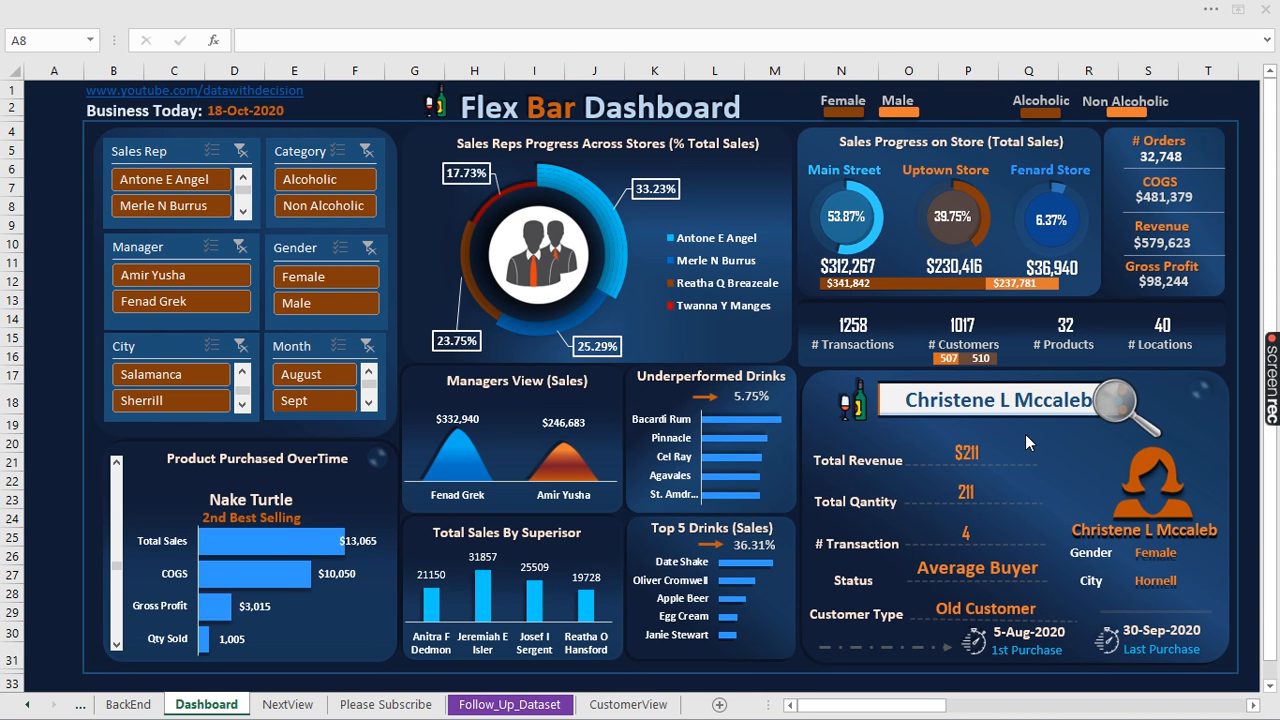
Select the customer search panel on the dashboard and magnify the sheet to 200%
{"action": "left_click", "coordinate": [1026, 435]}
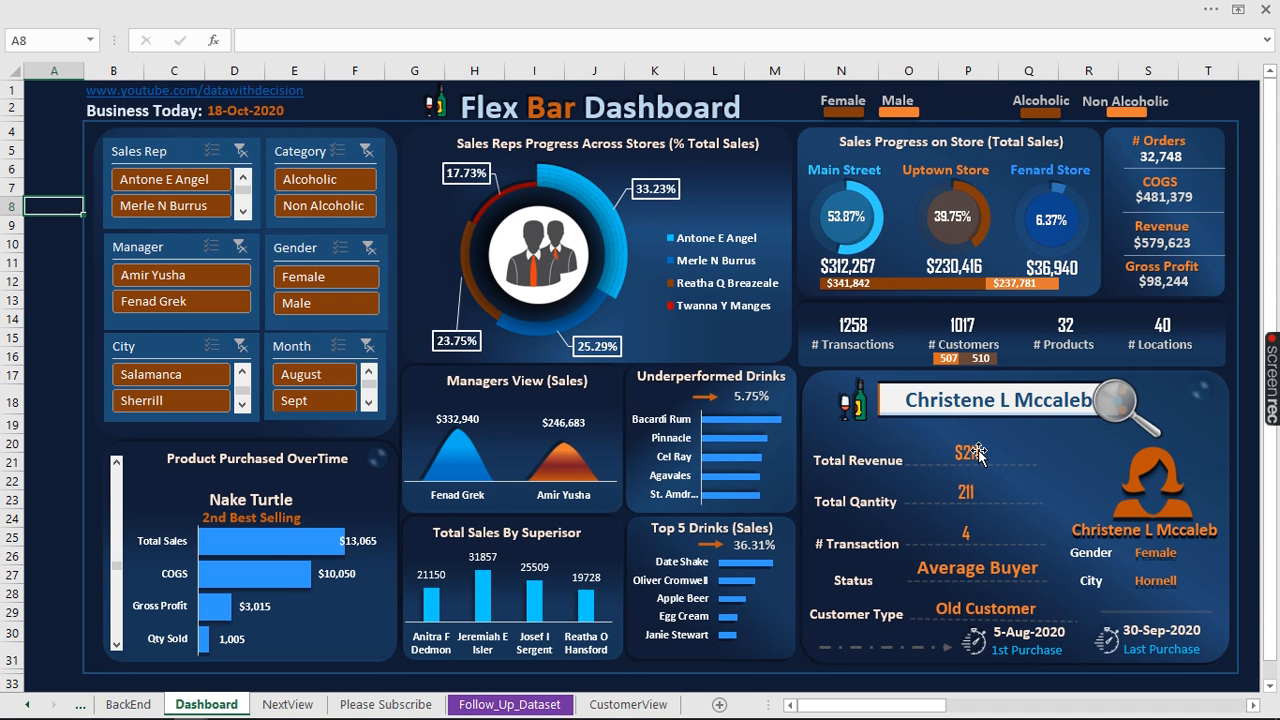
{"action": "left_click", "coordinate": [924, 445]}
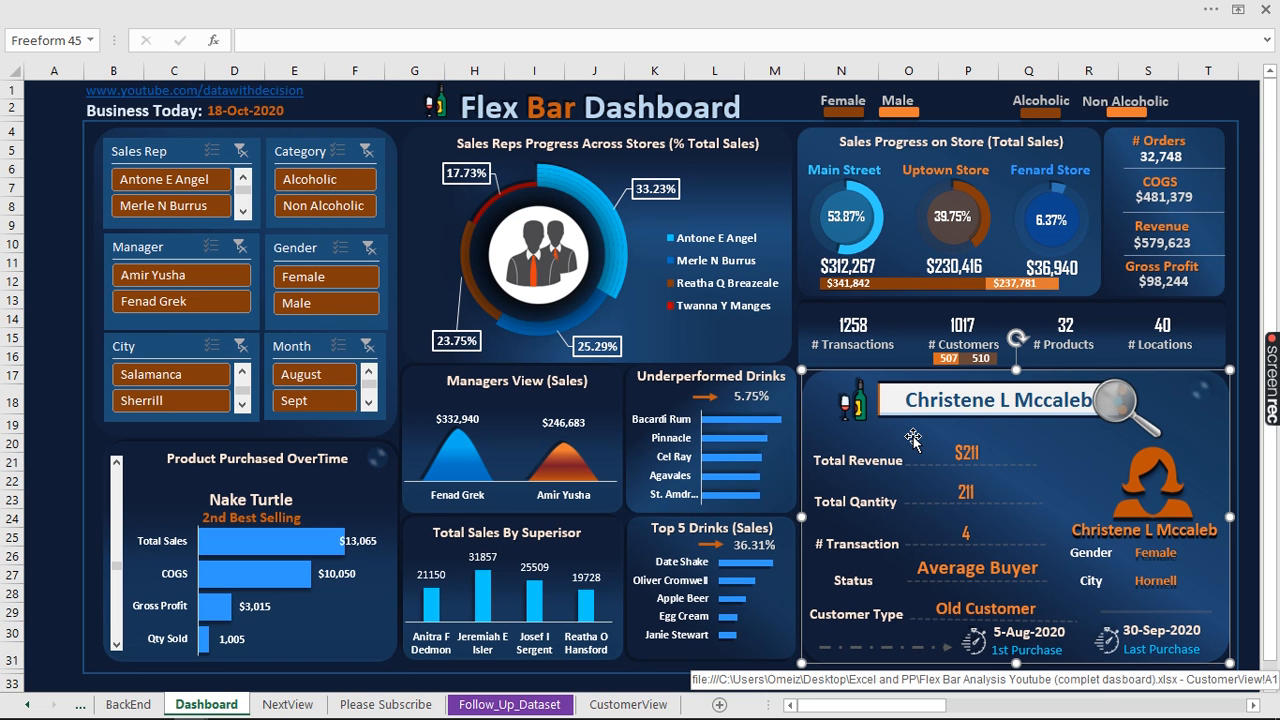
{"action": "key", "text": "alt"}
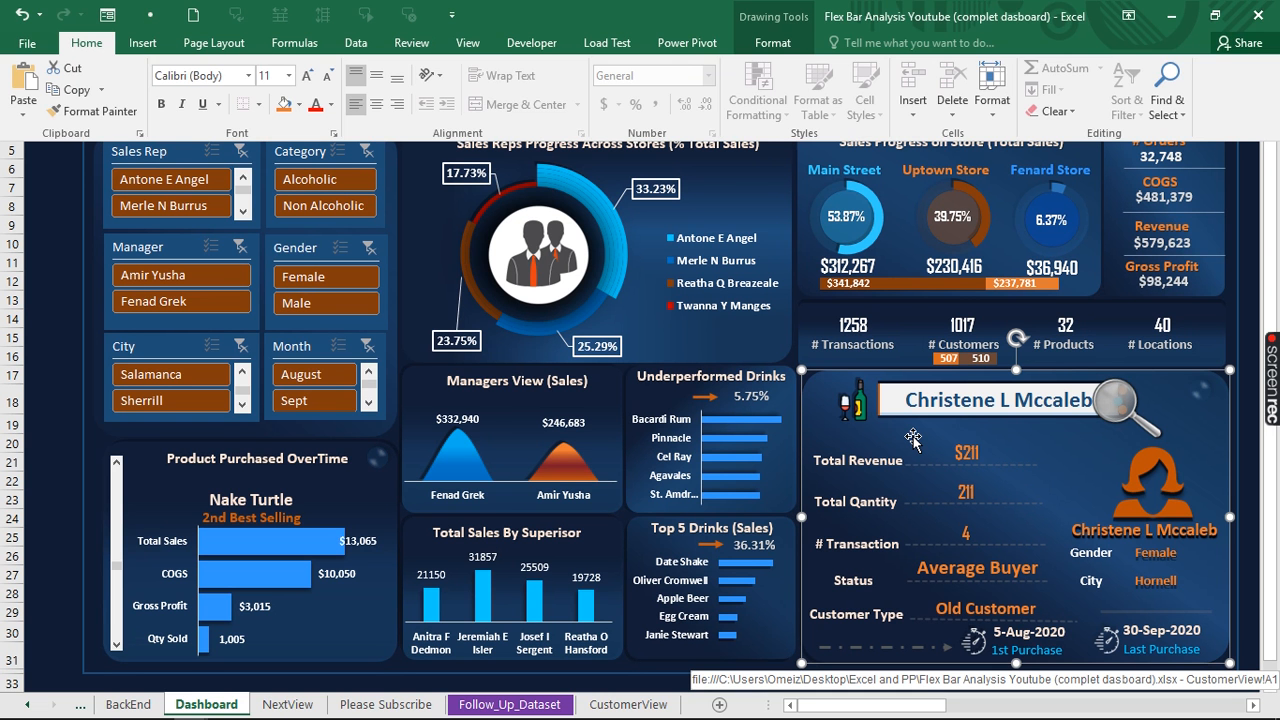
{"action": "key", "text": "alt+w"}
{"action": "key", "text": "q"}
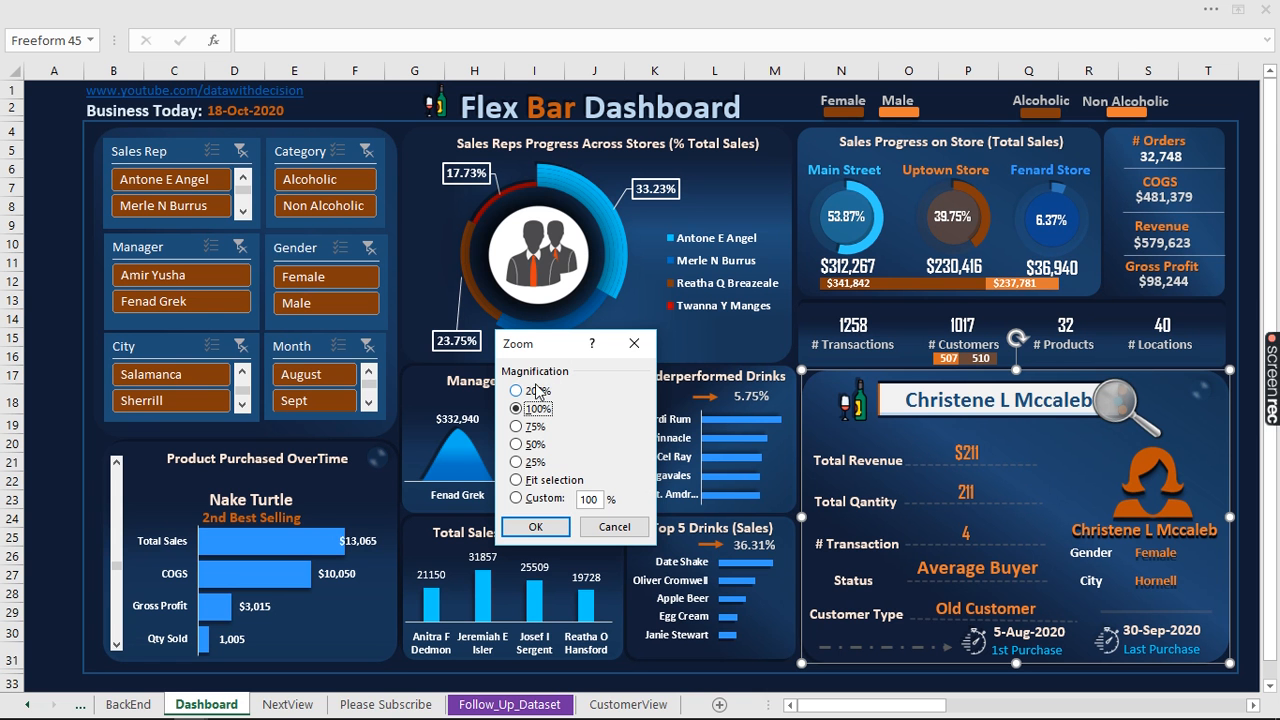
{"action": "left_click", "coordinate": [516, 391]}
{"action": "left_click", "coordinate": [557, 530]}
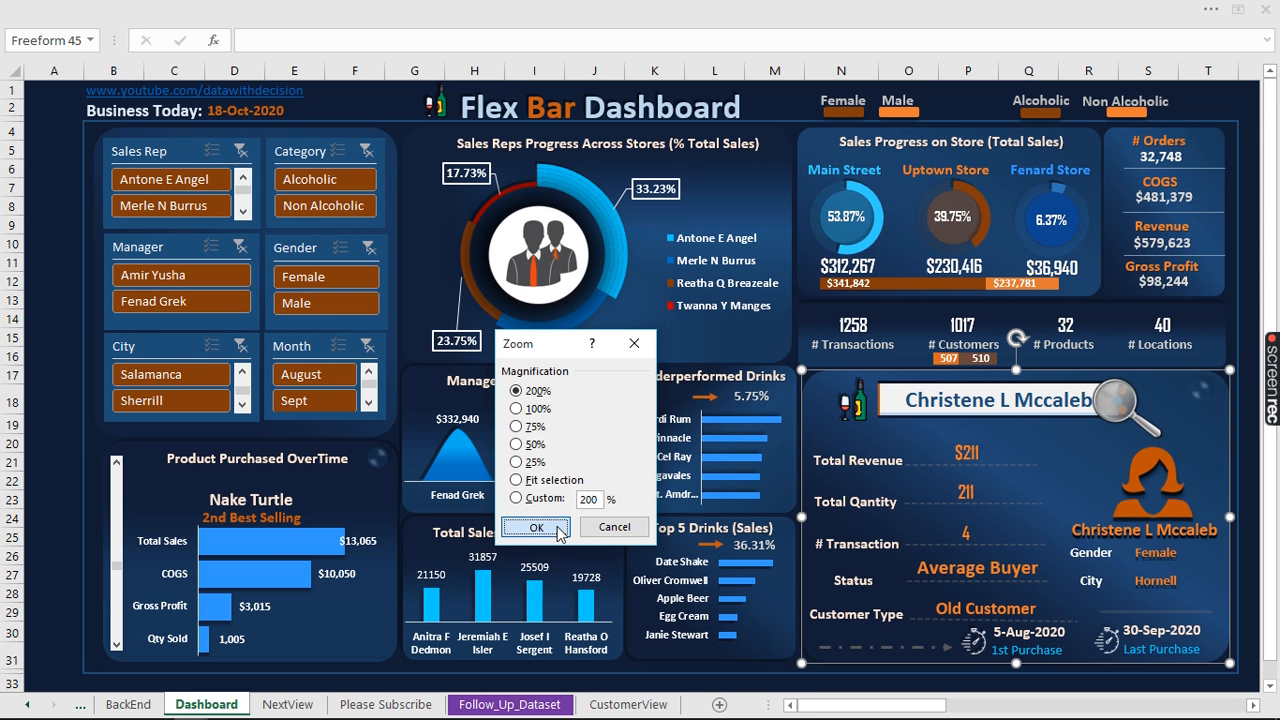
{"action": "left_click", "coordinate": [537, 528]}
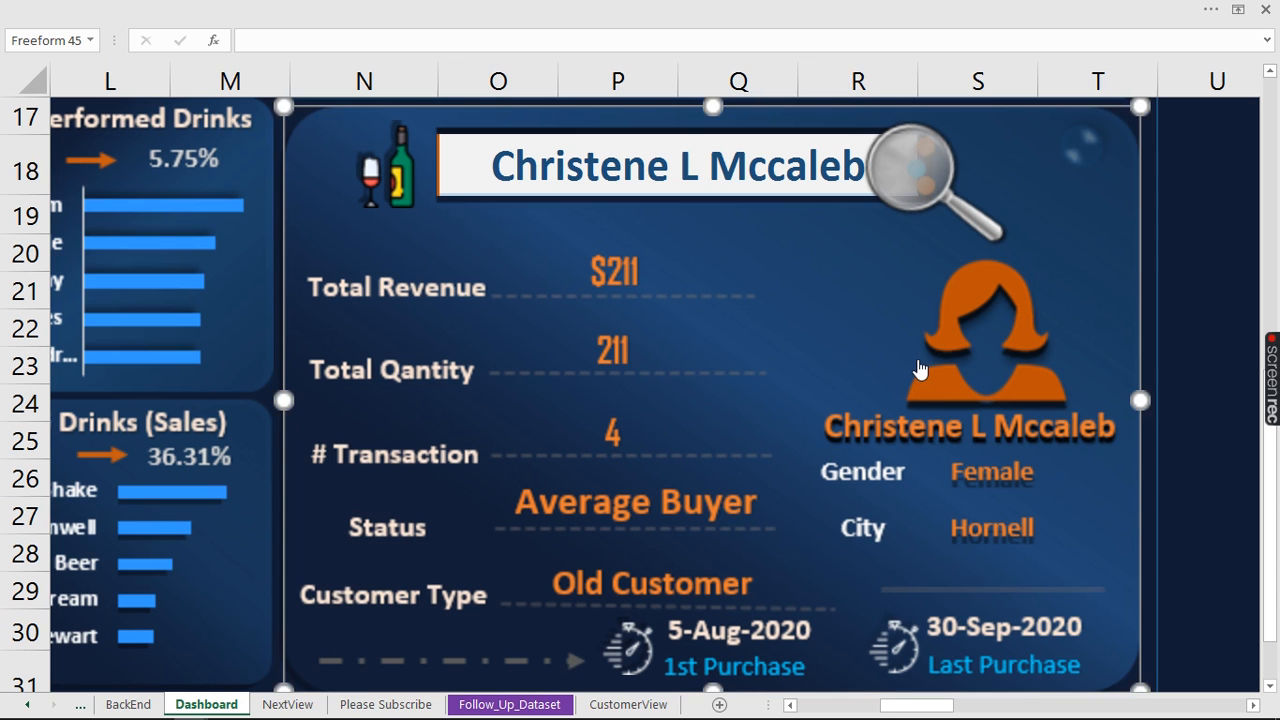
Look up another customer's profile by entering the customer's full name in the dashboard search bar
{"action": "left_click", "coordinate": [624, 160]}
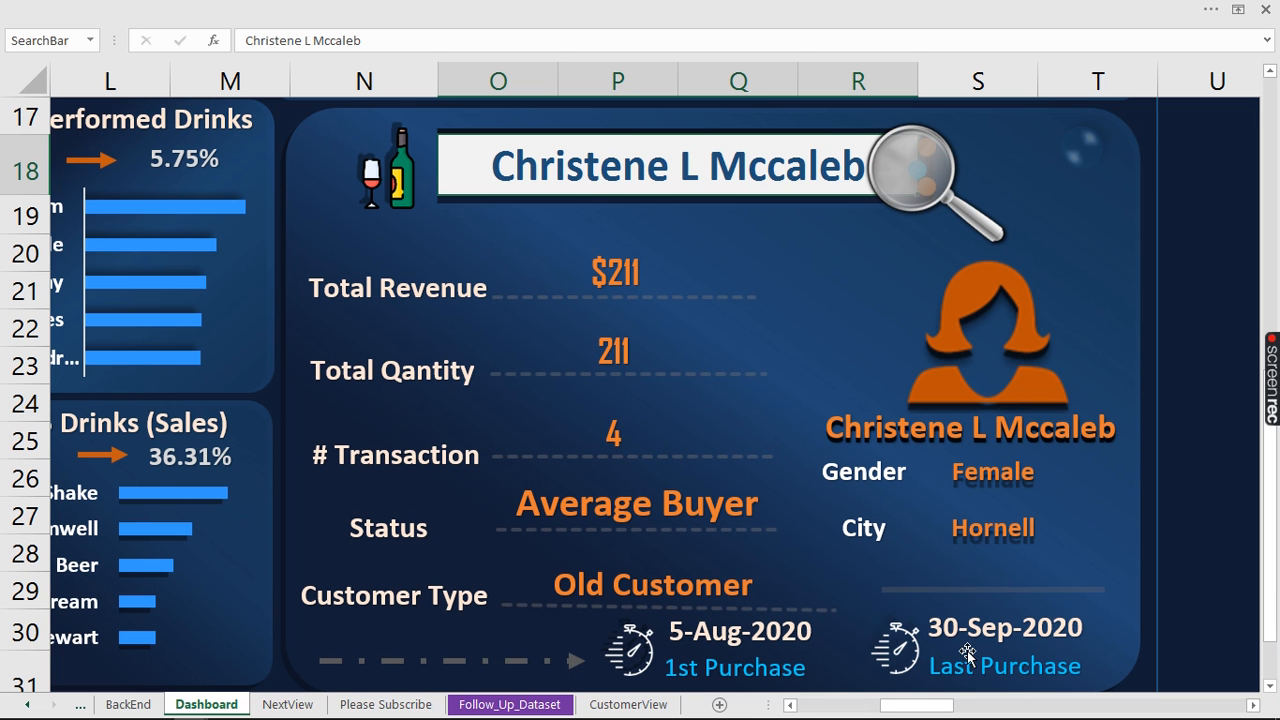
{"action": "left_click", "coordinate": [626, 163]}
{"action": "type", "text": "Mum"}
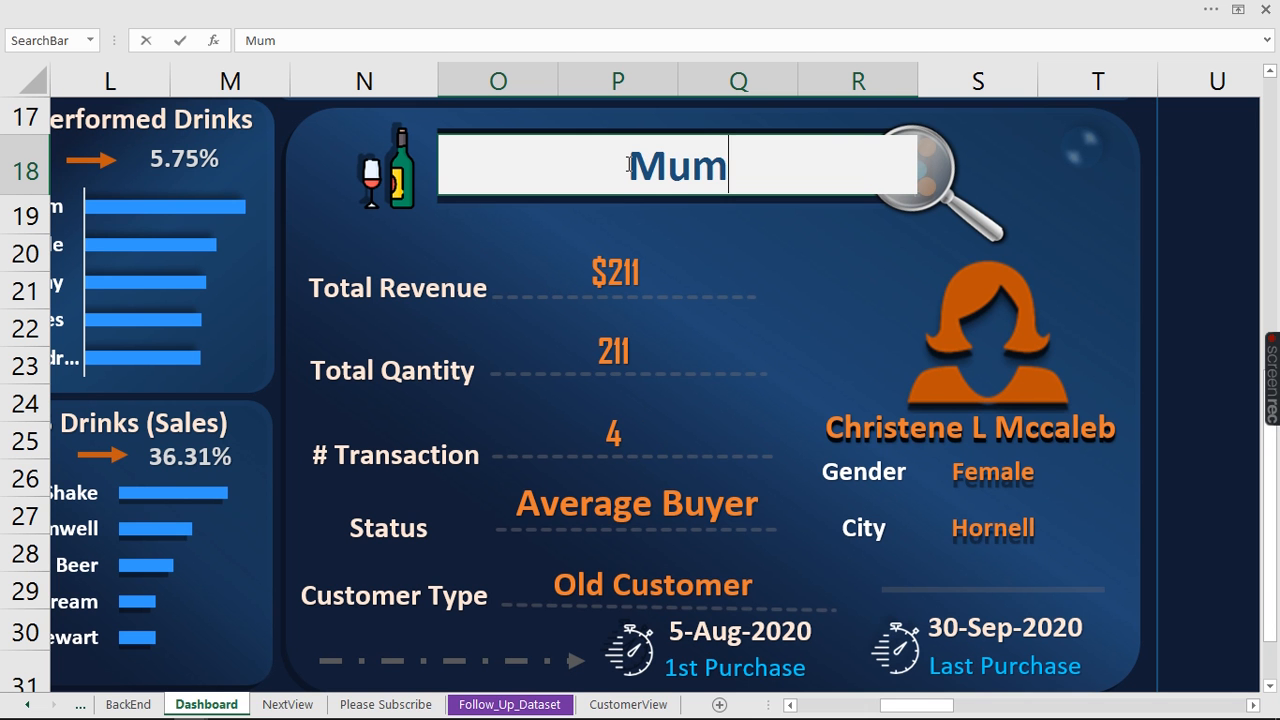
{"action": "type", "text": "in "}
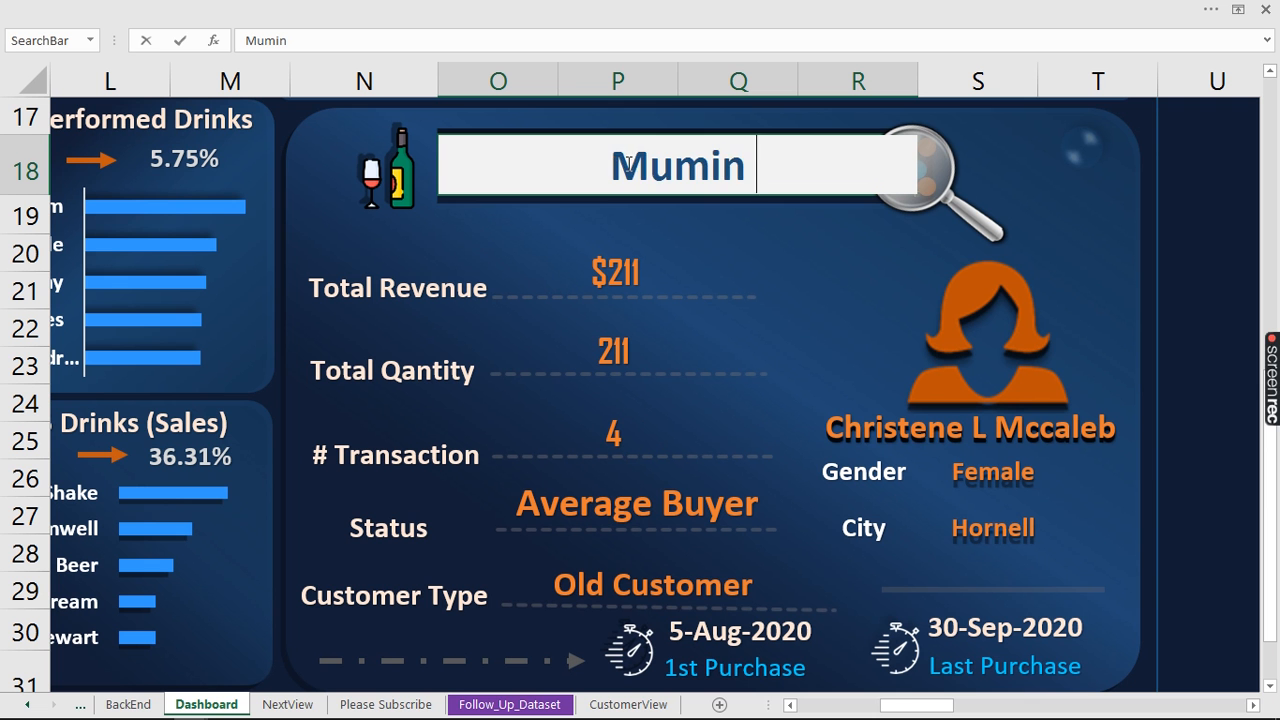
{"action": "type", "text": "Yusha"}
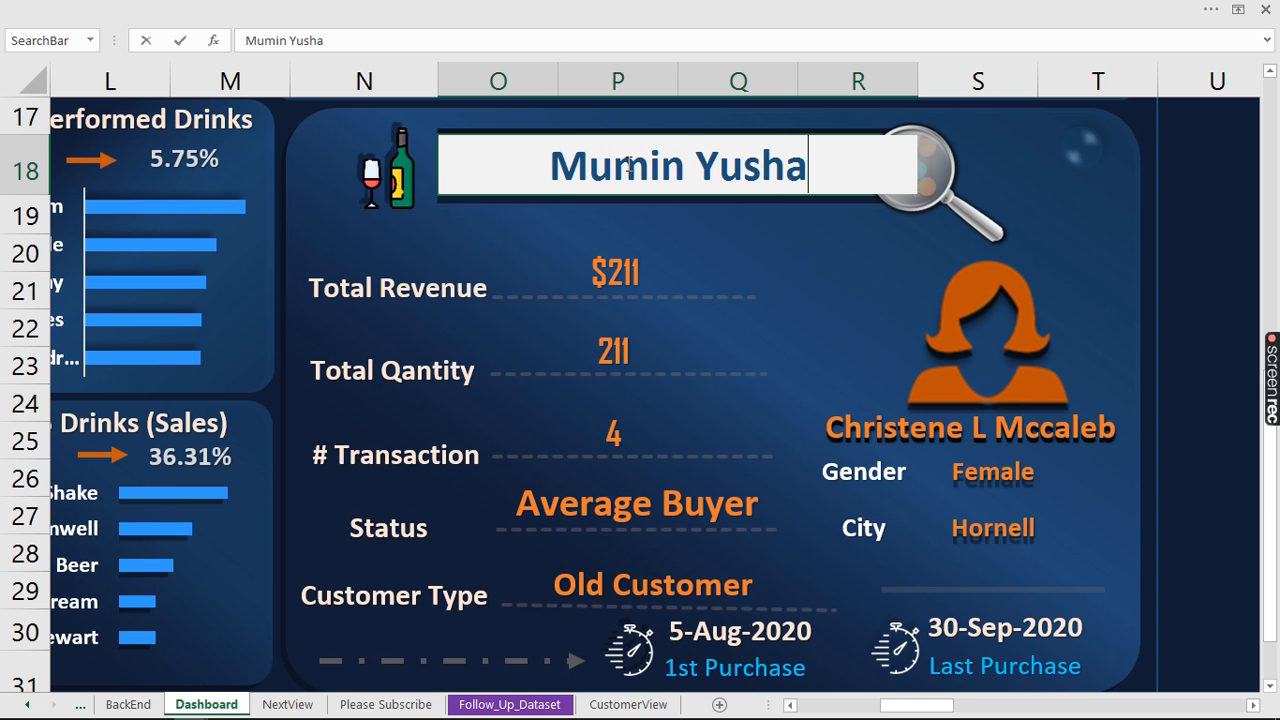
{"action": "key", "text": "Return"}
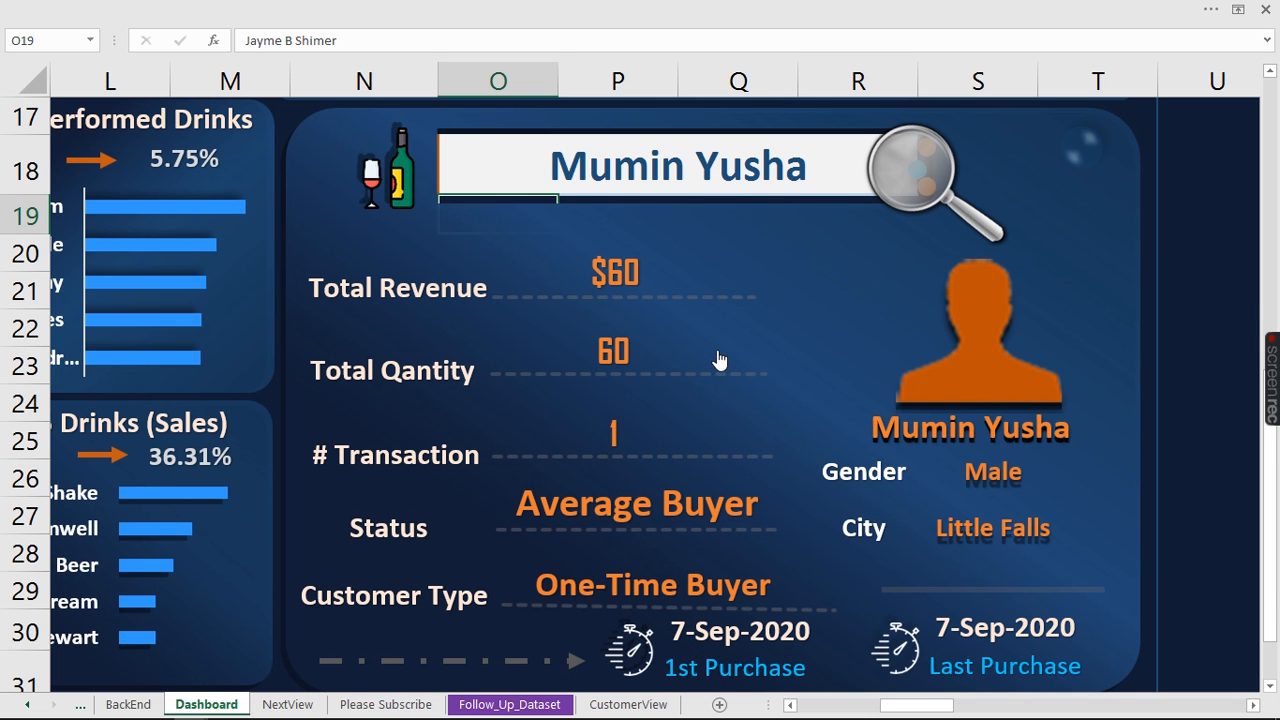
Open the all-customer view and browse further down its customer list
{"action": "left_click", "coordinate": [721, 252]}
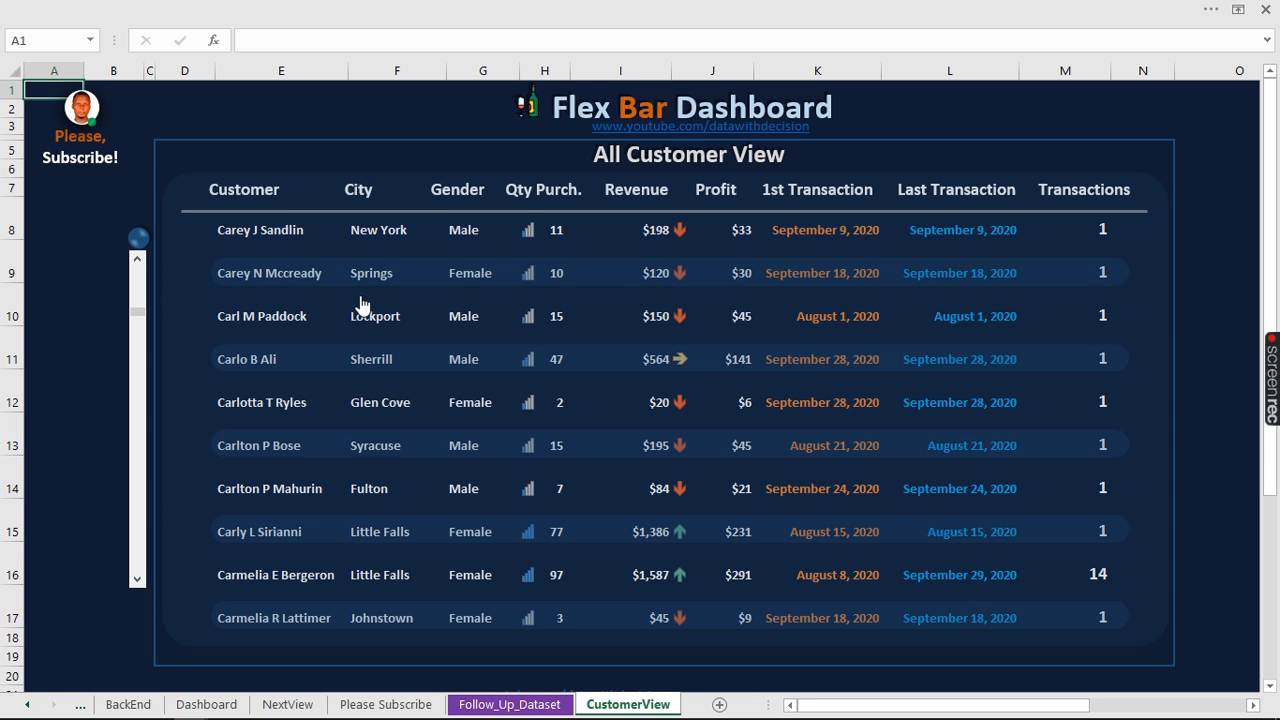
{"action": "left_click", "coordinate": [138, 579]}
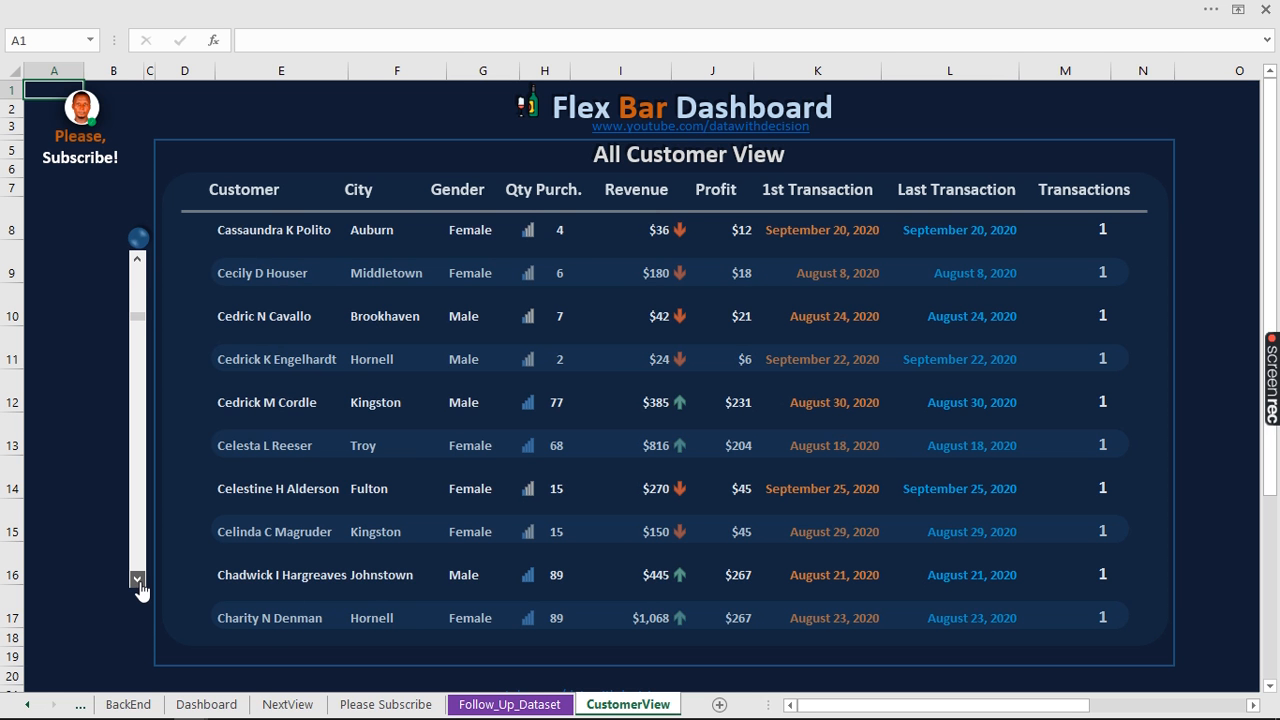
{"action": "left_click", "coordinate": [138, 579]}
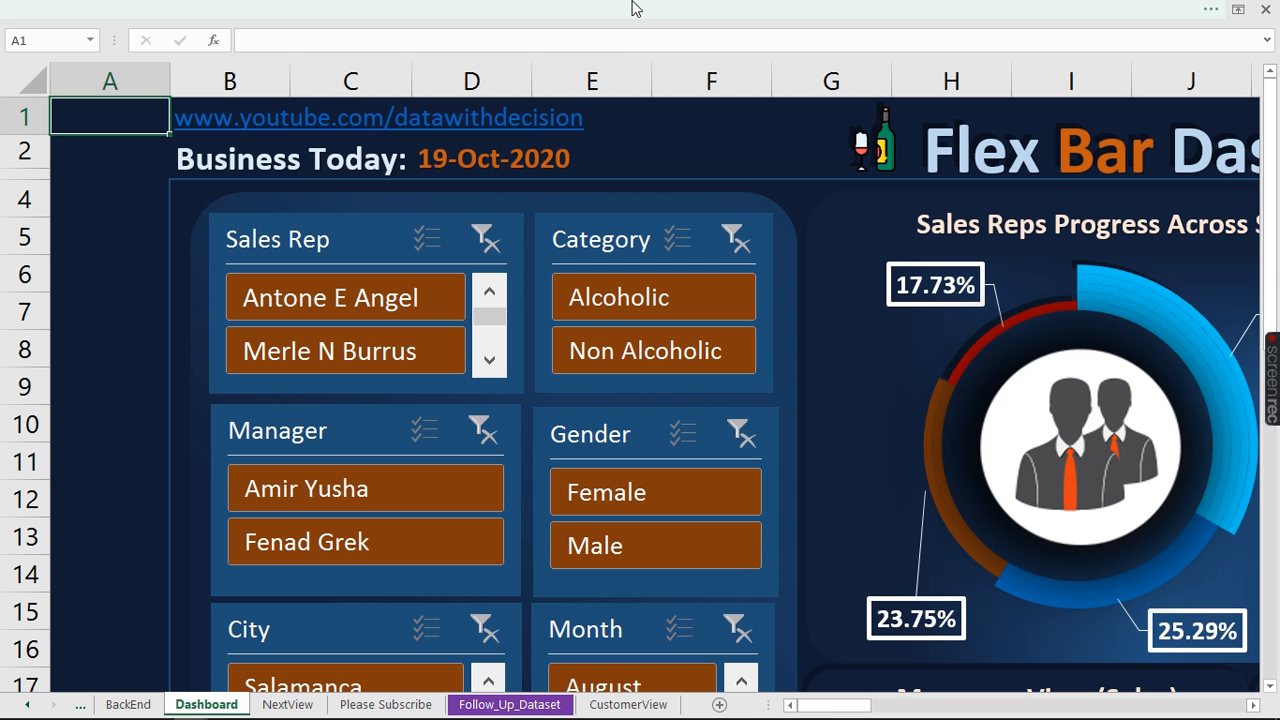
Switch to the YouTube Lesson workbook window
{"action": "left_click", "coordinate": [632, 8]}
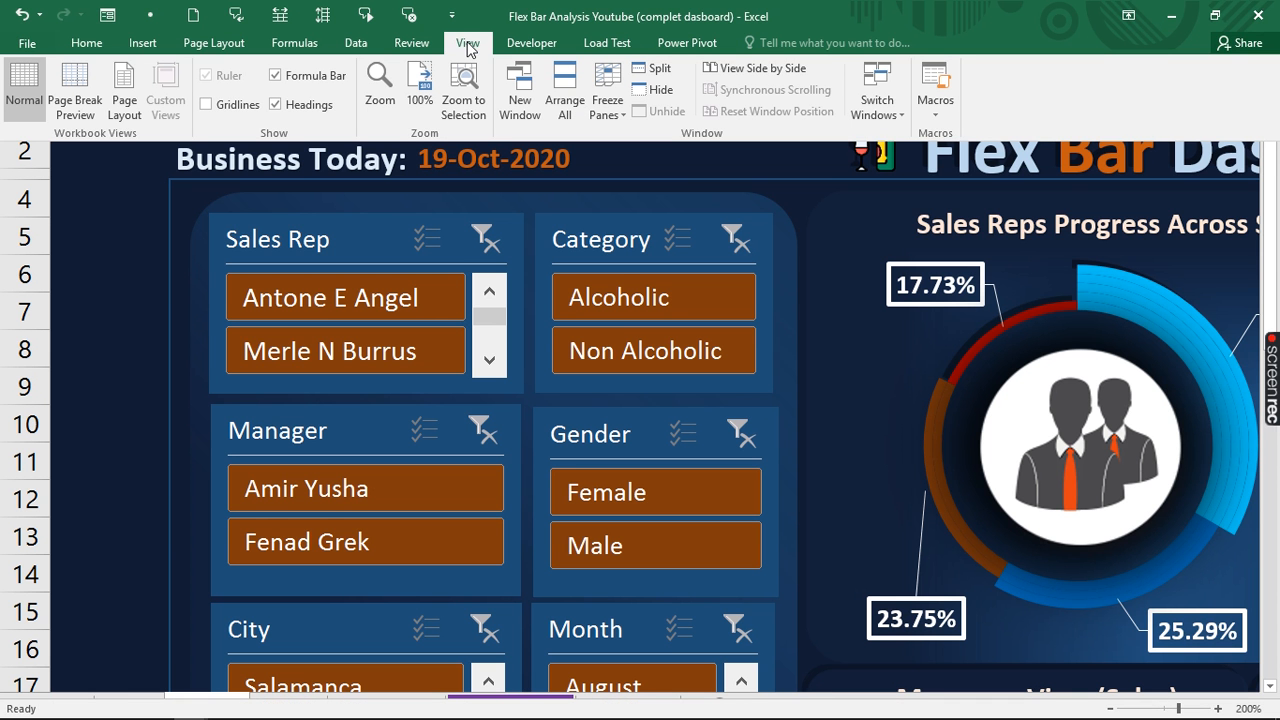
{"action": "left_click", "coordinate": [880, 110]}
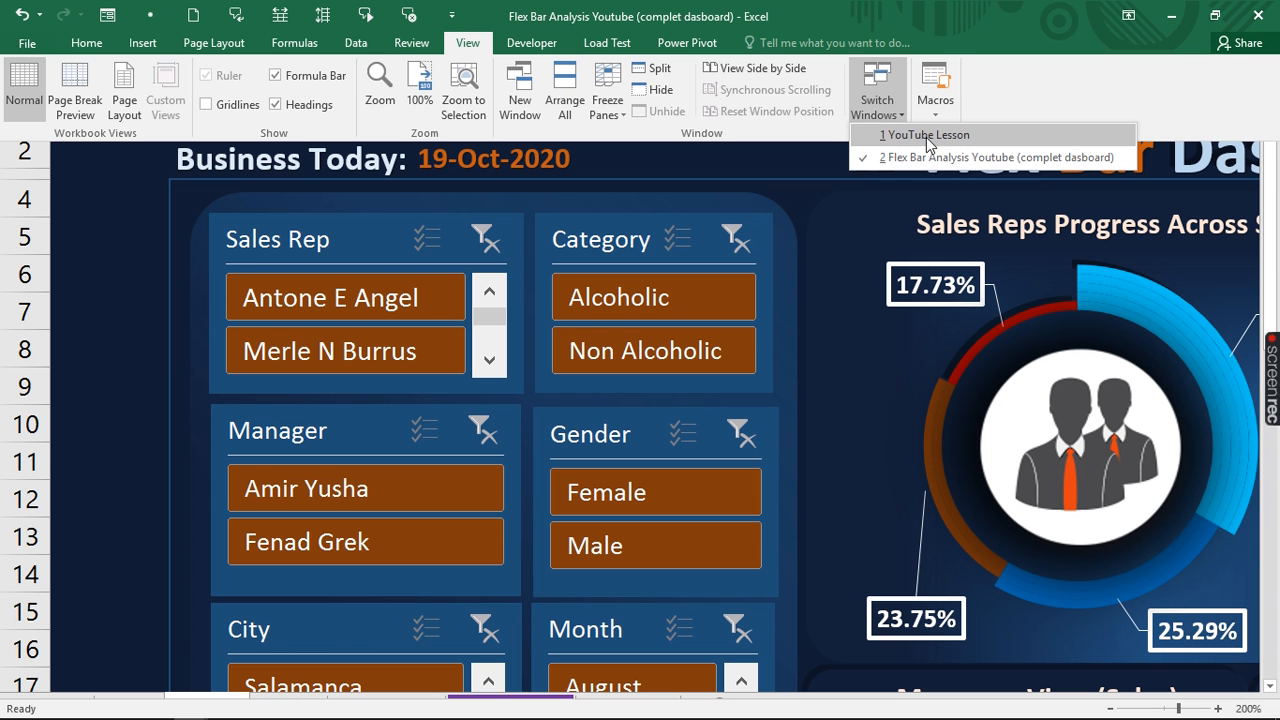
{"action": "left_click", "coordinate": [927, 137]}
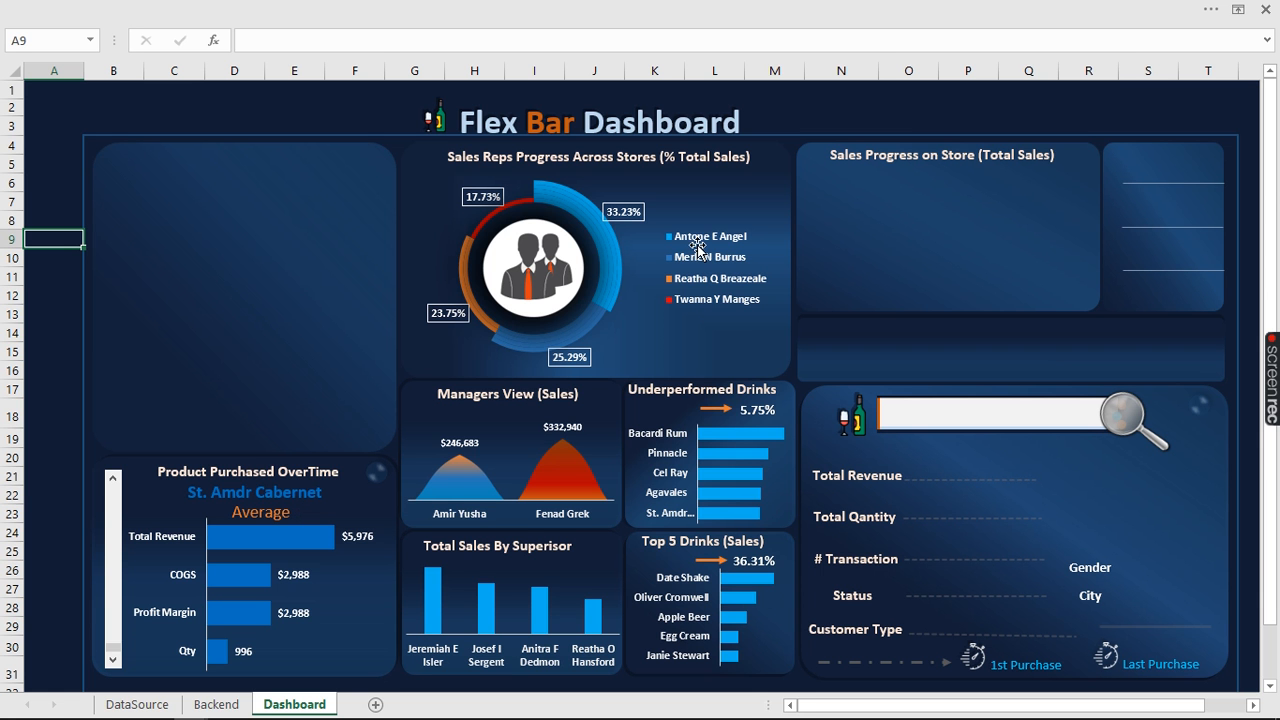
Step the Product Purchased OverTime chart back to Cel Ray, and select the empty customer search bar cell
{"action": "left_click", "coordinate": [114, 486]}
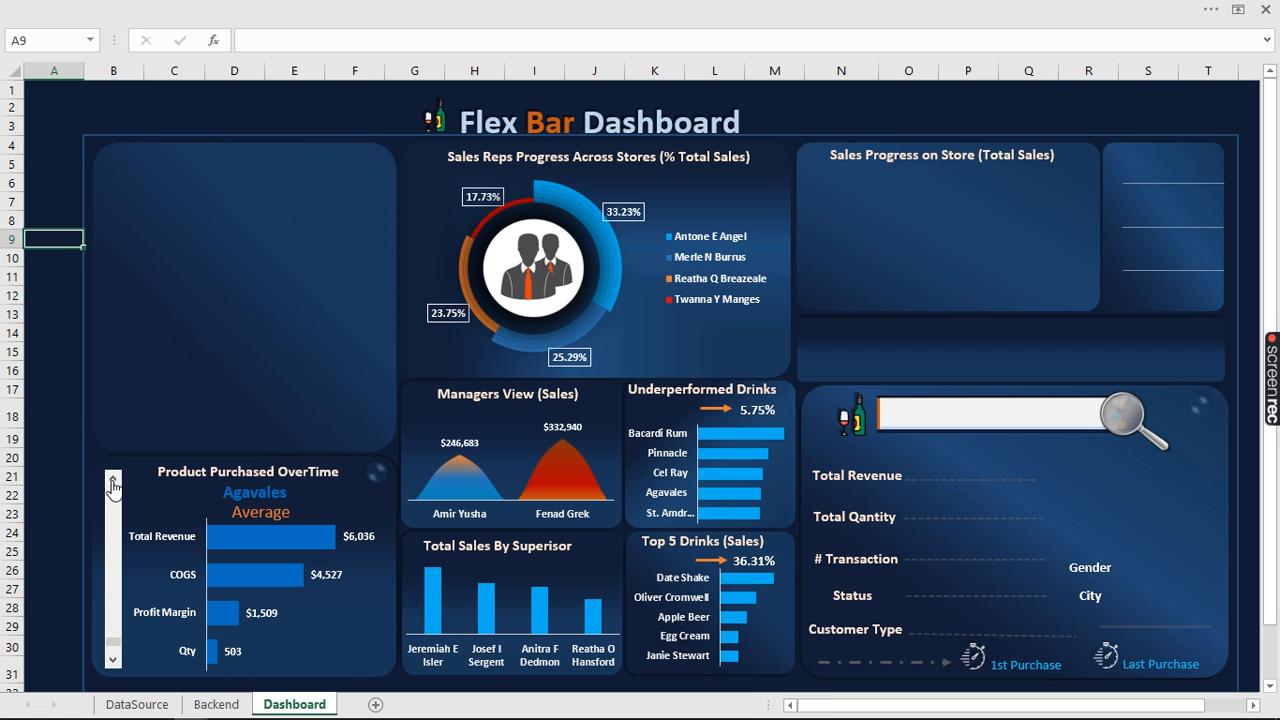
{"action": "left_click", "coordinate": [114, 486]}
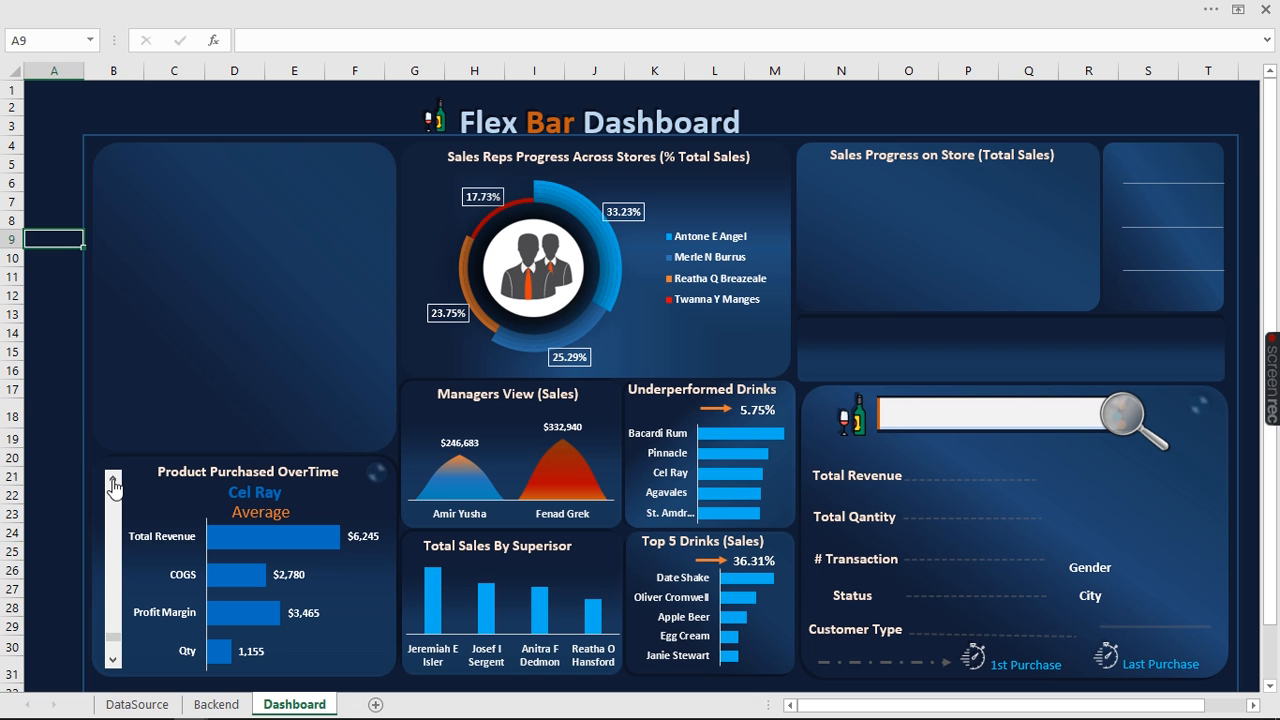
{"action": "left_click", "coordinate": [1040, 418]}
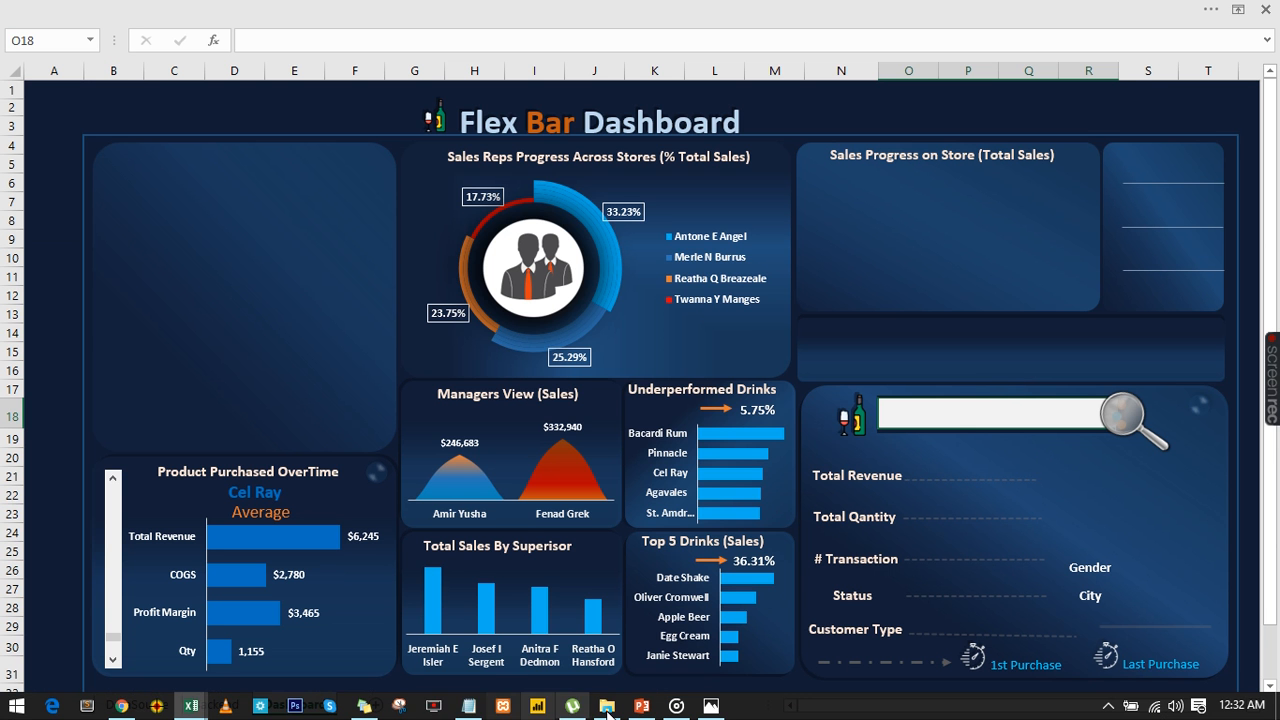
Switch to the Notepad checklist and review the Search Map steps, from naming the search bar range to the customer name range
{"action": "left_click", "coordinate": [469, 705]}
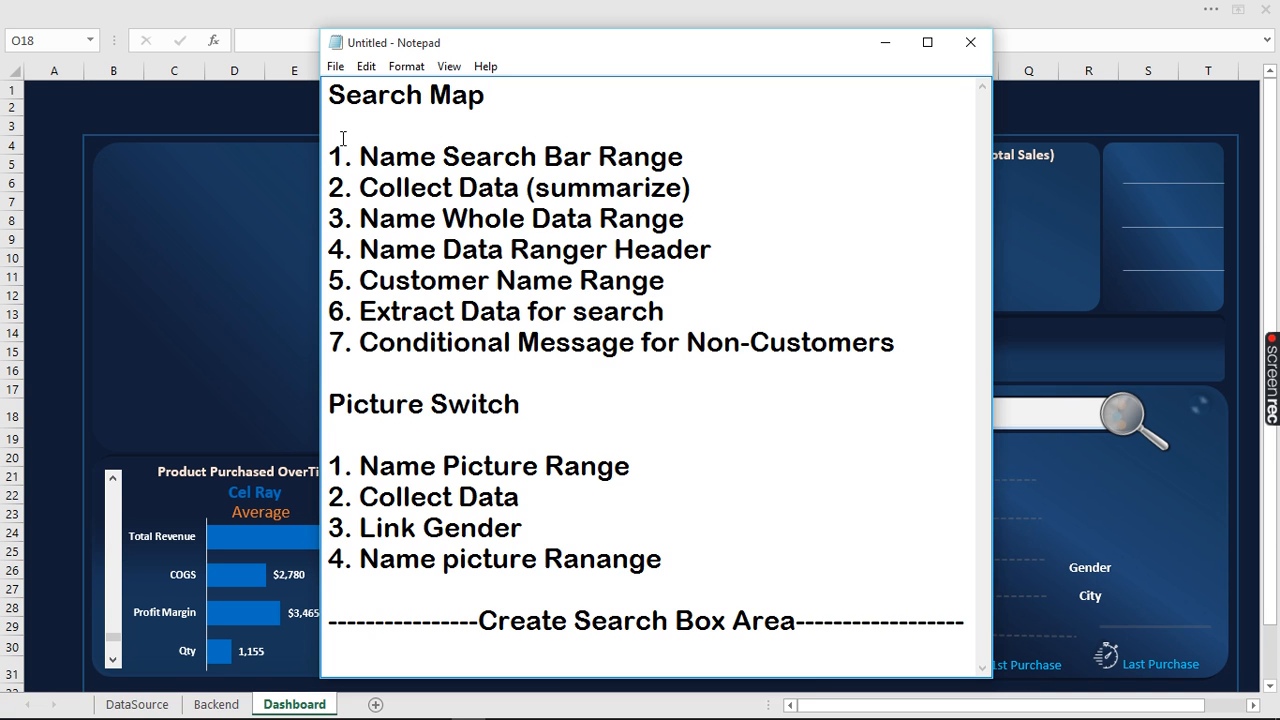
{"action": "left_click_drag", "start_coordinate": [331, 145], "coordinate": [703, 572]}
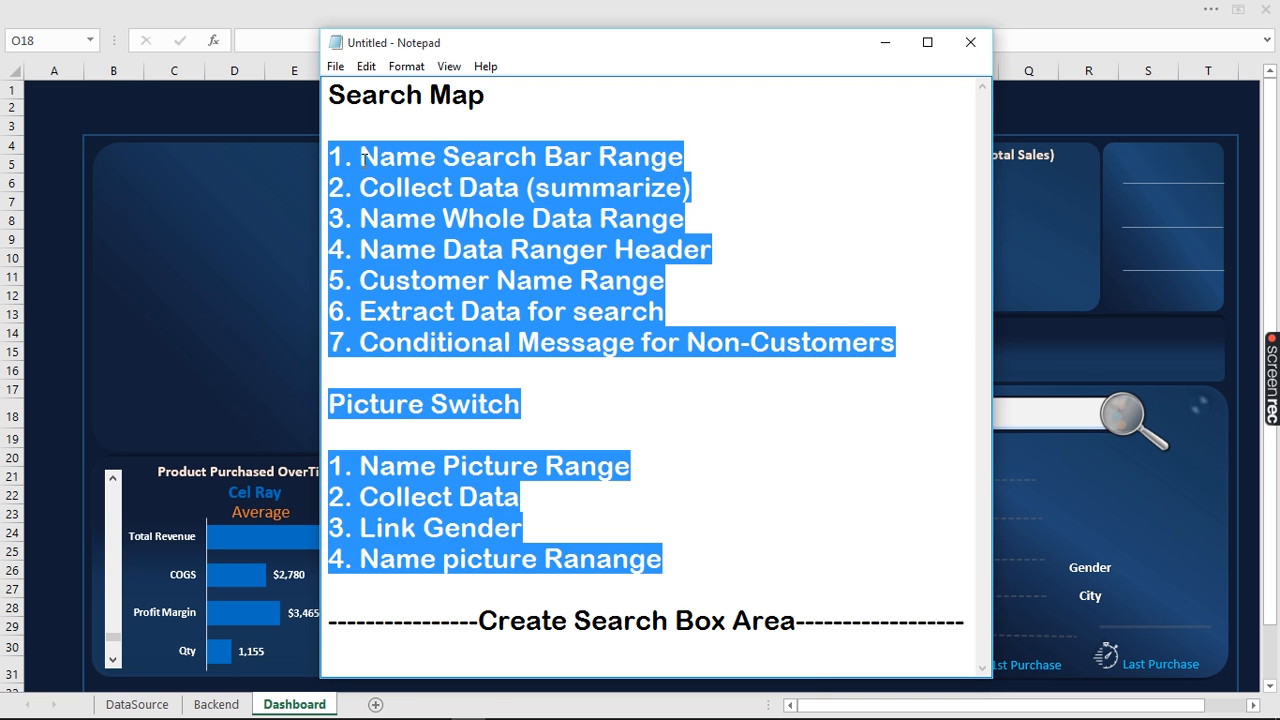
{"action": "left_click_drag", "start_coordinate": [360, 157], "coordinate": [702, 158]}
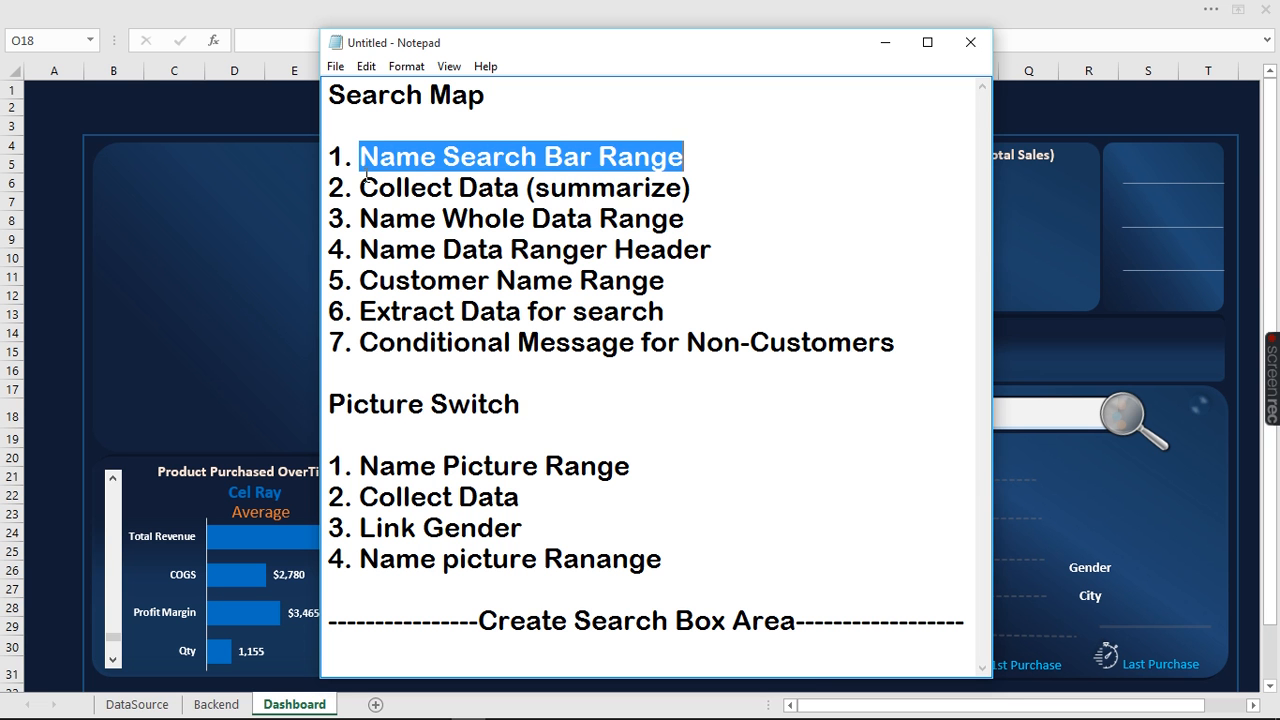
{"action": "left_click_drag", "start_coordinate": [360, 188], "coordinate": [697, 197]}
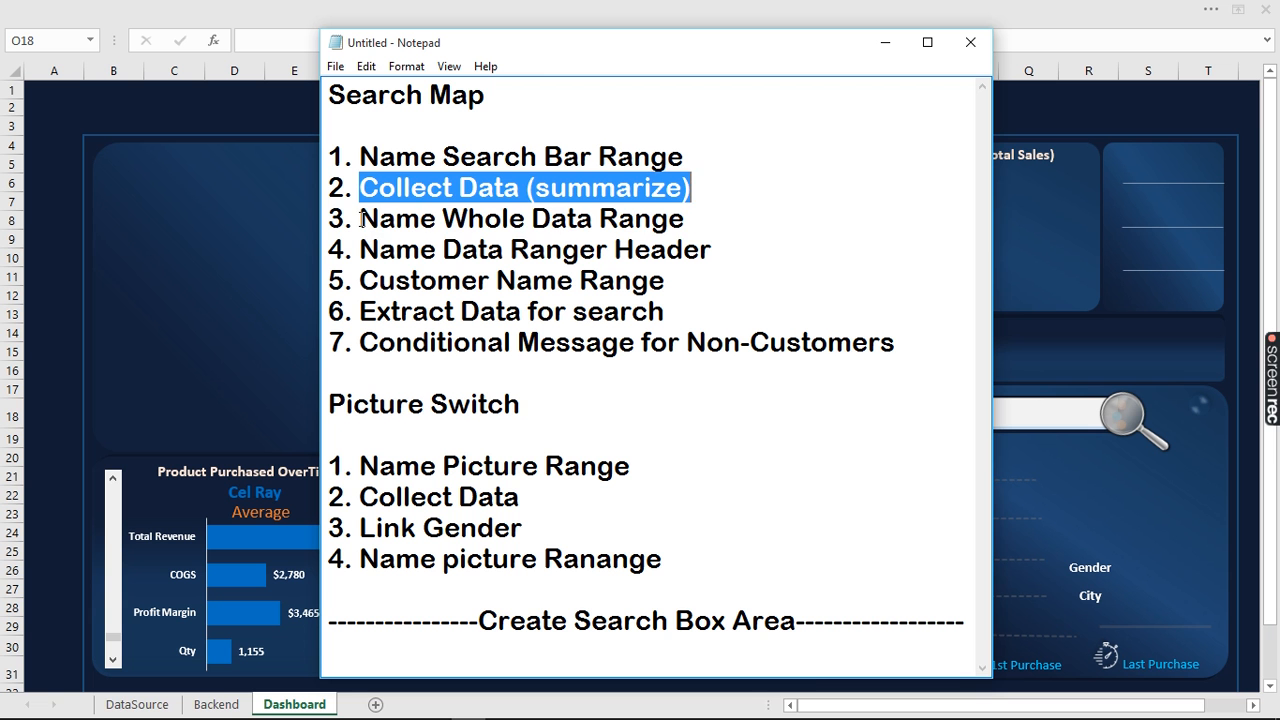
{"action": "left_click_drag", "start_coordinate": [361, 218], "coordinate": [697, 209]}
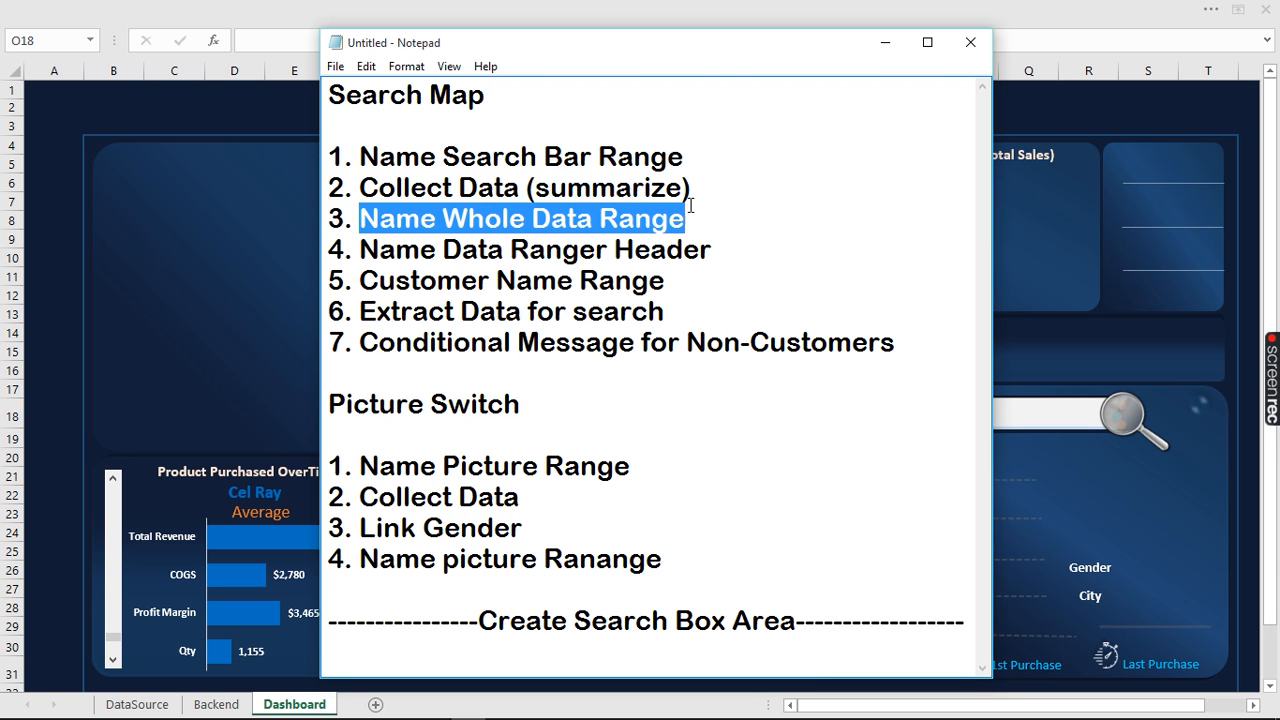
{"action": "left_click_drag", "start_coordinate": [360, 250], "coordinate": [729, 240]}
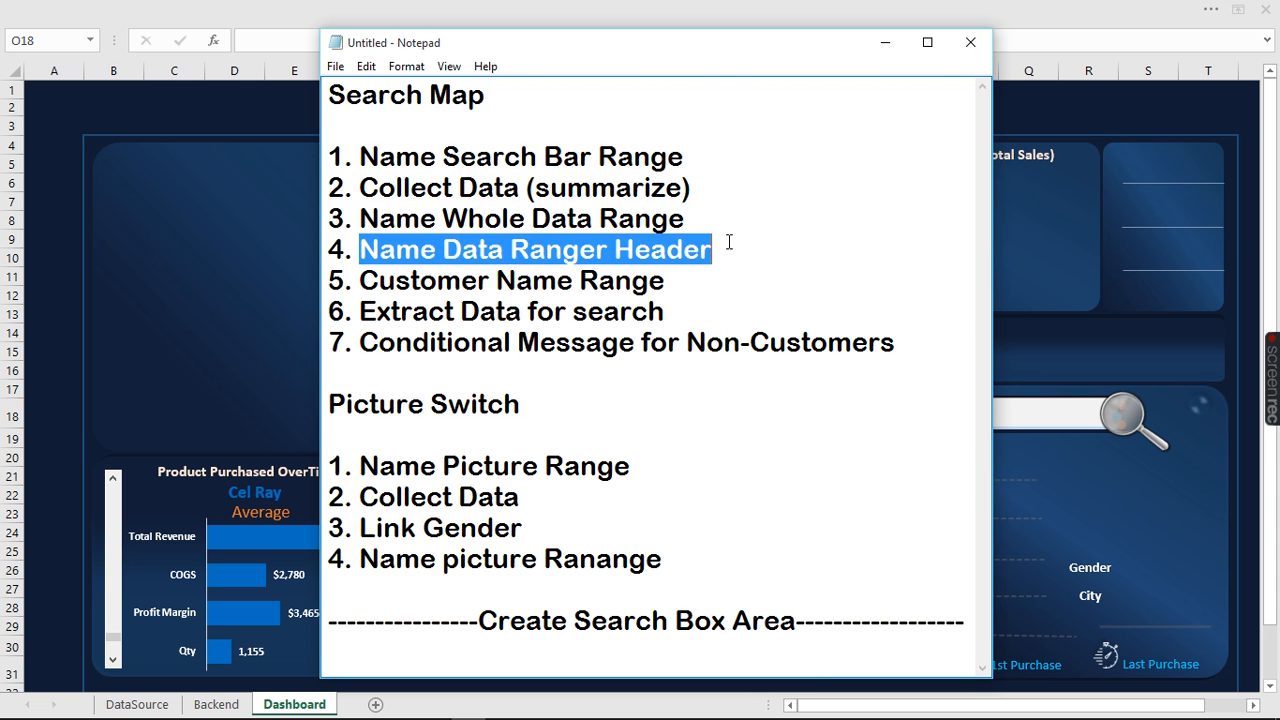
{"action": "left_click_drag", "start_coordinate": [360, 281], "coordinate": [683, 273]}
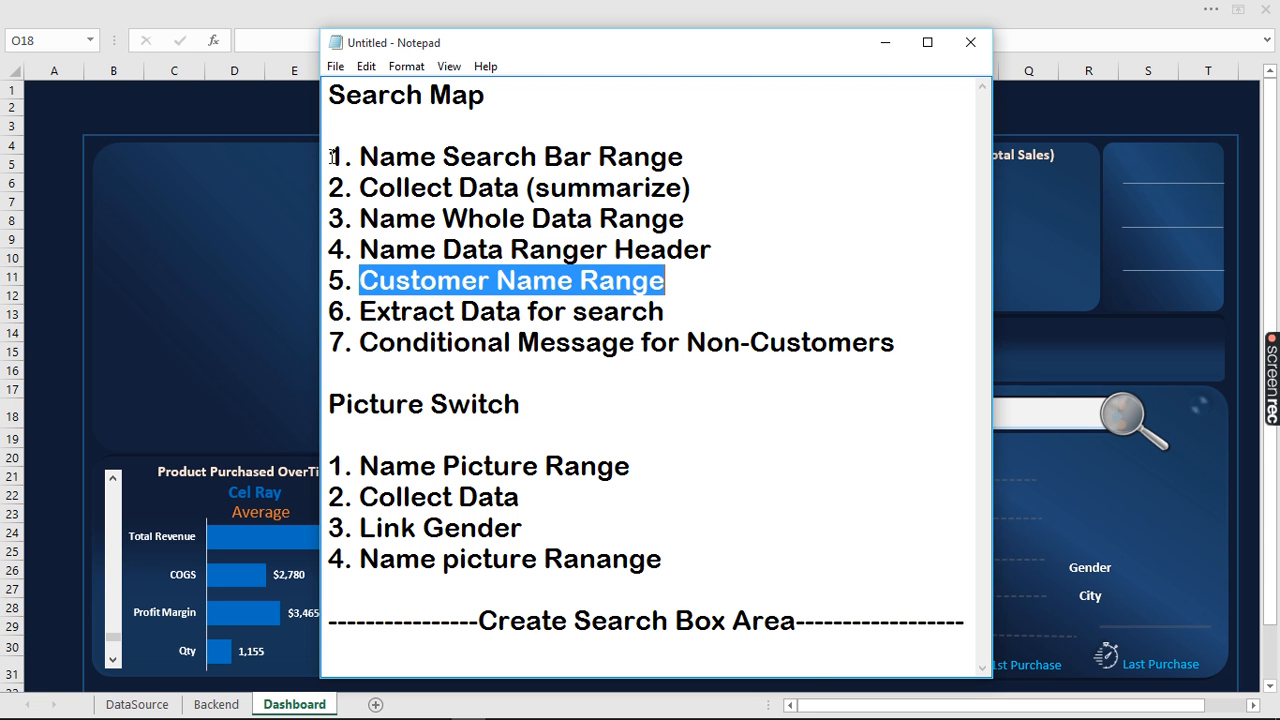
Delete the "1. Name Search Bar Range" item from the checklist and return to the Excel dashboard
{"action": "left_click_drag", "start_coordinate": [330, 156], "coordinate": [694, 157]}
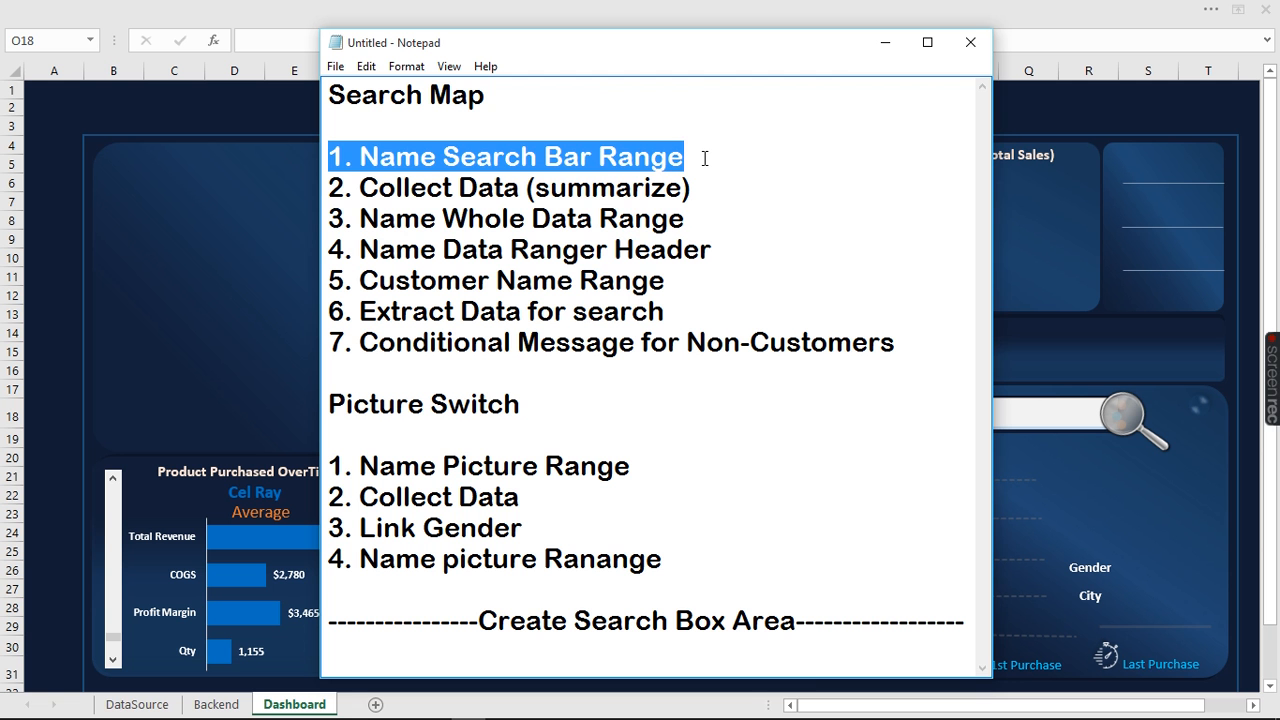
{"action": "key", "text": "Delete"}
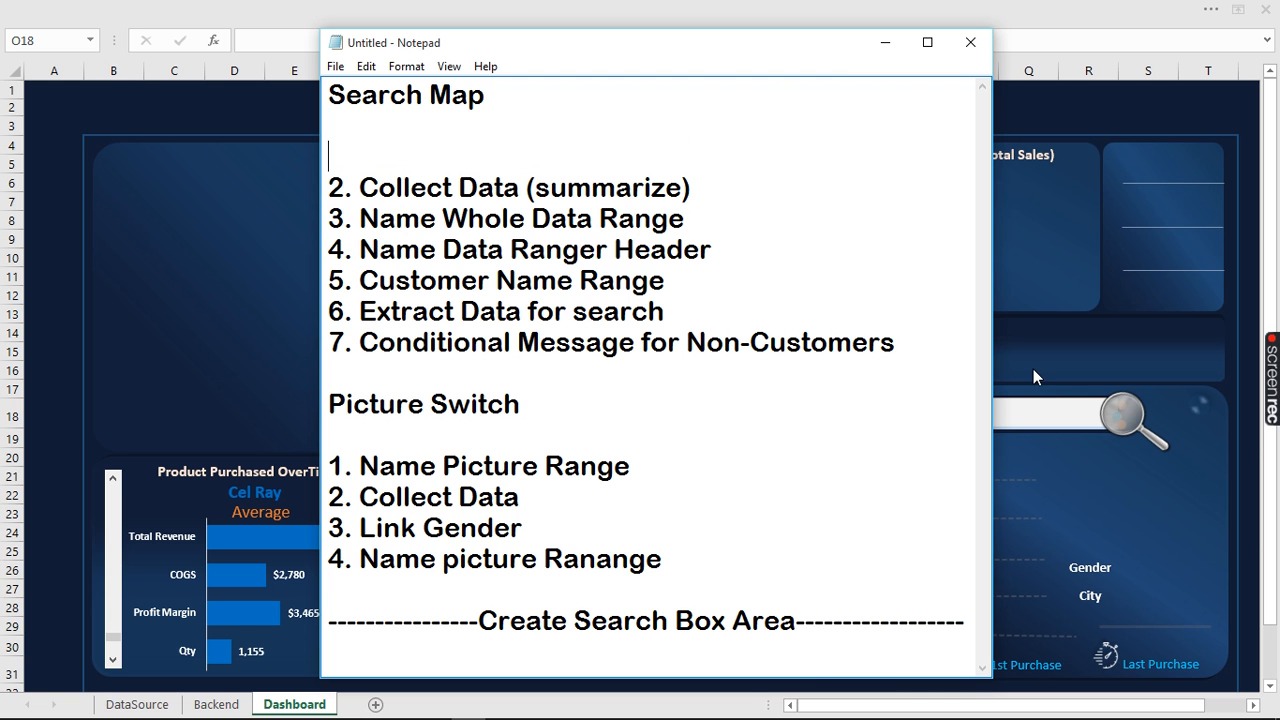
{"action": "left_click", "coordinate": [1005, 412]}
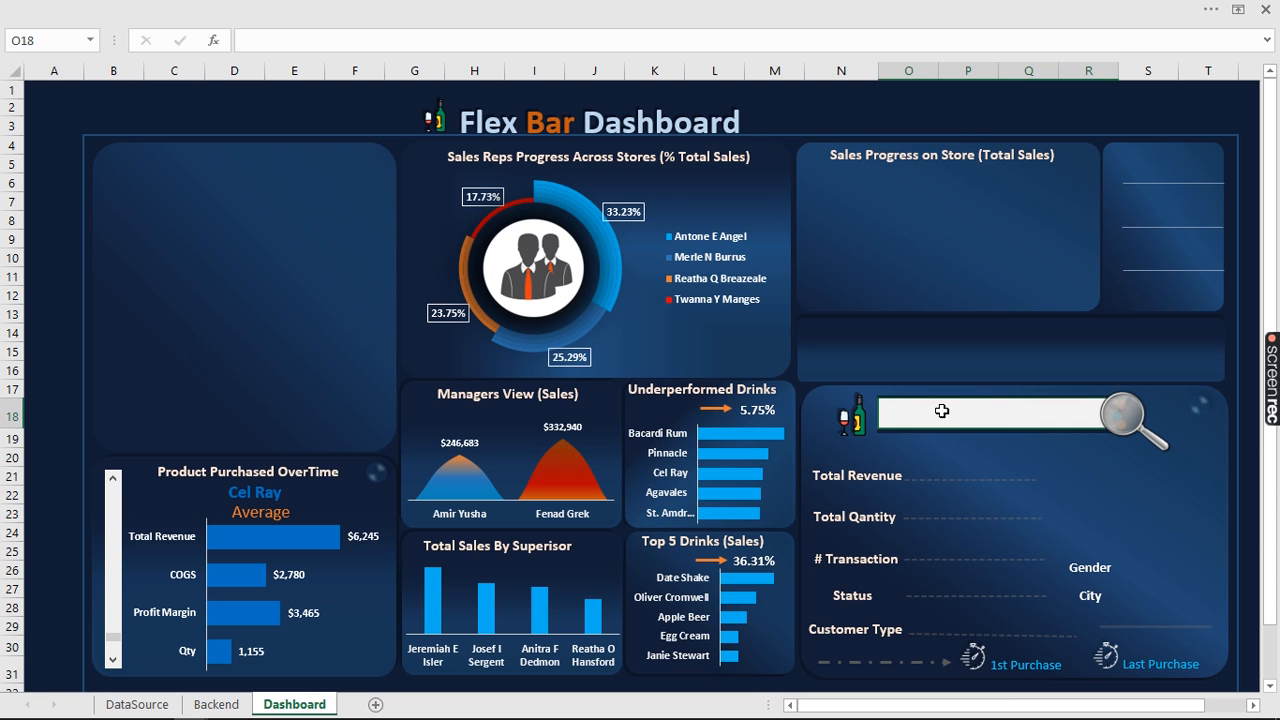
Name the merged search bar cell at O18 SearchBar, and return to the Notepad checklist
{"action": "left_click", "coordinate": [1129, 497]}
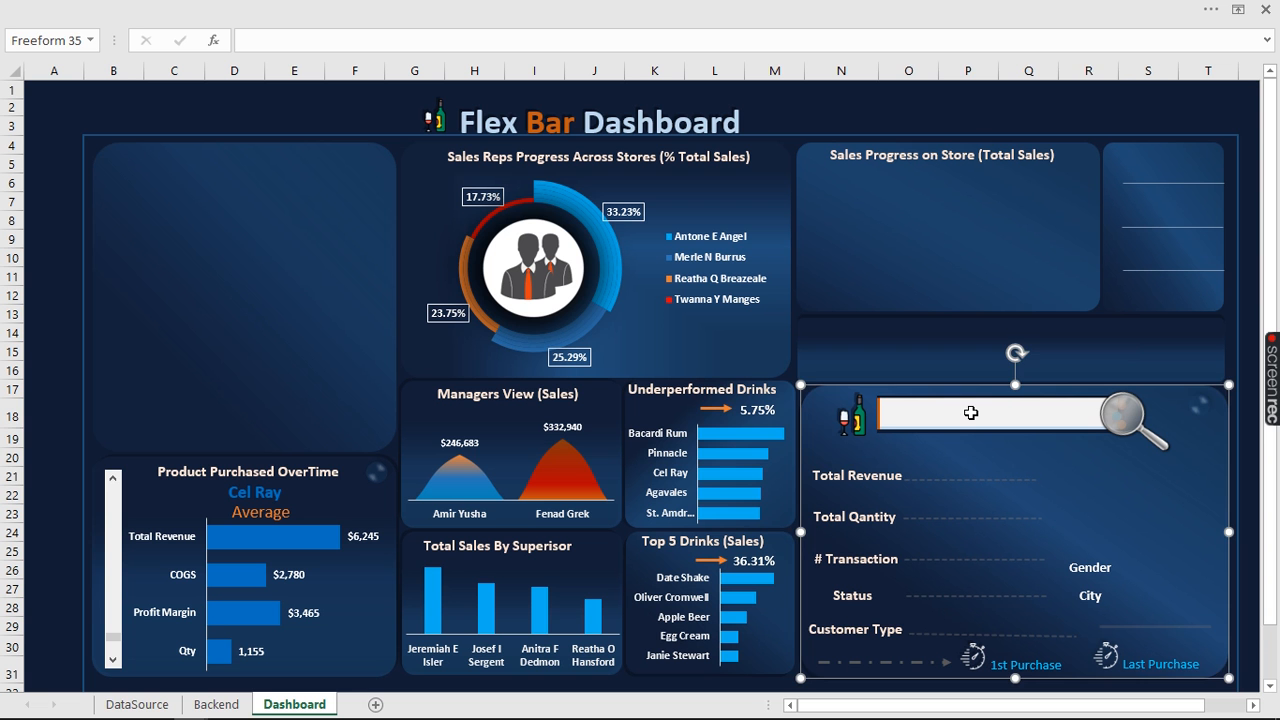
{"action": "left_click", "coordinate": [902, 416]}
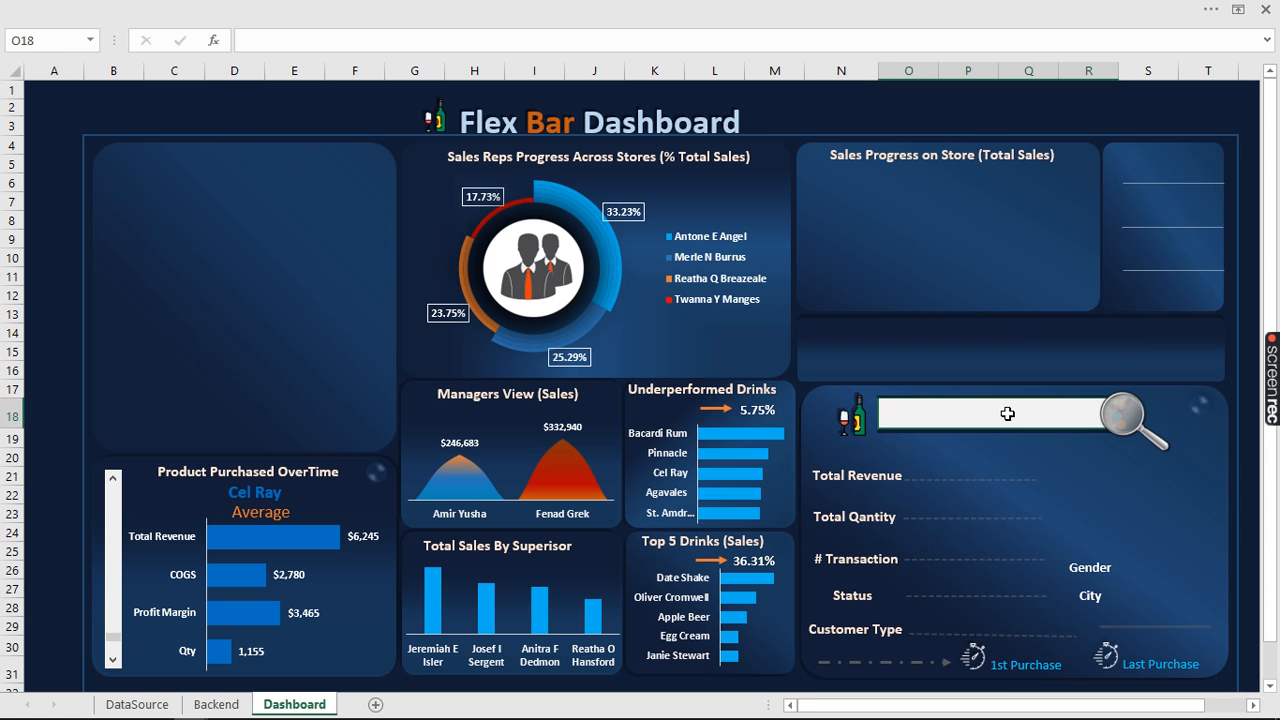
{"action": "left_click", "coordinate": [43, 40]}
{"action": "type", "text": "SearchBar"}
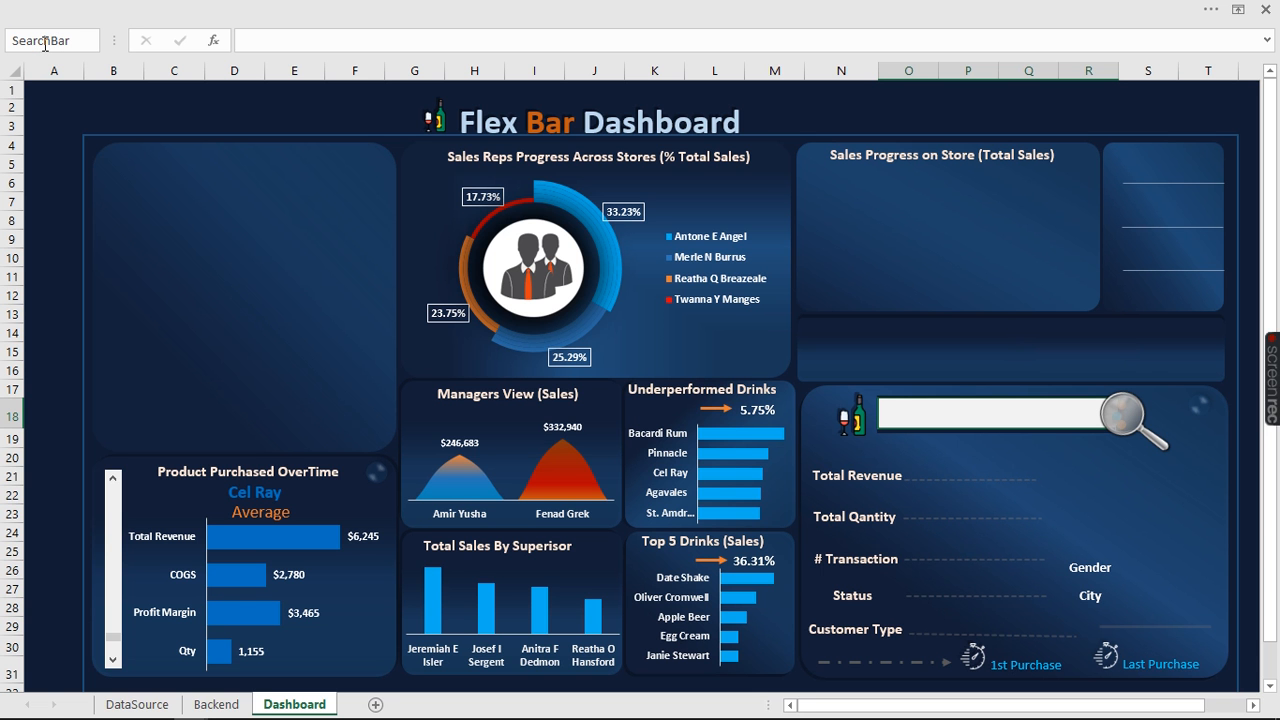
{"action": "key", "text": "Return"}
{"action": "mouse_move", "coordinate": [547, 712]}
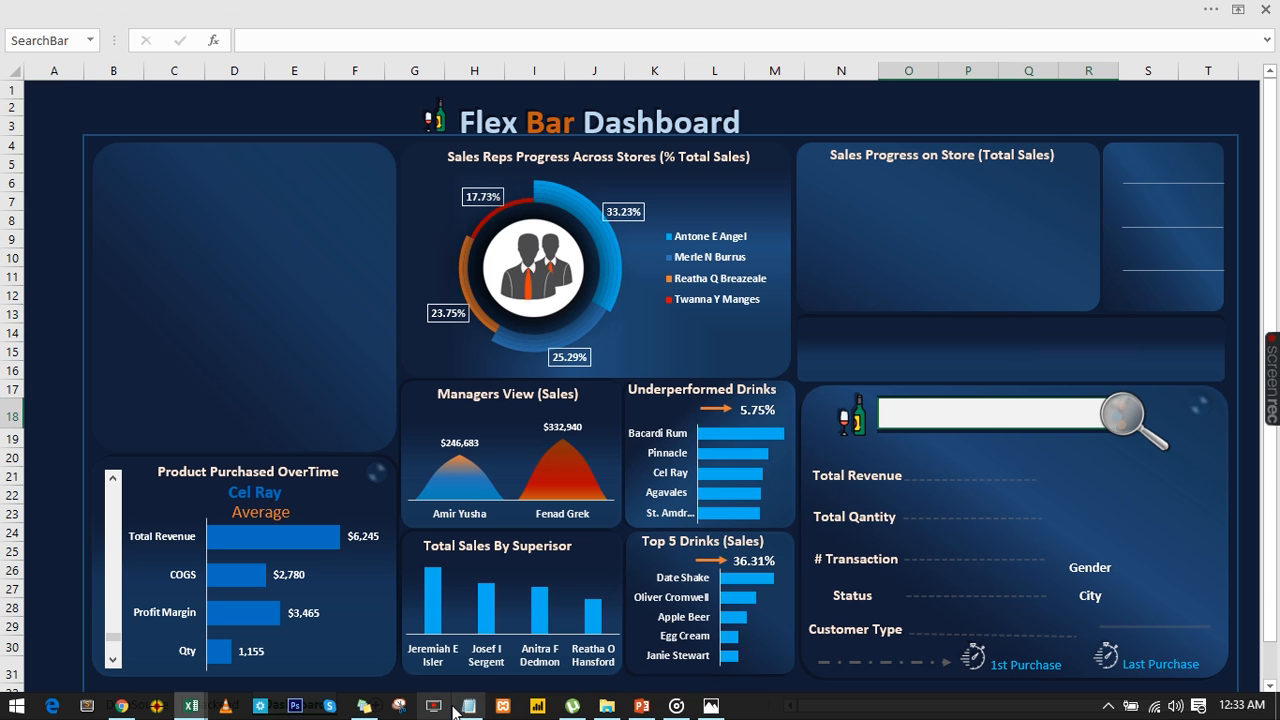
{"action": "left_click", "coordinate": [478, 712]}
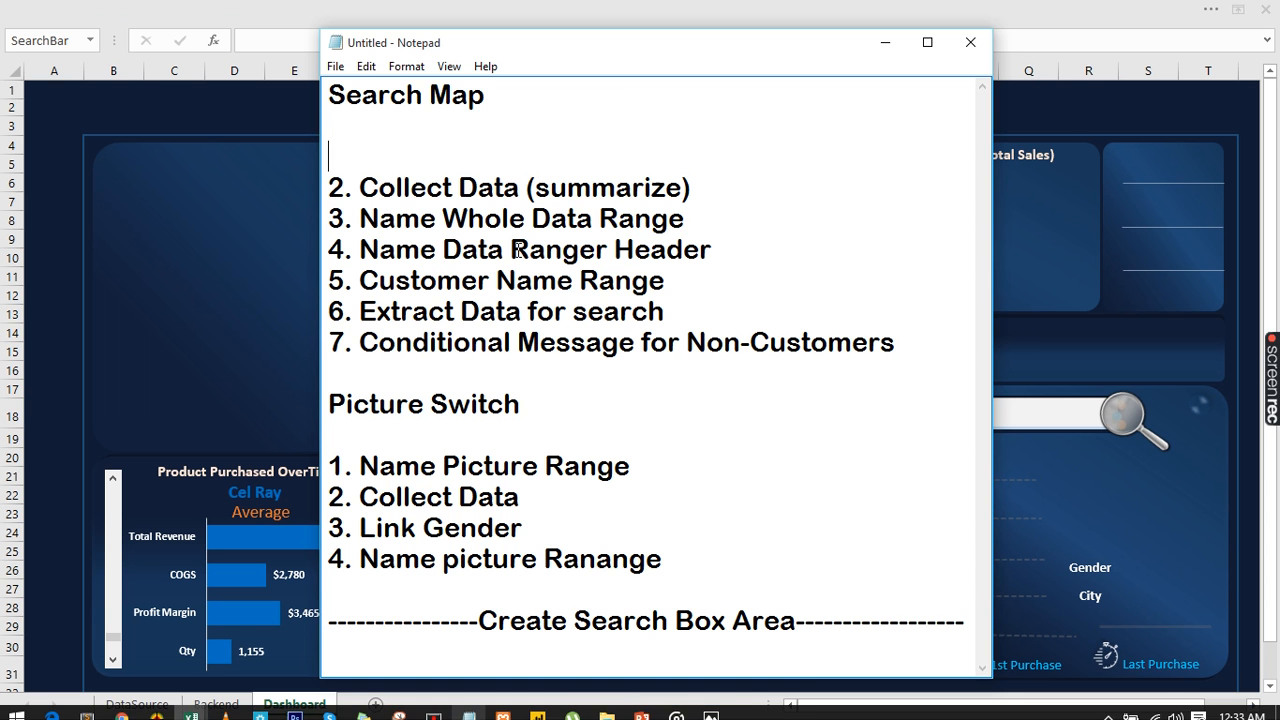
Delete the "2. Collect Data (summarize)" item from the checklist and return to the Excel dashboard
{"action": "left_click", "coordinate": [715, 188]}
{"action": "left_click_drag", "start_coordinate": [715, 188], "coordinate": [330, 166]}
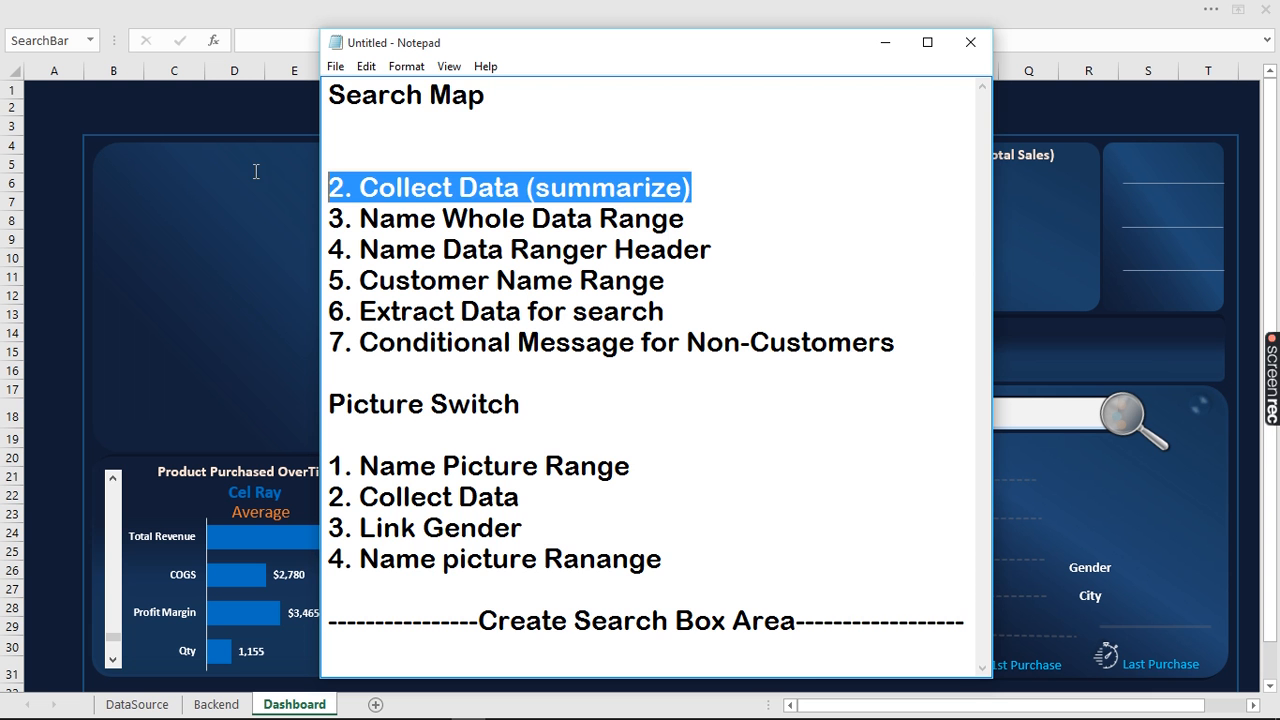
{"action": "key", "text": "BackSpace"}
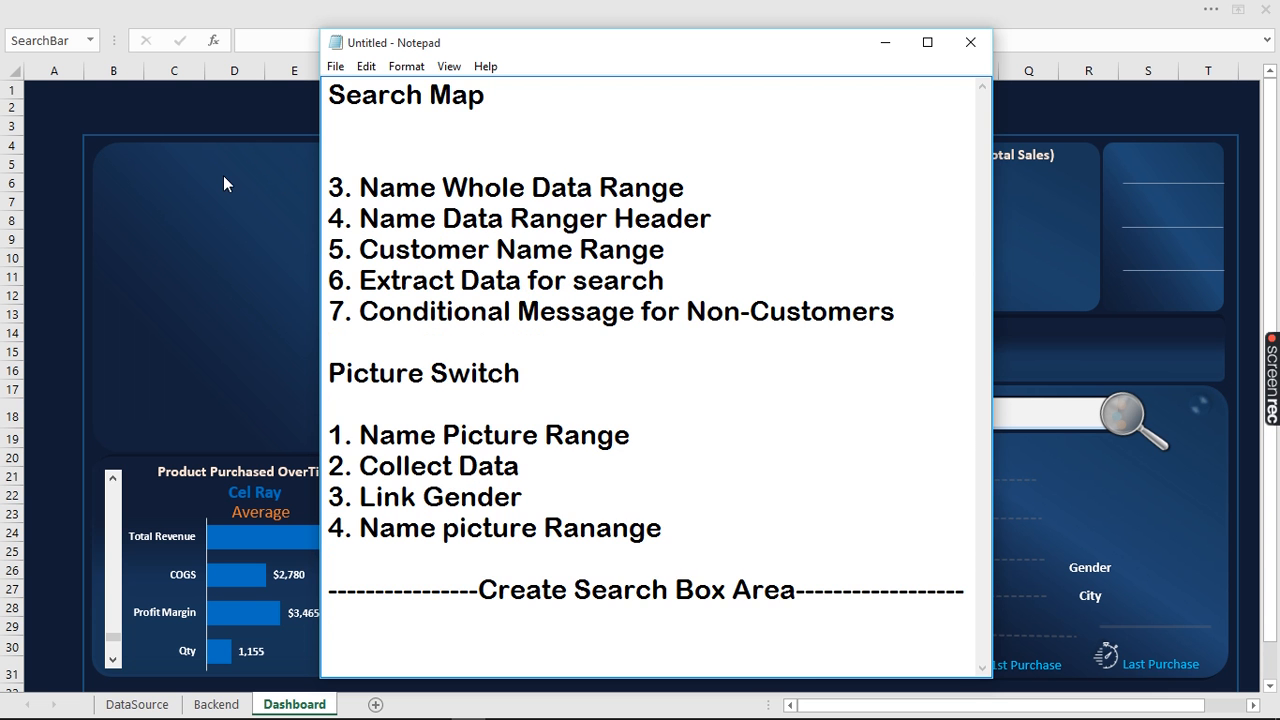
{"action": "key", "text": "alt+Tab"}
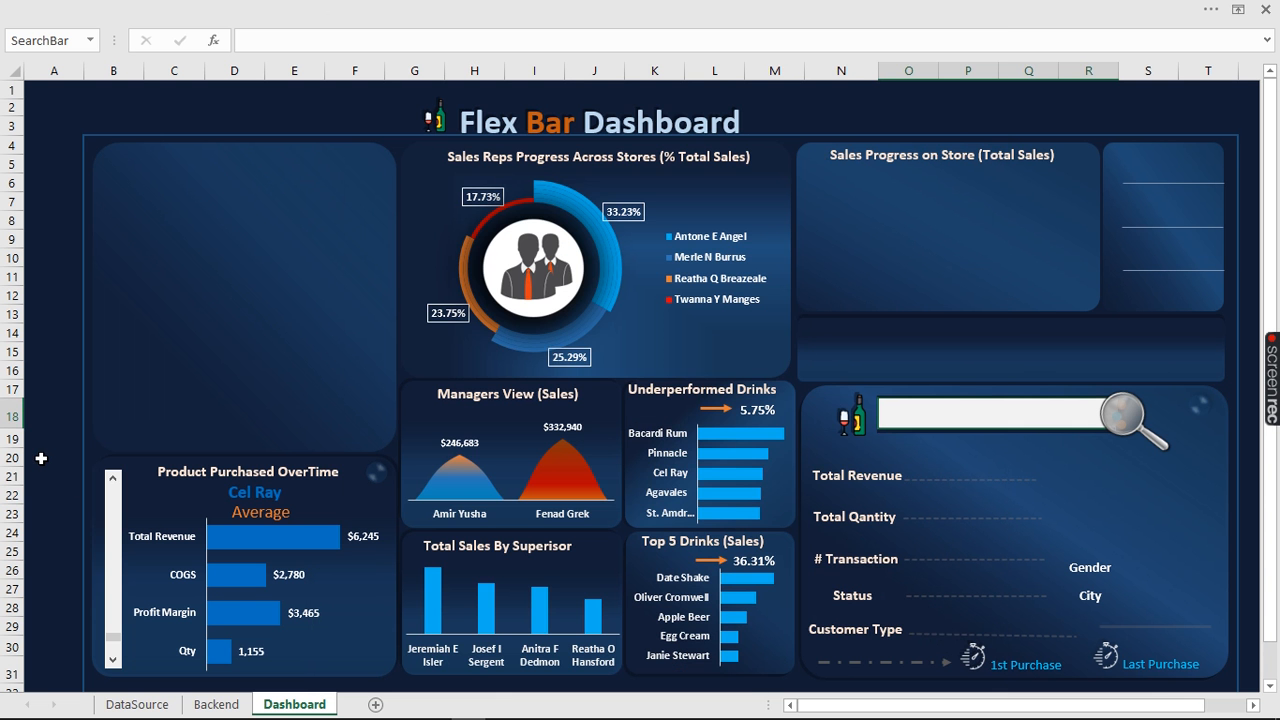
Start a PivotTable from the sales table on the DataSource sheet, choosing an existing worksheet as its destination
{"action": "left_click", "coordinate": [133, 704]}
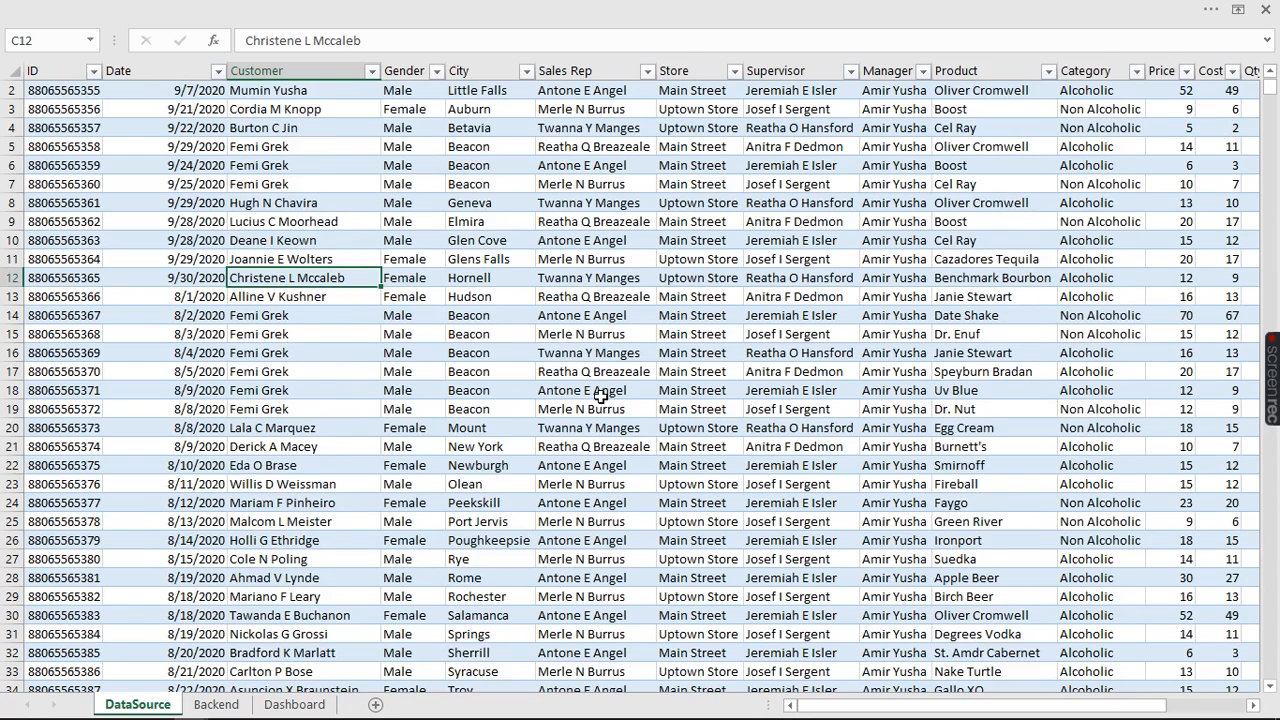
{"action": "scroll", "coordinate": [601, 396], "scroll_direction": "down", "scroll_amount": 7}
{"action": "scroll", "coordinate": [607, 413], "scroll_direction": "up", "scroll_amount": 7}
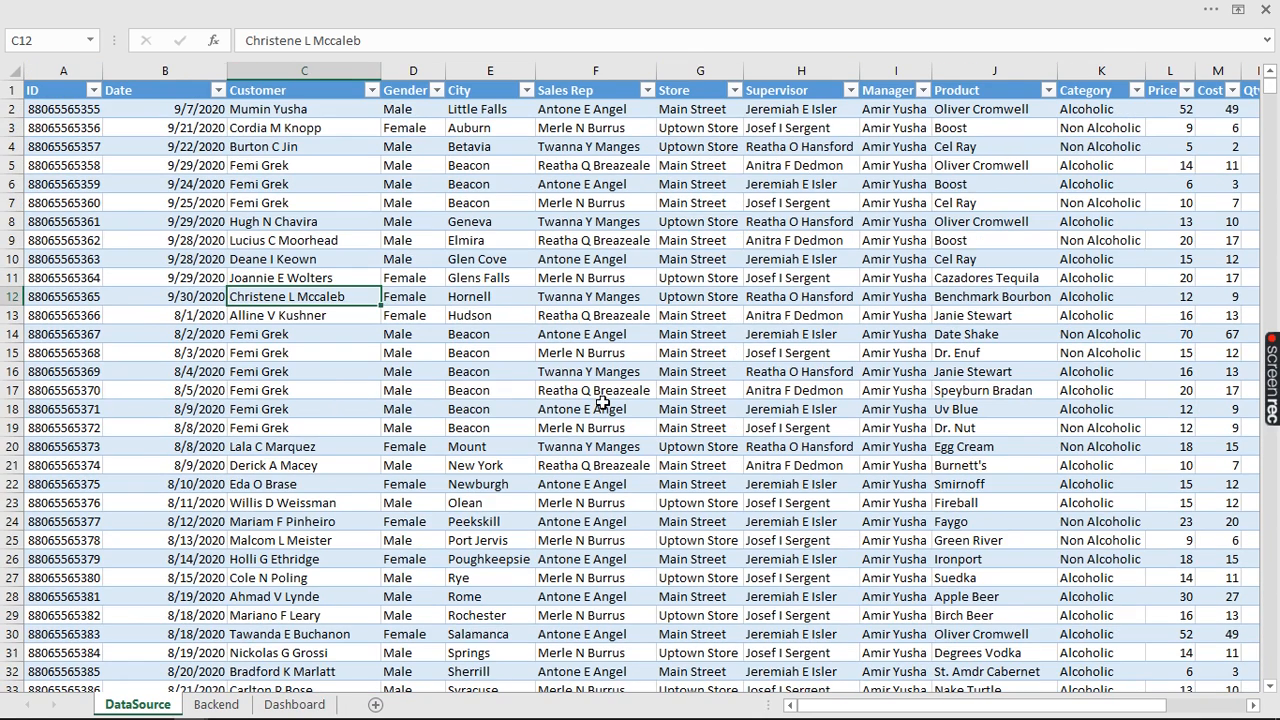
{"action": "left_click", "coordinate": [172, 240]}
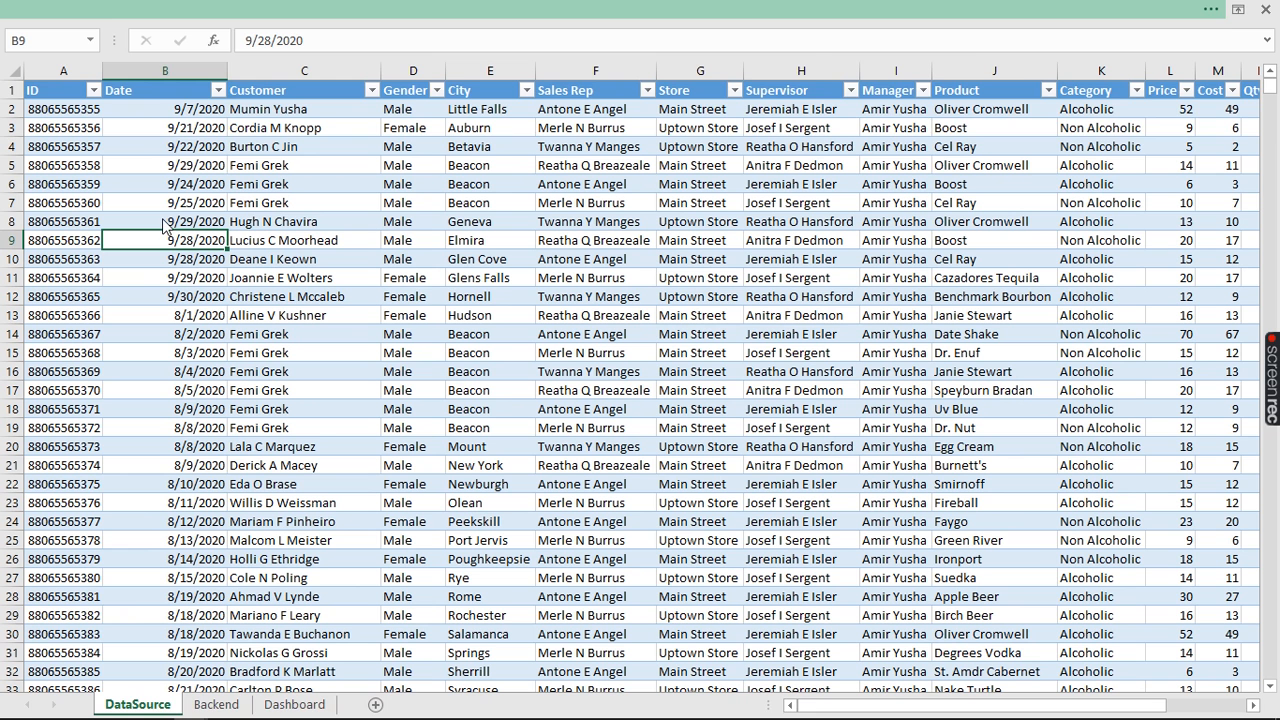
{"action": "left_click", "coordinate": [164, 10]}
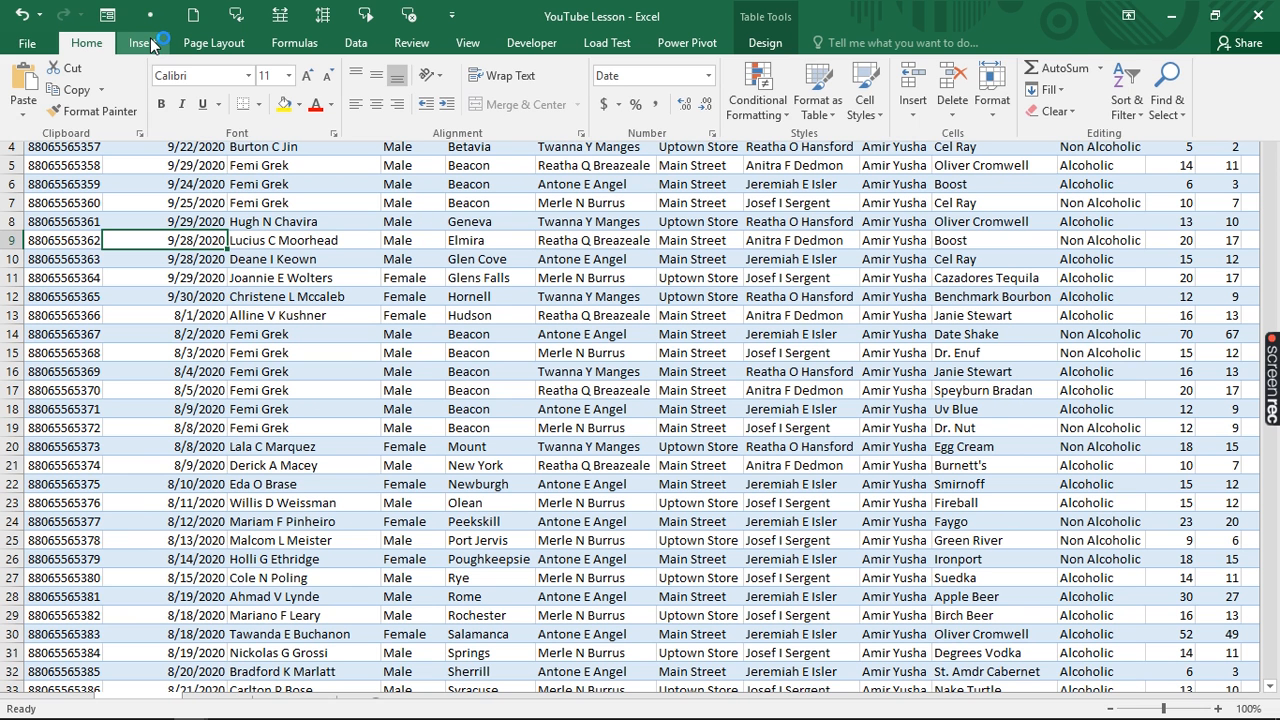
{"action": "left_click", "coordinate": [150, 37]}
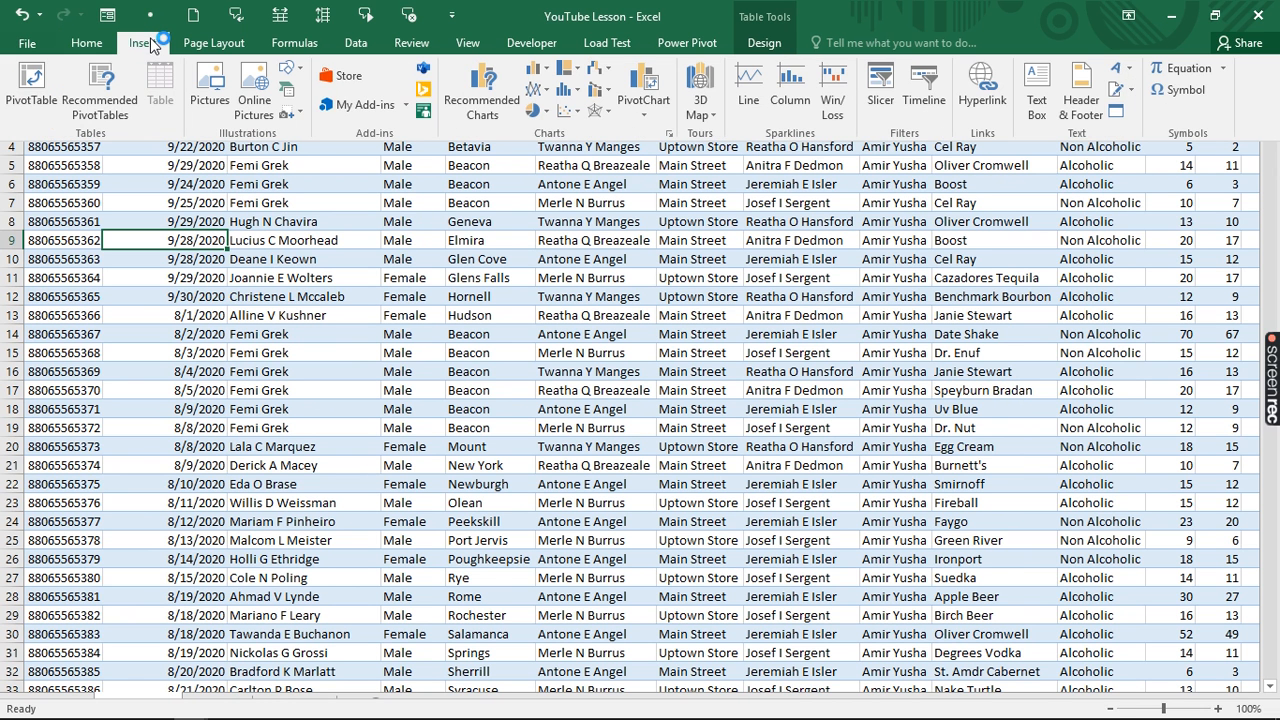
{"action": "left_click", "coordinate": [32, 80]}
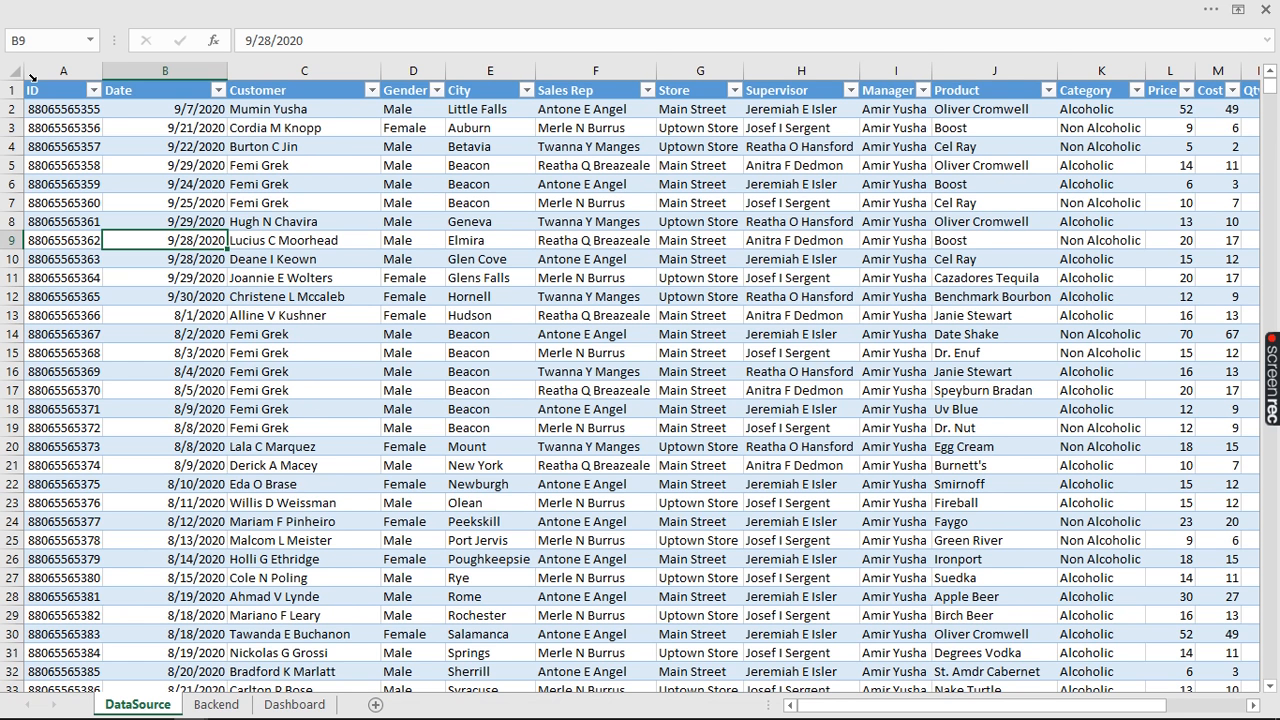
{"action": "left_click", "coordinate": [417, 492]}
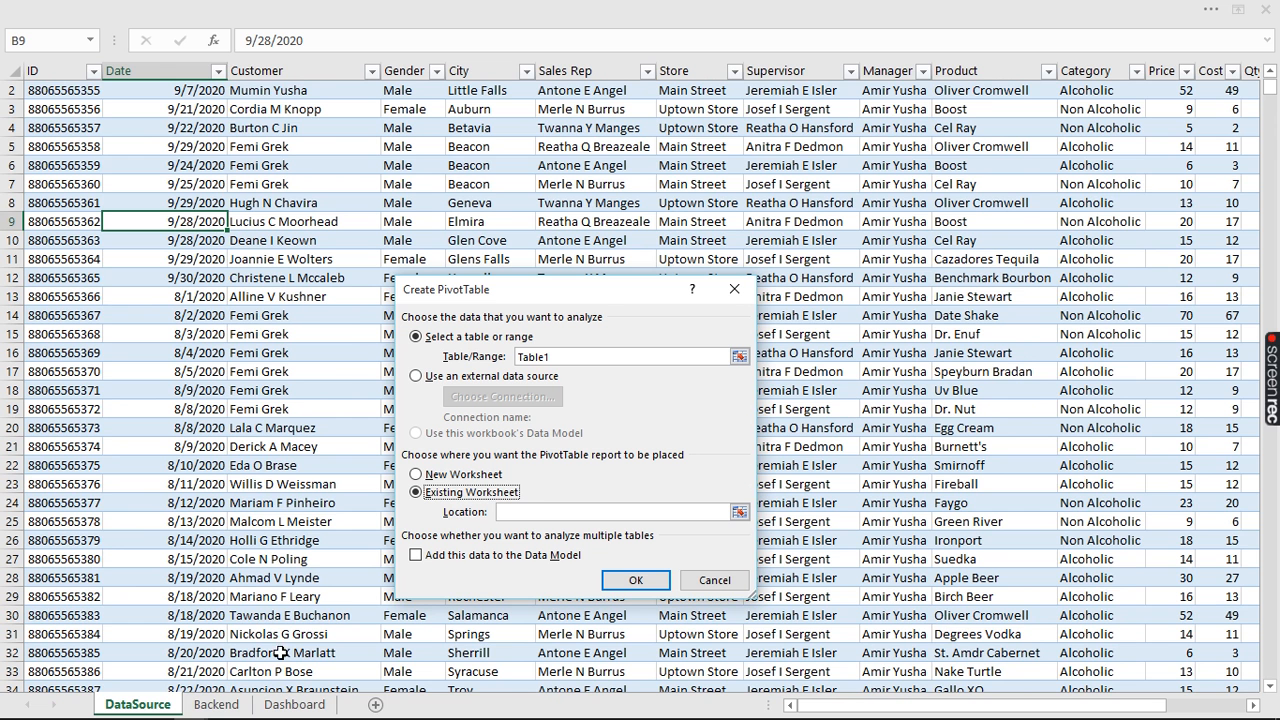
Place the PivotTable at cell BU5 on the Backend sheet, beneath the Search heading, and create it
{"action": "left_click", "coordinate": [217, 705]}
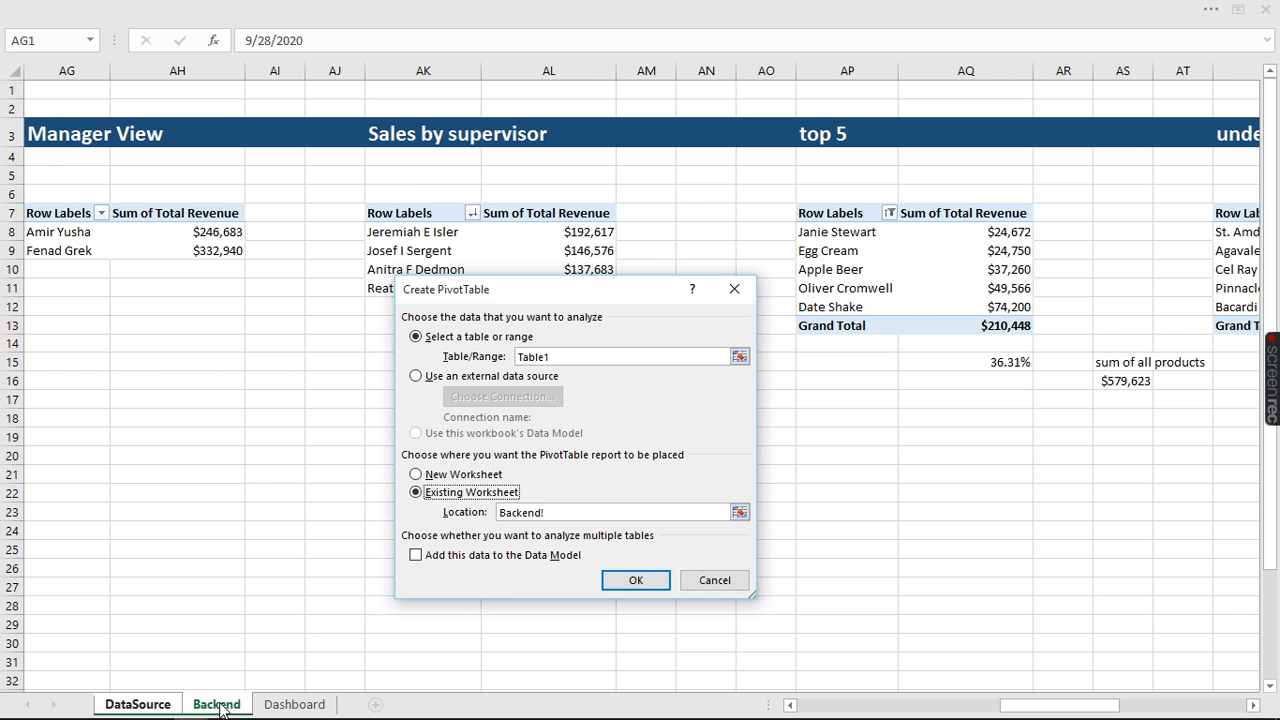
{"action": "left_click_drag", "start_coordinate": [1040, 708], "coordinate": [1252, 710]}
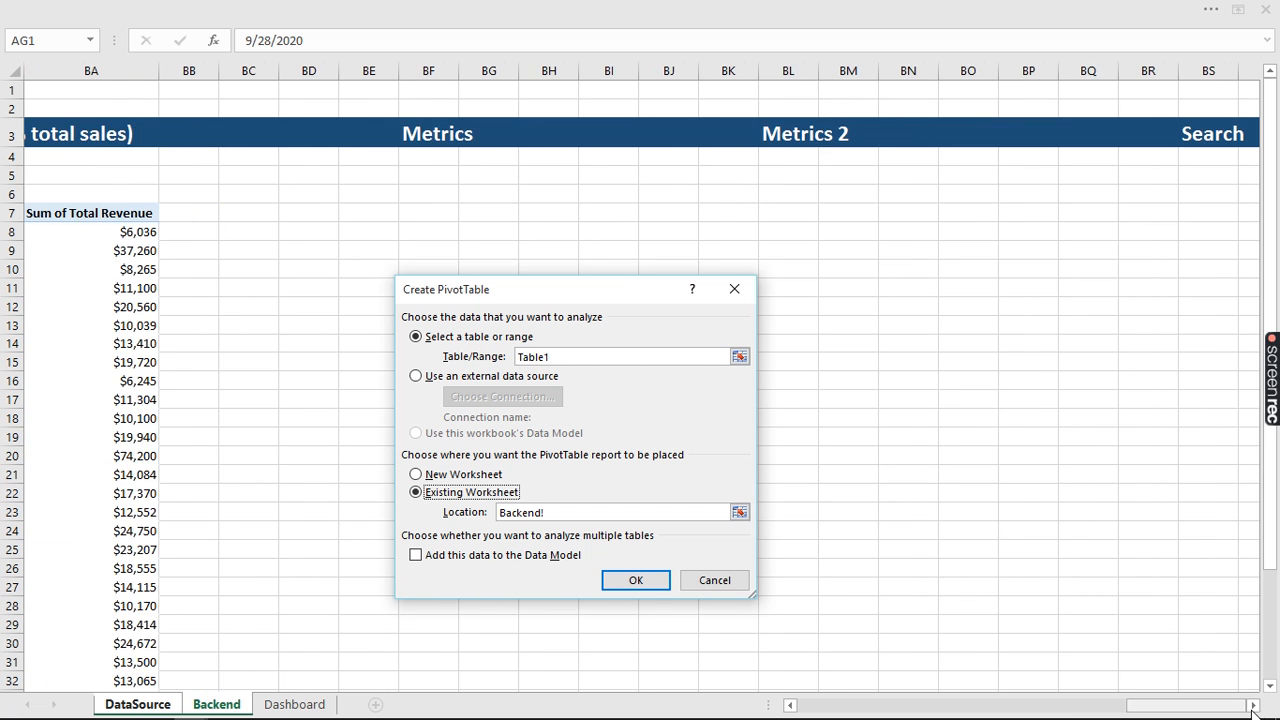
{"action": "left_click", "coordinate": [1252, 708]}
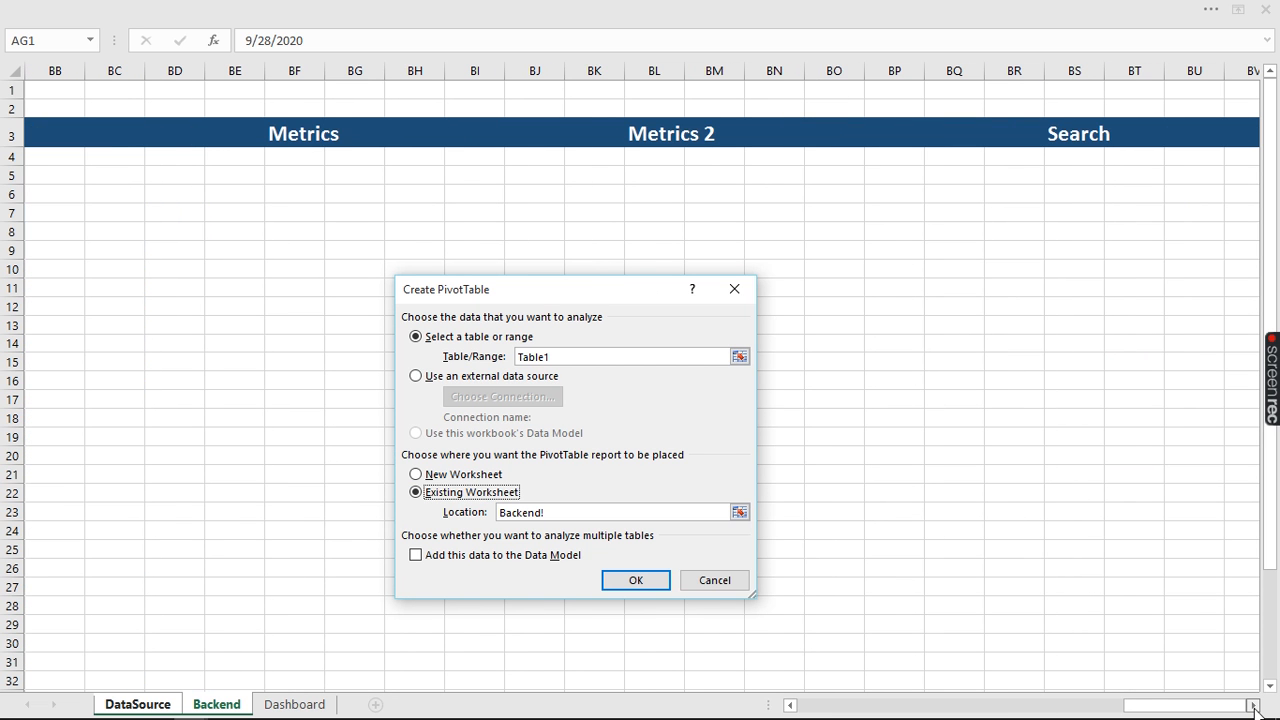
{"action": "left_click", "coordinate": [1253, 708]}
{"action": "scroll", "coordinate": [1124, 637], "scroll_direction": "right", "scroll_amount": 1}
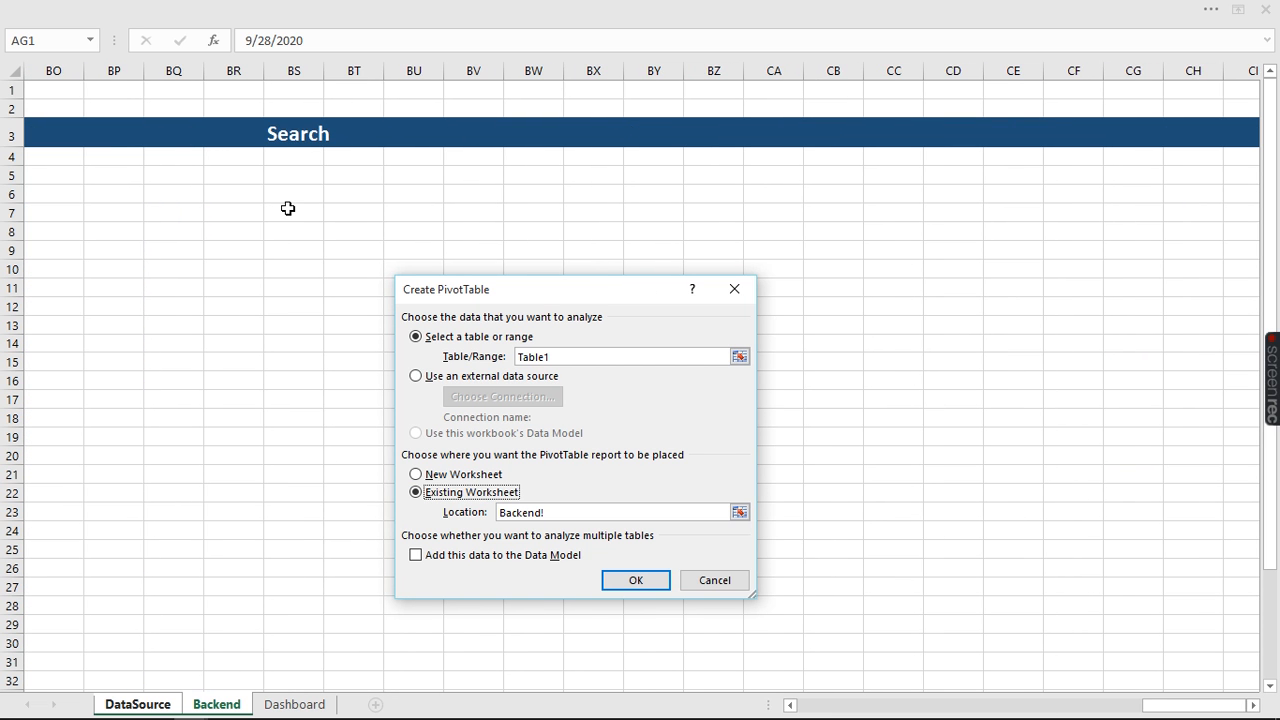
{"action": "left_click", "coordinate": [410, 175]}
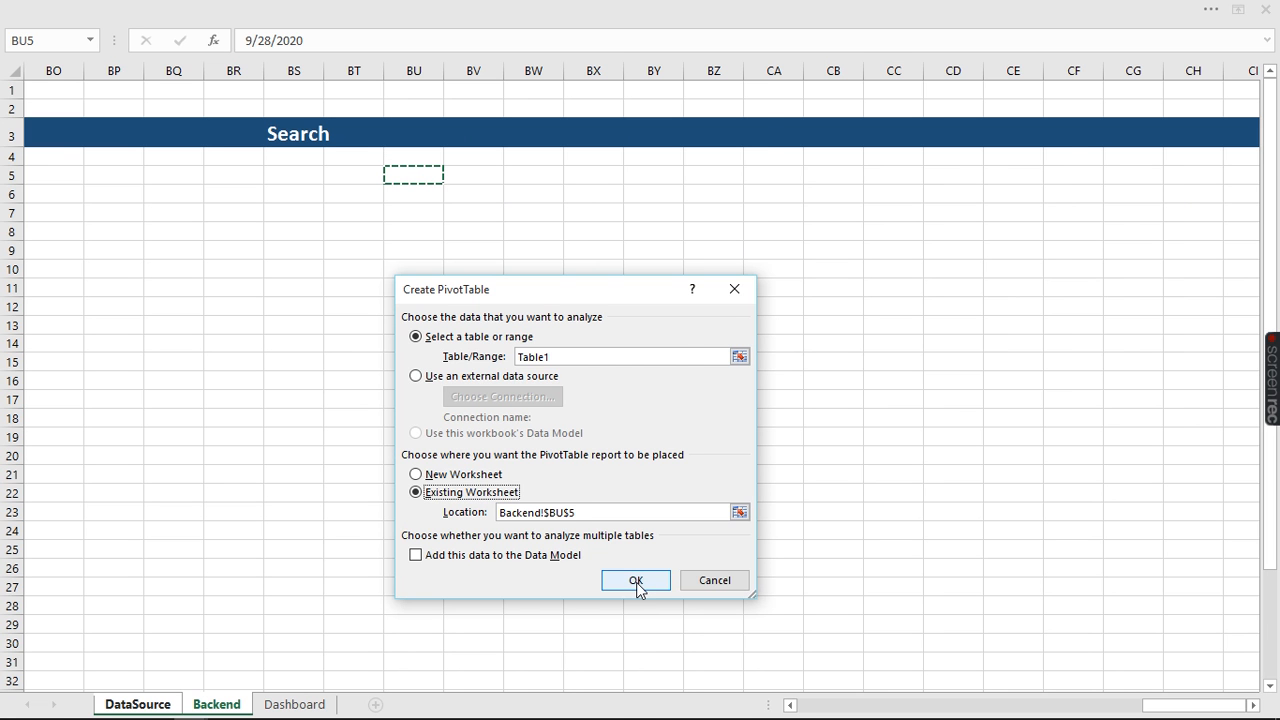
{"action": "left_click", "coordinate": [636, 582]}
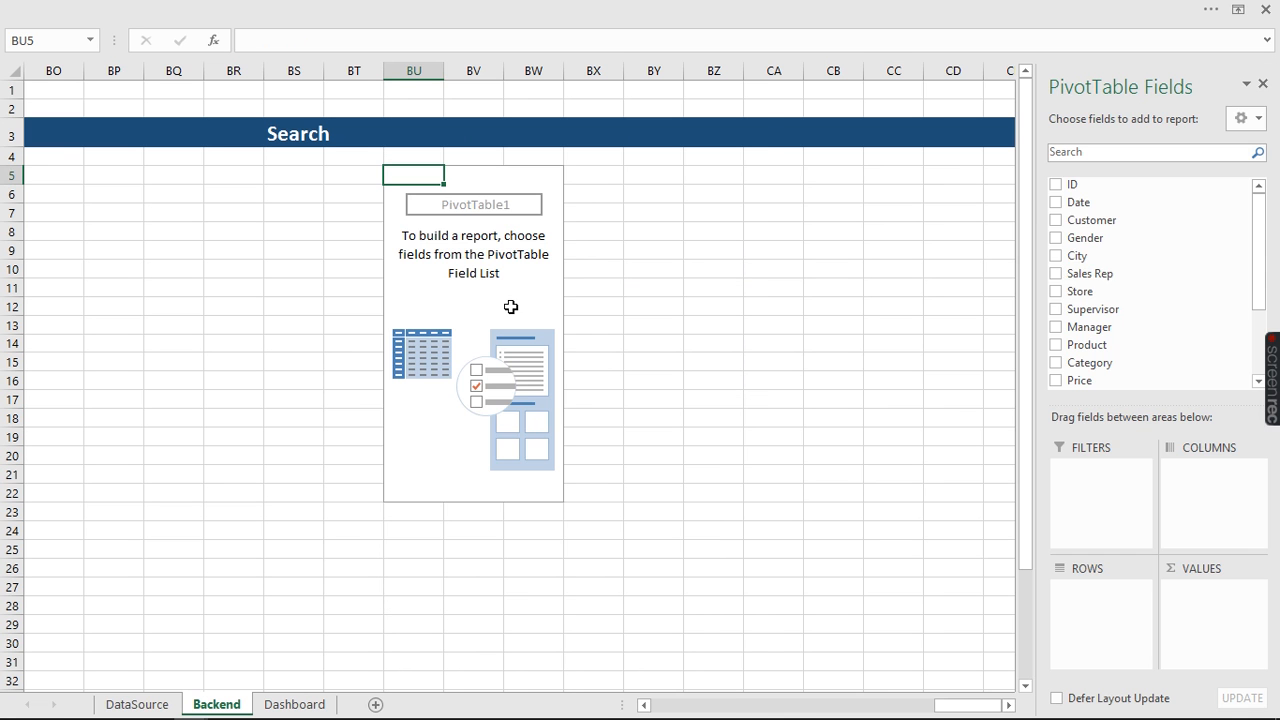
Add the Customer field to the PivotTable rows and show the report in tabular form
{"action": "left_click", "coordinate": [1057, 219]}
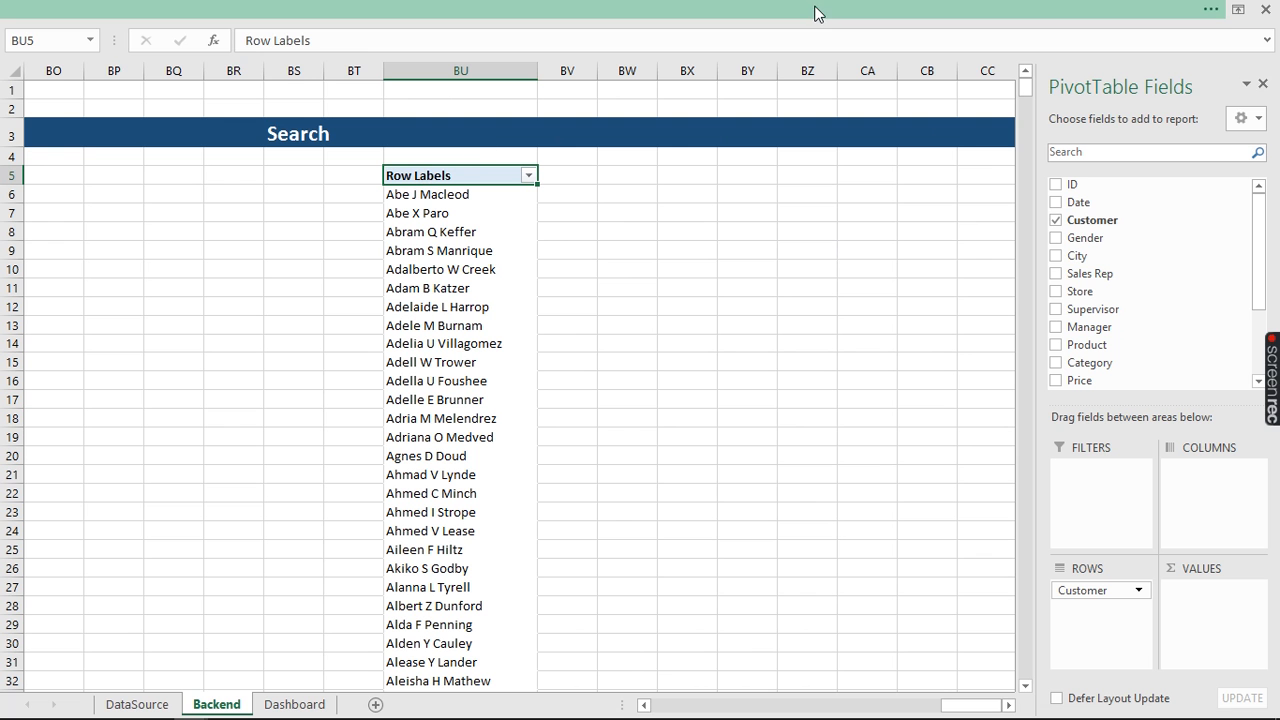
{"action": "left_click", "coordinate": [815, 12]}
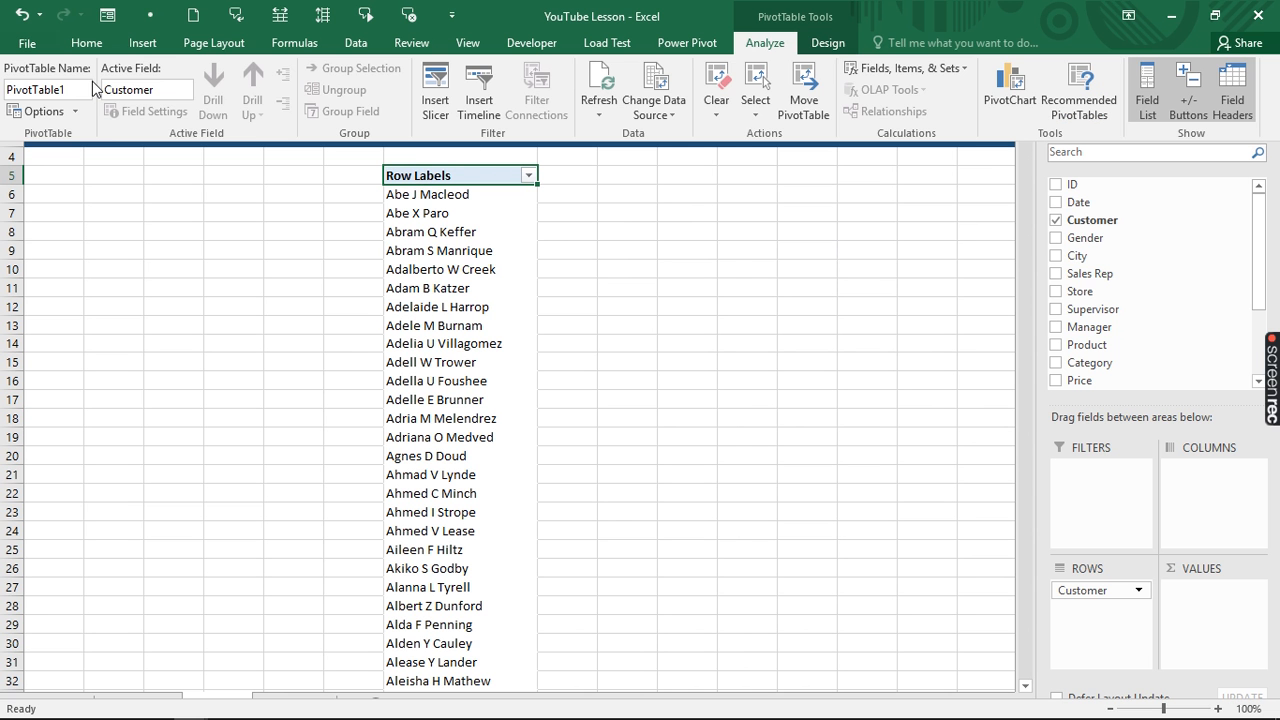
{"action": "left_click", "coordinate": [826, 43]}
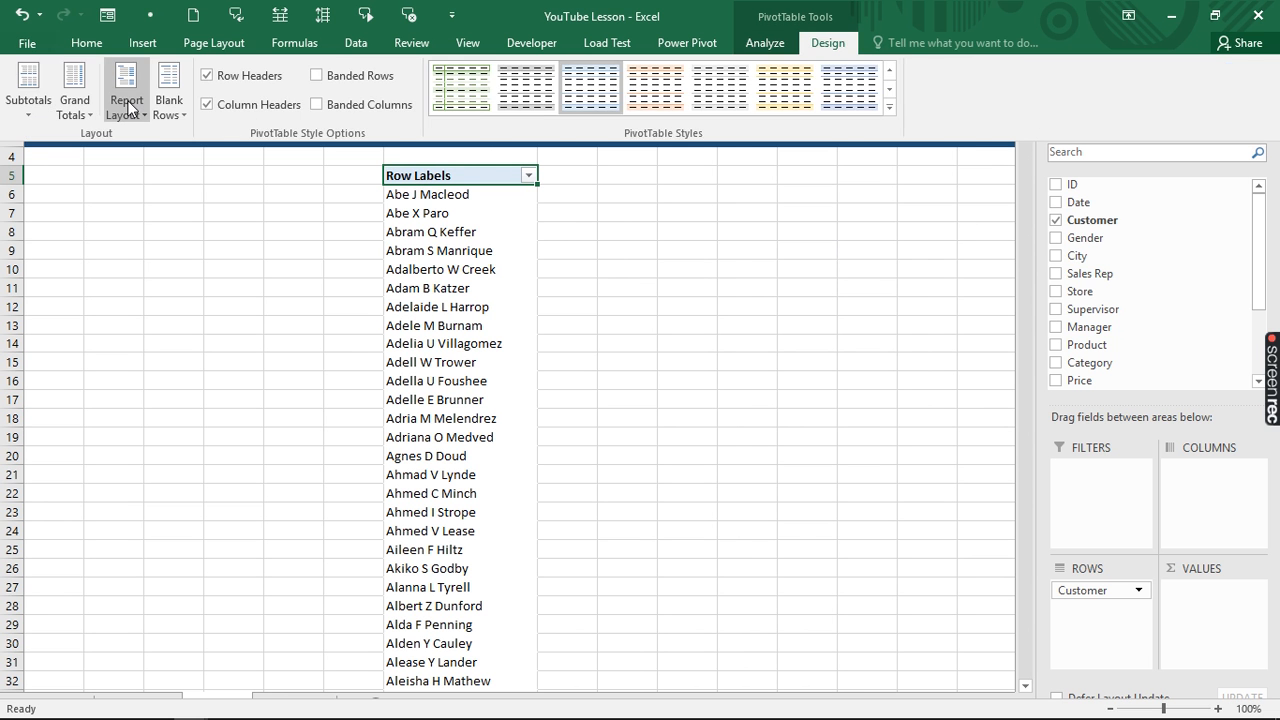
{"action": "left_click", "coordinate": [131, 112]}
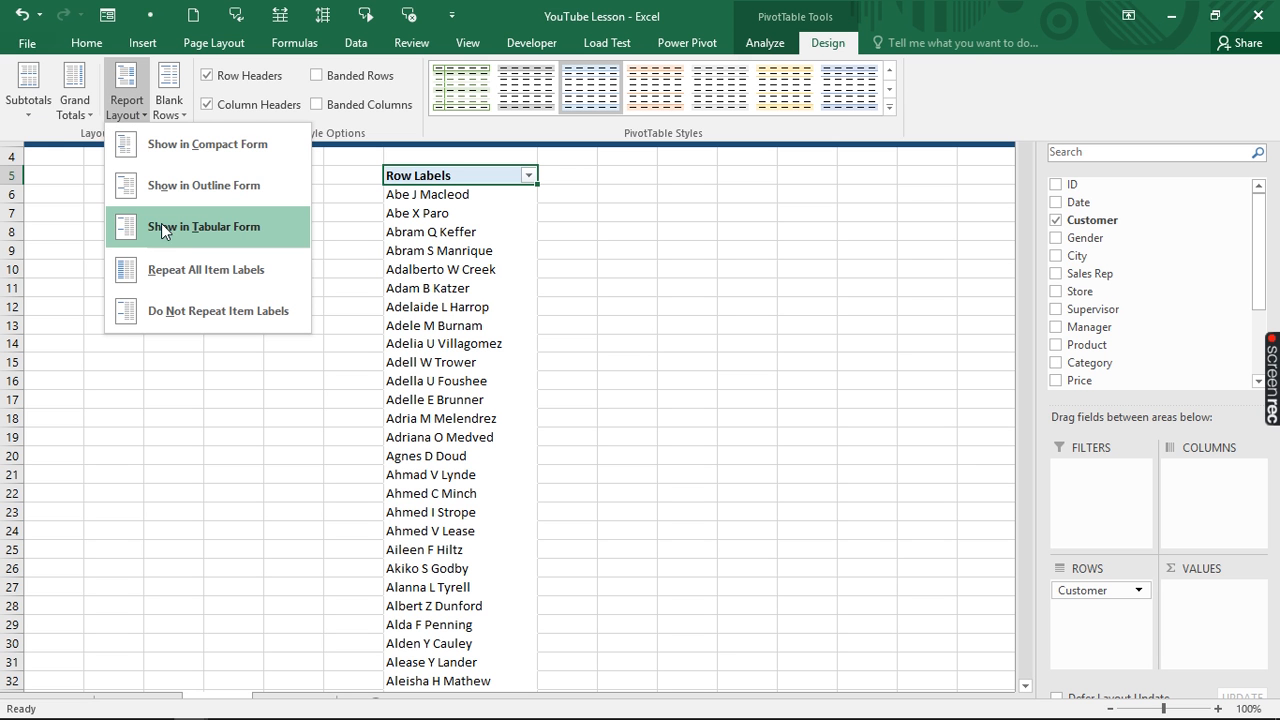
{"action": "left_click", "coordinate": [199, 231]}
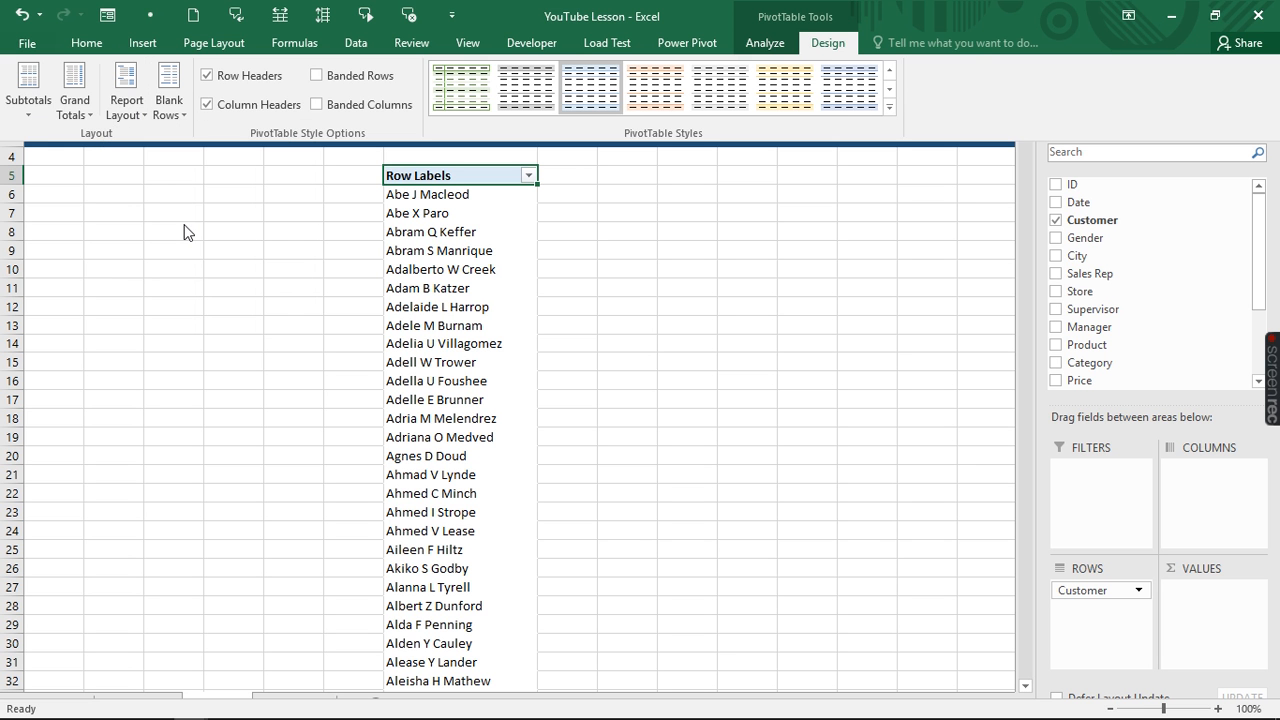
Turn off the PivotTable's grand totals for rows and columns and hide its subtotals
{"action": "left_click", "coordinate": [86, 116]}
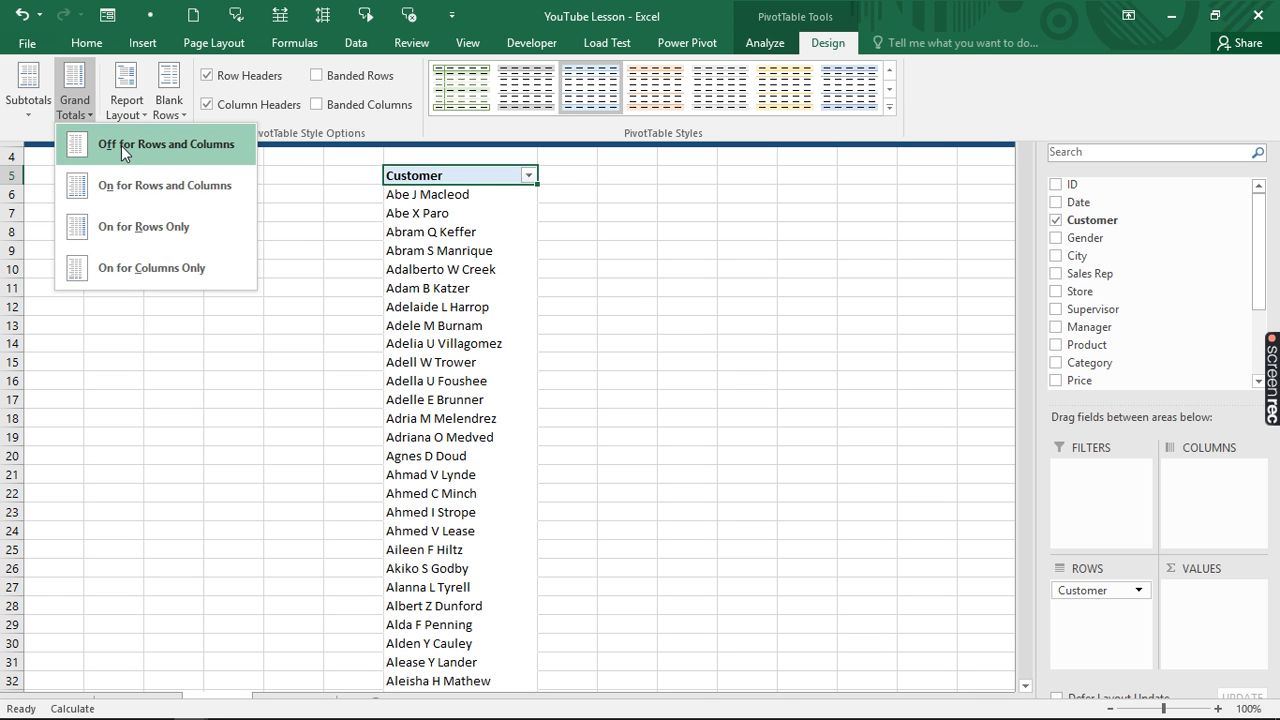
{"action": "left_click", "coordinate": [120, 148]}
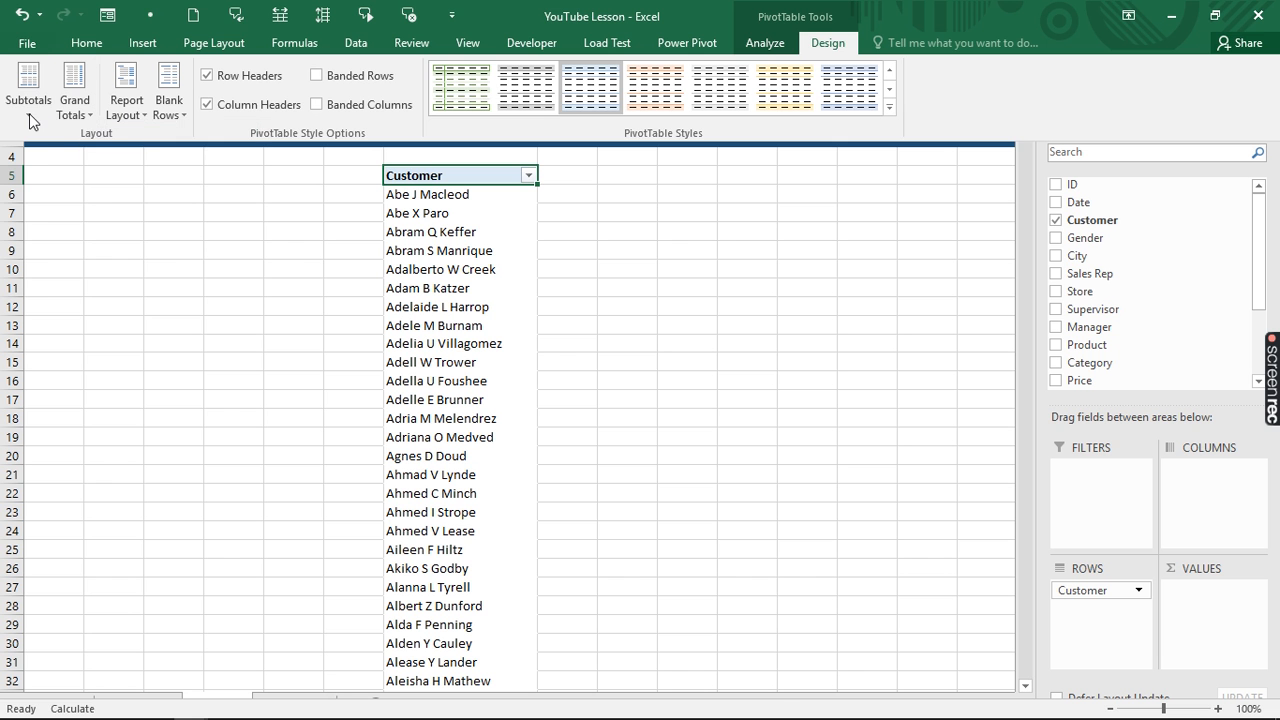
{"action": "left_click", "coordinate": [30, 118]}
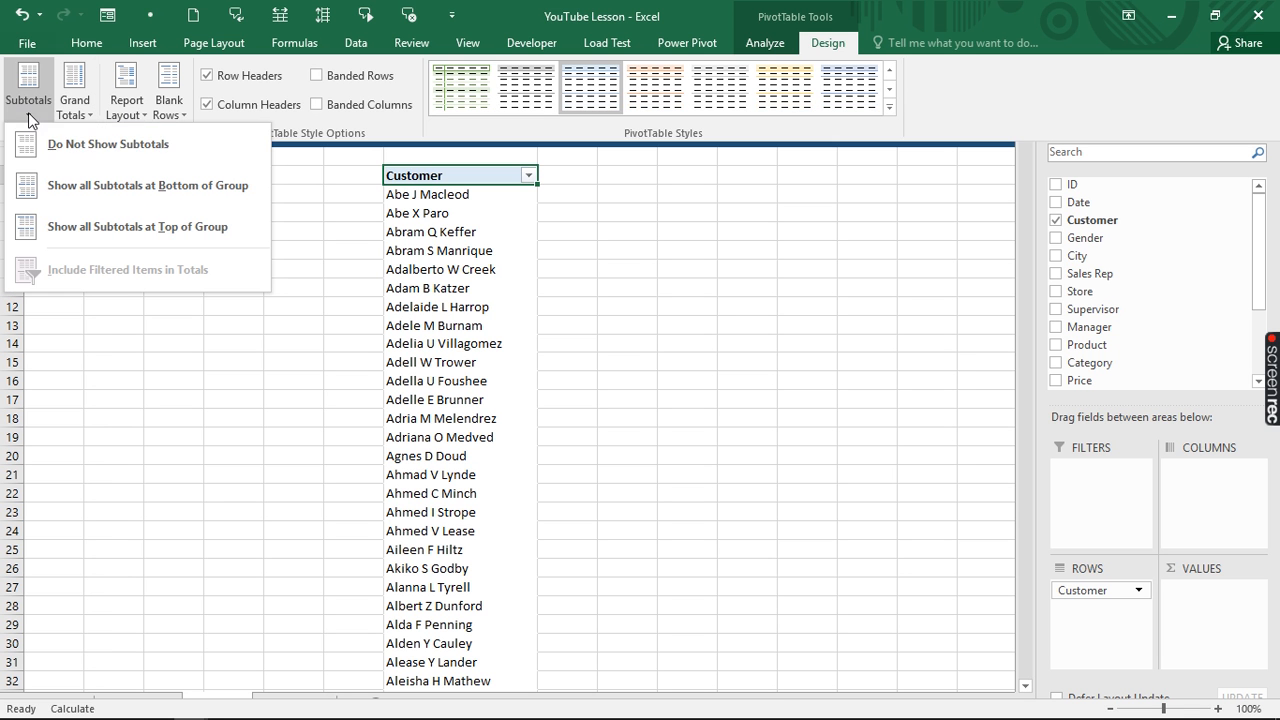
{"action": "left_click", "coordinate": [85, 144]}
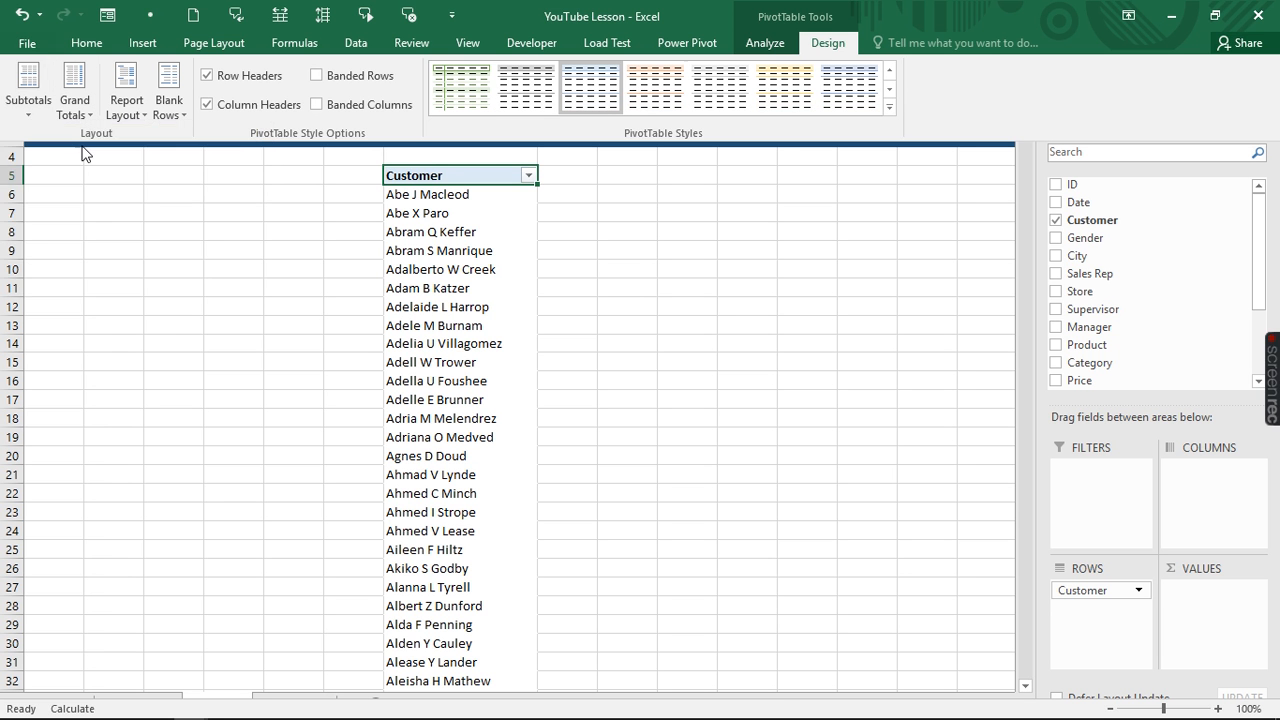
{"action": "left_click", "coordinate": [445, 201]}
{"action": "left_click", "coordinate": [450, 200]}
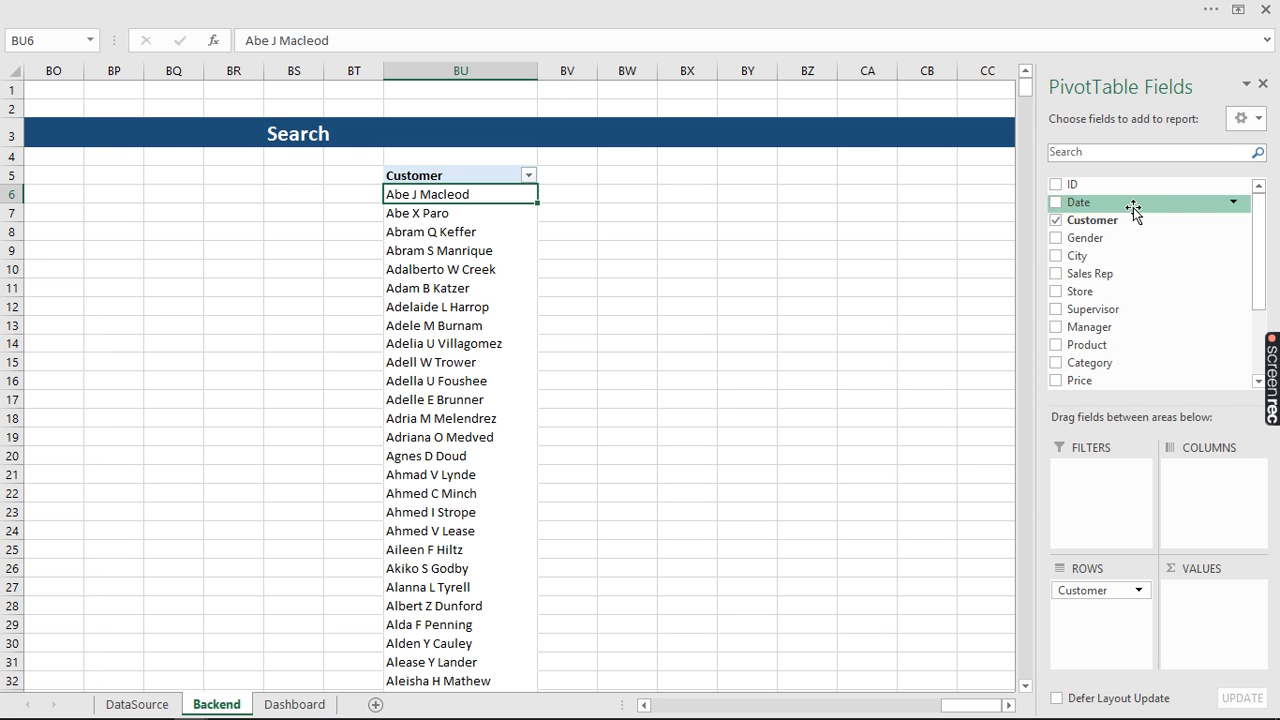
Add Qty once and Total Revenue twice to the customer PivotTable's values
{"action": "scroll", "coordinate": [1057, 300], "scroll_direction": "down", "scroll_amount": 2}
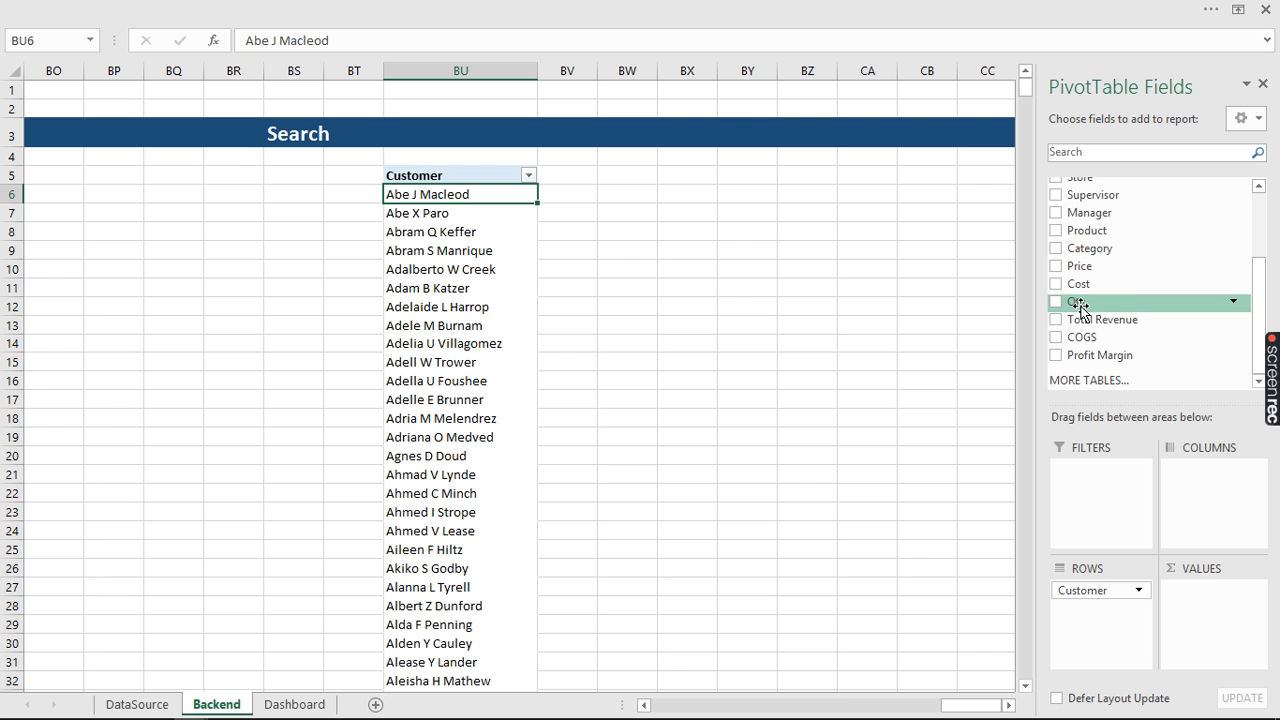
{"action": "left_click", "coordinate": [1055, 302]}
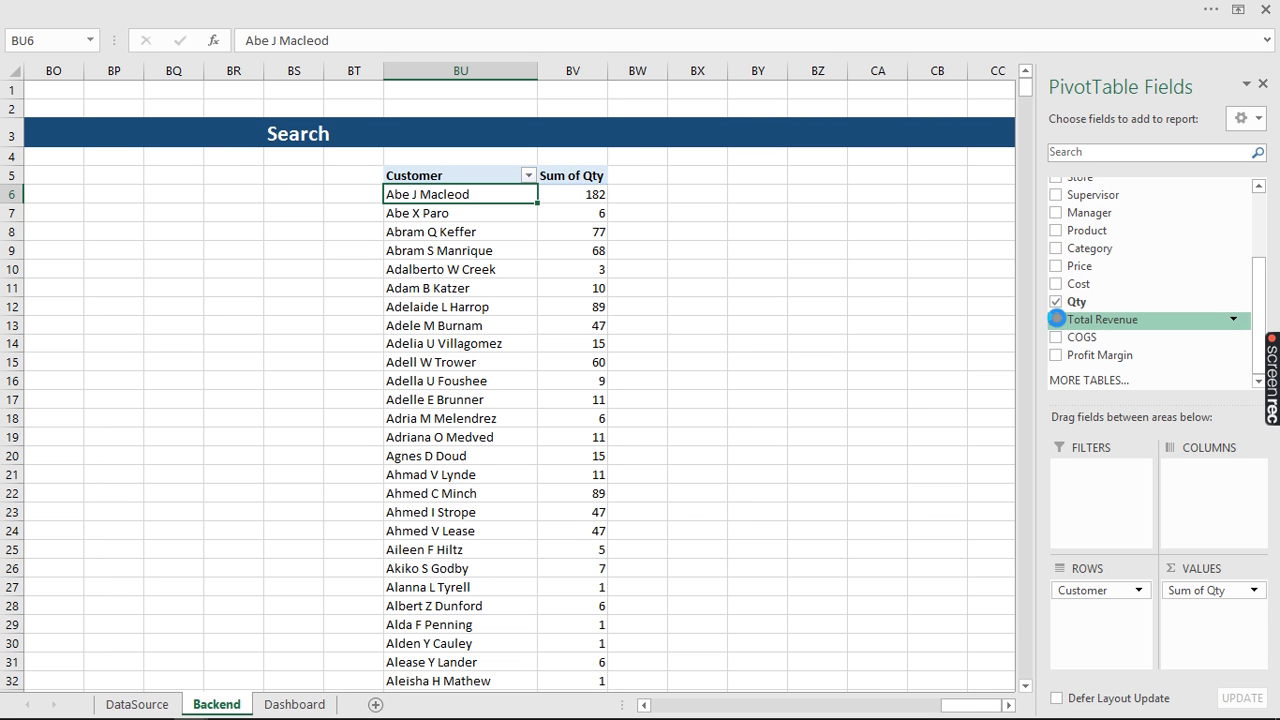
{"action": "left_click", "coordinate": [1056, 319]}
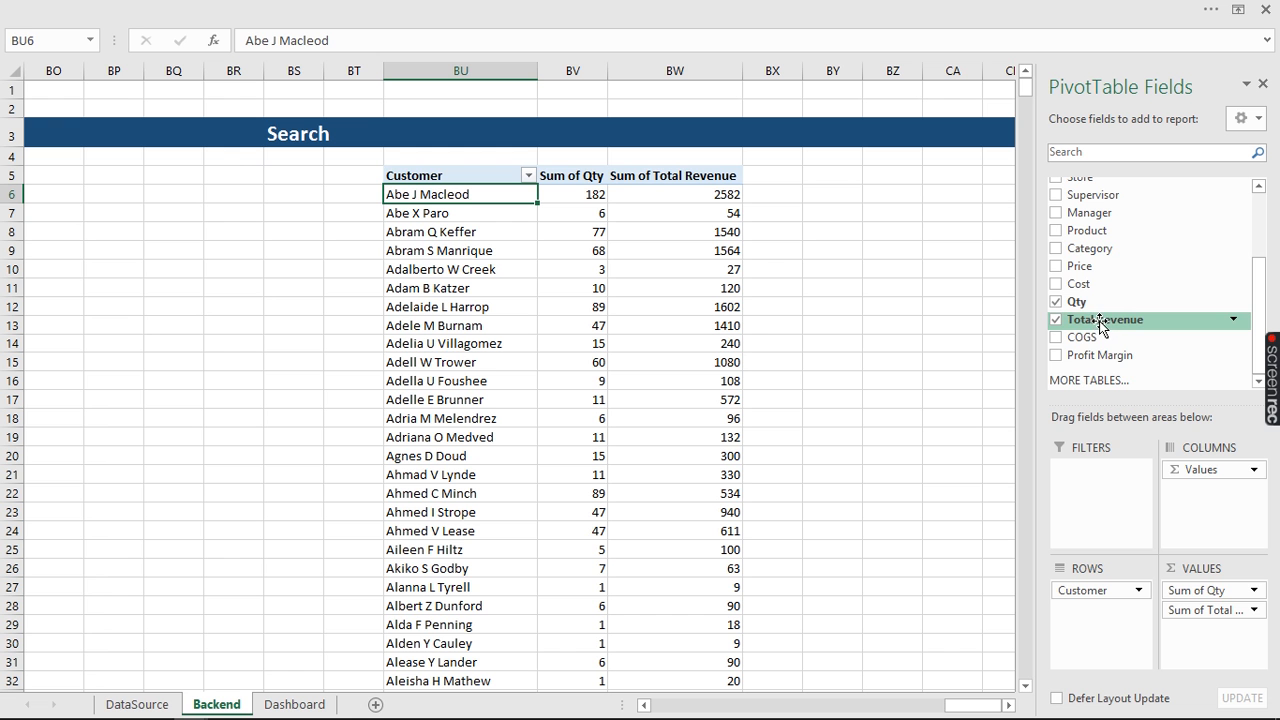
{"action": "left_click_drag", "start_coordinate": [1100, 325], "coordinate": [1209, 622]}
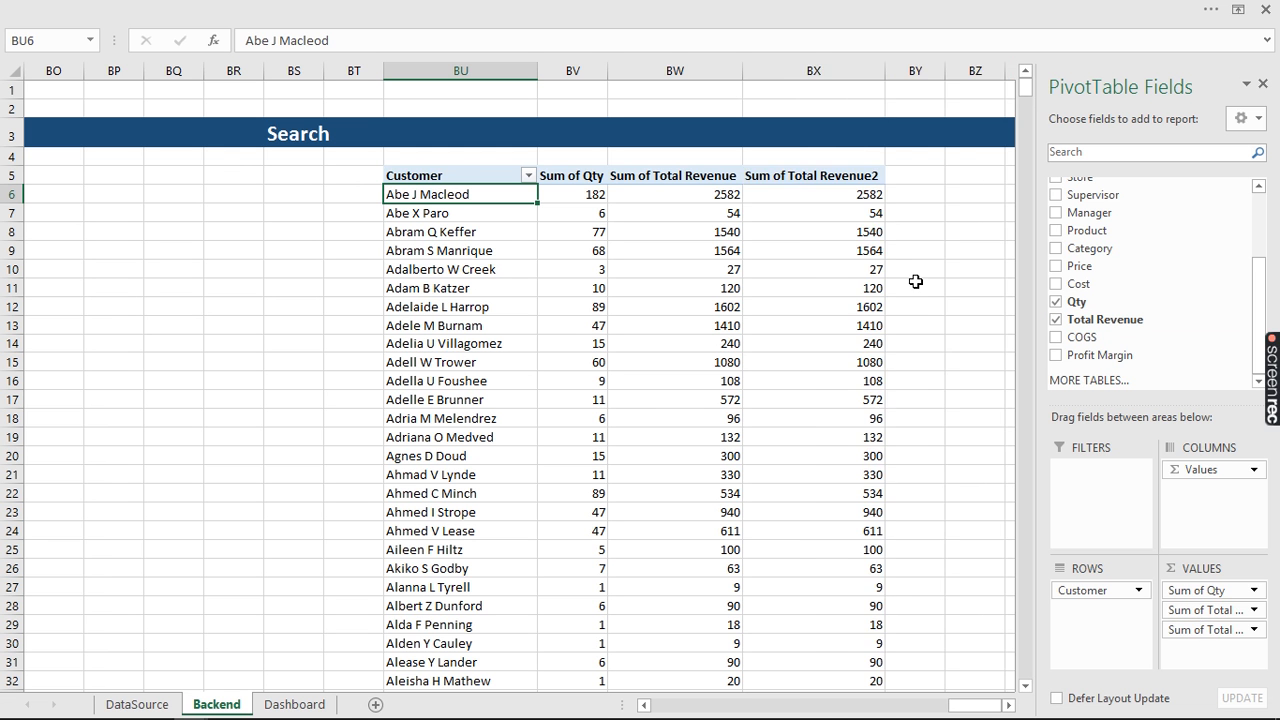
Show the second Total Revenue column as Rank Largest to Smallest, with Customer as the base field
{"action": "left_click", "coordinate": [856, 198]}
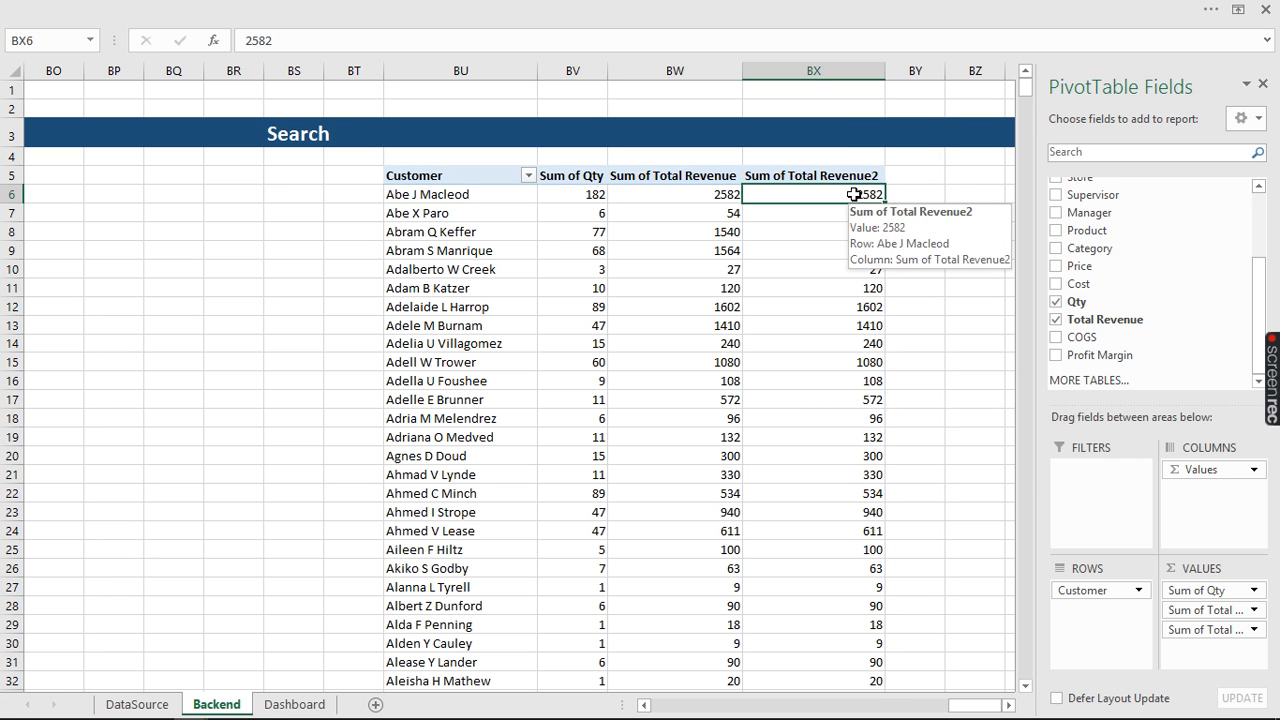
{"action": "right_click", "coordinate": [857, 200]}
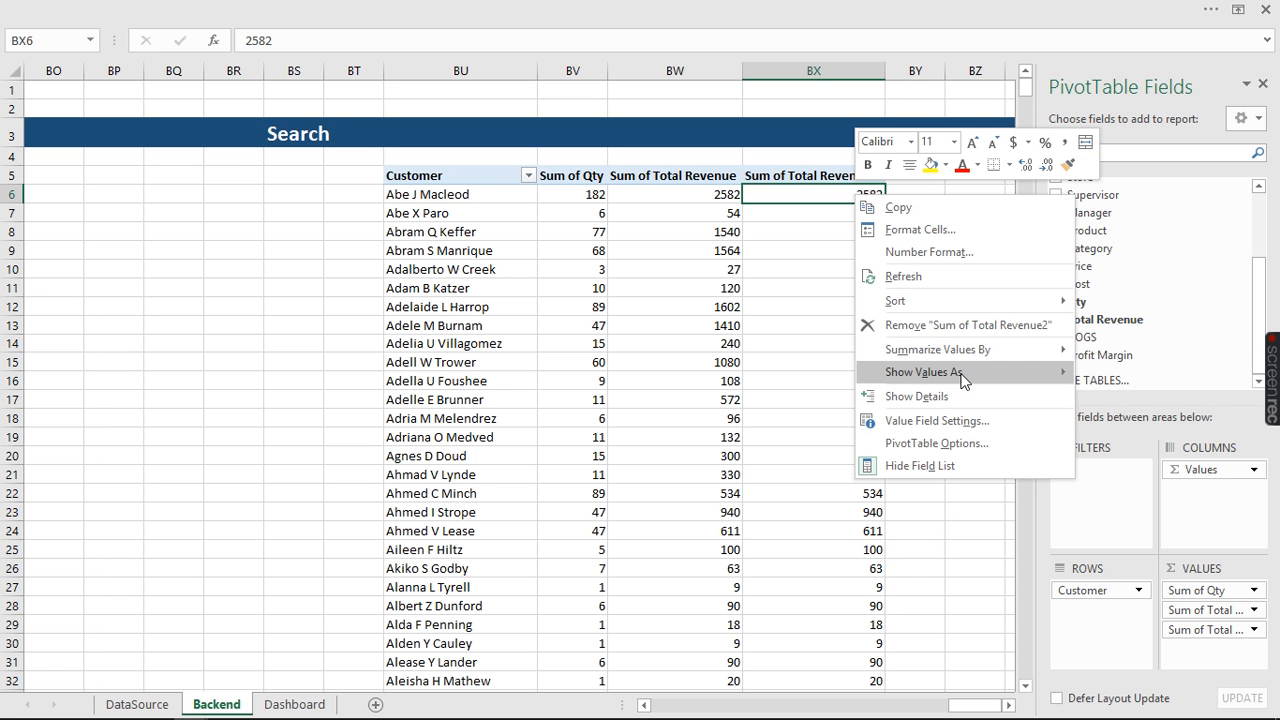
{"action": "mouse_move", "coordinate": [1013, 372]}
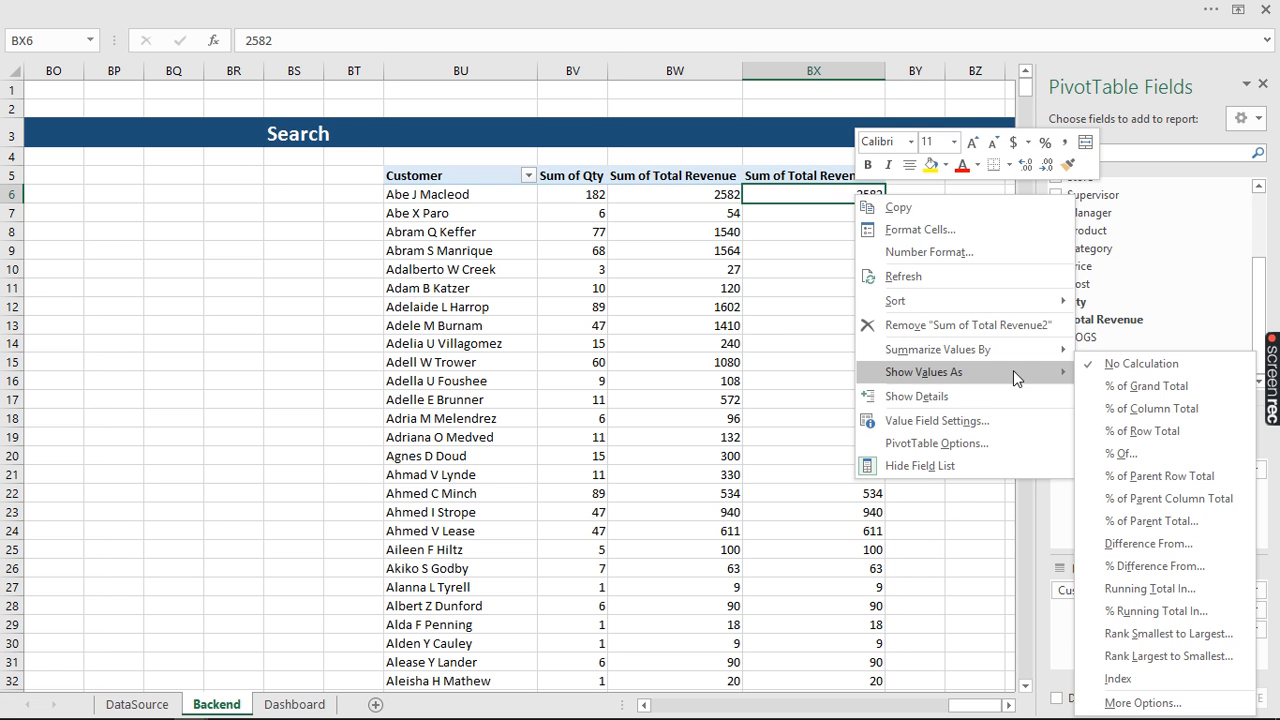
{"action": "left_click", "coordinate": [1157, 656]}
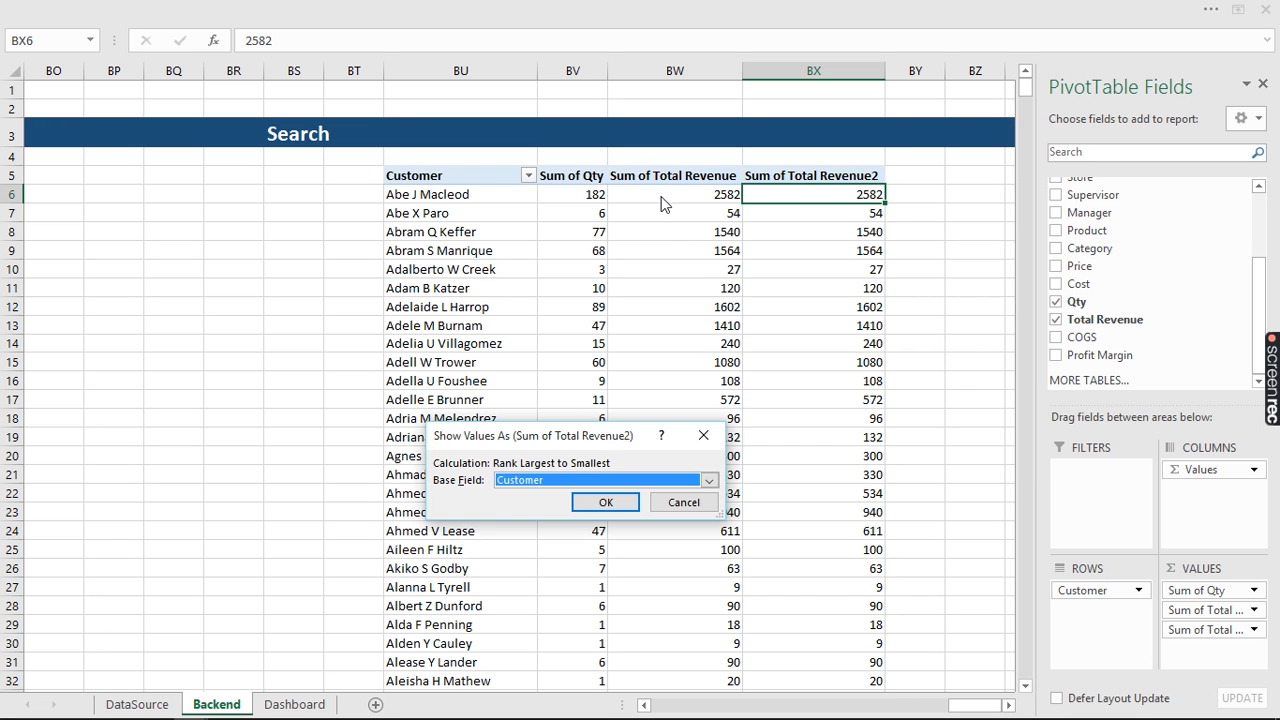
{"action": "left_click", "coordinate": [611, 501]}
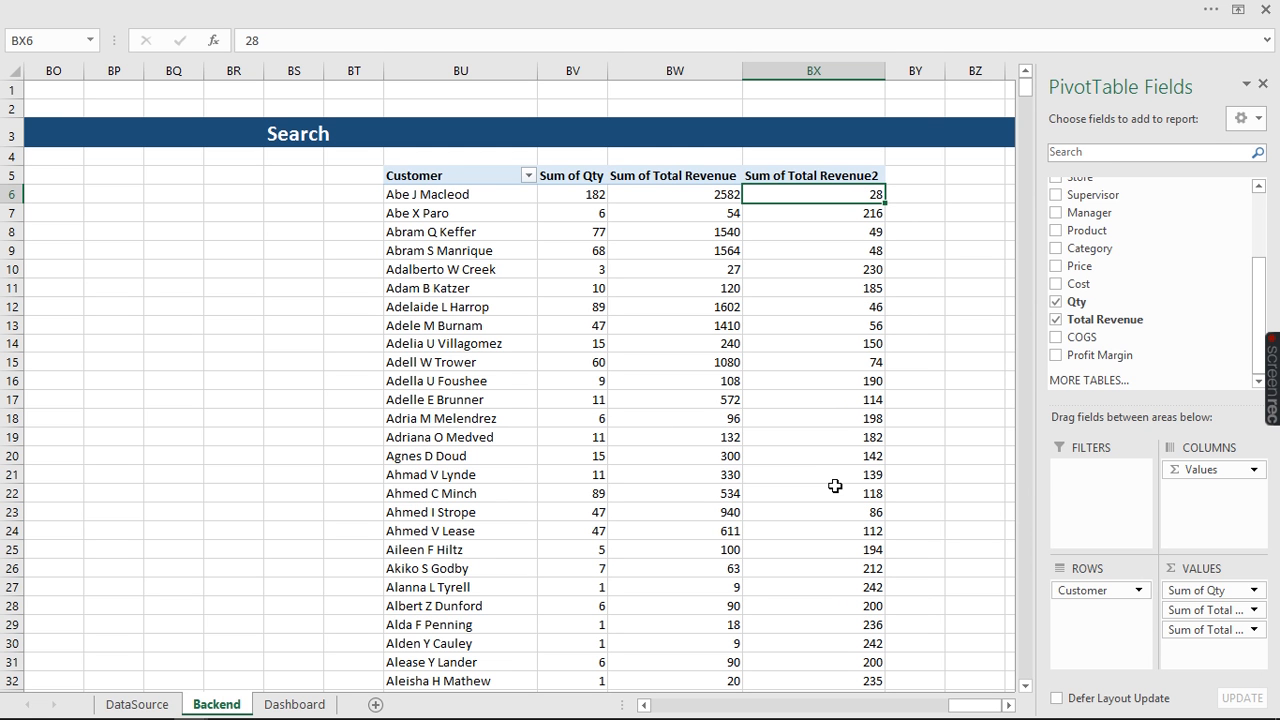
Sort the customer PivotTable by Sum of Total Revenue from largest to smallest
{"action": "mouse_move", "coordinate": [840, 482]}
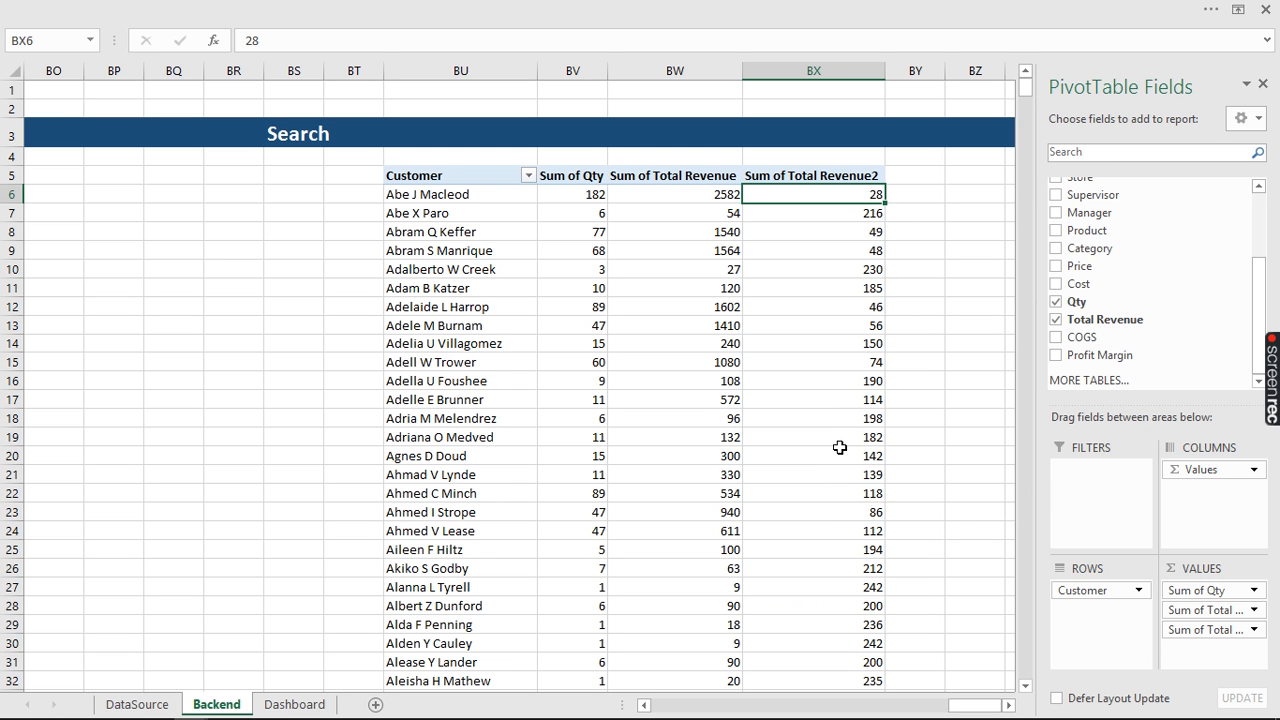
{"action": "left_click", "coordinate": [702, 197]}
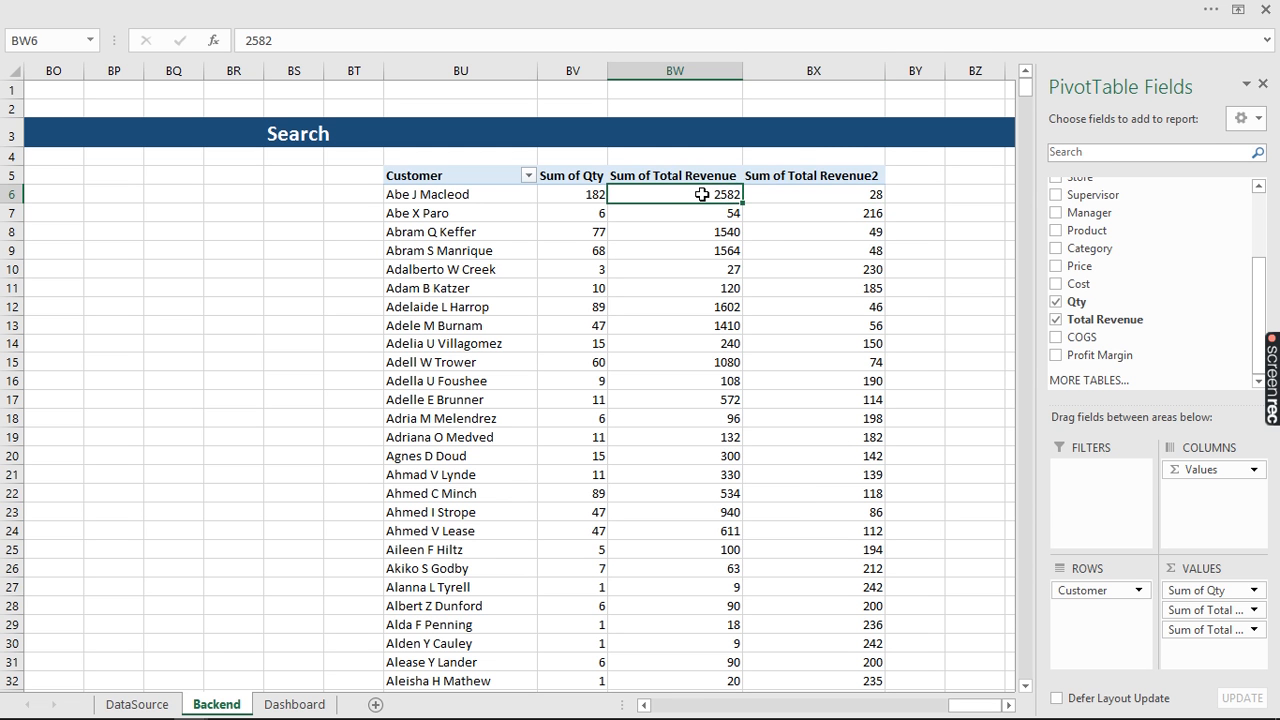
{"action": "right_click", "coordinate": [702, 197]}
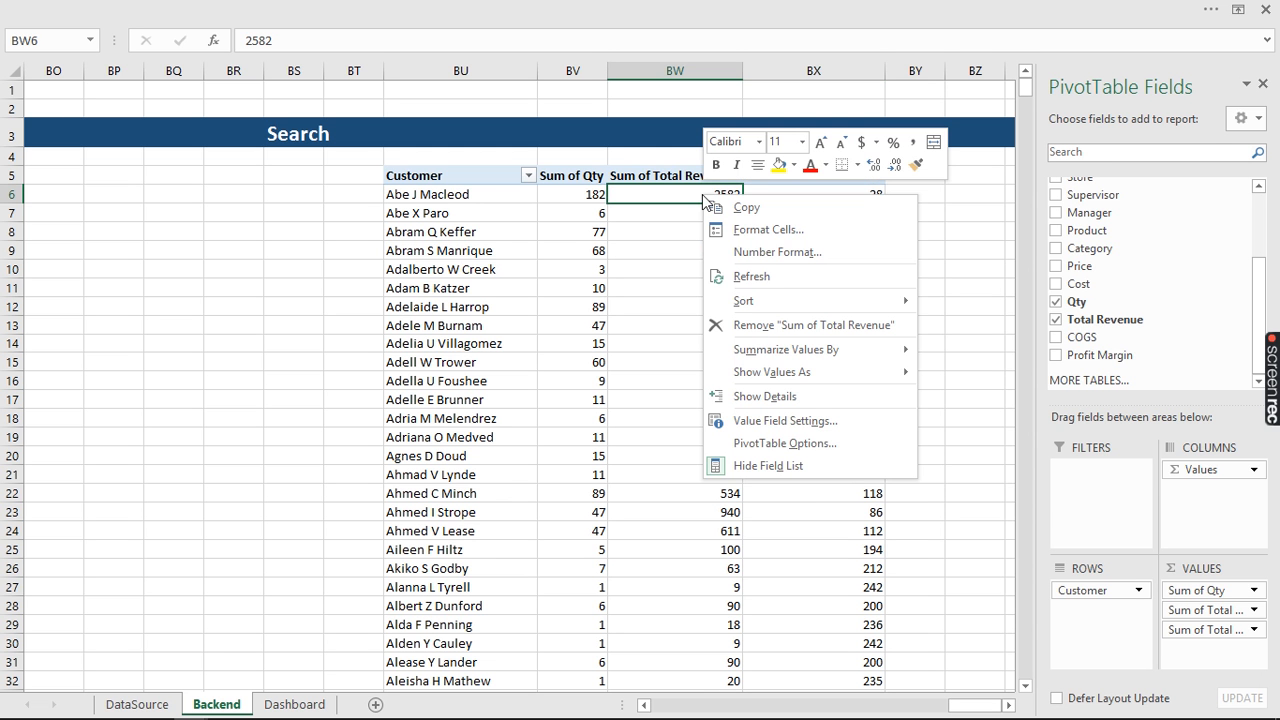
{"action": "mouse_move", "coordinate": [750, 296]}
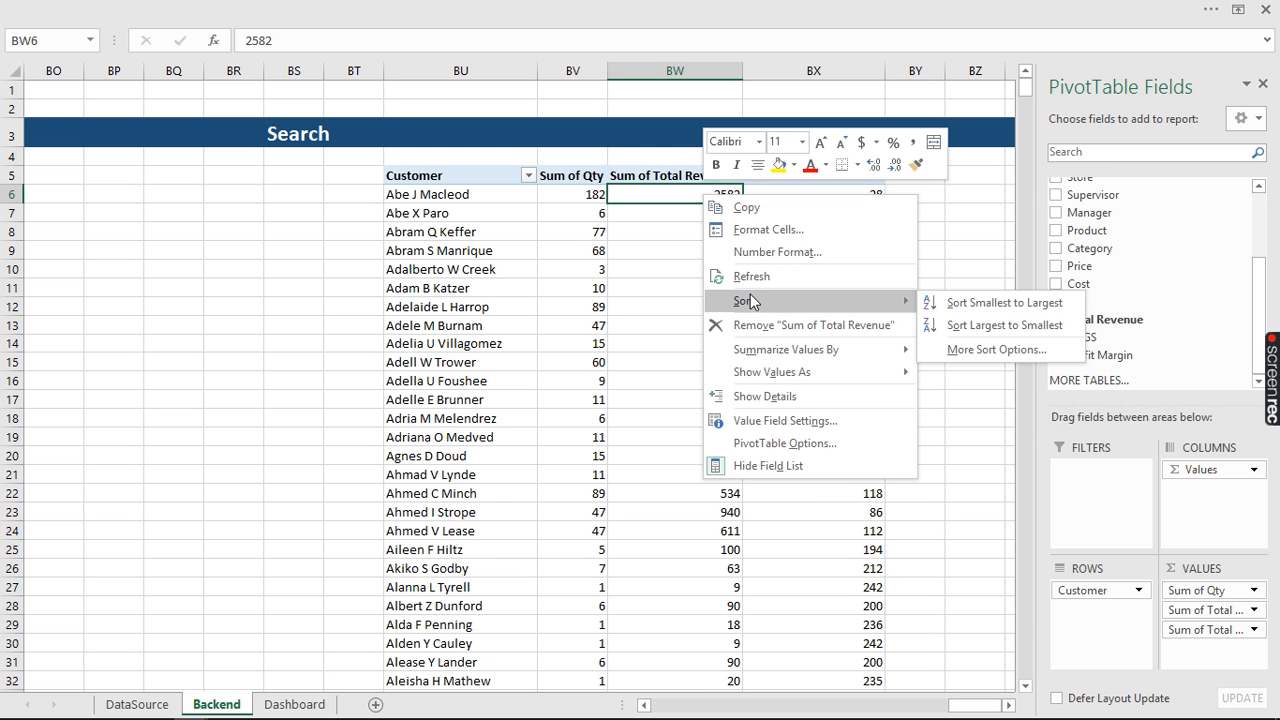
{"action": "left_click", "coordinate": [989, 326]}
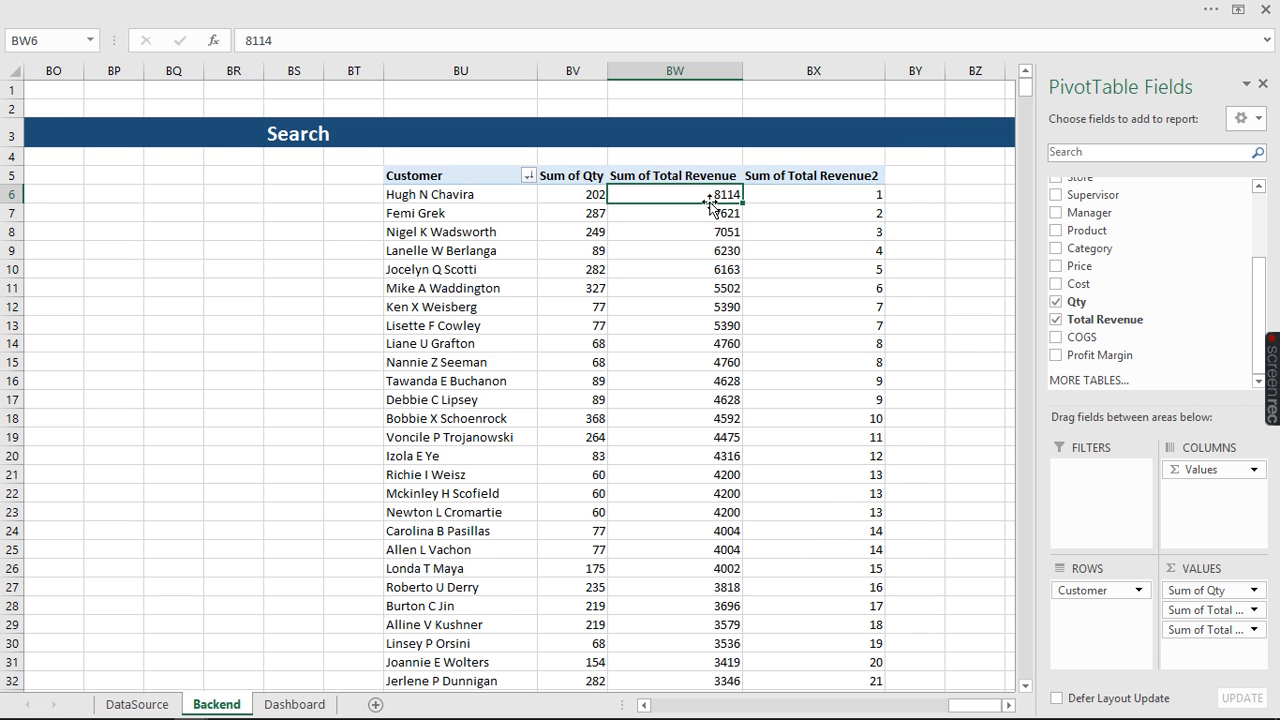
Examine how the quantity, total revenue and rank values line up for the top-ranked customers in the PivotTable
{"action": "left_click", "coordinate": [450, 199]}
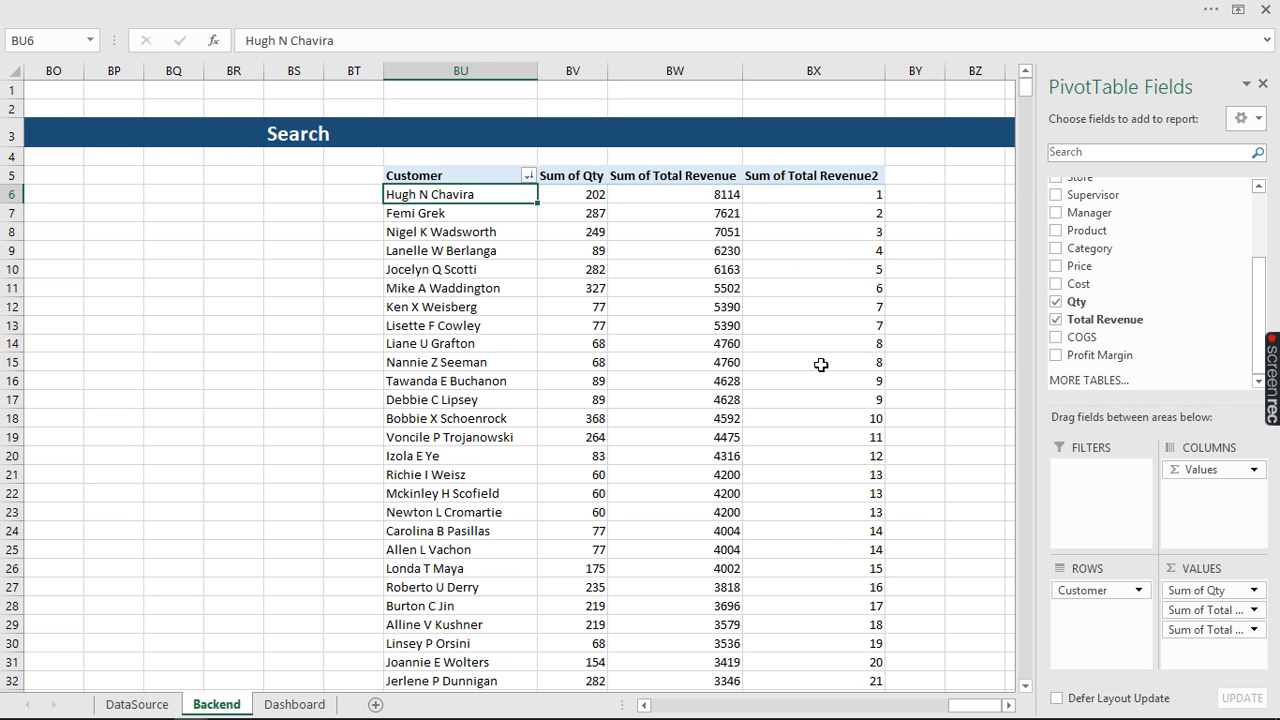
{"action": "left_click_drag", "start_coordinate": [820, 364], "coordinate": [850, 416]}
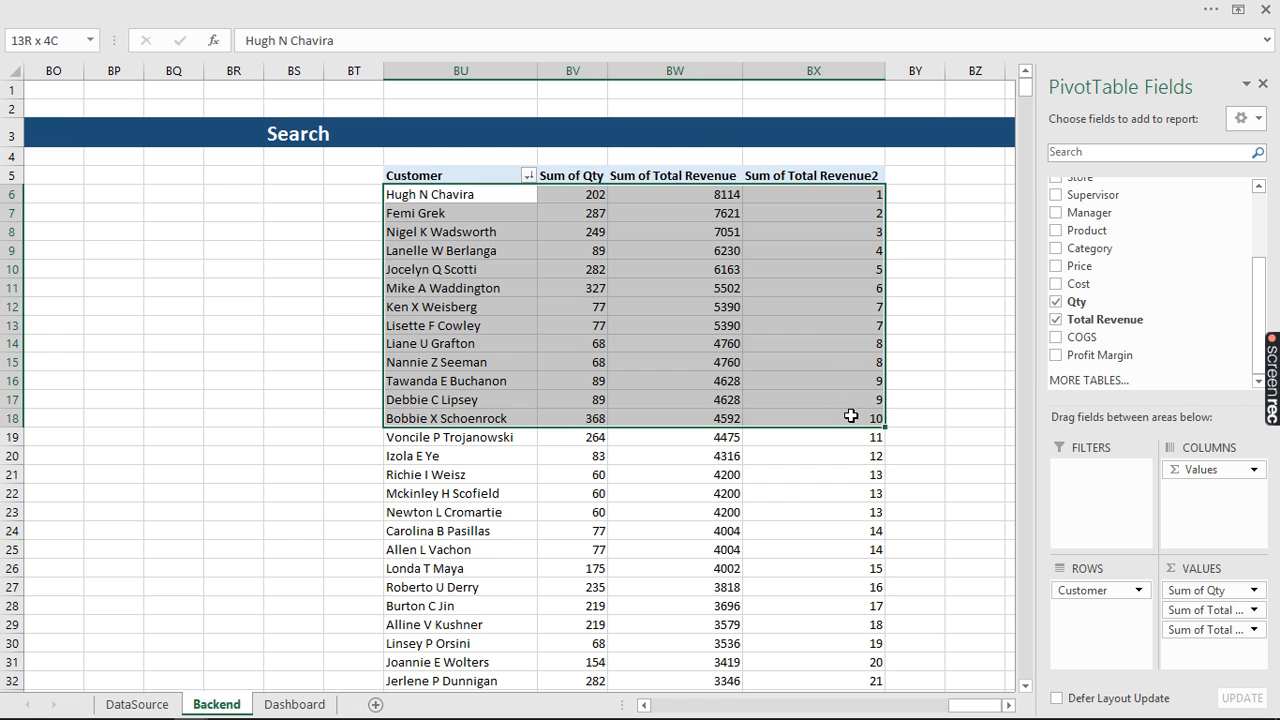
{"action": "left_click_drag", "start_coordinate": [865, 195], "coordinate": [423, 192]}
{"action": "left_click", "coordinate": [423, 211]}
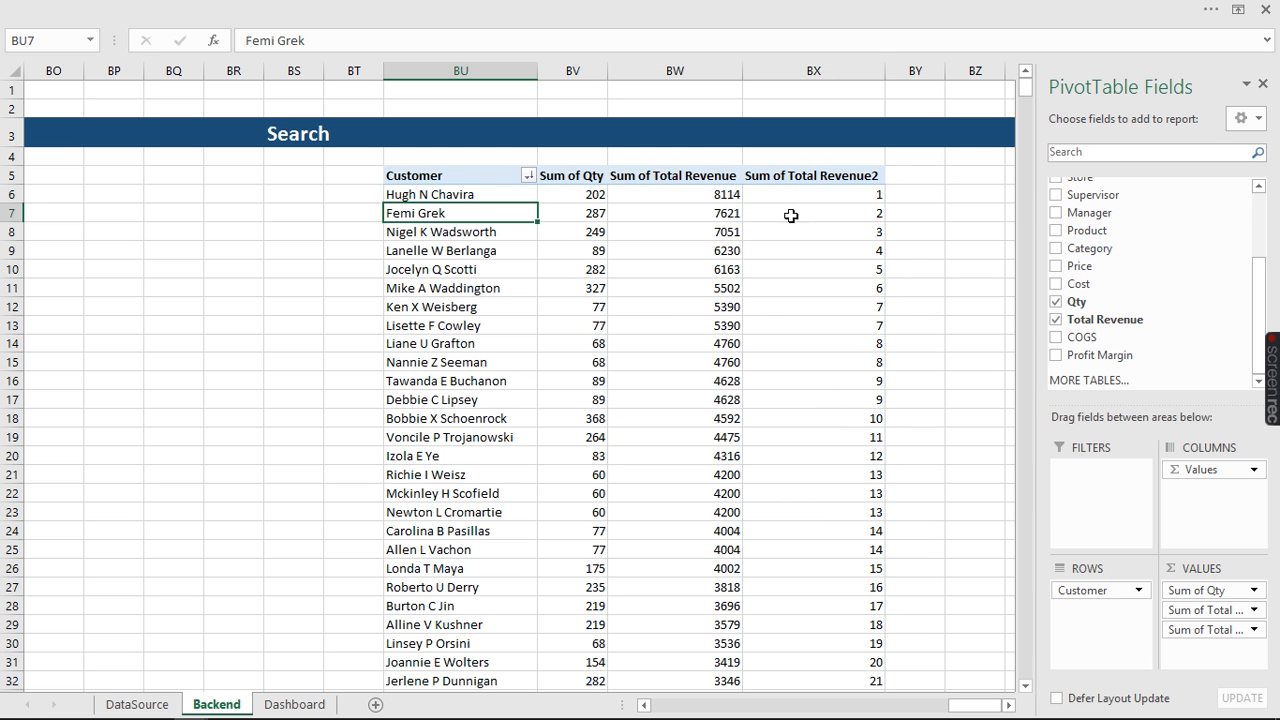
{"action": "left_click", "coordinate": [790, 215], "text": "shift"}
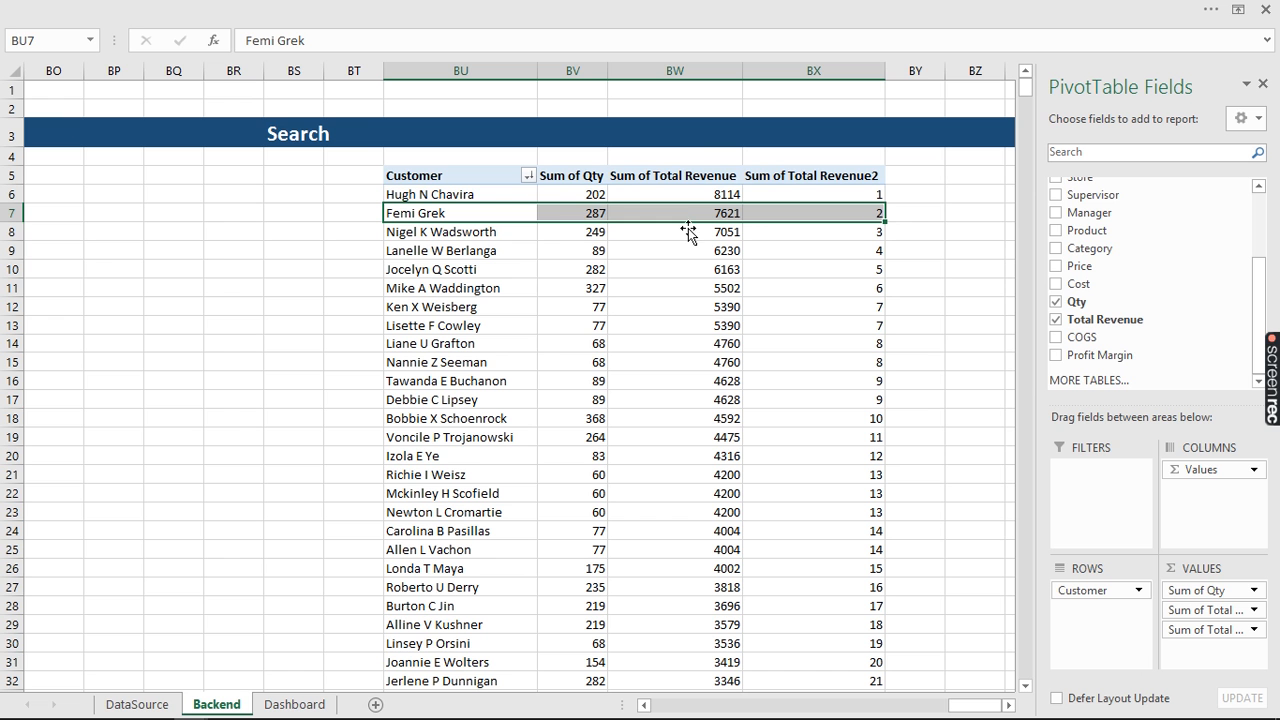
{"action": "left_click", "coordinate": [572, 194]}
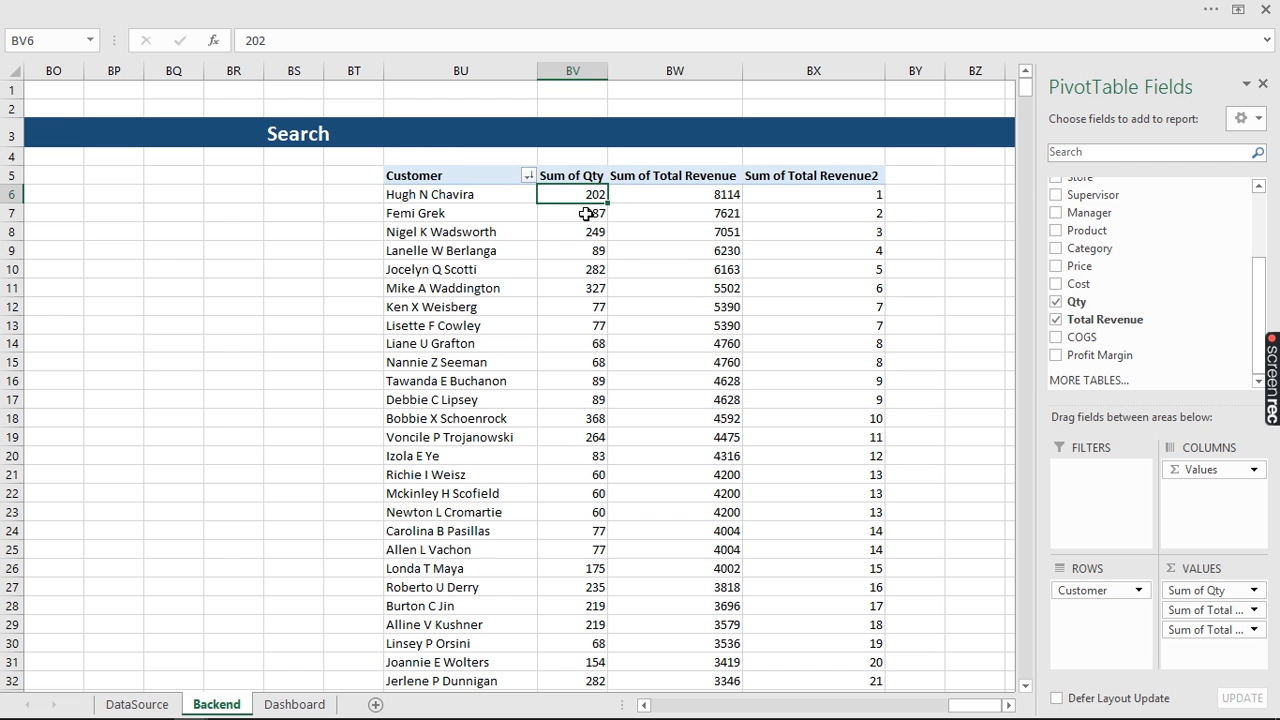
{"action": "left_click", "coordinate": [586, 213]}
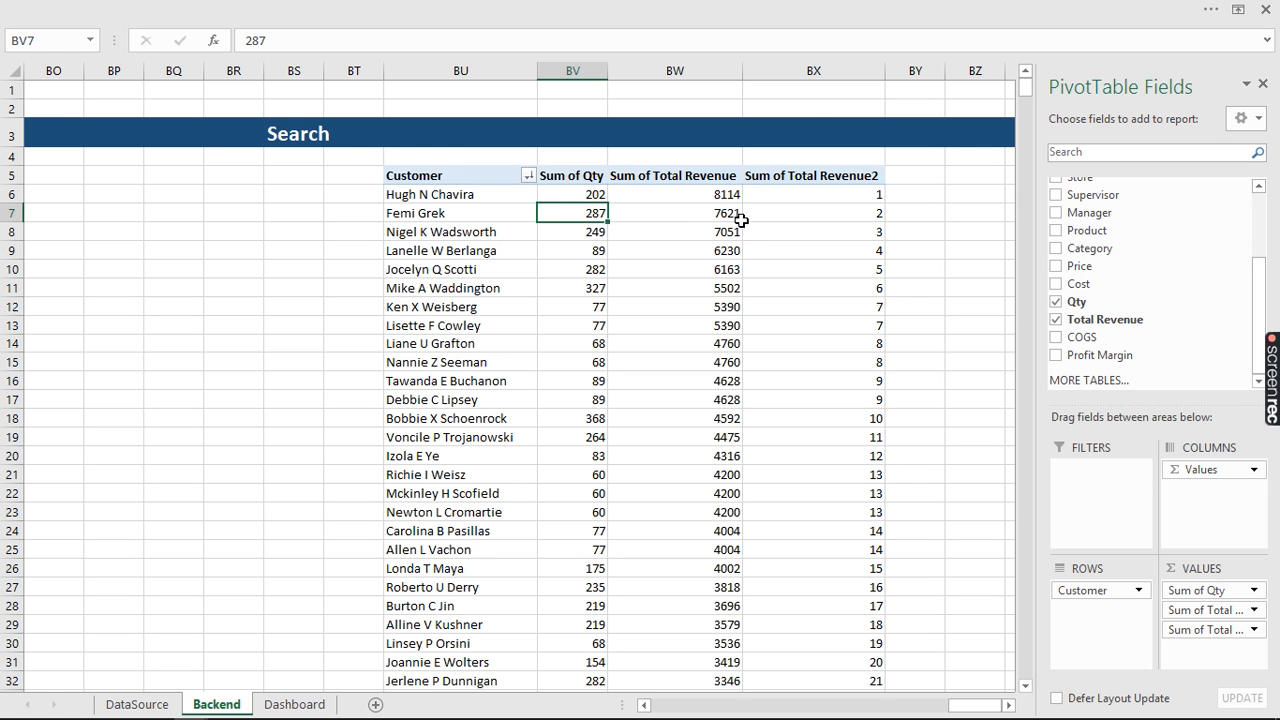
{"action": "mouse_move", "coordinate": [729, 214]}
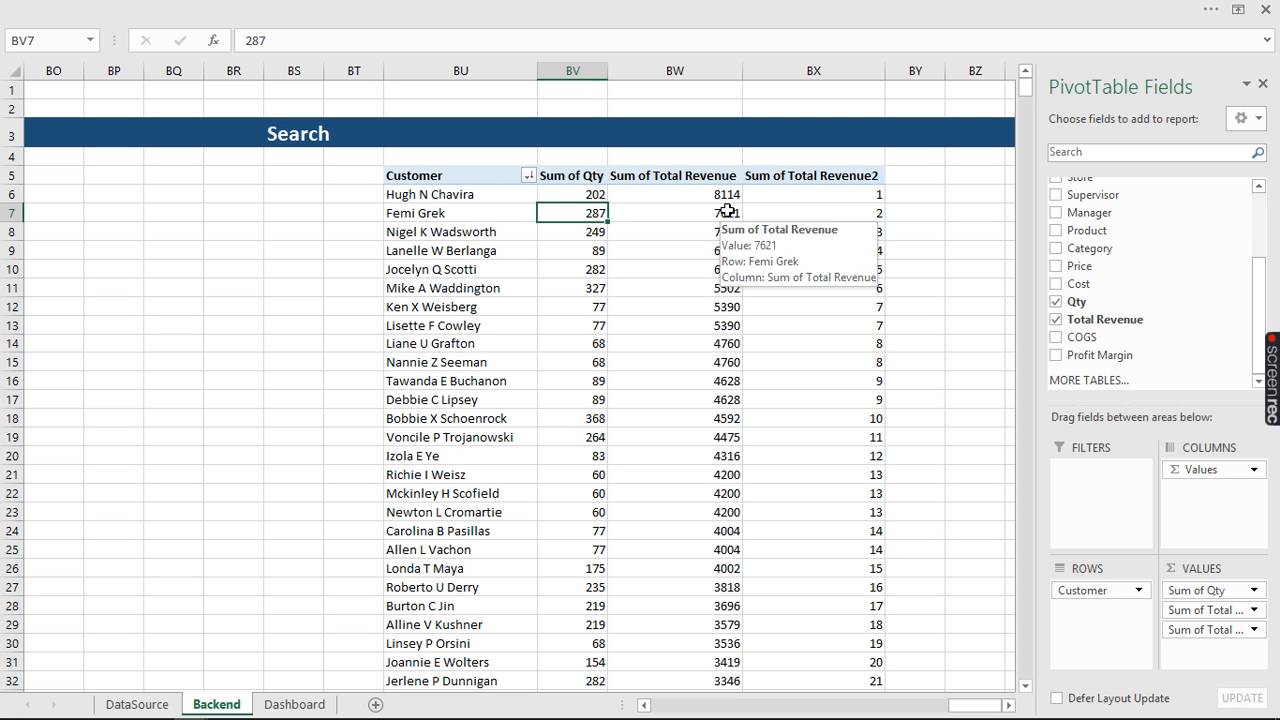
Rename the Sum of Total Revenue2 column header to "Raking"
{"action": "left_click", "coordinate": [835, 176]}
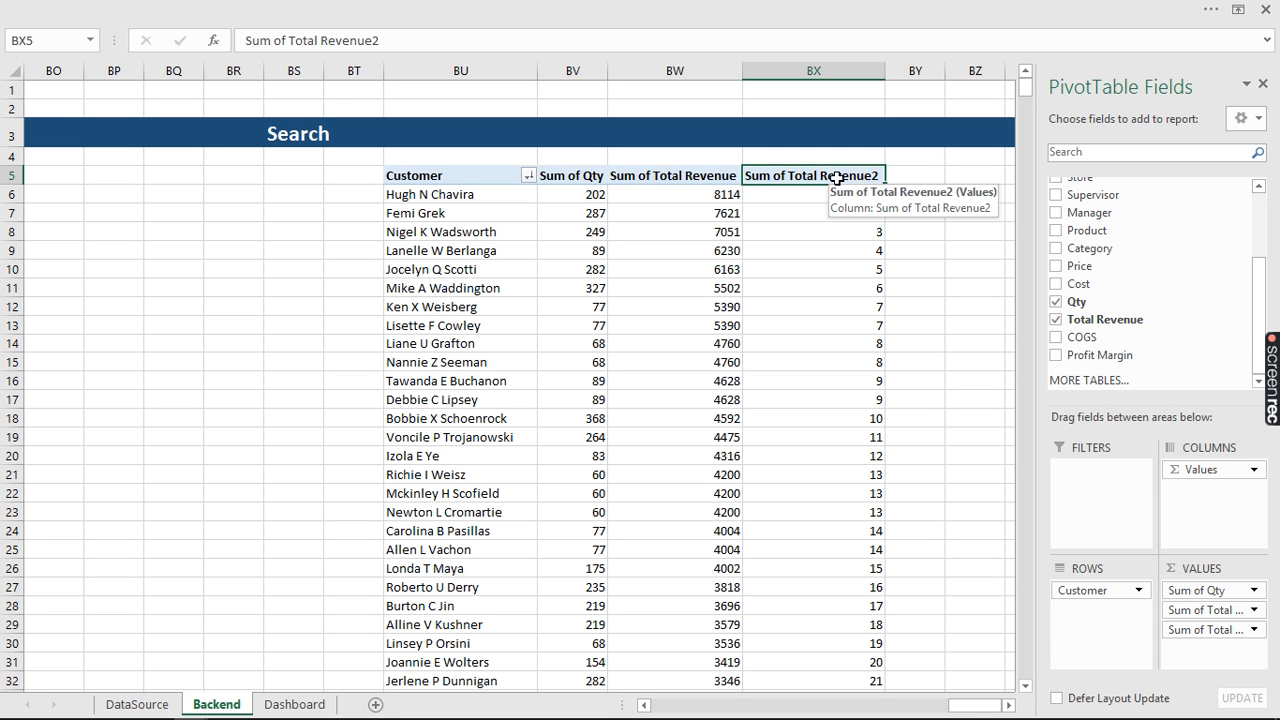
{"action": "type", "text": "R"}
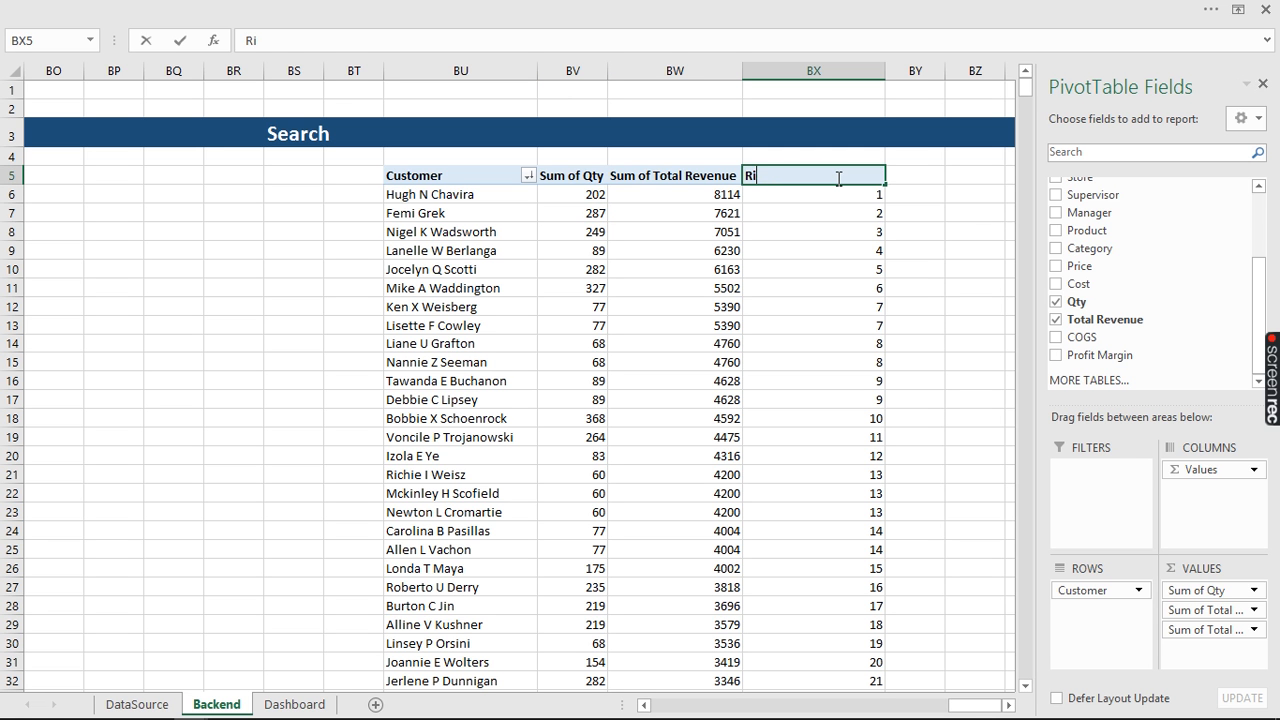
{"action": "type", "text": "ak"}
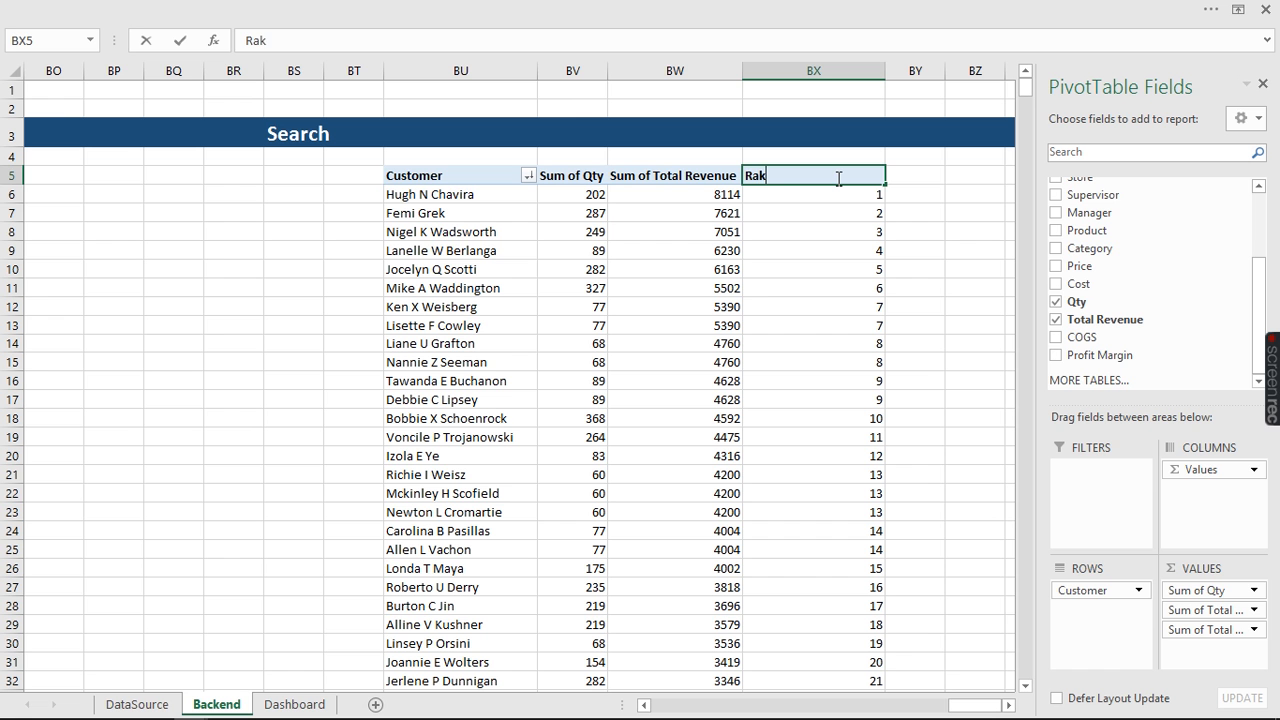
{"action": "type", "text": "ing"}
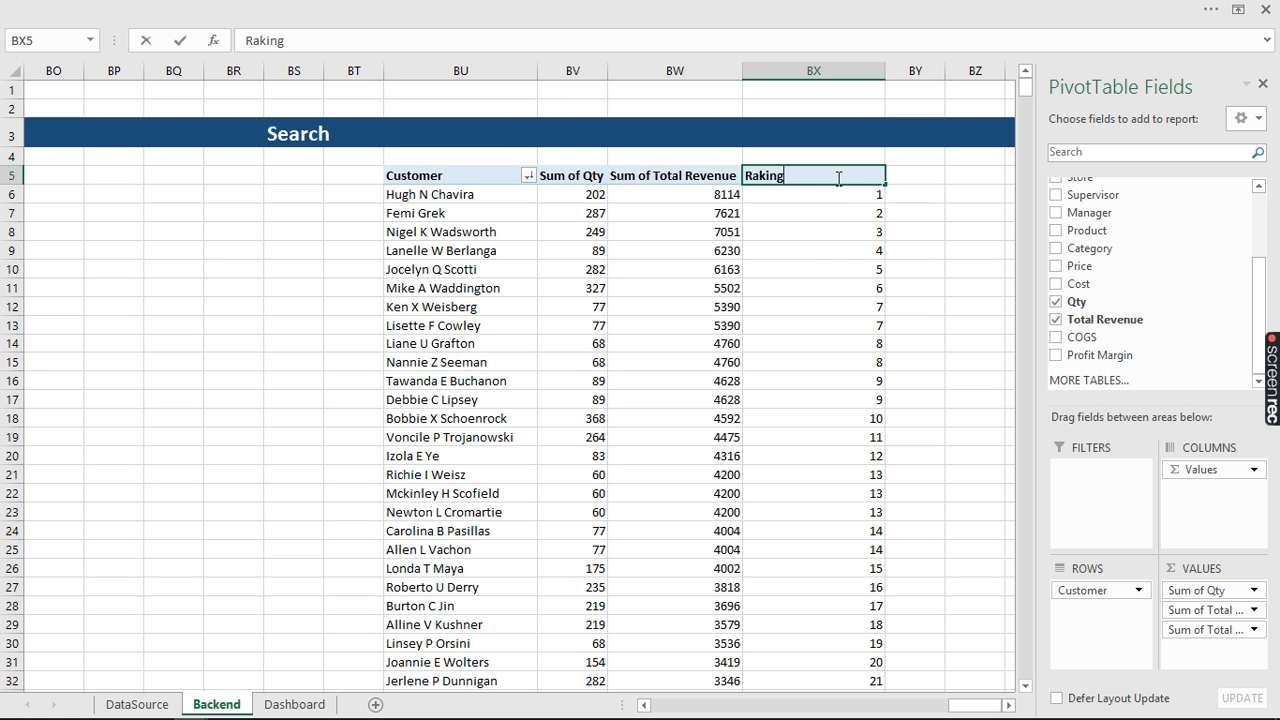
{"action": "key", "text": "Return"}
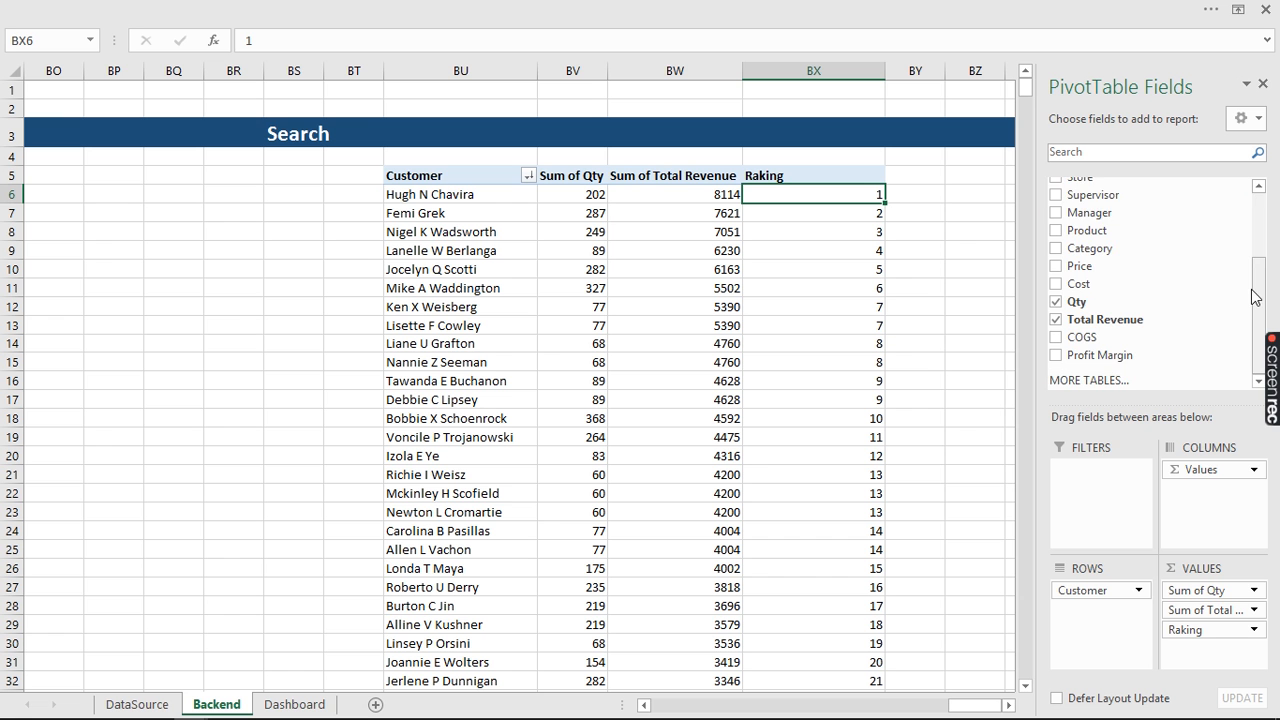
Add Customer to the PivotTable's values as a count and rename that column "#Transactions"
{"action": "left_click_drag", "start_coordinate": [1258, 288], "coordinate": [1260, 212]}
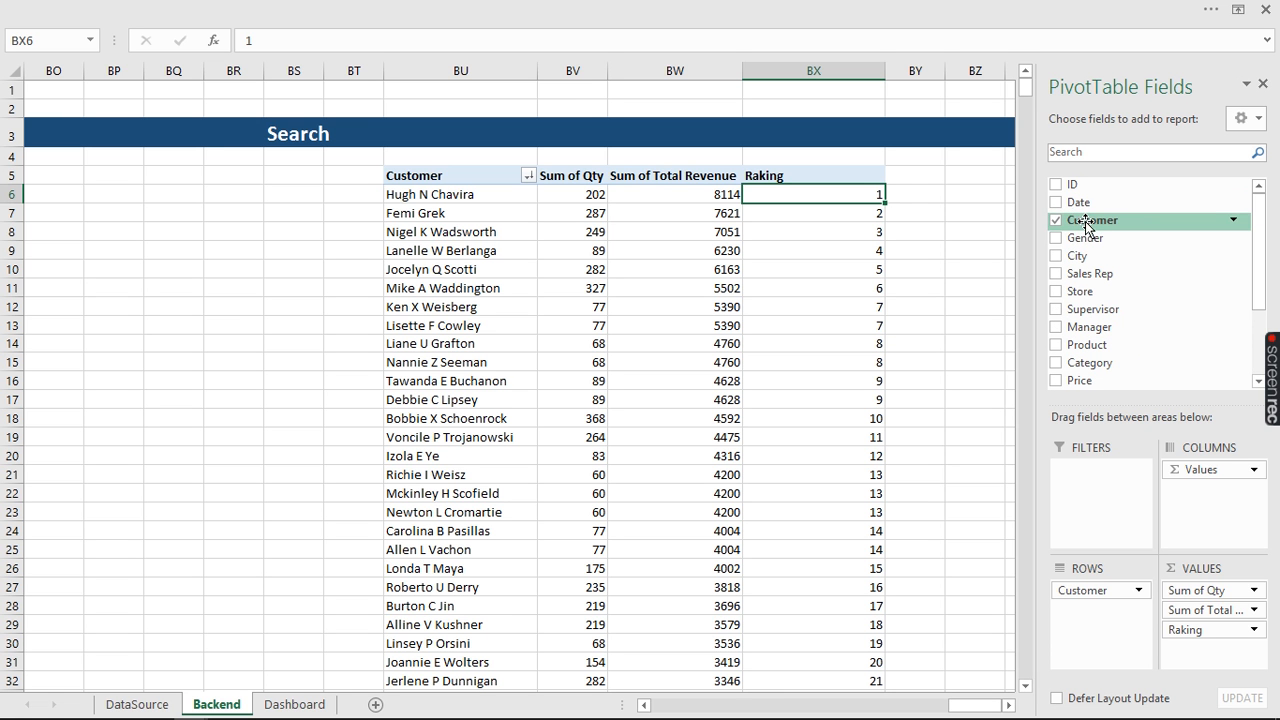
{"action": "left_click_drag", "start_coordinate": [1090, 220], "coordinate": [1206, 645]}
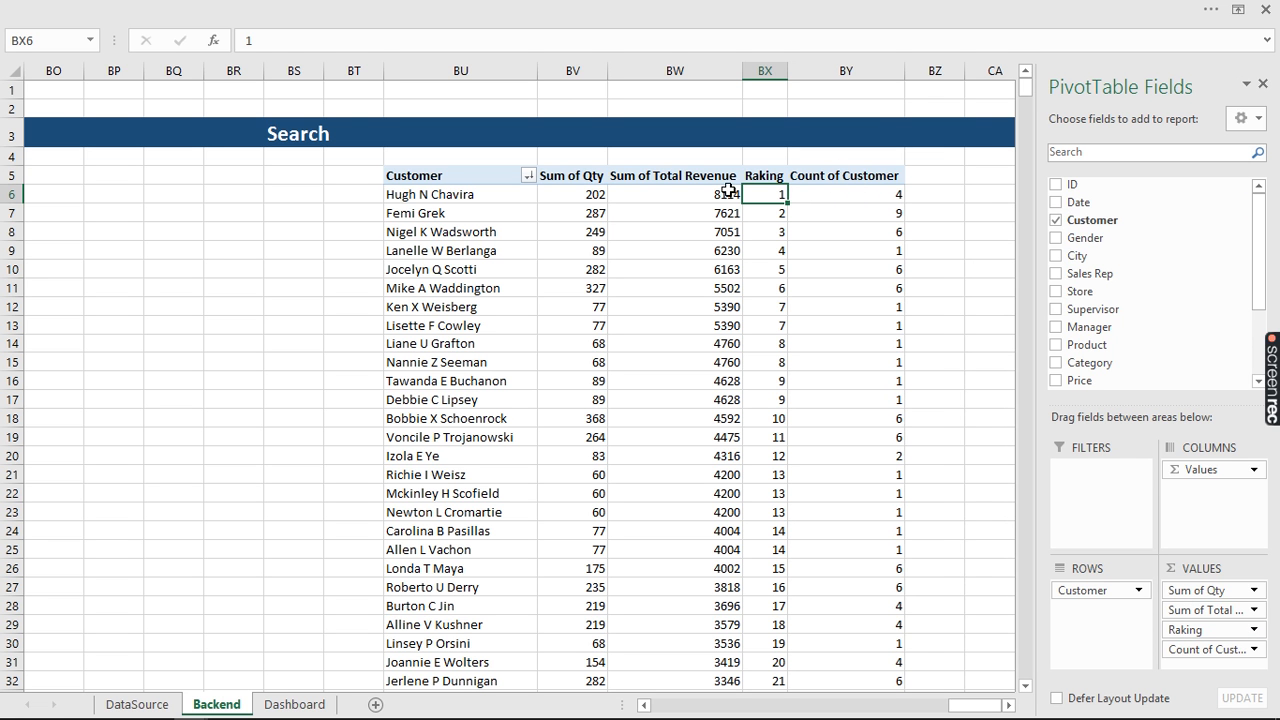
{"action": "left_click", "coordinate": [823, 176]}
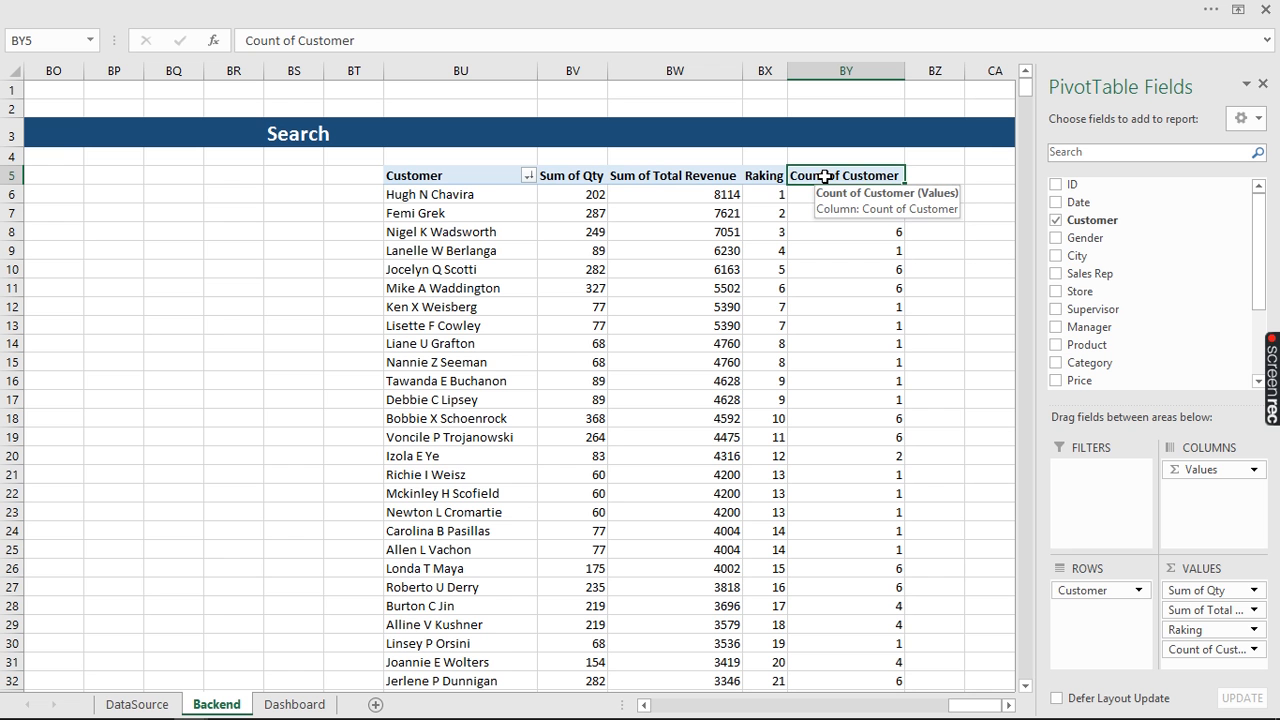
{"action": "type", "text": "#"}
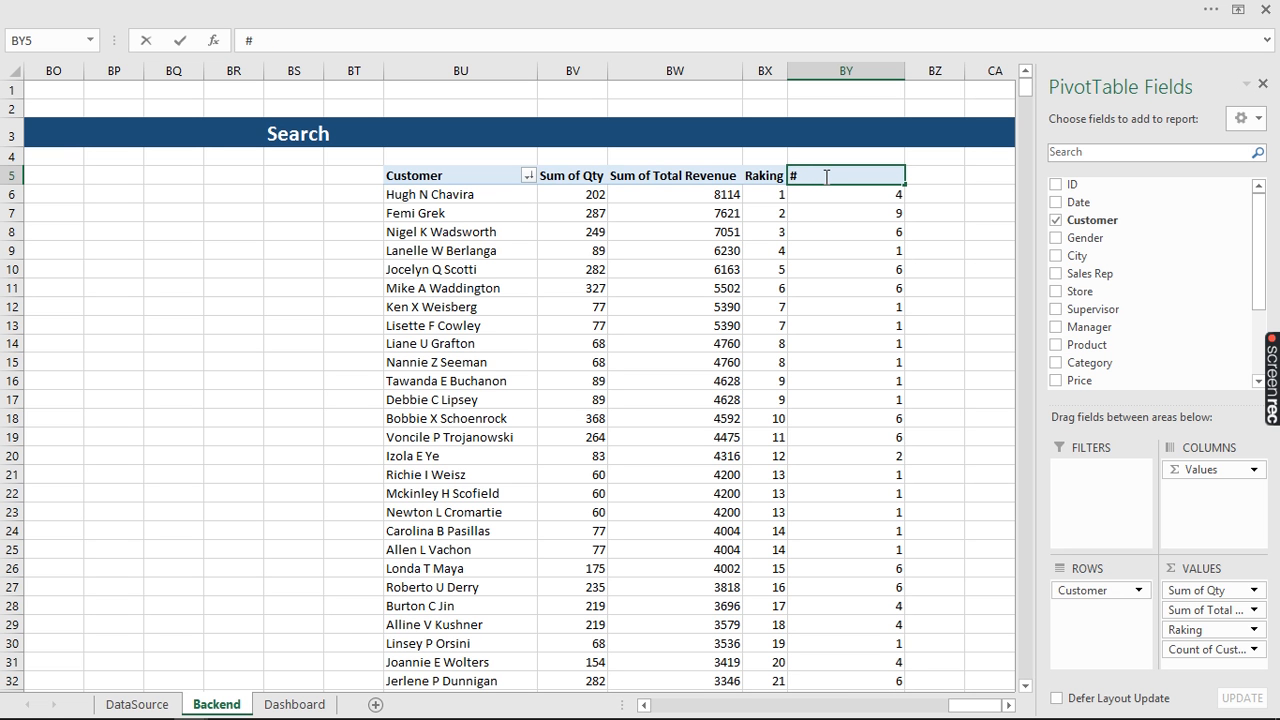
{"action": "type", "text": "Transactions"}
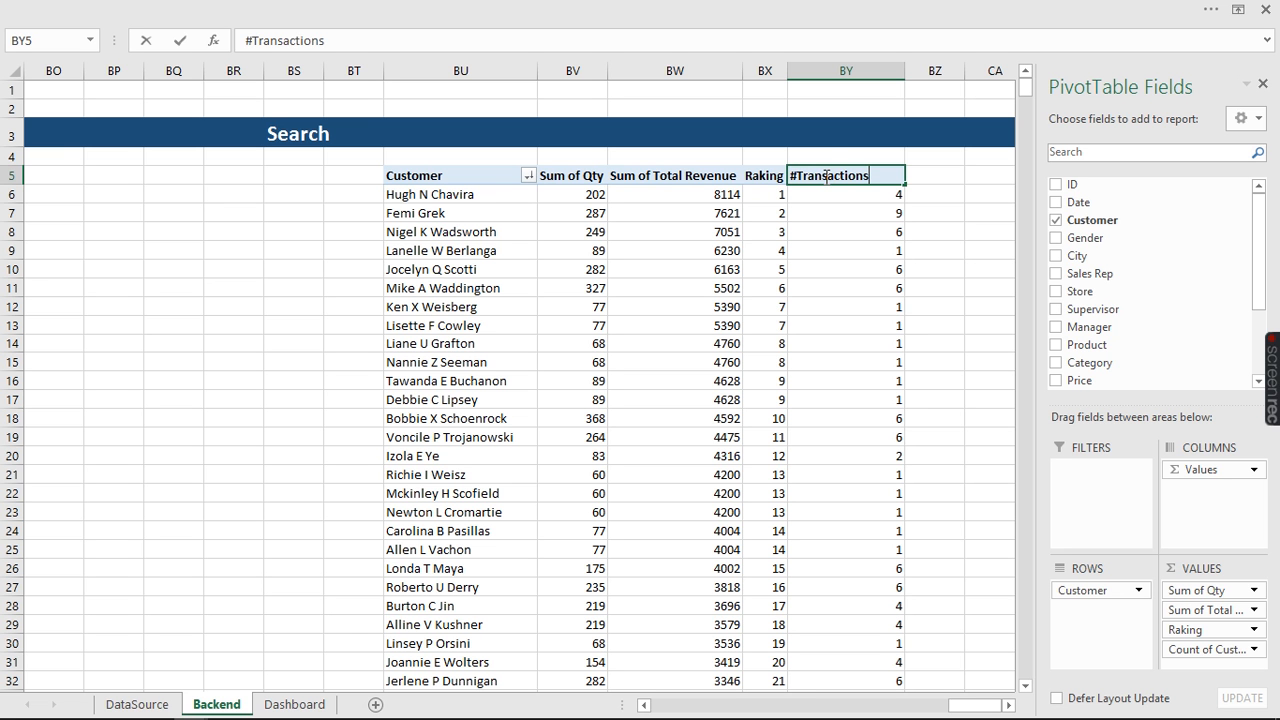
{"action": "key", "text": "Return"}
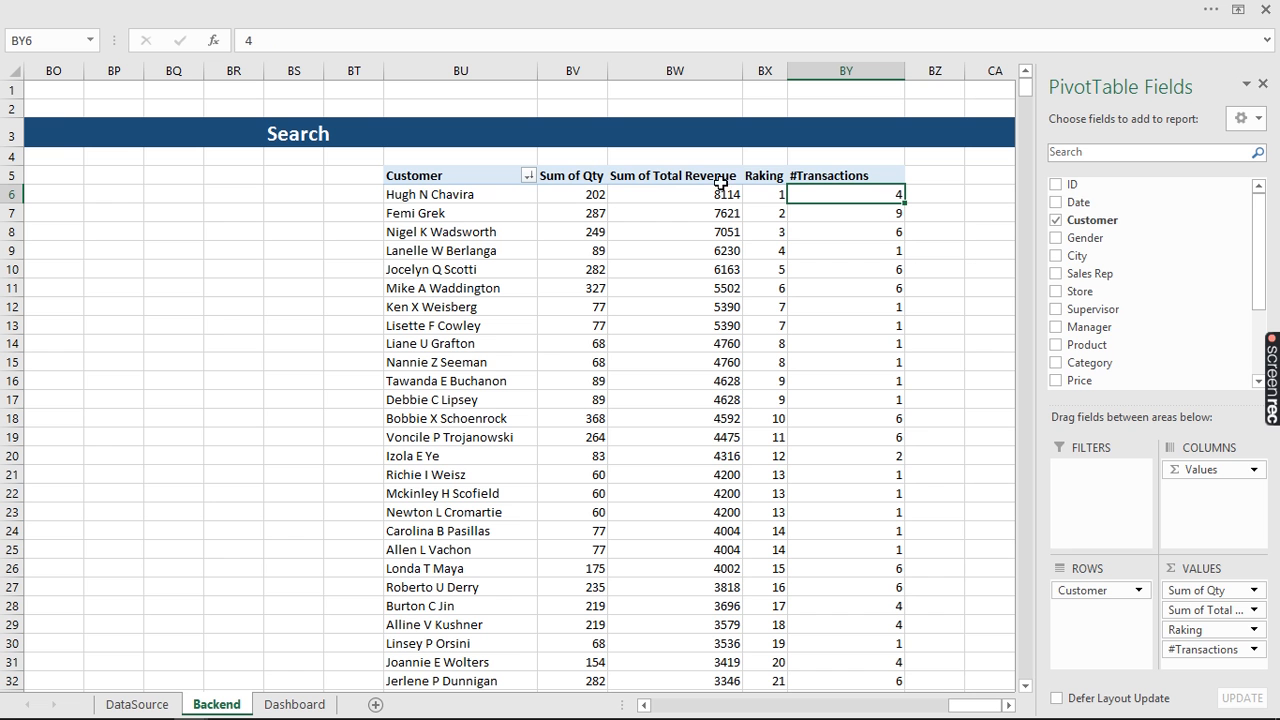
Add the Date field twice to the customer PivotTable's values after #Transactions
{"action": "left_click_drag", "start_coordinate": [1083, 206], "coordinate": [1197, 650]}
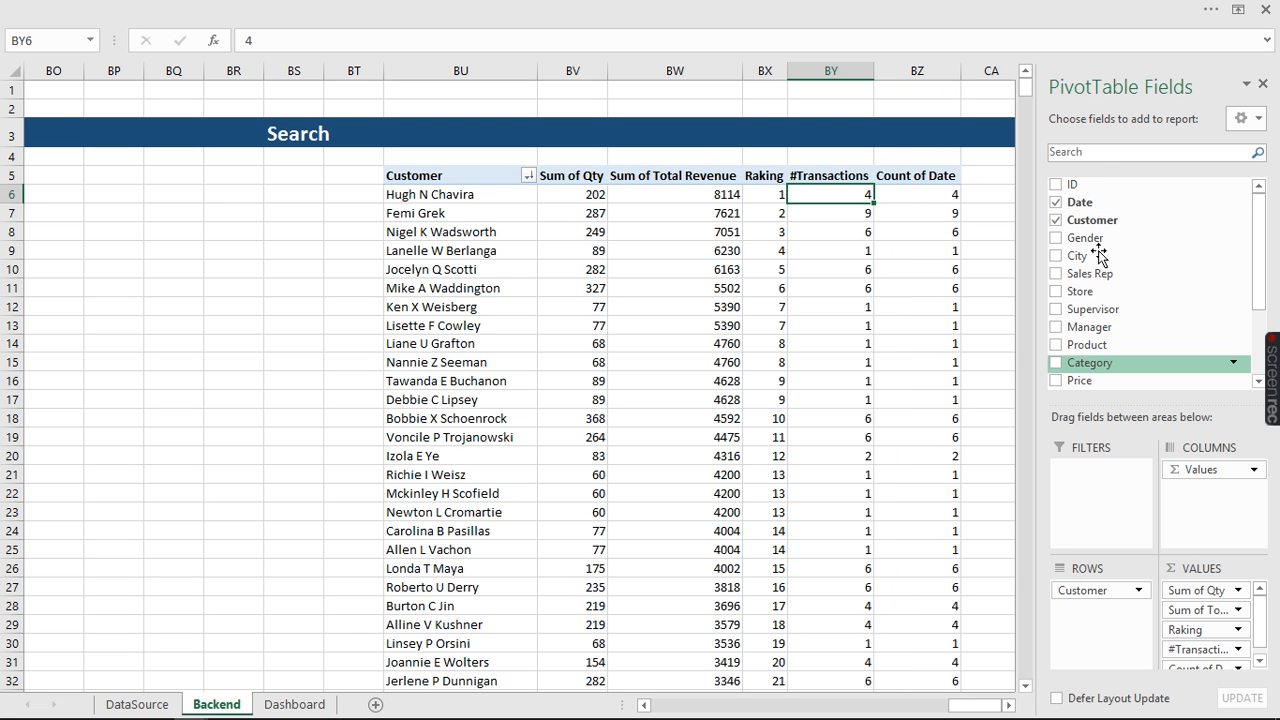
{"action": "left_click_drag", "start_coordinate": [1095, 201], "coordinate": [1201, 666]}
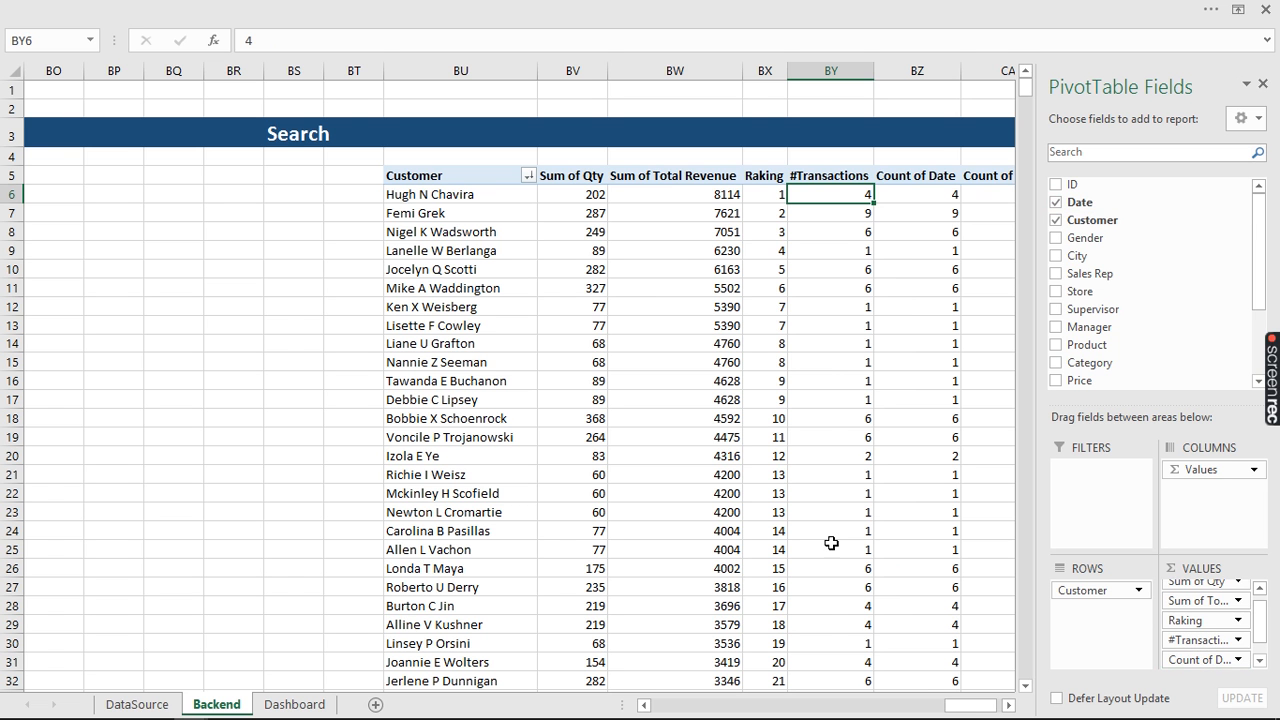
Summarize the first Date value column by Min and the second one by Max
{"action": "left_click", "coordinate": [1008, 705]}
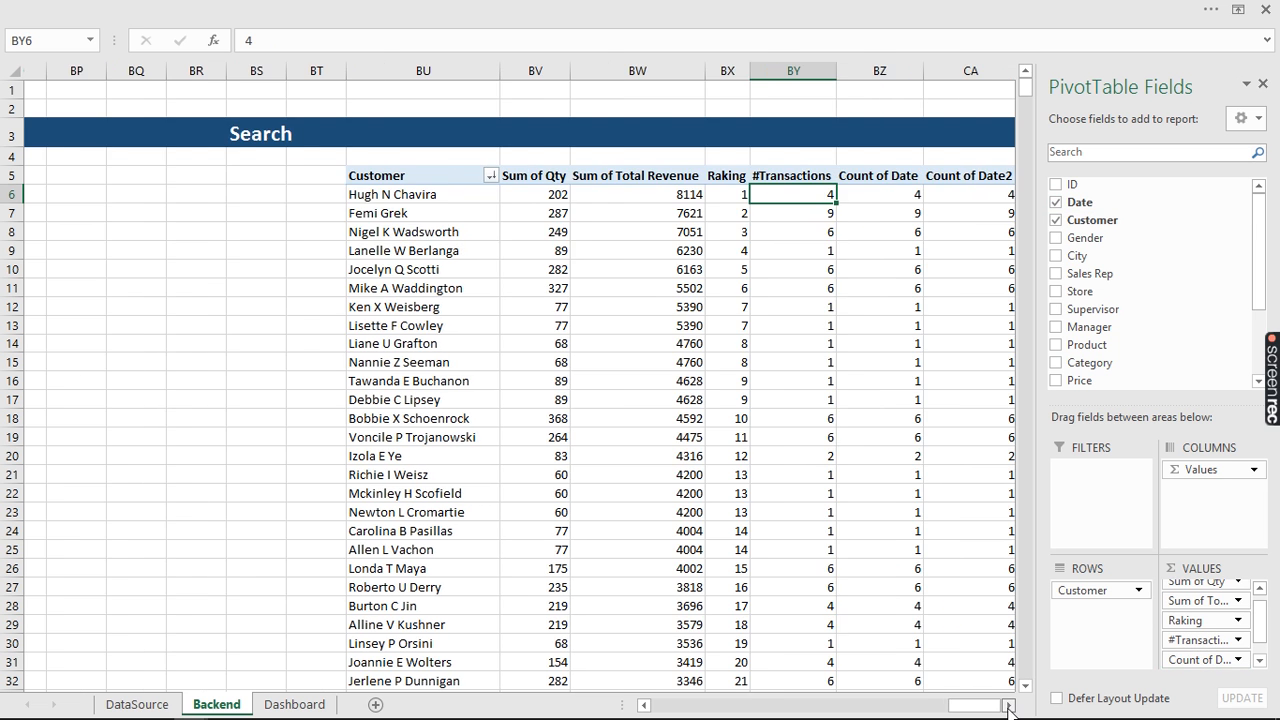
{"action": "left_click", "coordinate": [1008, 705]}
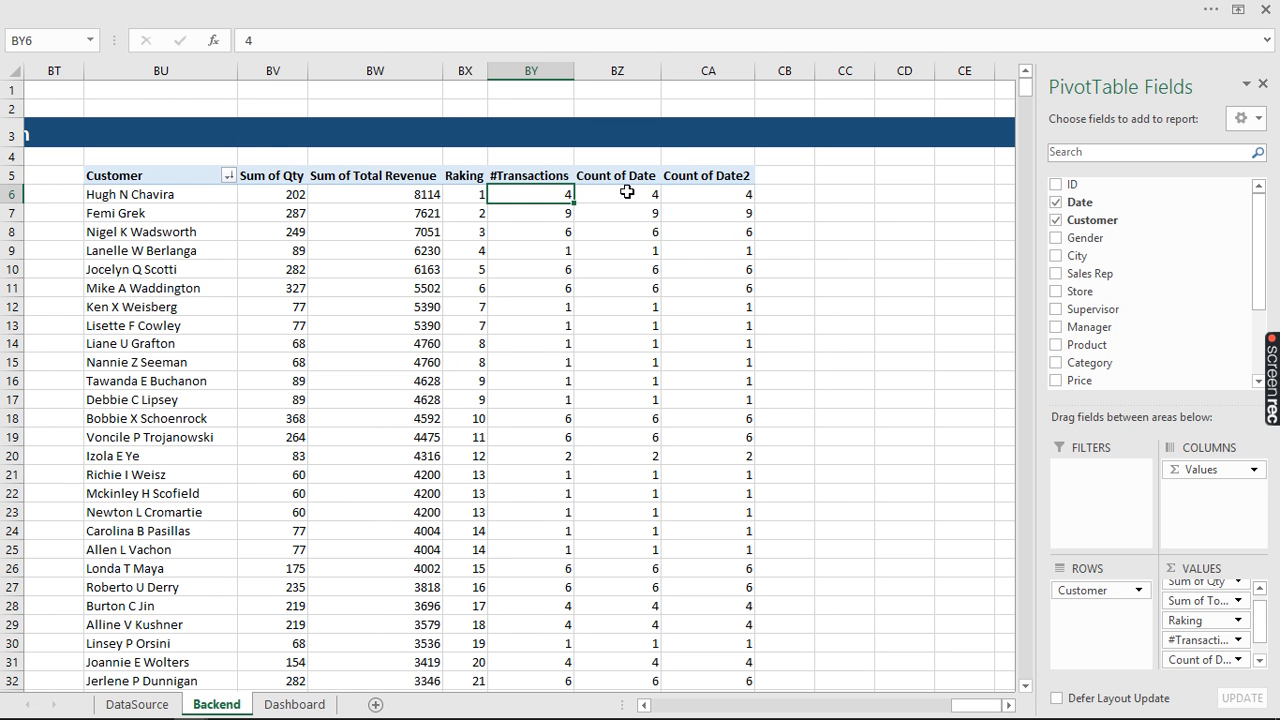
{"action": "left_click", "coordinate": [626, 193]}
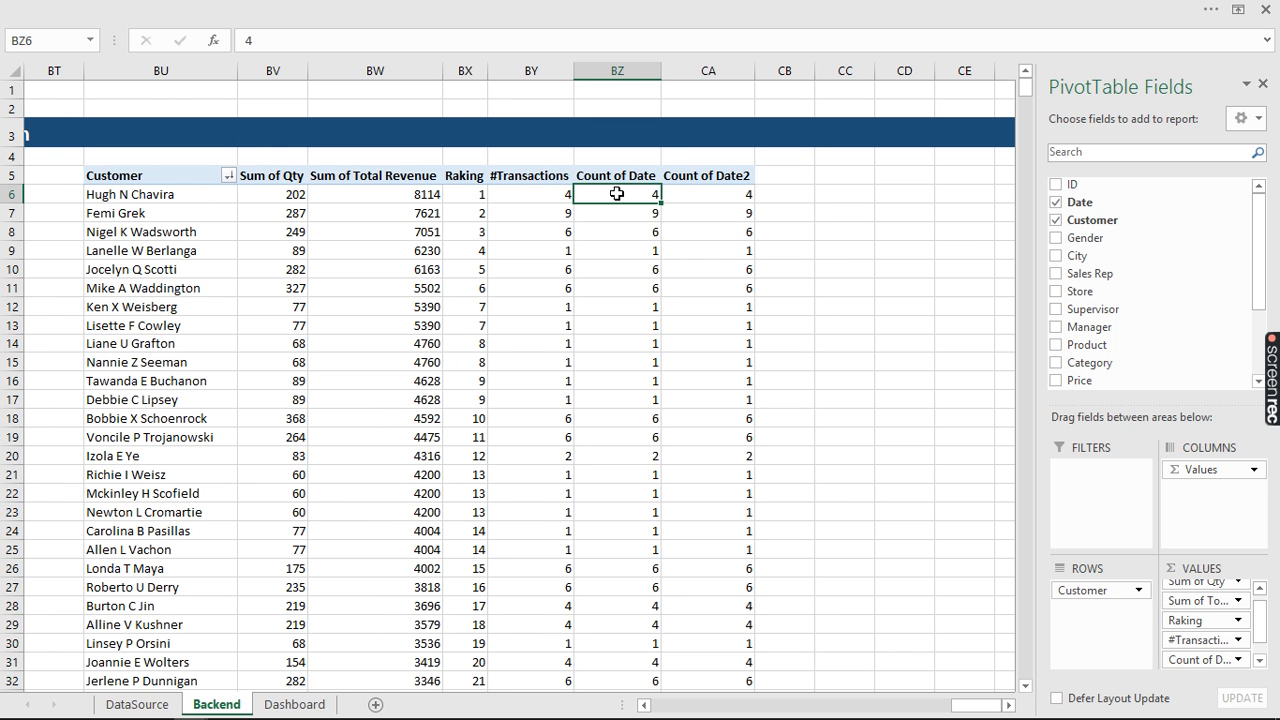
{"action": "right_click", "coordinate": [617, 194]}
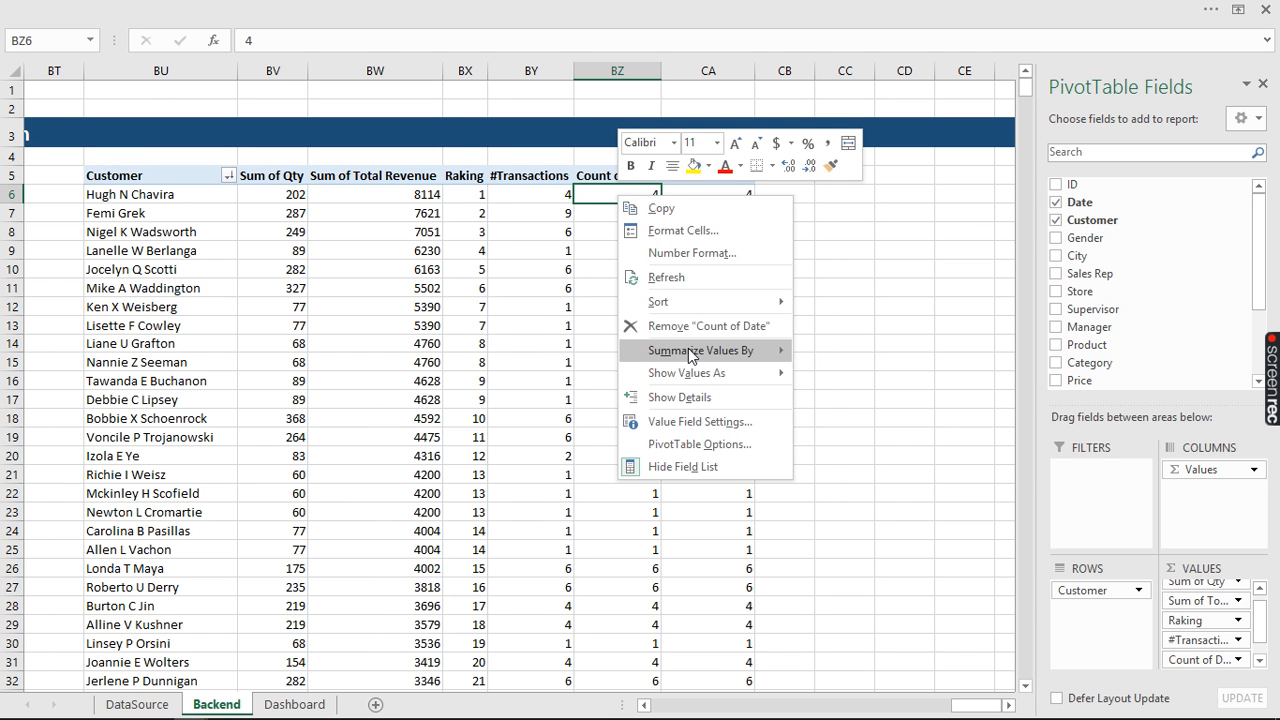
{"action": "mouse_move", "coordinate": [689, 357]}
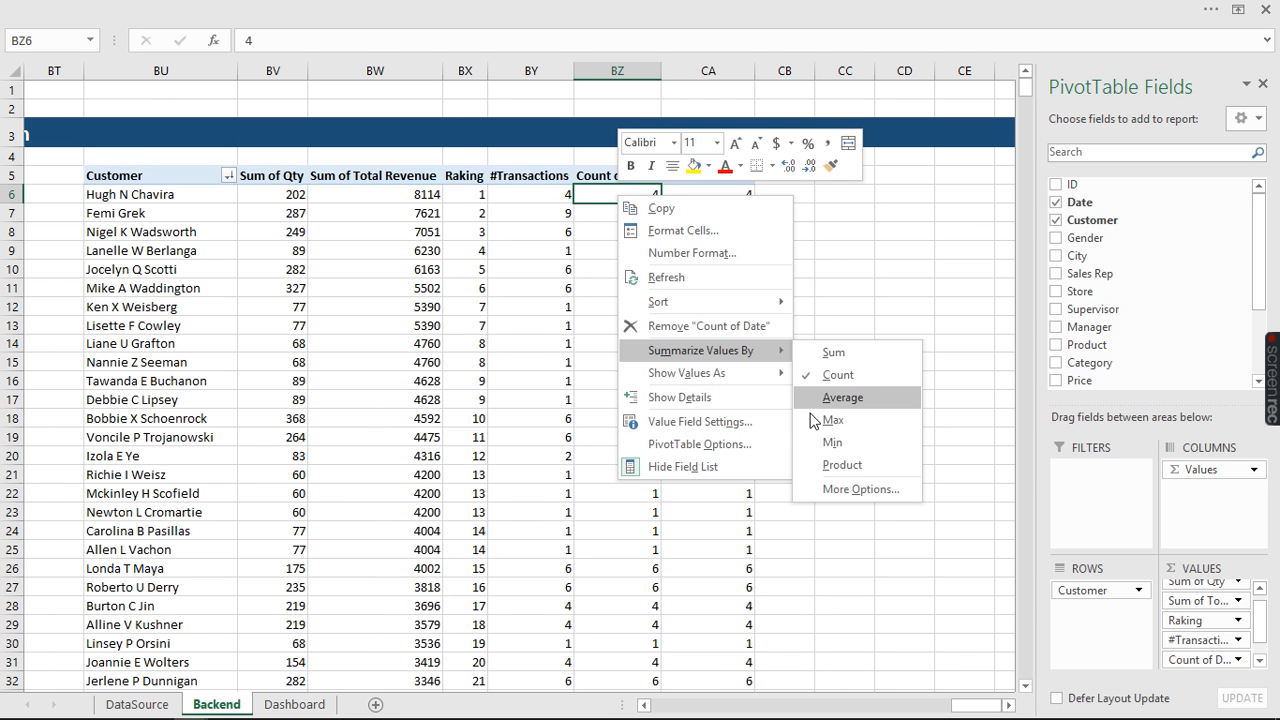
{"action": "left_click", "coordinate": [830, 441]}
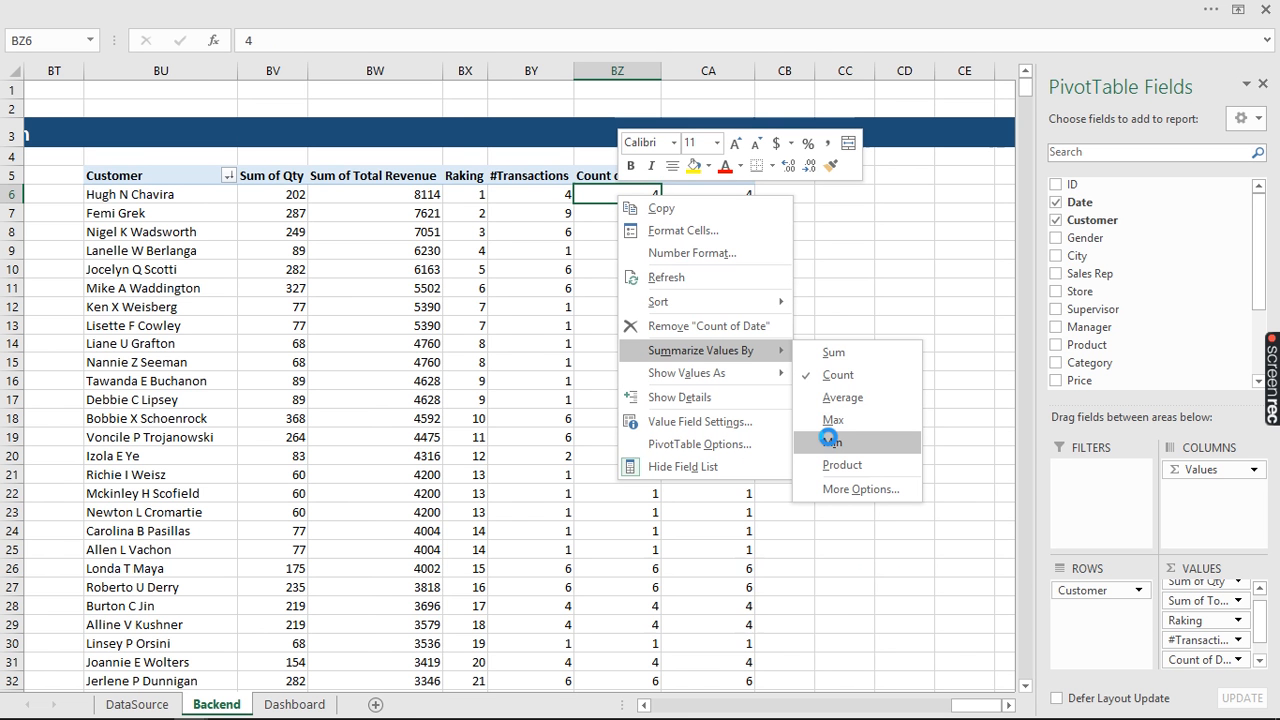
{"action": "right_click", "coordinate": [675, 193]}
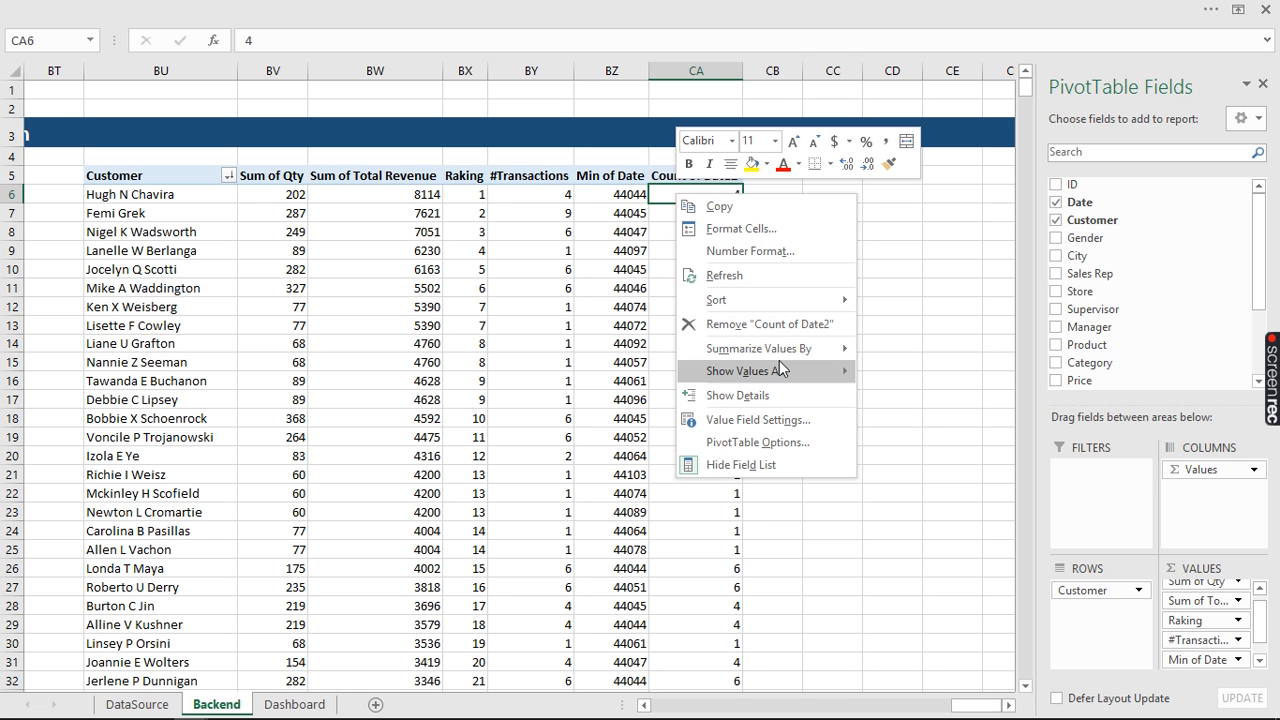
{"action": "mouse_move", "coordinate": [789, 347]}
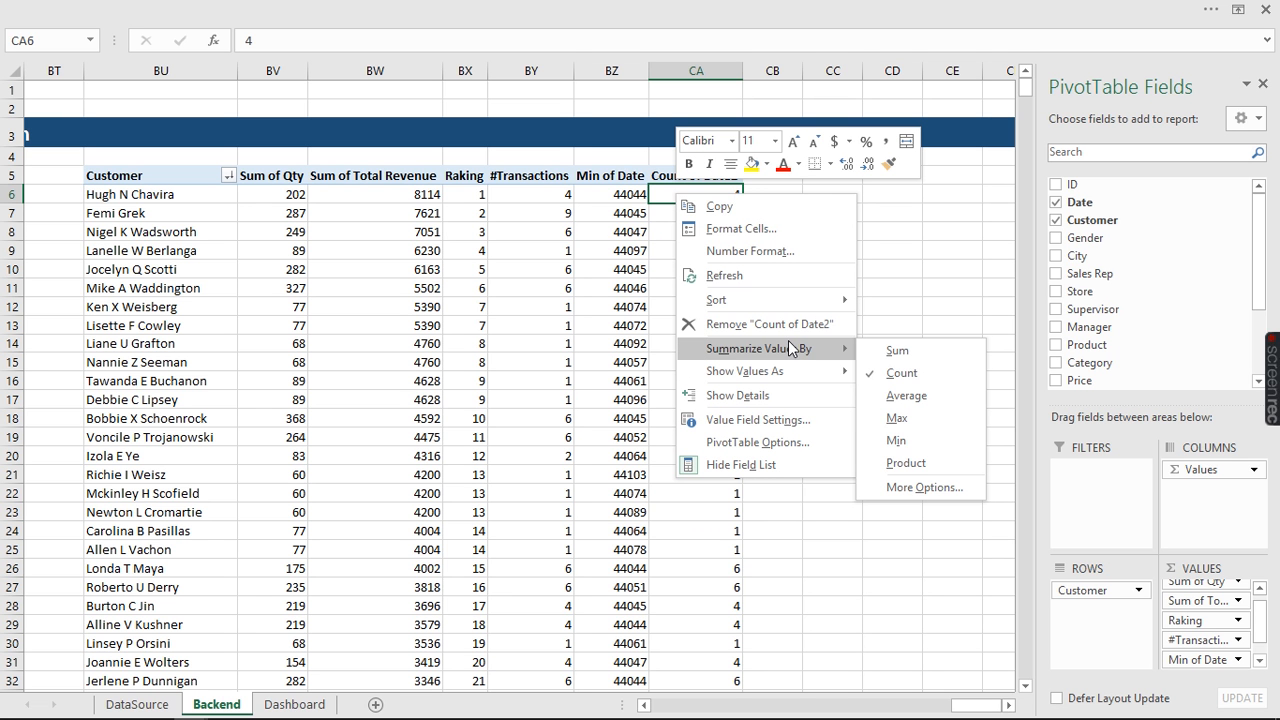
{"action": "left_click", "coordinate": [895, 420]}
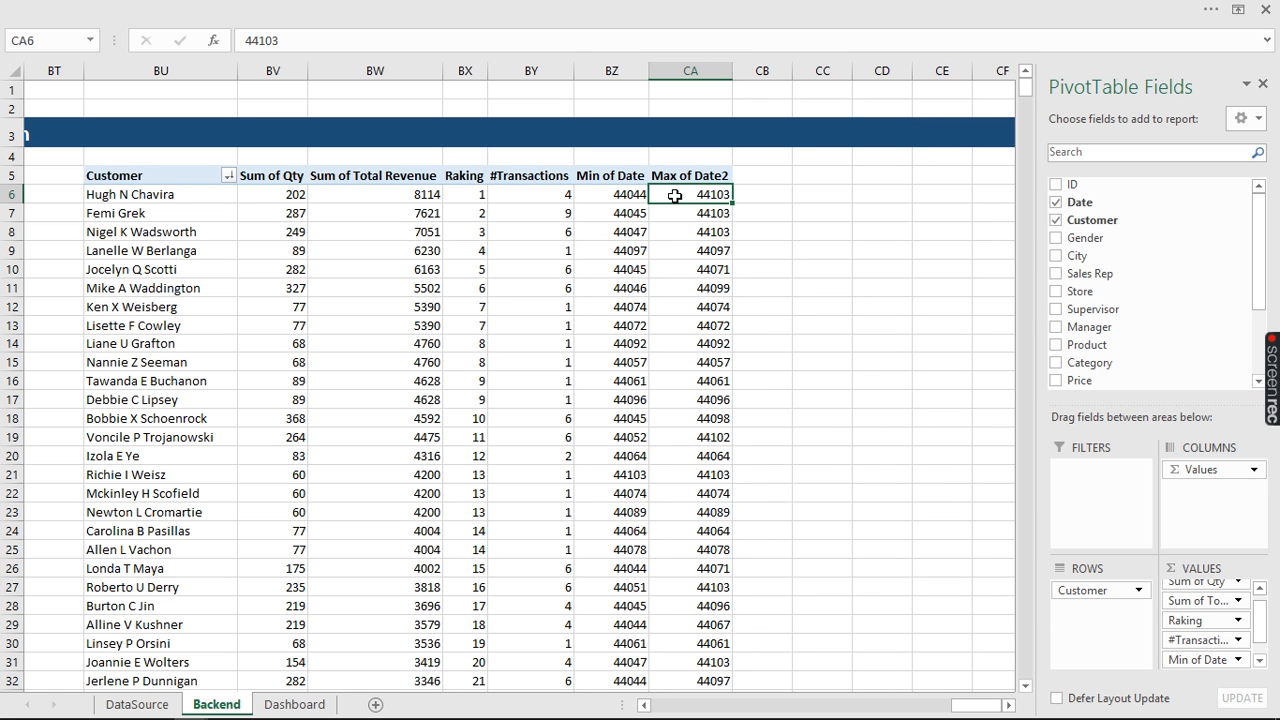
Format the Min of Date and Max of Date2 columns as dates in the 14-Mar-12 style
{"action": "left_click_drag", "start_coordinate": [615, 70], "coordinate": [703, 68]}
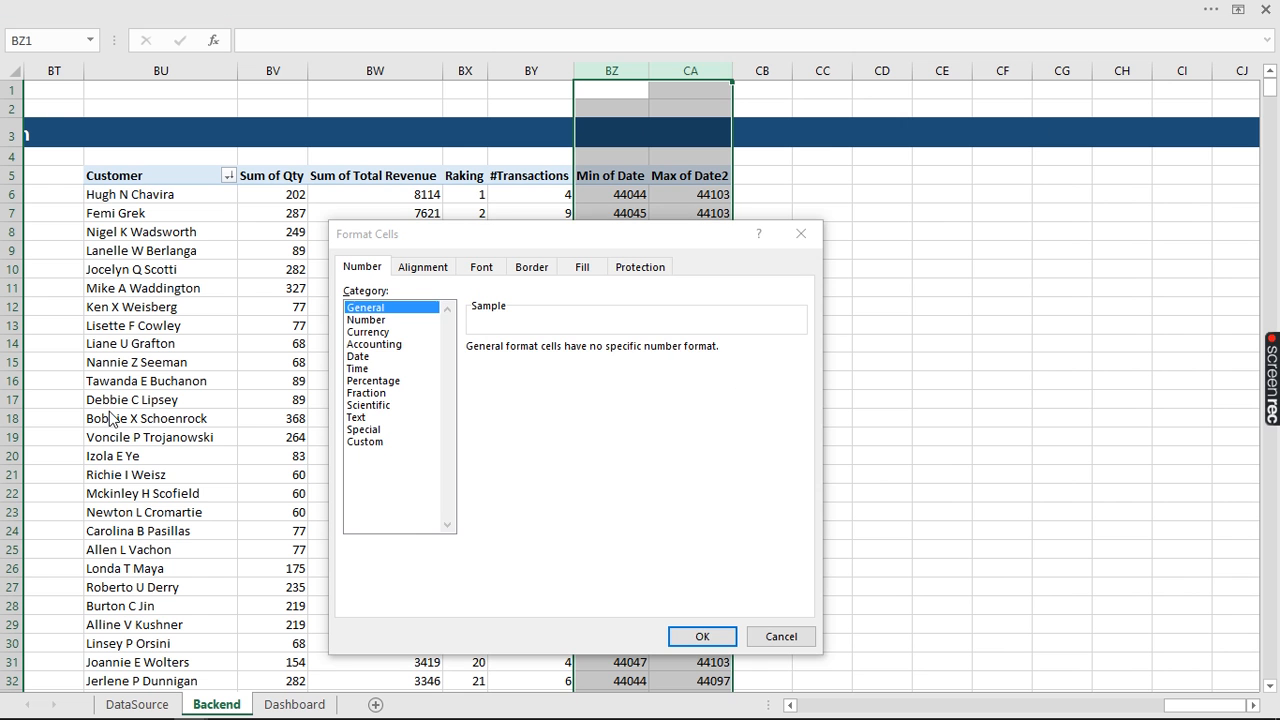
{"action": "left_click", "coordinate": [357, 357]}
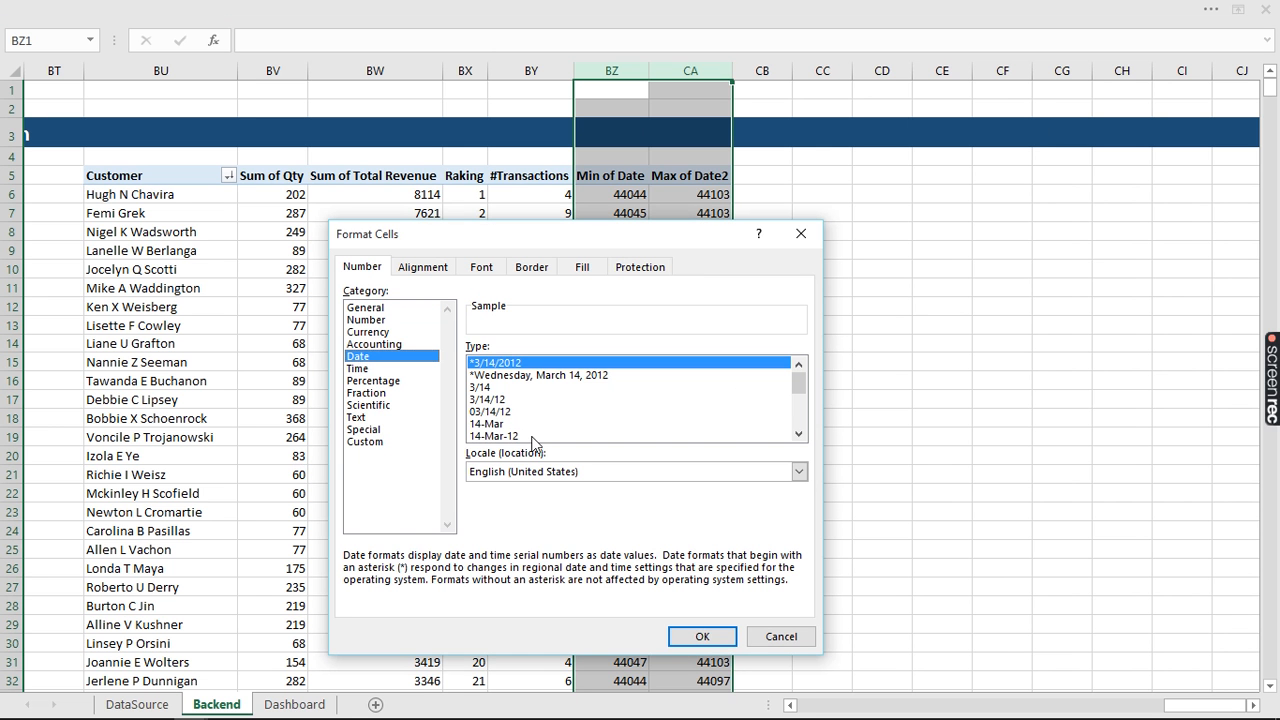
{"action": "left_click", "coordinate": [505, 437]}
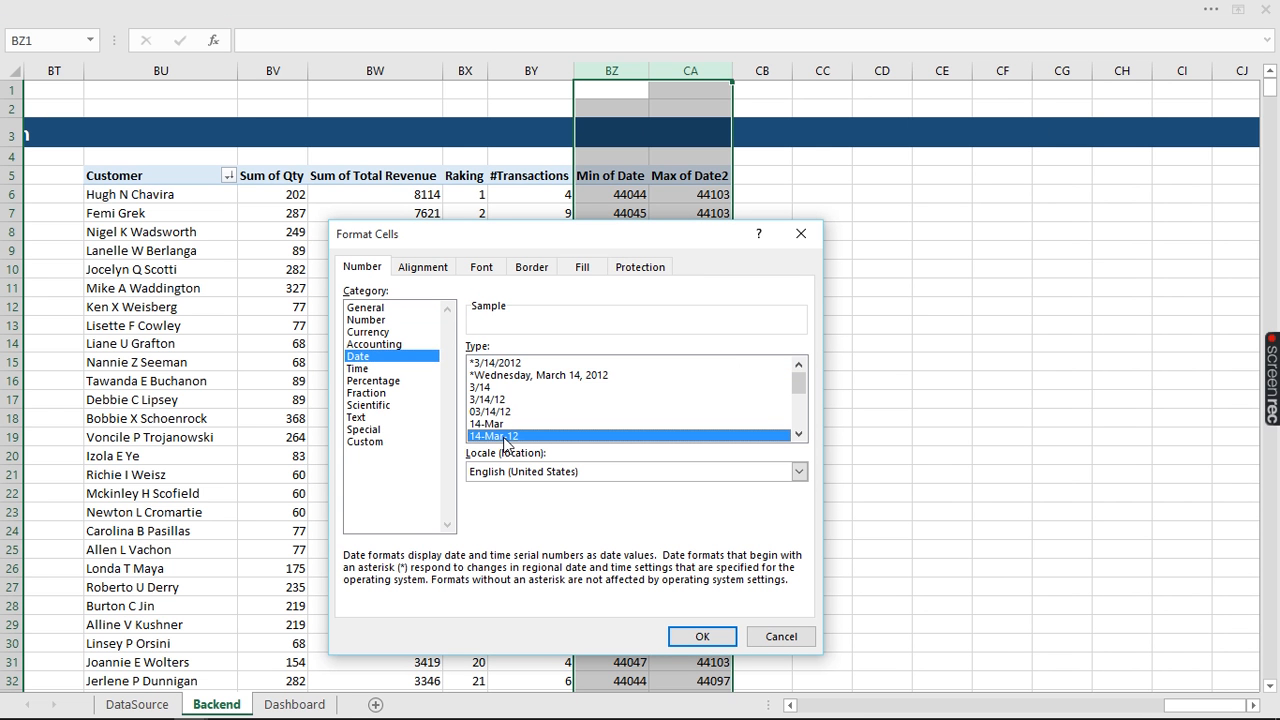
{"action": "left_click", "coordinate": [686, 644]}
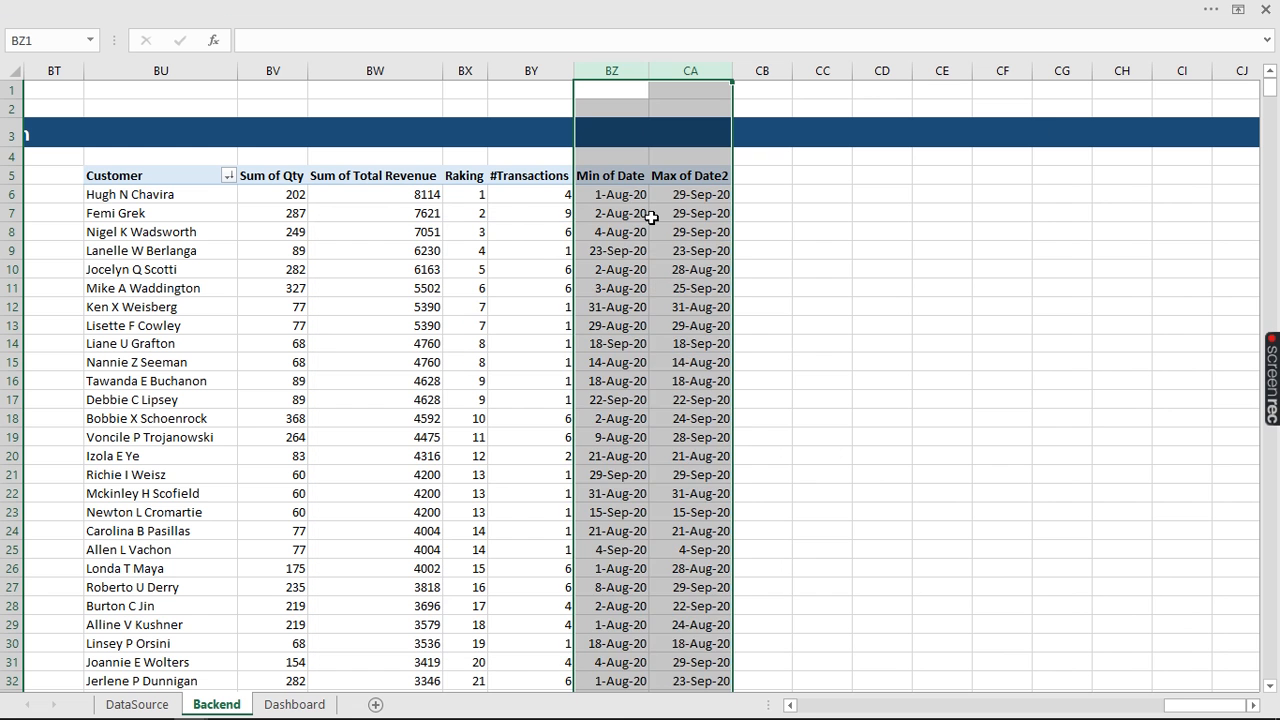
{"action": "left_click", "coordinate": [618, 195]}
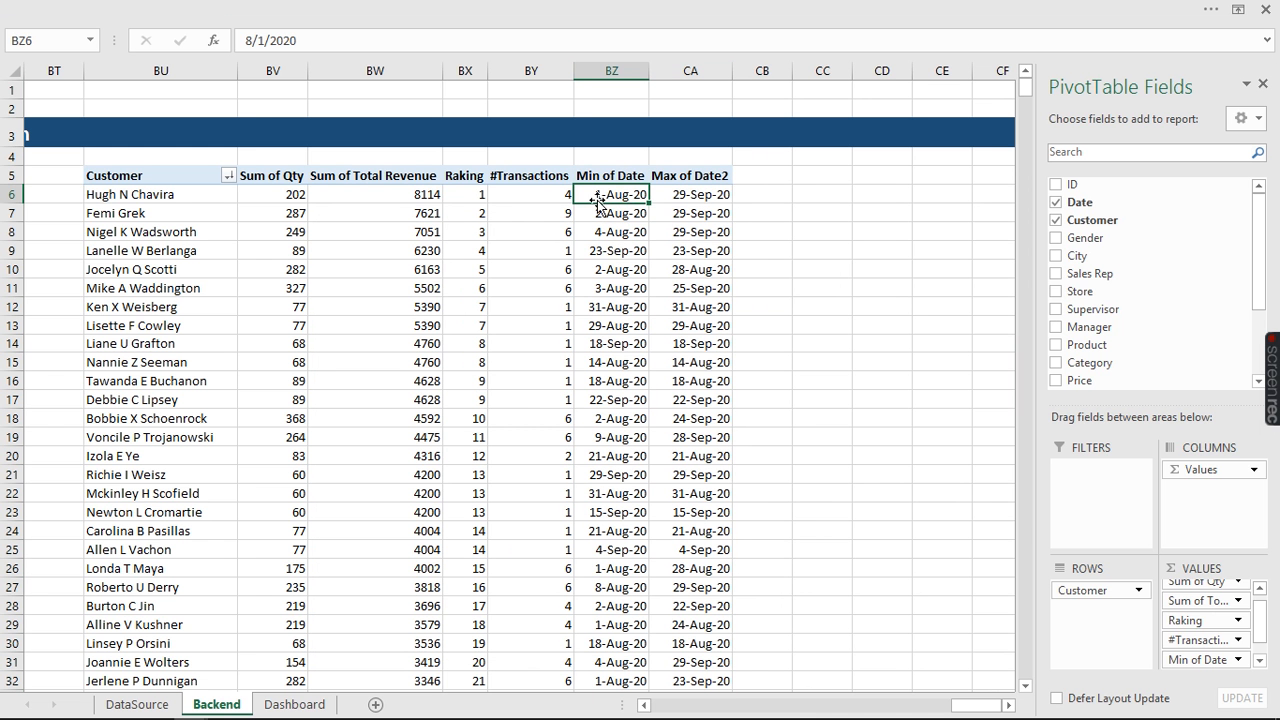
Add the Gender and City fields to the customer PivotTable's rows after Customer
{"action": "left_click", "coordinate": [700, 198]}
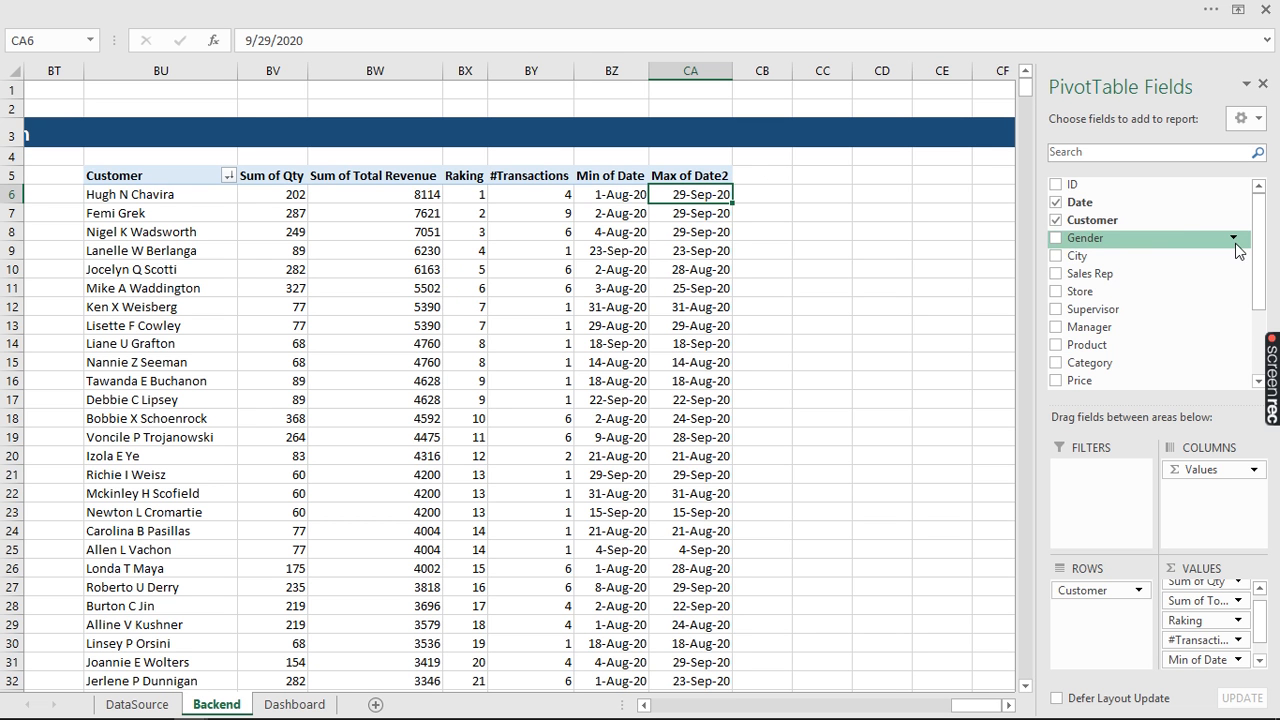
{"action": "left_click", "coordinate": [1056, 238]}
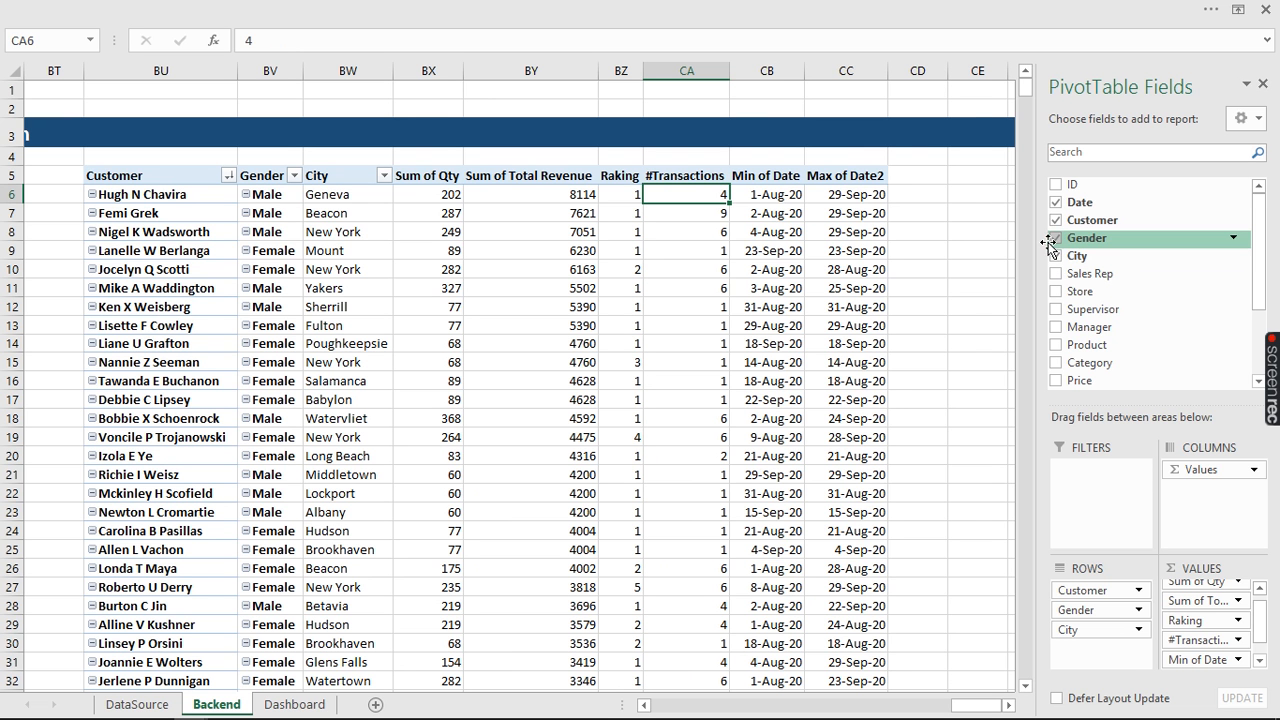
{"action": "left_click", "coordinate": [272, 197]}
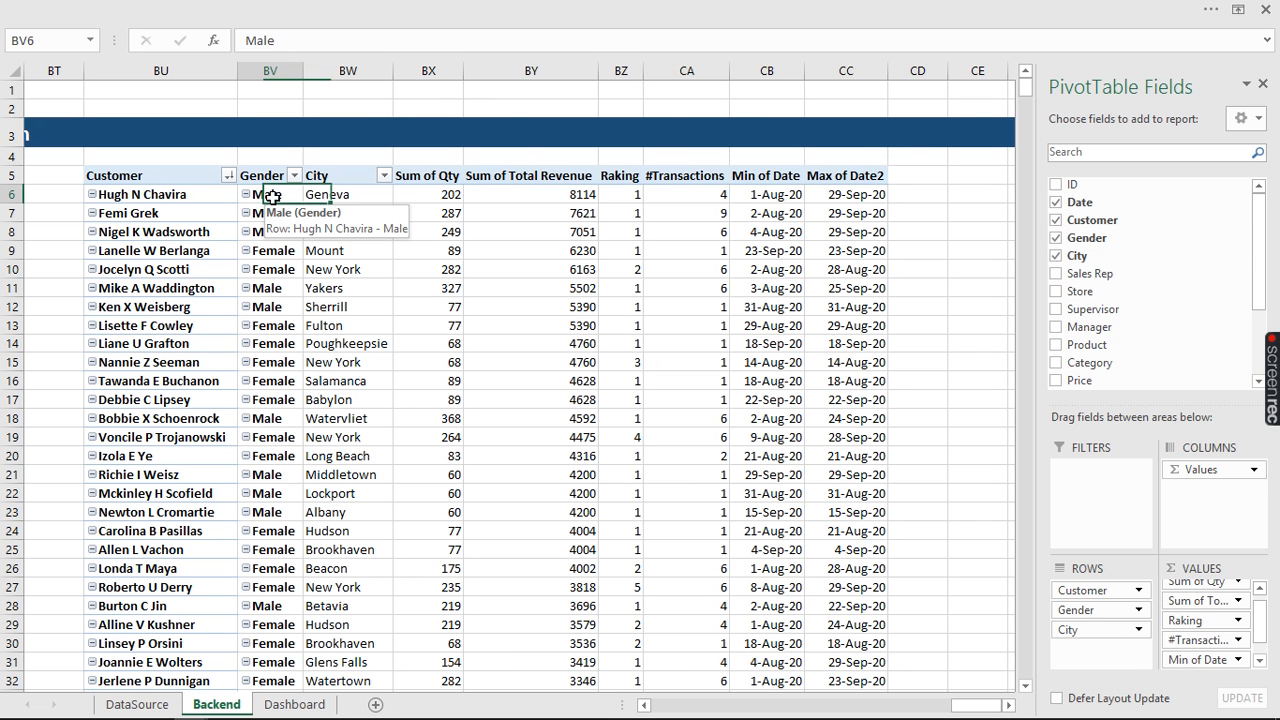
{"action": "left_click", "coordinate": [339, 195]}
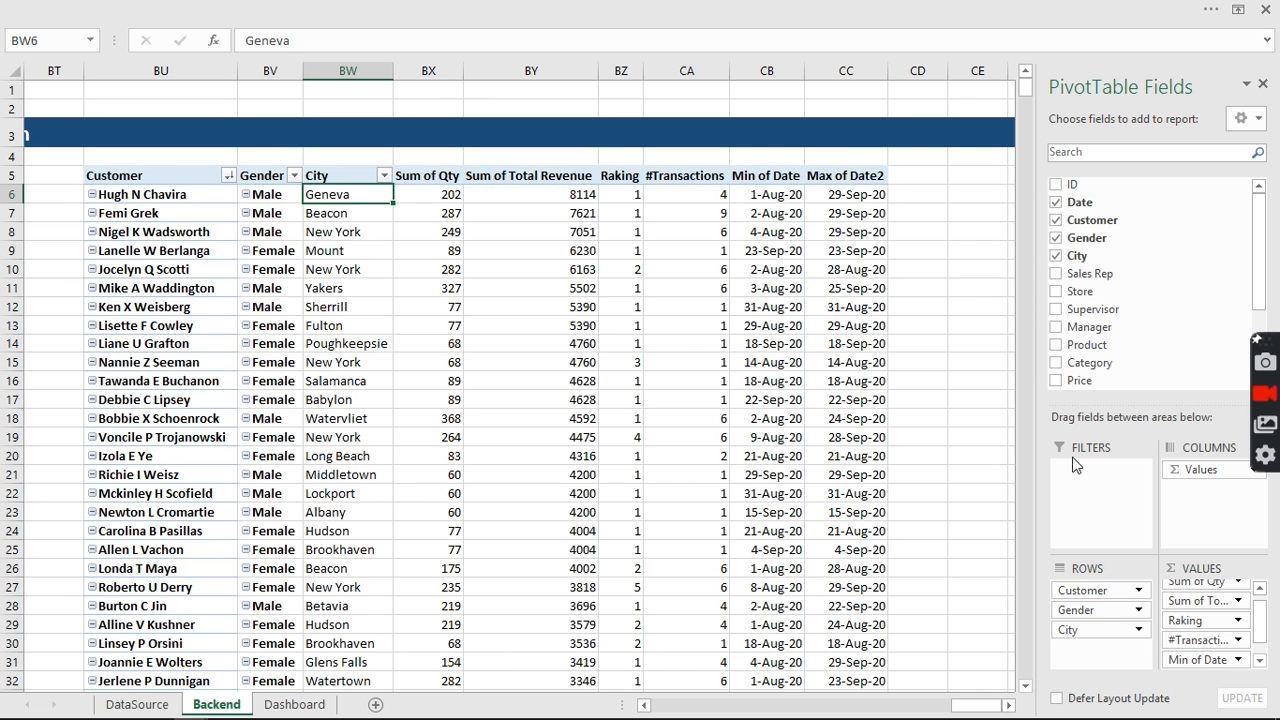
Rename the PivotTable's Min of Date column header to "First Purchase"
{"action": "left_click", "coordinate": [1010, 706]}
{"action": "left_click", "coordinate": [1010, 706]}
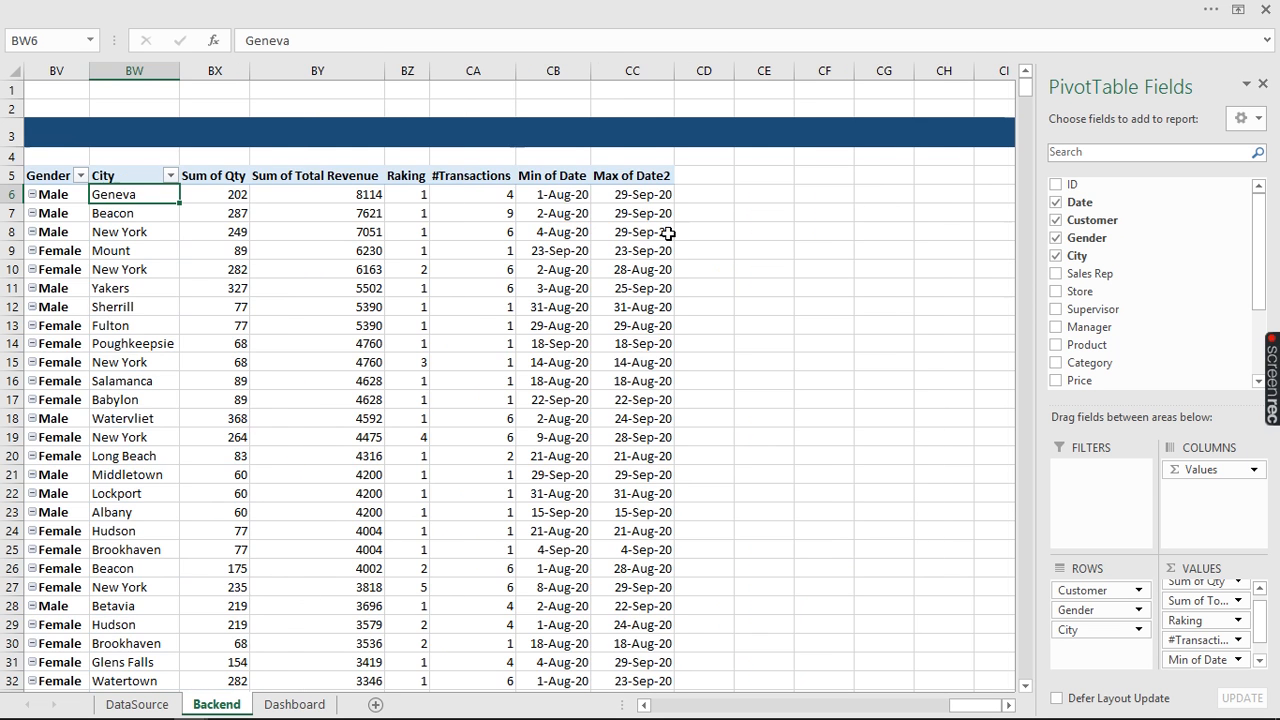
{"action": "left_click", "coordinate": [550, 177]}
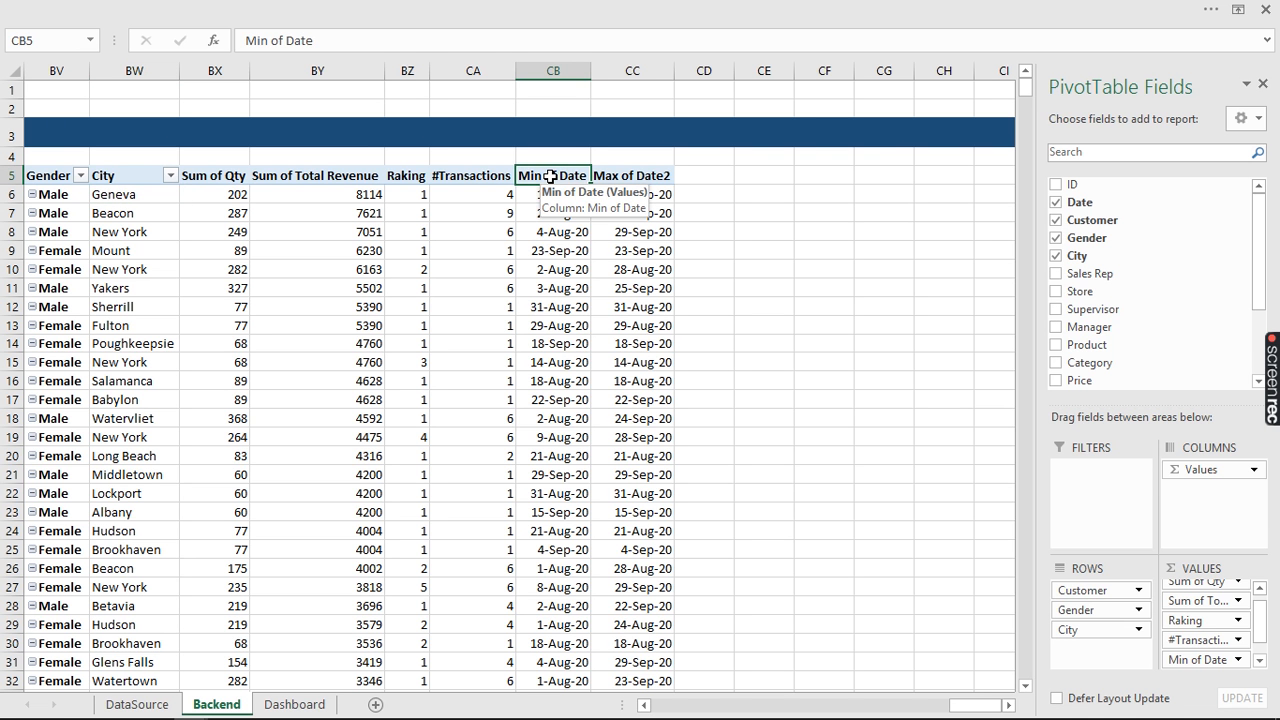
{"action": "type", "text": "Fist"}
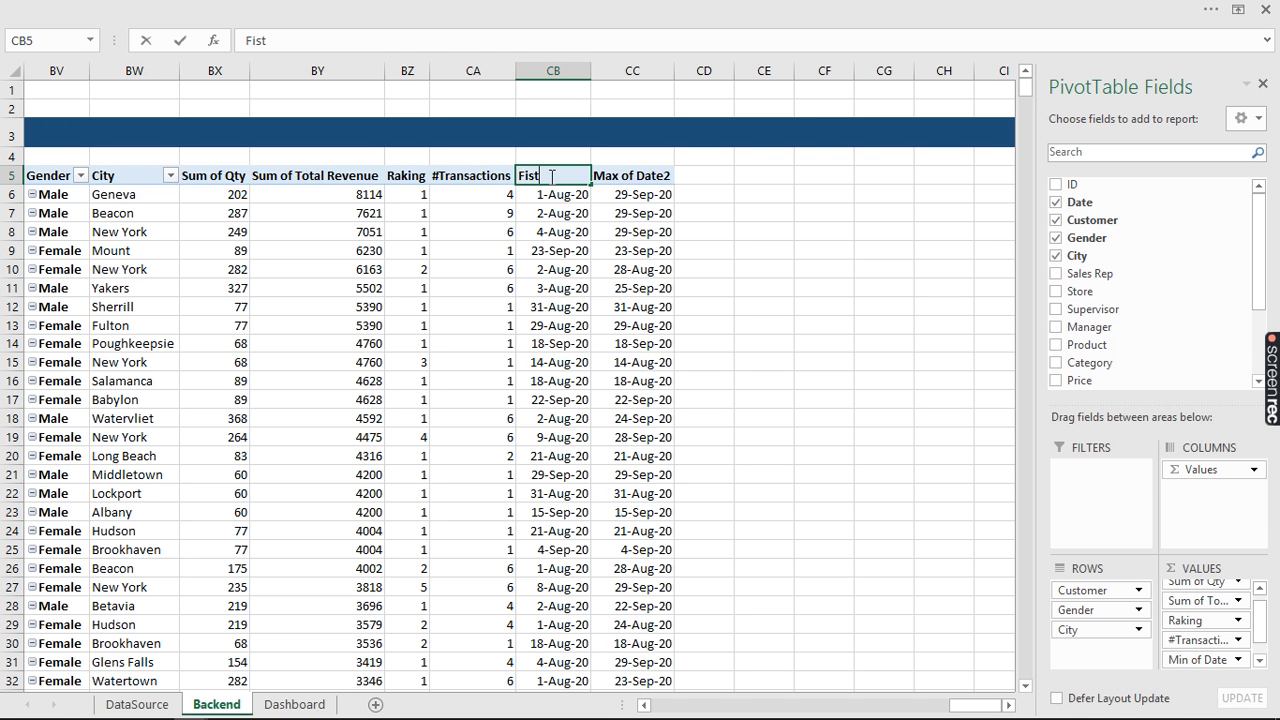
{"action": "key", "text": "BackSpace"}
{"action": "key", "text": "BackSpace"}
{"action": "type", "text": "rst"}
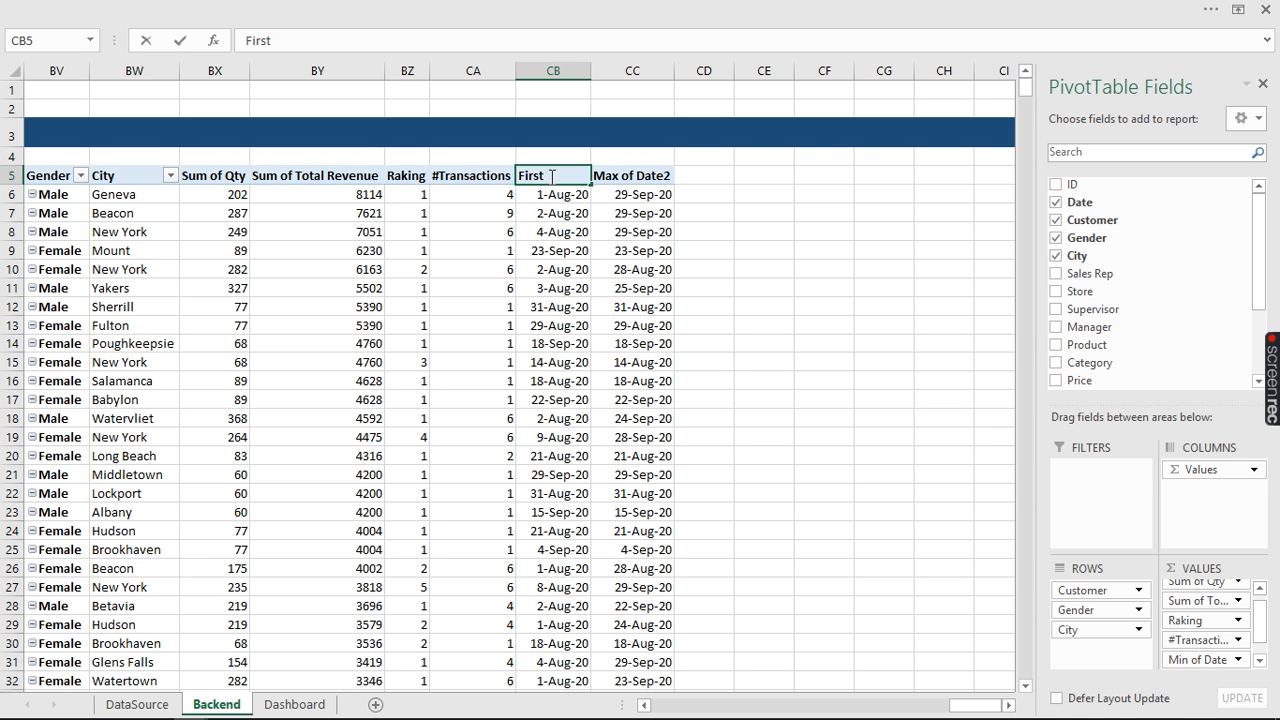
{"action": "type", "text": " Purch"}
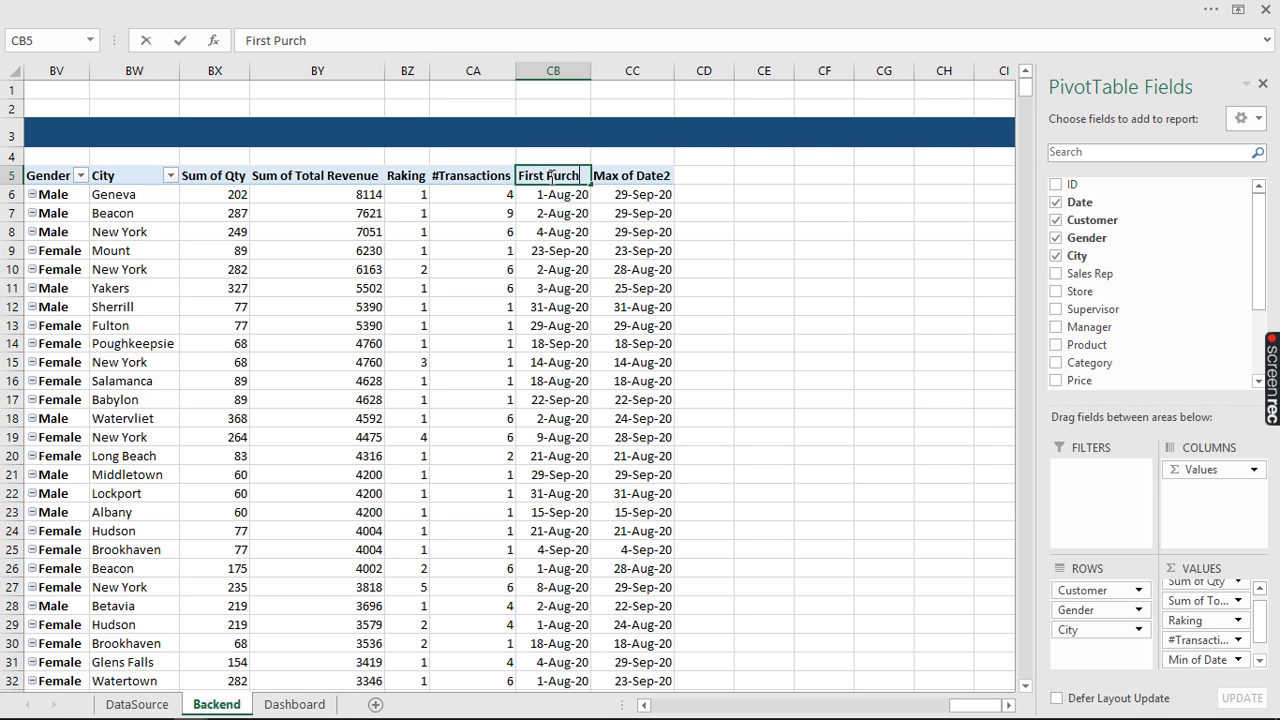
{"action": "type", "text": "ase"}
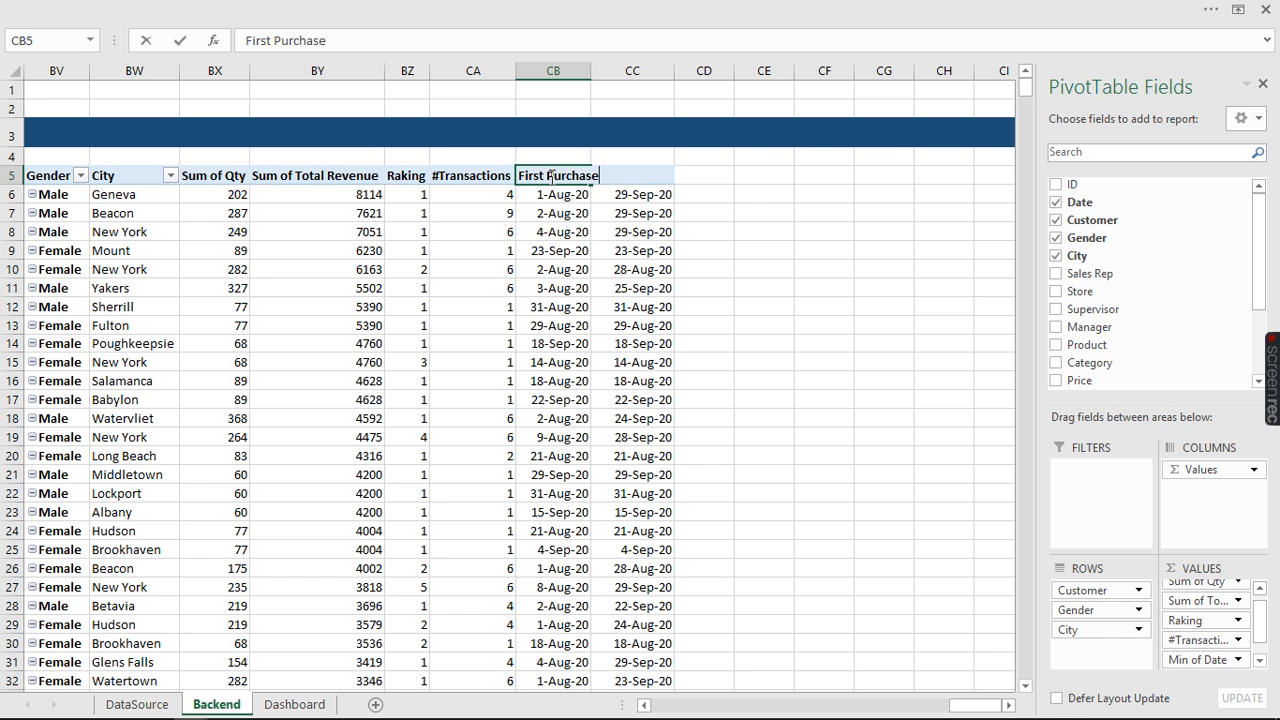
Rename the PivotTable's Max of Date2 column header to "Last Purchase"
{"action": "key", "text": "Tab"}
{"action": "type", "text": "Last"}
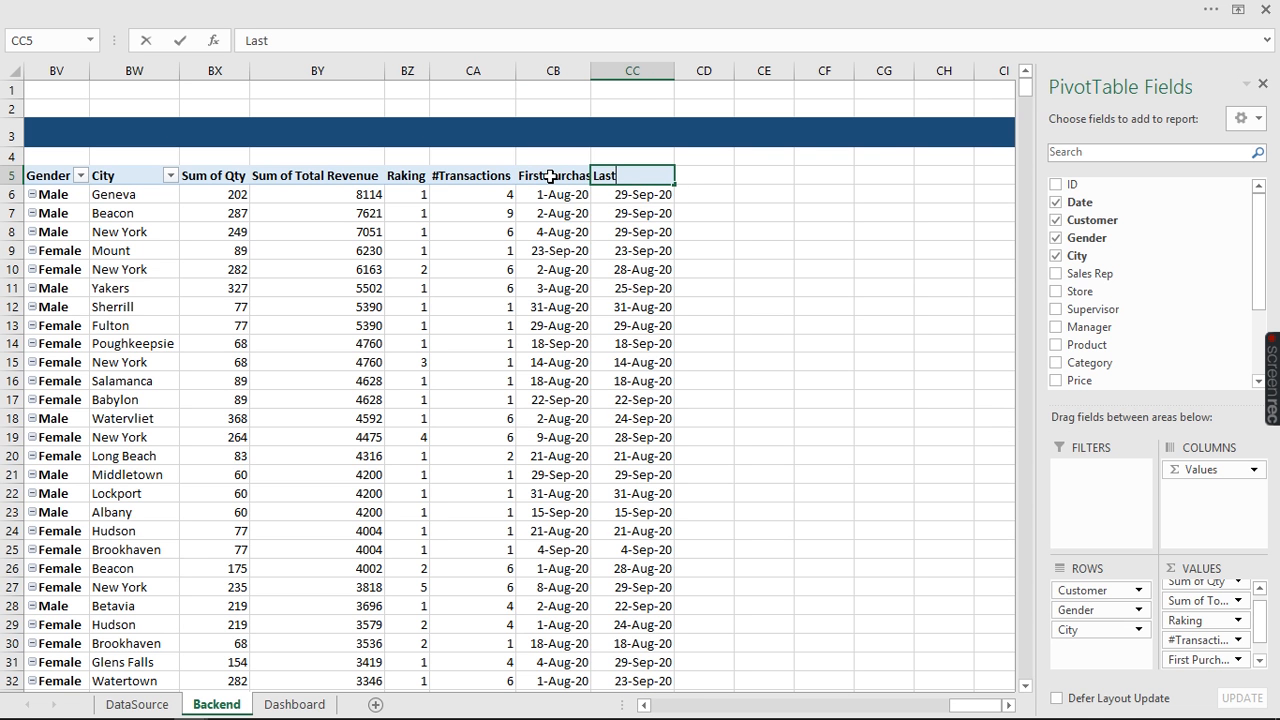
{"action": "type", "text": " Purchase"}
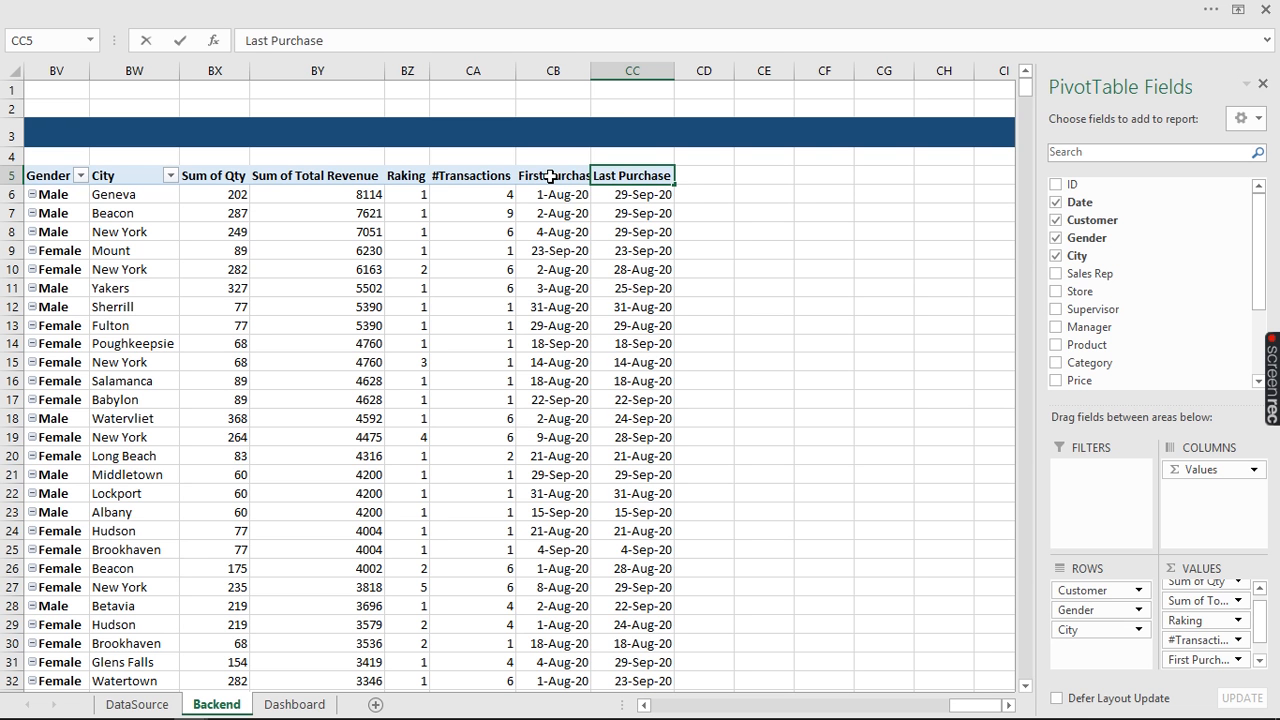
{"action": "key", "text": "Return"}
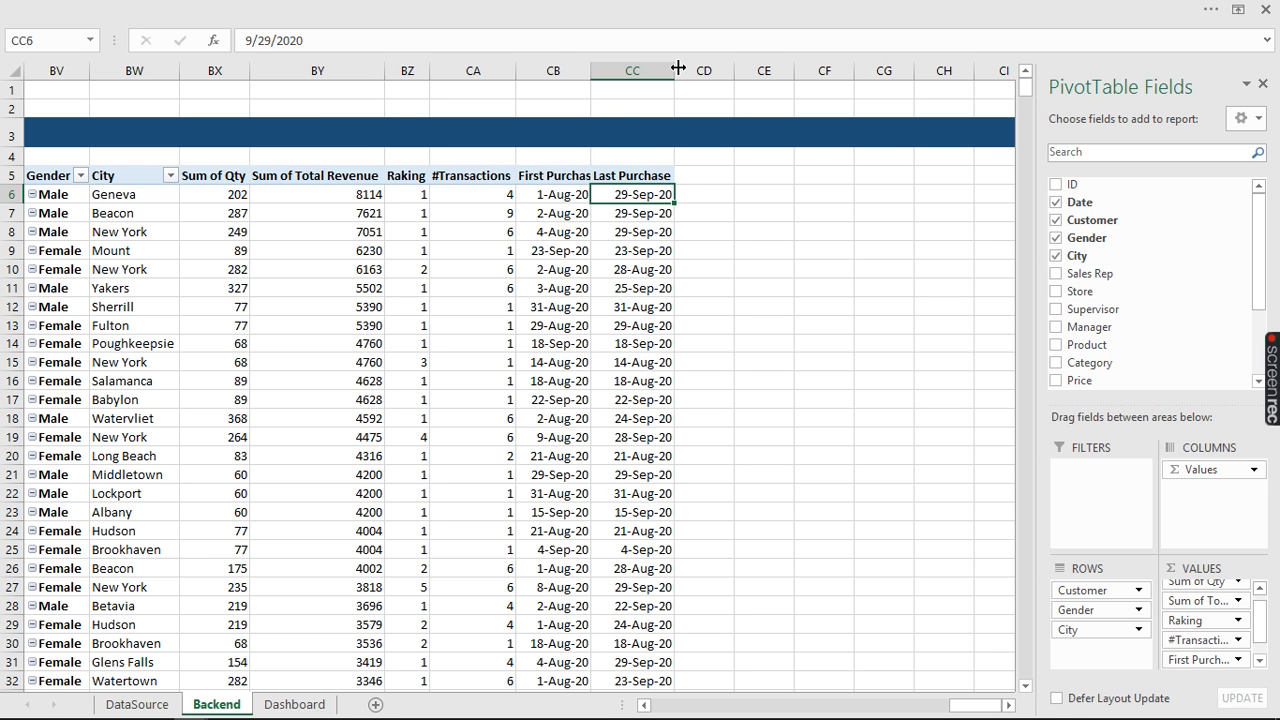
{"action": "left_click", "coordinate": [566, 199]}
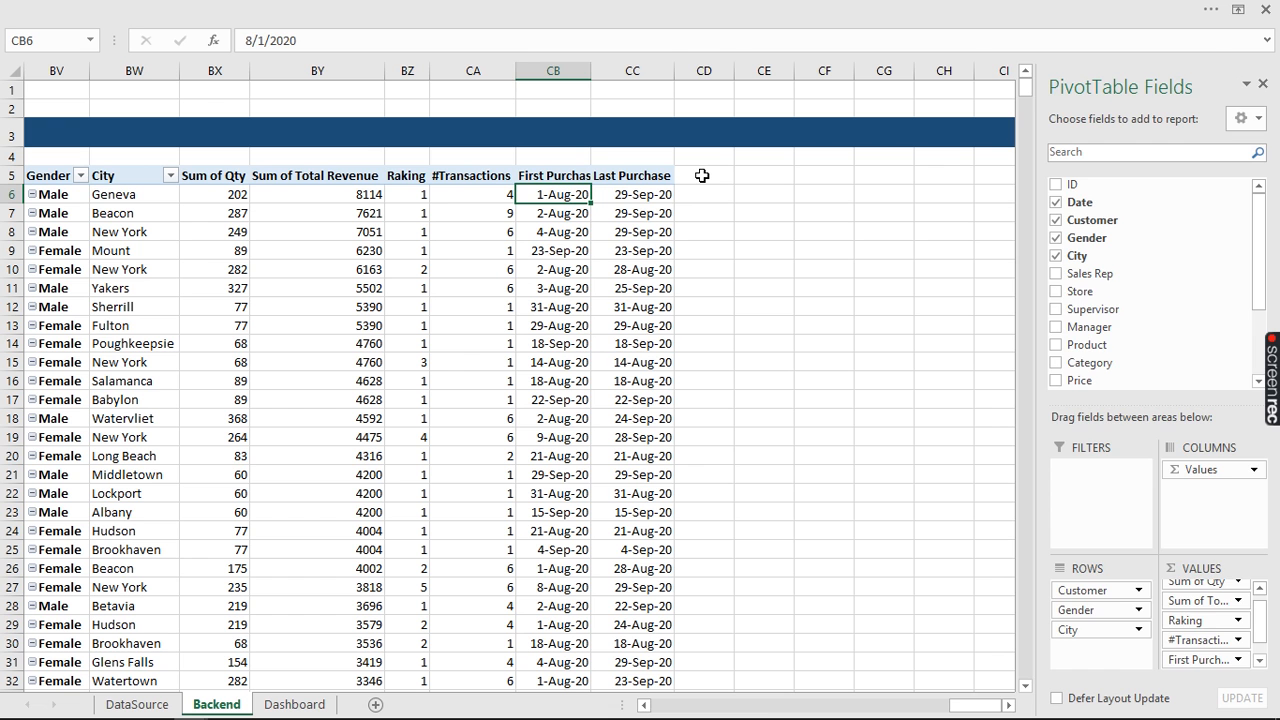
Add the headers "Status" in CD5 and "Customer Type" in CE5 beside the customer PivotTable
{"action": "left_click", "coordinate": [702, 175]}
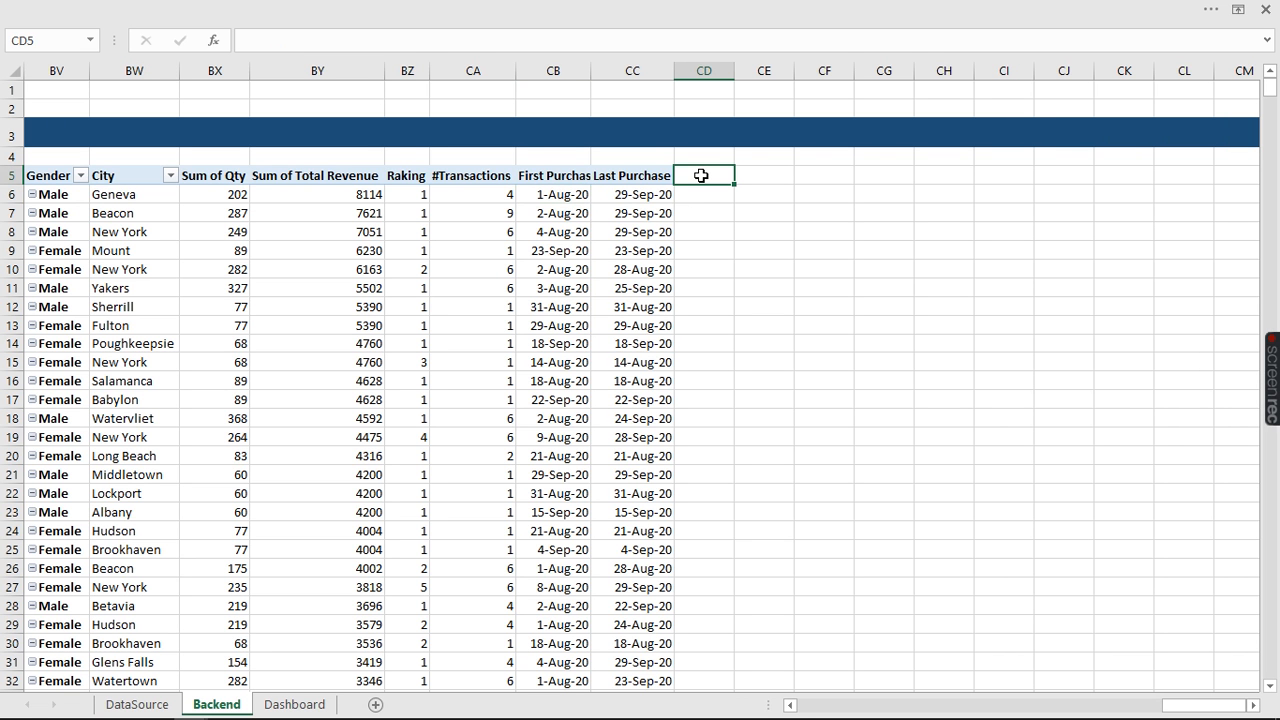
{"action": "type", "text": "Status"}
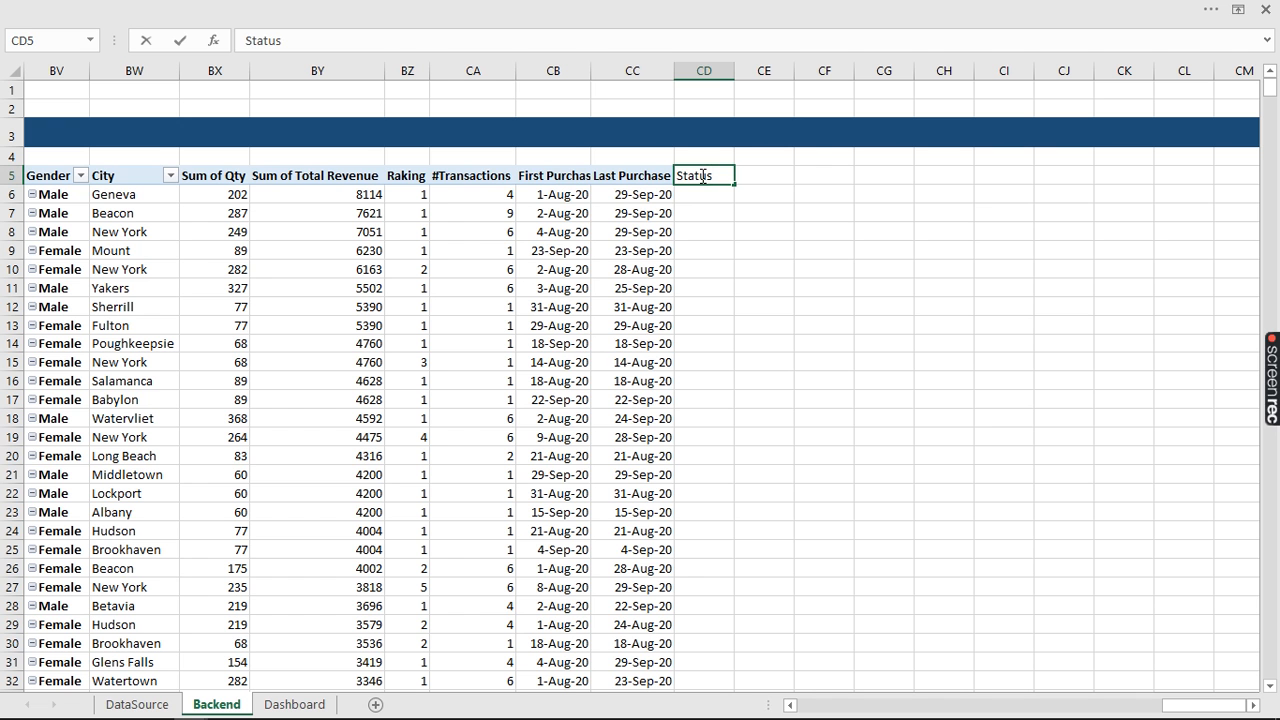
{"action": "key", "text": "Tab"}
{"action": "type", "text": "C"}
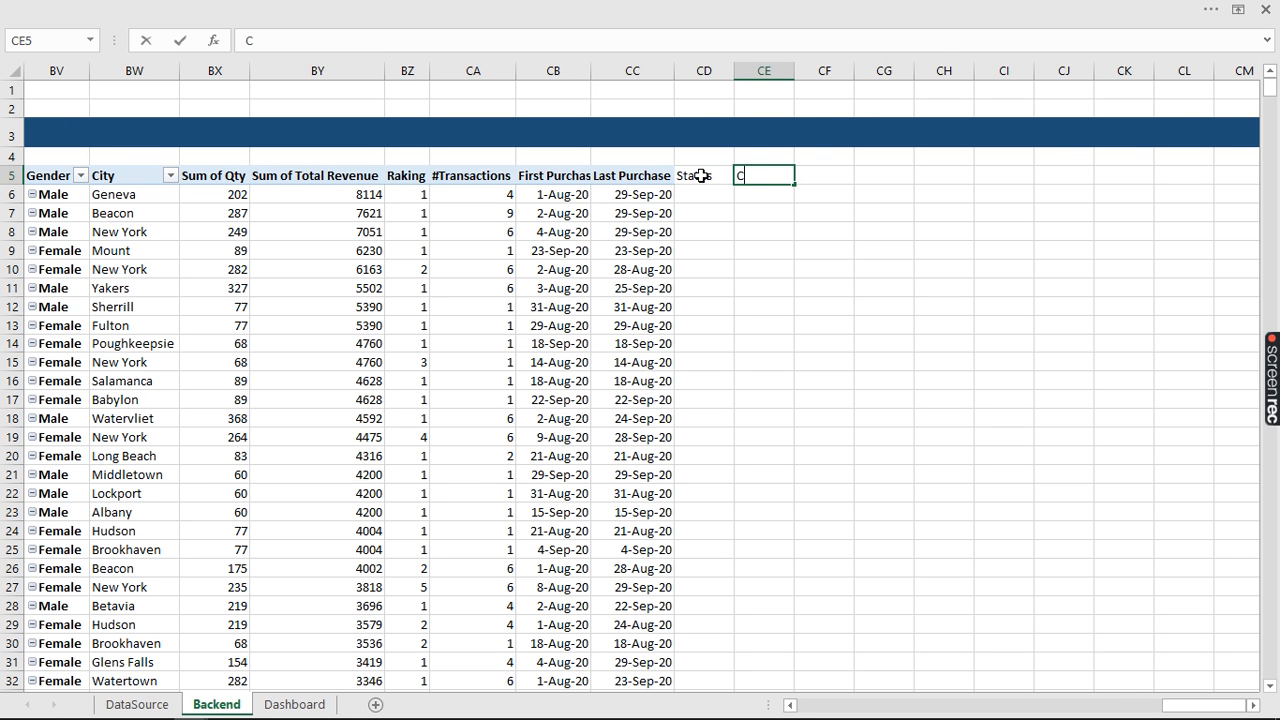
{"action": "type", "text": "ustom"}
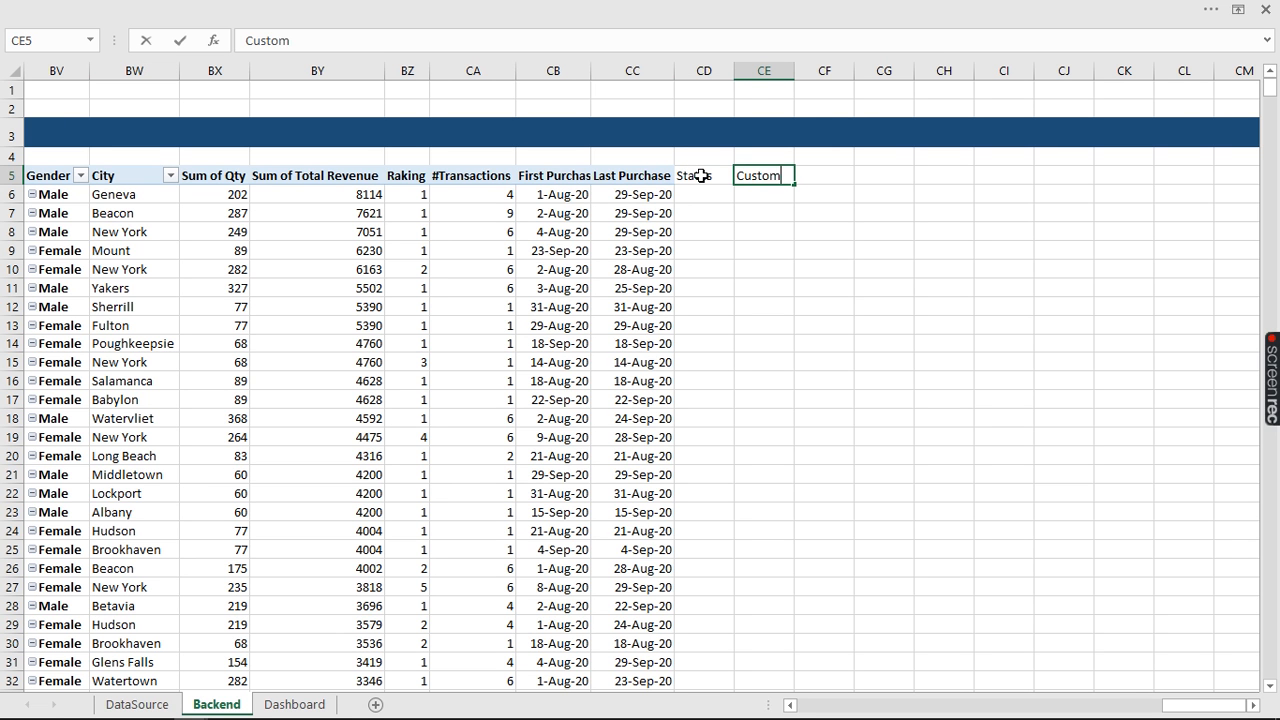
{"action": "type", "text": "er"}
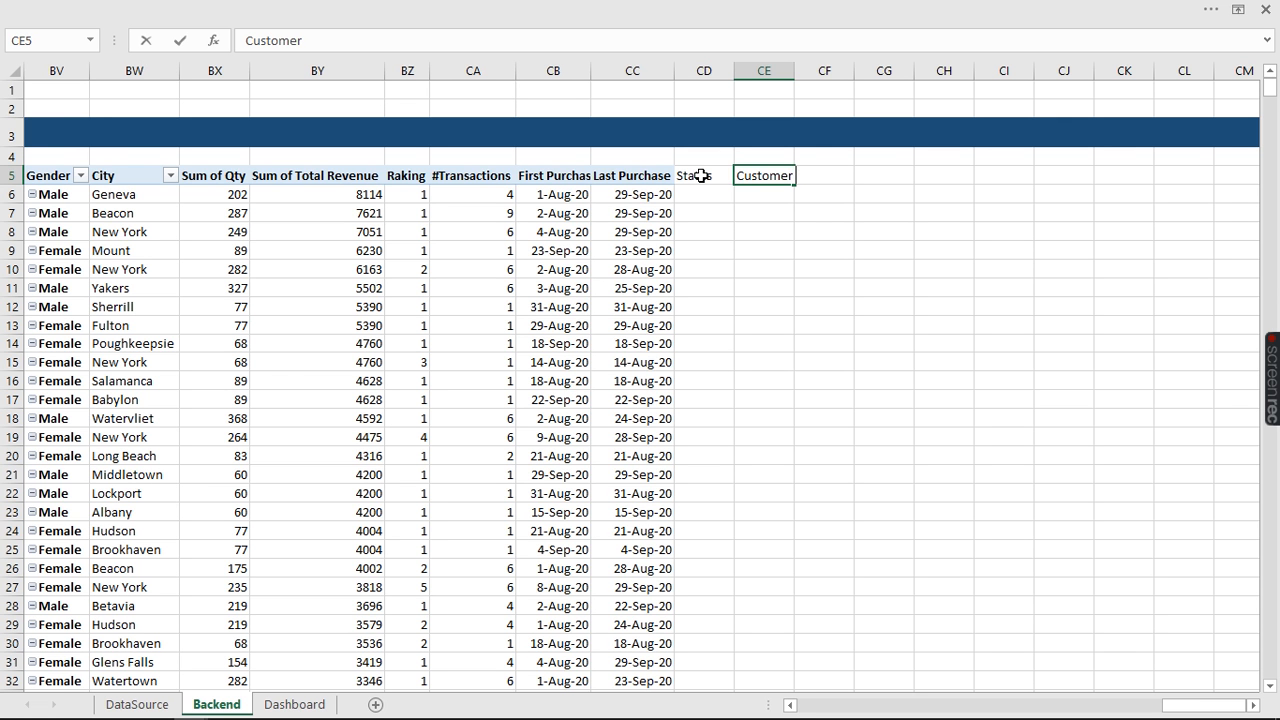
{"action": "type", "text": " Type"}
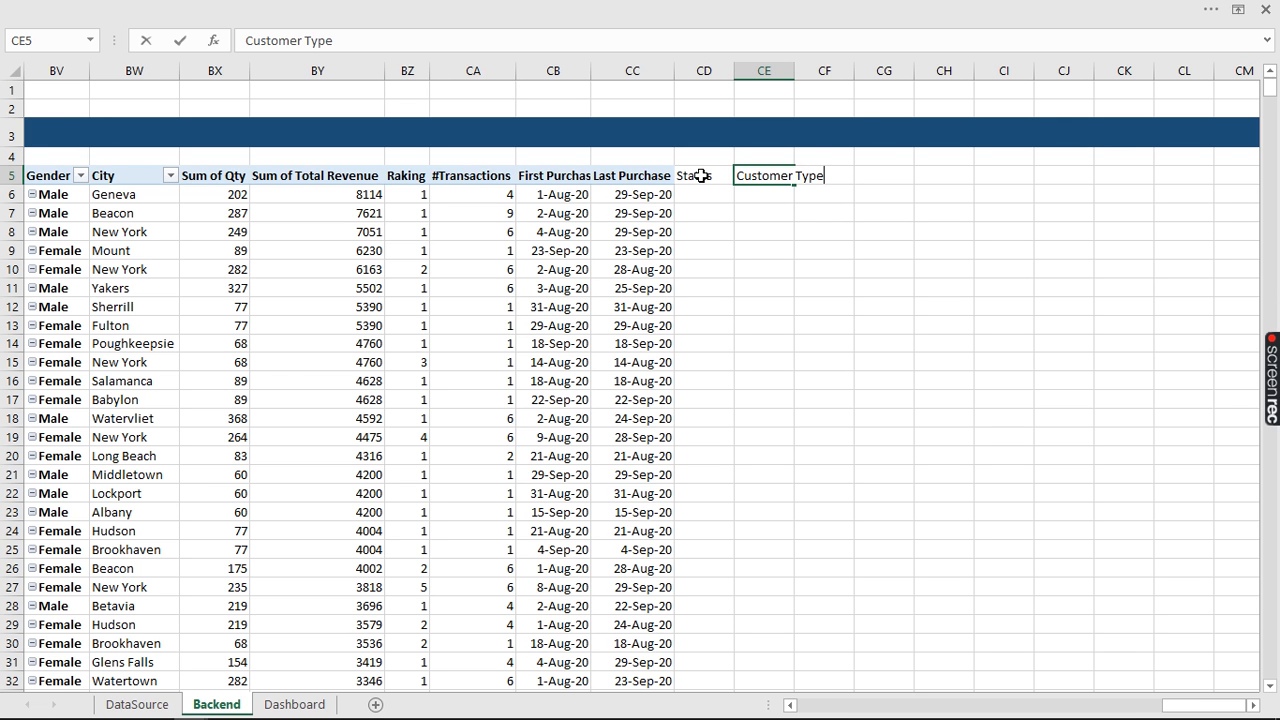
{"action": "key", "text": "Return"}
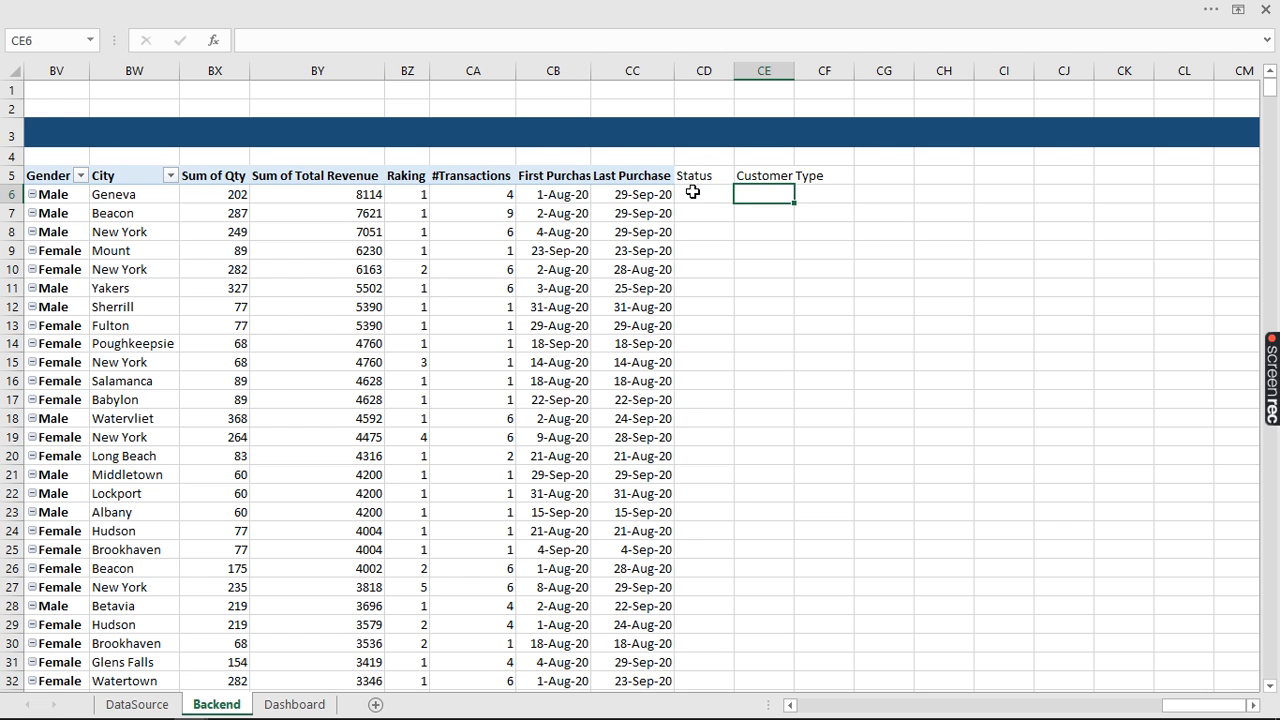
Enter the Status formula =IF(BZ6<=10,"Top Customer",IF(BZ6<=21,"2nd Top Customer","Average Customer")) in CD6
{"action": "left_click", "coordinate": [694, 196]}
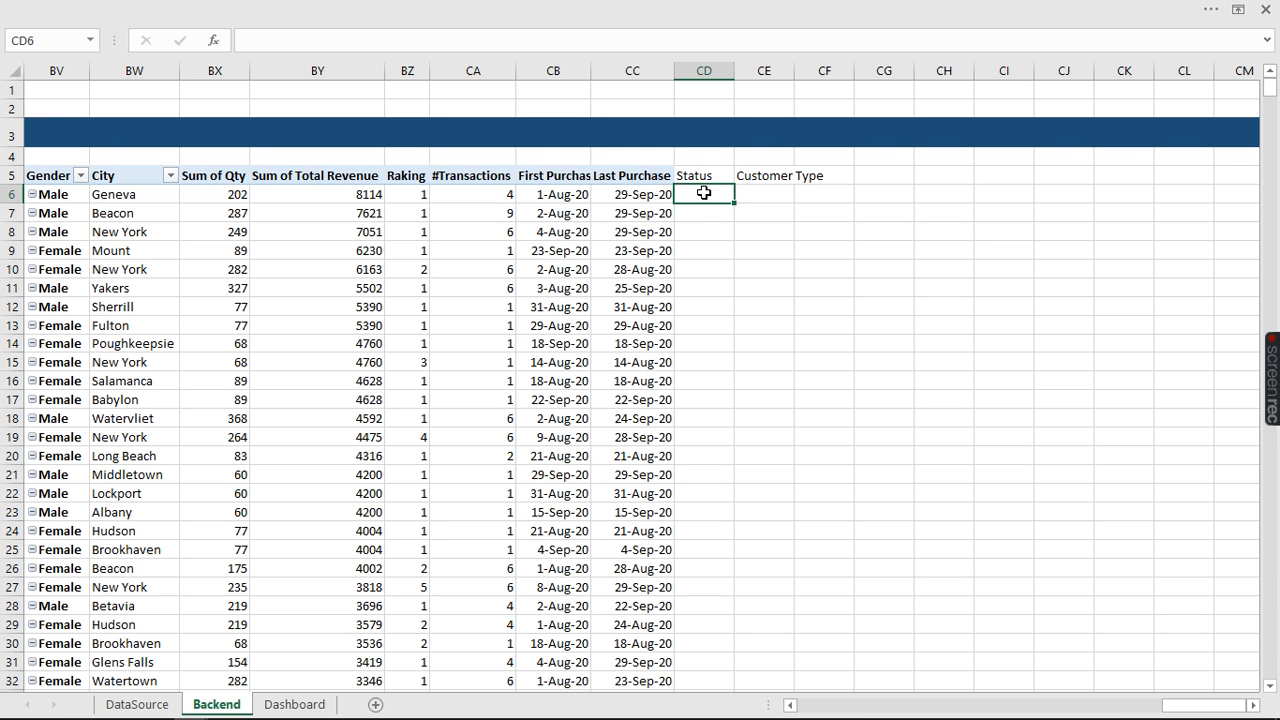
{"action": "type", "text": "="}
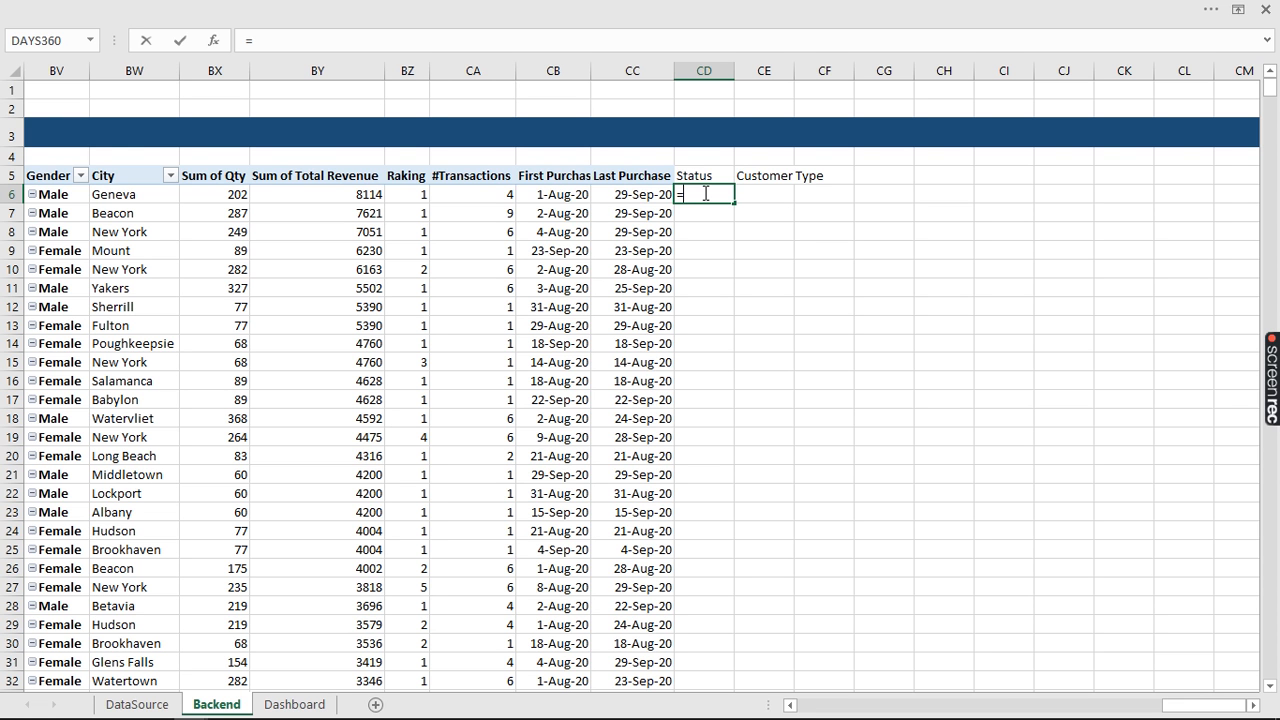
{"action": "type", "text": "IF("}
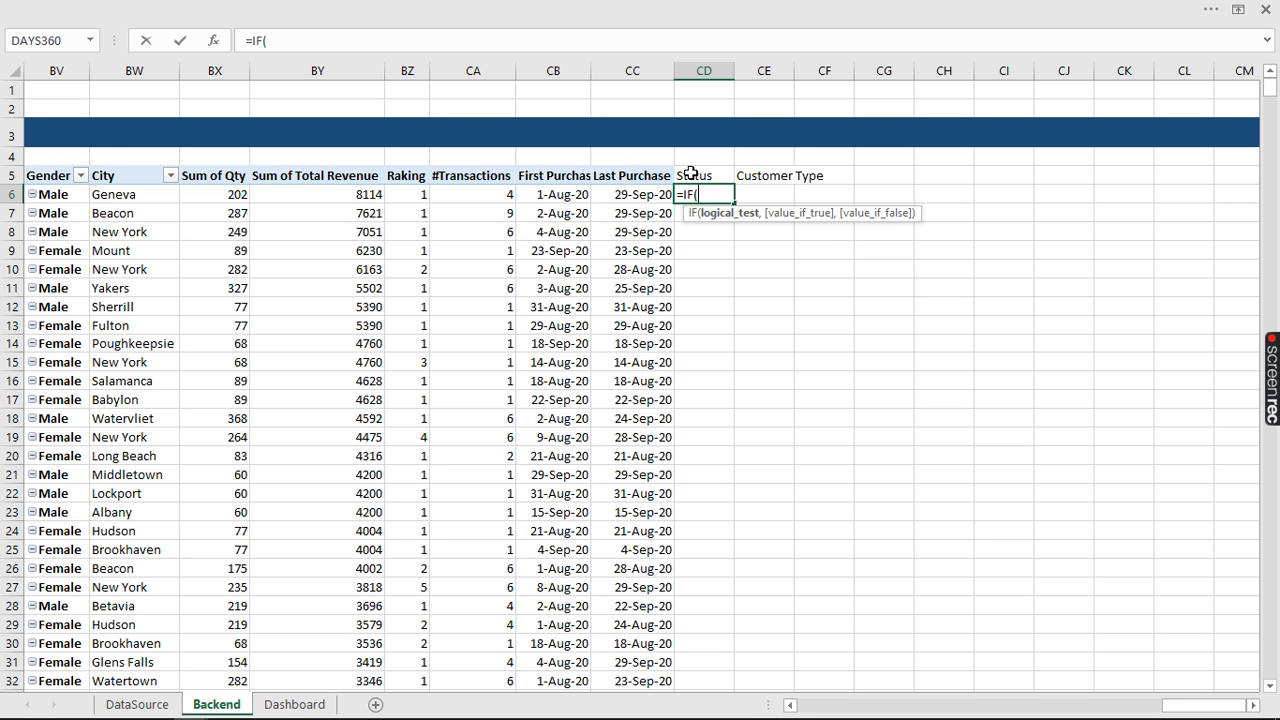
{"action": "left_click", "coordinate": [404, 196]}
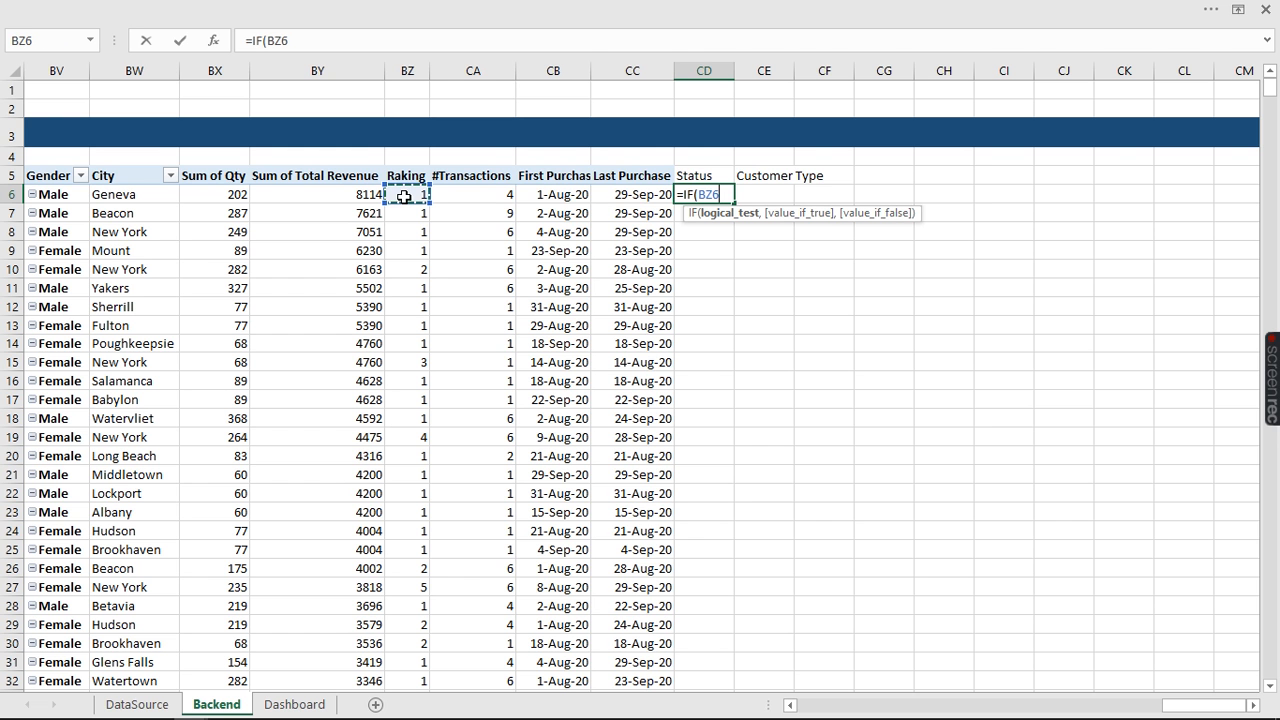
{"action": "type", "text": "<=10,\""}
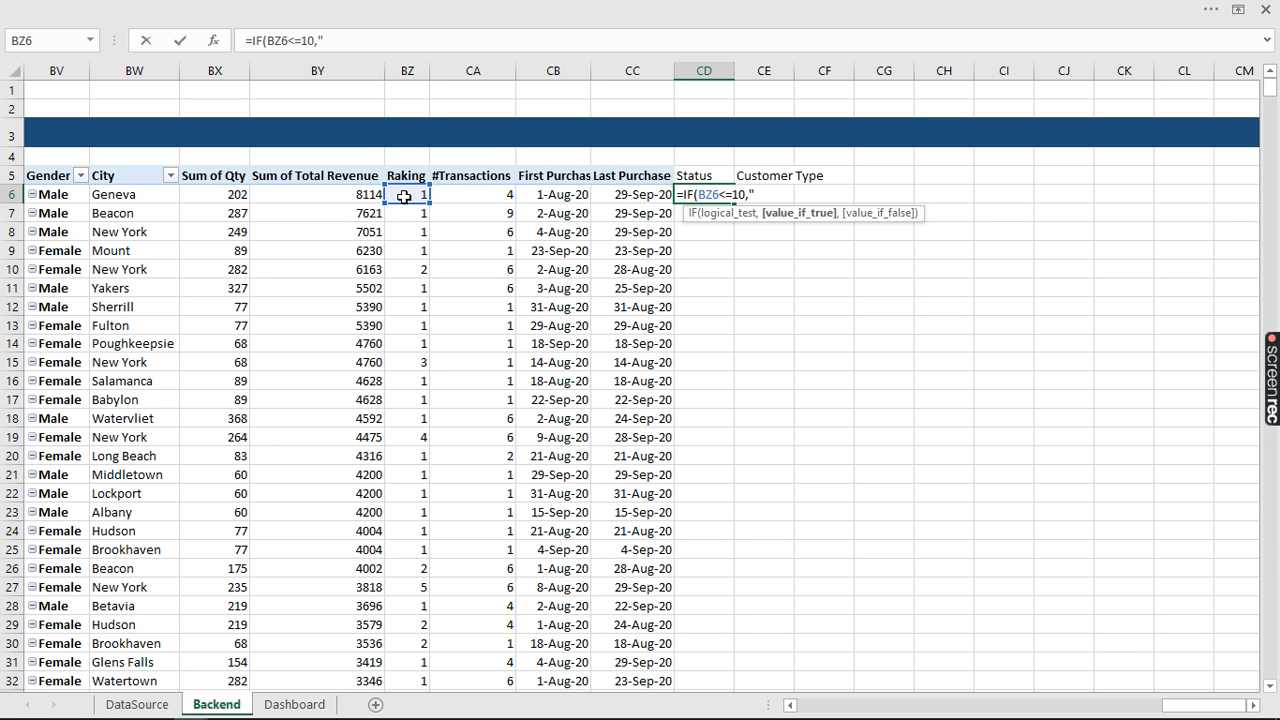
{"action": "type", "text": "Top Customer"}
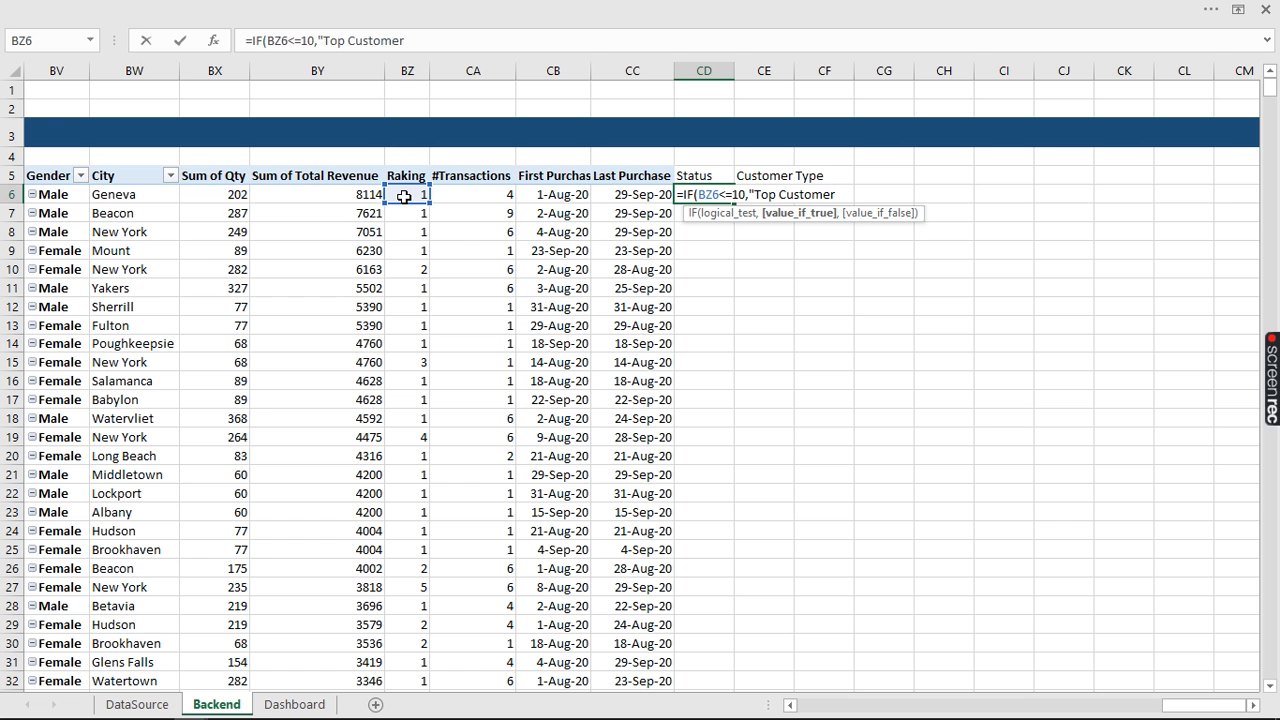
{"action": "type", "text": "\","}
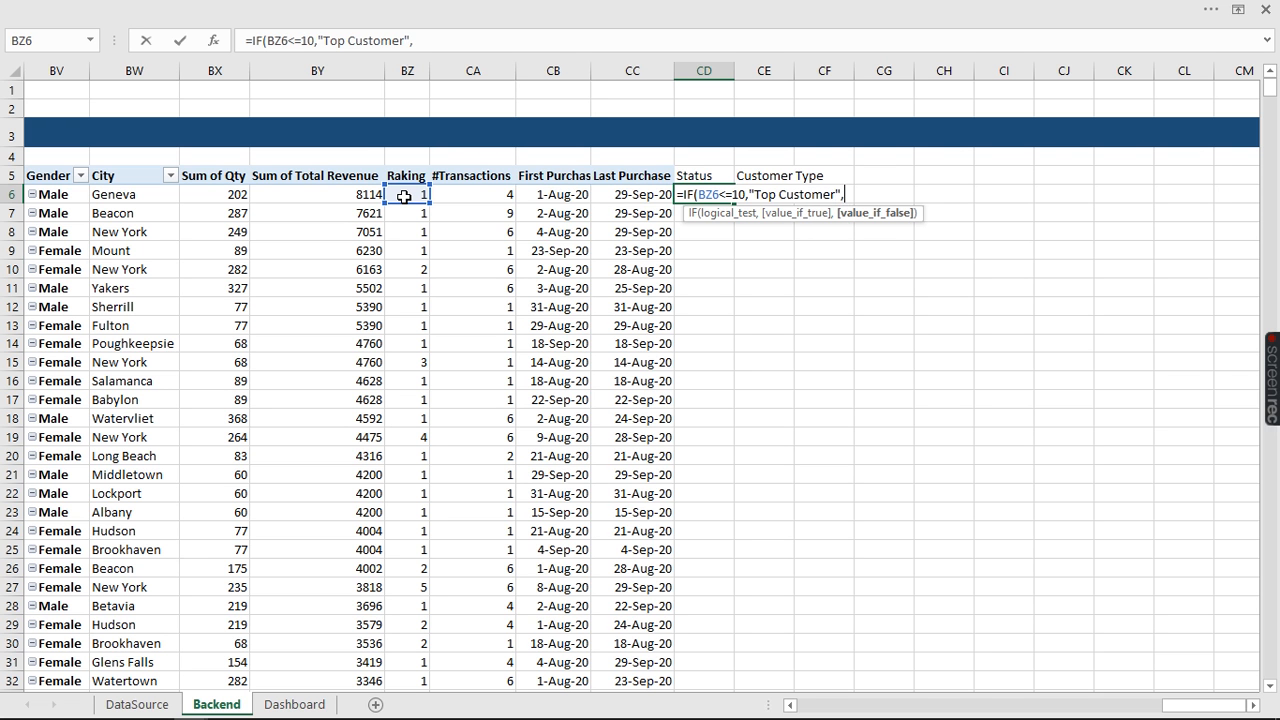
{"action": "type", "text": "IF("}
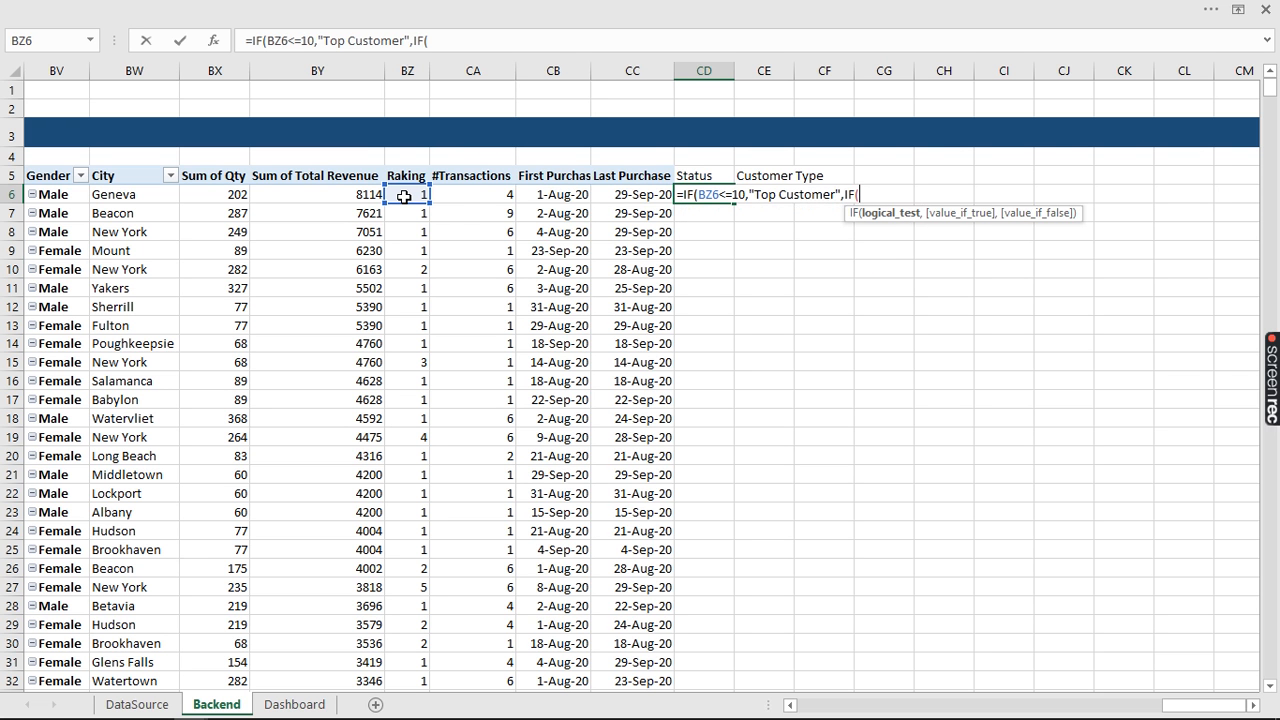
{"action": "left_click", "coordinate": [411, 197]}
{"action": "type", "text": "<=21."}
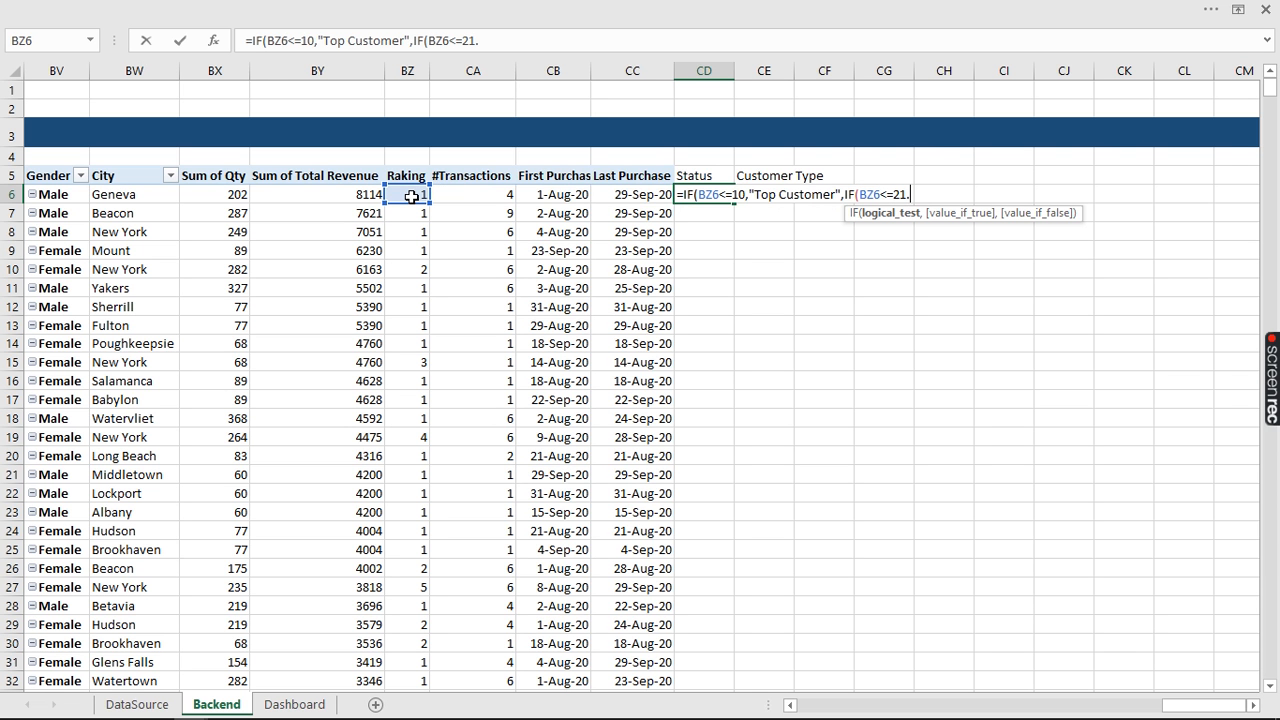
{"action": "key", "text": "BackSpace"}
{"action": "type", "text": ",\""}
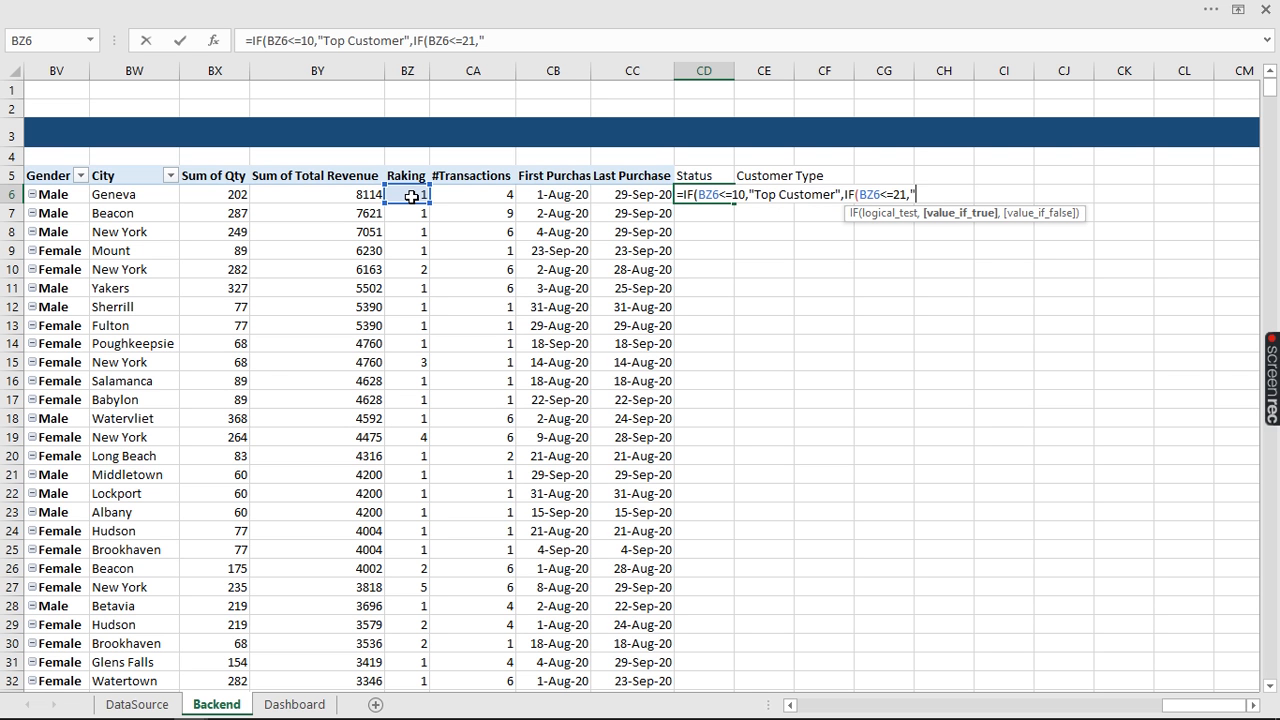
{"action": "type", "text": "2nd"}
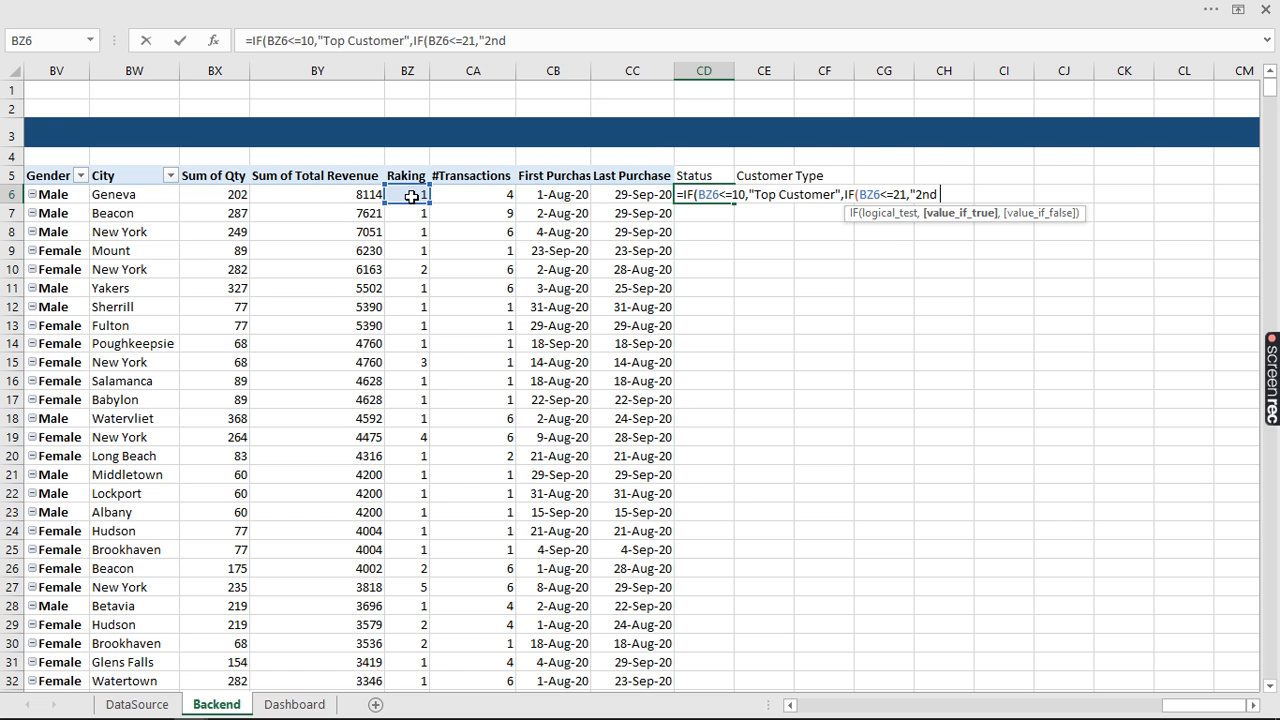
{"action": "type", "text": " Top Customer"}
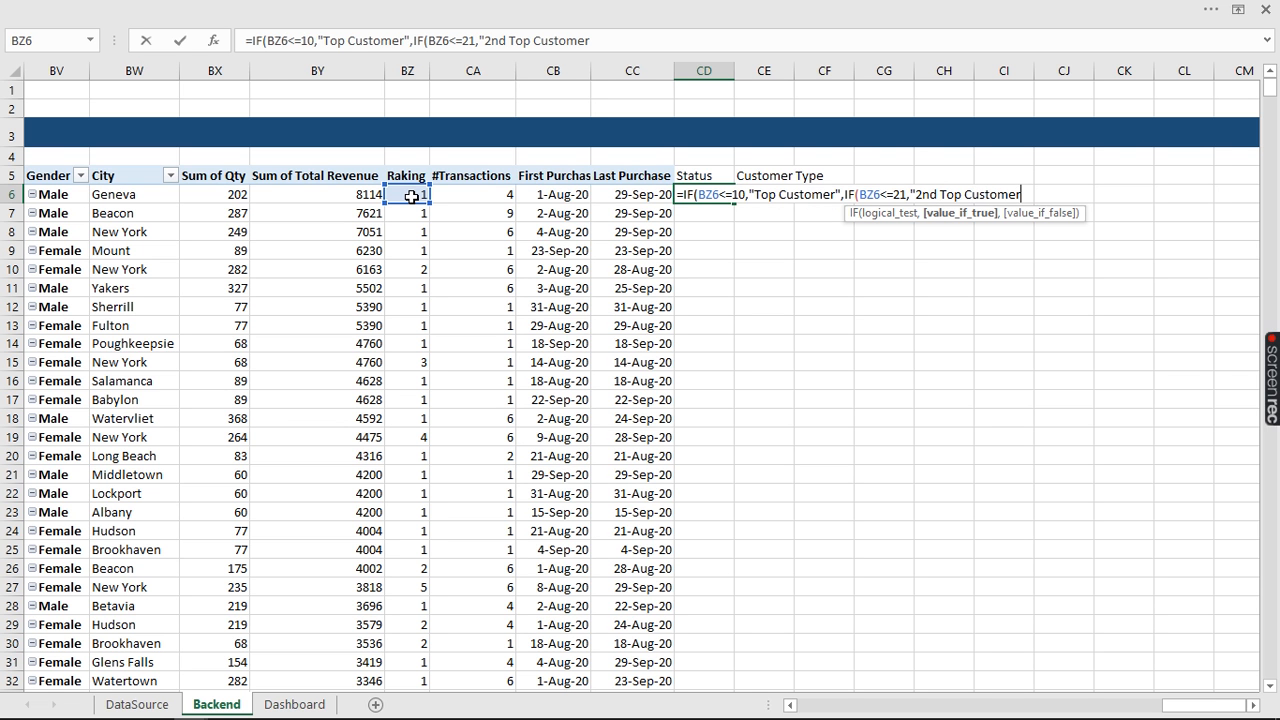
{"action": "type", "text": "\",\""}
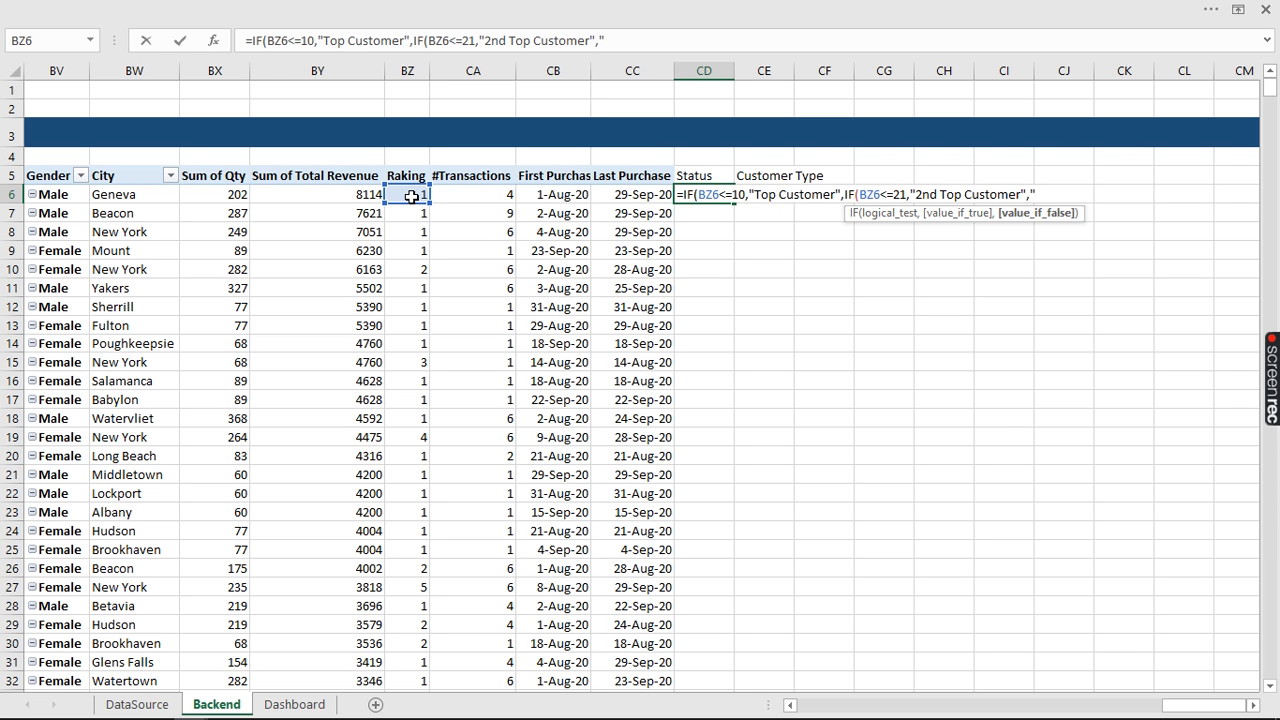
{"action": "type", "text": "Average Cust"}
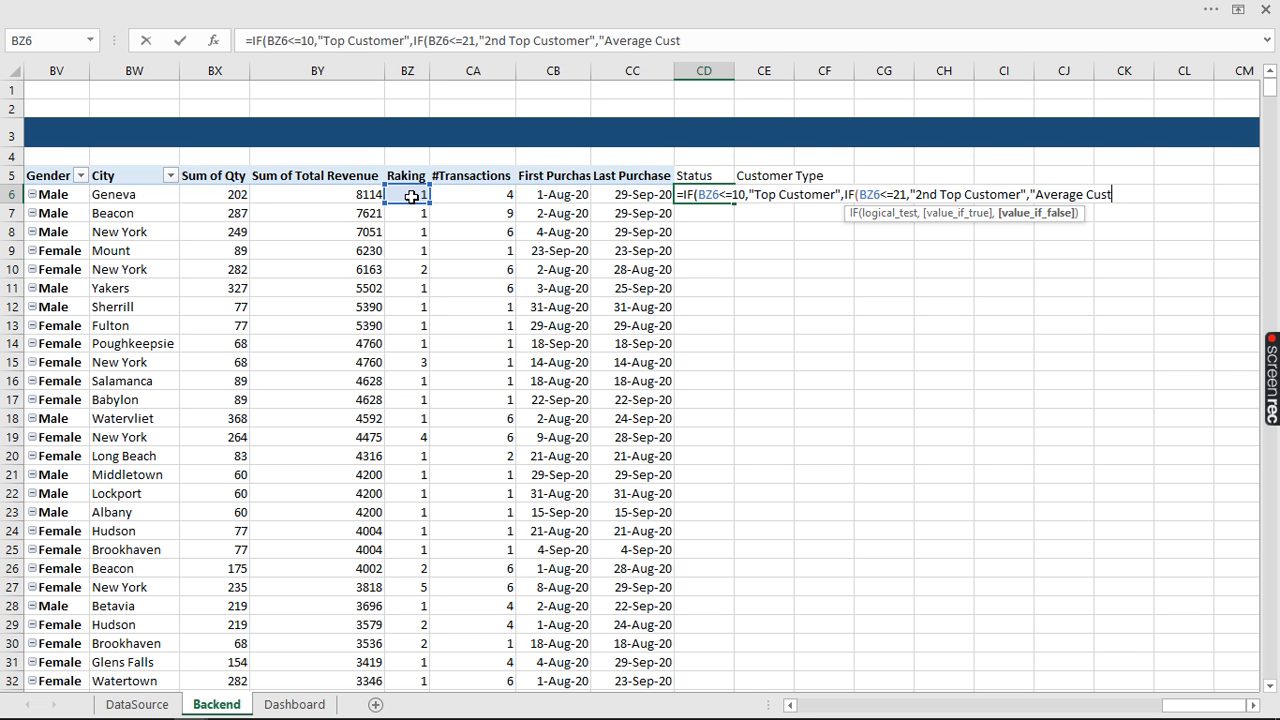
{"action": "type", "text": "o"}
{"action": "key", "text": "BackSpace"}
{"action": "type", "text": "omer\"))"}
{"action": "key", "text": "Return"}
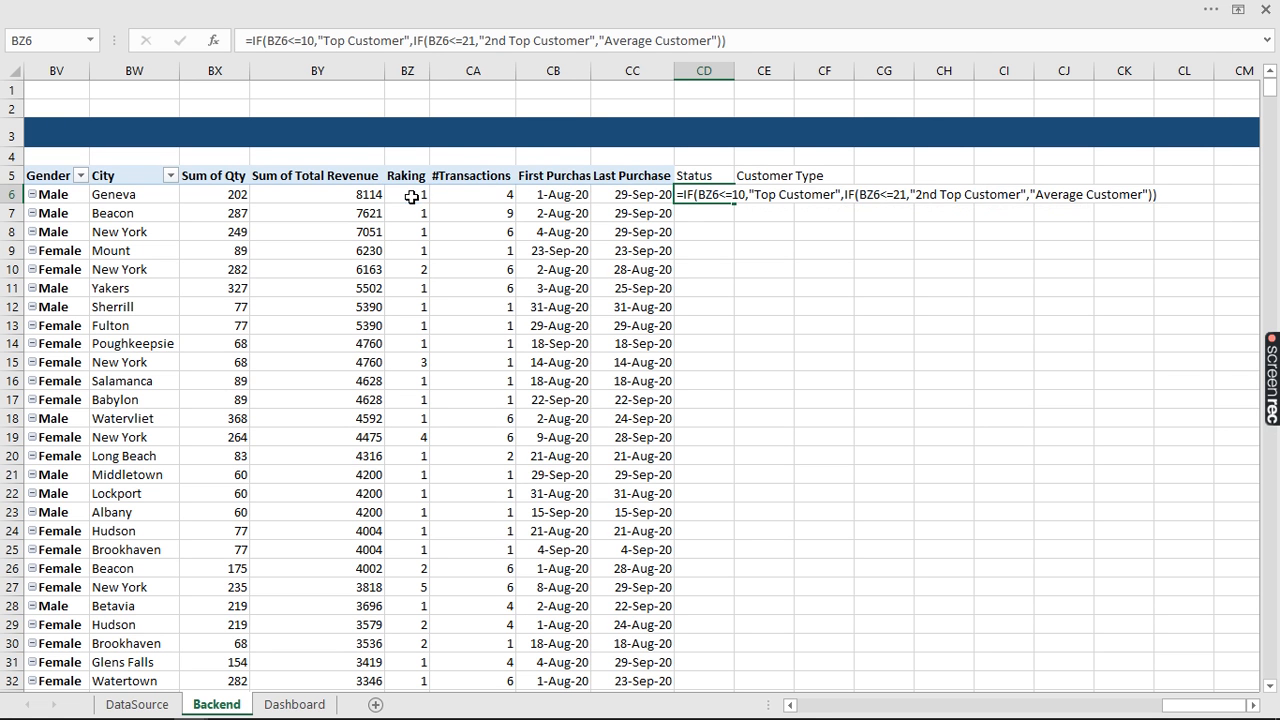
Fill the Status formula from CD6 down all customer rows, check the results, and widen columns CD and CE to fit their text
{"action": "left_click", "coordinate": [708, 197]}
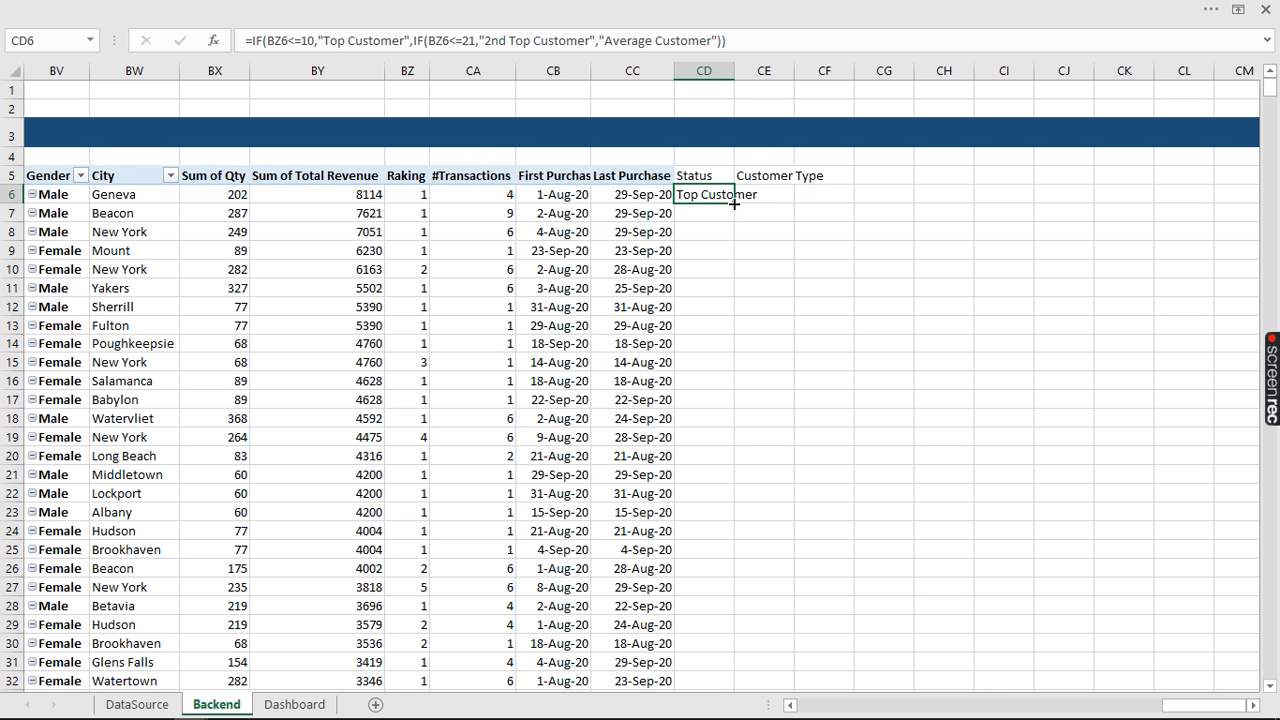
{"action": "double_click", "coordinate": [734, 203]}
{"action": "scroll", "coordinate": [707, 353], "scroll_direction": "down", "scroll_amount": 11}
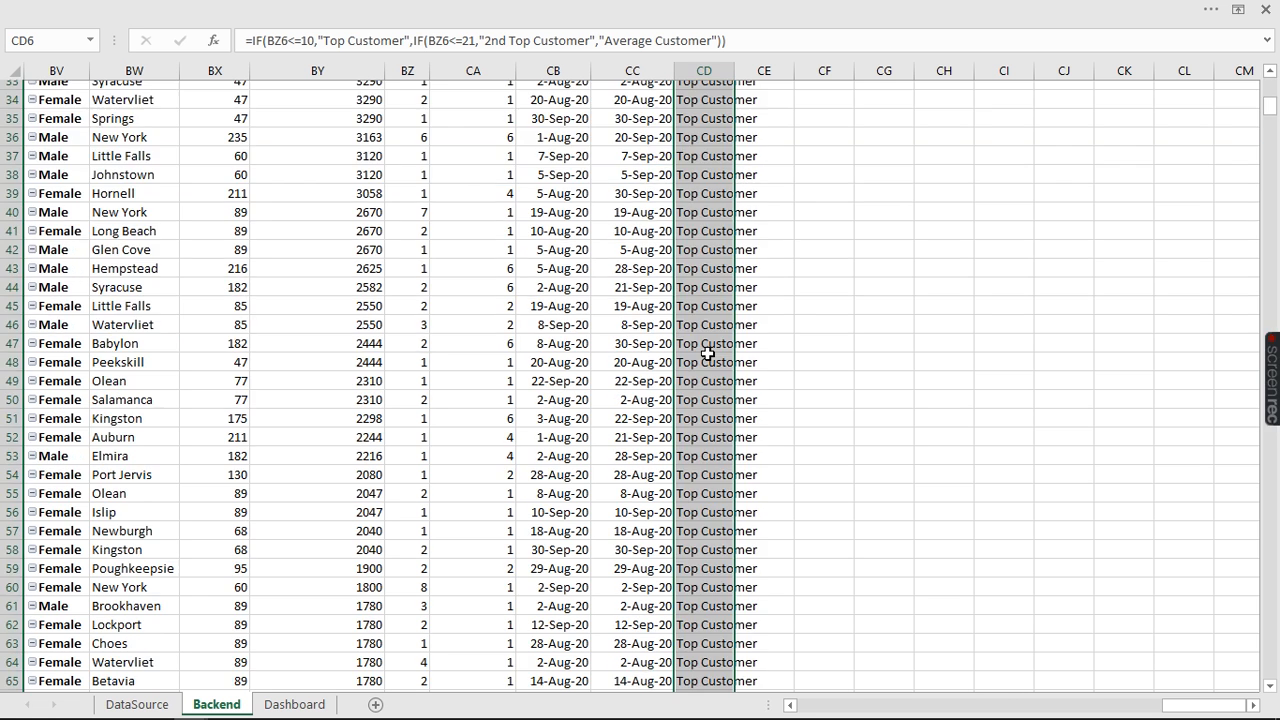
{"action": "scroll", "coordinate": [707, 353], "scroll_direction": "down", "scroll_amount": 20}
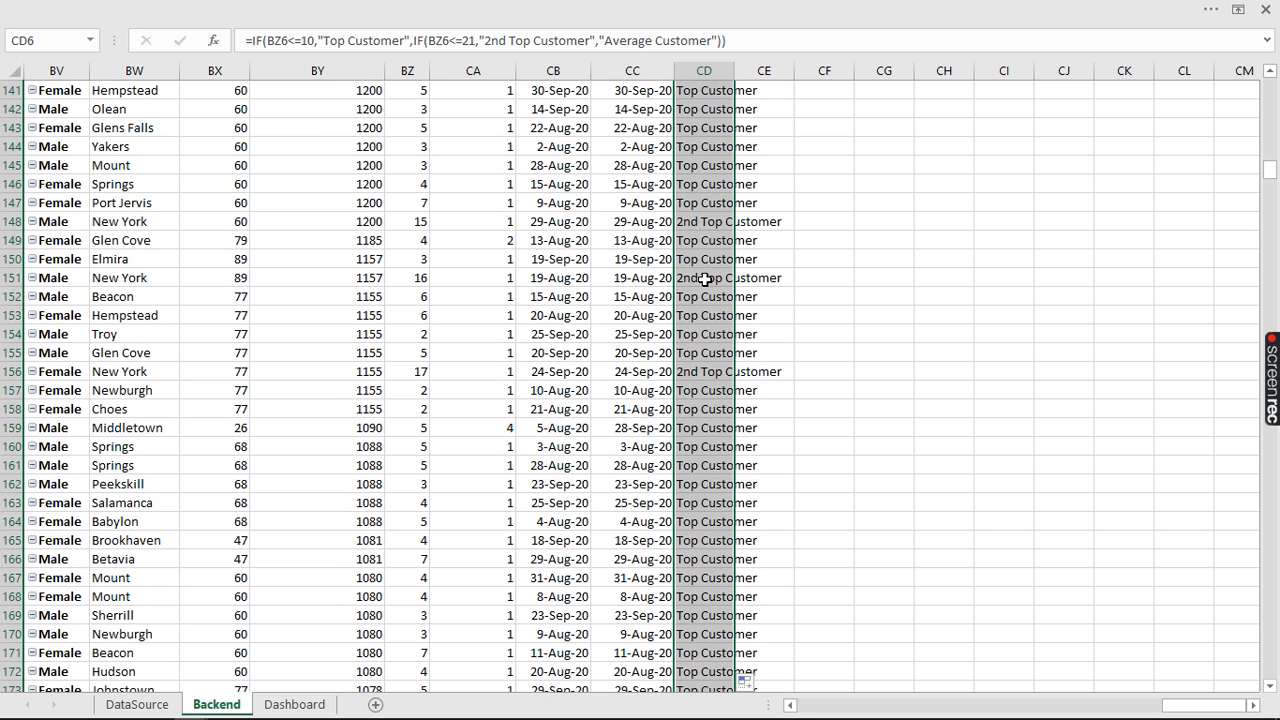
{"action": "left_click", "coordinate": [703, 278]}
{"action": "scroll", "coordinate": [724, 338], "scroll_direction": "down", "scroll_amount": 20}
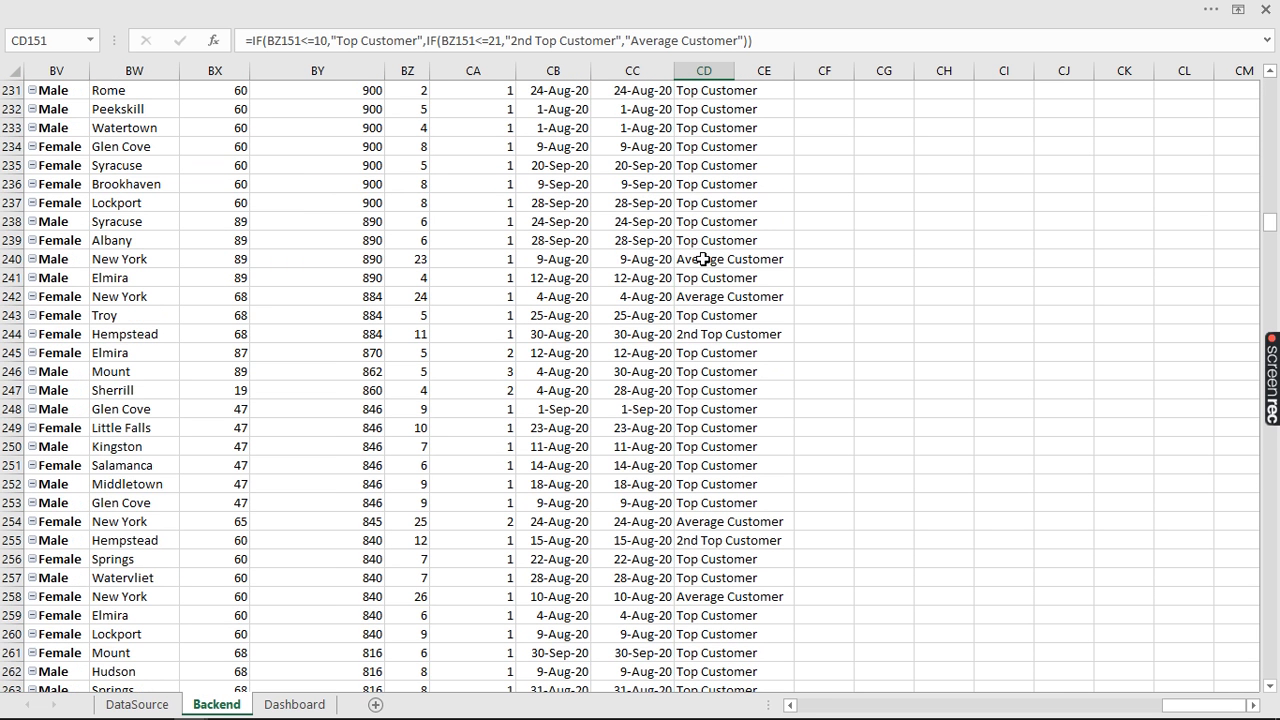
{"action": "left_click", "coordinate": [703, 259]}
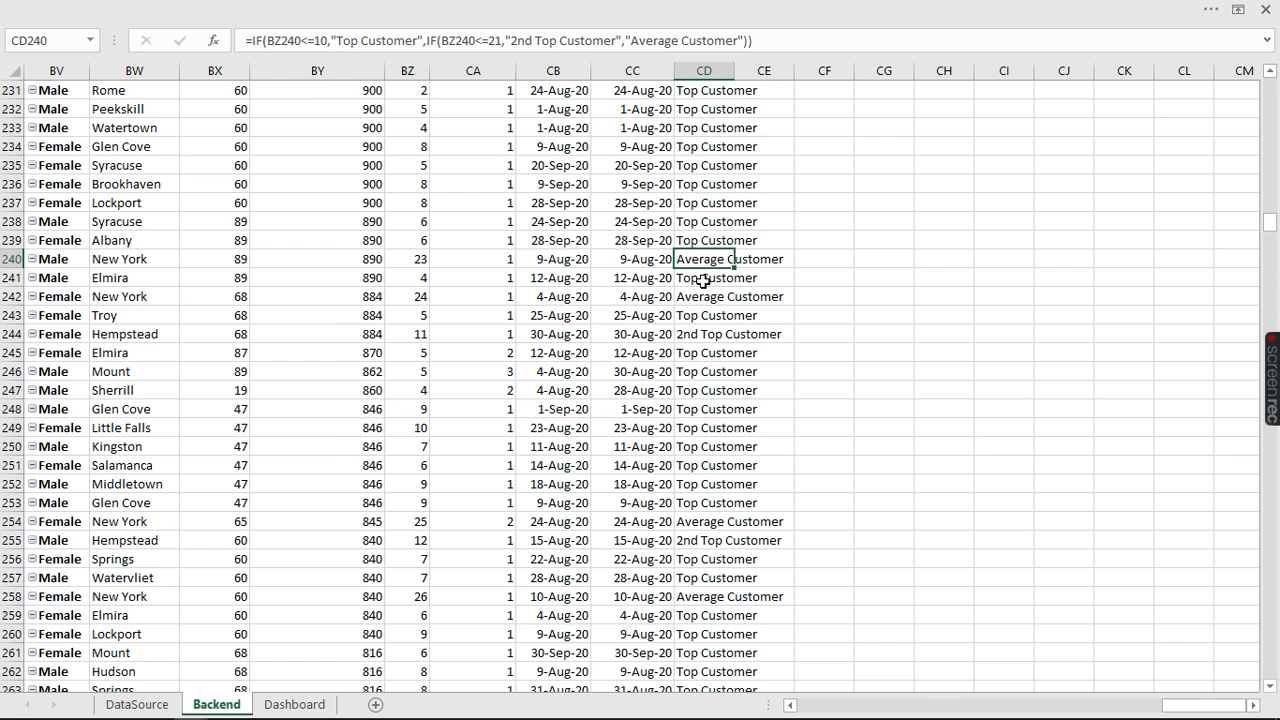
{"action": "scroll", "coordinate": [703, 282], "scroll_direction": "up", "scroll_amount": 20}
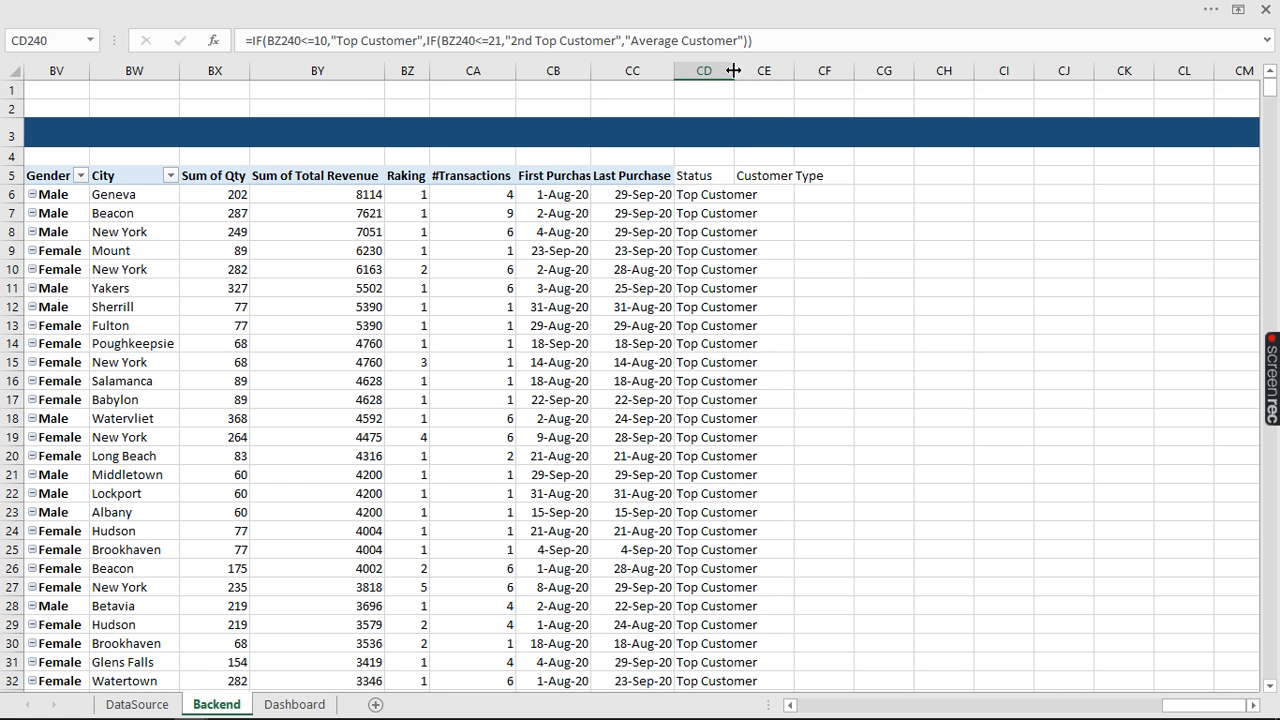
{"action": "left_click_drag", "start_coordinate": [734, 70], "coordinate": [908, 78]}
Enter the Customer Type formula =IF(CB6=CC6,"One-Time Customer","Repeated Customer") in CE6
{"action": "left_click", "coordinate": [821, 194]}
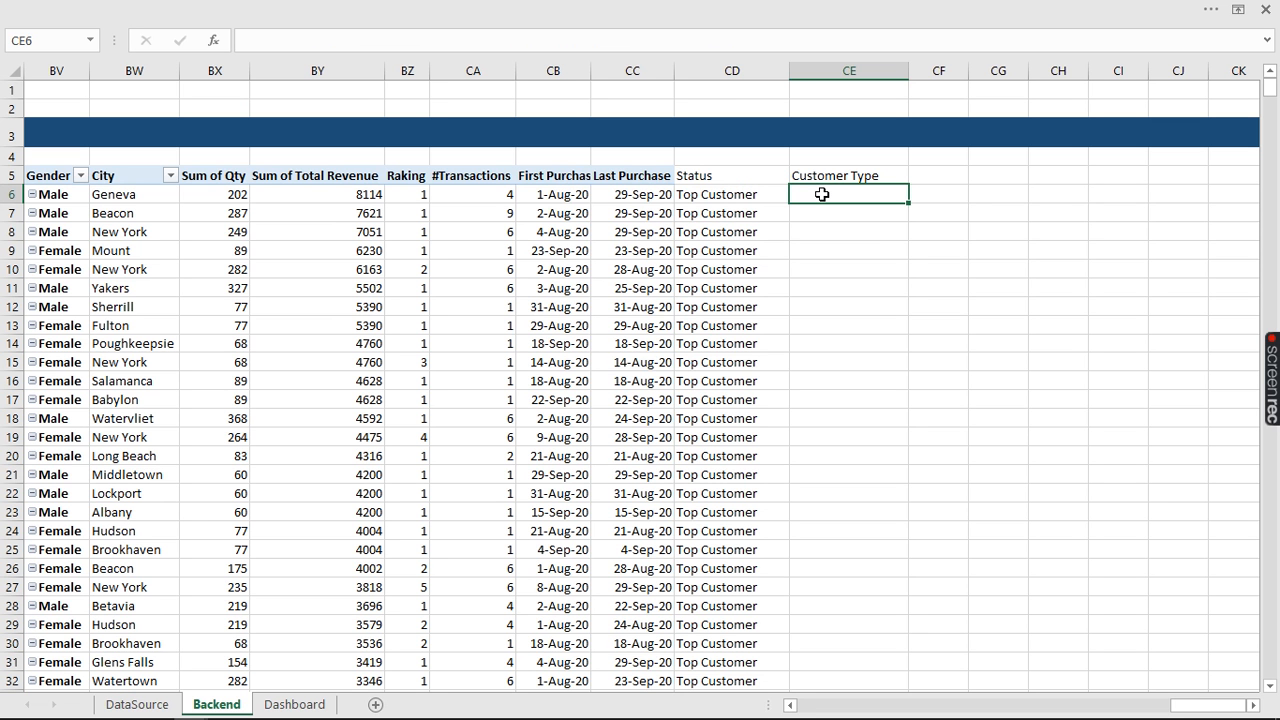
{"action": "type", "text": "=if"}
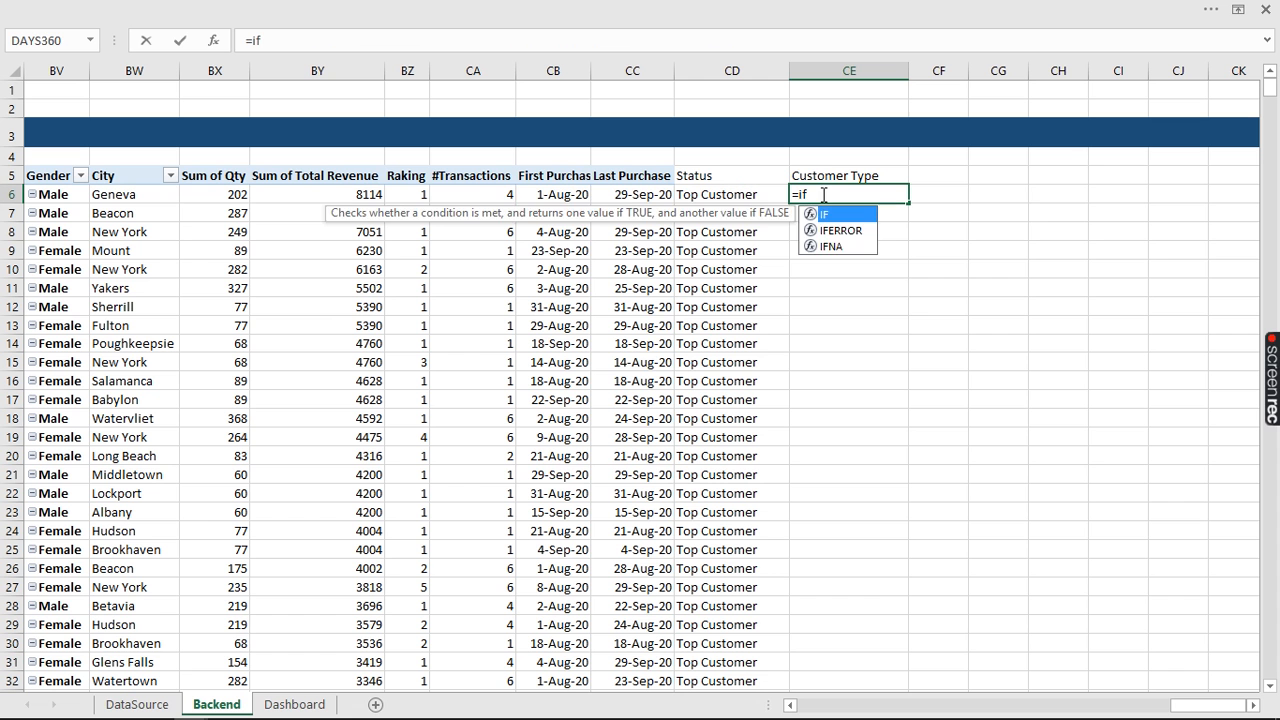
{"action": "key", "text": "Tab"}
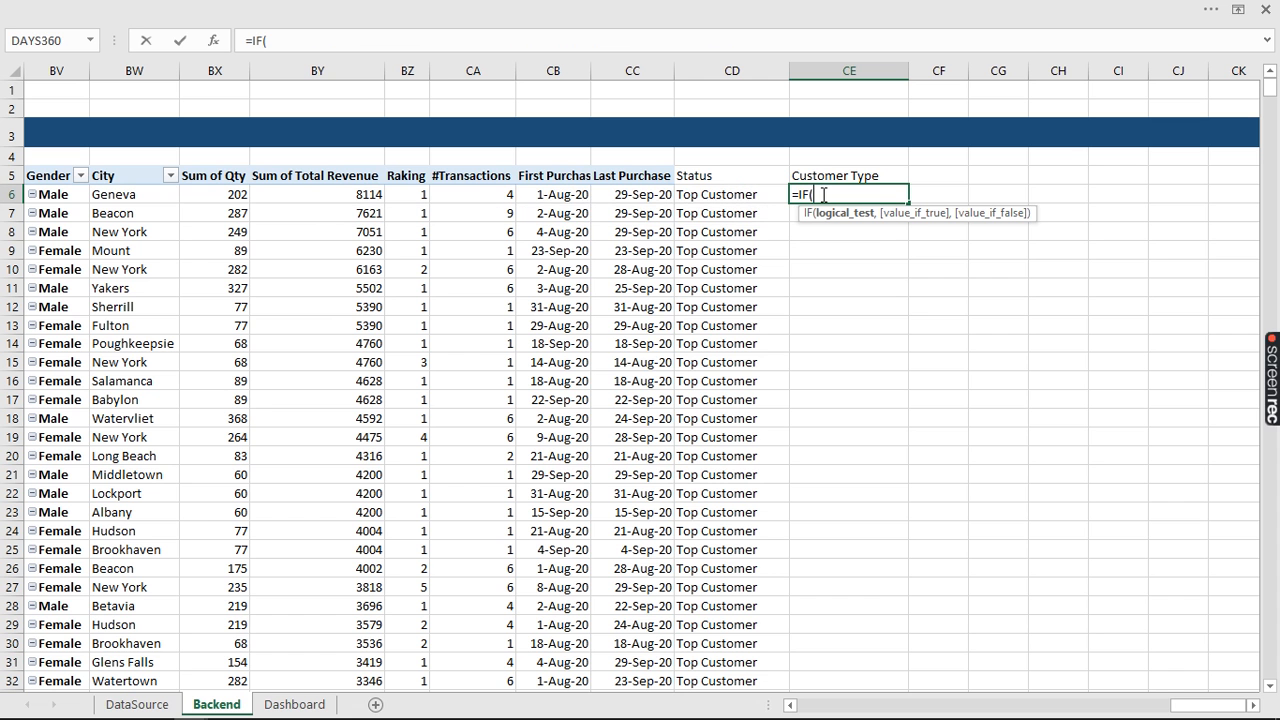
{"action": "left_click", "coordinate": [555, 196]}
{"action": "type", "text": "="}
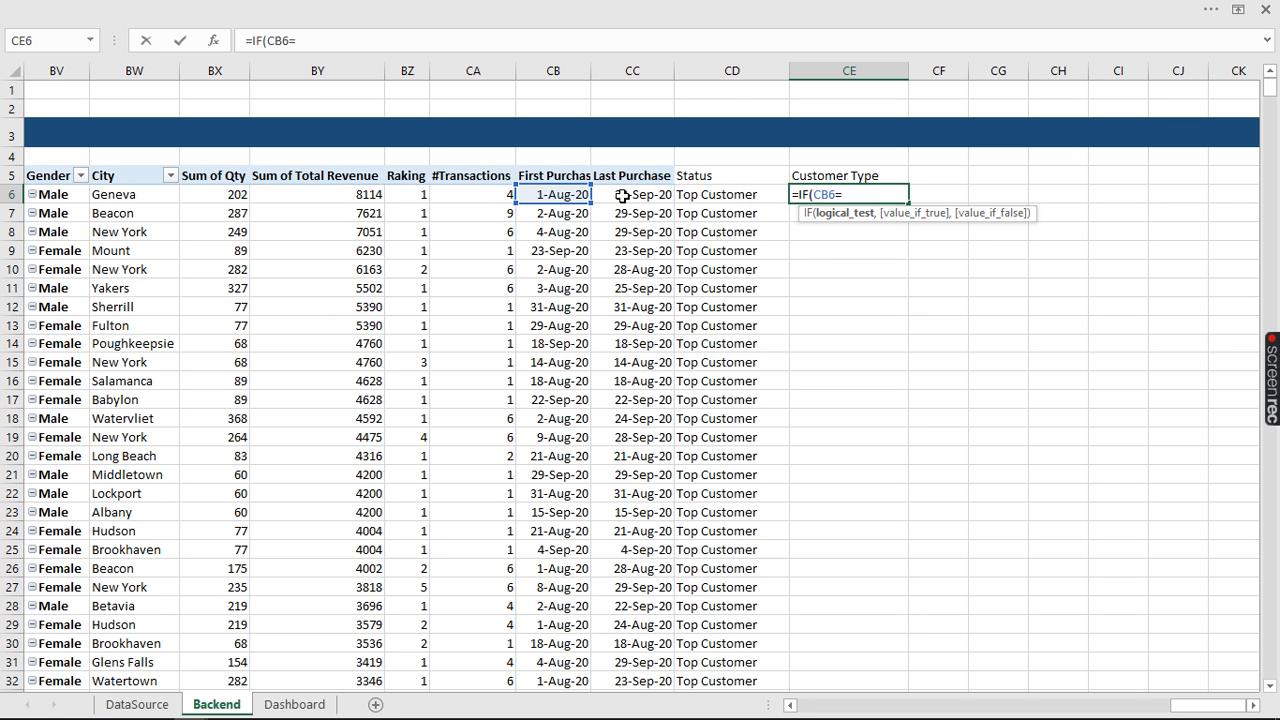
{"action": "left_click", "coordinate": [623, 196]}
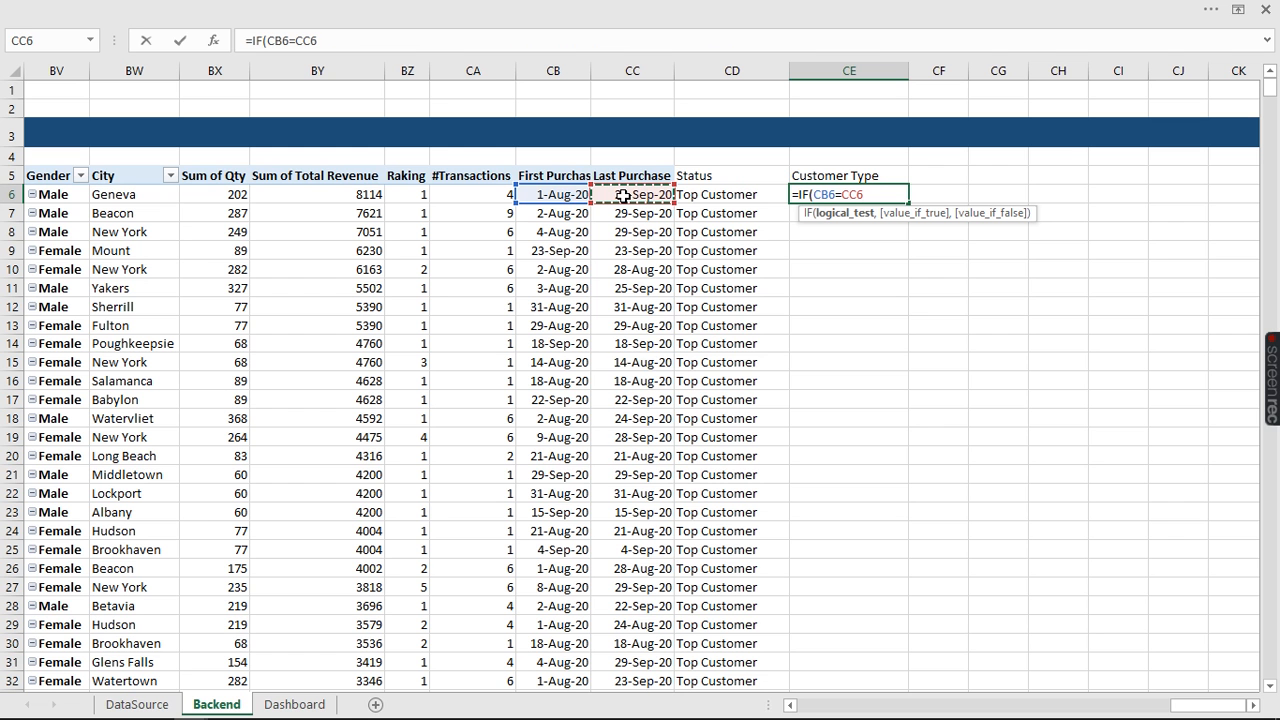
{"action": "type", "text": ","}
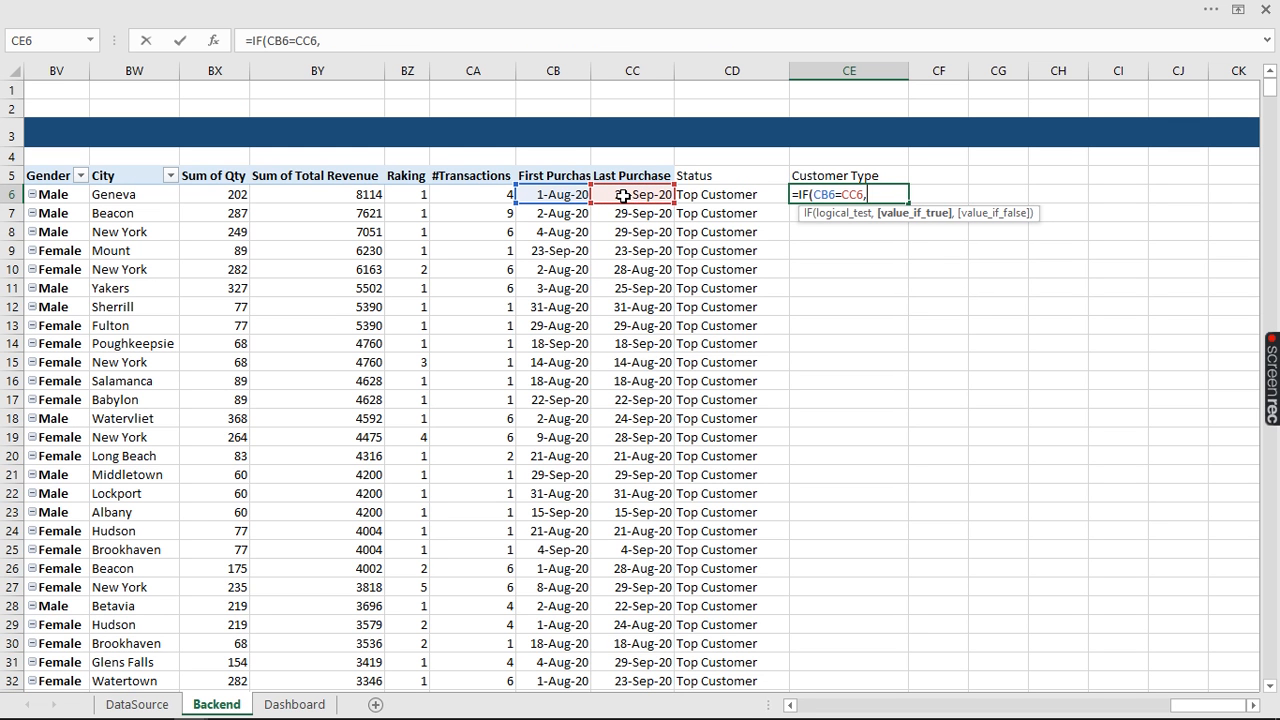
{"action": "type", "text": "\"One="}
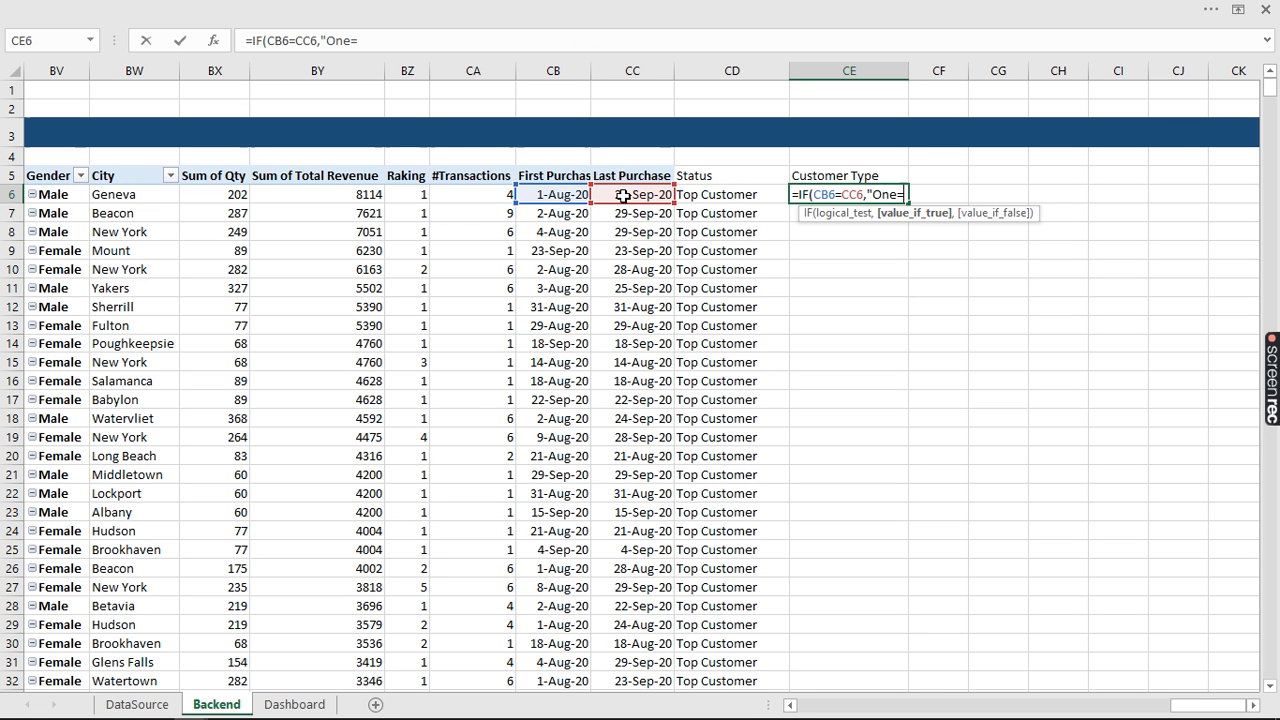
{"action": "key", "text": "BackSpace"}
{"action": "type", "text": "-"}
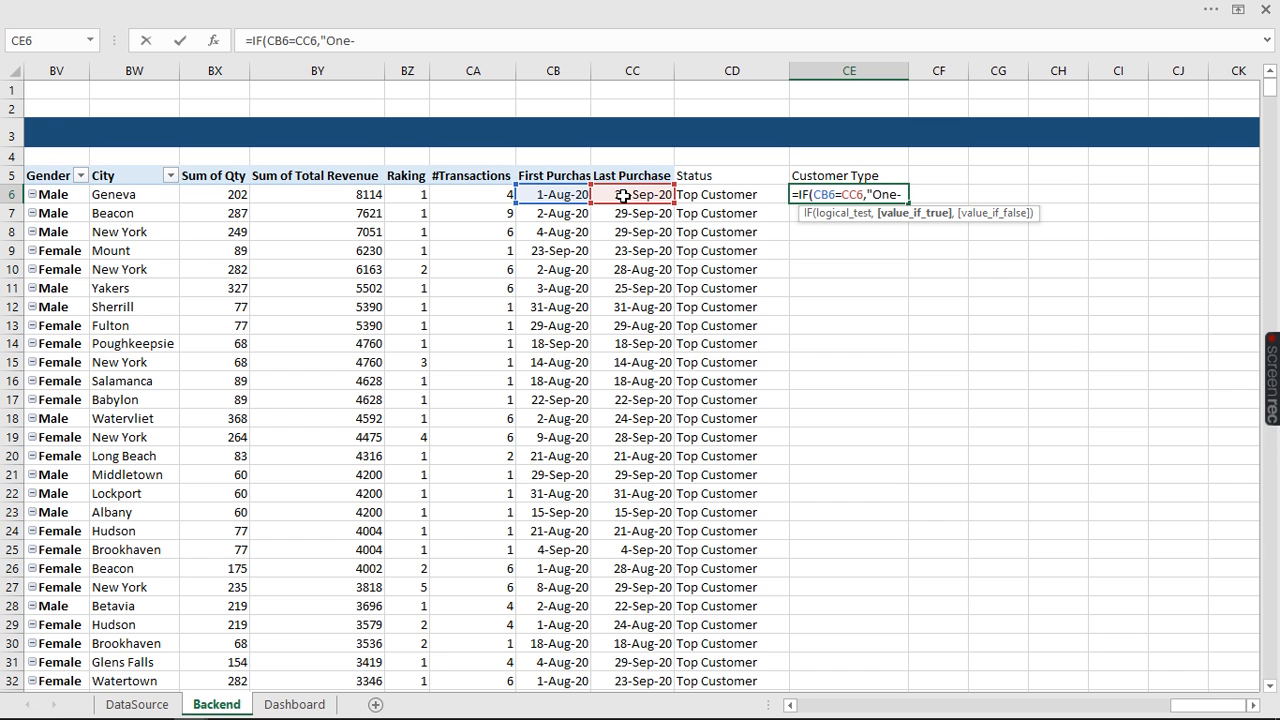
{"action": "type", "text": "Time Cus"}
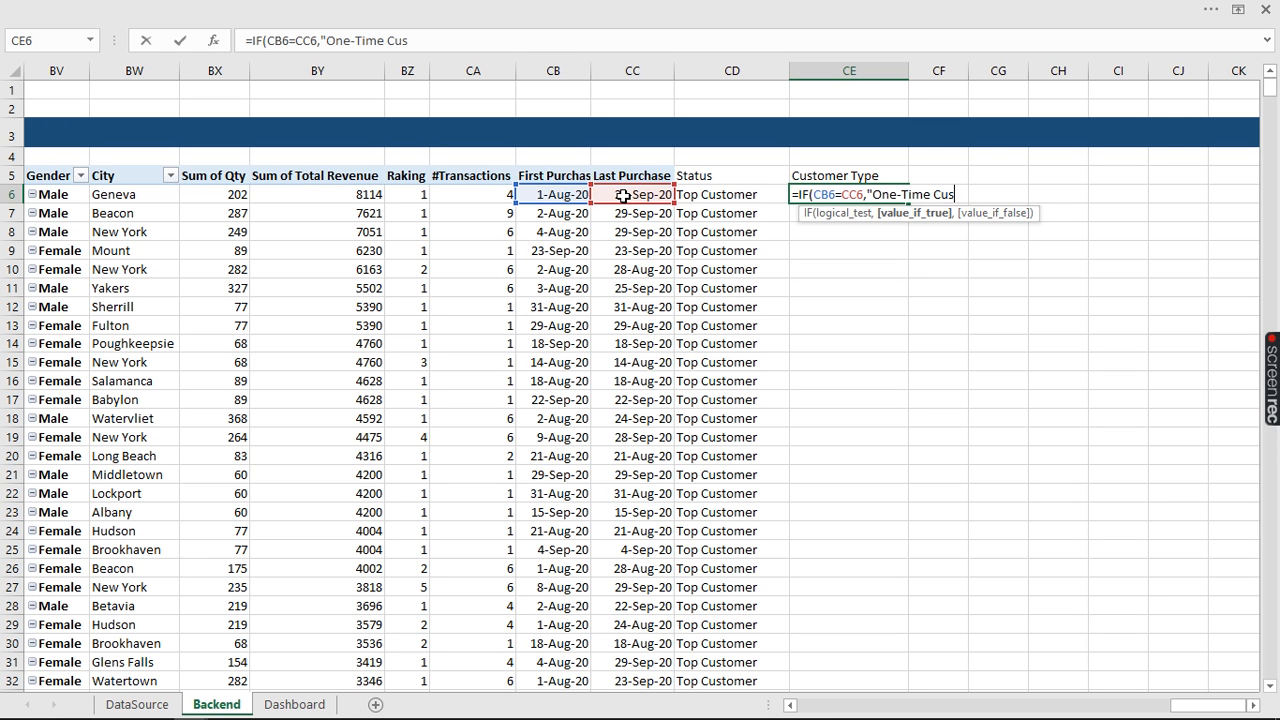
{"action": "type", "text": "tom"}
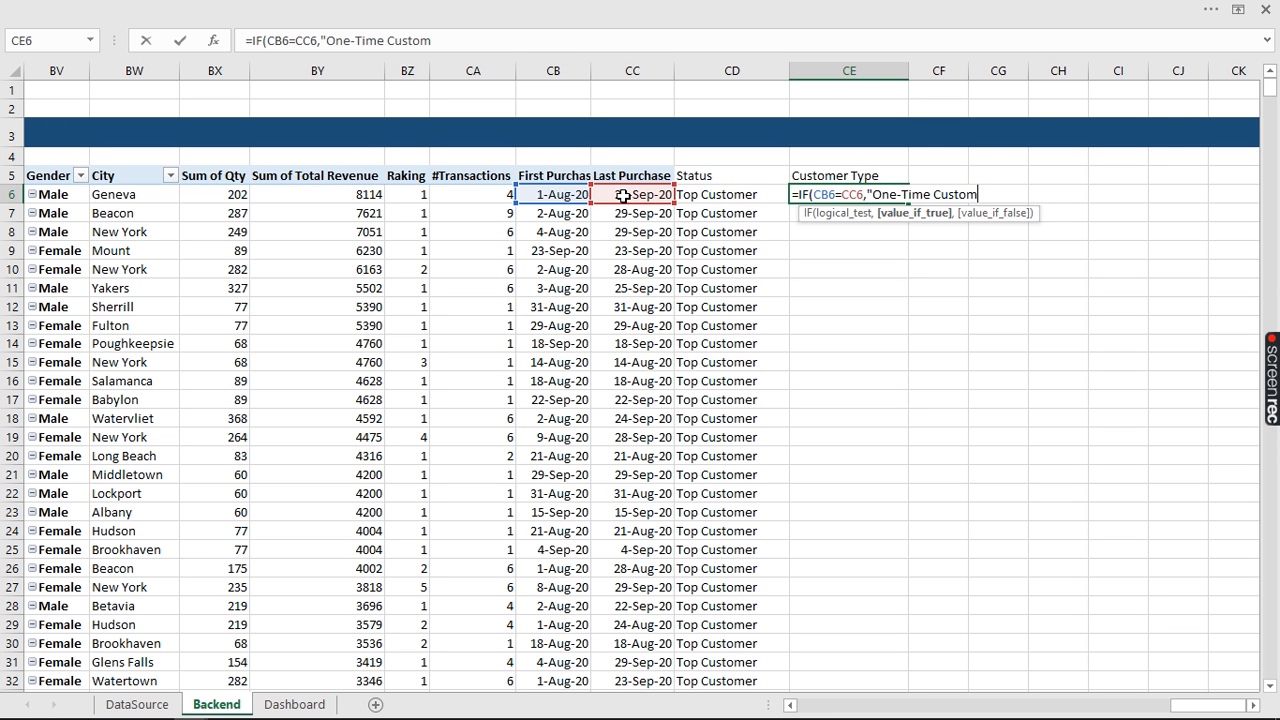
{"action": "type", "text": "er\","}
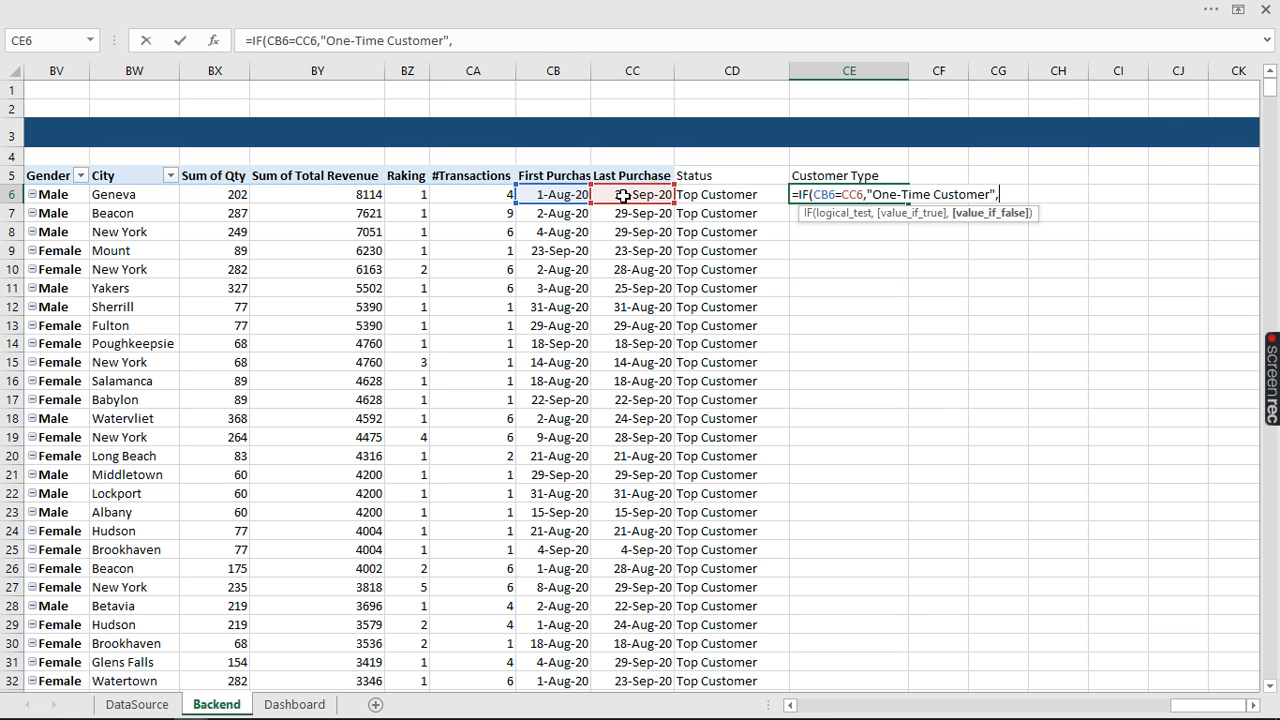
{"action": "type", "text": "\"R"}
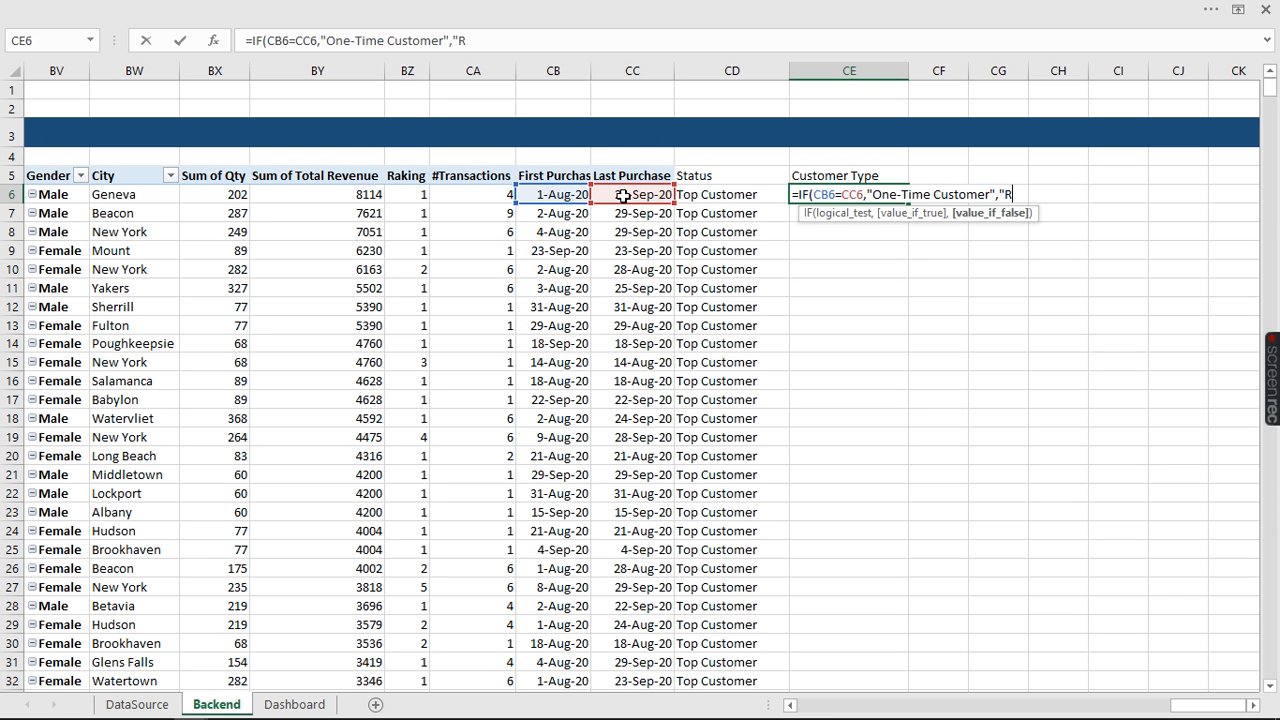
{"action": "type", "text": "epeat"}
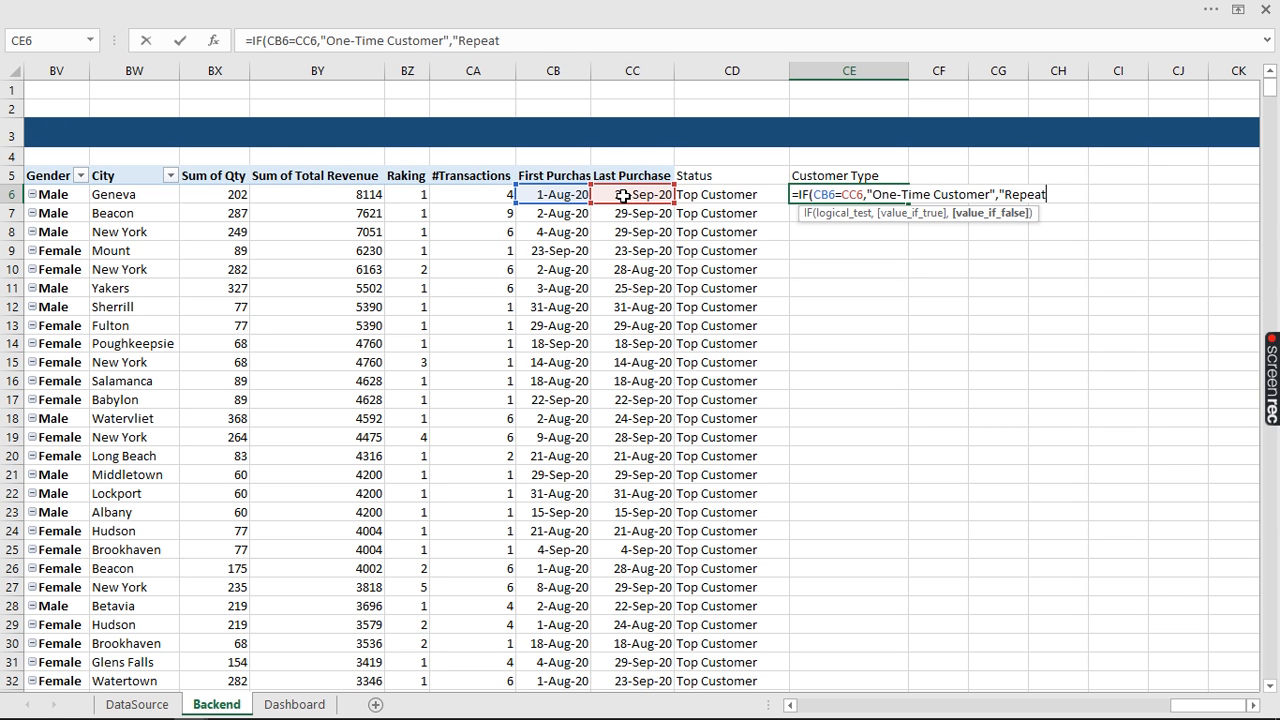
{"action": "type", "text": "ed Customer"}
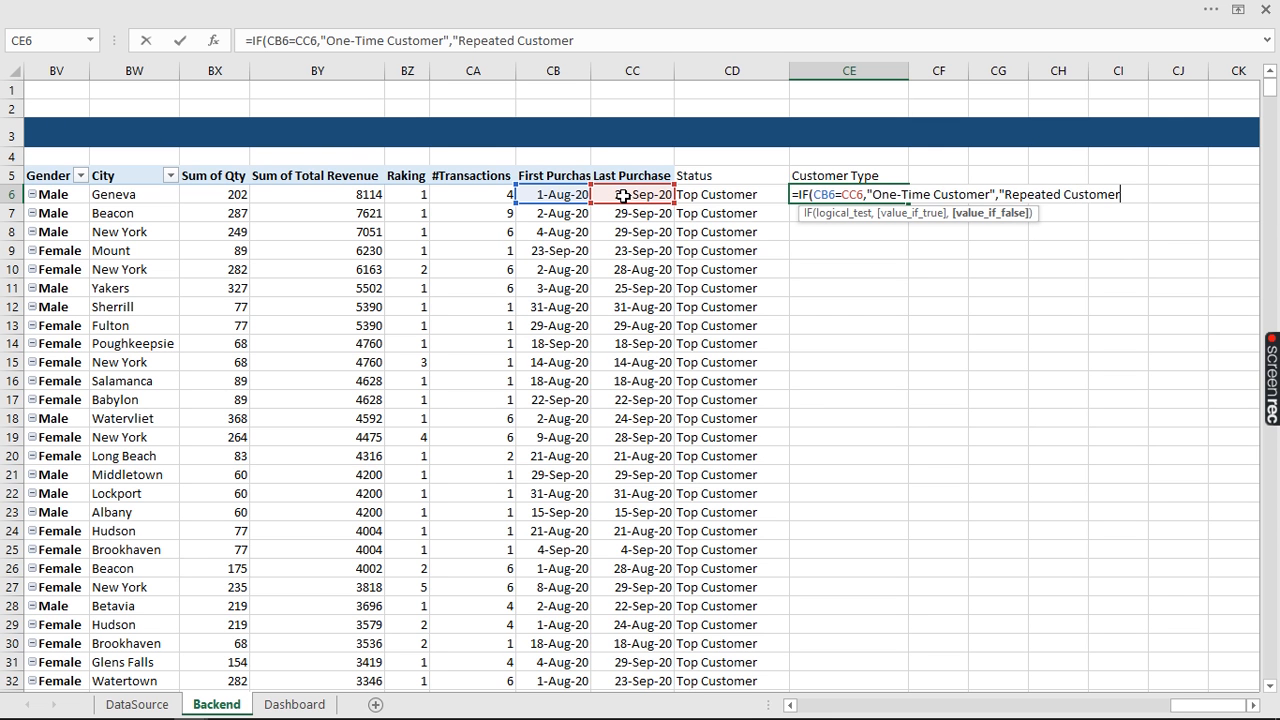
{"action": "type", "text": "\")"}
{"action": "key", "text": "Return"}
Fill the Customer Type formula from CE6 down all customer rows
{"action": "left_click", "coordinate": [870, 195]}
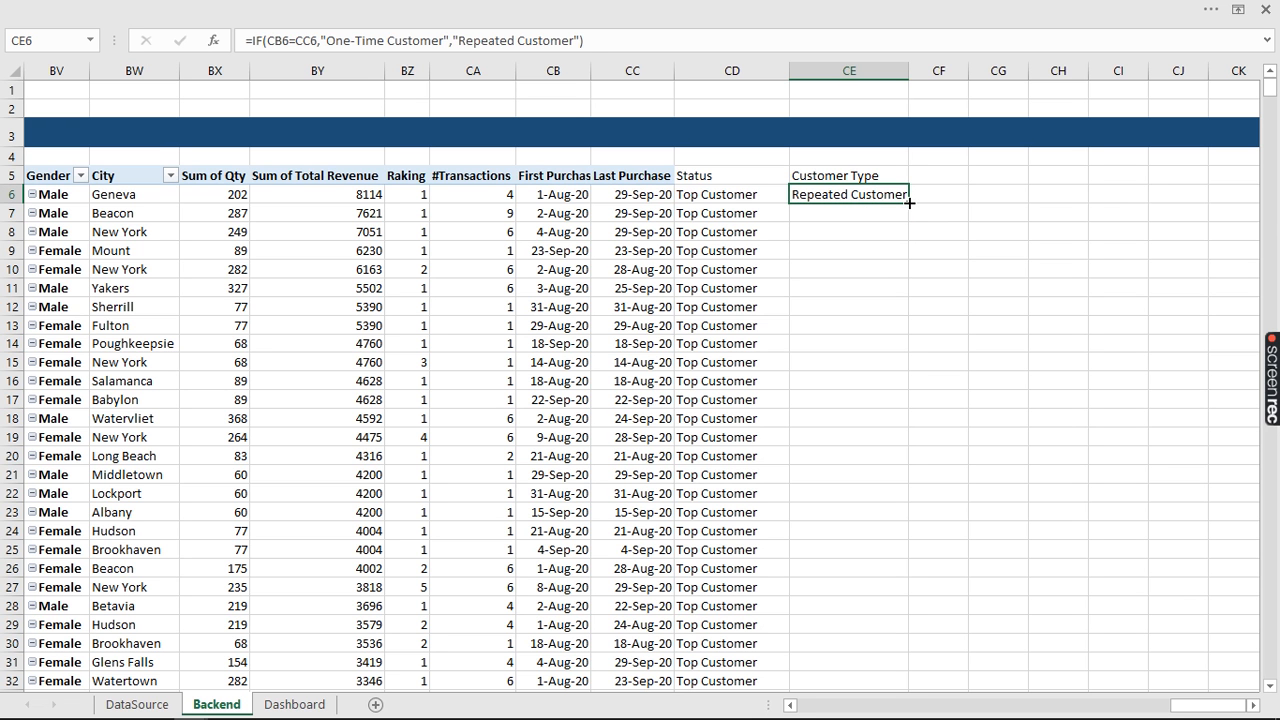
{"action": "double_click", "coordinate": [909, 203]}
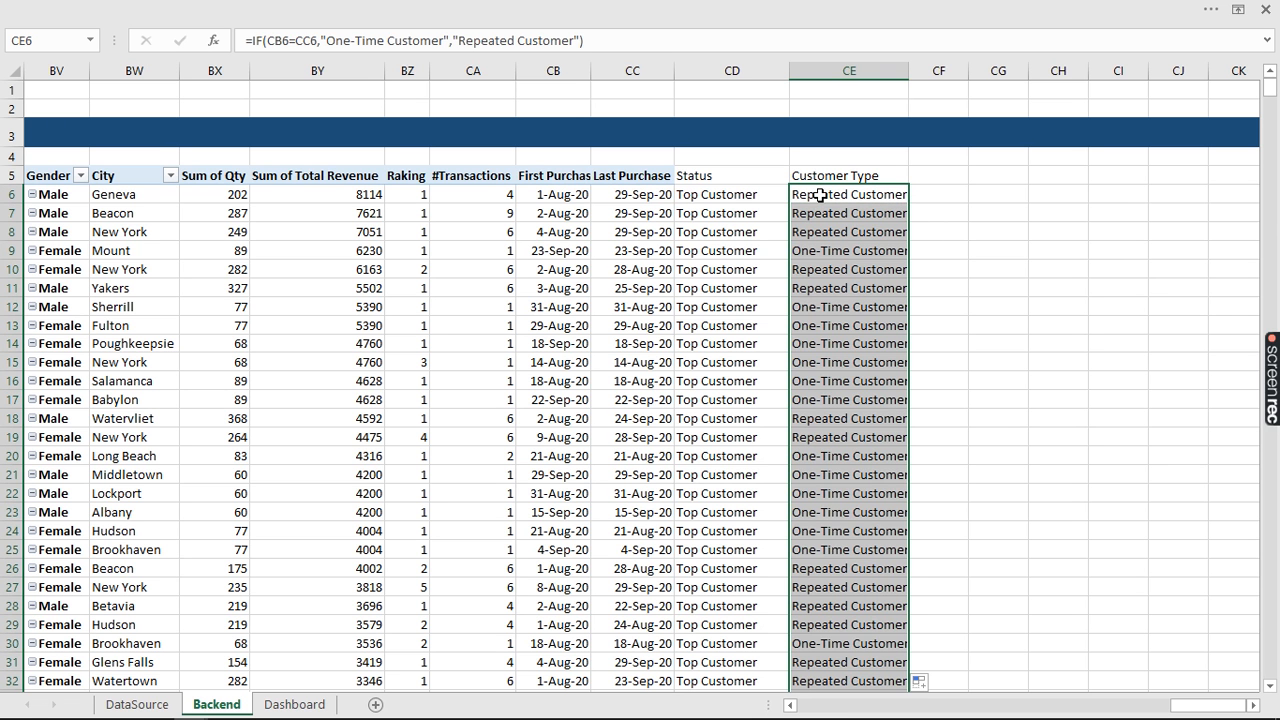
{"action": "left_click_drag", "start_coordinate": [820, 195], "coordinate": [800, 228]}
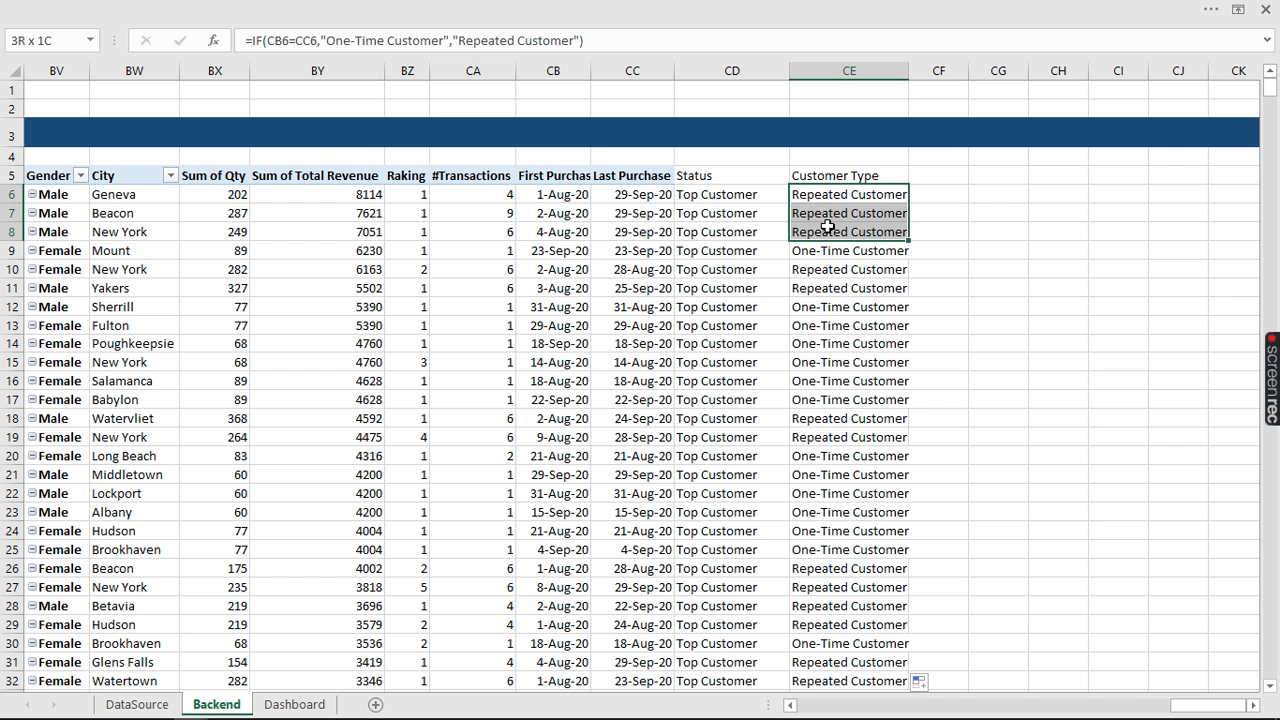
Compare the First Purchase, Last Purchase and #Transactions values with the Customer Type results in rows 6 and 9
{"action": "left_click", "coordinate": [548, 198]}
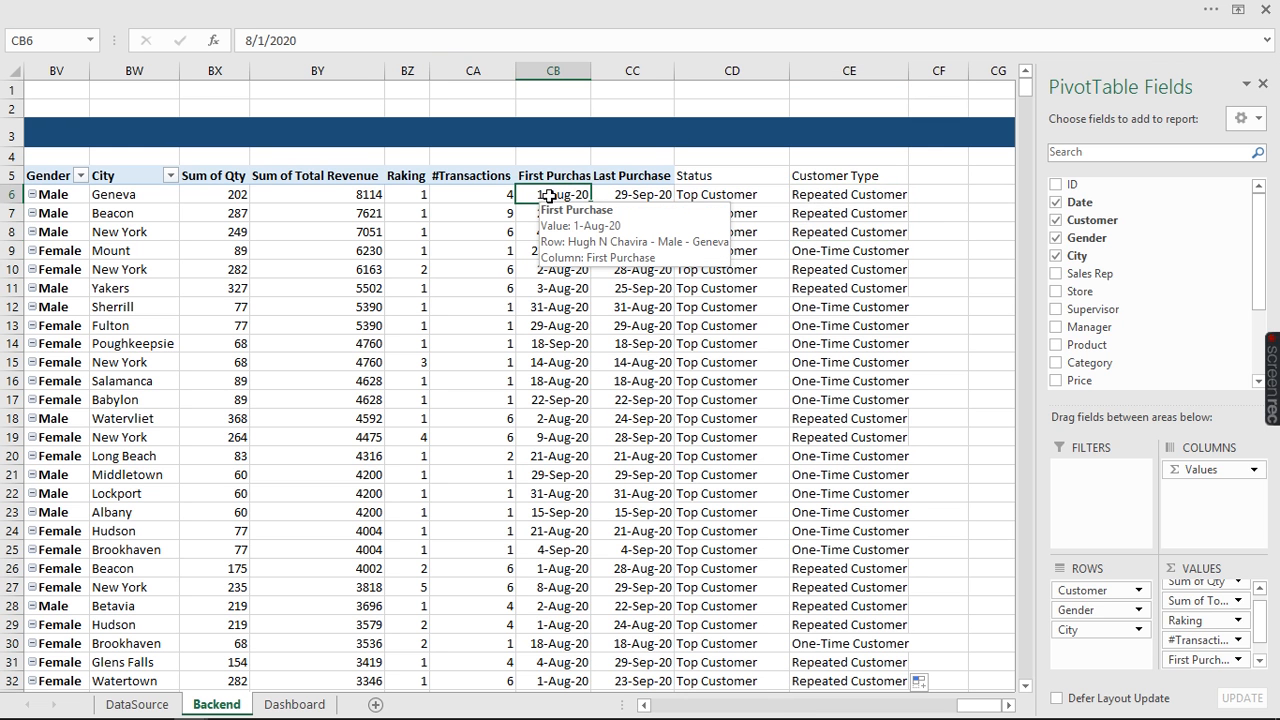
{"action": "left_click", "coordinate": [638, 196]}
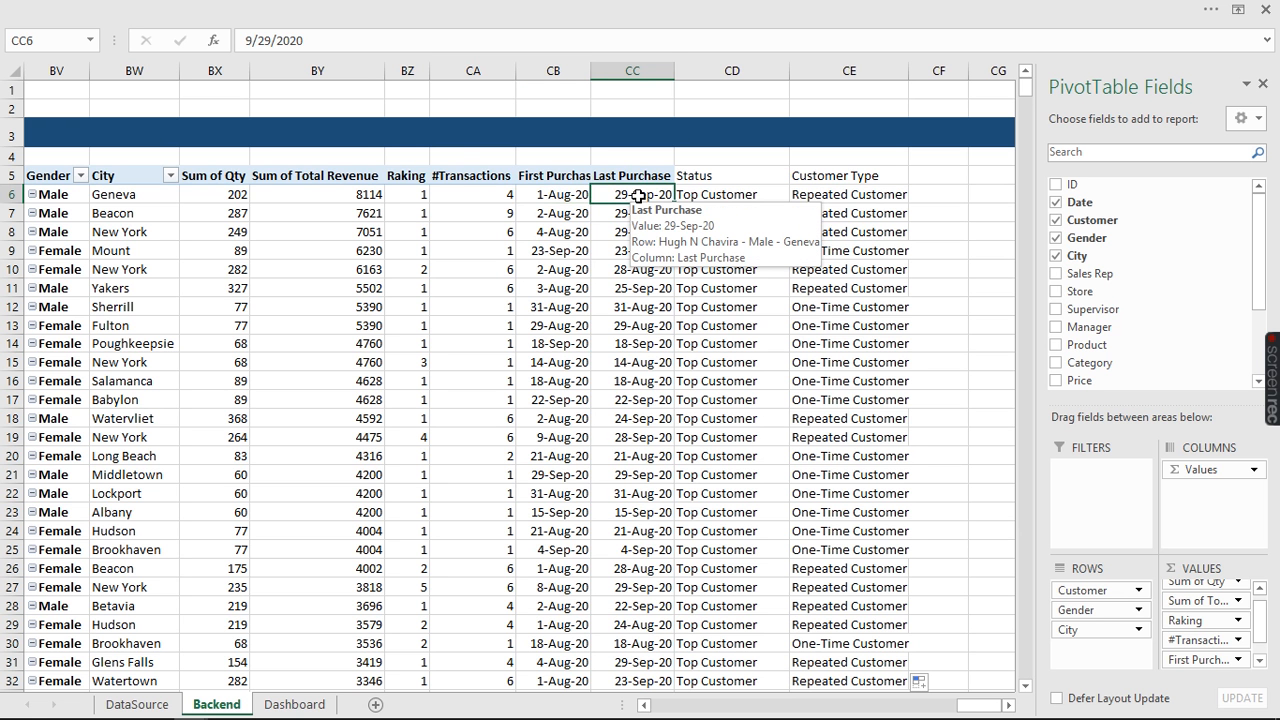
{"action": "left_click", "coordinate": [562, 194]}
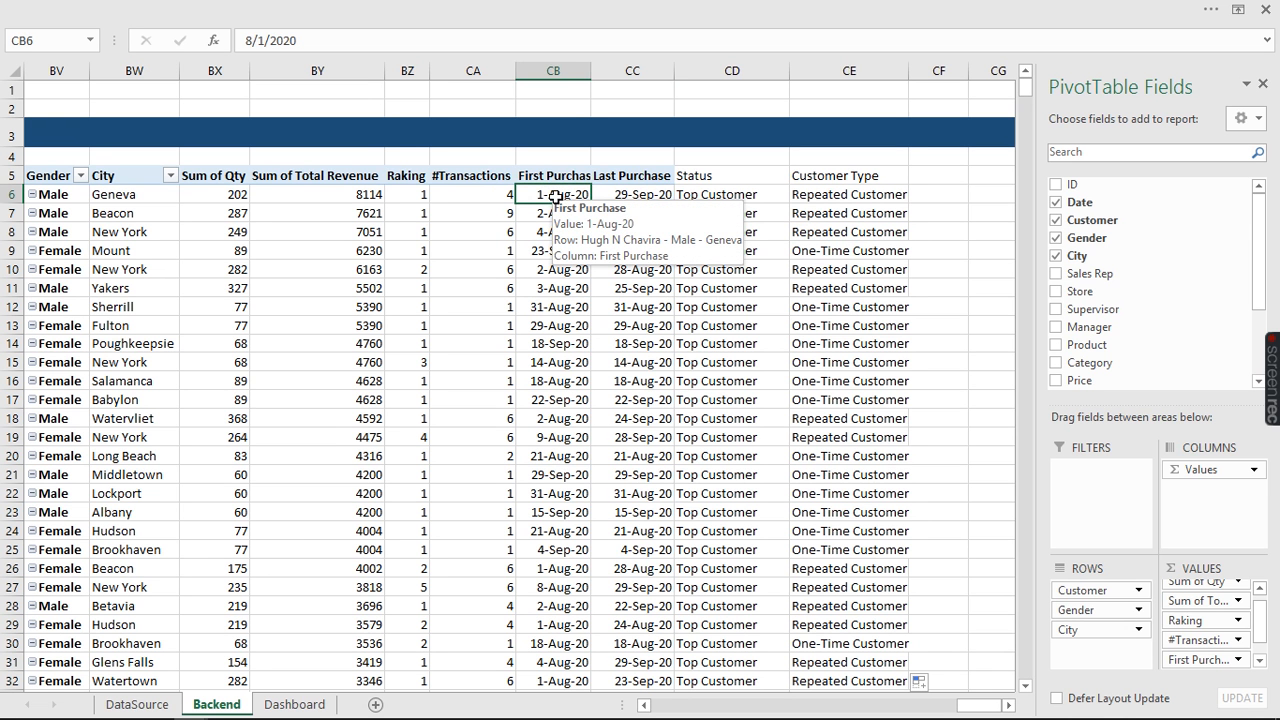
{"action": "left_click", "coordinate": [640, 196]}
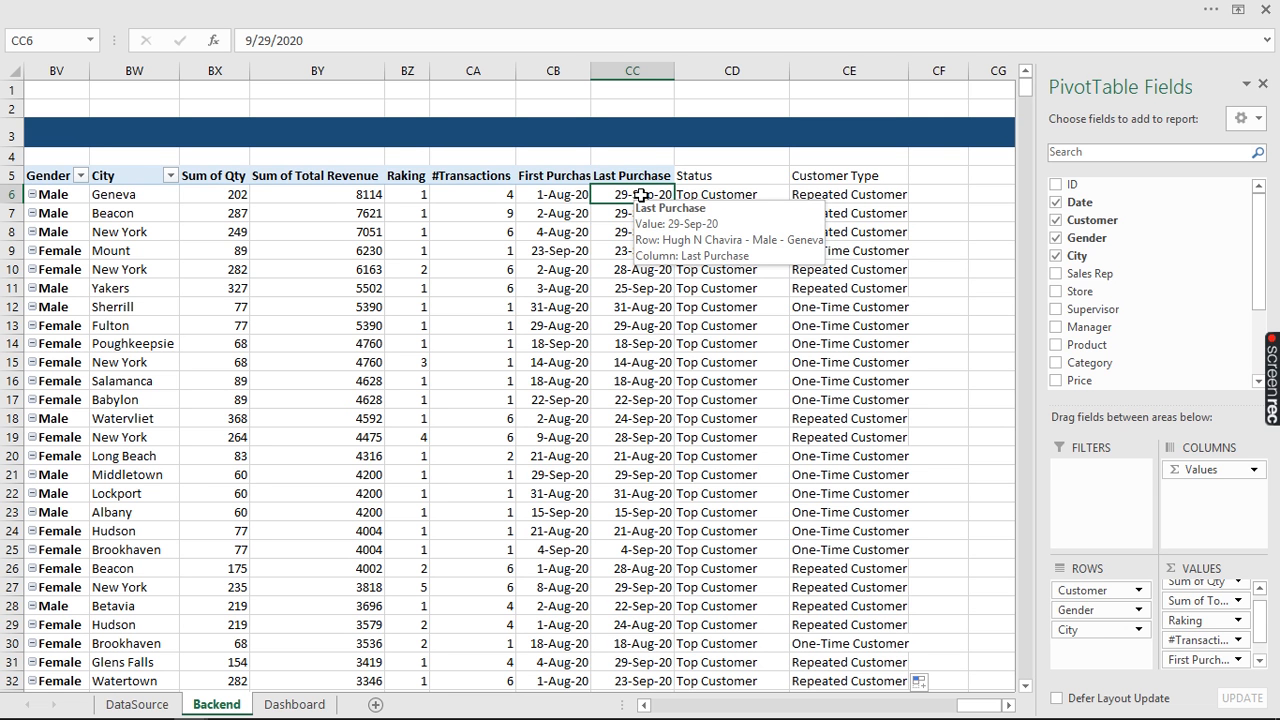
{"action": "left_click", "coordinate": [569, 193]}
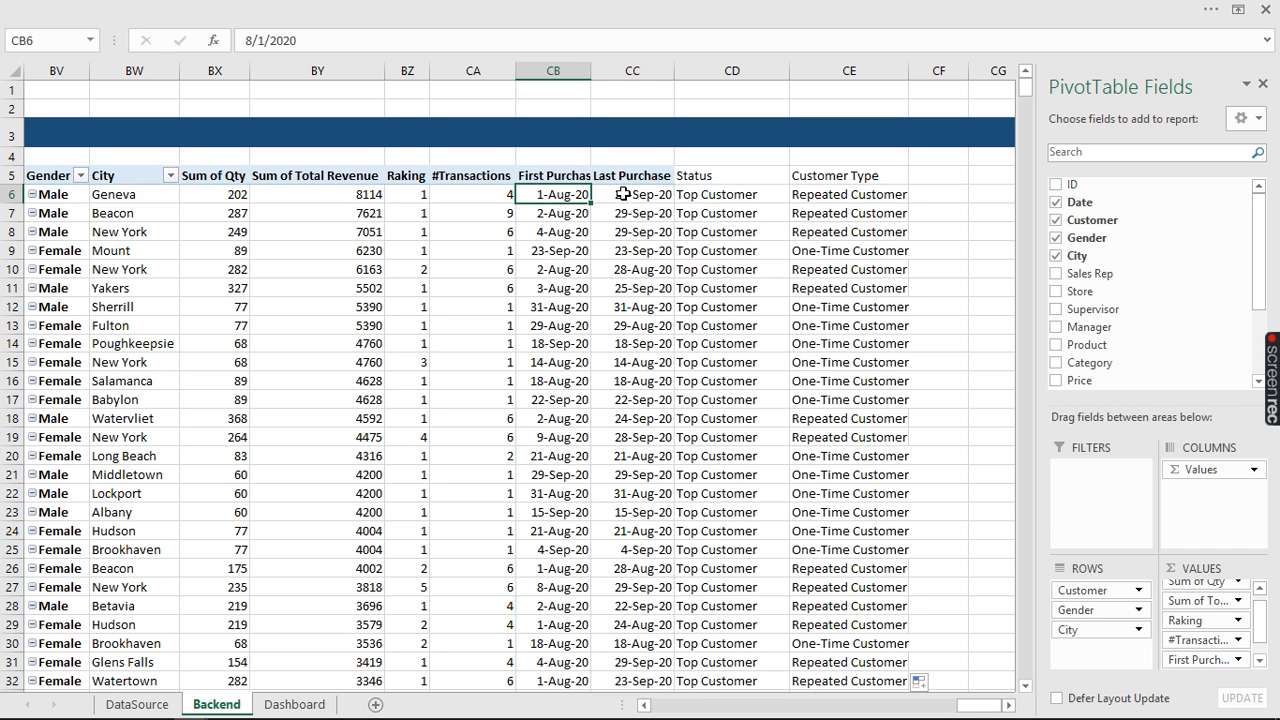
{"action": "left_click", "coordinate": [620, 194]}
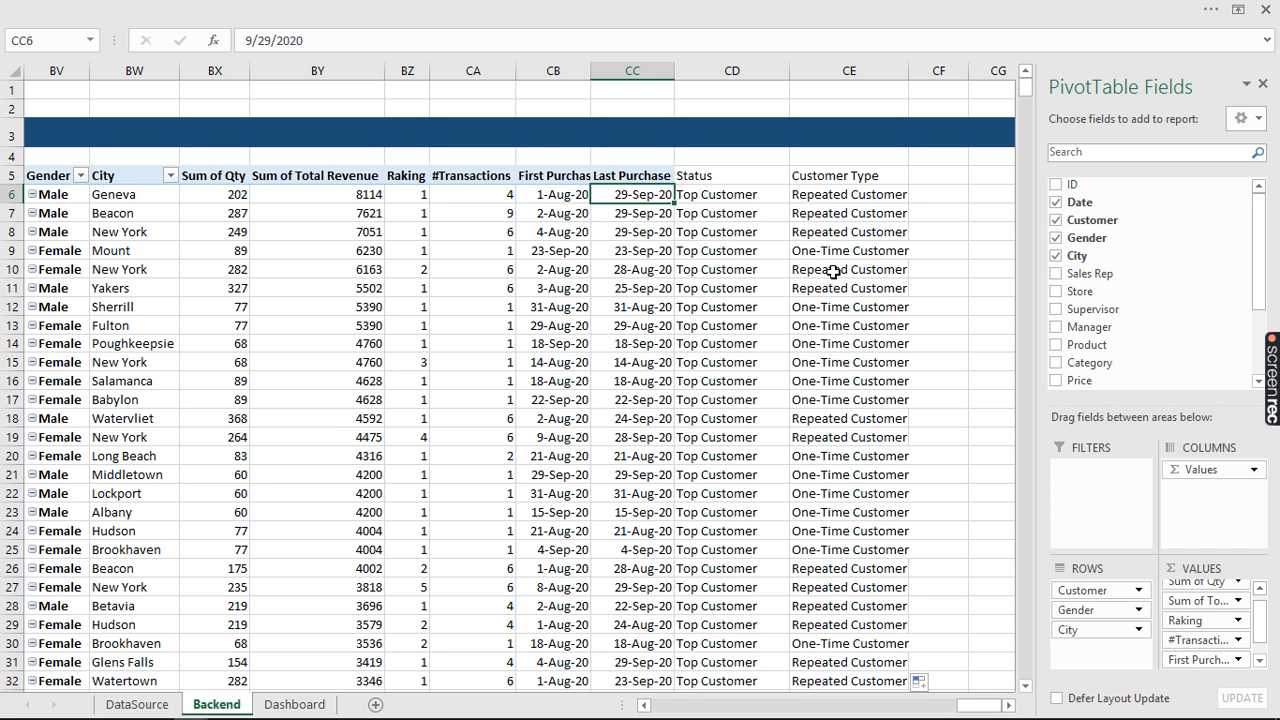
{"action": "left_click_drag", "start_coordinate": [826, 251], "coordinate": [555, 252]}
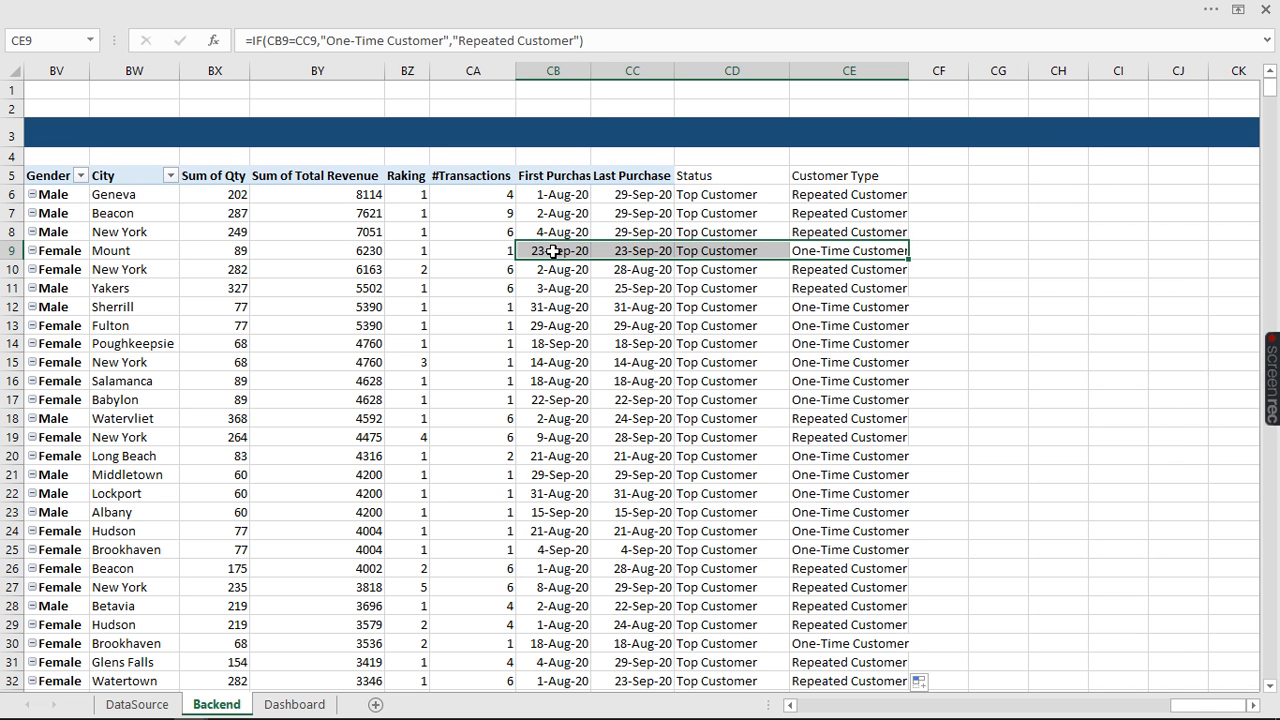
{"action": "left_click", "coordinate": [506, 251]}
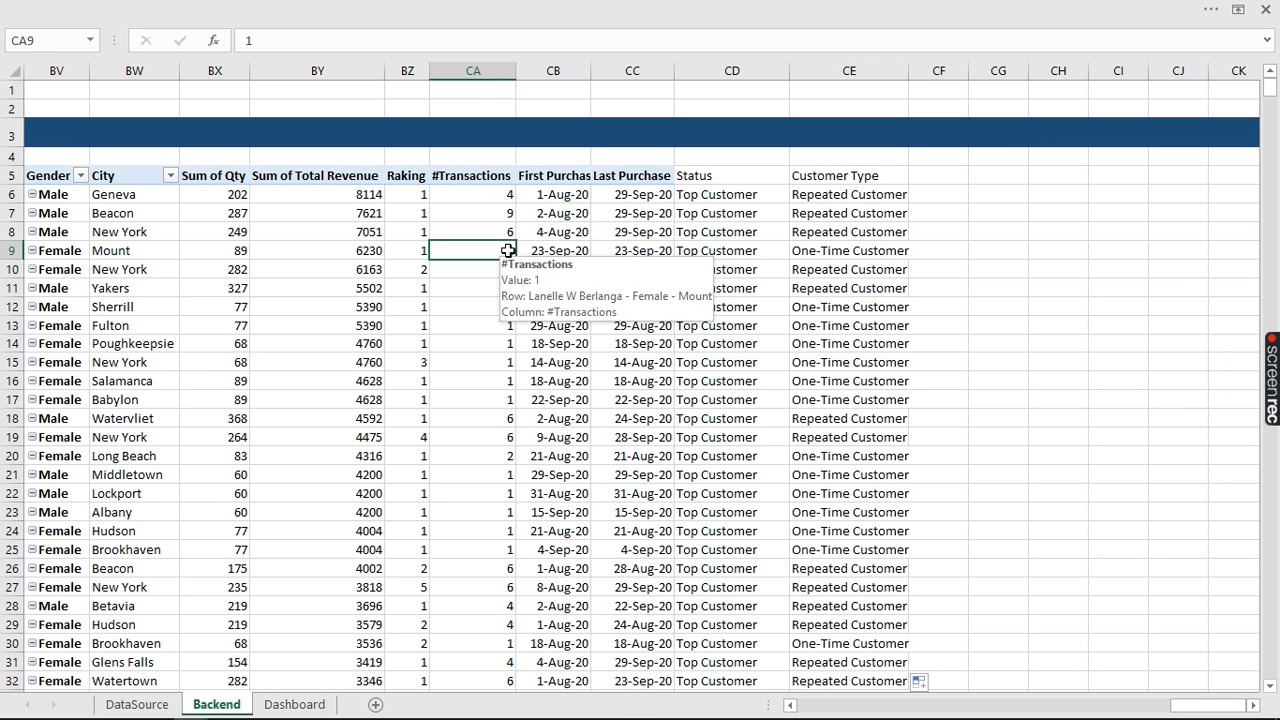
{"action": "left_click_drag", "start_coordinate": [565, 252], "coordinate": [627, 251]}
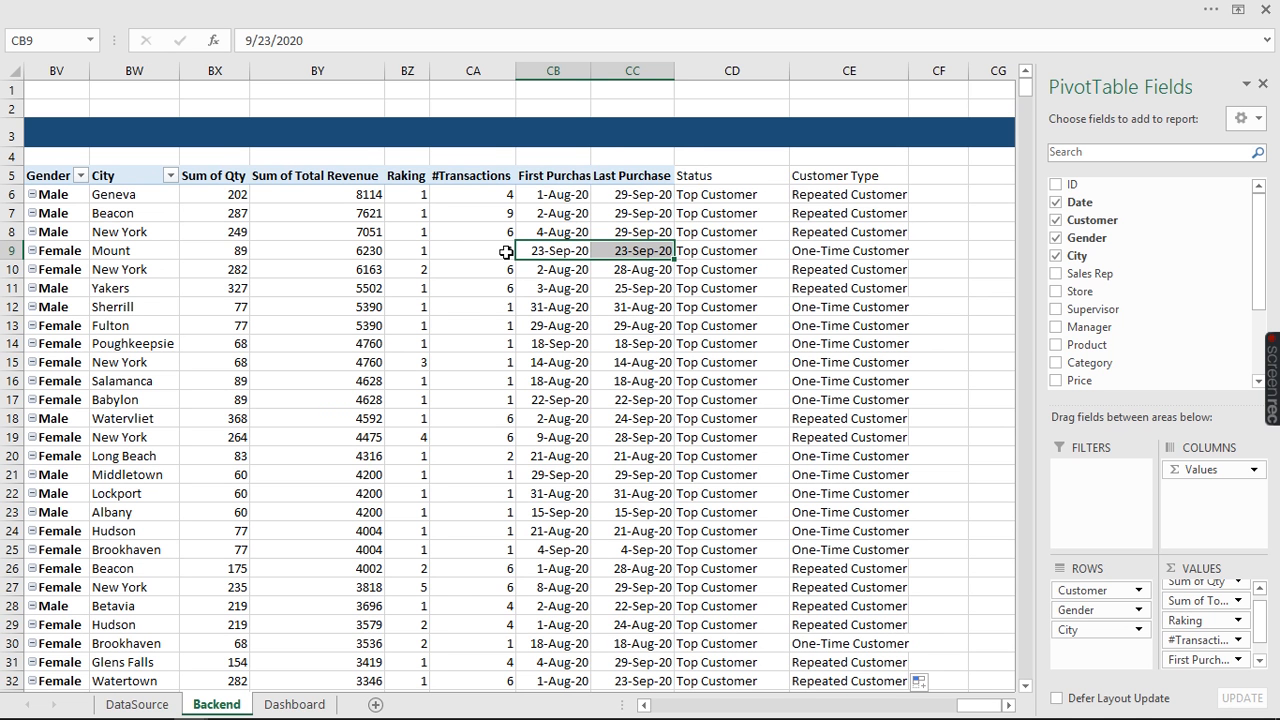
Switch to the Search Map notes in Notepad and delete the line "3. Name Whole Data Range"
{"action": "mouse_move", "coordinate": [502, 252]}
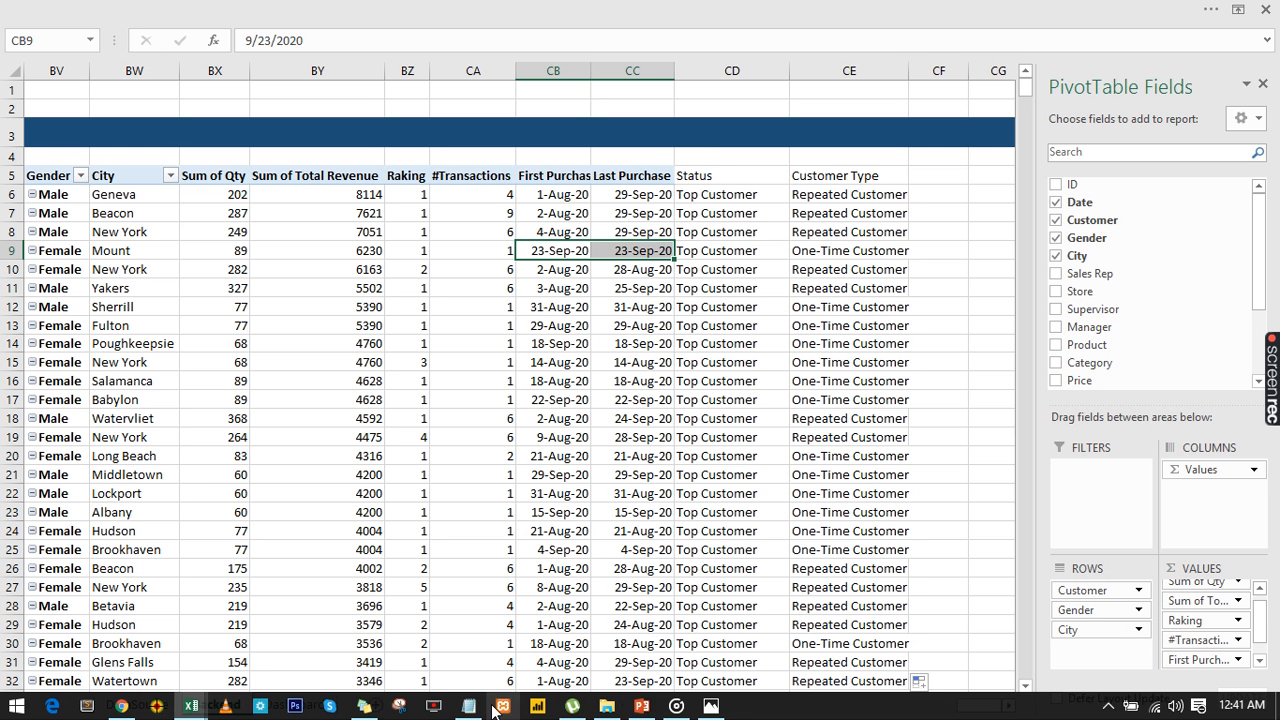
{"action": "left_click", "coordinate": [469, 707]}
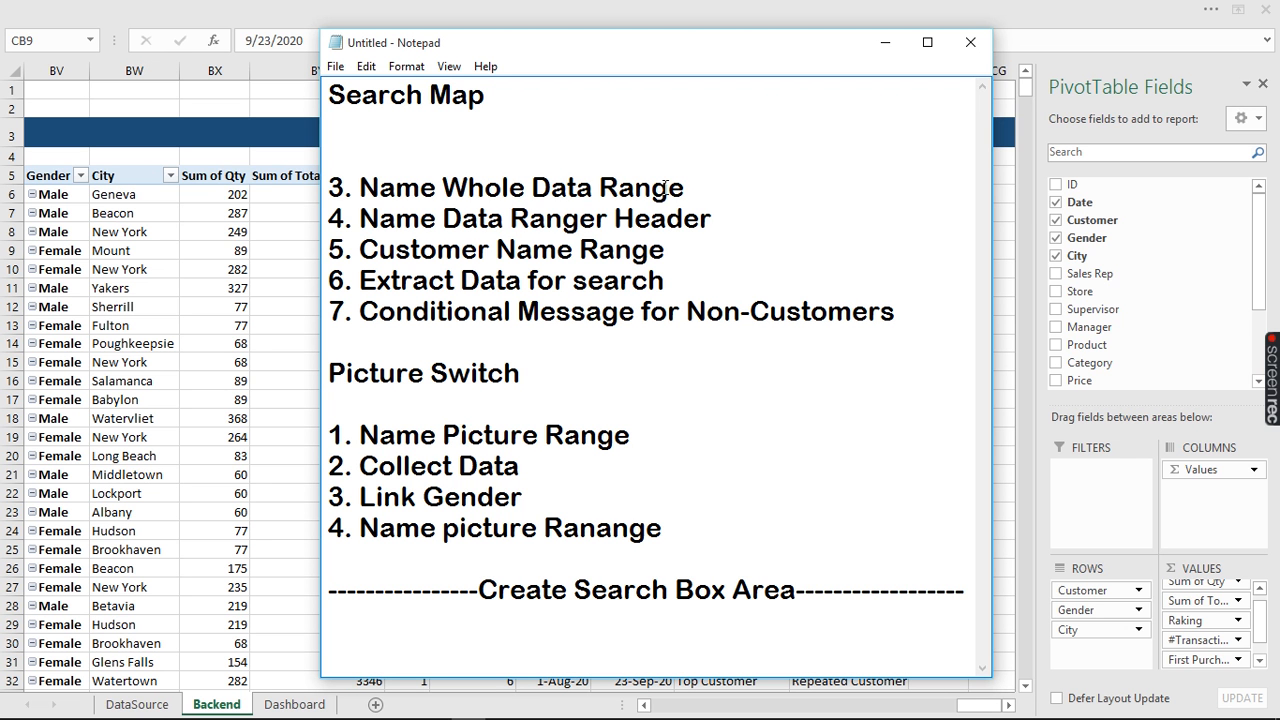
{"action": "left_click_drag", "start_coordinate": [690, 186], "coordinate": [278, 187]}
{"action": "key", "text": "Delete"}
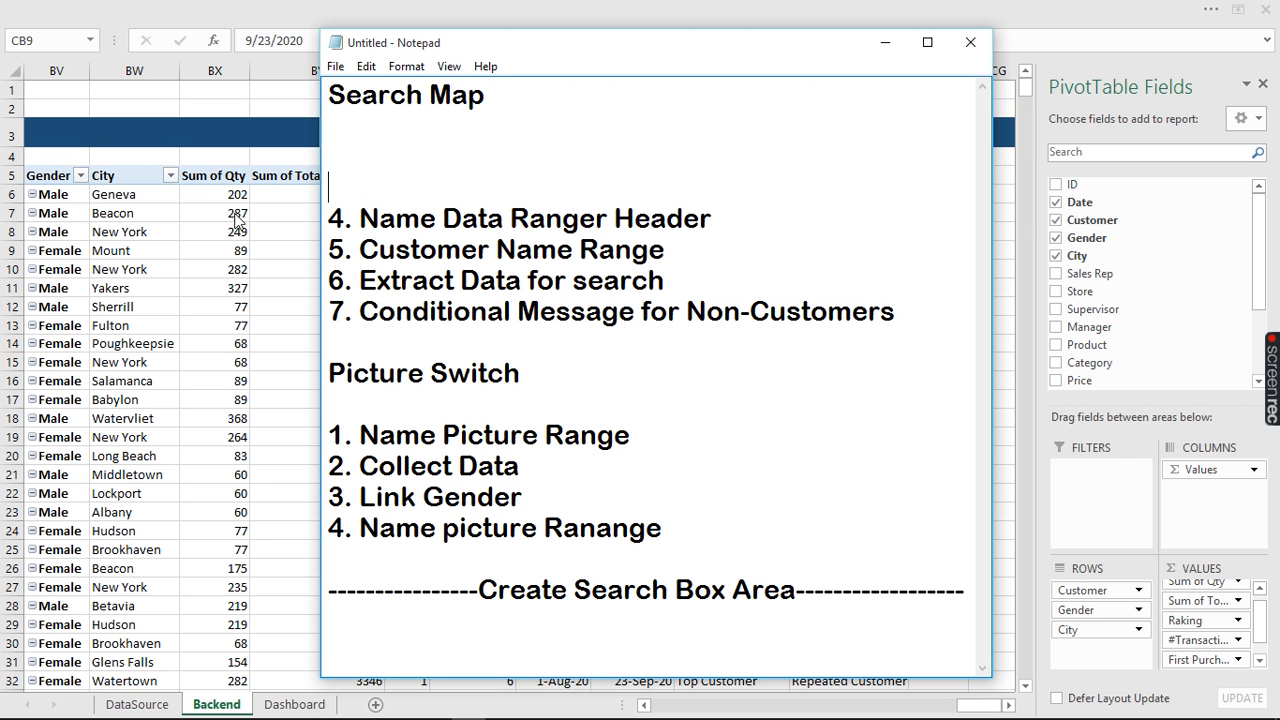
Switch back to the Excel workbook and name columns BU through CE of the Backend sheet "SearchDataRange"
{"action": "key", "text": "alt+Tab"}
{"action": "left_click", "coordinate": [864, 71]}
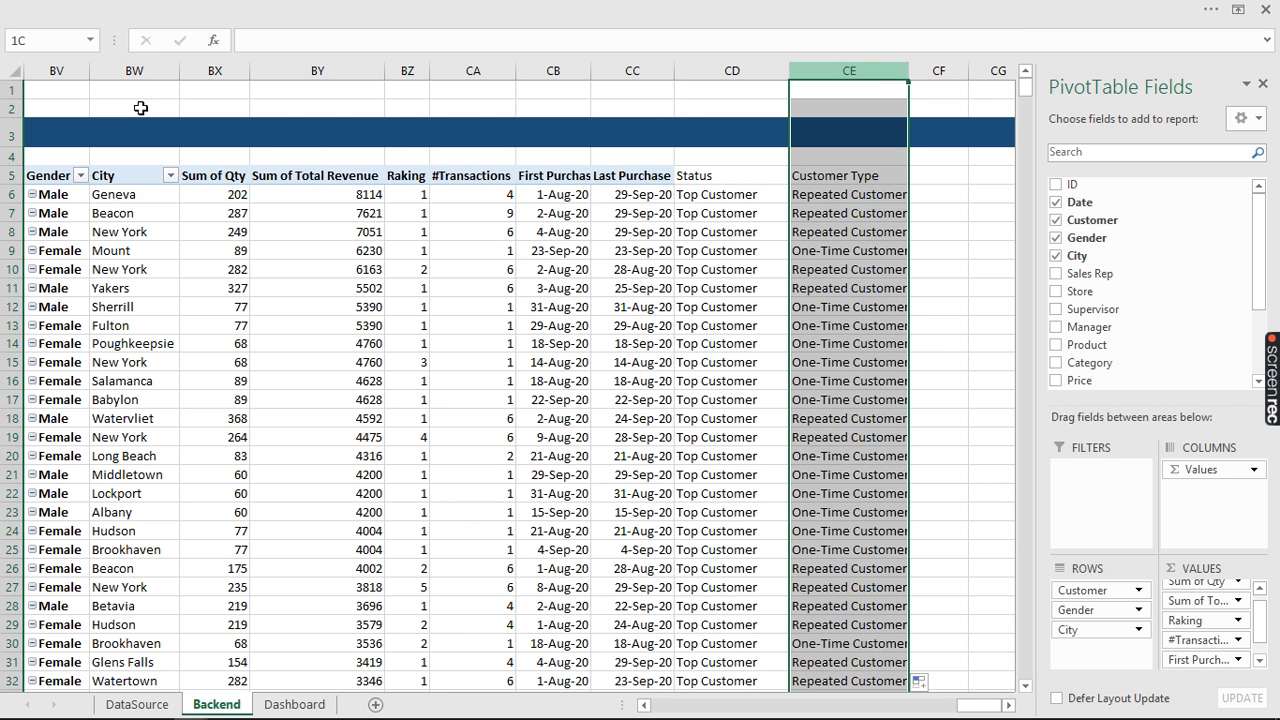
{"action": "left_click_drag", "start_coordinate": [140, 108], "coordinate": [180, 77]}
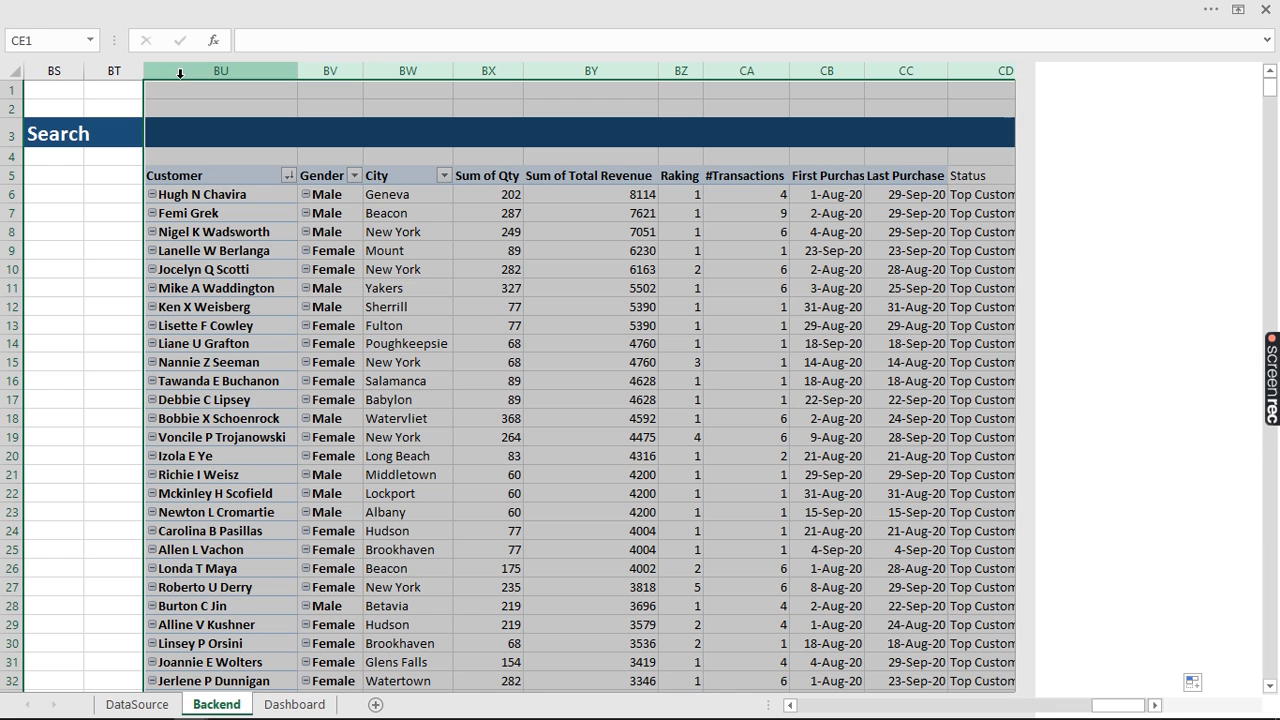
{"action": "left_click", "coordinate": [46, 40]}
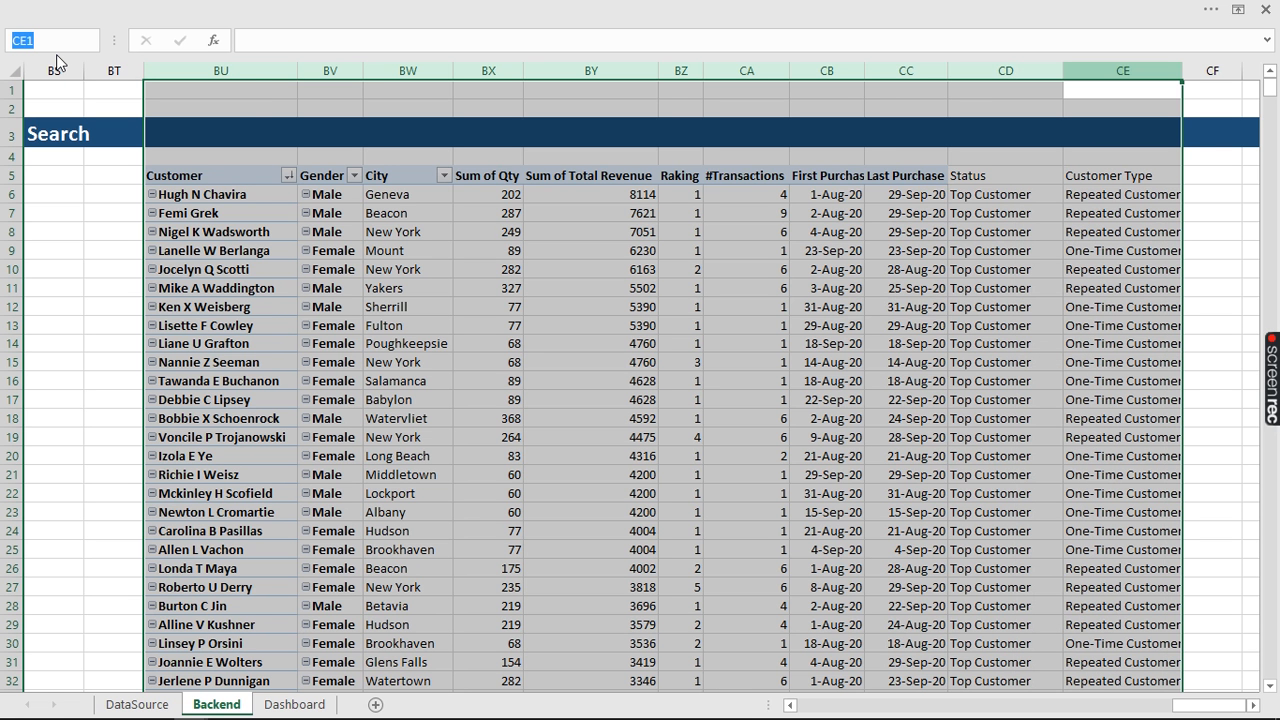
{"action": "type", "text": "Data"}
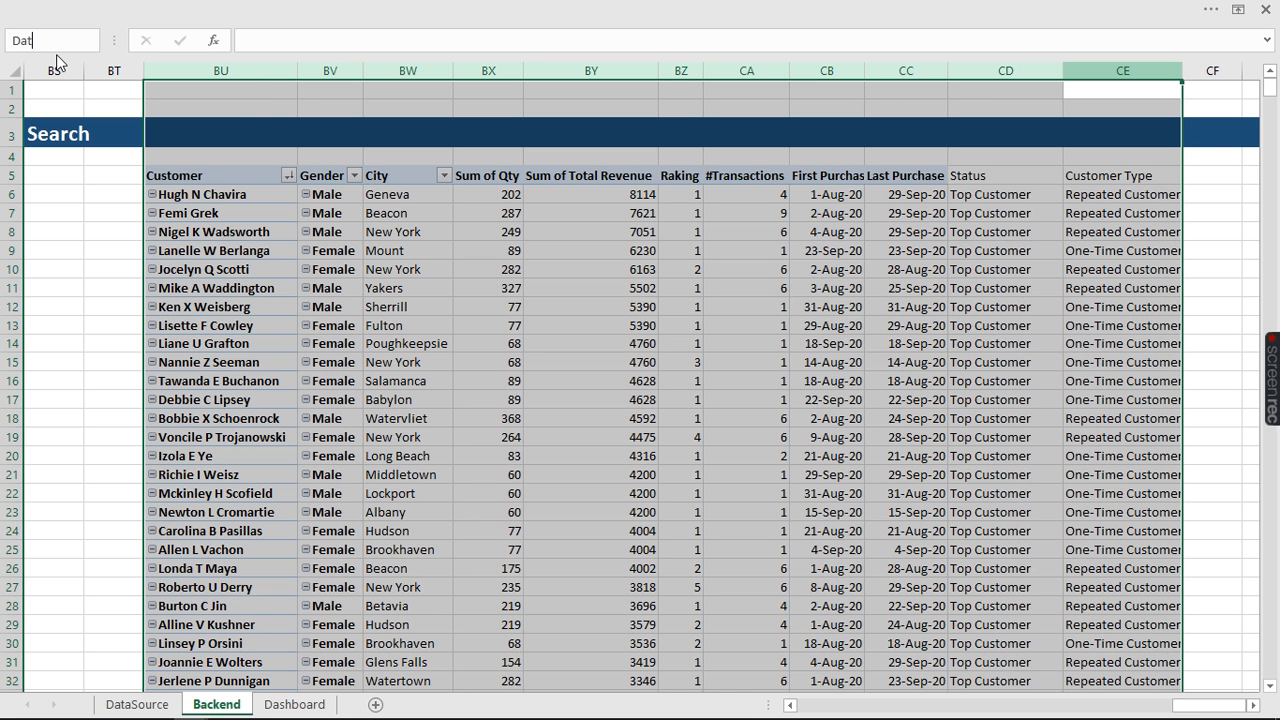
{"action": "key", "text": "BackSpace"}
{"action": "key", "text": "BackSpace"}
{"action": "type", "text": "SearchD"}
{"action": "type", "text": "ataRange"}
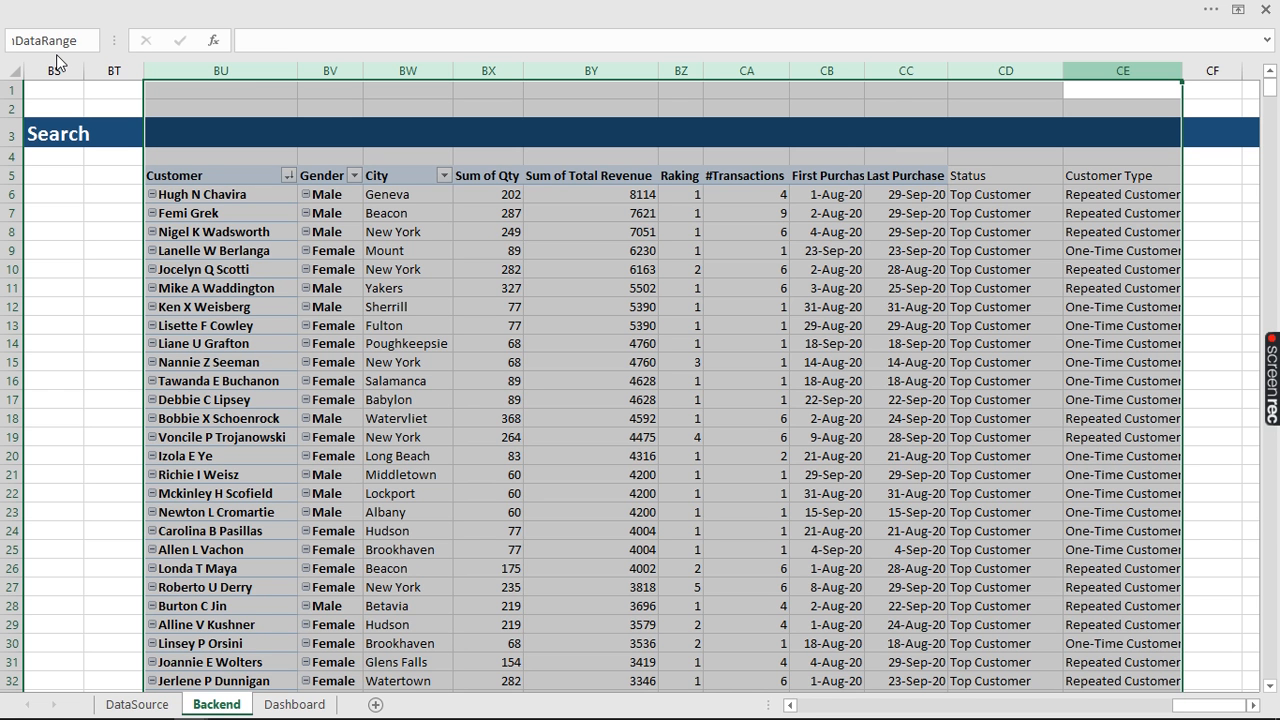
{"action": "key", "text": "Return"}
{"action": "scroll", "coordinate": [640, 400], "scroll_direction": "down", "scroll_amount": 3}
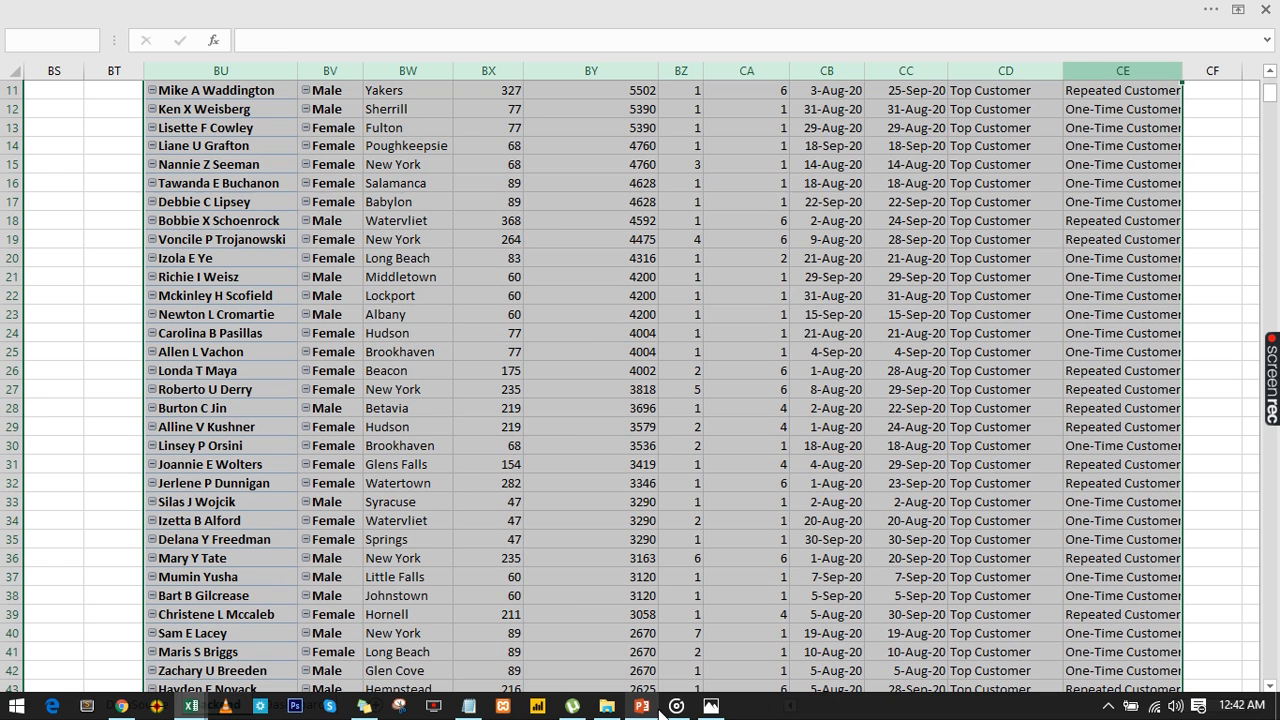
Switch to the Search Map notes in Notepad and delete the line "4. Name Data Ranger Header"
{"action": "left_click", "coordinate": [469, 706]}
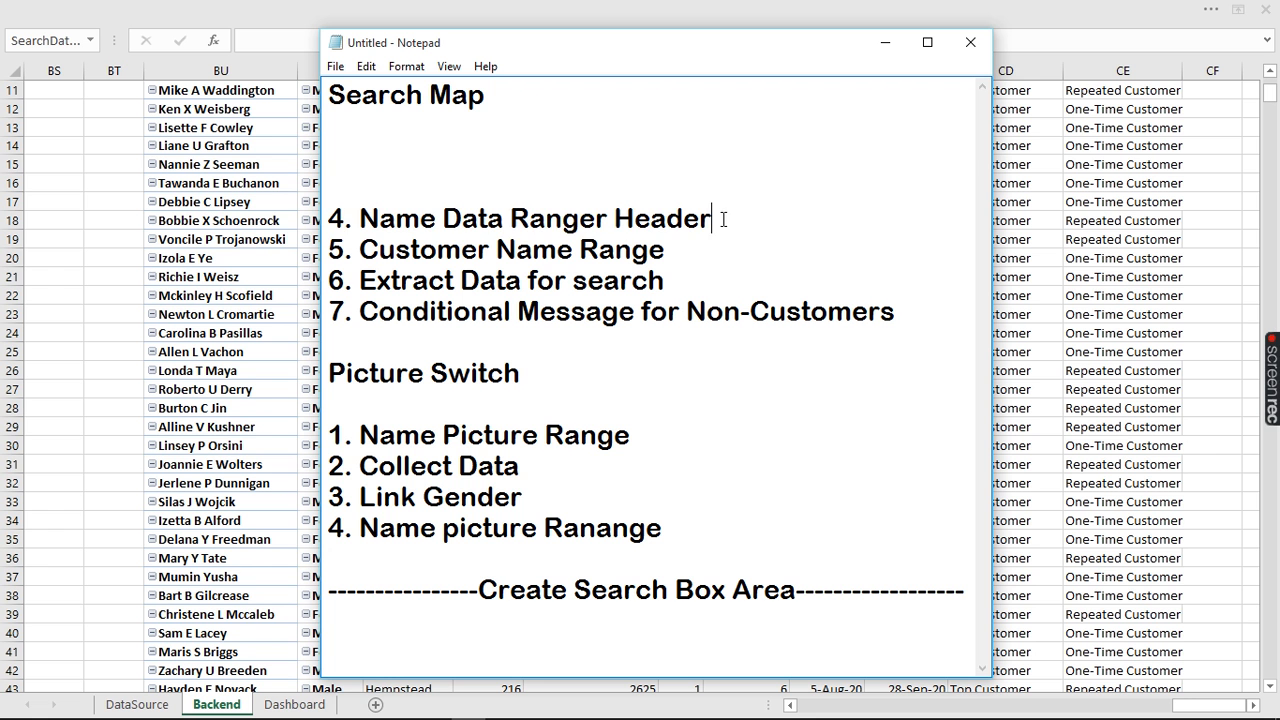
{"action": "left_click_drag", "start_coordinate": [711, 220], "coordinate": [347, 203]}
{"action": "key", "text": "BackSpace"}
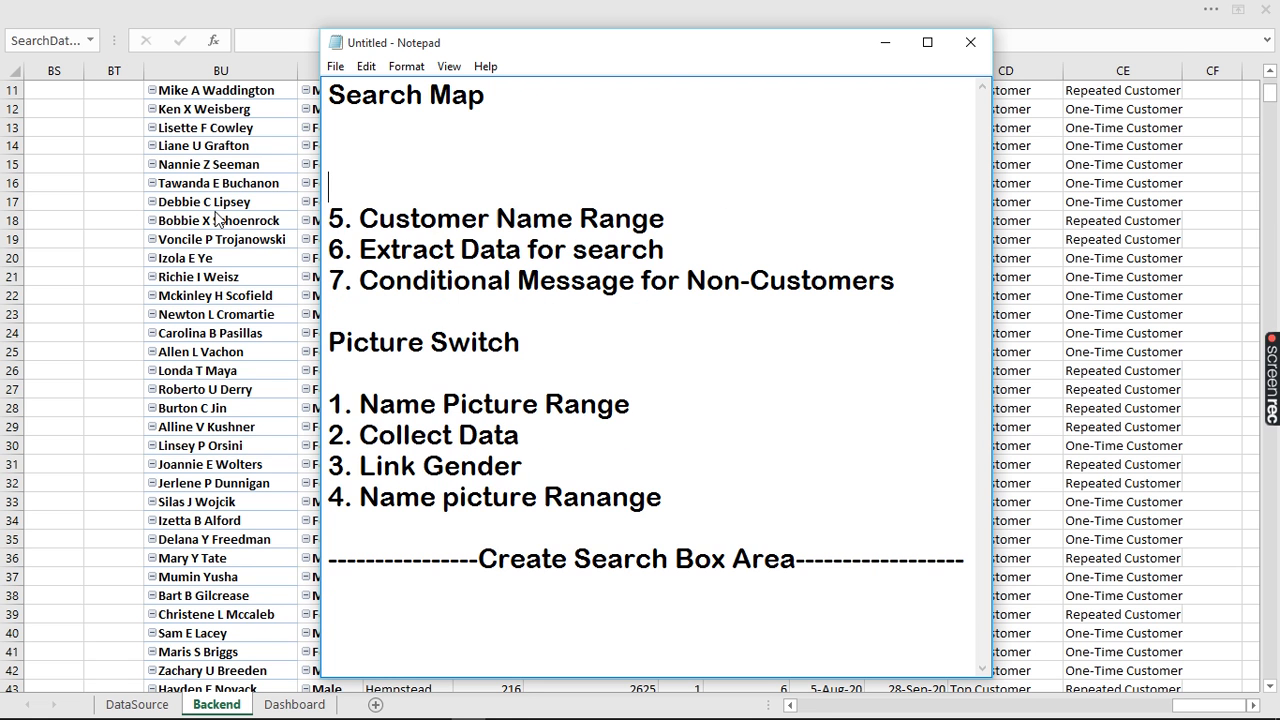
Switch back to the Excel workbook and name the Backend header cells BU5 through CE5 "SearchHeaderRange"
{"action": "key", "text": "alt+Tab"}
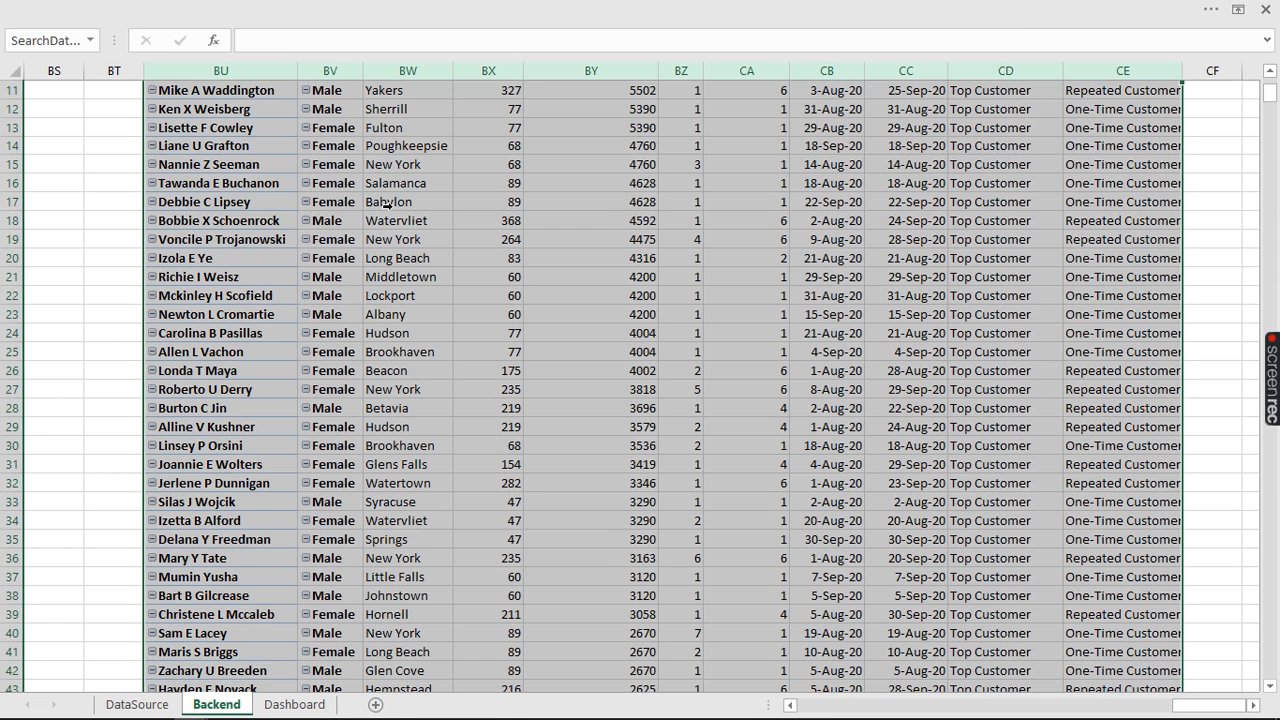
{"action": "scroll", "coordinate": [386, 205], "scroll_direction": "up", "scroll_amount": 4}
{"action": "left_click", "coordinate": [272, 177]}
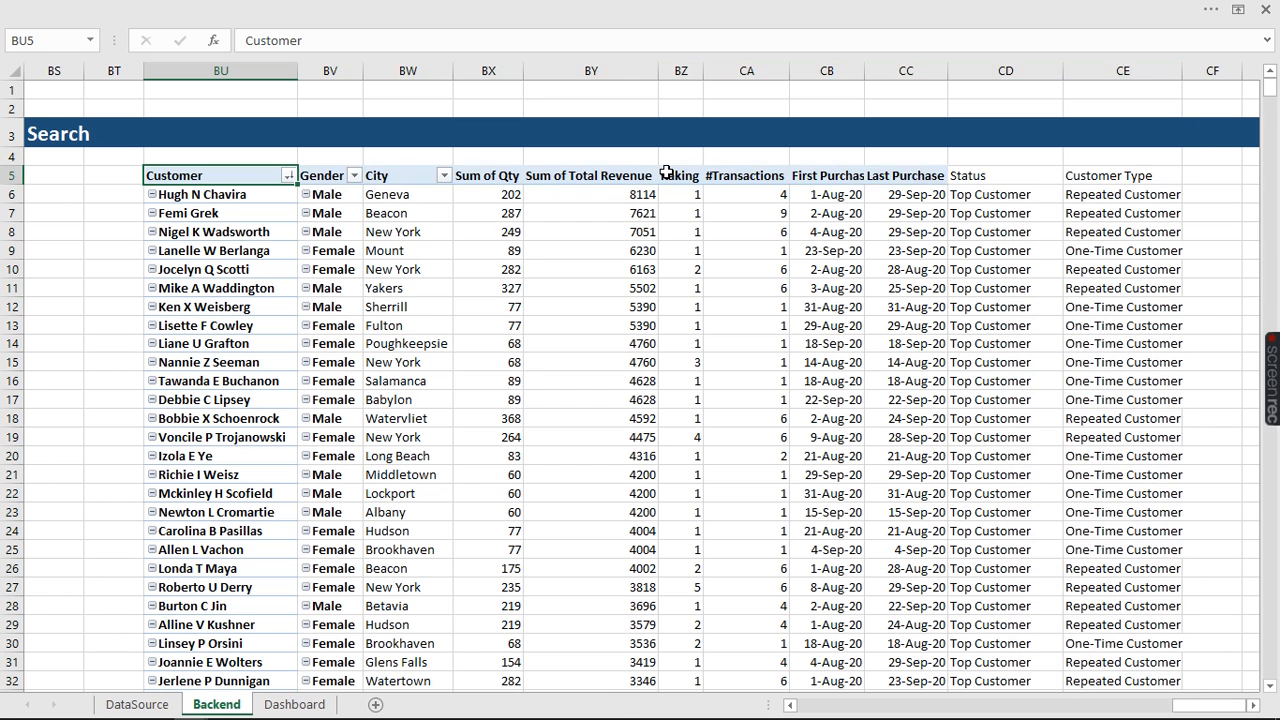
{"action": "left_click_drag", "start_coordinate": [666, 173], "coordinate": [1143, 177]}
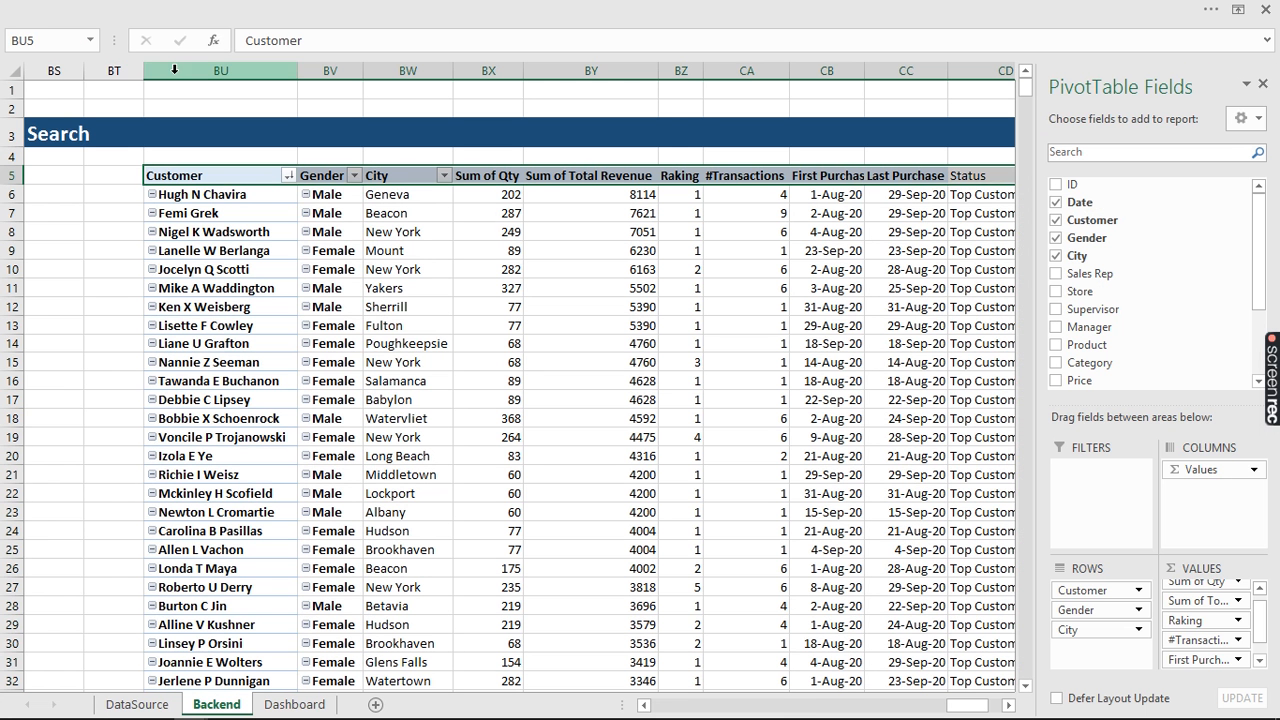
{"action": "left_click", "coordinate": [38, 41]}
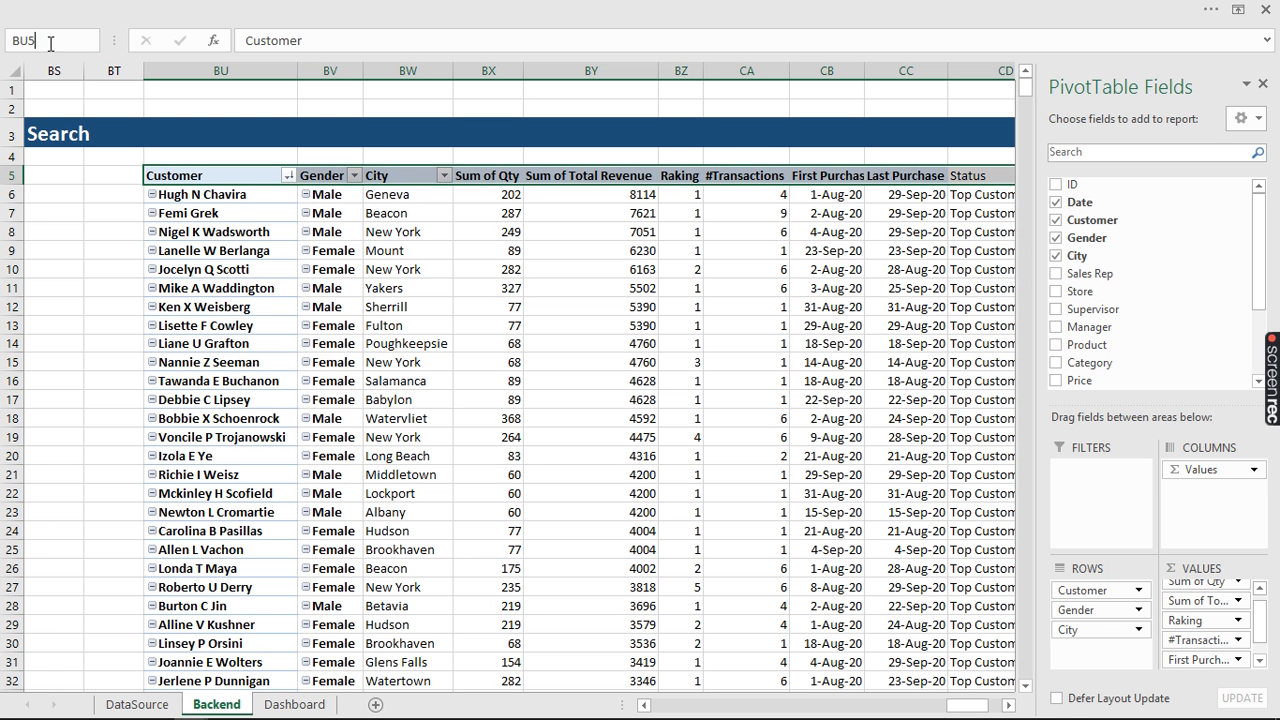
{"action": "double_click", "coordinate": [50, 44]}
{"action": "type", "text": "Search"}
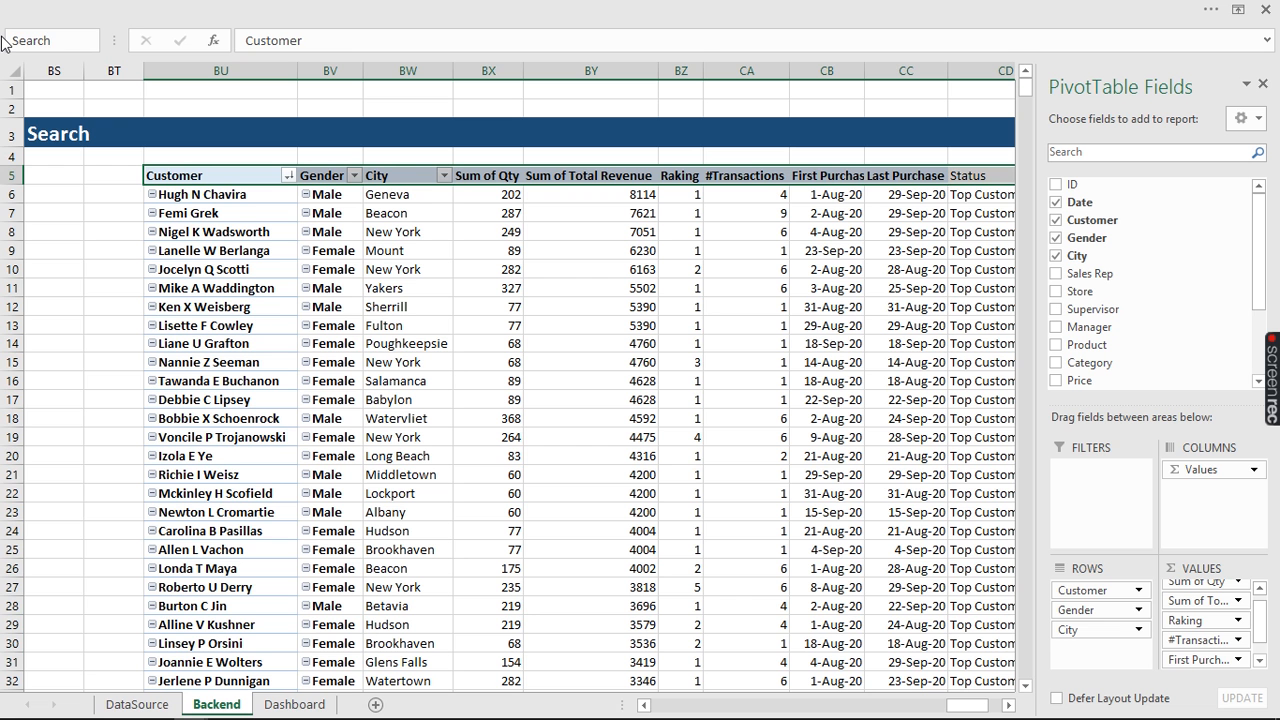
{"action": "type", "text": "HeaderRange"}
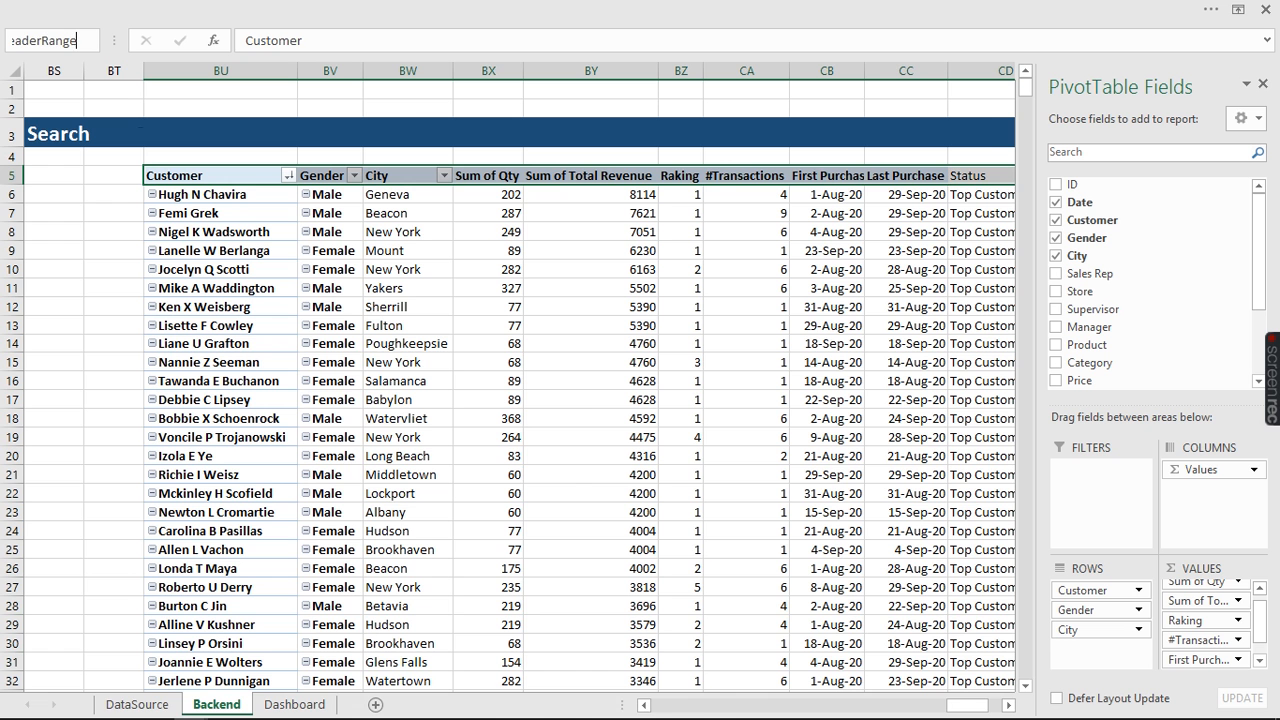
{"action": "key", "text": "Return"}
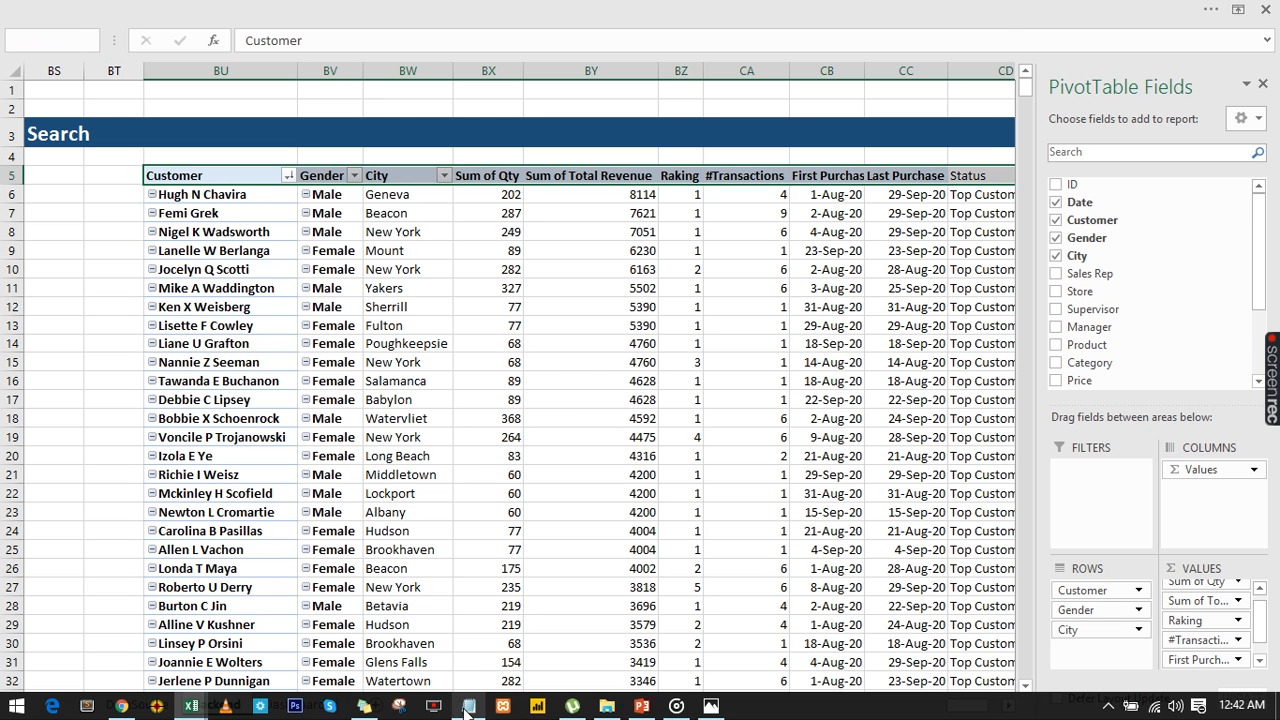
Switch to the Search Map notes in Notepad and delete the line "5. Customer Name Range"
{"action": "left_click", "coordinate": [458, 707]}
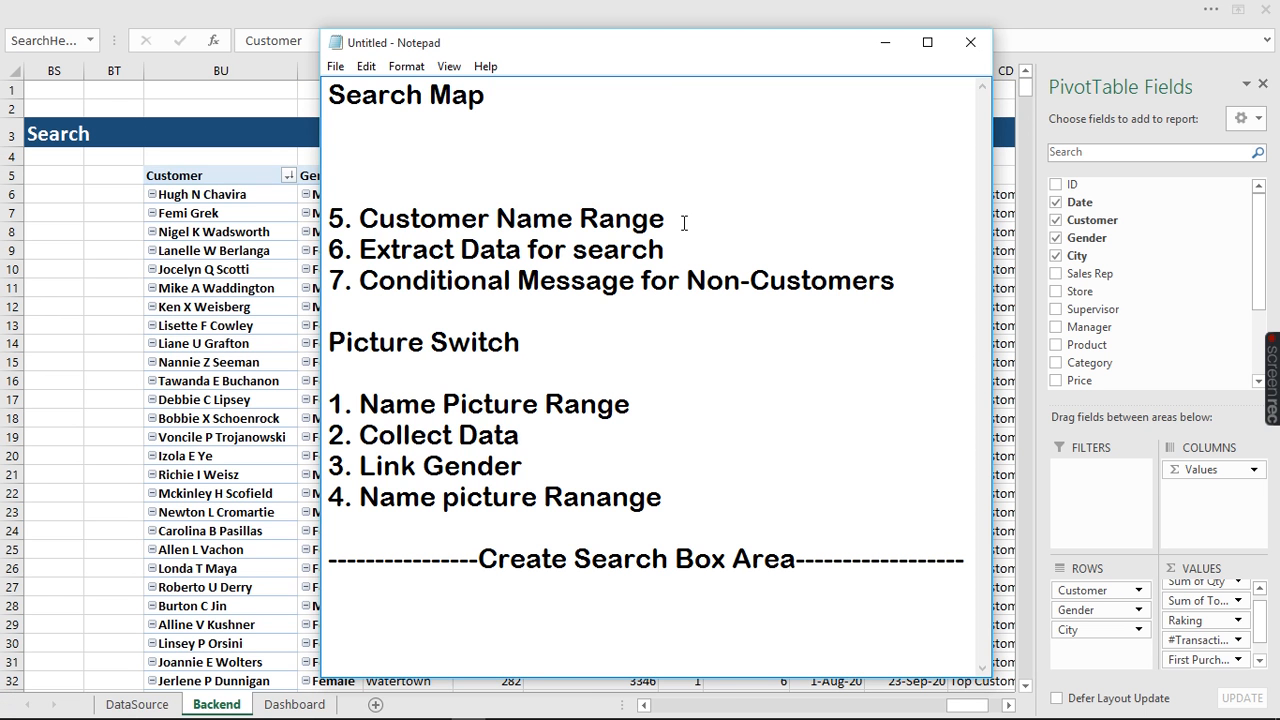
{"action": "left_click_drag", "start_coordinate": [678, 224], "coordinate": [326, 220]}
{"action": "key", "text": "BackSpace"}
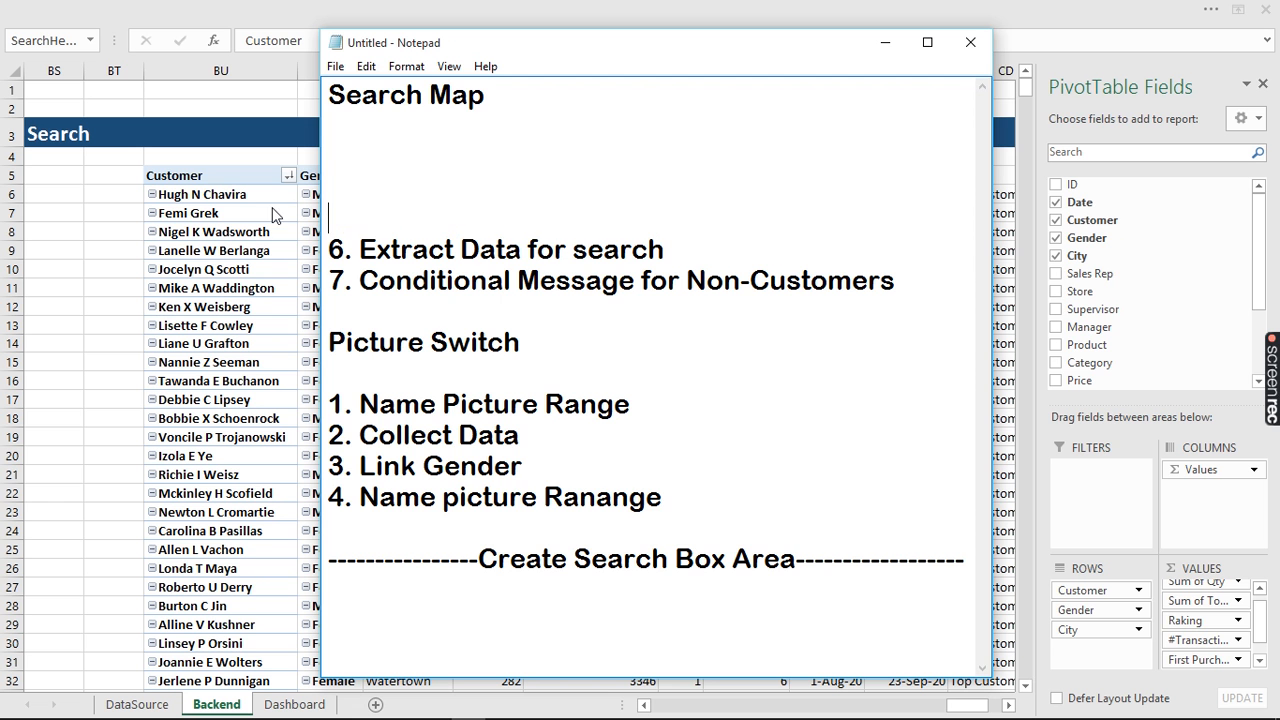
Switch back to the Excel workbook and name the Customer column BU of the Backend sheet "SearchCustomerNameRange"
{"action": "left_click", "coordinate": [205, 178]}
{"action": "left_click", "coordinate": [226, 67]}
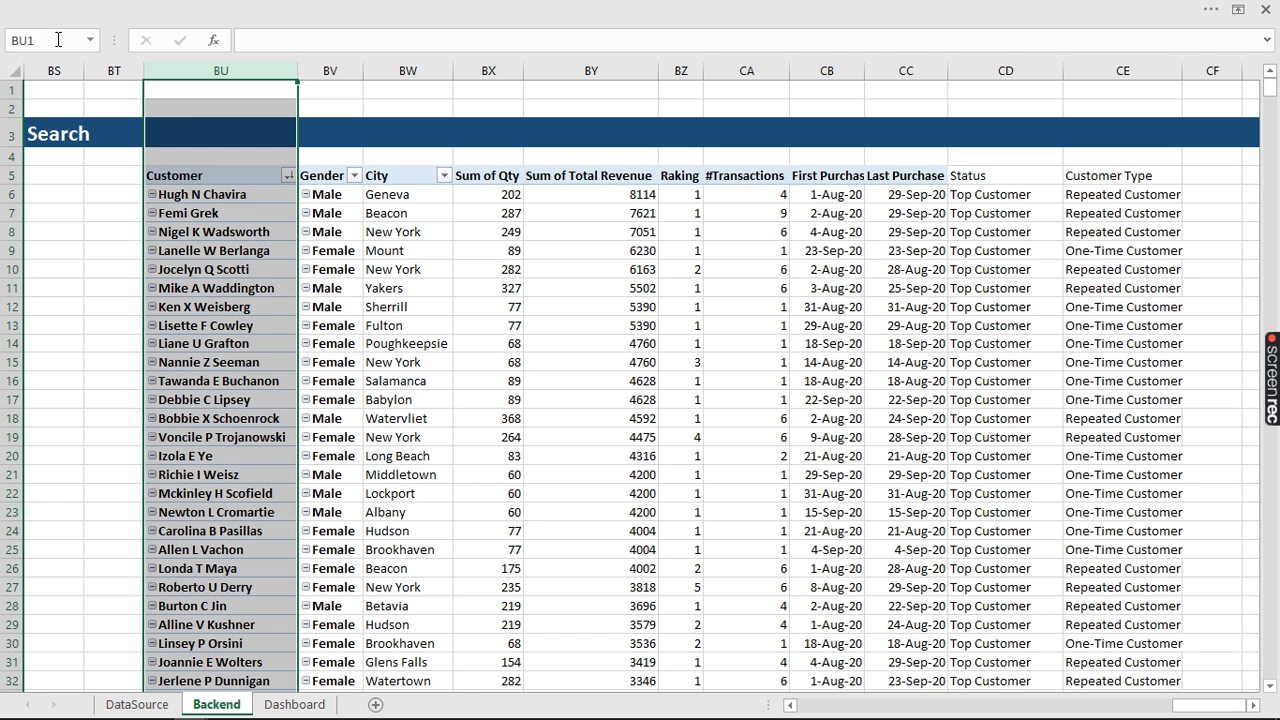
{"action": "left_click_drag", "start_coordinate": [49, 39], "coordinate": [8, 42]}
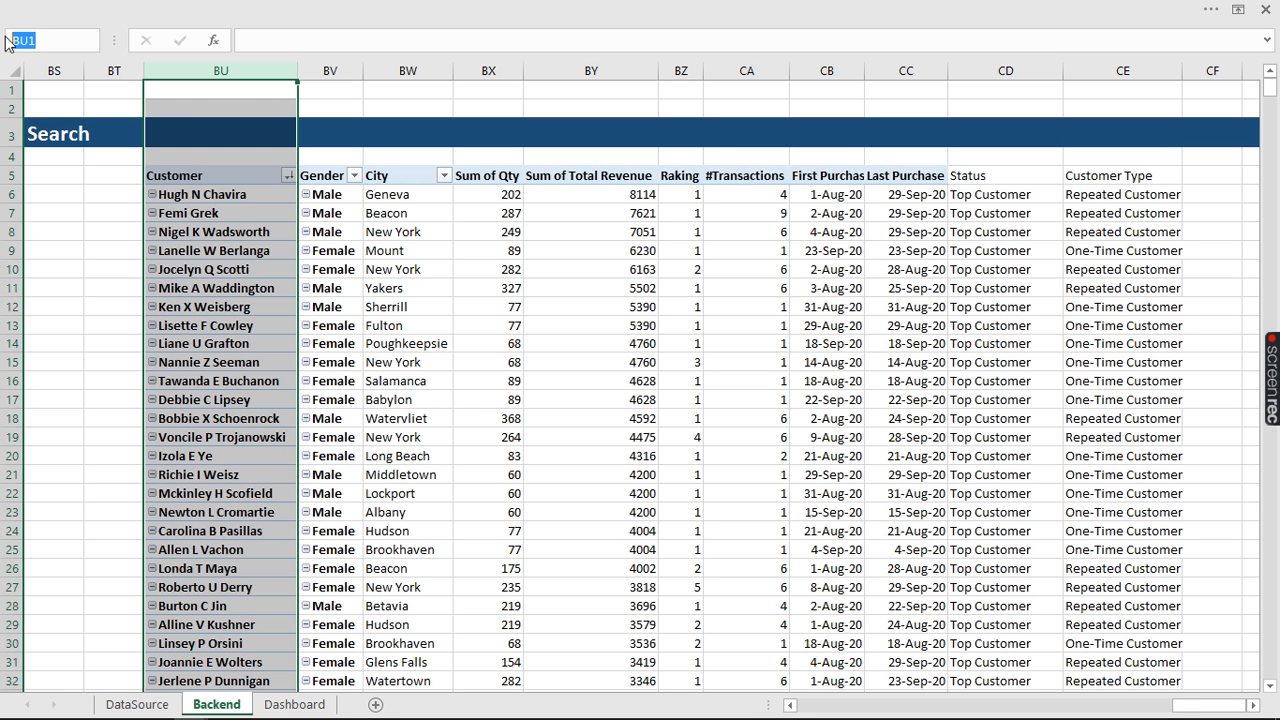
{"action": "type", "text": "Cust"}
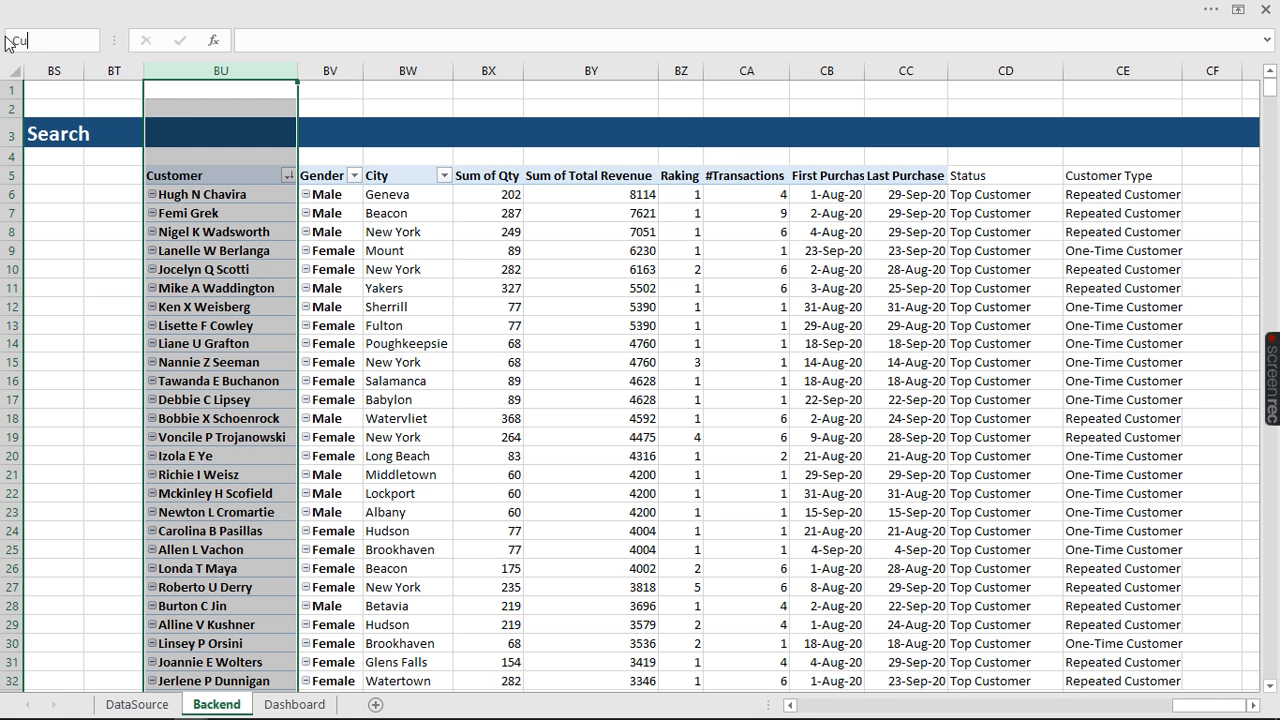
{"action": "key", "text": "BackSpace"}
{"action": "key", "text": "BackSpace"}
{"action": "key", "text": "BackSpace"}
{"action": "key", "text": "BackSpace"}
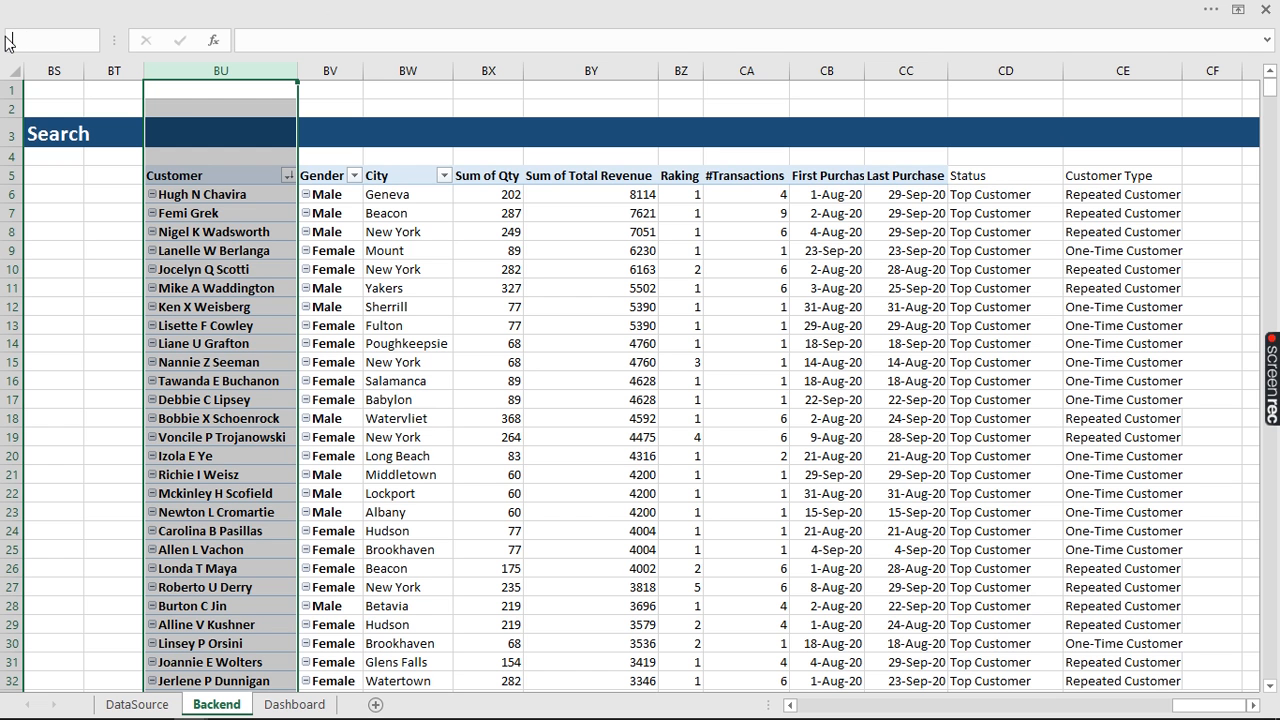
{"action": "type", "text": "Sear"}
{"action": "type", "text": "chCust"}
{"action": "type", "text": "omer"}
{"action": "type", "text": "NameR"}
{"action": "type", "text": "age"}
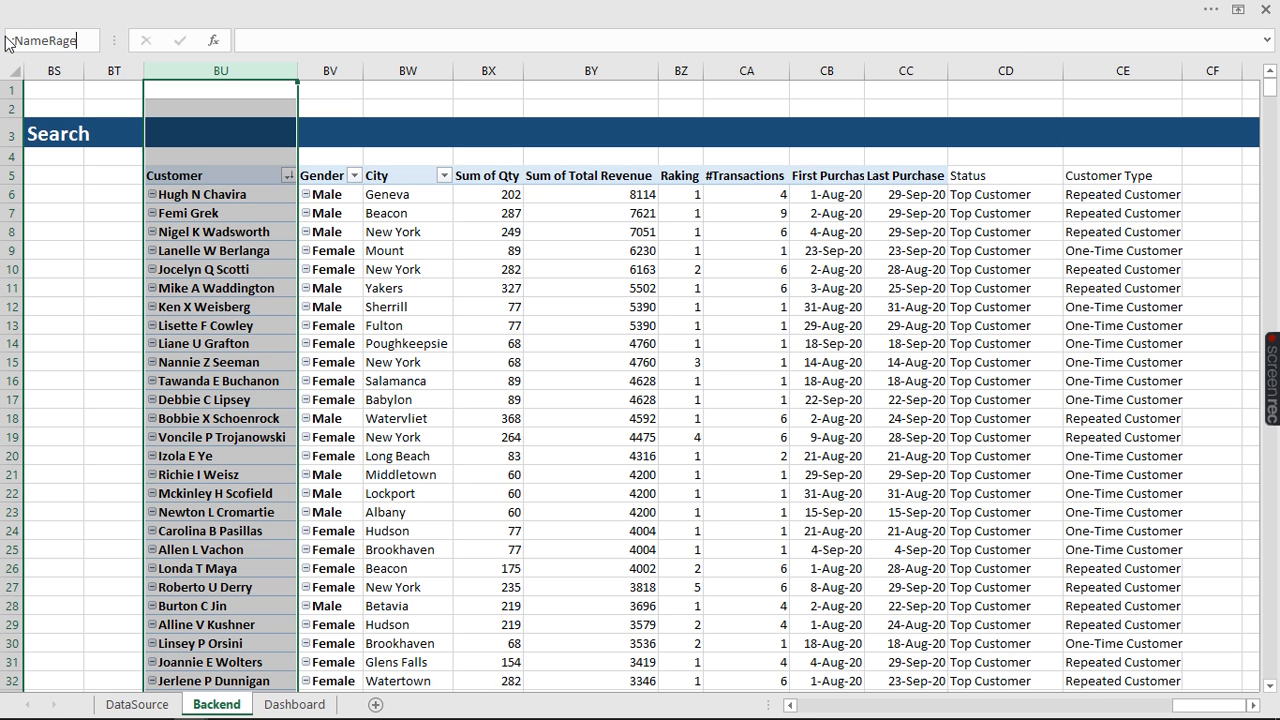
{"action": "key", "text": "BackSpace"}
{"action": "key", "text": "BackSpace"}
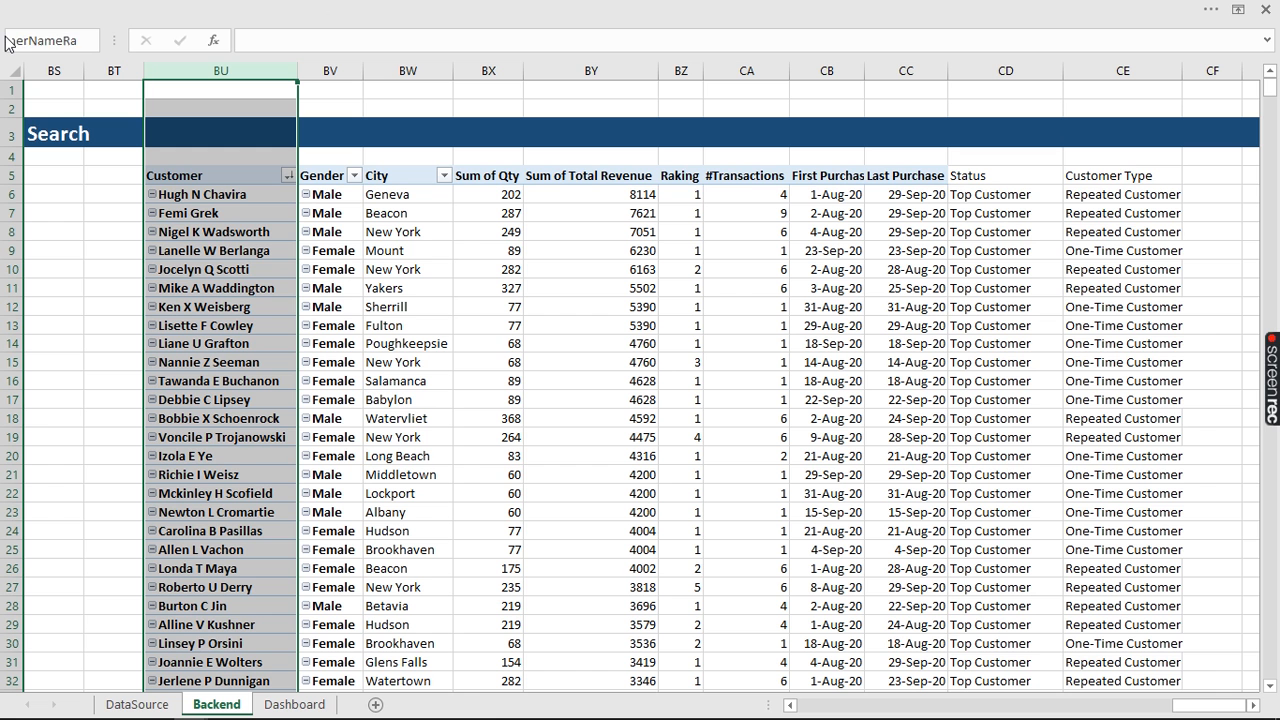
{"action": "type", "text": "nge"}
{"action": "key", "text": "Return"}
{"action": "left_click", "coordinate": [325, 283]}
Switch to the Search Map notes in Notepad and delete the line "6. Extract Data for search"
{"action": "mouse_move", "coordinate": [552, 714]}
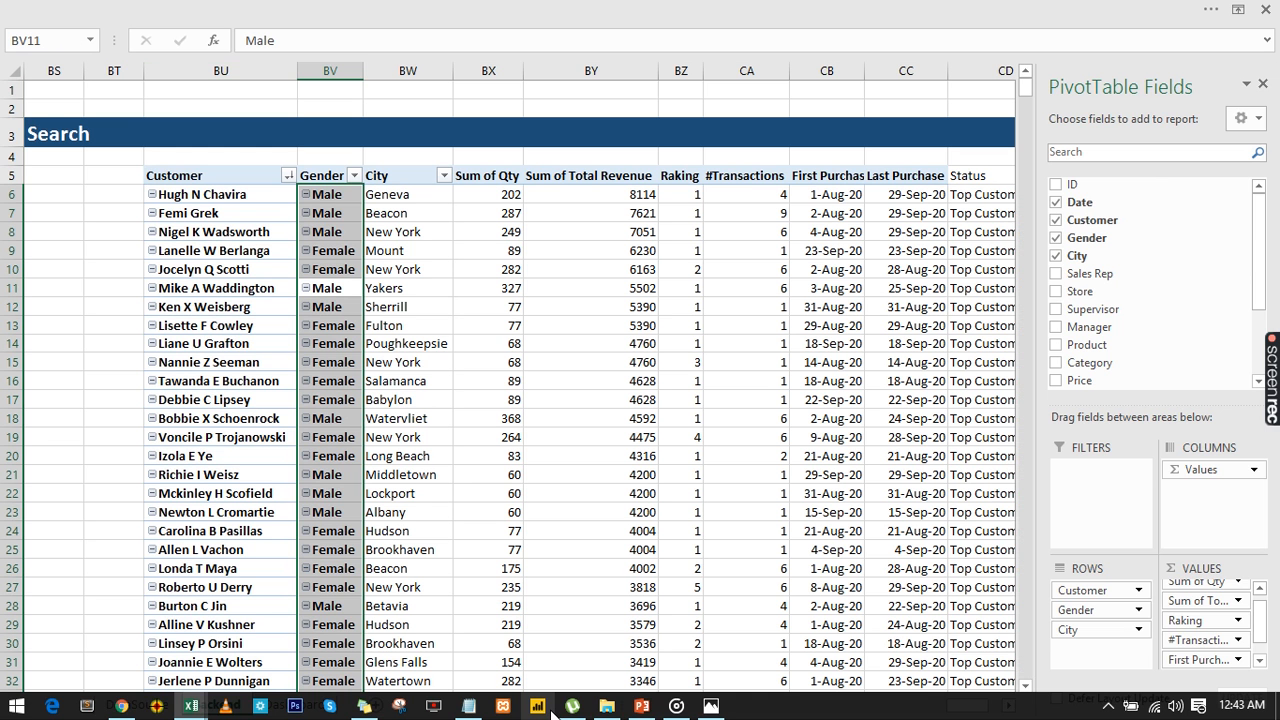
{"action": "left_click", "coordinate": [469, 706]}
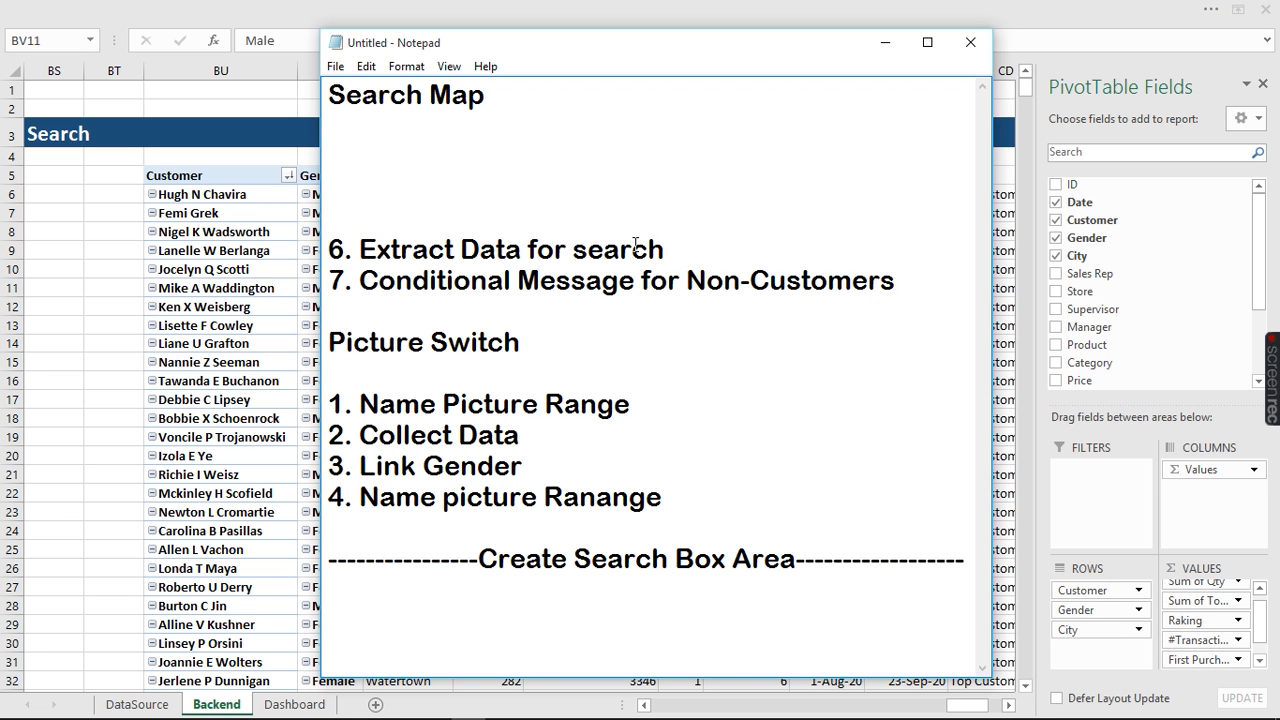
{"action": "left_click_drag", "start_coordinate": [664, 249], "coordinate": [307, 238]}
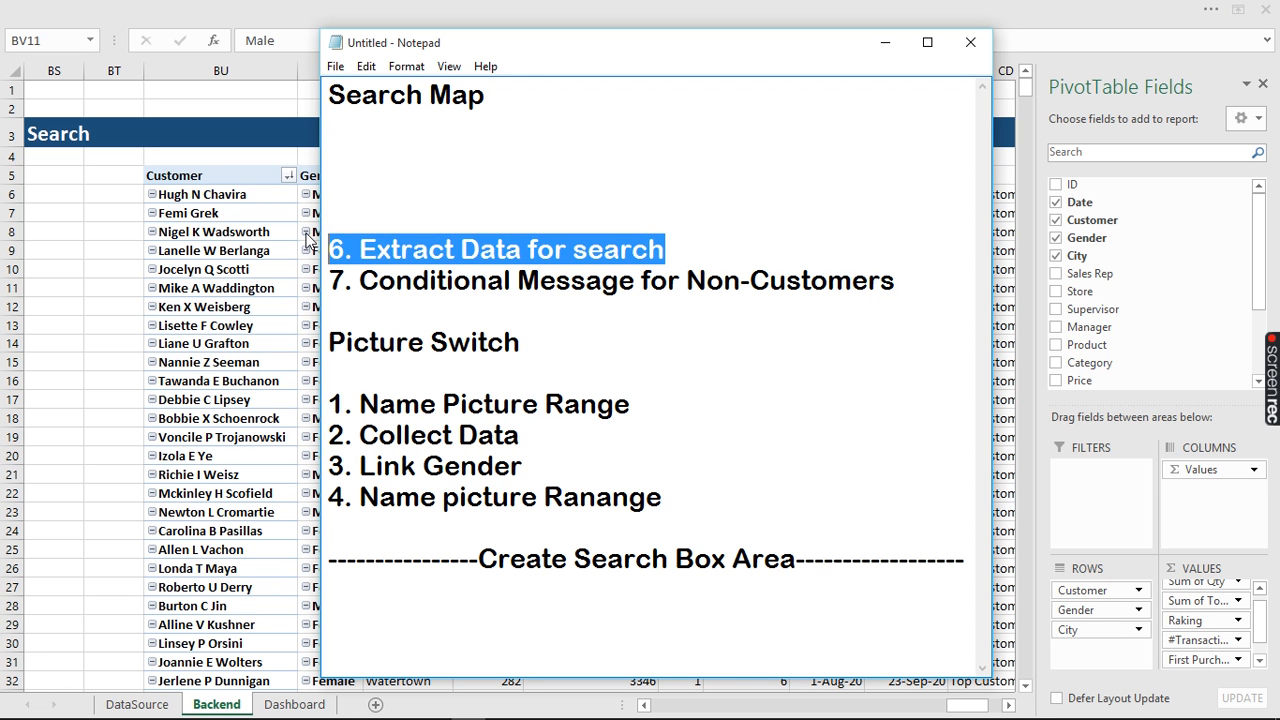
{"action": "key", "text": "Delete"}
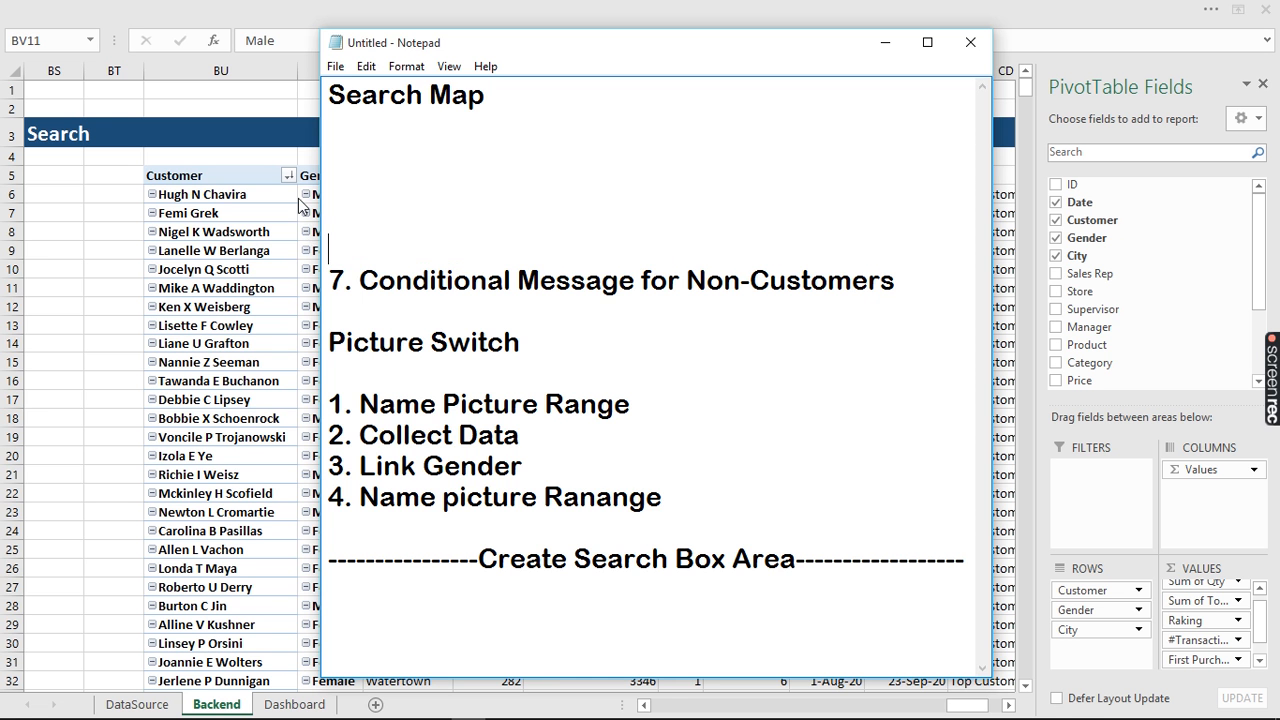
Switch back to the Excel workbook, copy the headers in BU5 through CE5 and paste them transposed as a vertical list starting at CI5
{"action": "key", "text": "alt+Tab"}
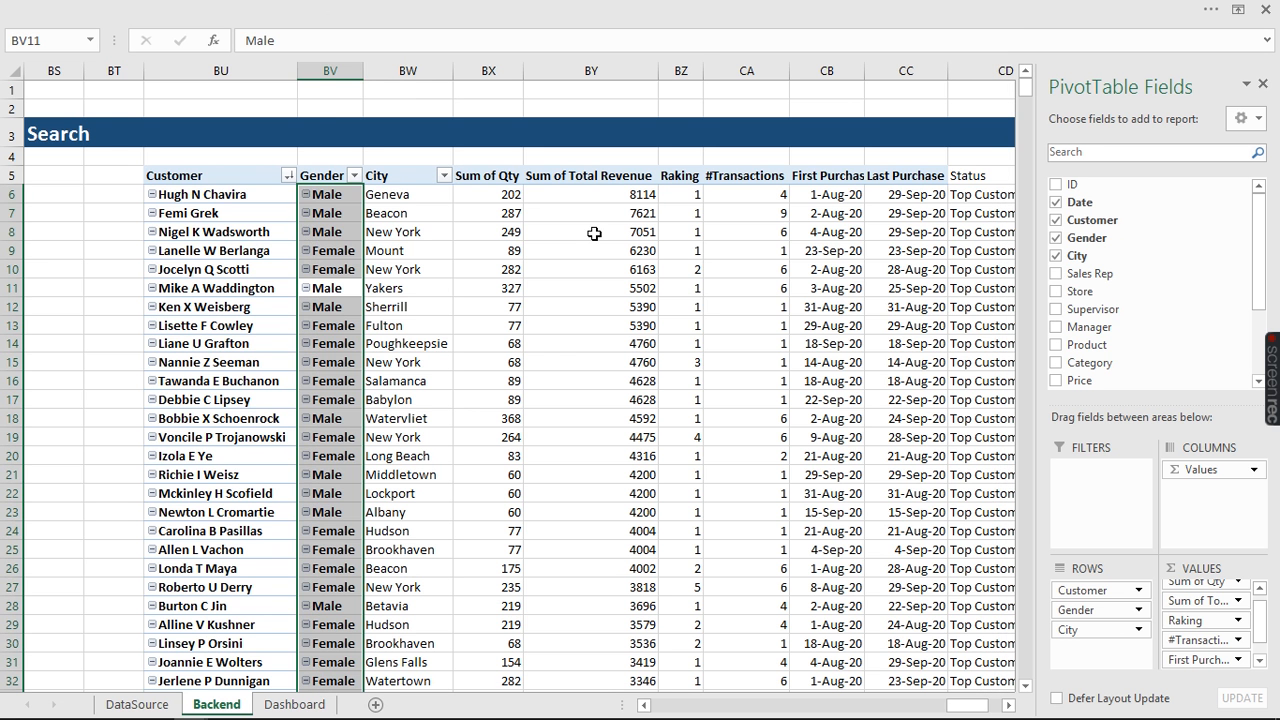
{"action": "left_click", "coordinate": [681, 250]}
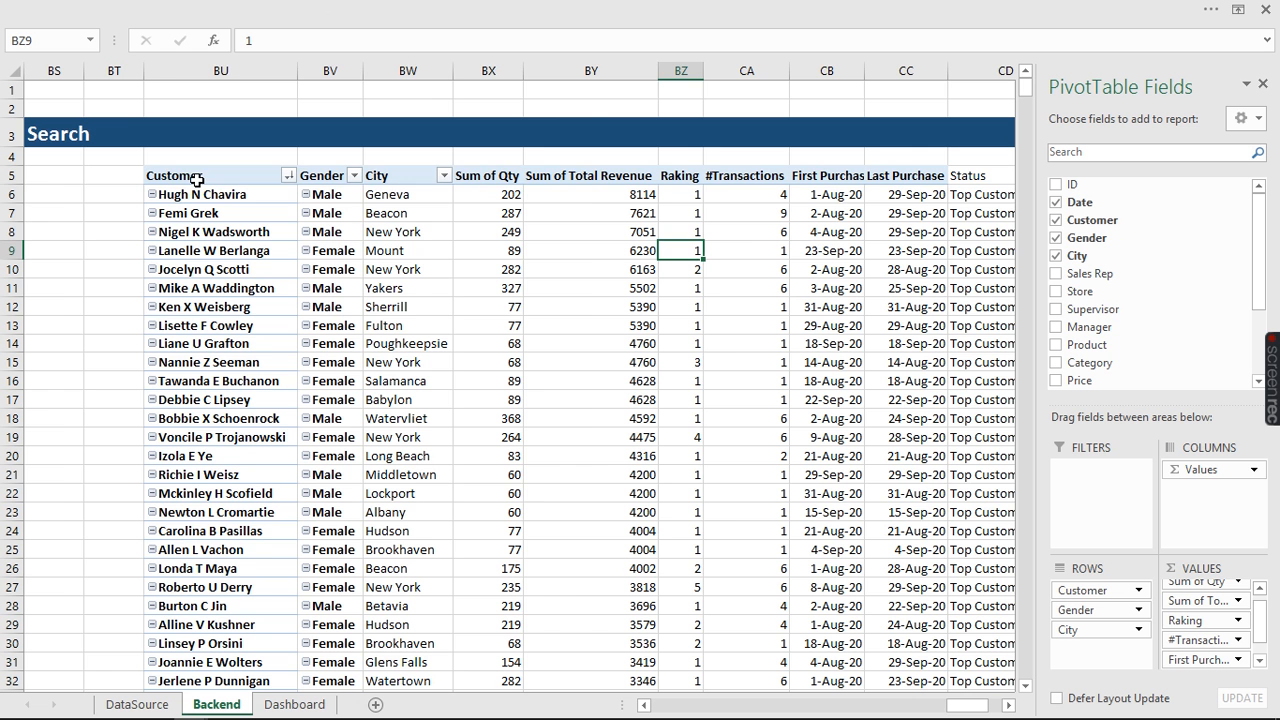
{"action": "left_click_drag", "start_coordinate": [197, 178], "coordinate": [843, 170]}
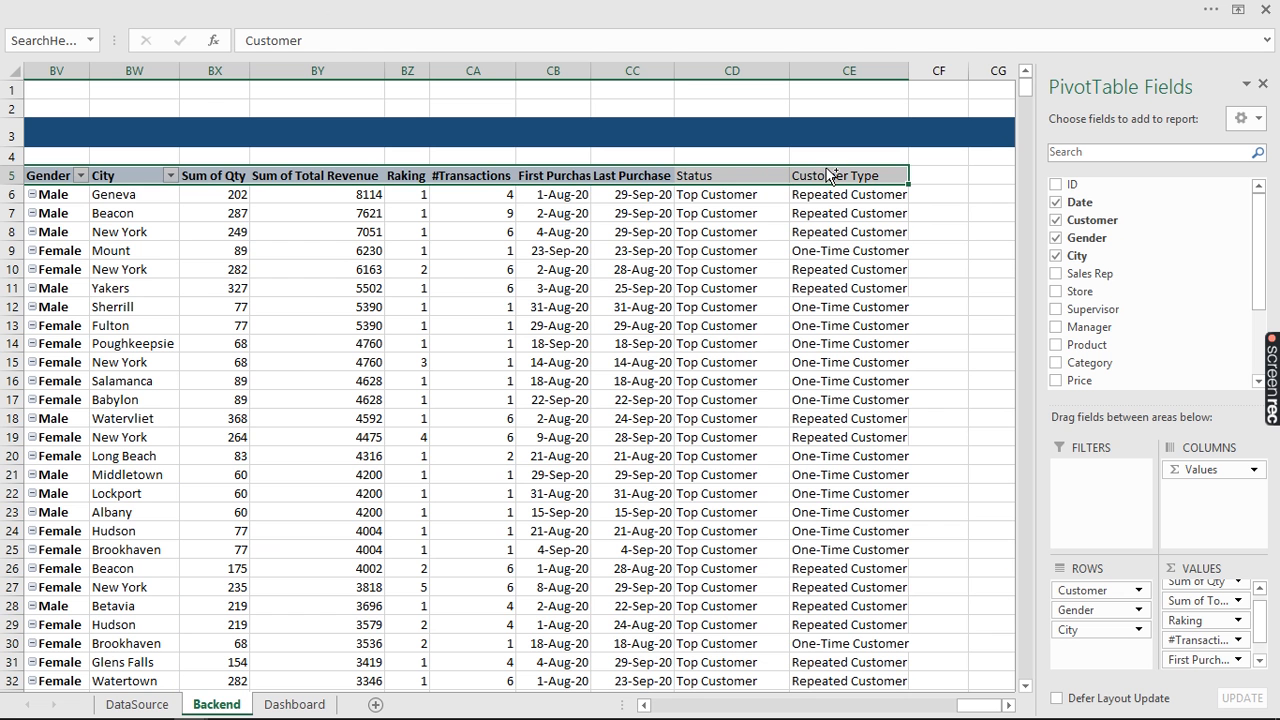
{"action": "key", "text": "ctrl+c"}
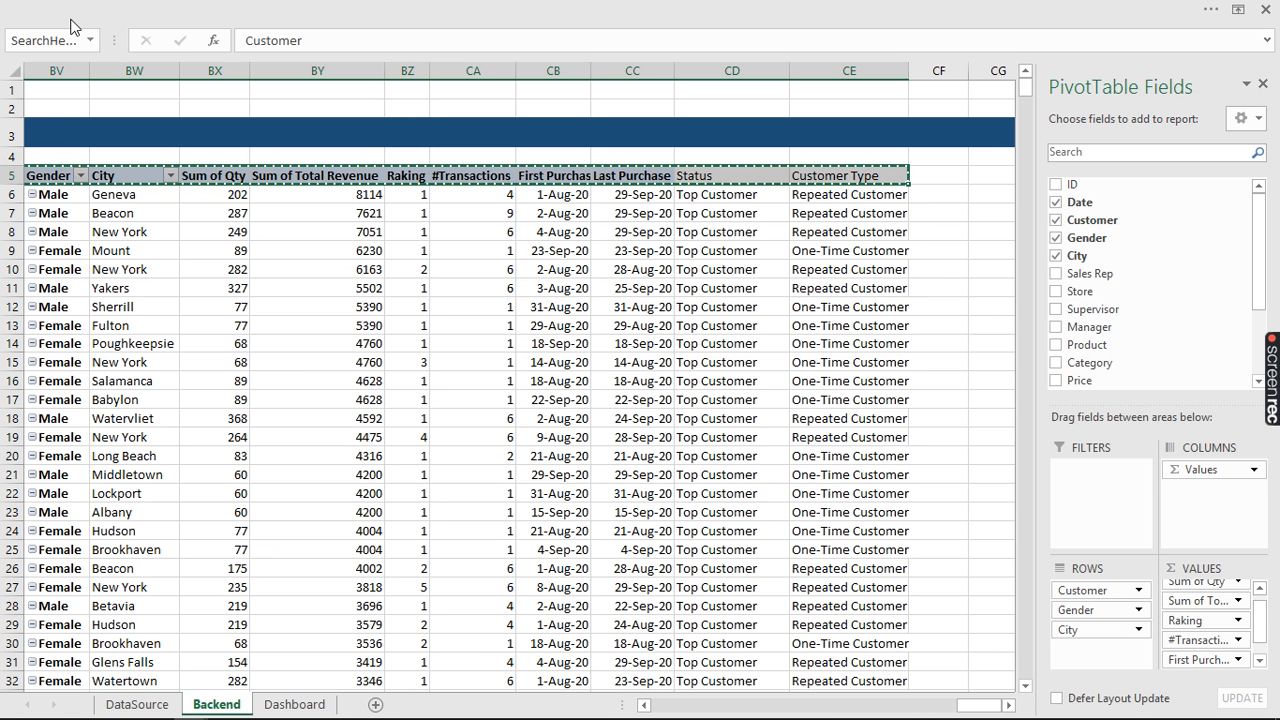
{"action": "left_click", "coordinate": [1262, 85]}
{"action": "left_click", "coordinate": [1120, 177]}
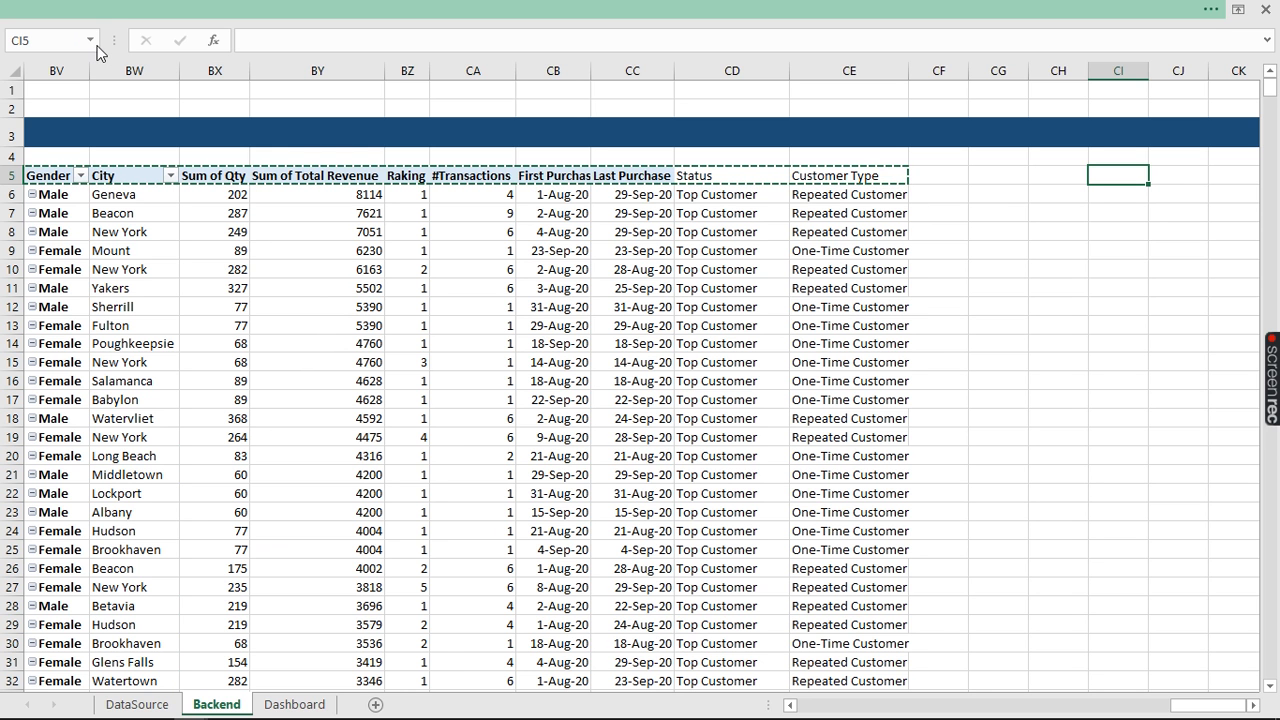
{"action": "left_click", "coordinate": [94, 10]}
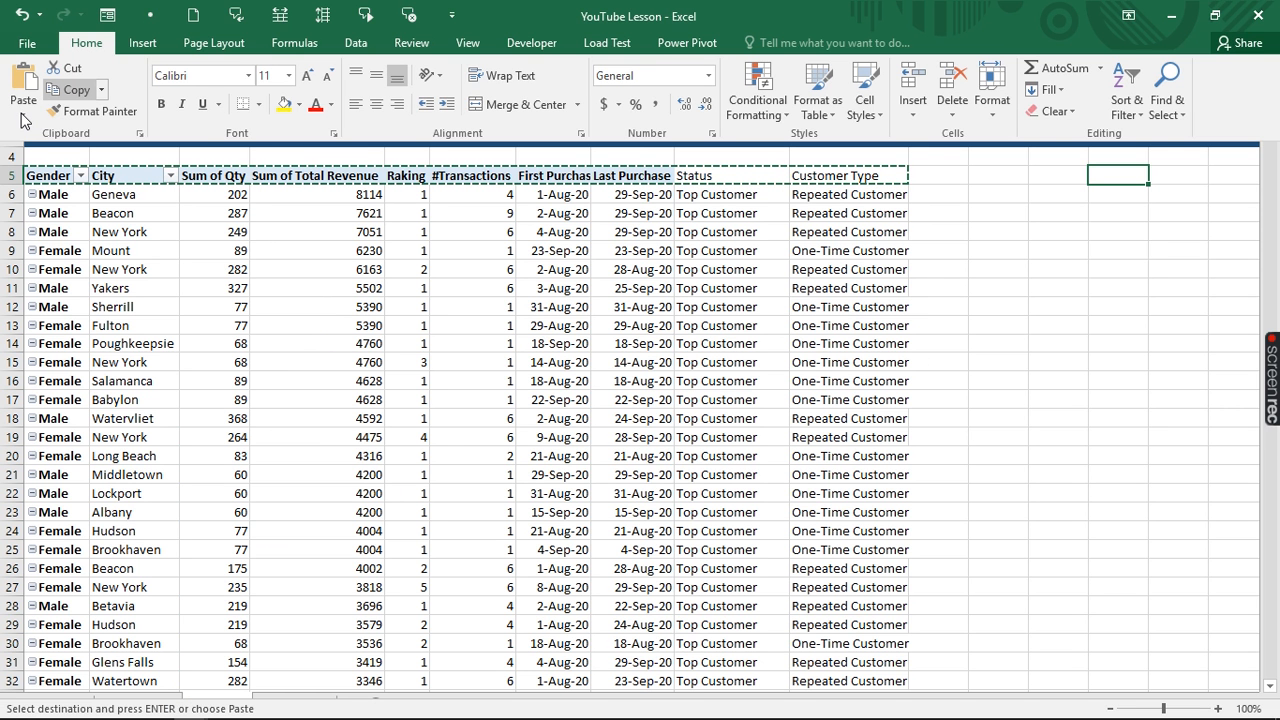
{"action": "key", "text": "ctrl+alt+v"}
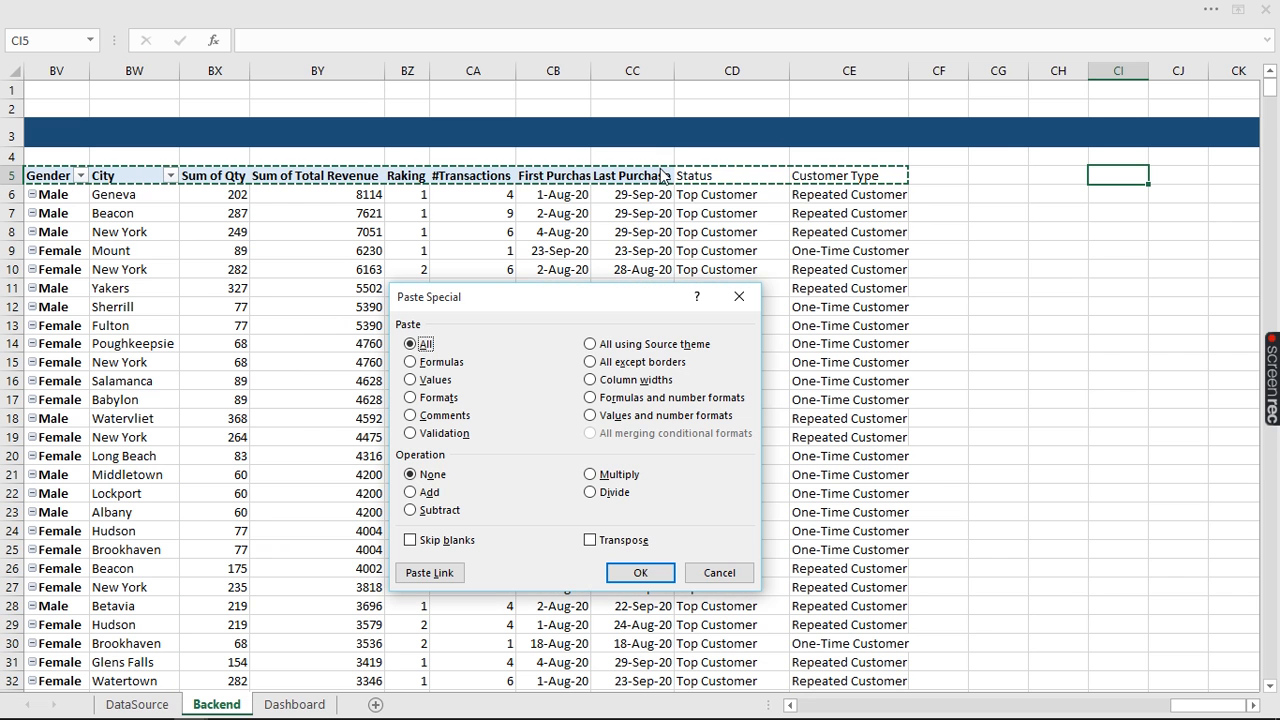
{"action": "left_click", "coordinate": [590, 540]}
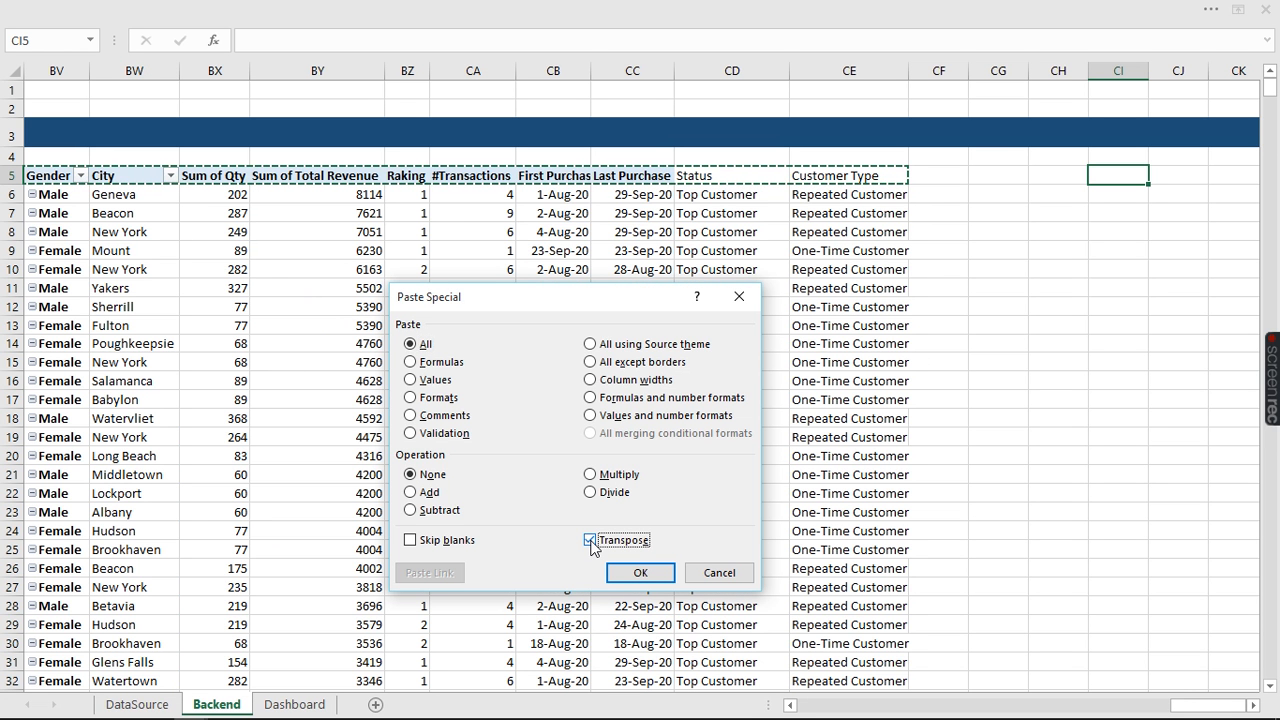
{"action": "left_click", "coordinate": [640, 572]}
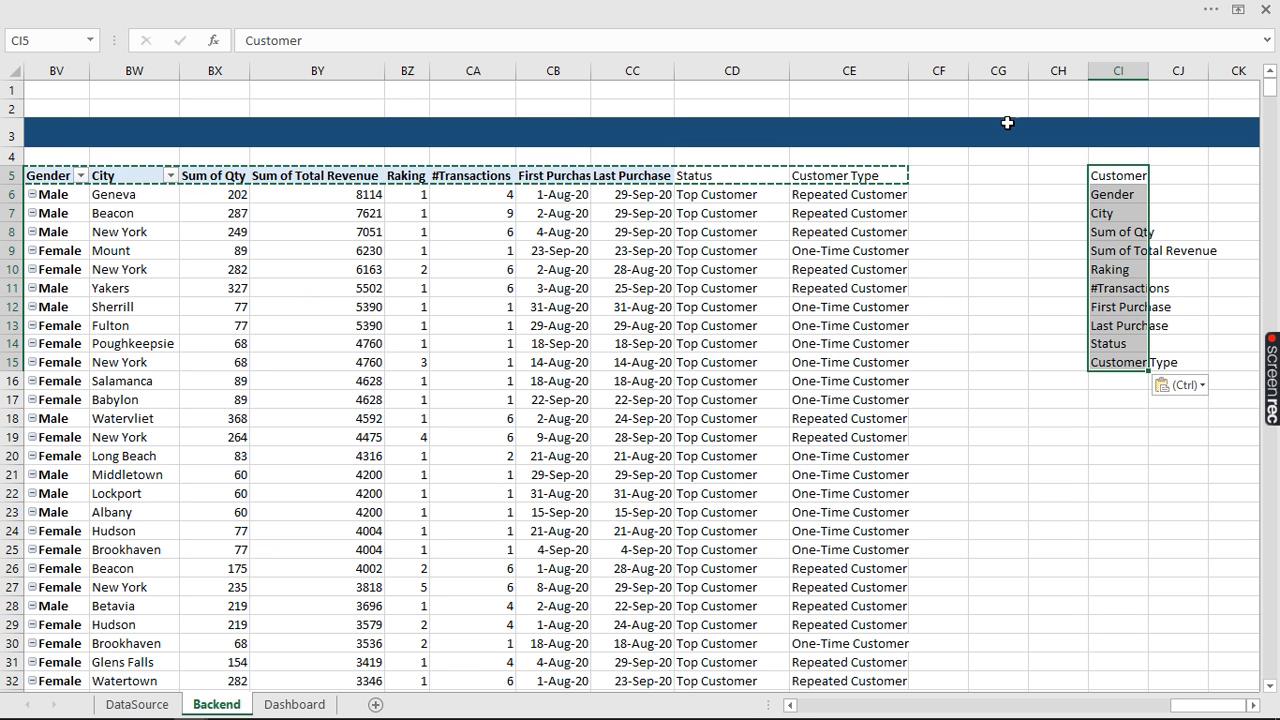
Format the transposed header list in CI5 through CI15 with bold text, all borders and a dark blue fill
{"action": "left_click", "coordinate": [640, 9]}
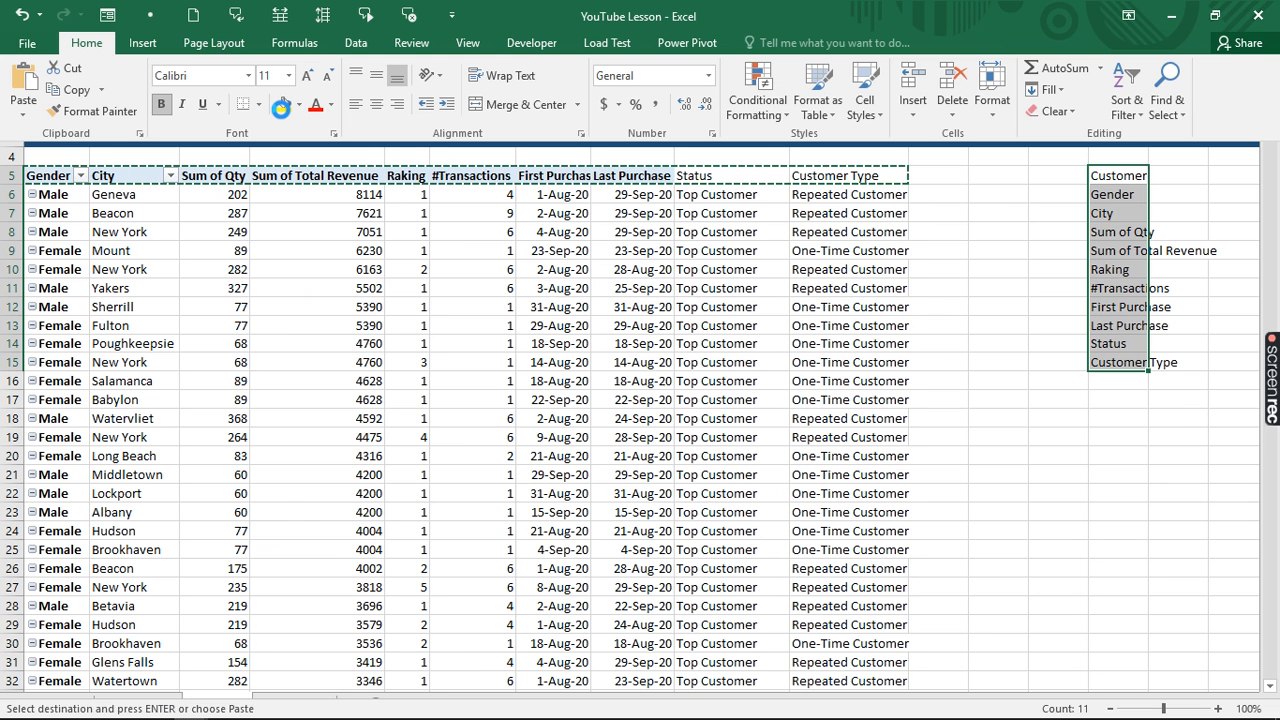
{"action": "left_click", "coordinate": [259, 104]}
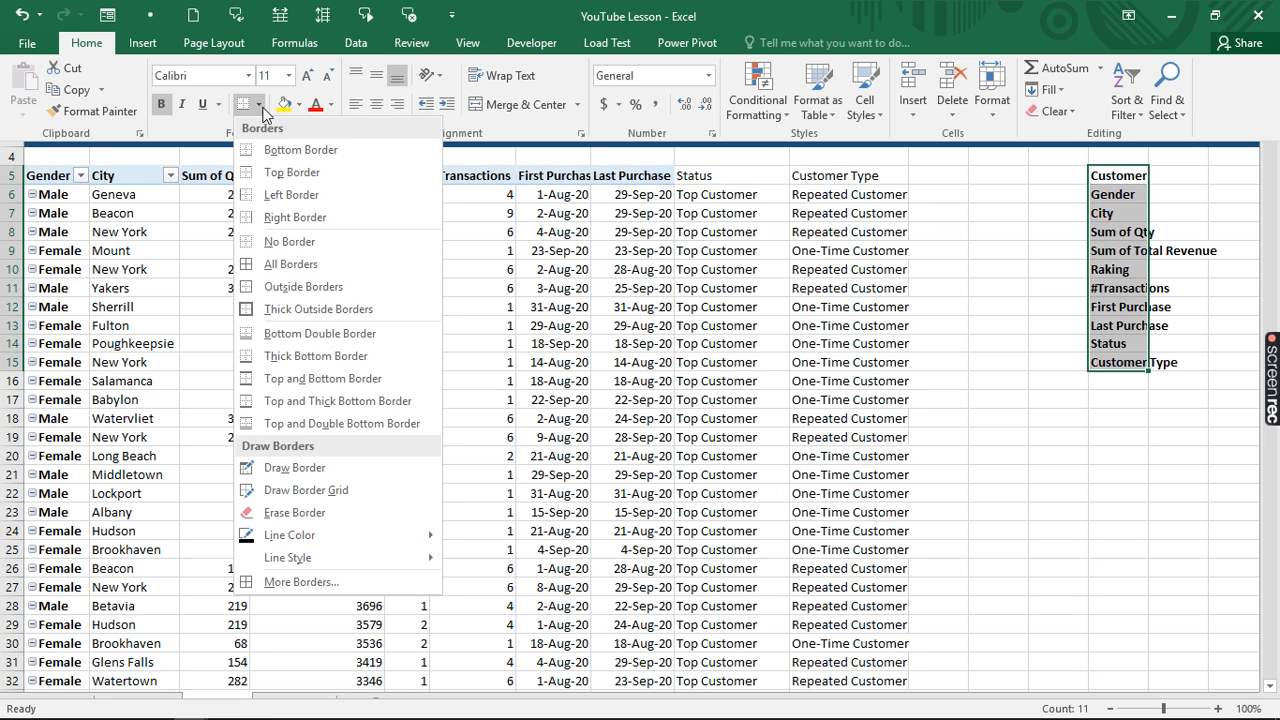
{"action": "left_click", "coordinate": [290, 264]}
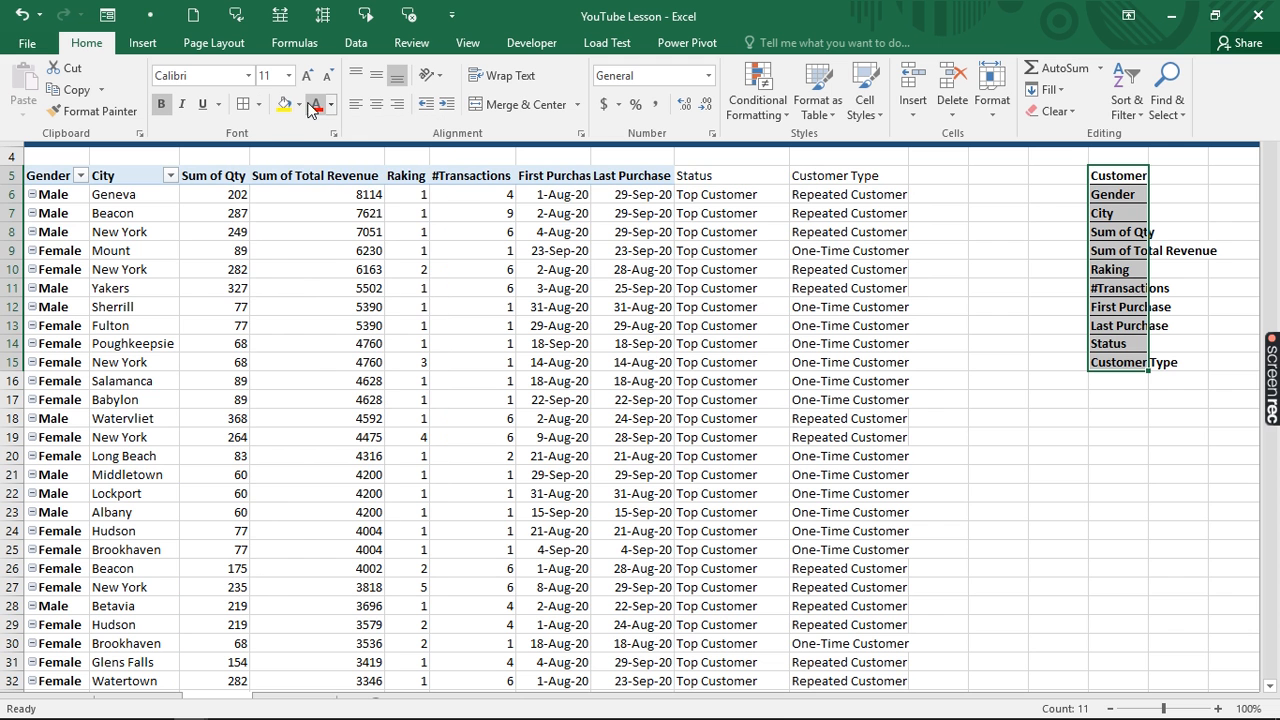
{"action": "left_click", "coordinate": [299, 105]}
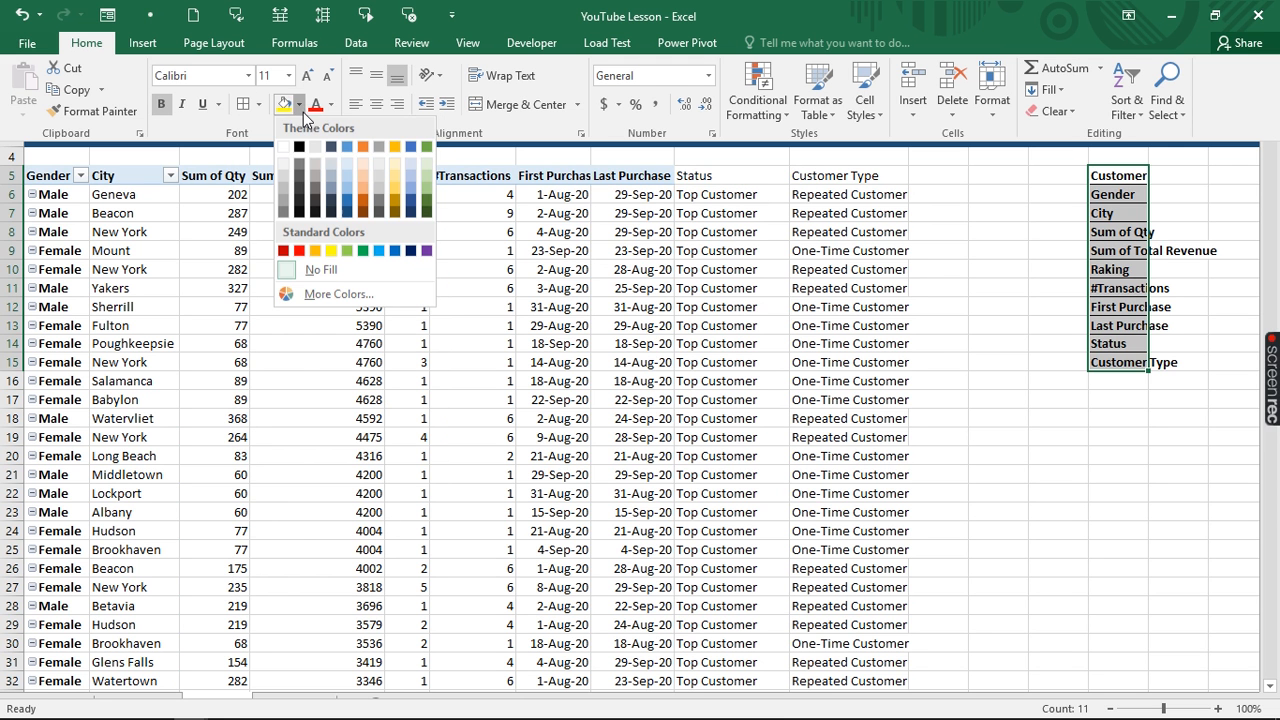
{"action": "left_click", "coordinate": [343, 207]}
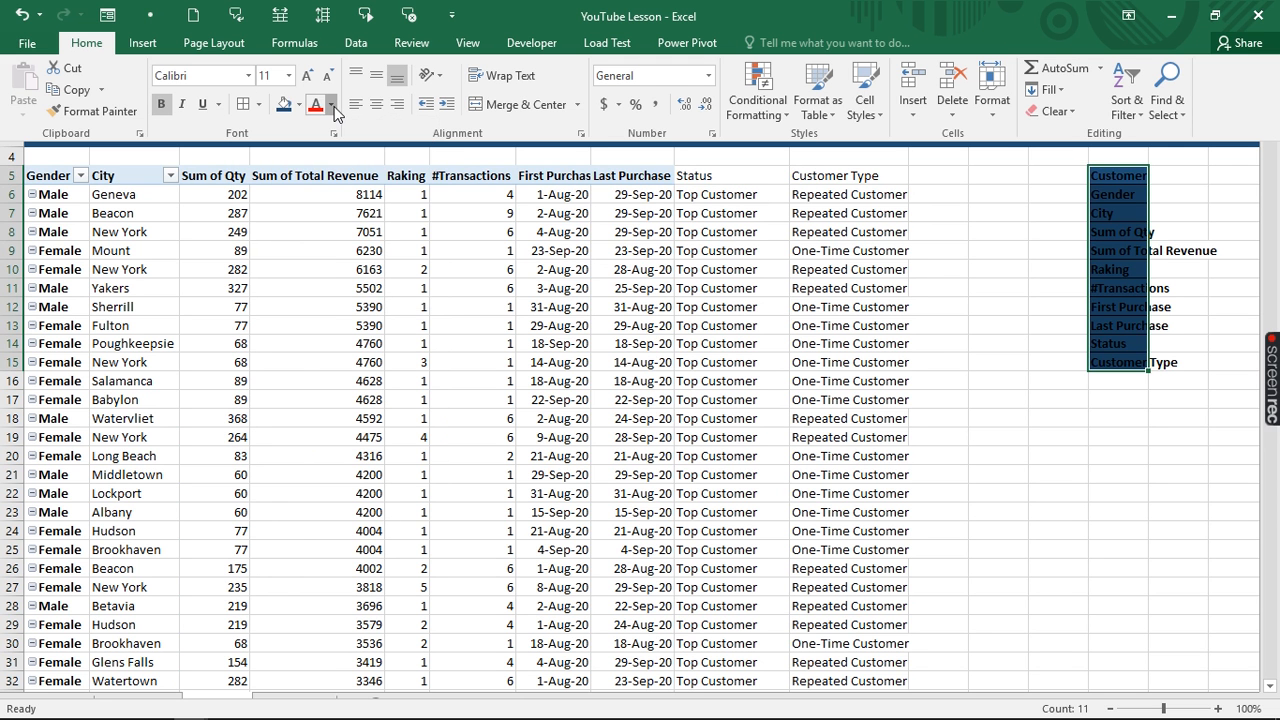
Set the font of the header list in CI5 through CI15 to white and widen columns CI and CJ
{"action": "left_click", "coordinate": [332, 107]}
{"action": "left_click", "coordinate": [318, 176]}
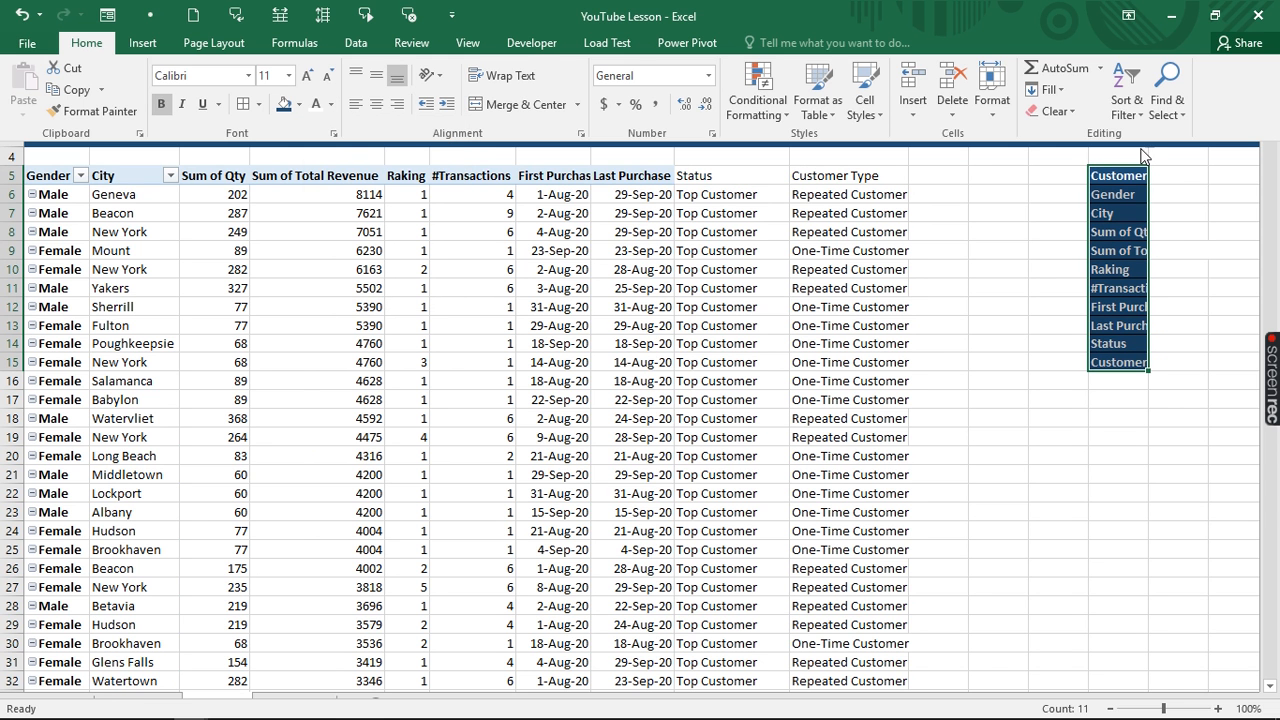
{"action": "key", "text": "ctrl+shift+F1"}
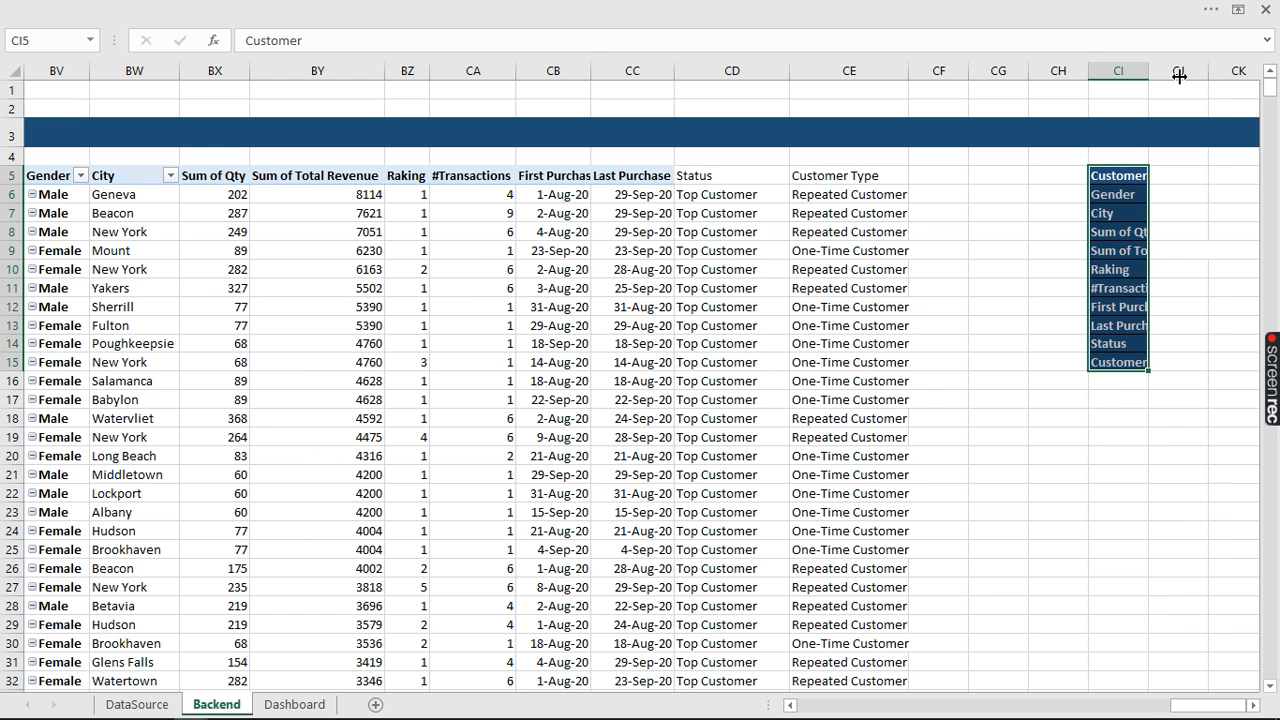
{"action": "left_click_drag", "start_coordinate": [1179, 75], "coordinate": [1233, 76]}
{"action": "left_click", "coordinate": [1247, 175]}
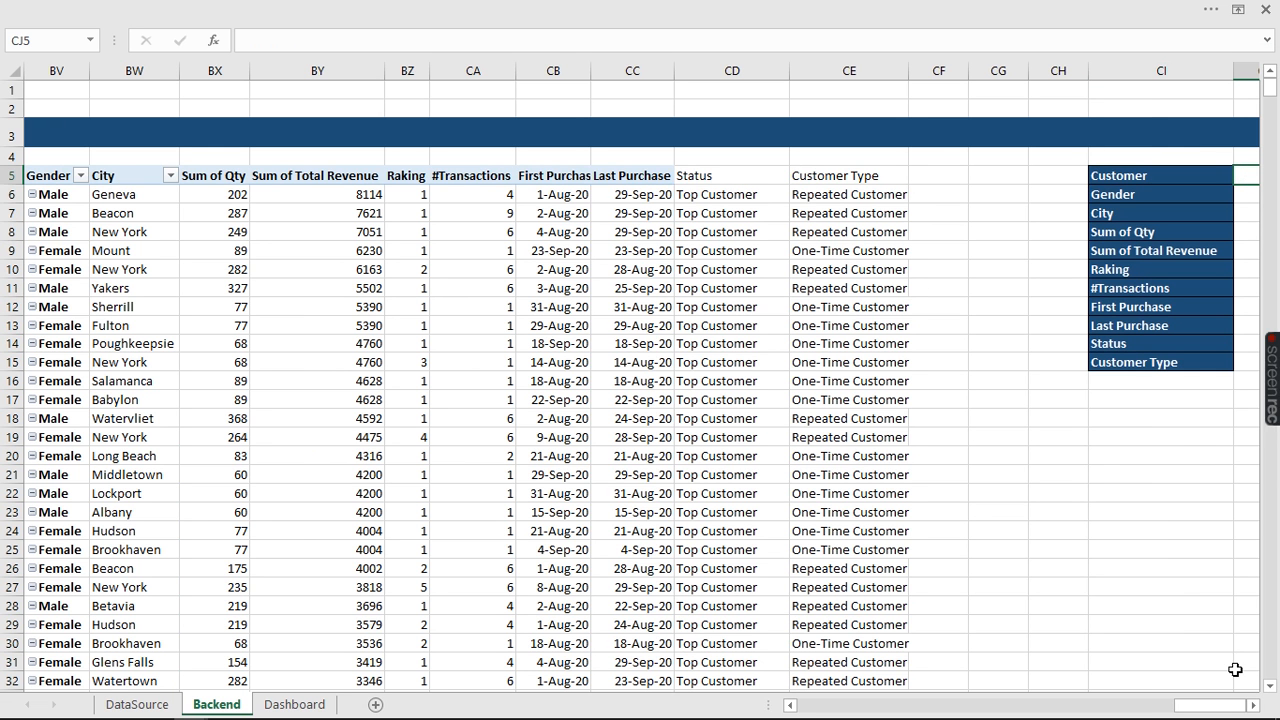
{"action": "left_click", "coordinate": [1253, 705]}
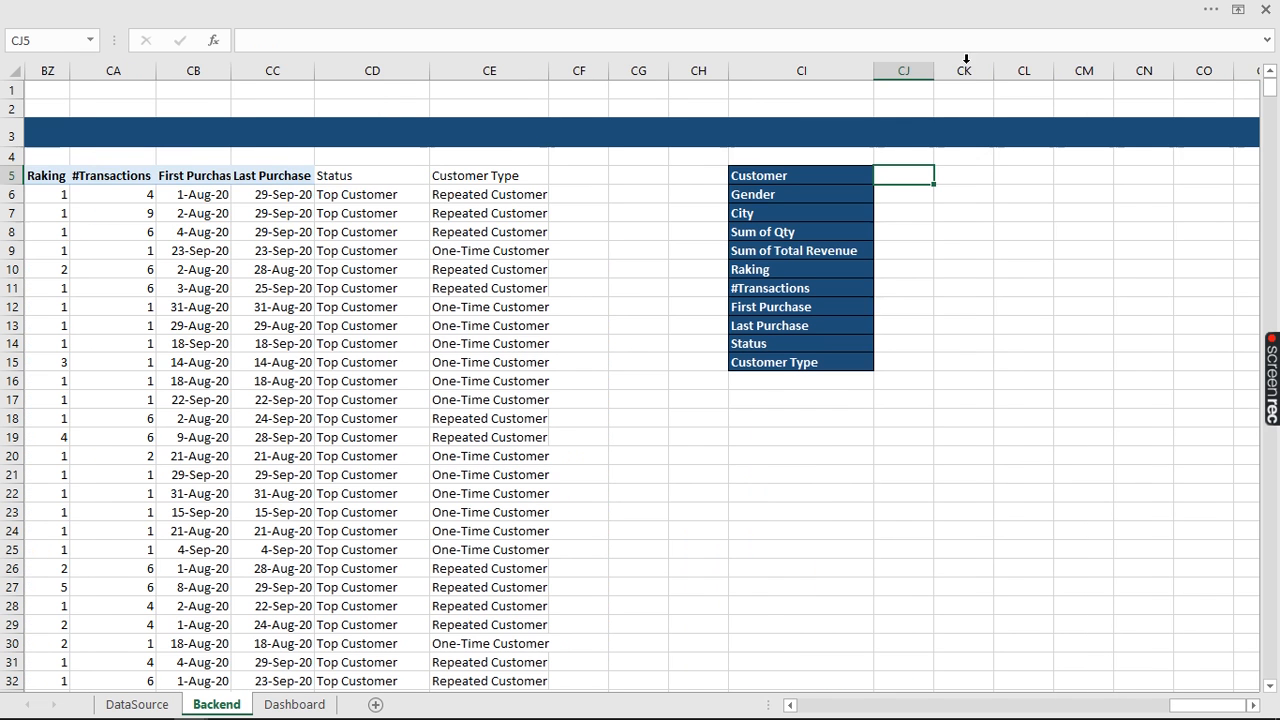
{"action": "left_click_drag", "start_coordinate": [930, 76], "coordinate": [1031, 81]}
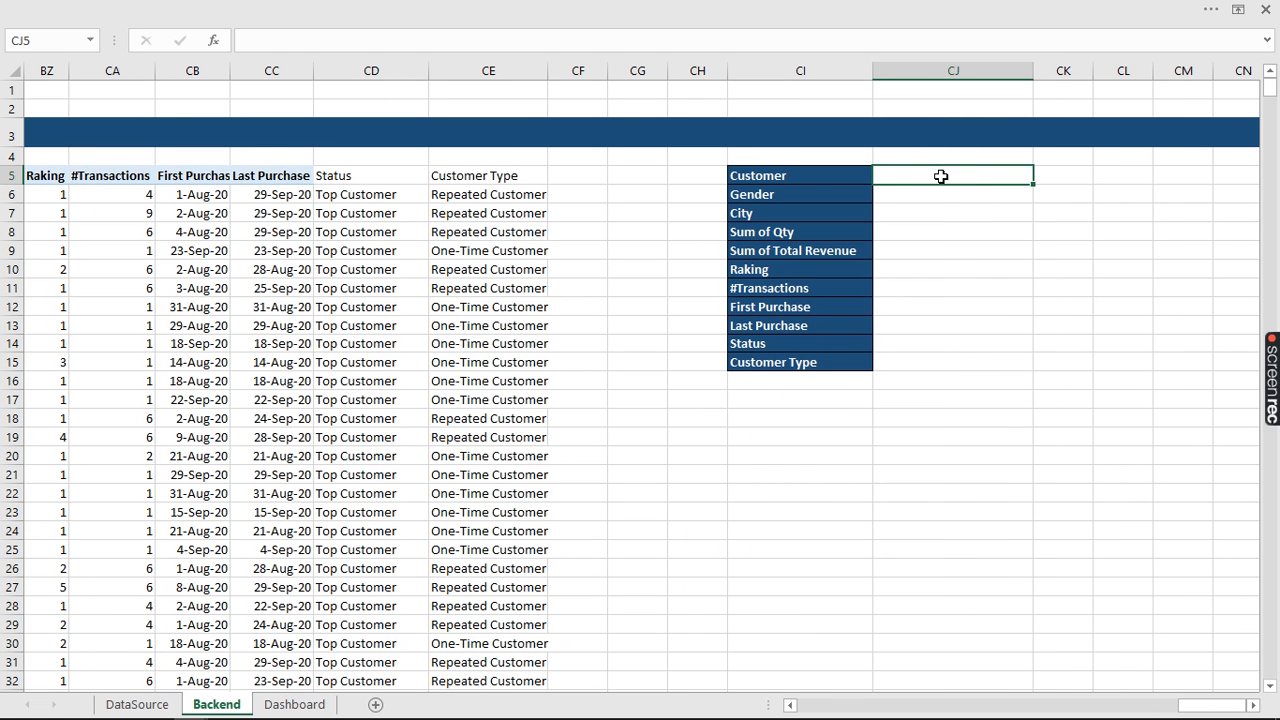
Enter the heading "Colunms" in CI4 above the header list
{"action": "left_click", "coordinate": [777, 156]}
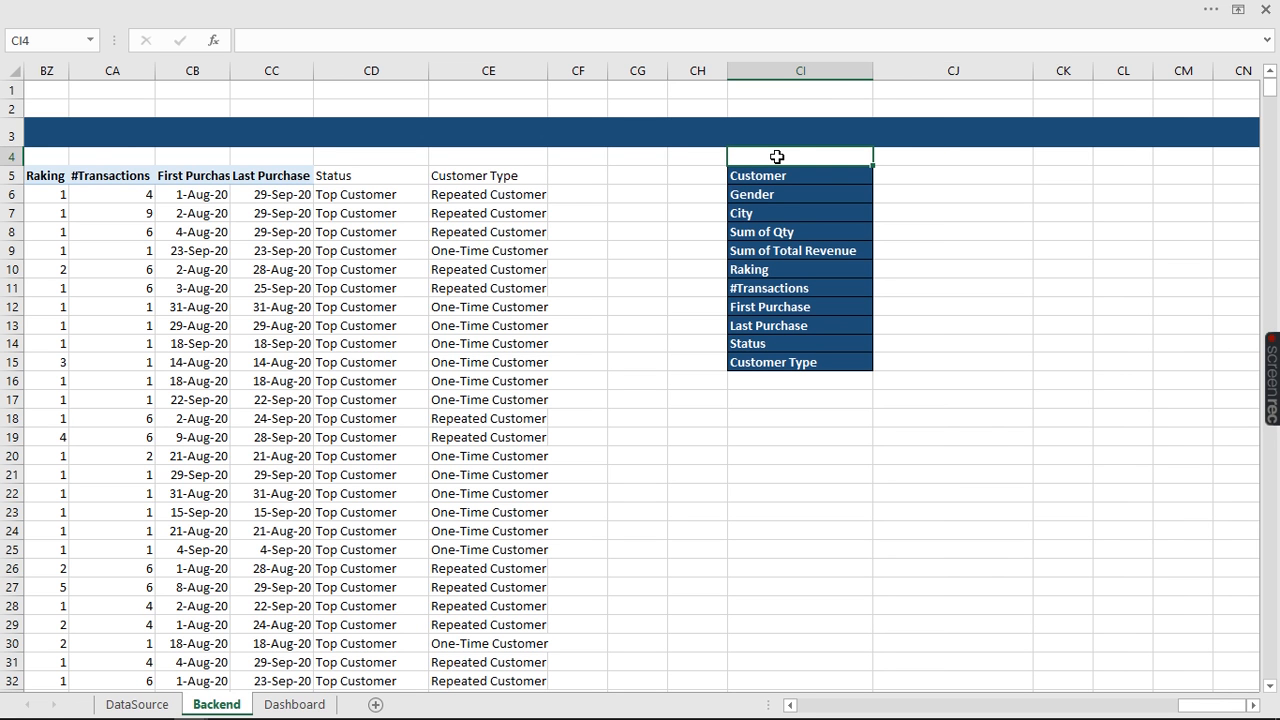
{"action": "type", "text": "Colum"}
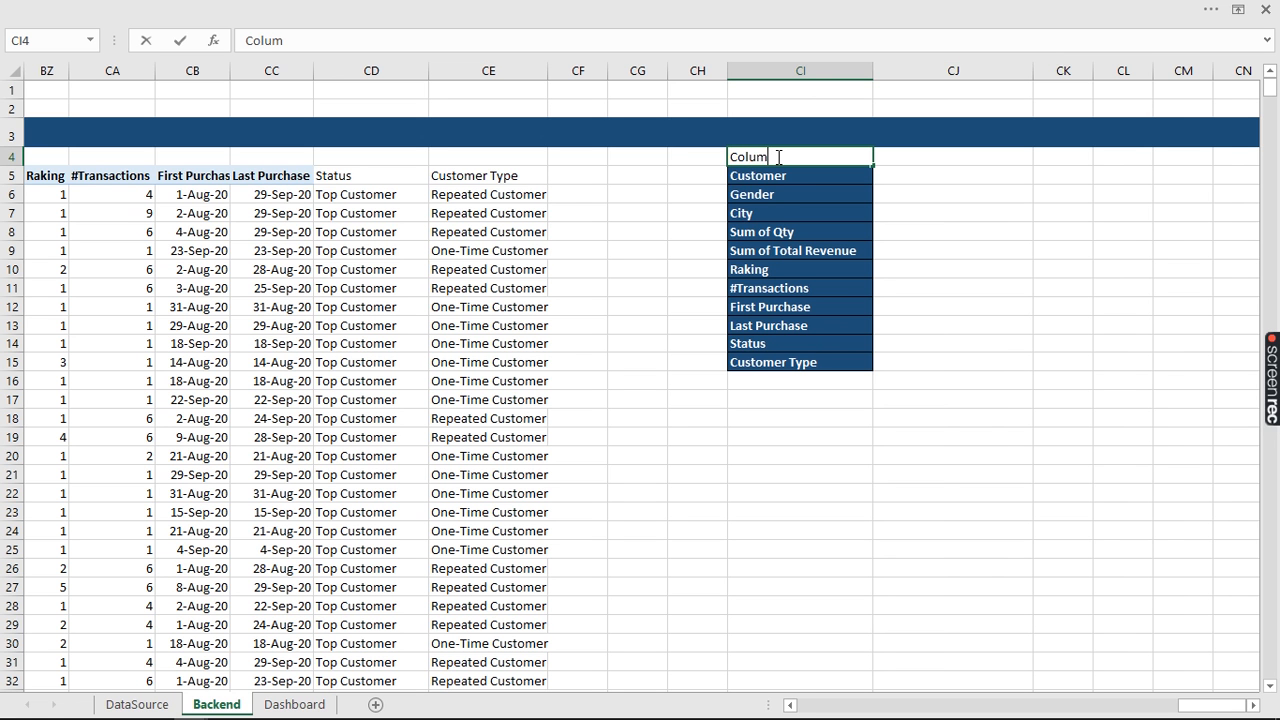
{"action": "key", "text": "BackSpace"}
{"action": "type", "text": "n"}
{"action": "key", "text": "BackSpace"}
{"action": "type", "text": "mns"}
{"action": "key", "text": "Tab"}
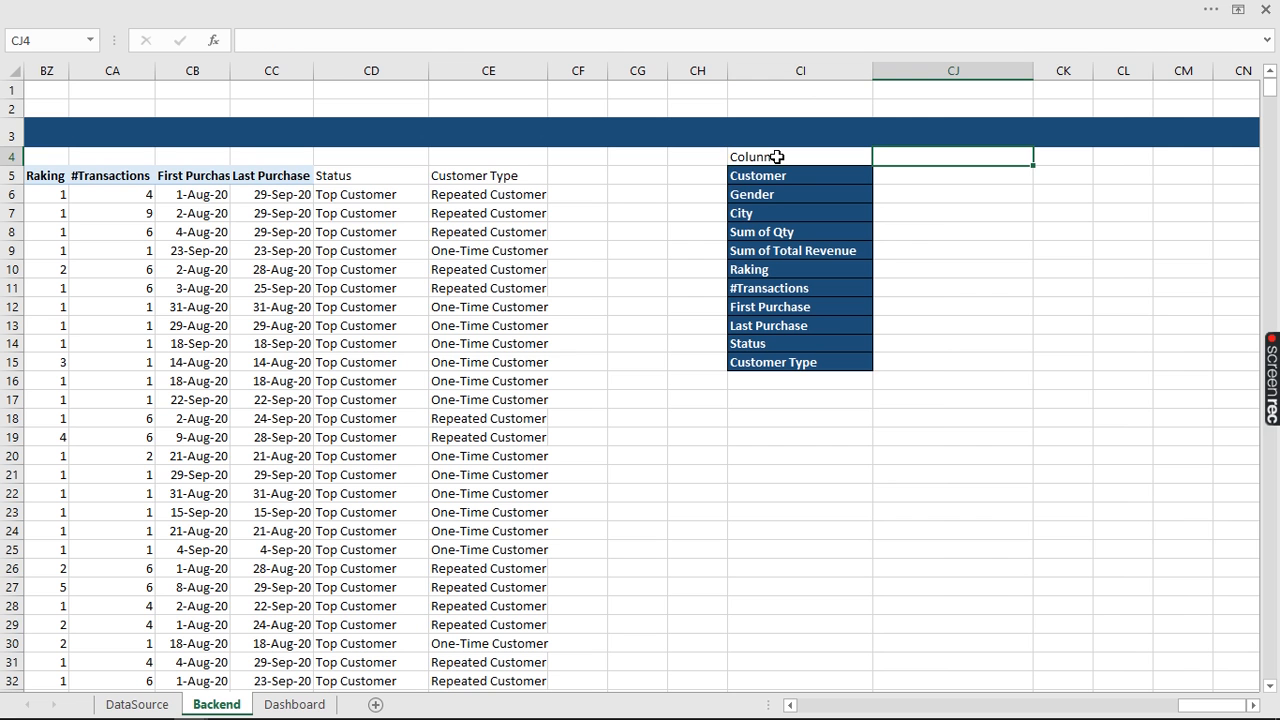
Enter the heading "Customer Historical data" in CJ4
{"action": "type", "text": "Cu"}
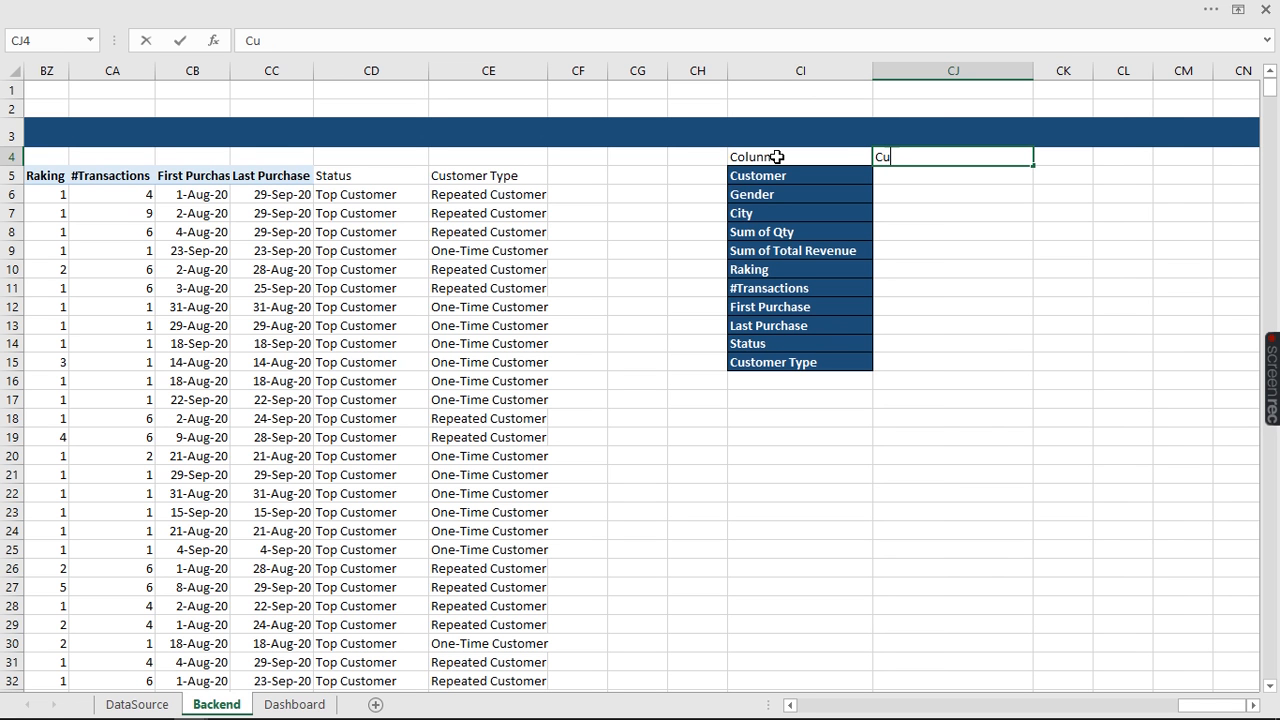
{"action": "type", "text": "stomer DA"}
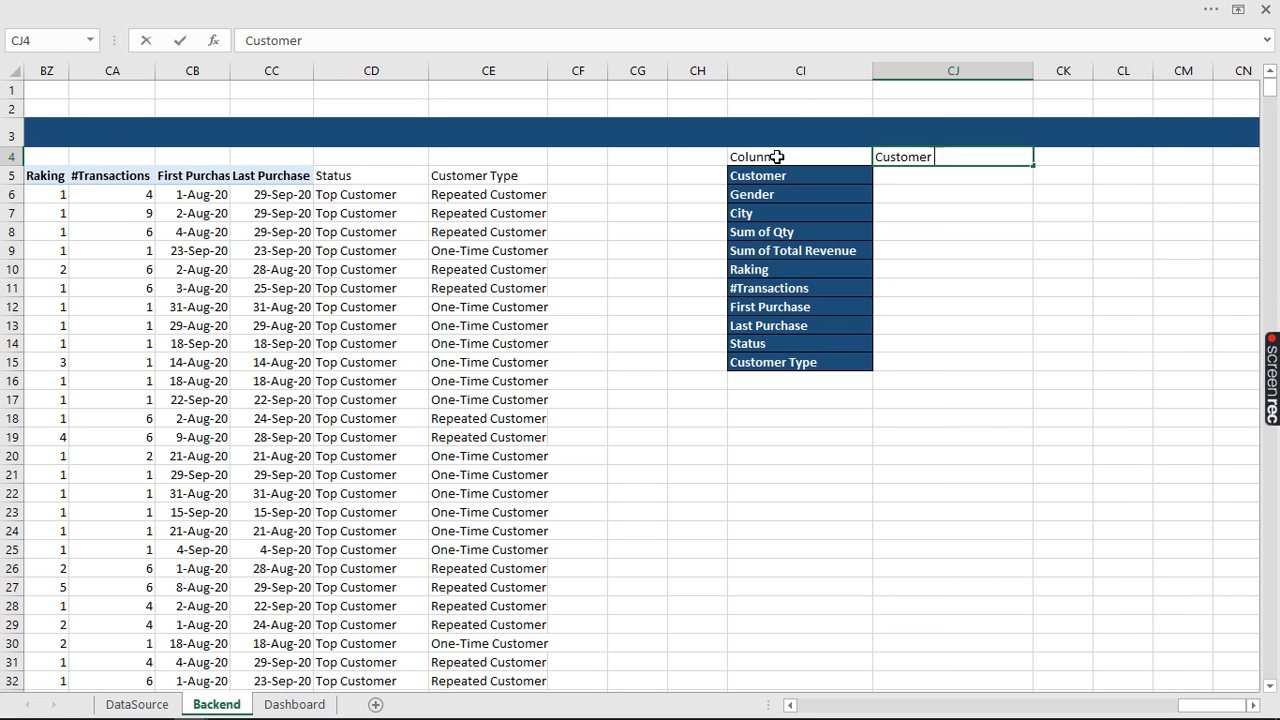
{"action": "key", "text": "BackSpace"}
{"action": "key", "text": "BackSpace"}
{"action": "key", "text": "BackSpace"}
{"action": "type", "text": "sal"}
{"action": "key", "text": "BackSpace"}
{"action": "key", "text": "BackSpace"}
{"action": "key", "text": "BackSpace"}
{"action": "key", "text": "BackSpace"}
{"action": "type", "text": "Historical data"}
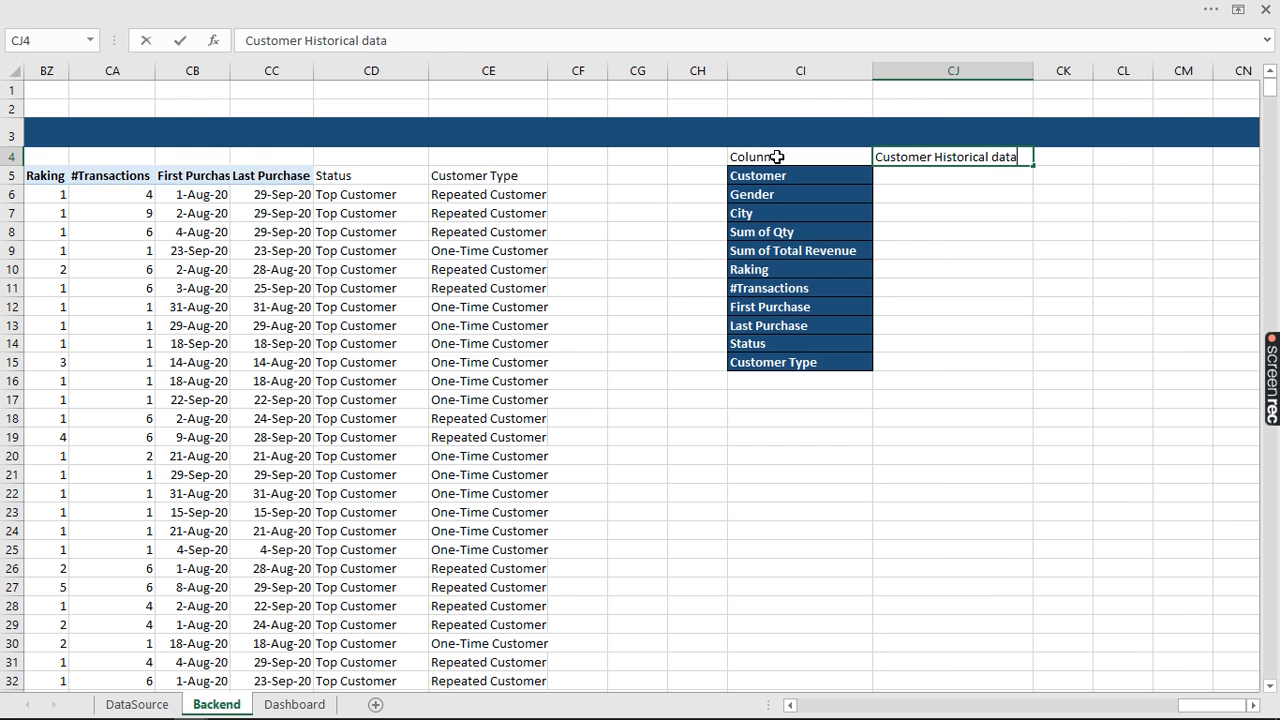
{"action": "key", "text": "Return"}
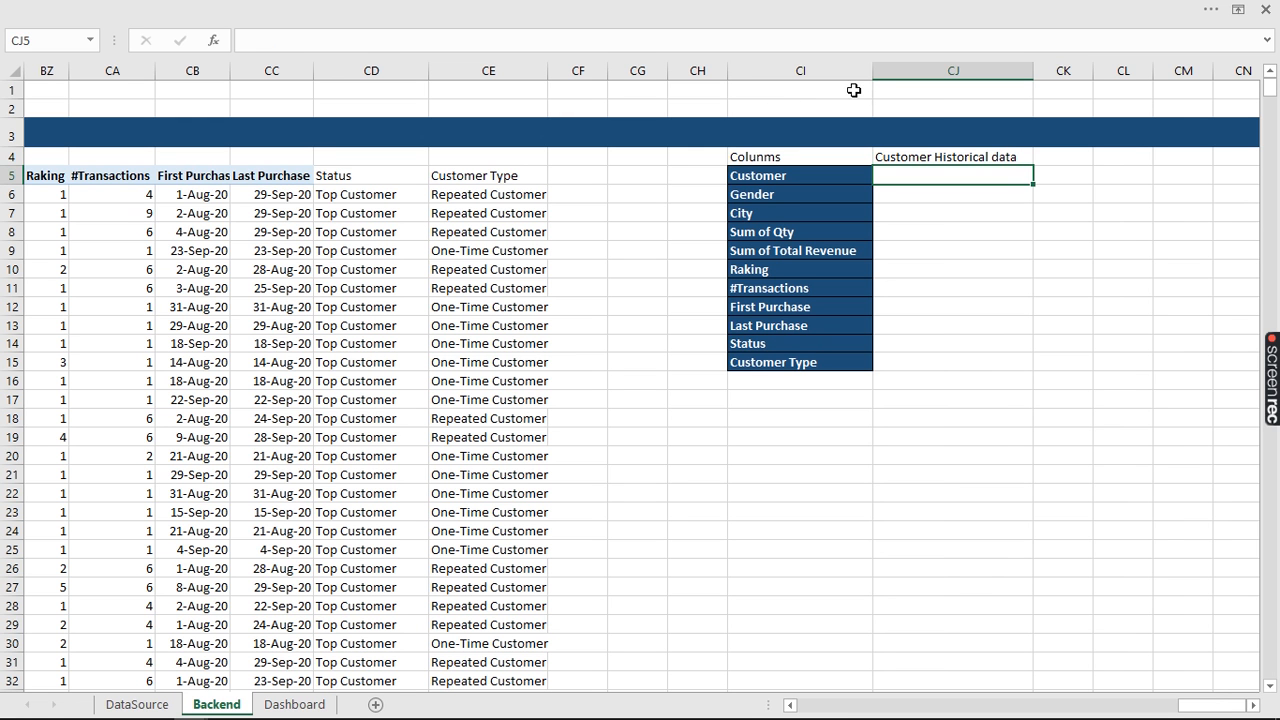
Format the headings in CI4 and CJ4 with bold white text and a medium blue fill
{"action": "left_click", "coordinate": [766, 156]}
{"action": "left_click", "coordinate": [913, 158], "text": "shift"}
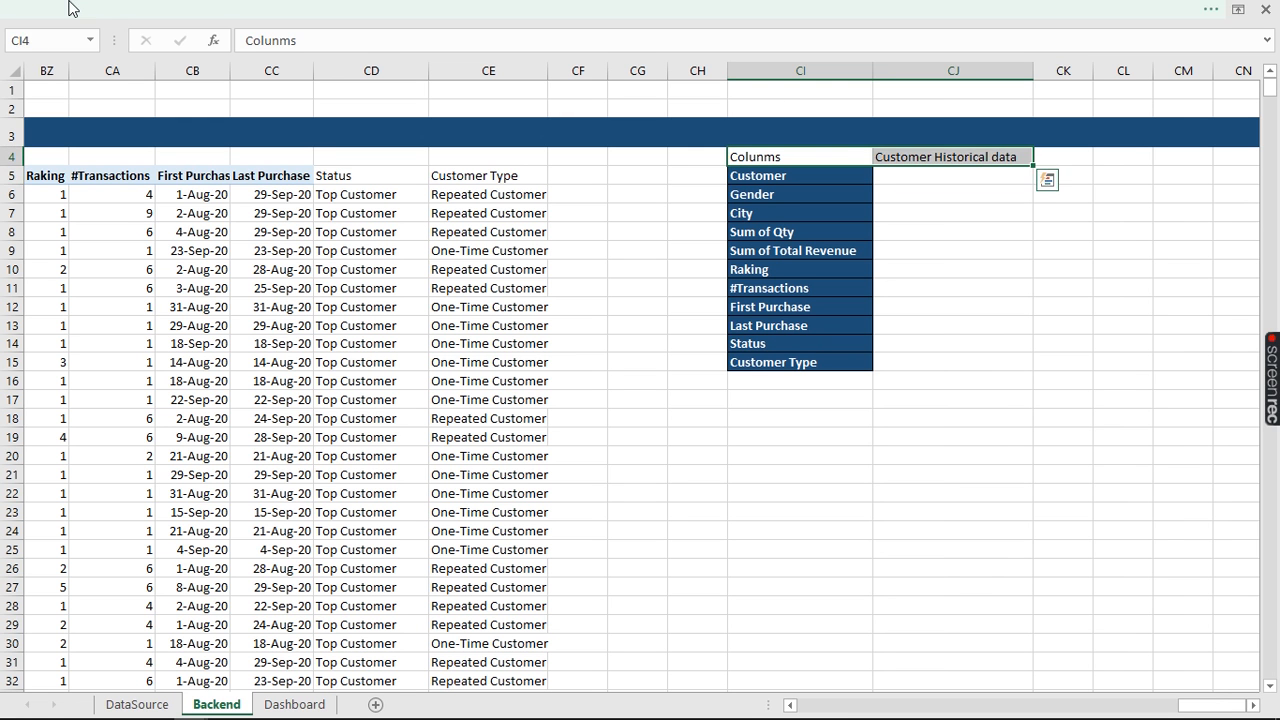
{"action": "left_click", "coordinate": [420, 9]}
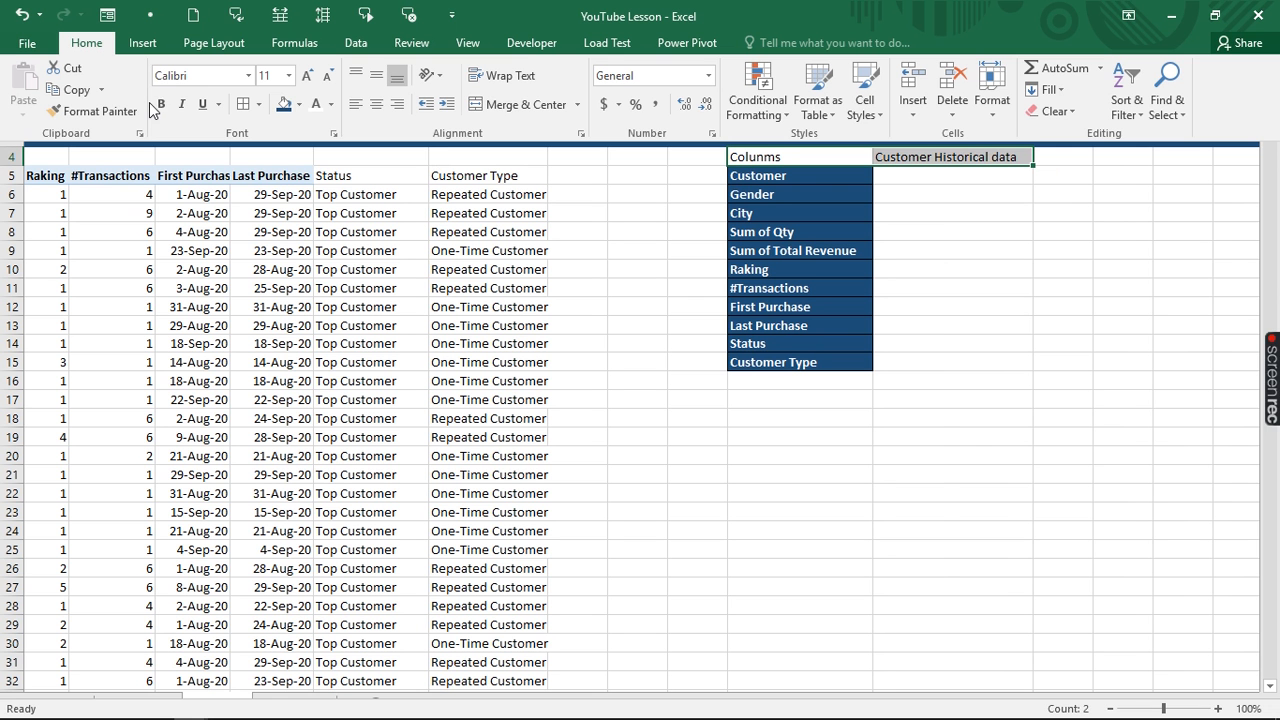
{"action": "left_click", "coordinate": [160, 104]}
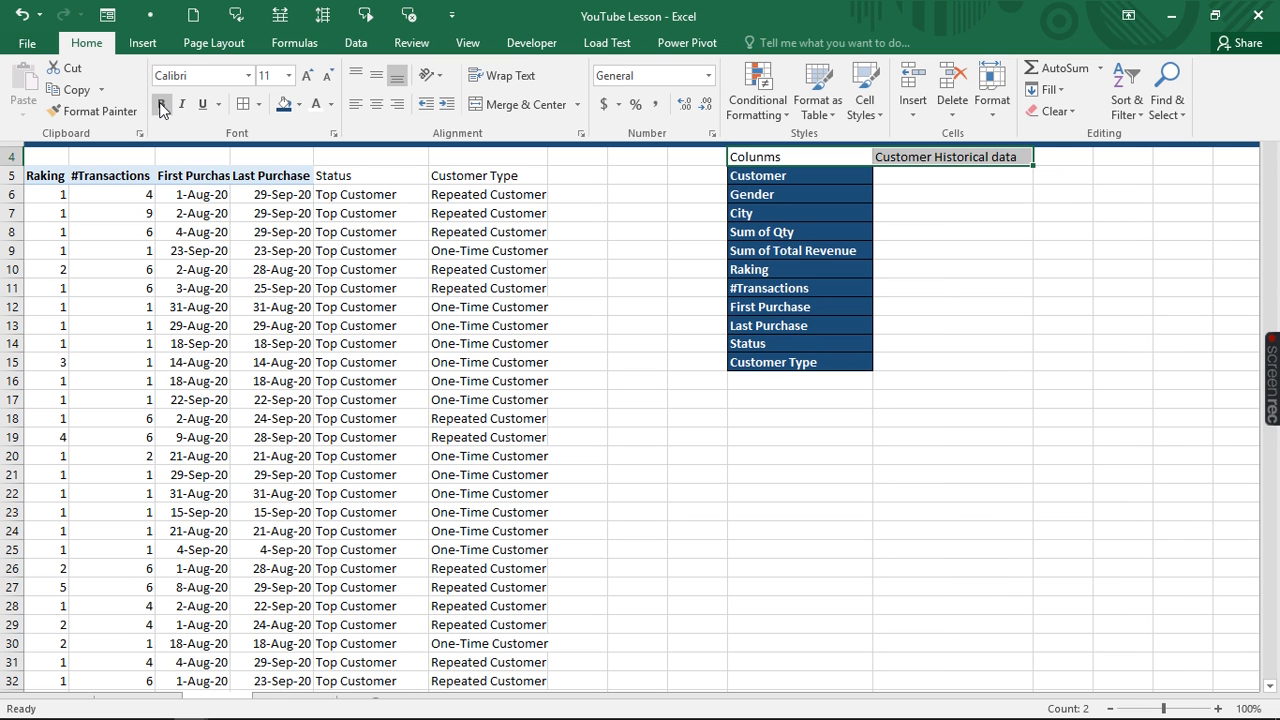
{"action": "left_click", "coordinate": [317, 106]}
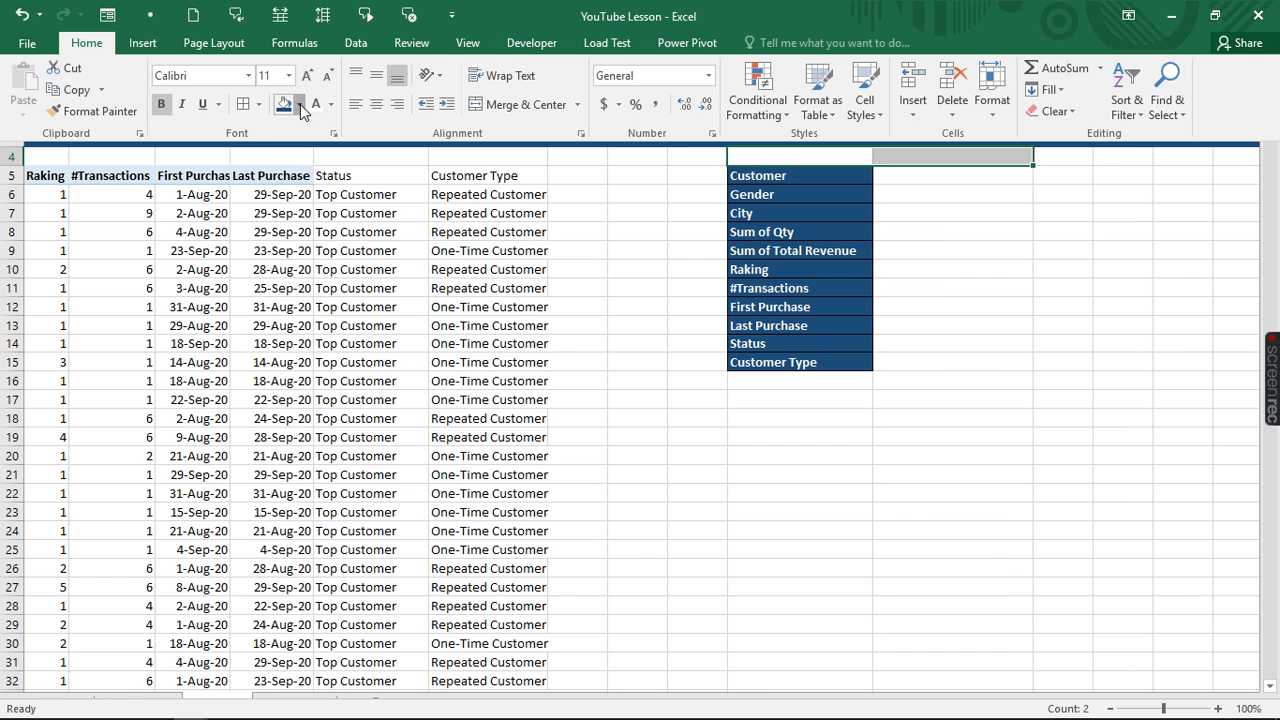
{"action": "left_click", "coordinate": [299, 105]}
Start a formula in CJ5 using INDEX with SearchDataRange as the array and a nested MATCH for the row number
{"action": "left_click", "coordinate": [908, 177]}
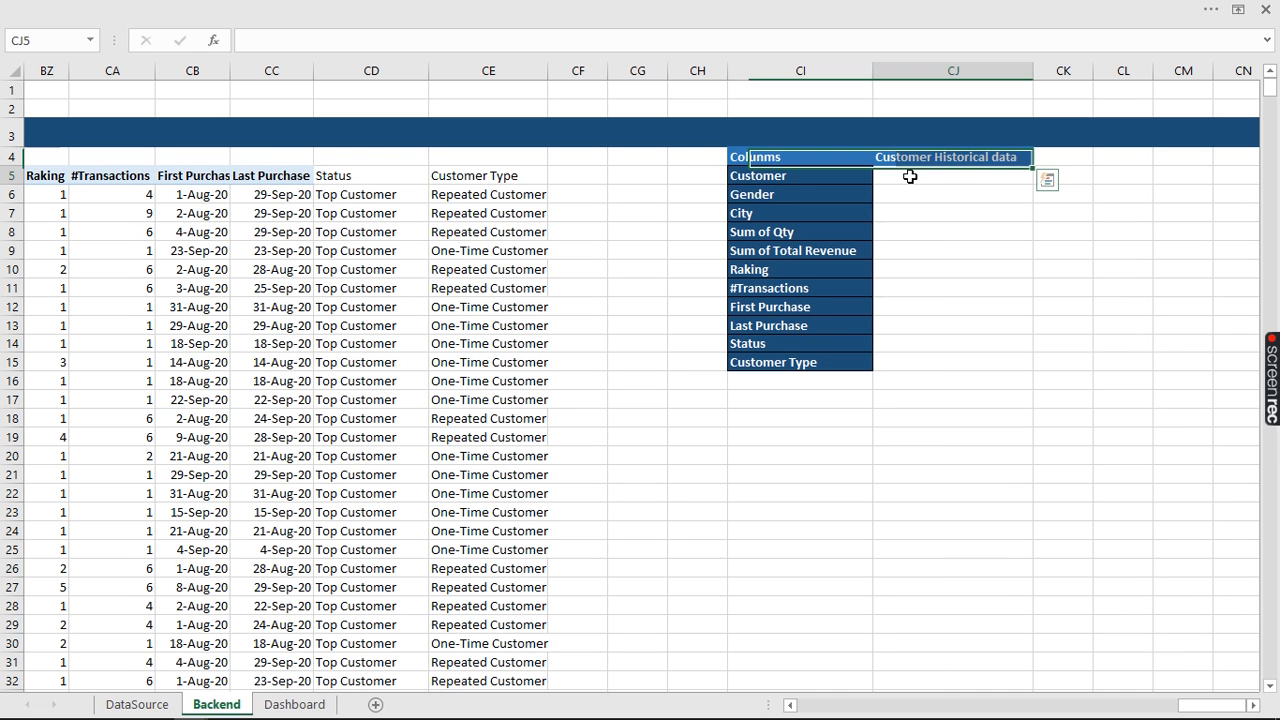
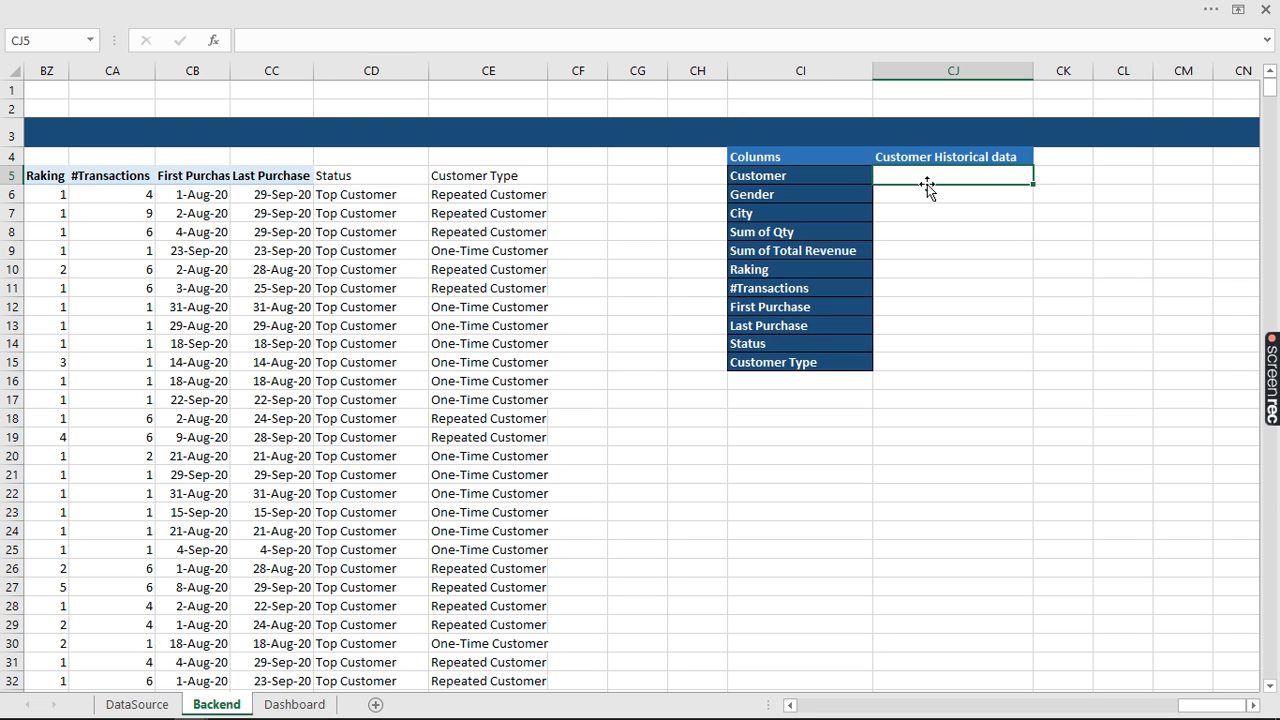
{"action": "type", "text": "="}
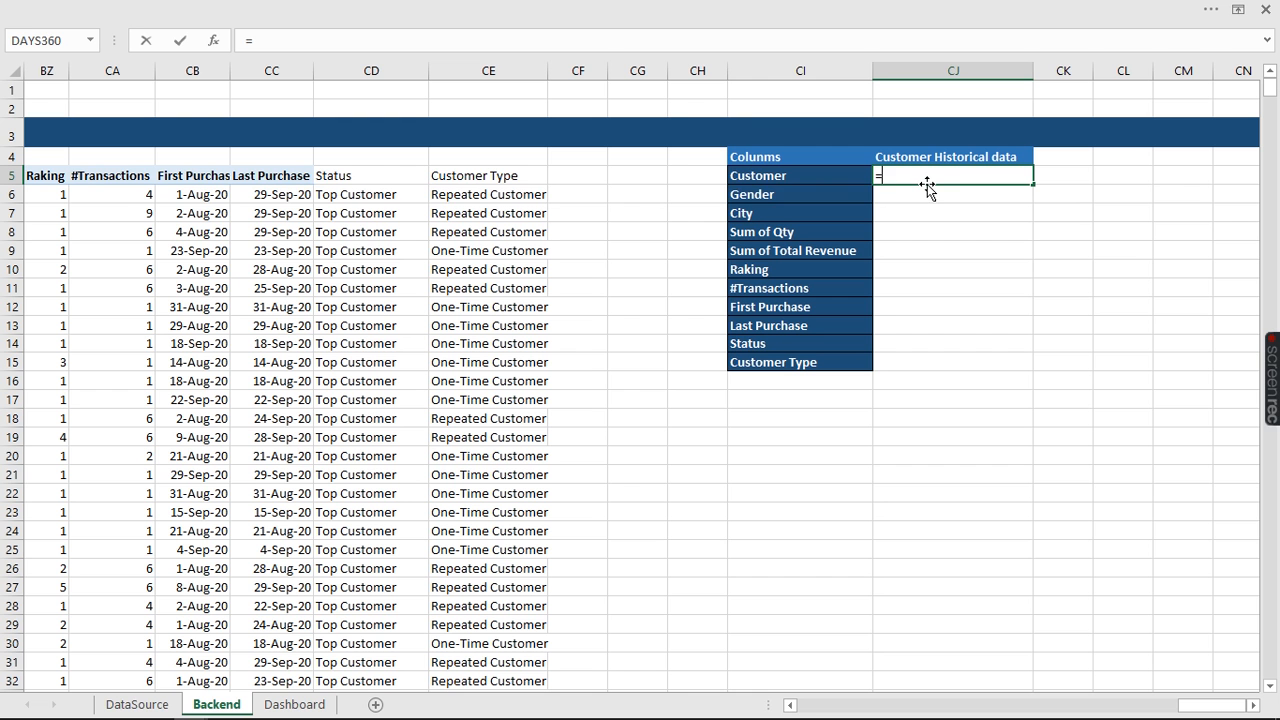
{"action": "type", "text": "ind"}
{"action": "key", "text": "Tab"}
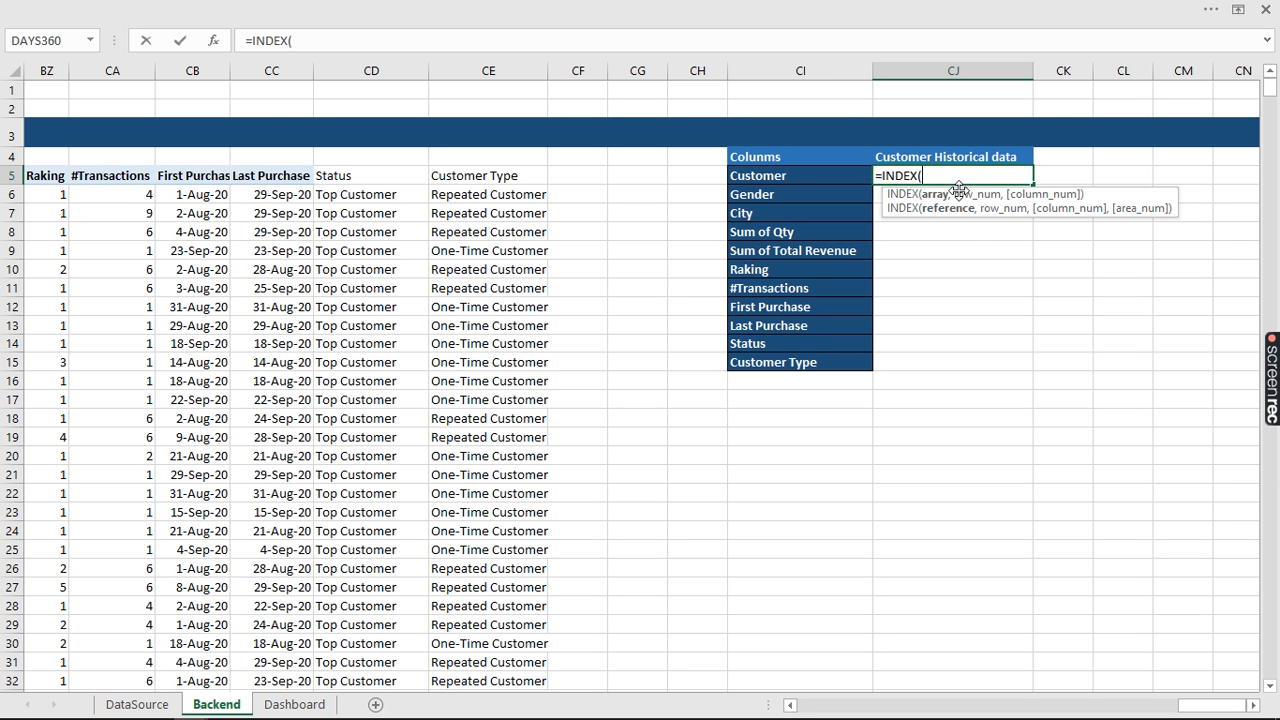
{"action": "left_click_drag", "start_coordinate": [959, 190], "coordinate": [957, 234]}
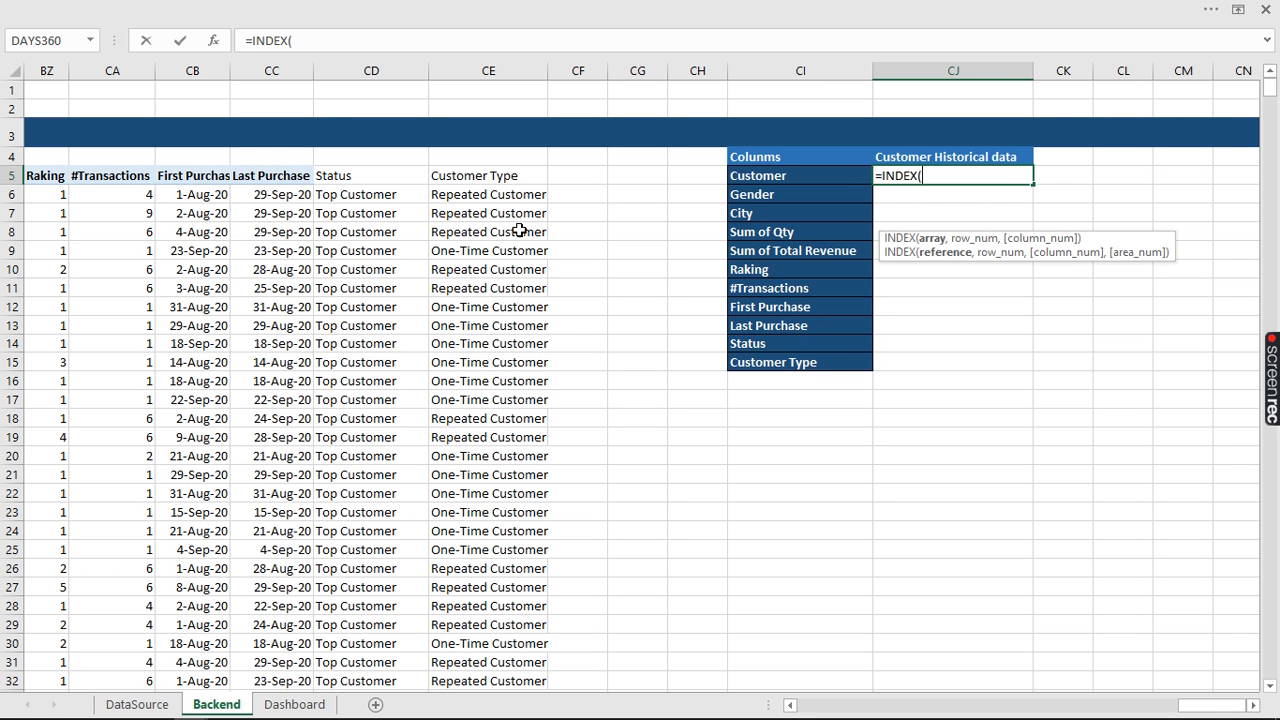
{"action": "type", "text": "se"}
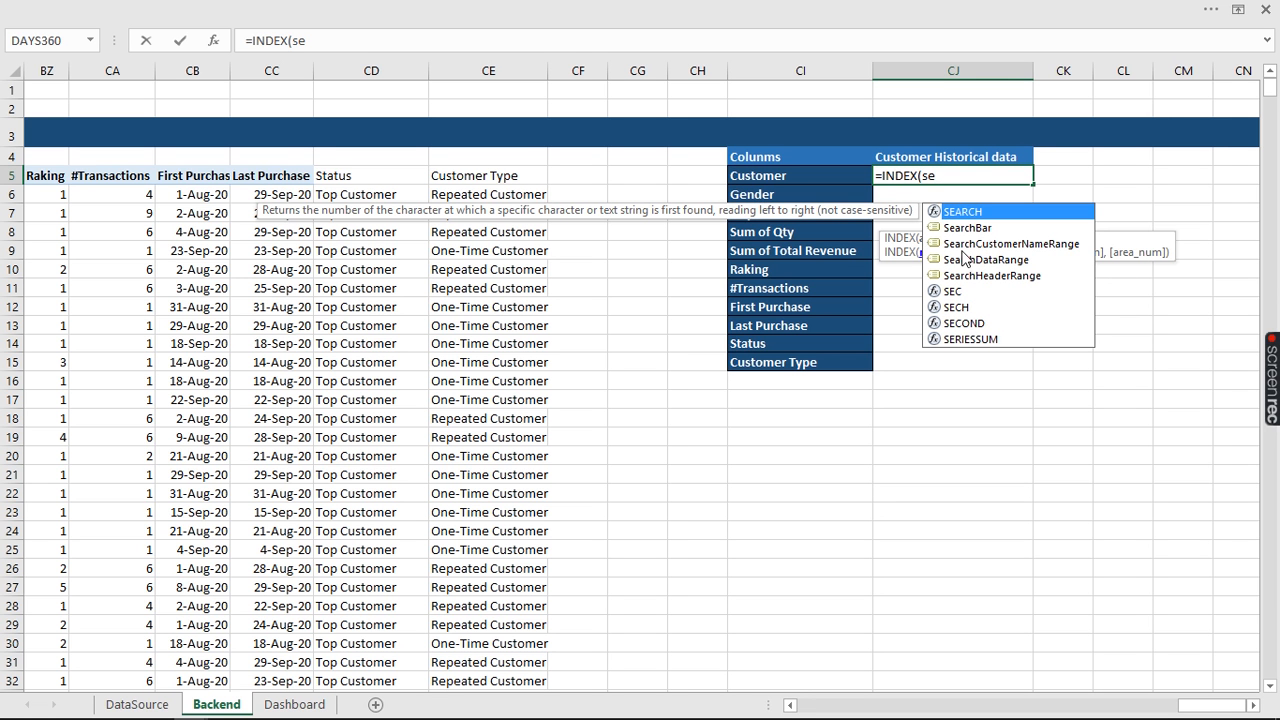
{"action": "left_click", "coordinate": [965, 263]}
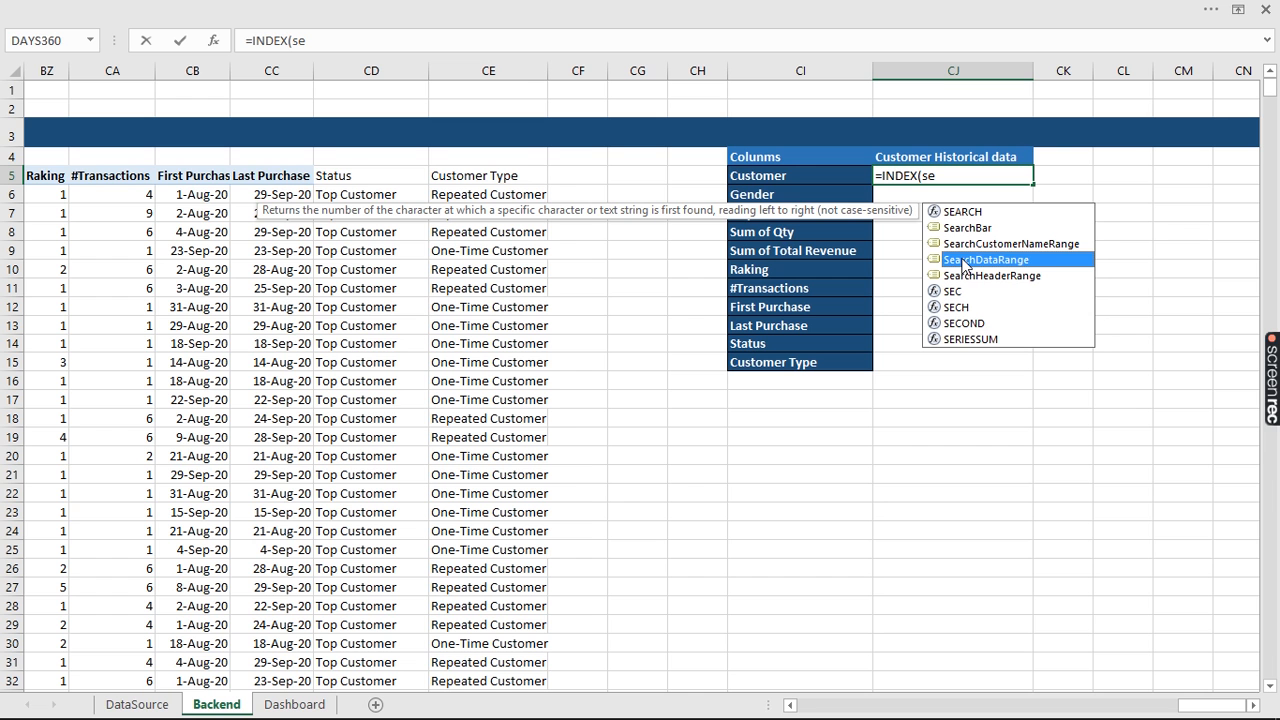
{"action": "double_click", "coordinate": [965, 260]}
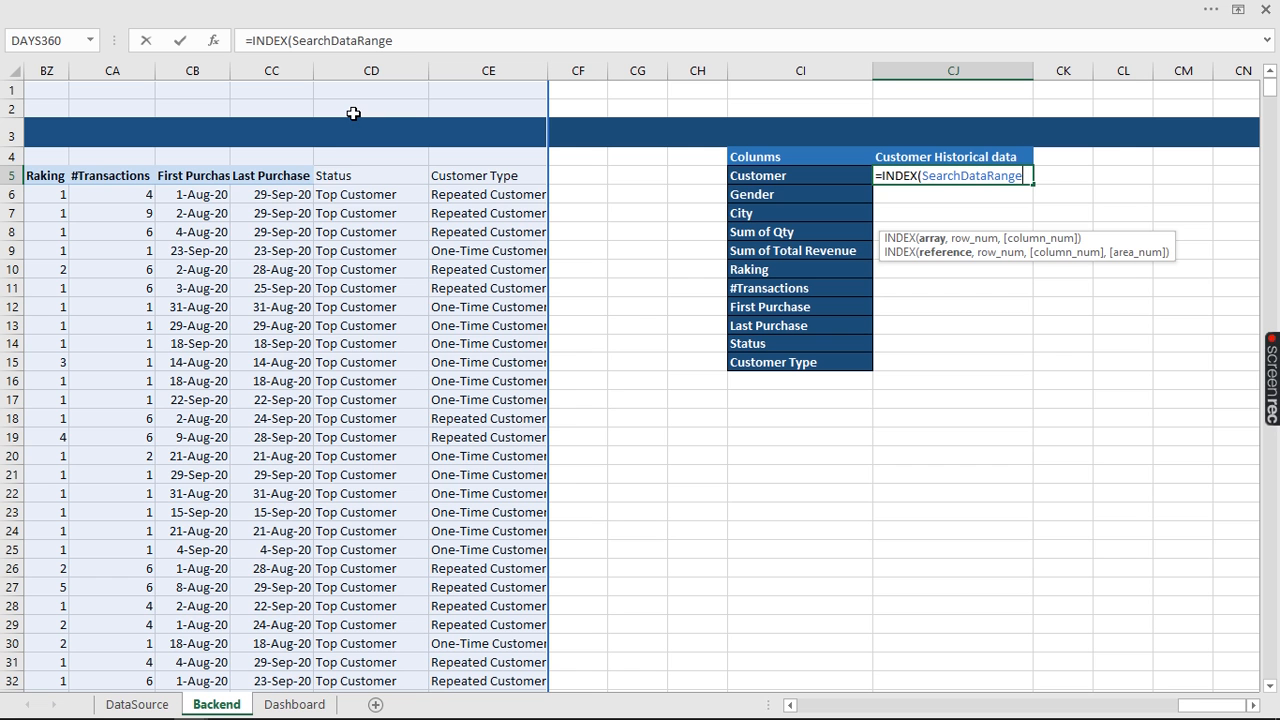
{"action": "type", "text": ","}
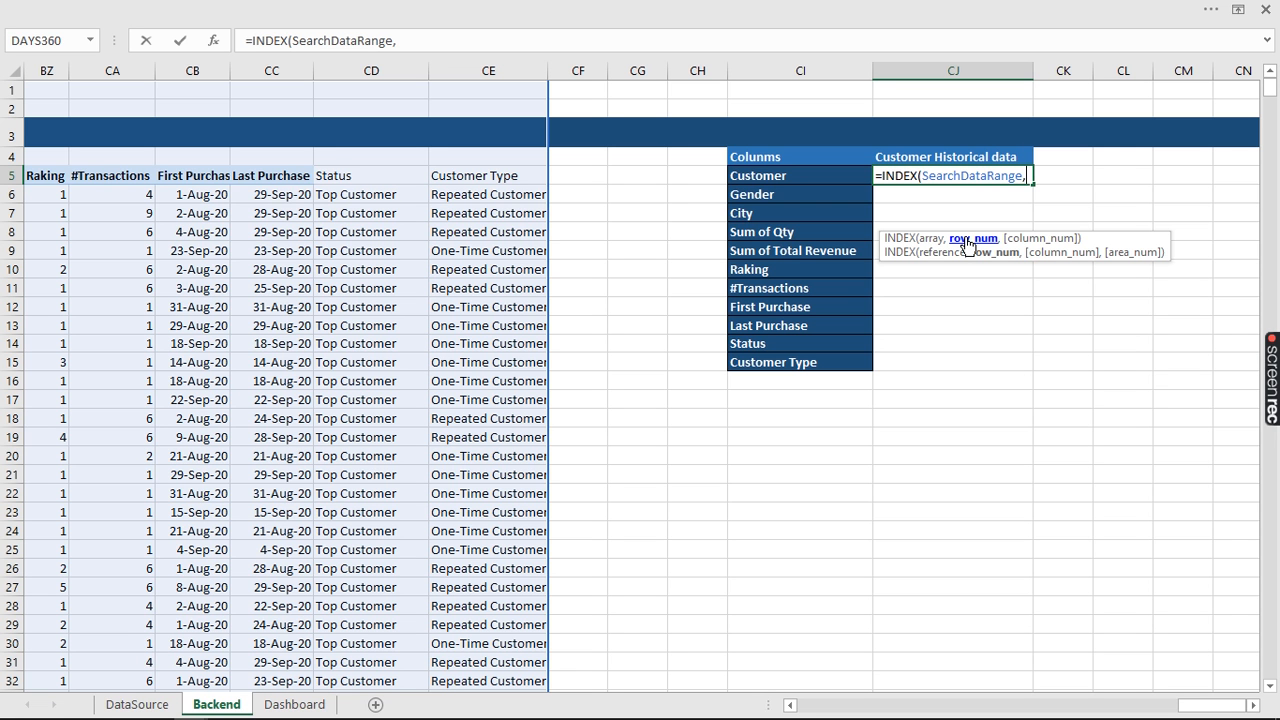
{"action": "type", "text": "mat"}
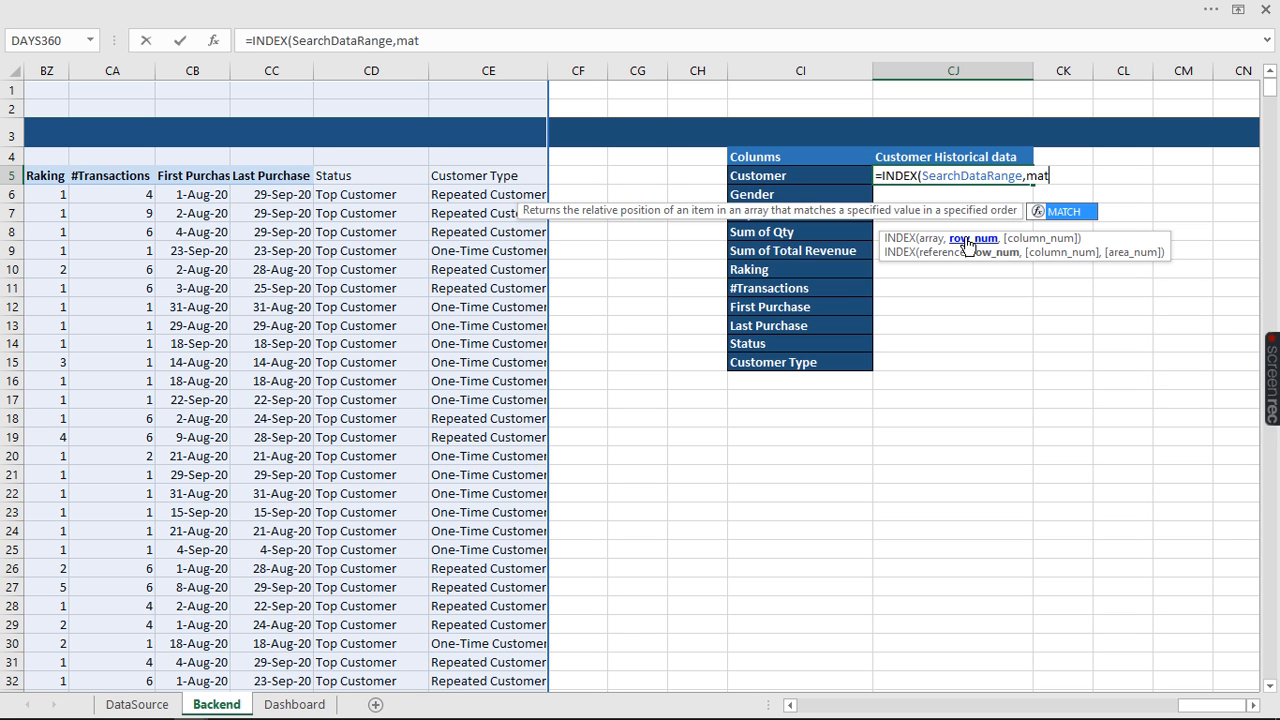
{"action": "key", "text": "Tab"}
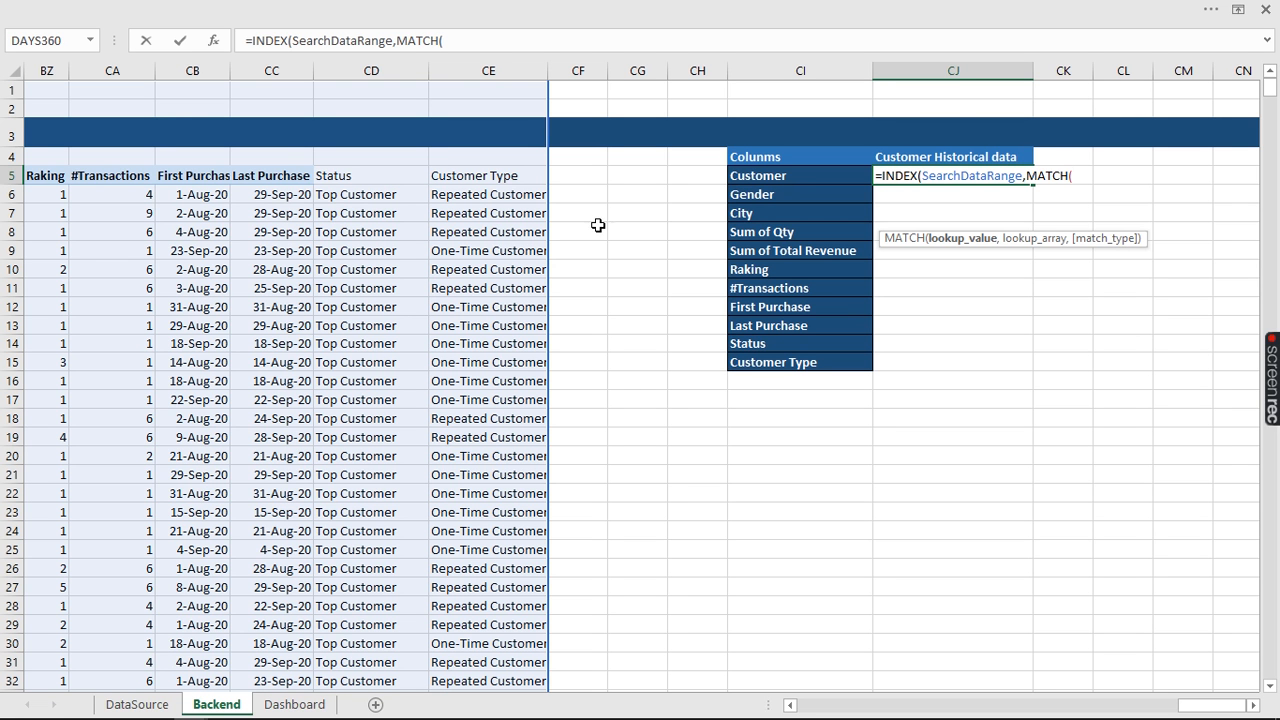
Keep the unfinished CJ5 formula as text with a leading space, check the search bar cell on the Dashboard sheet, and reactivate the formula on Backend
{"action": "left_click", "coordinate": [246, 40]}
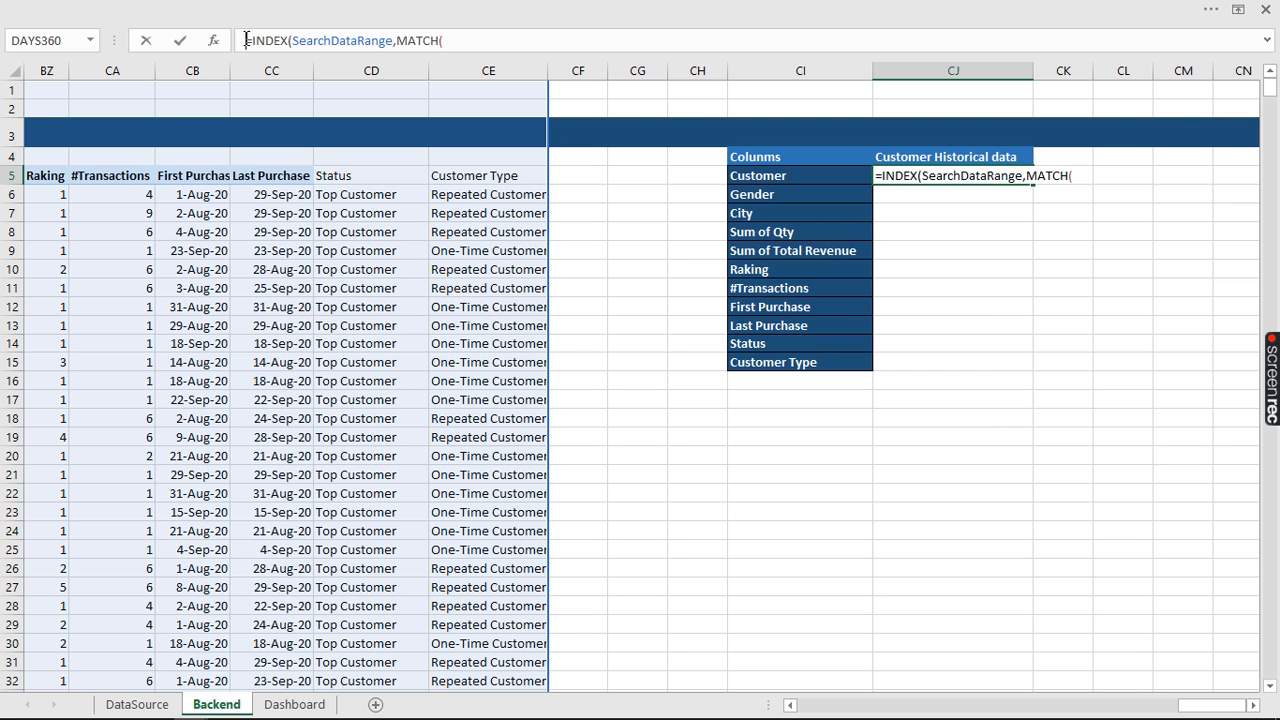
{"action": "key", "text": "Escape"}
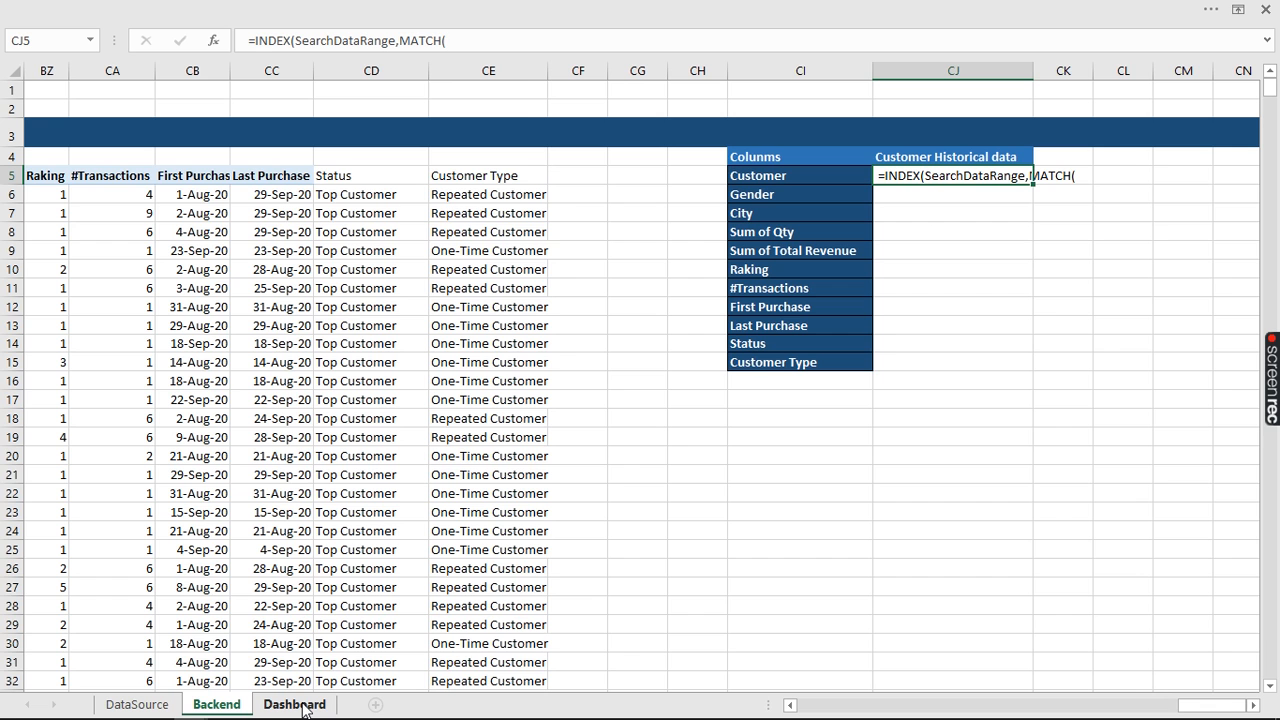
{"action": "left_click", "coordinate": [300, 705]}
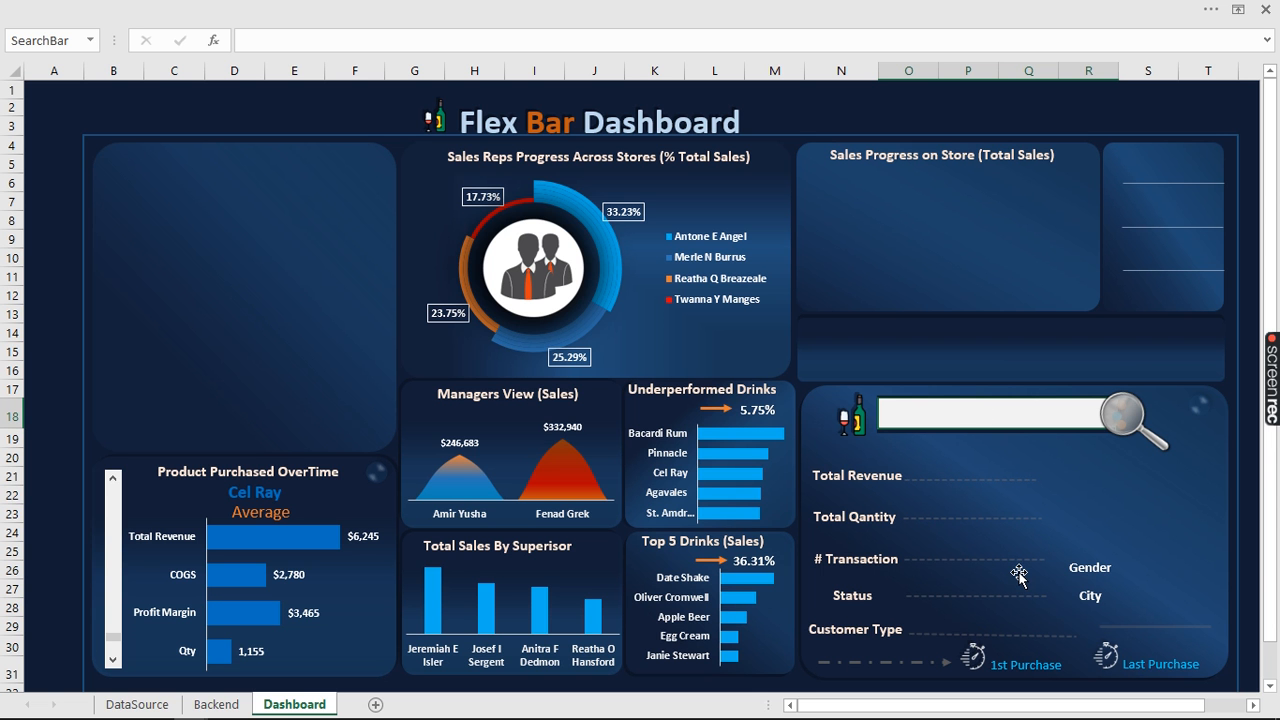
{"action": "left_click", "coordinate": [216, 704]}
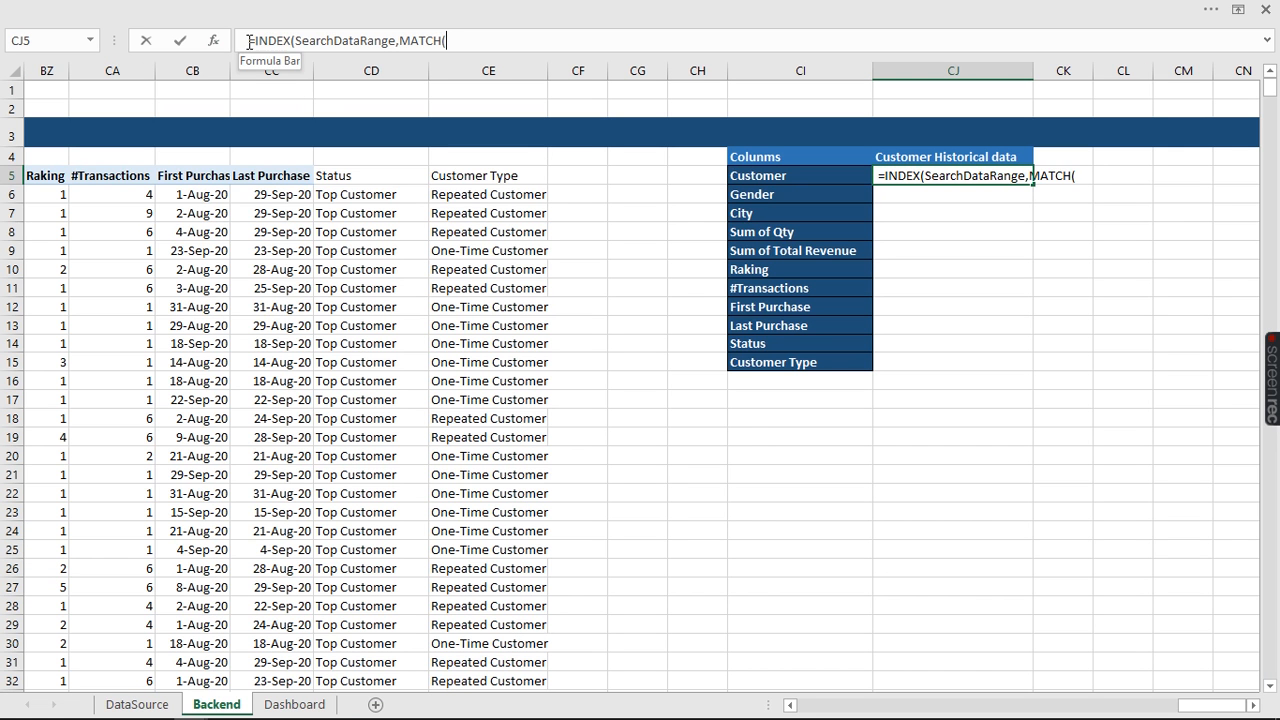
{"action": "left_click", "coordinate": [248, 40]}
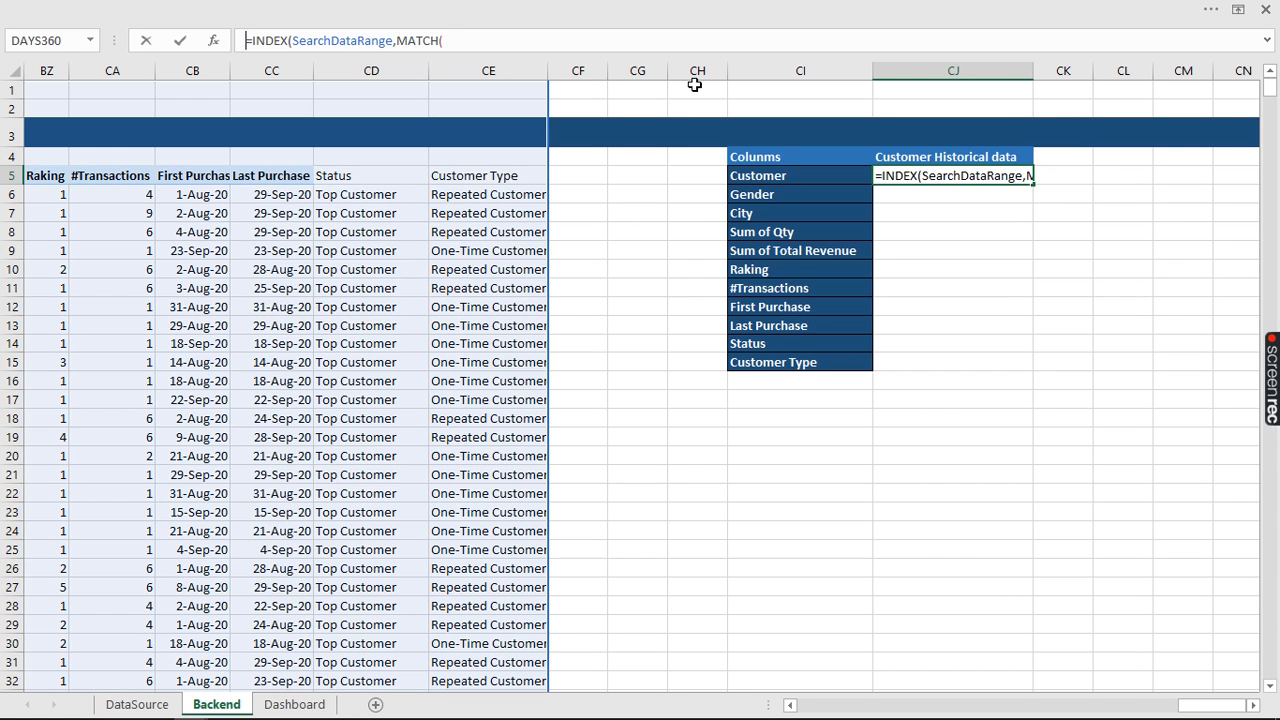
Complete the row MATCH in the CJ5 formula with SearchBar as lookup value, SearchCustomerNameRange as lookup array and 0 for exact match
{"action": "left_click", "coordinate": [455, 41]}
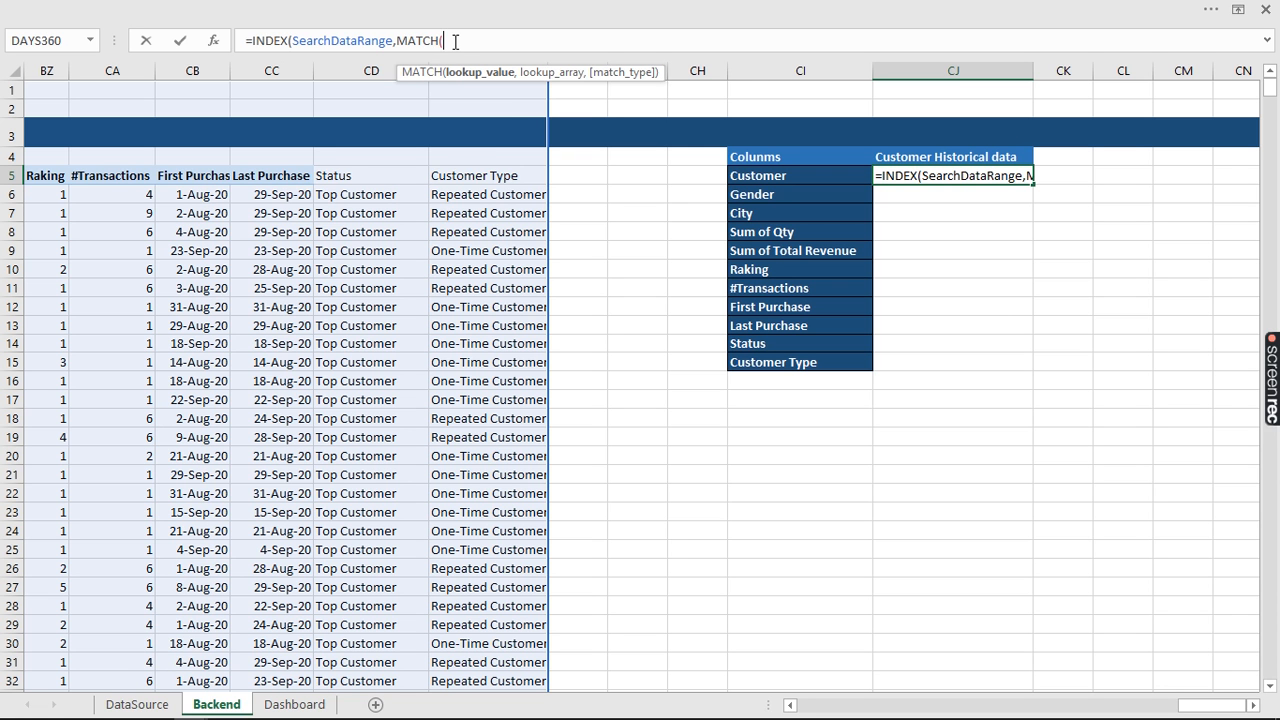
{"action": "type", "text": "s"}
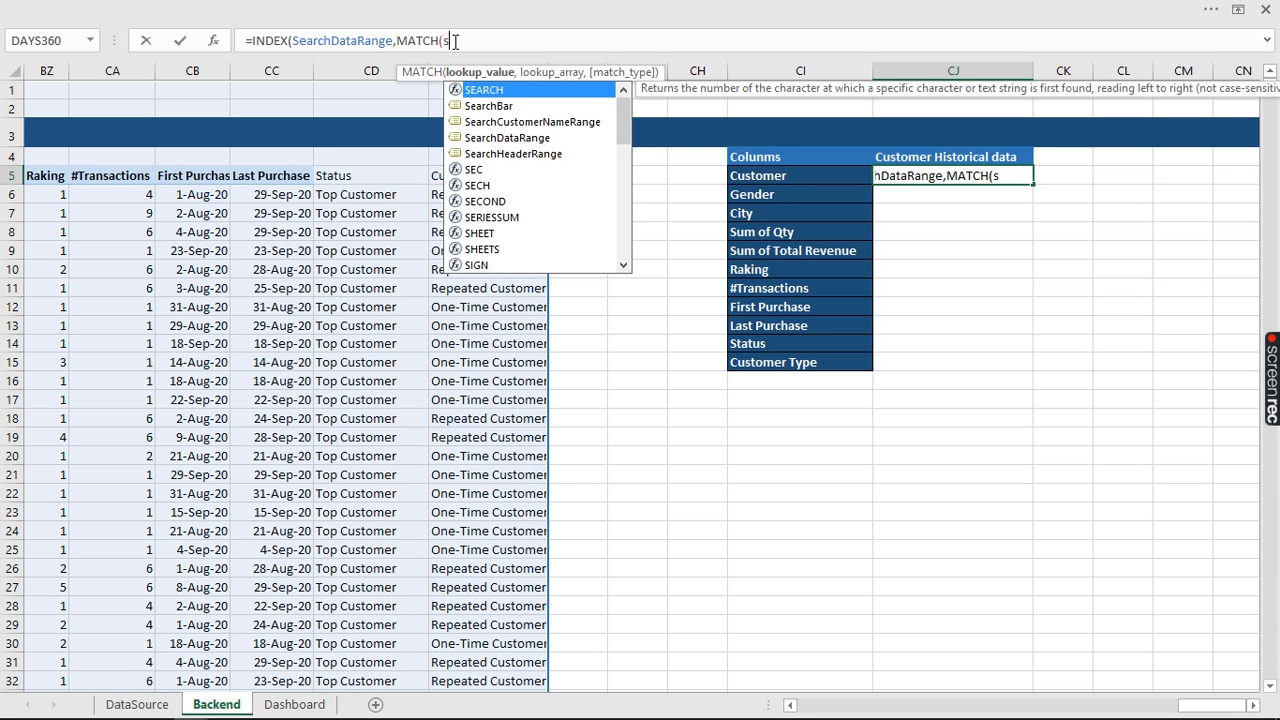
{"action": "key", "text": "Down"}
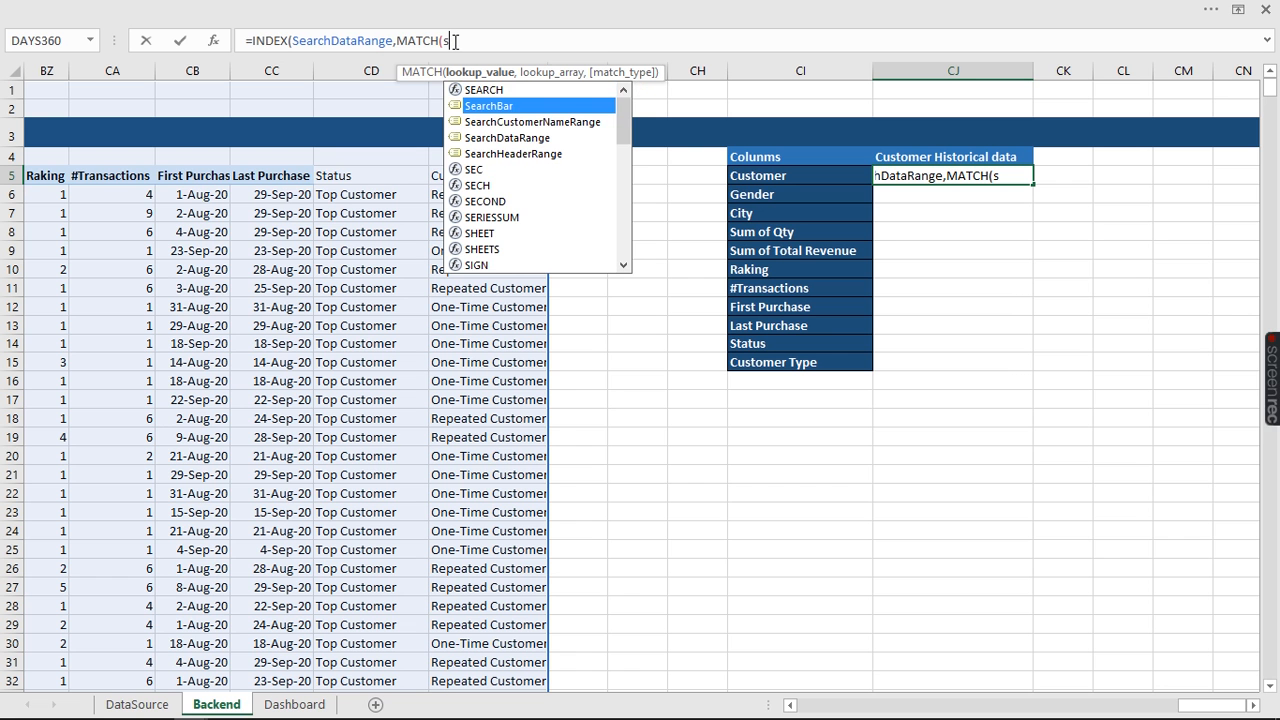
{"action": "key", "text": "Tab"}
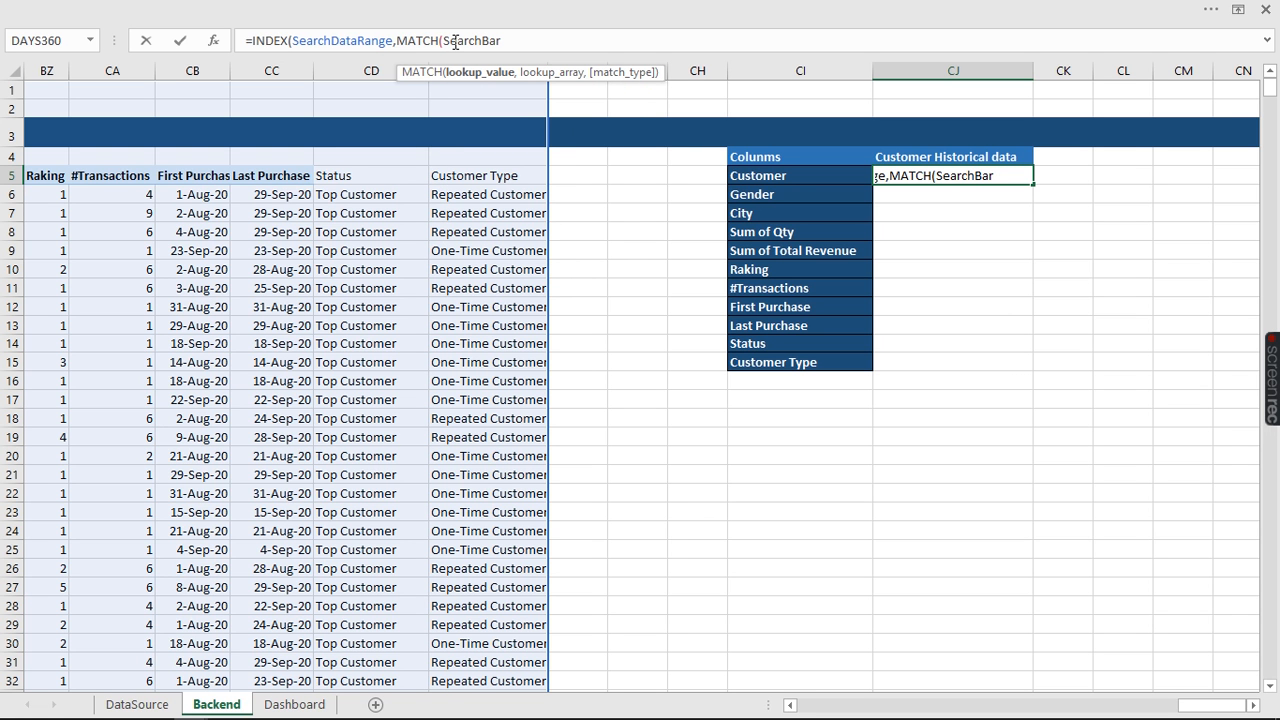
{"action": "type", "text": ","}
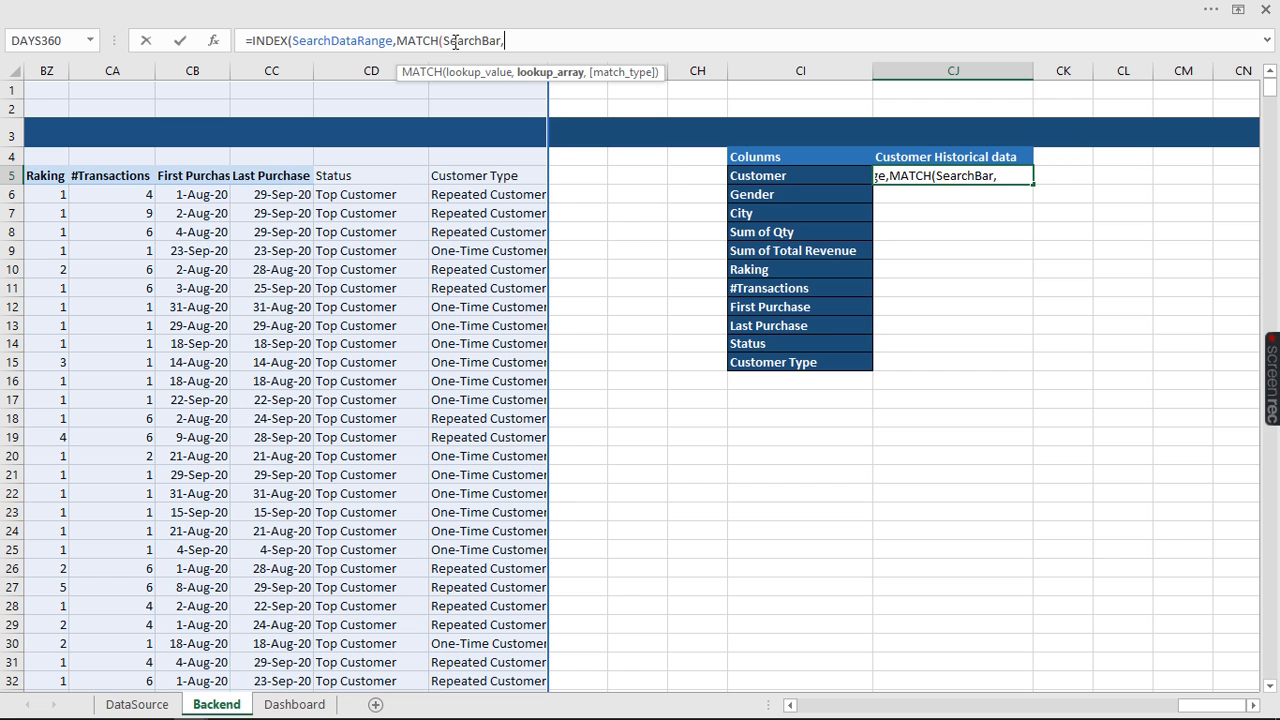
{"action": "type", "text": "se"}
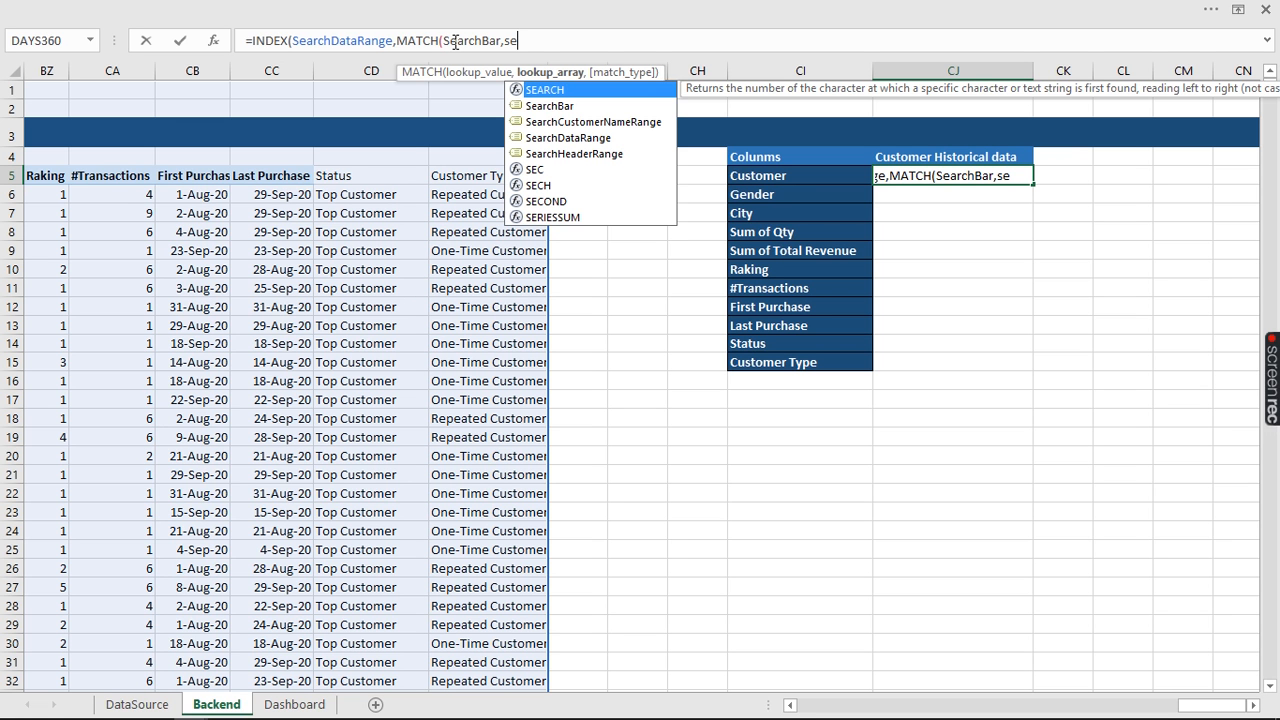
{"action": "key", "text": "Down"}
{"action": "key", "text": "Down"}
{"action": "key", "text": "Tab"}
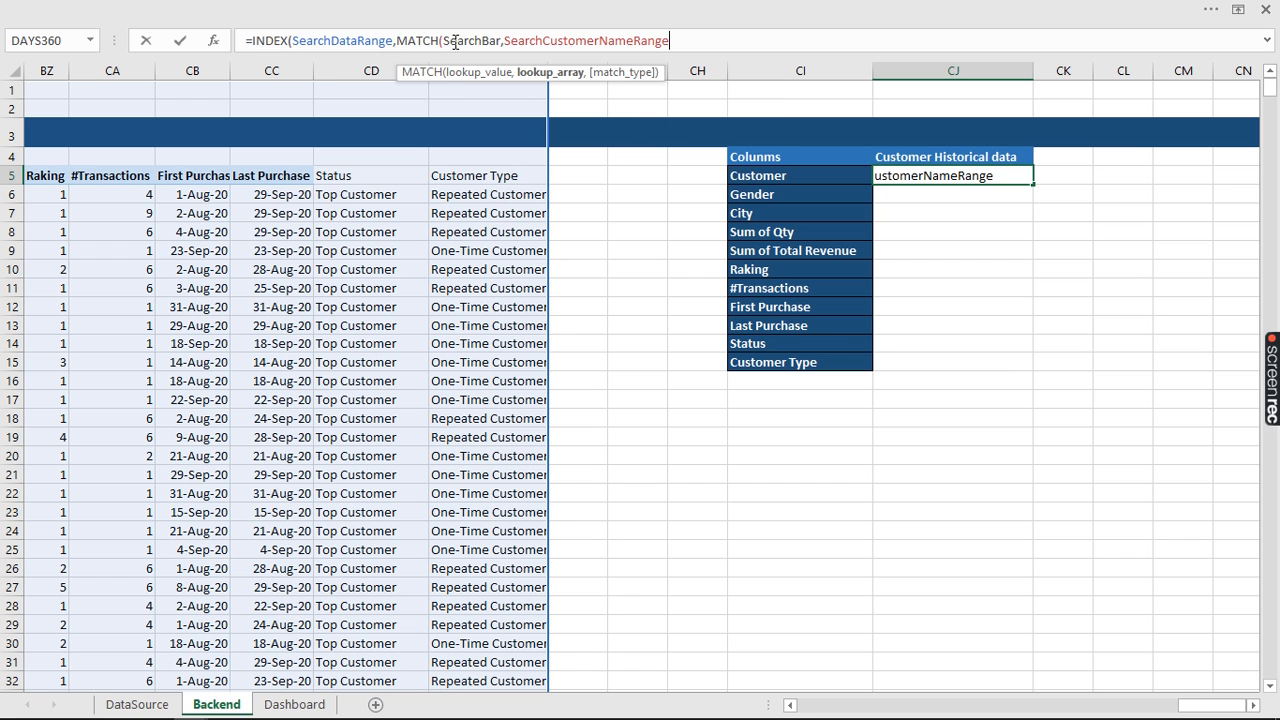
{"action": "type", "text": ","}
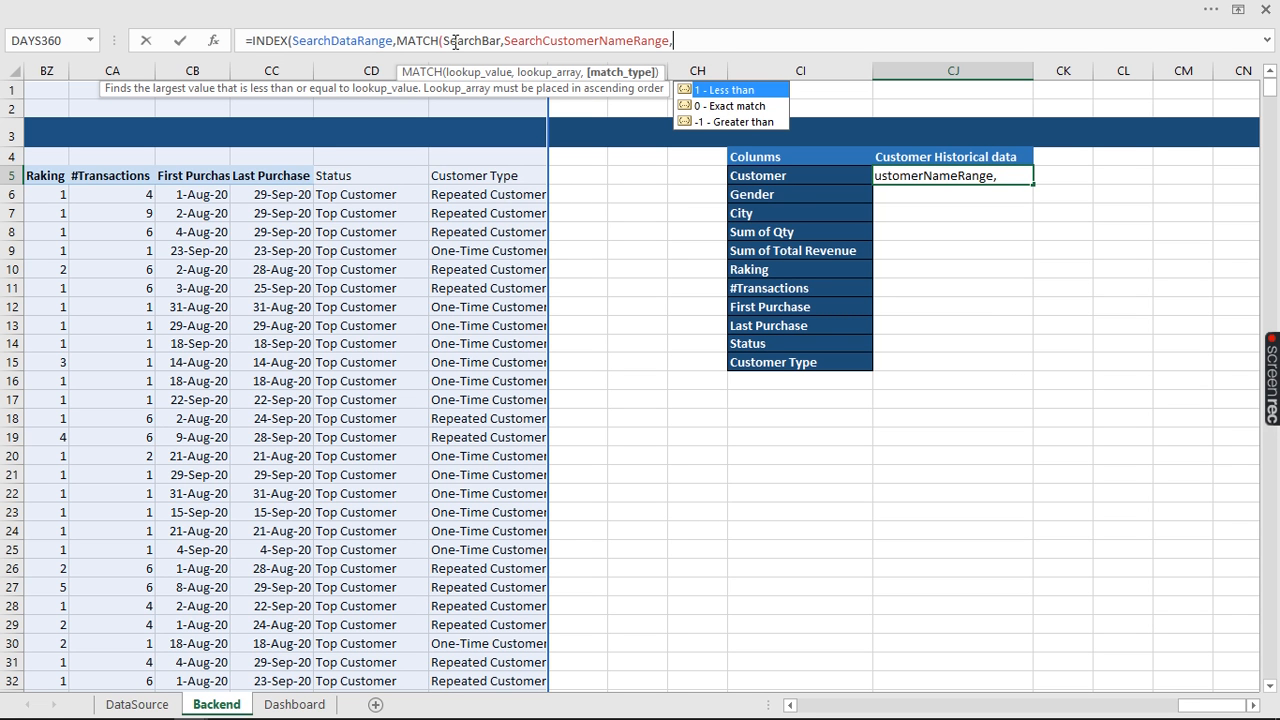
{"action": "type", "text": "0)"}
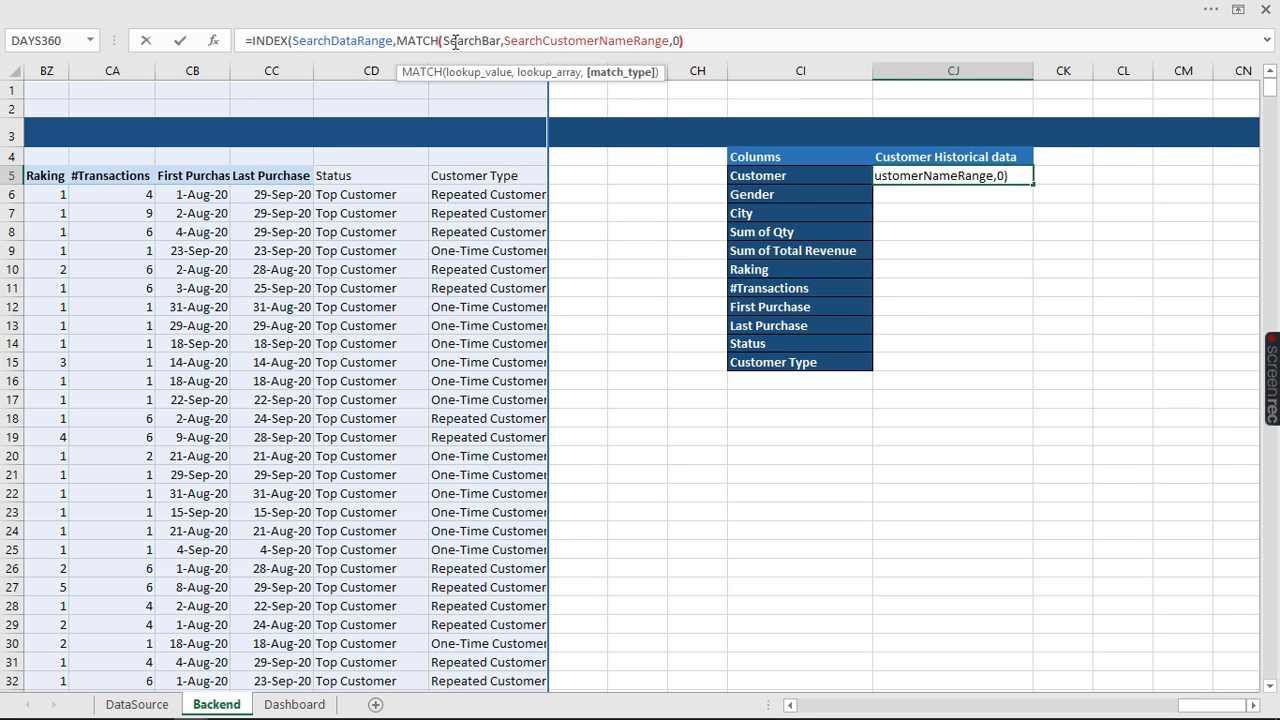
Add a second MATCH as the INDEX column number, looking up CI5 in SearchHeaderRange with exact match 0, and close the formula
{"action": "type", "text": ","}
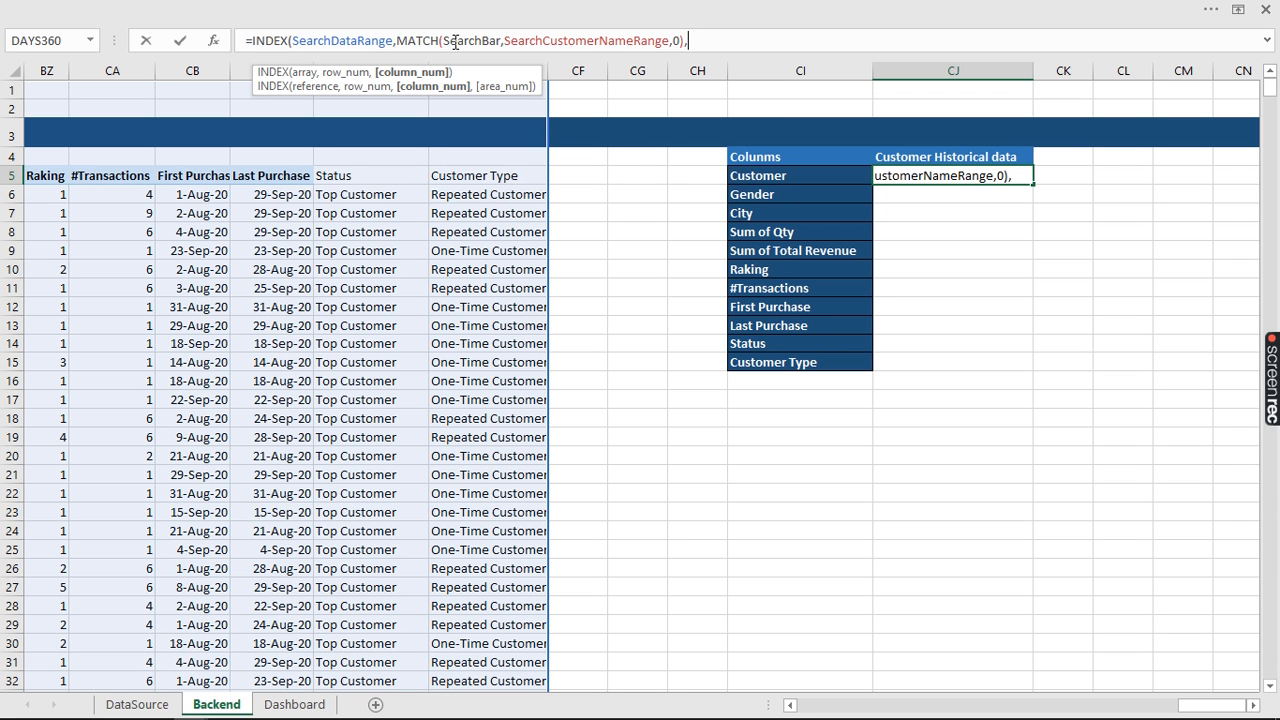
{"action": "type", "text": "mat"}
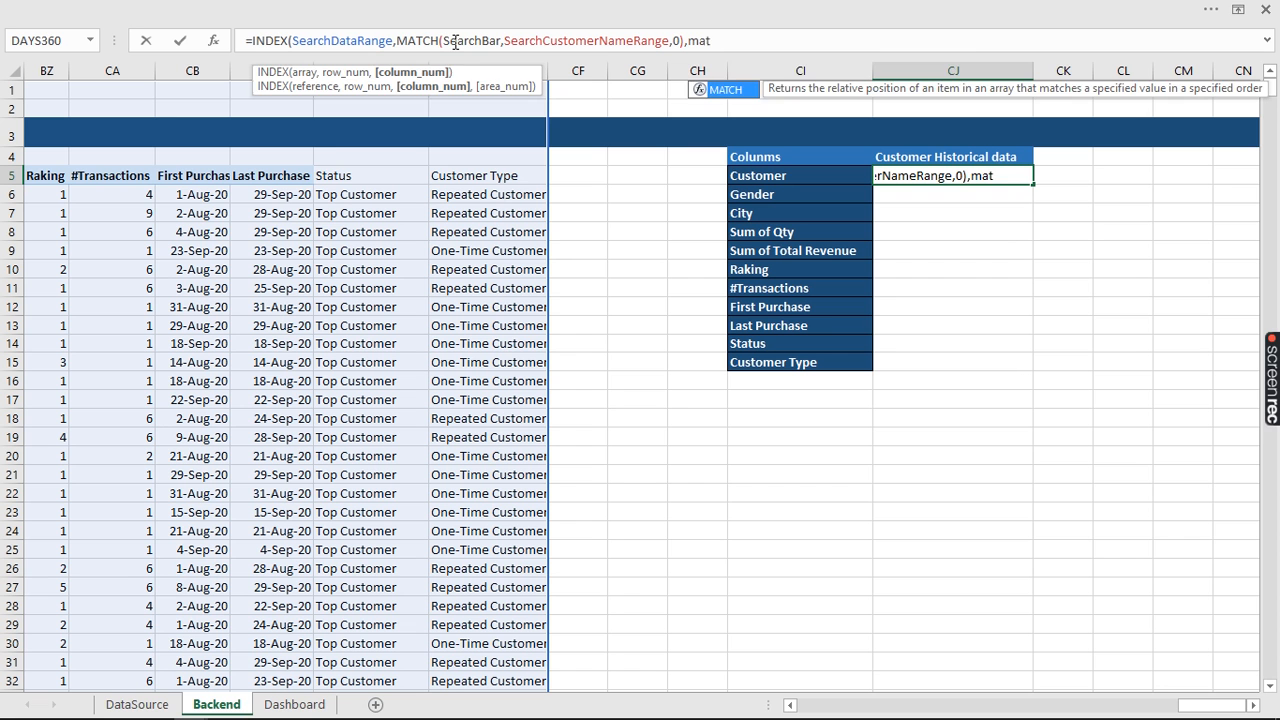
{"action": "key", "text": "Tab"}
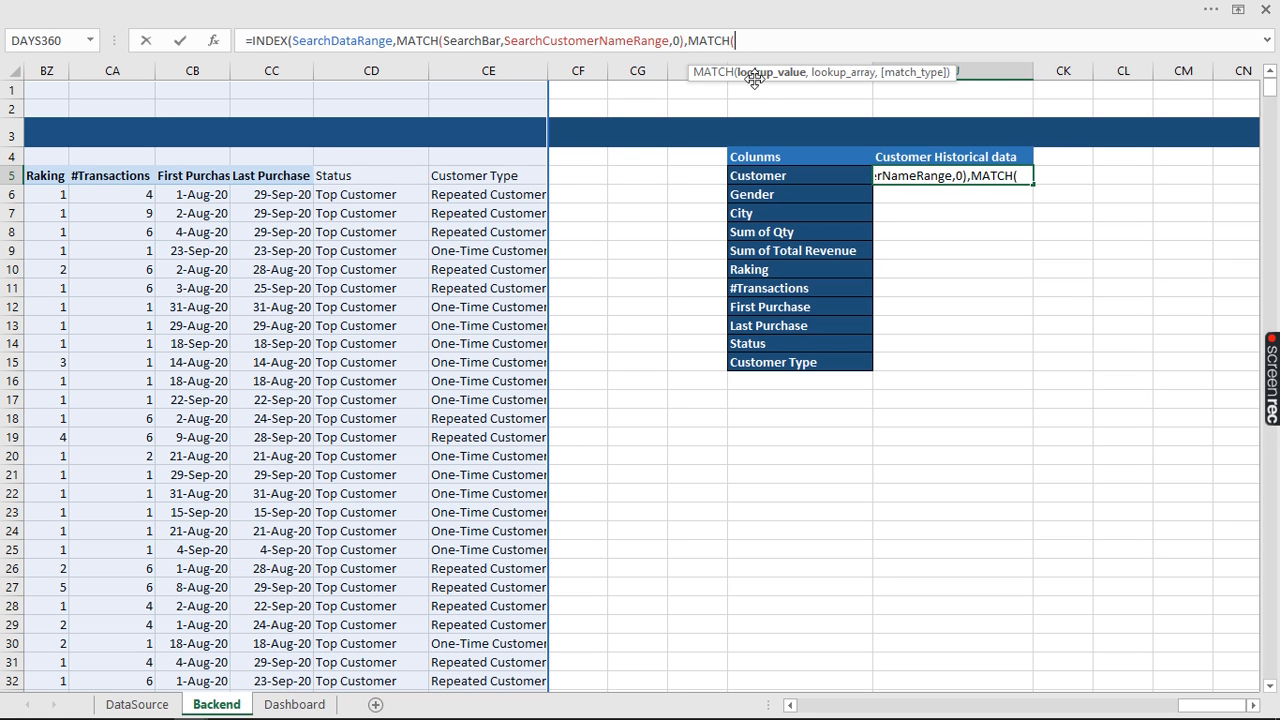
{"action": "left_click", "coordinate": [765, 177]}
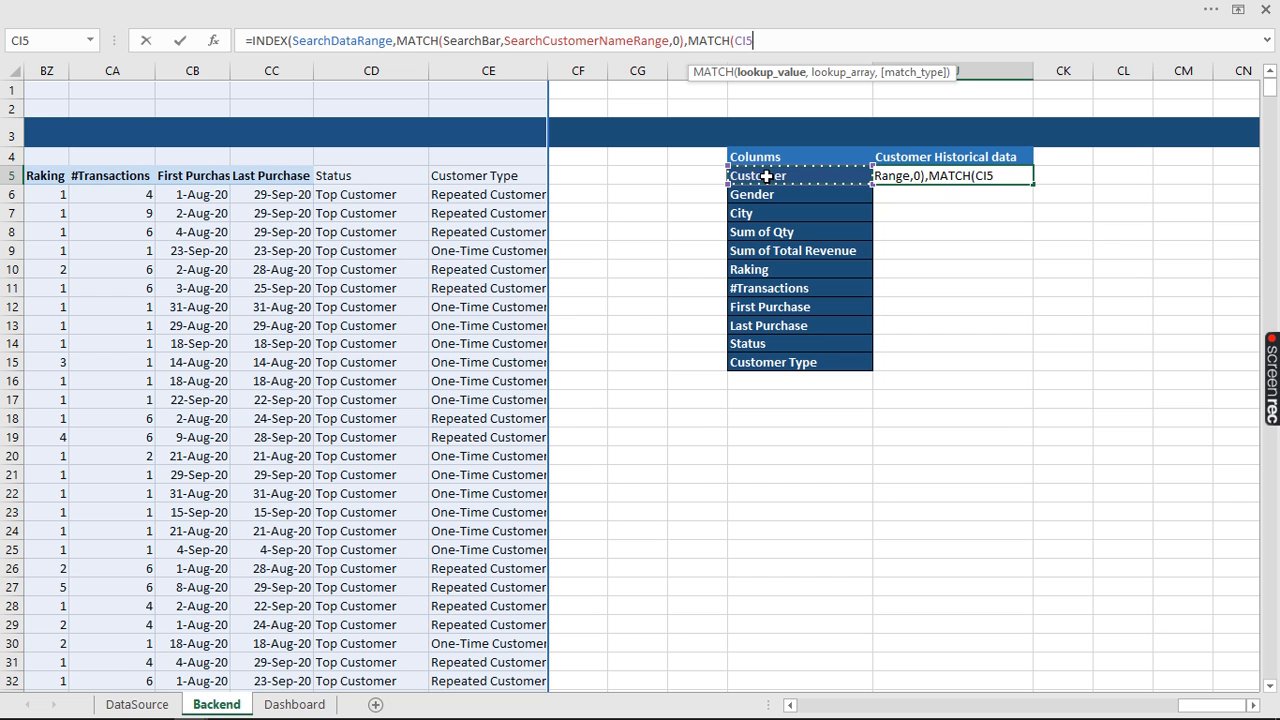
{"action": "type", "text": ","}
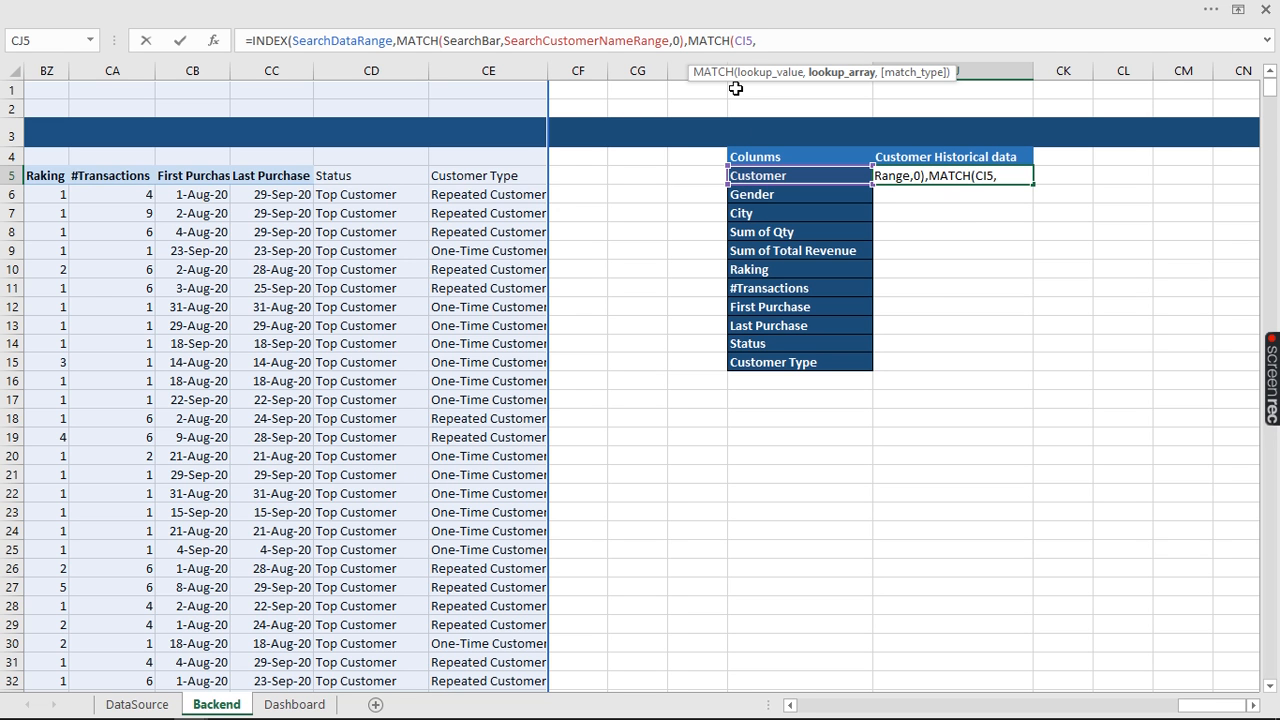
{"action": "type", "text": "s"}
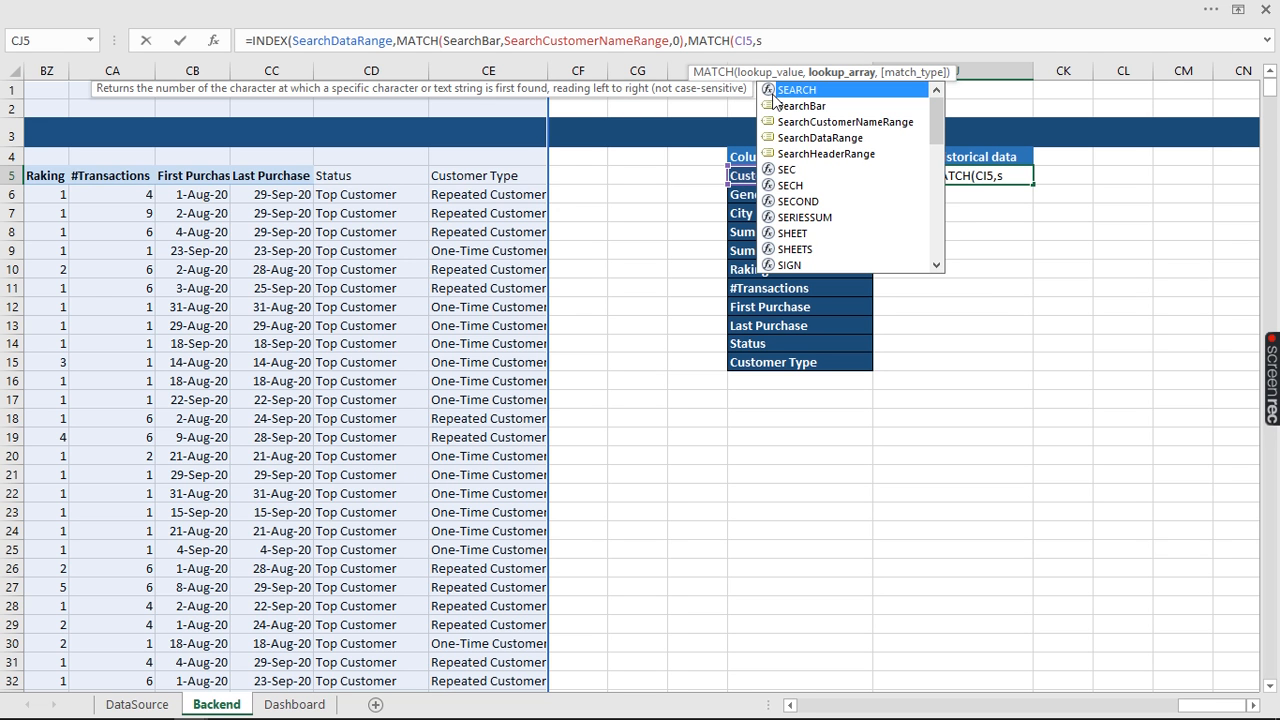
{"action": "left_click", "coordinate": [827, 155]}
{"action": "double_click", "coordinate": [827, 154]}
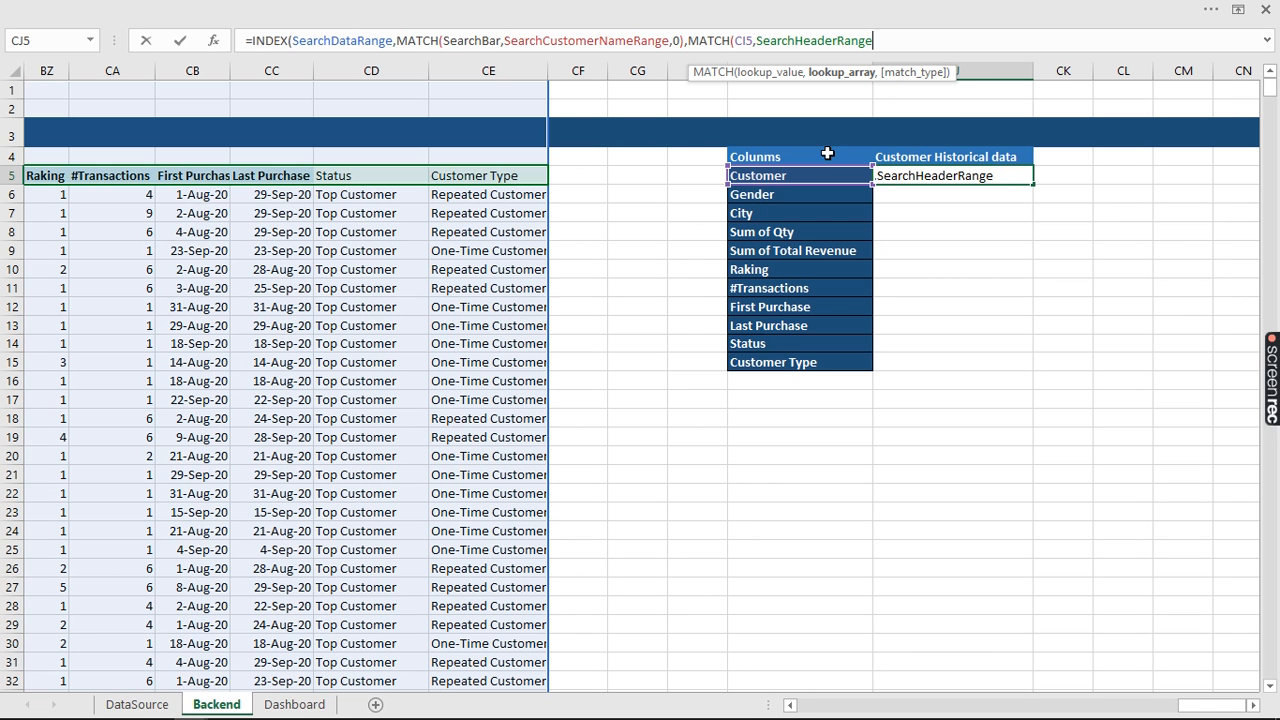
{"action": "type", "text": ","}
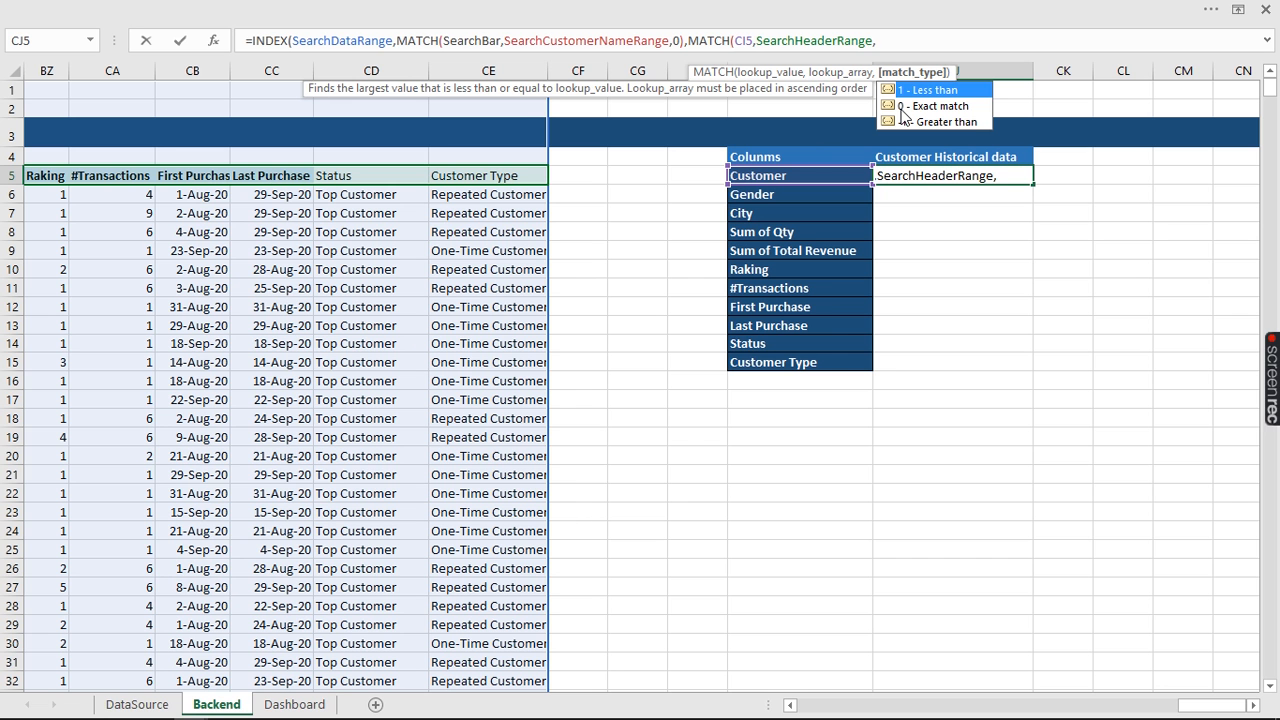
{"action": "type", "text": "0)"}
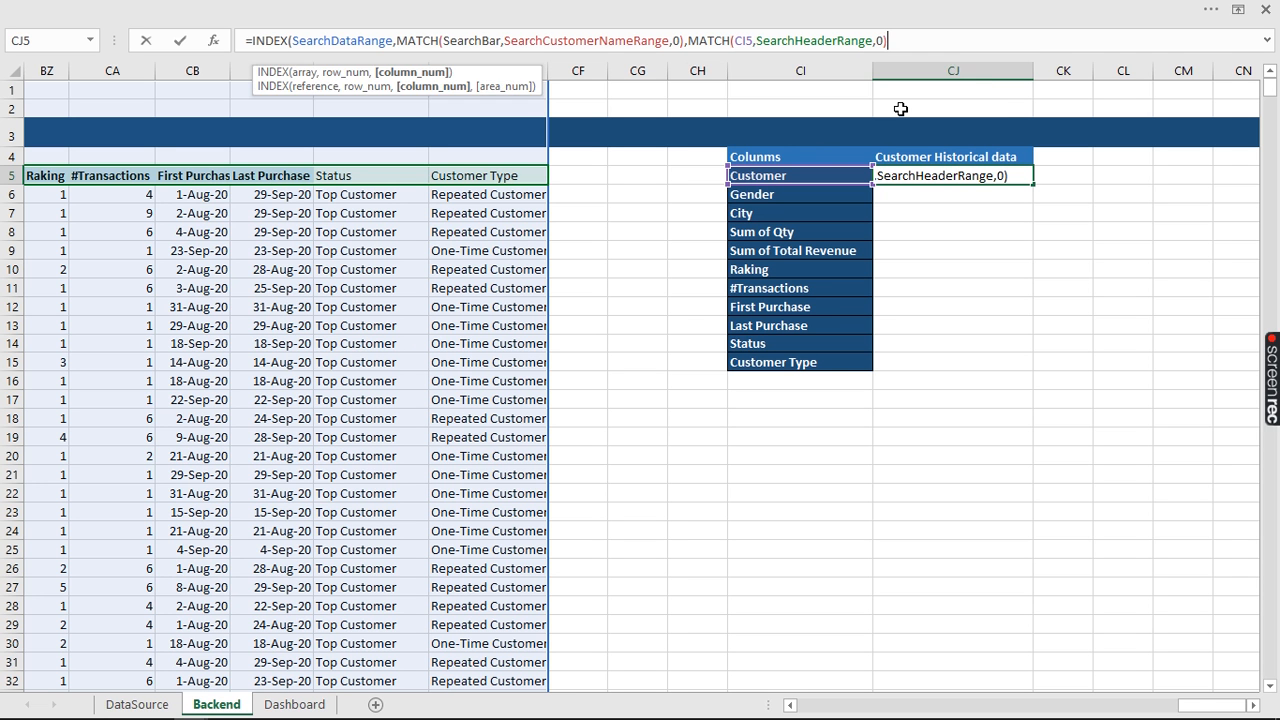
{"action": "type", "text": ")"}
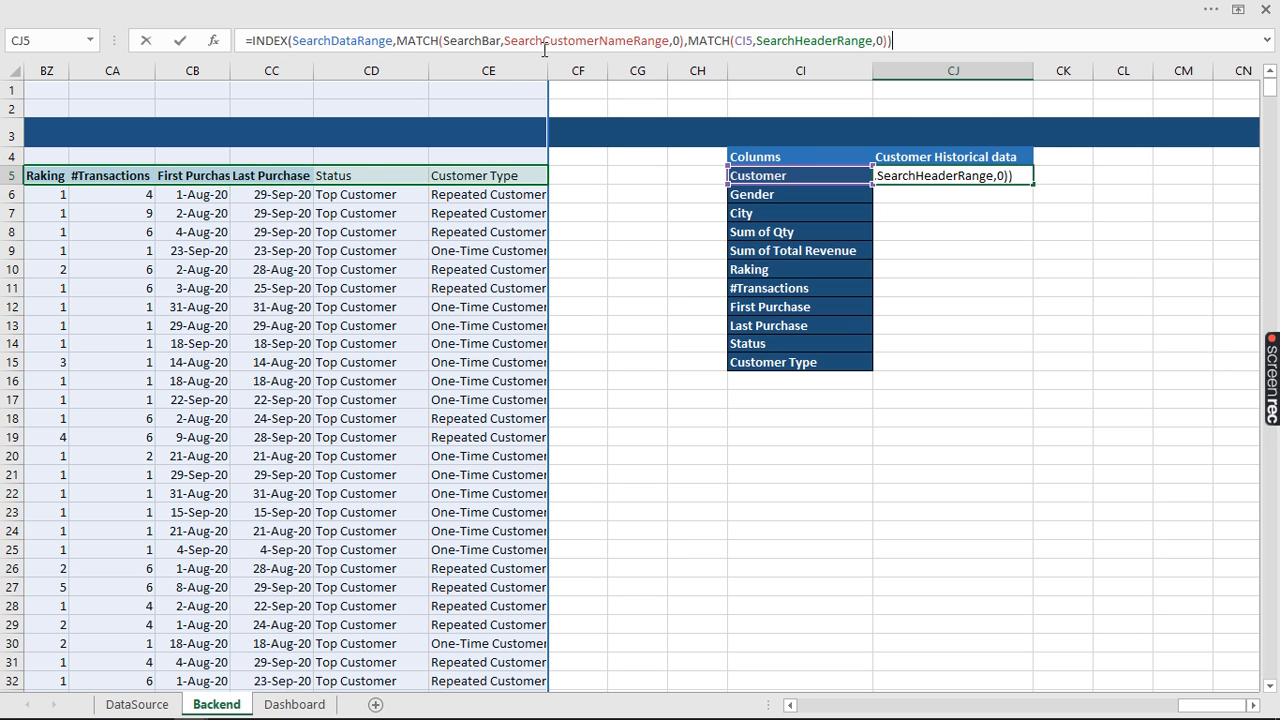
Commit the INDEX/MATCH formula in CJ5 and fill it down through CJ15
{"action": "key", "text": "ctrl+Return"}
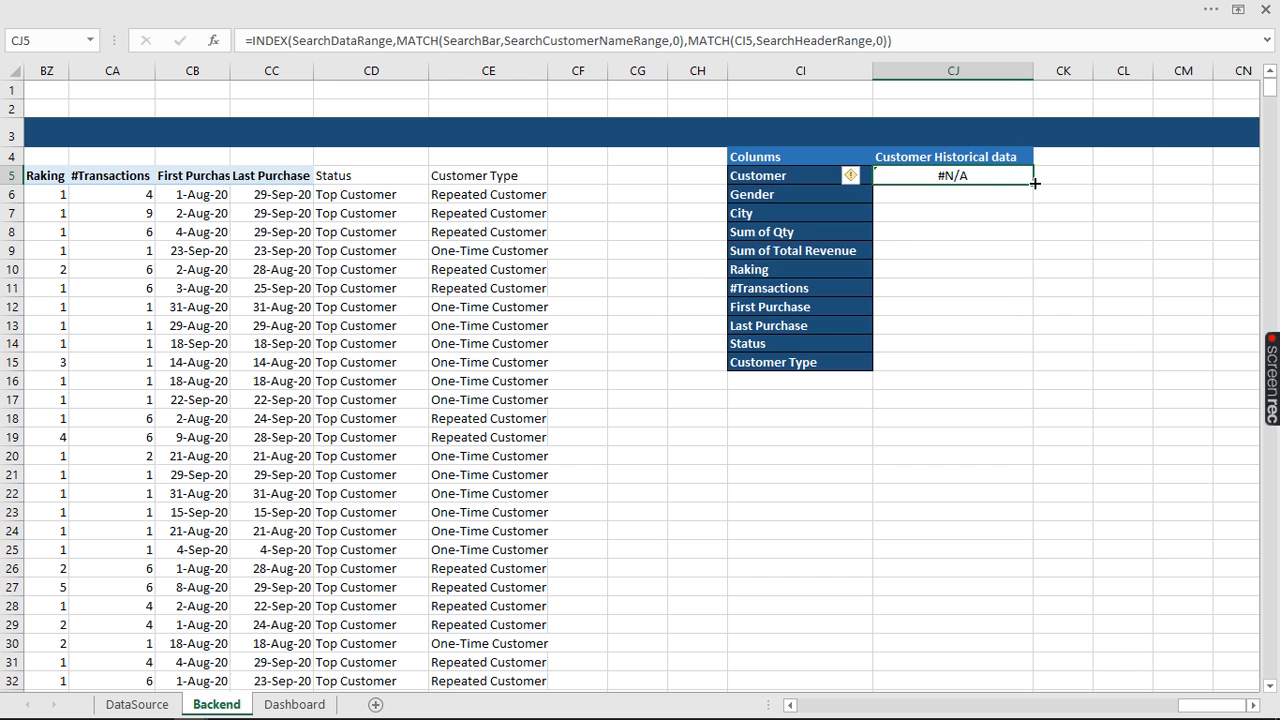
{"action": "left_click_drag", "start_coordinate": [1035, 183], "coordinate": [1004, 368]}
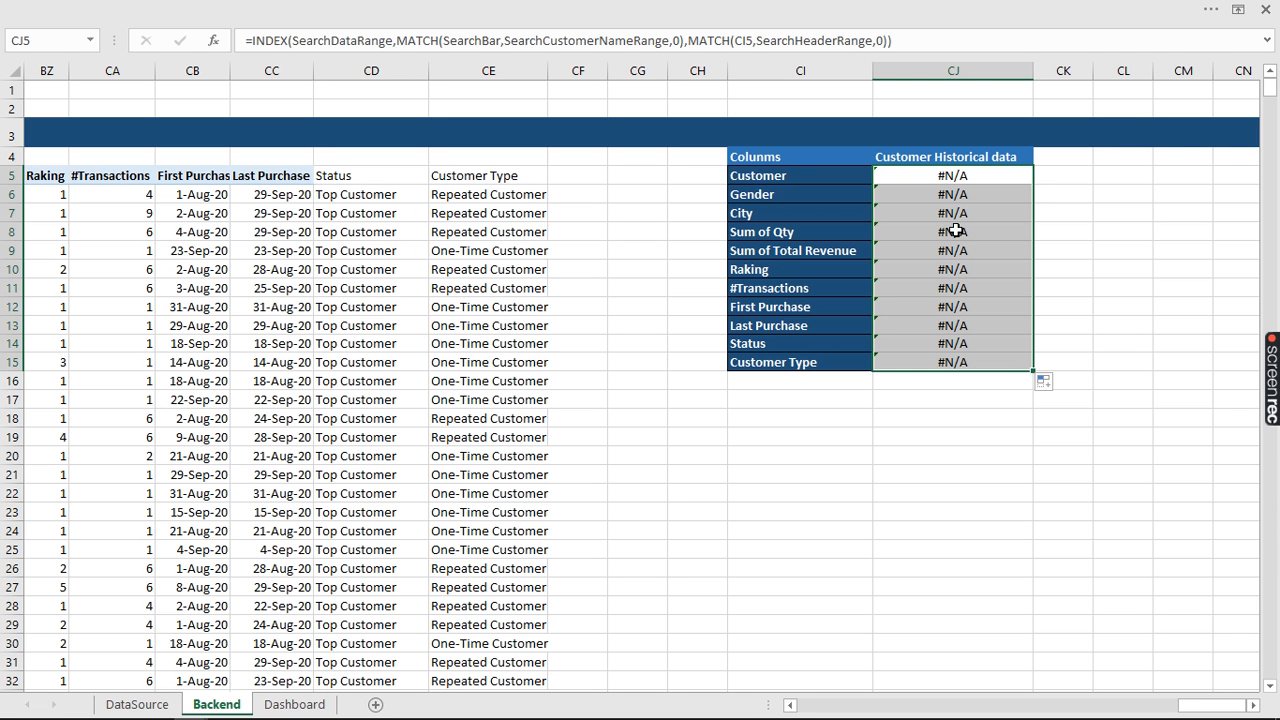
{"action": "left_click", "coordinate": [946, 178]}
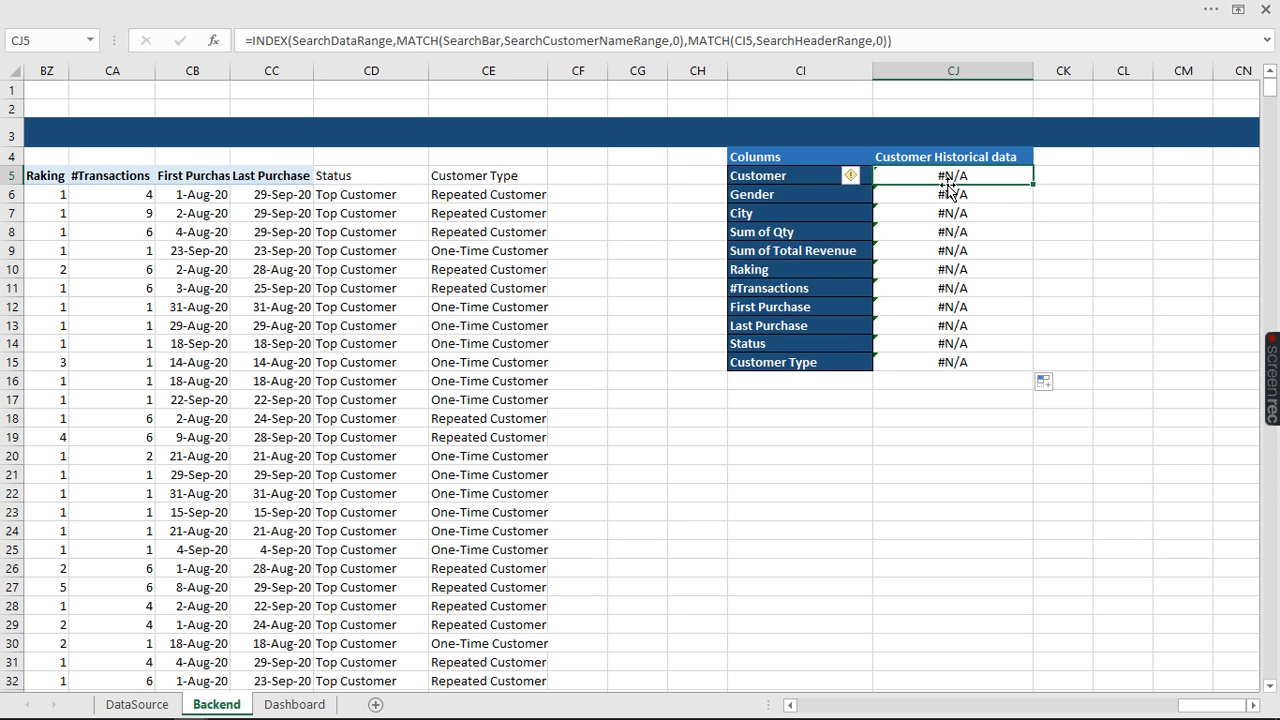
Enter a customer's full name in the search bar cell on the Dashboard sheet to test the lookup
{"action": "left_click", "coordinate": [298, 708]}
{"action": "left_click", "coordinate": [913, 417]}
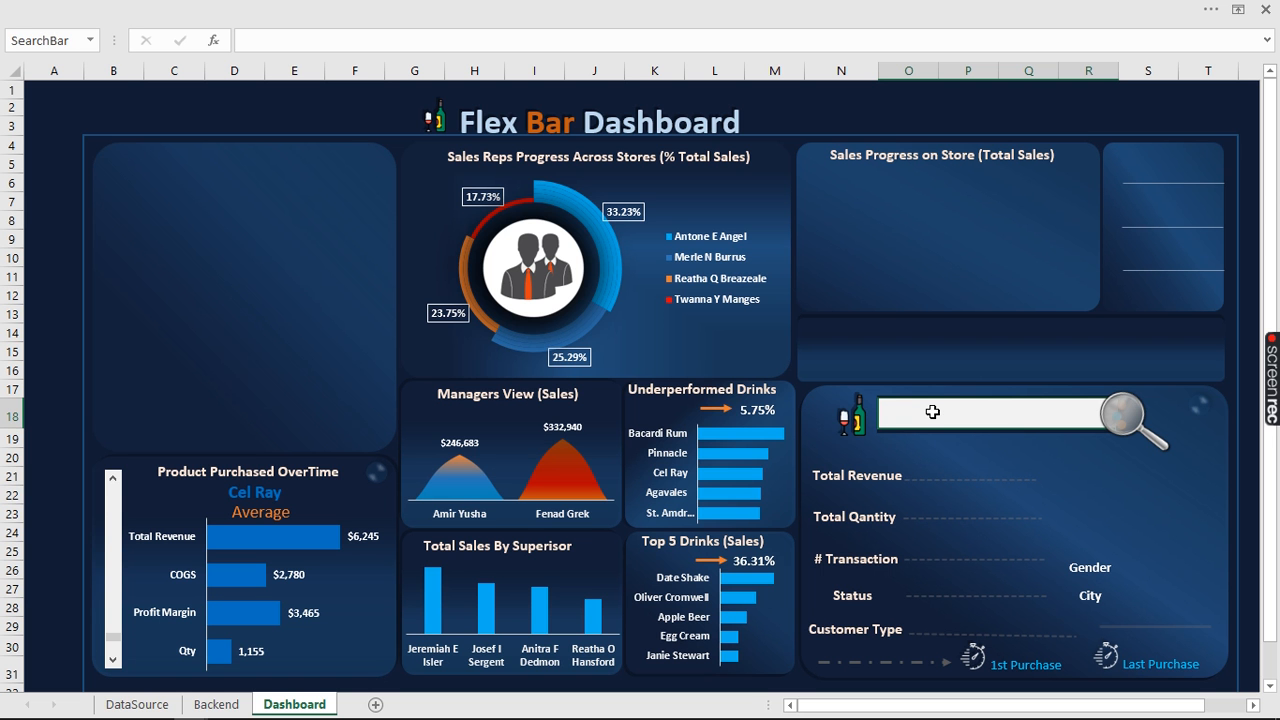
{"action": "type", "text": "SM"}
{"action": "key", "text": "BackSpace"}
{"action": "key", "text": "BackSpace"}
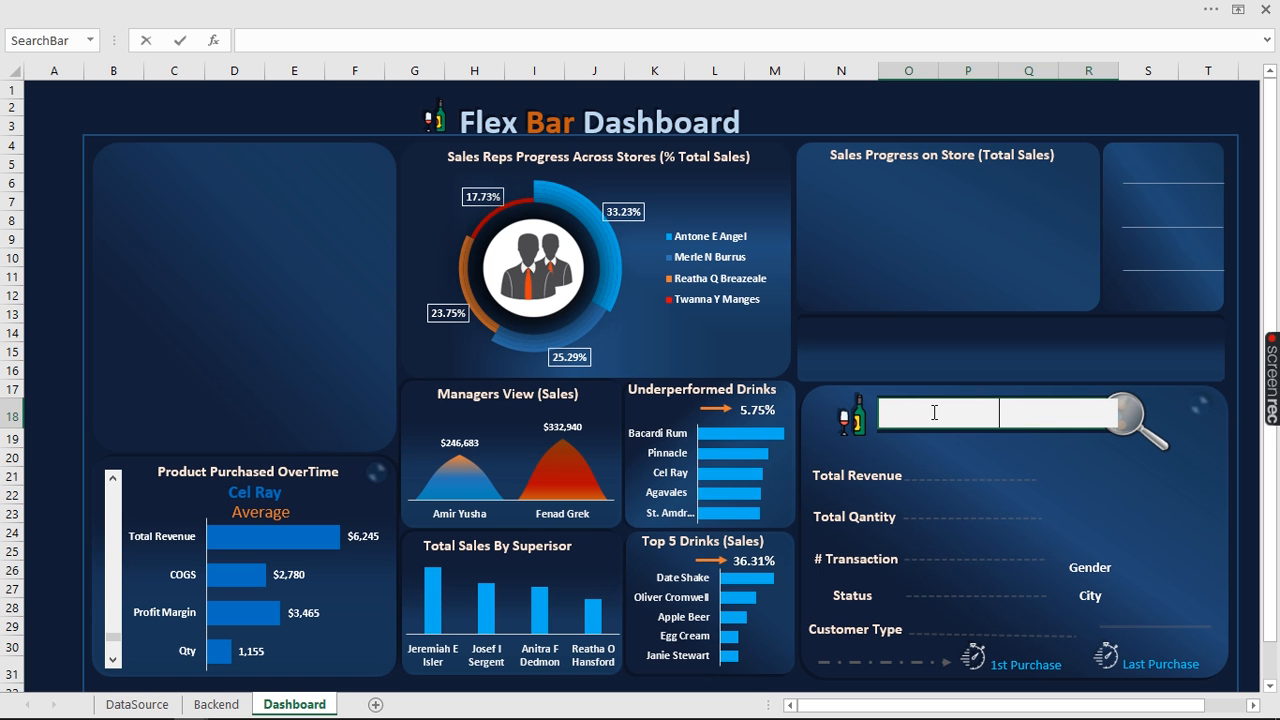
{"action": "type", "text": "Mumin"}
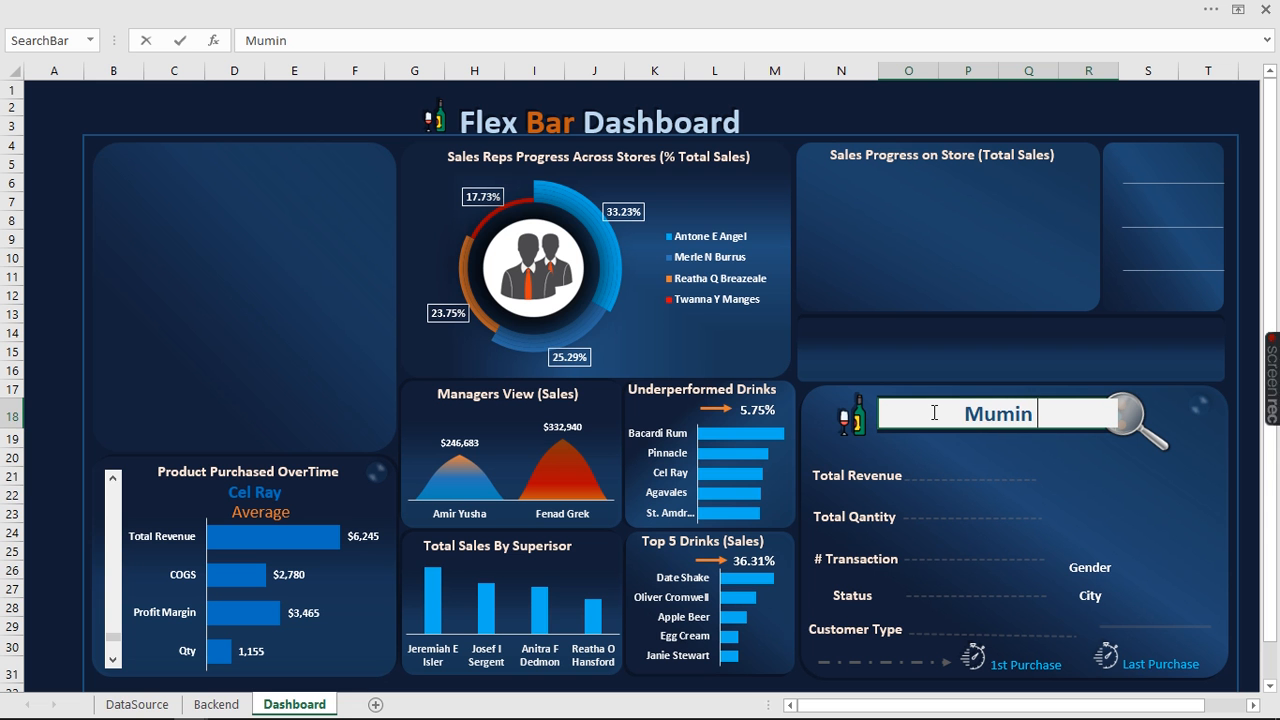
{"action": "type", "text": " Yusha"}
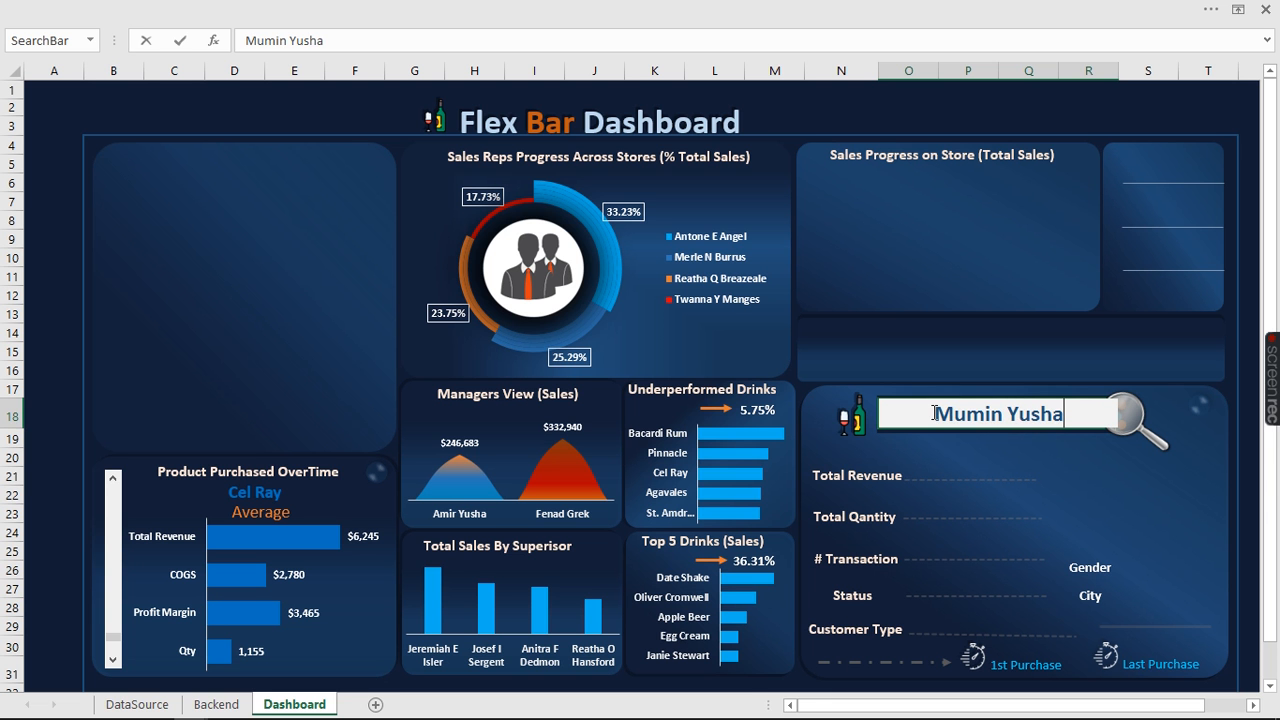
{"action": "key", "text": "Return"}
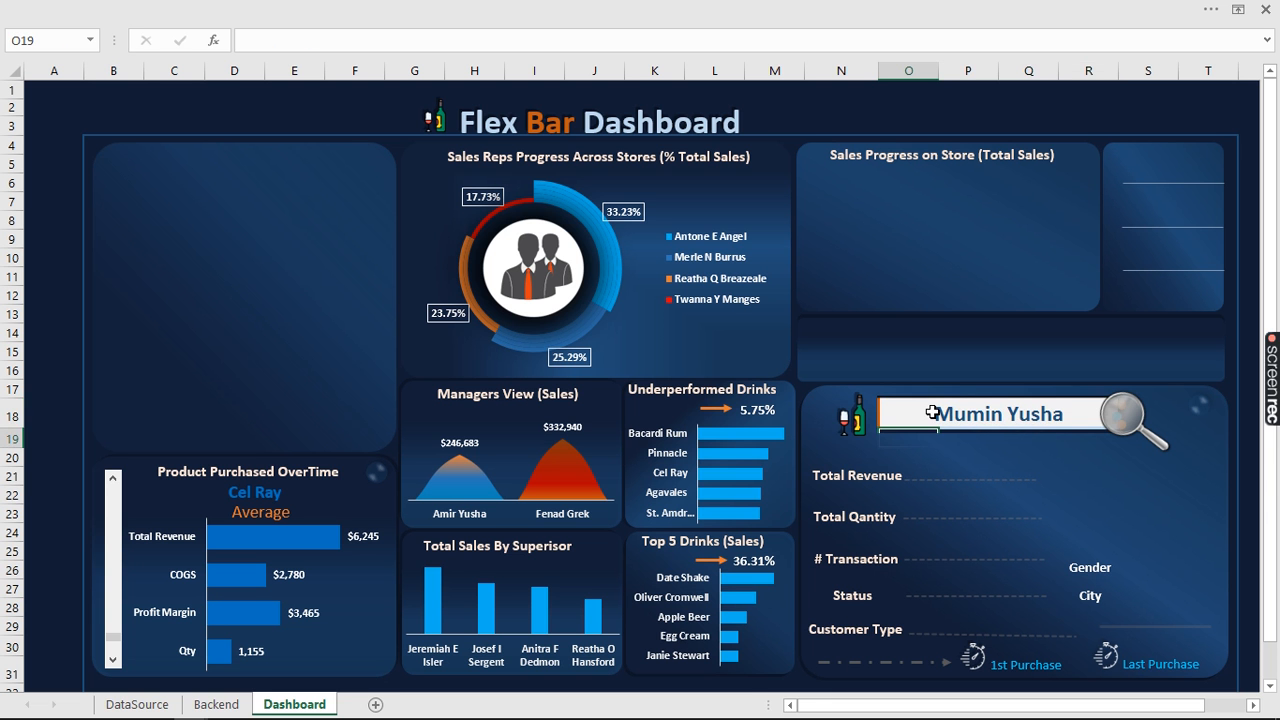
Check the extracted customer data on the Backend sheet, including the Status and Customer Type formulas in CJ14 and CJ15
{"action": "left_click", "coordinate": [217, 704]}
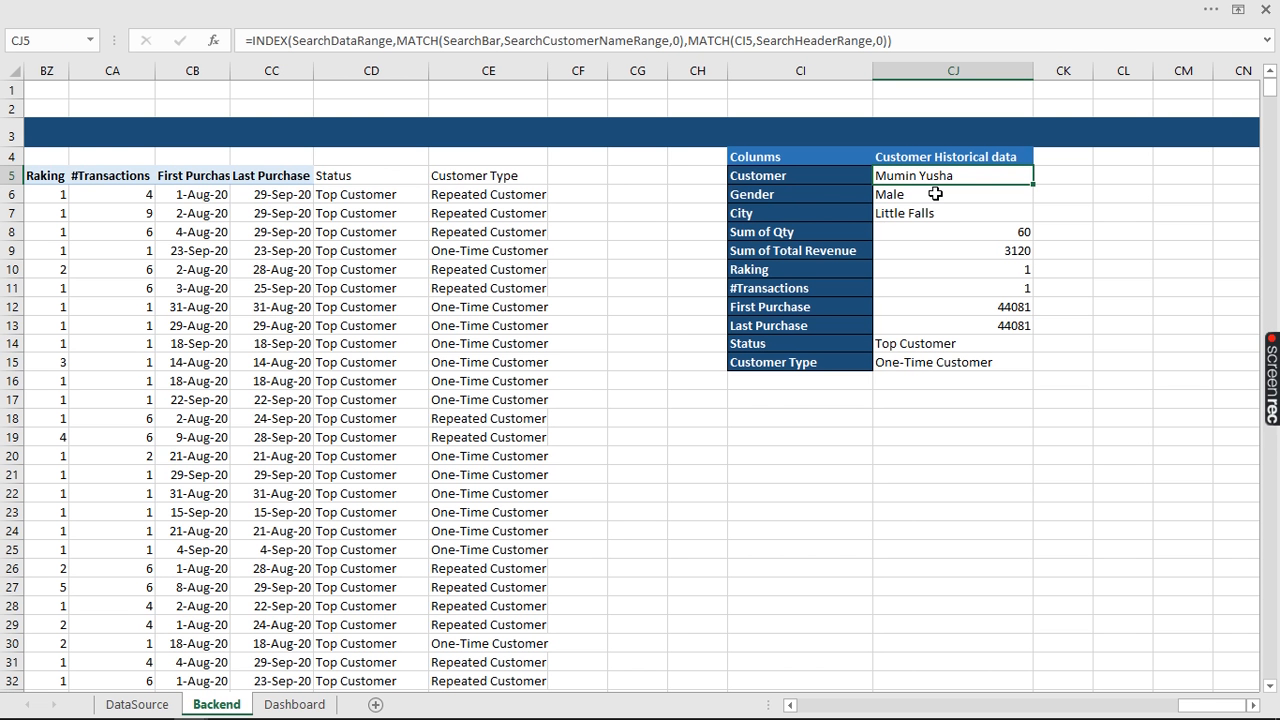
{"action": "left_click", "coordinate": [897, 346]}
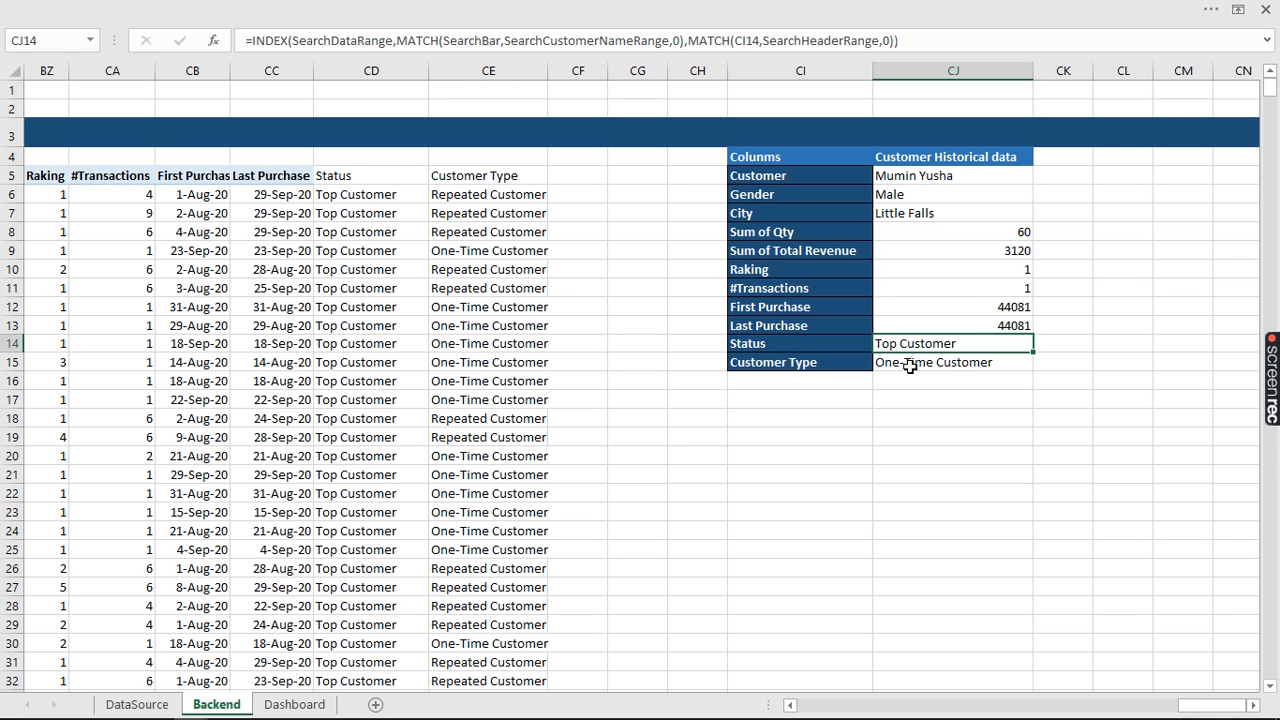
{"action": "left_click", "coordinate": [910, 365]}
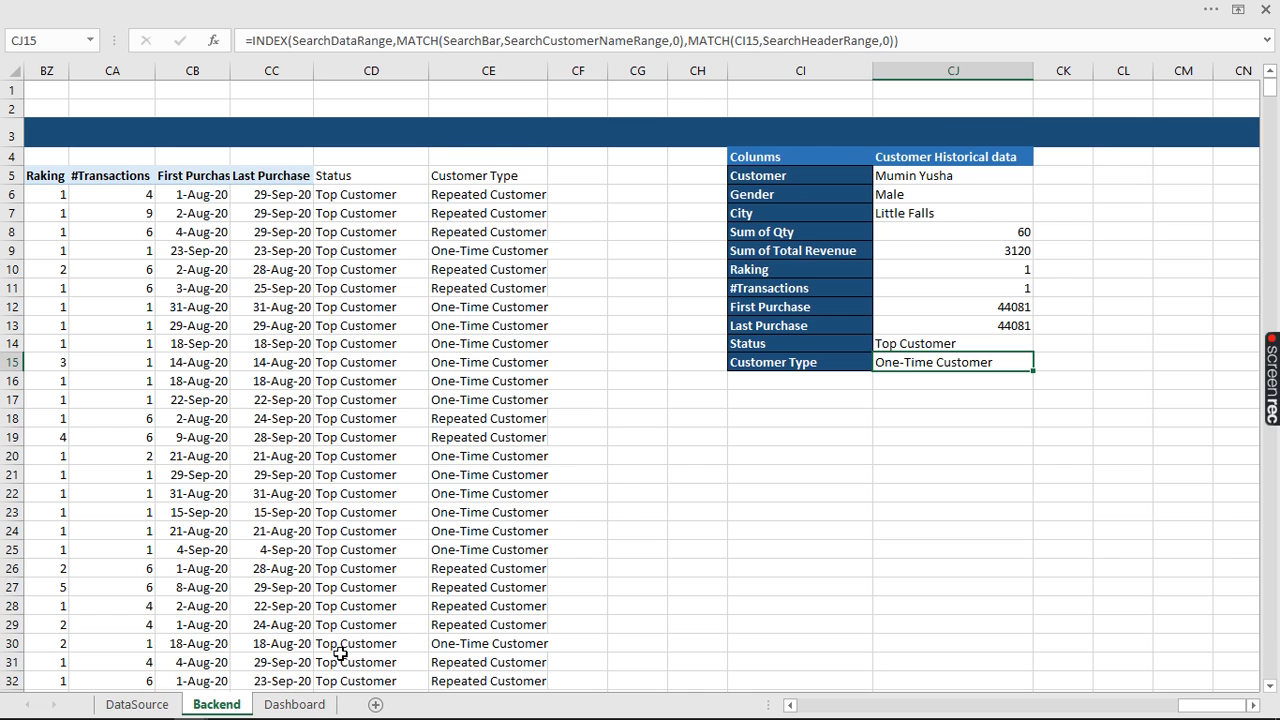
Replace the name in the Dashboard search bar with a different customer's full name
{"action": "left_click", "coordinate": [296, 705]}
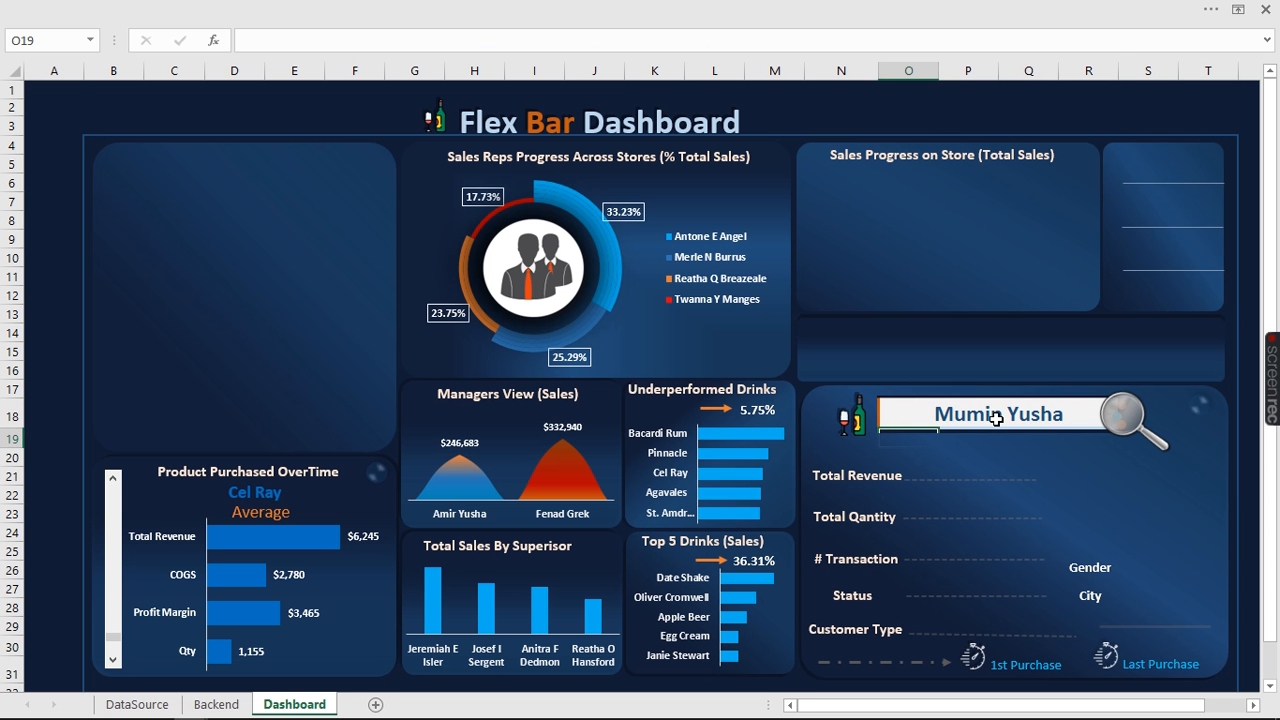
{"action": "left_click", "coordinate": [996, 419]}
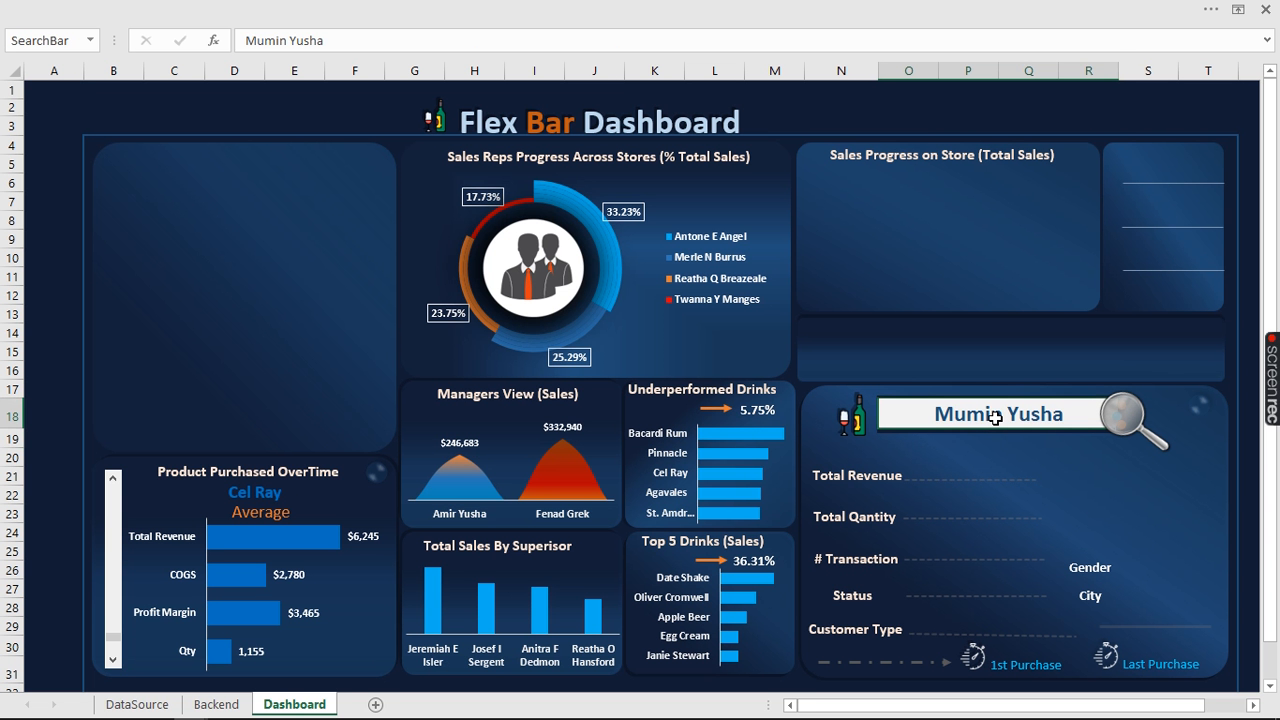
{"action": "type", "text": "Joh"}
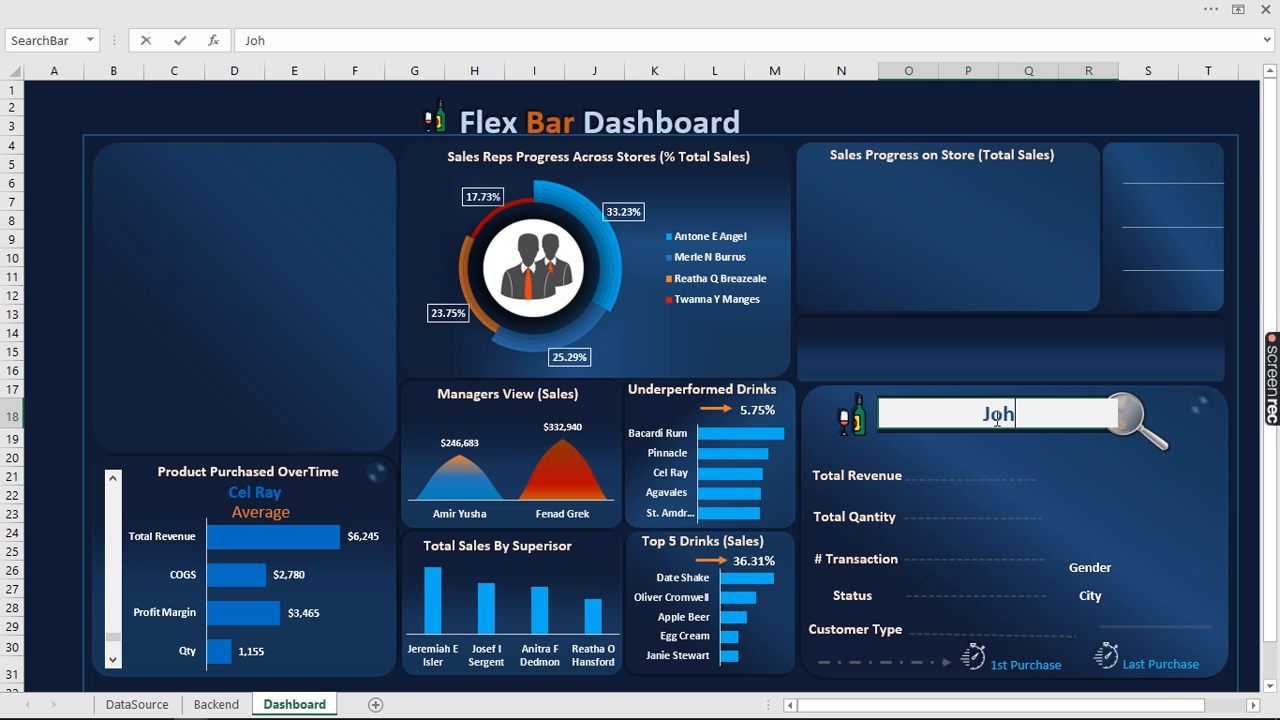
{"action": "type", "text": "n Pal"}
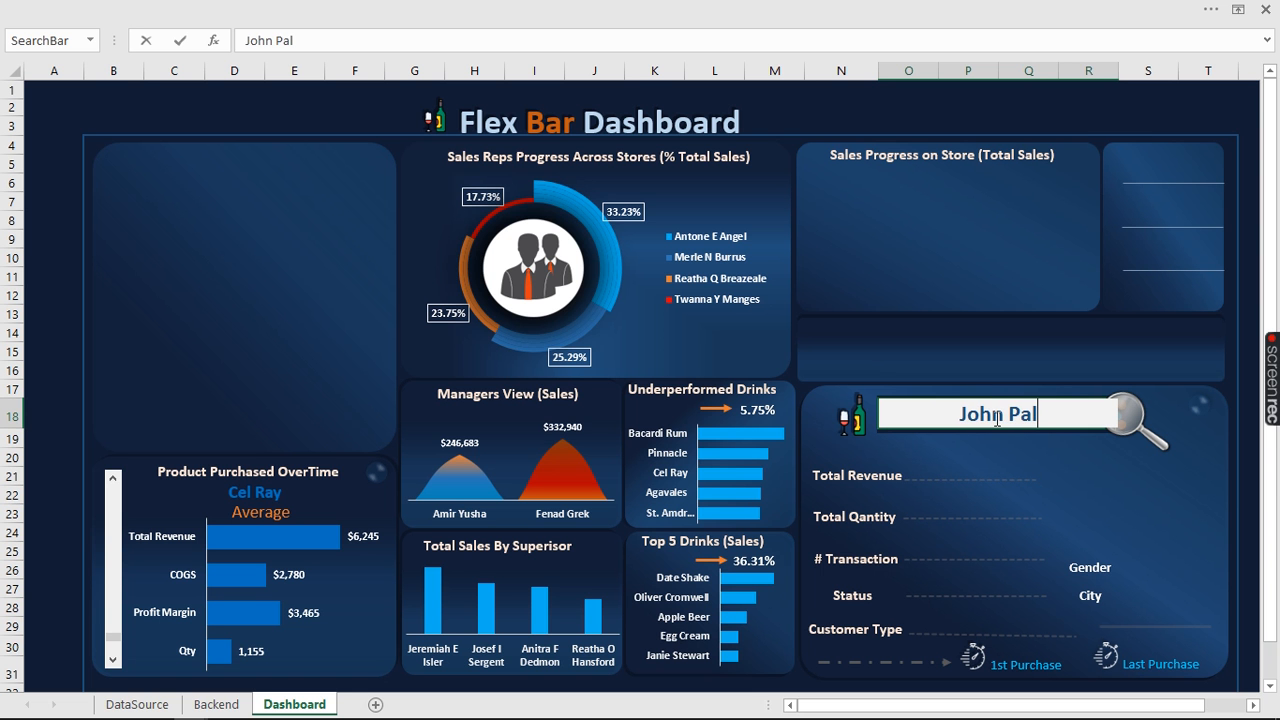
{"action": "key", "text": "Return"}
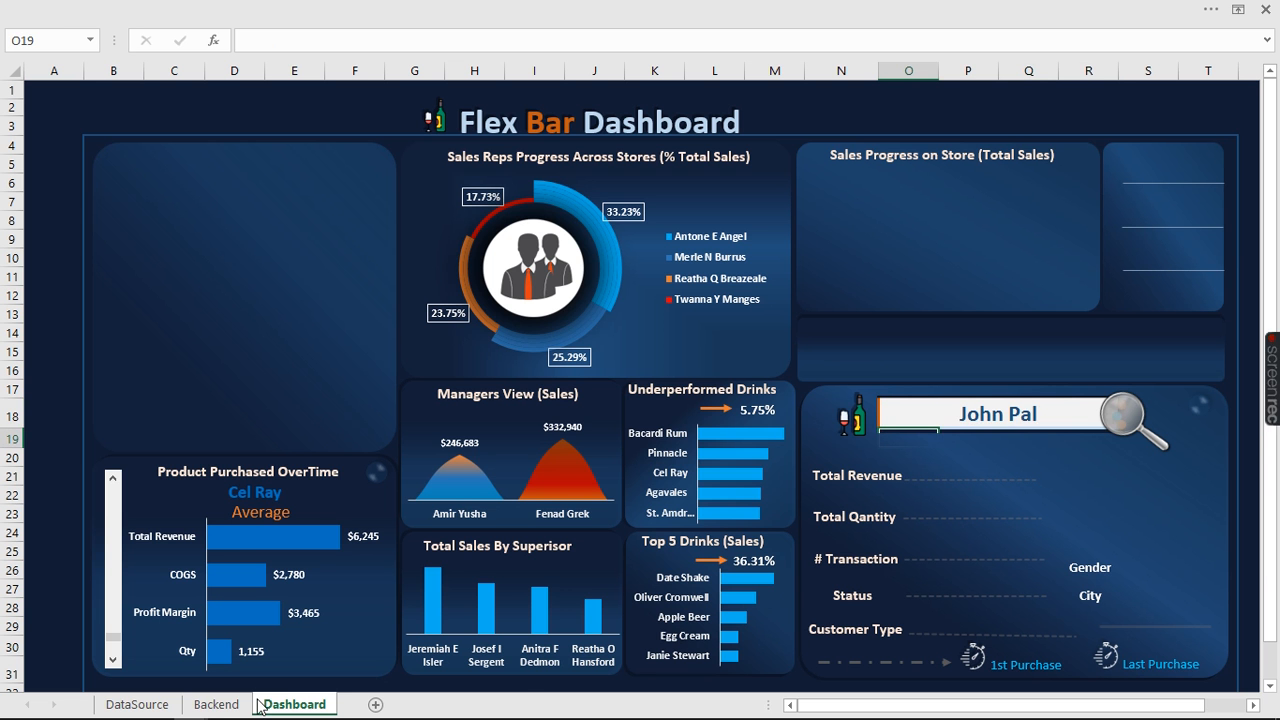
Wrap the INDEX/MATCH formula in Backend cell CJ5 in IFNA with "No Data" as the fallback, and fill it down through CJ15
{"action": "left_click", "coordinate": [217, 705]}
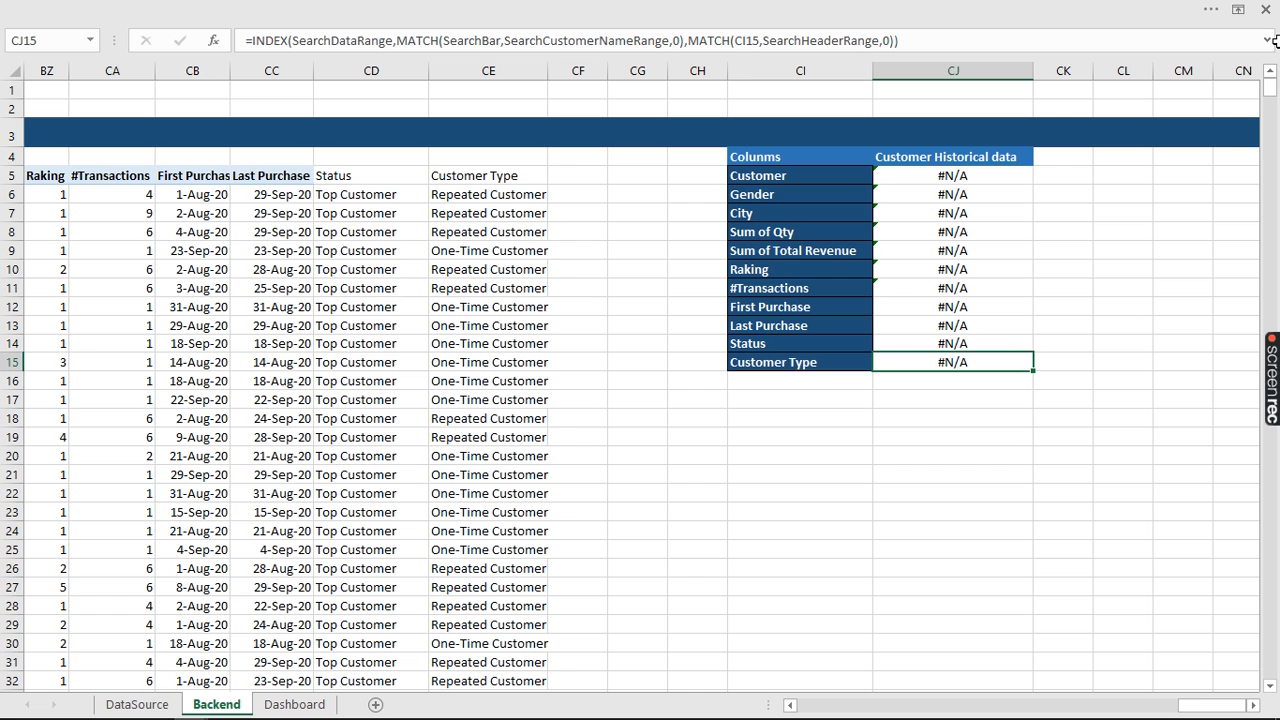
{"action": "left_click", "coordinate": [953, 175]}
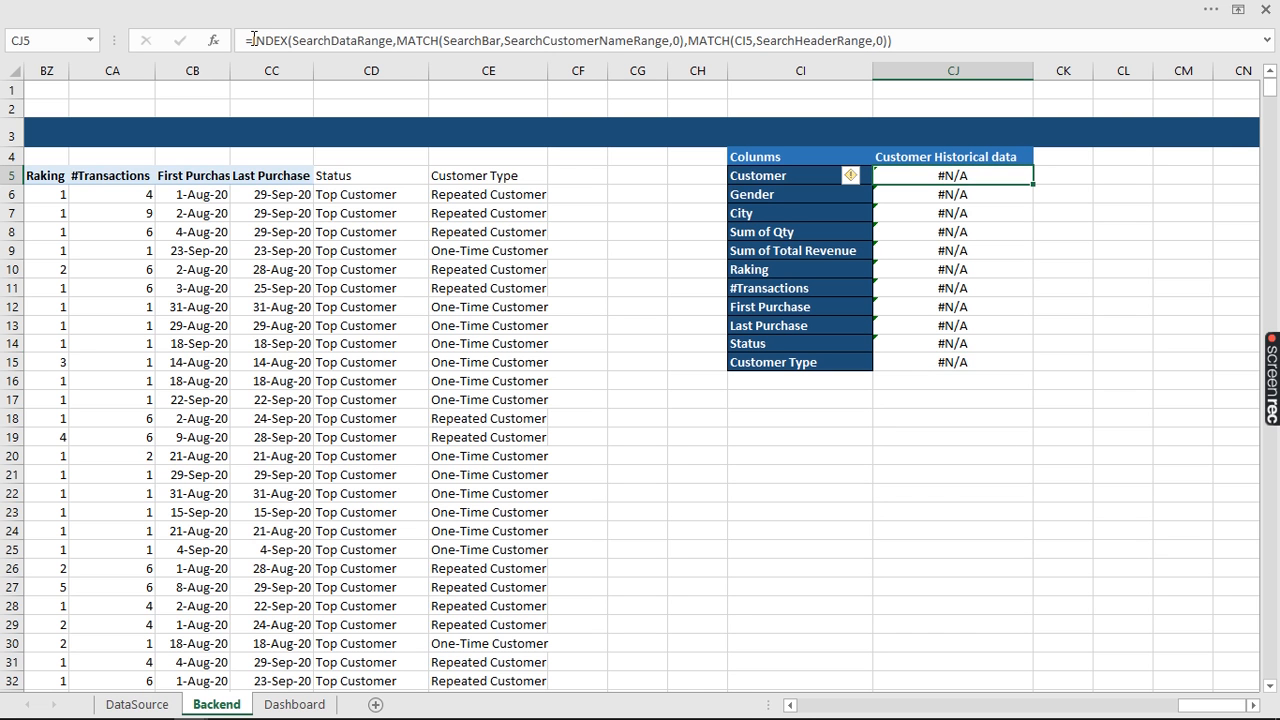
{"action": "left_click", "coordinate": [253, 40]}
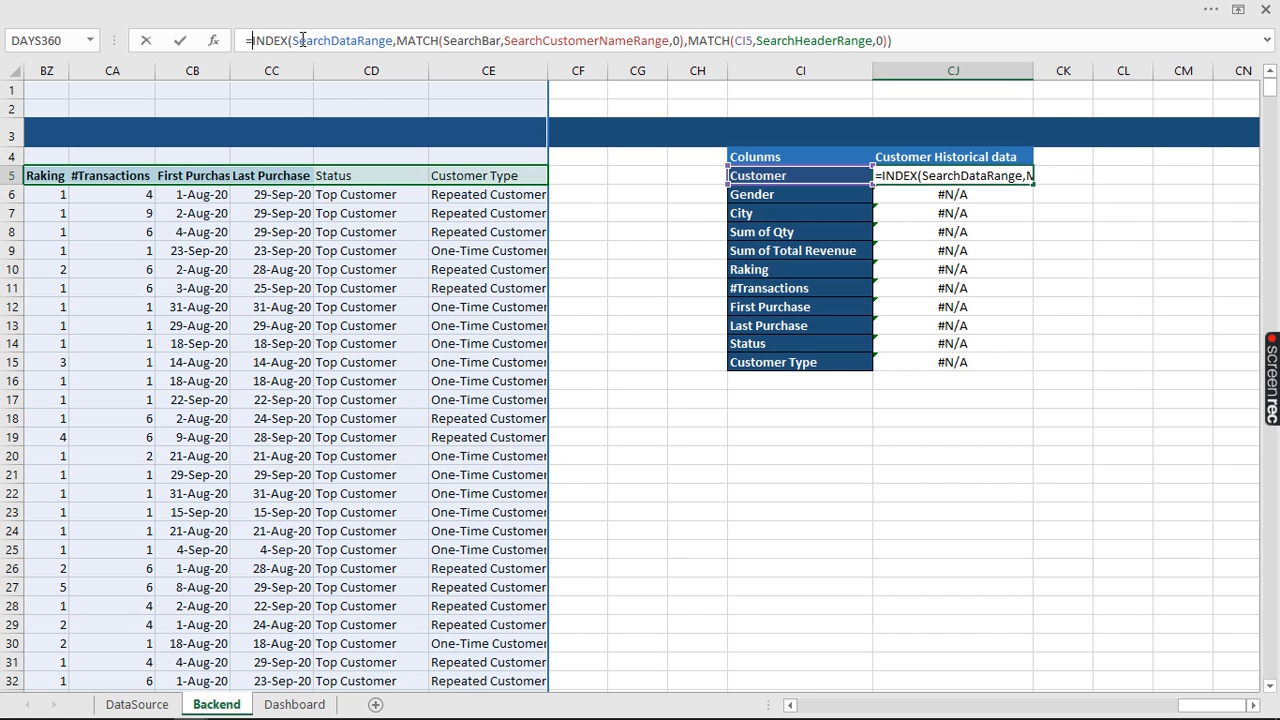
{"action": "type", "text": "ifn"}
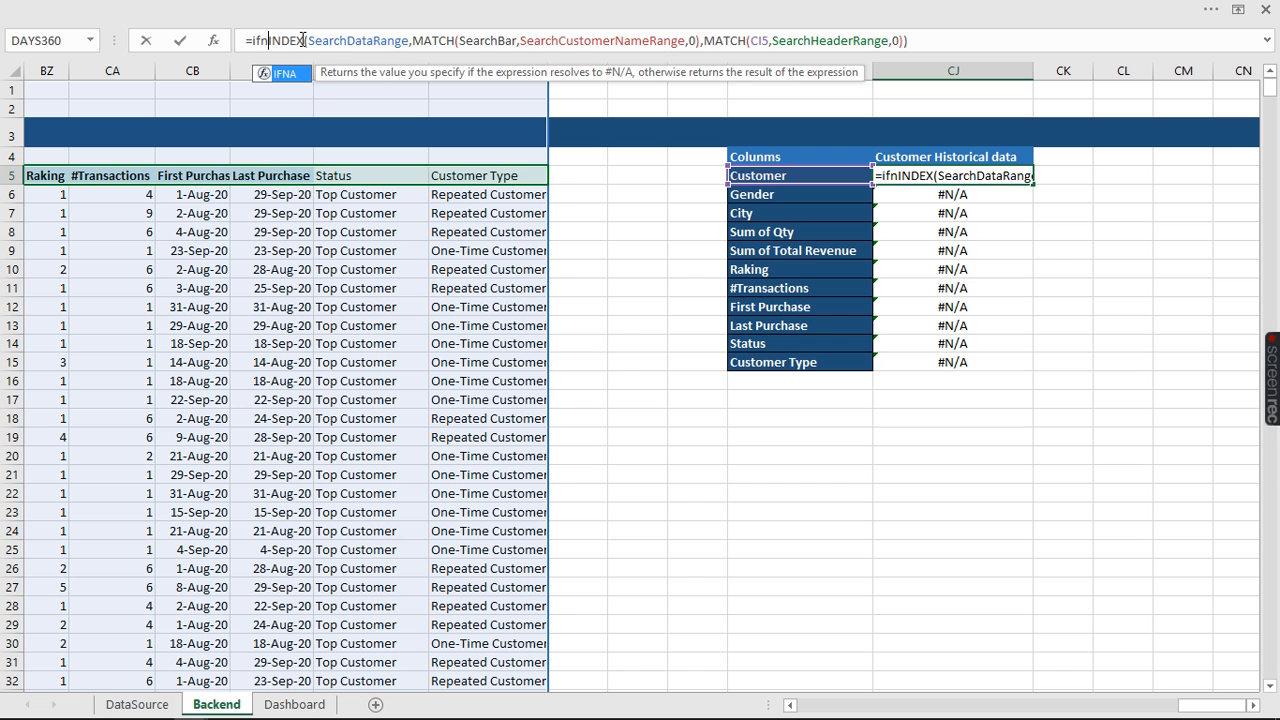
{"action": "key", "text": "Tab"}
{"action": "key", "text": "End"}
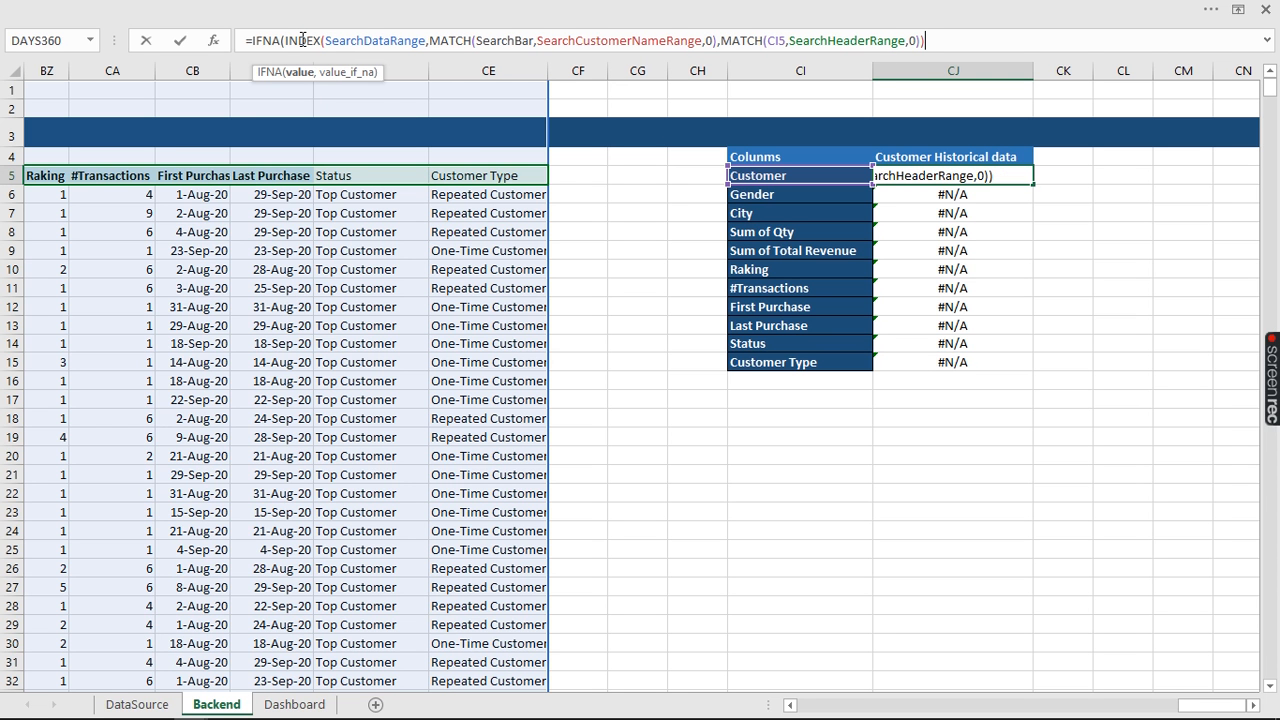
{"action": "type", "text": ","}
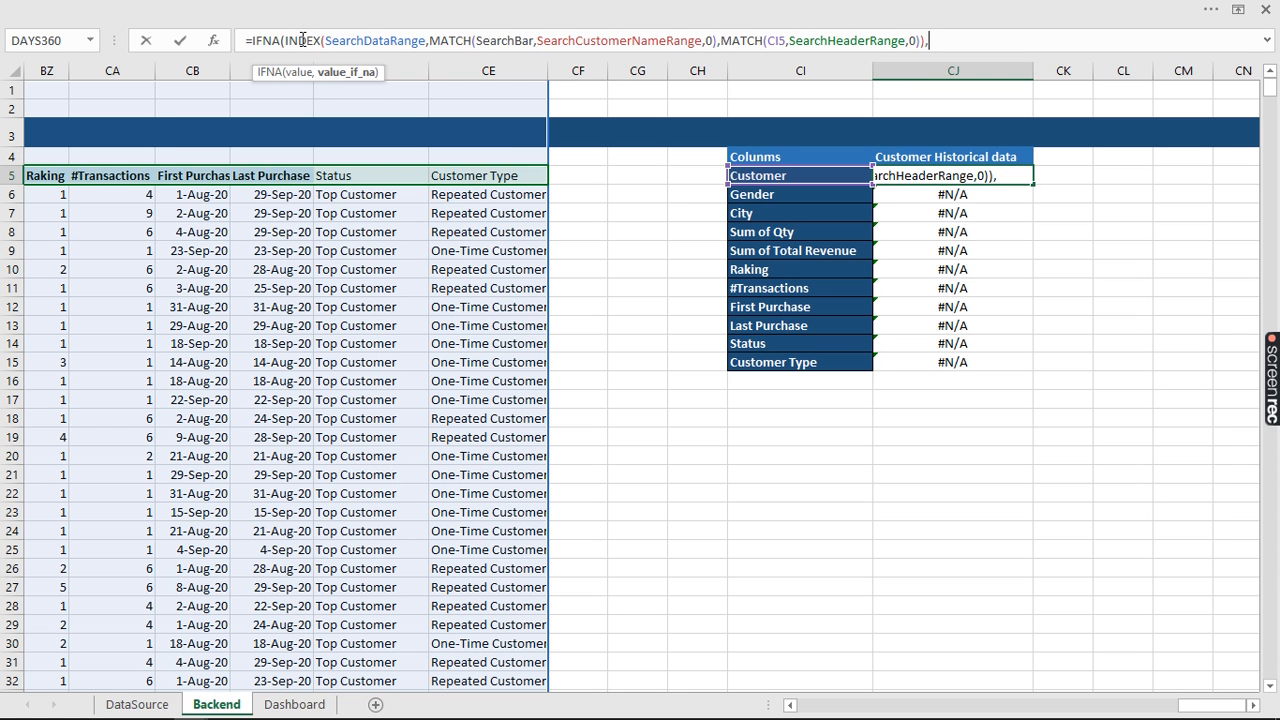
{"action": "type", "text": "\"No Data\""}
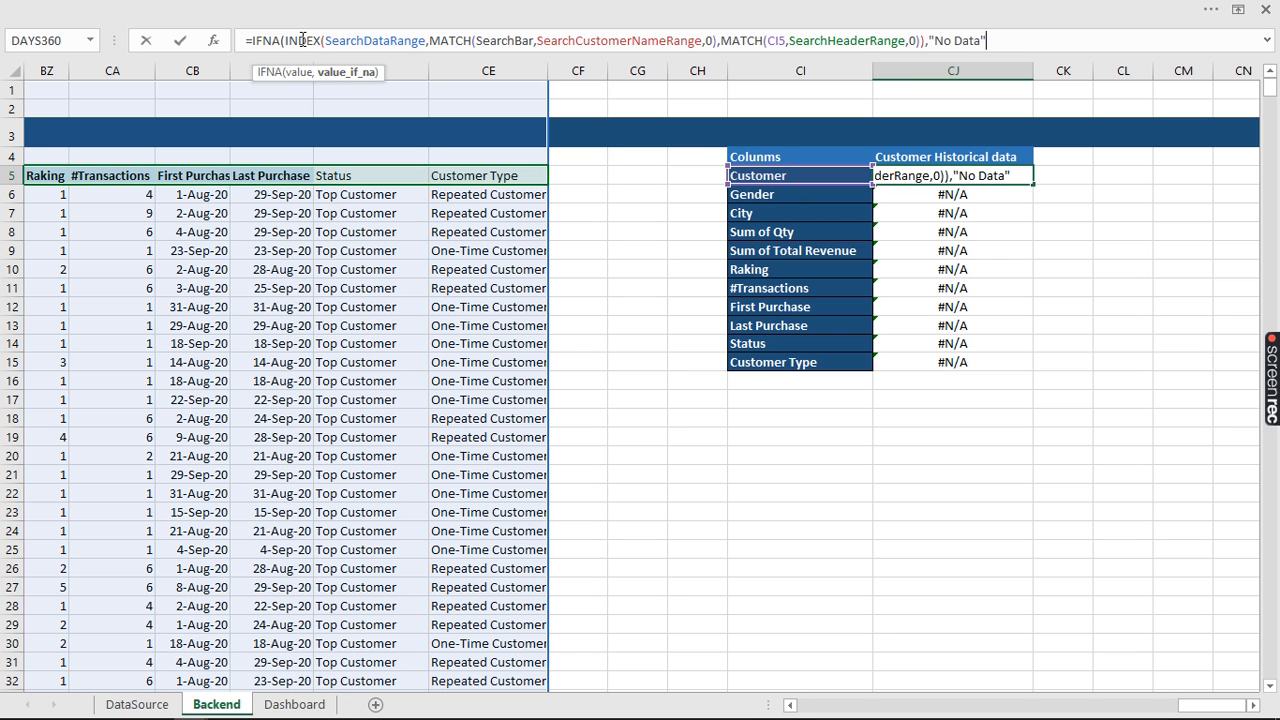
{"action": "key", "text": "Return"}
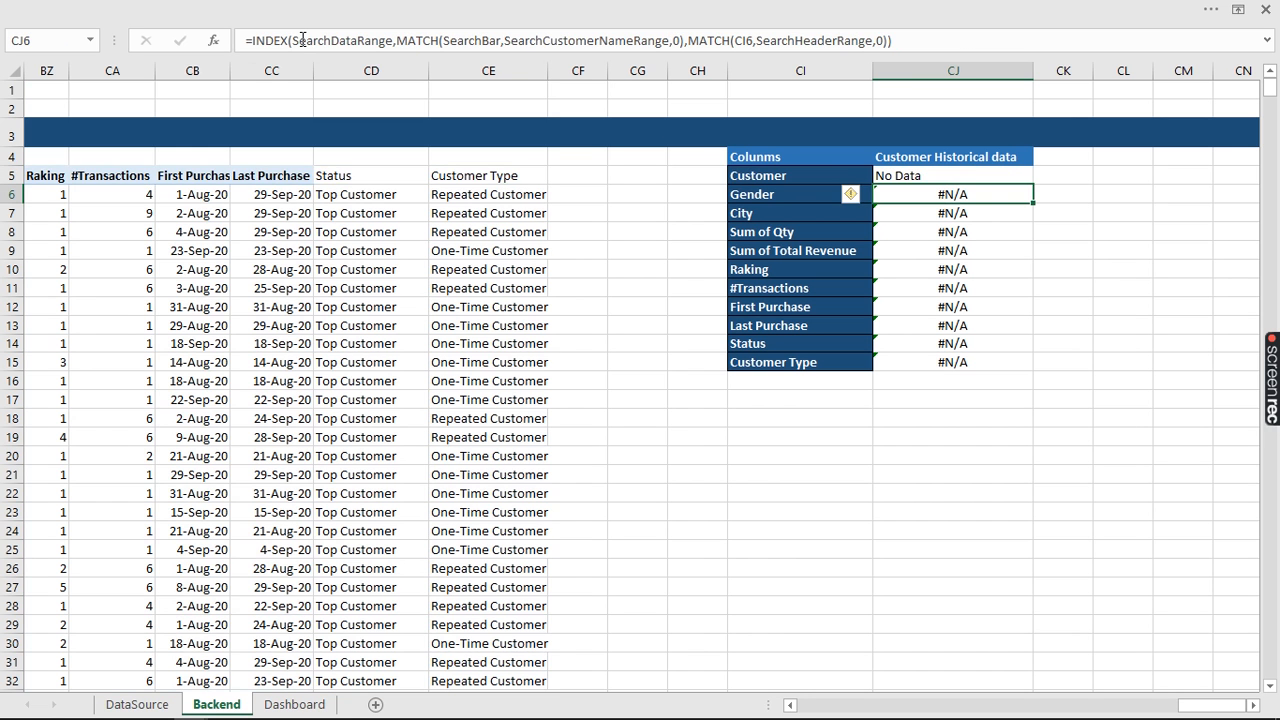
{"action": "left_click", "coordinate": [910, 179]}
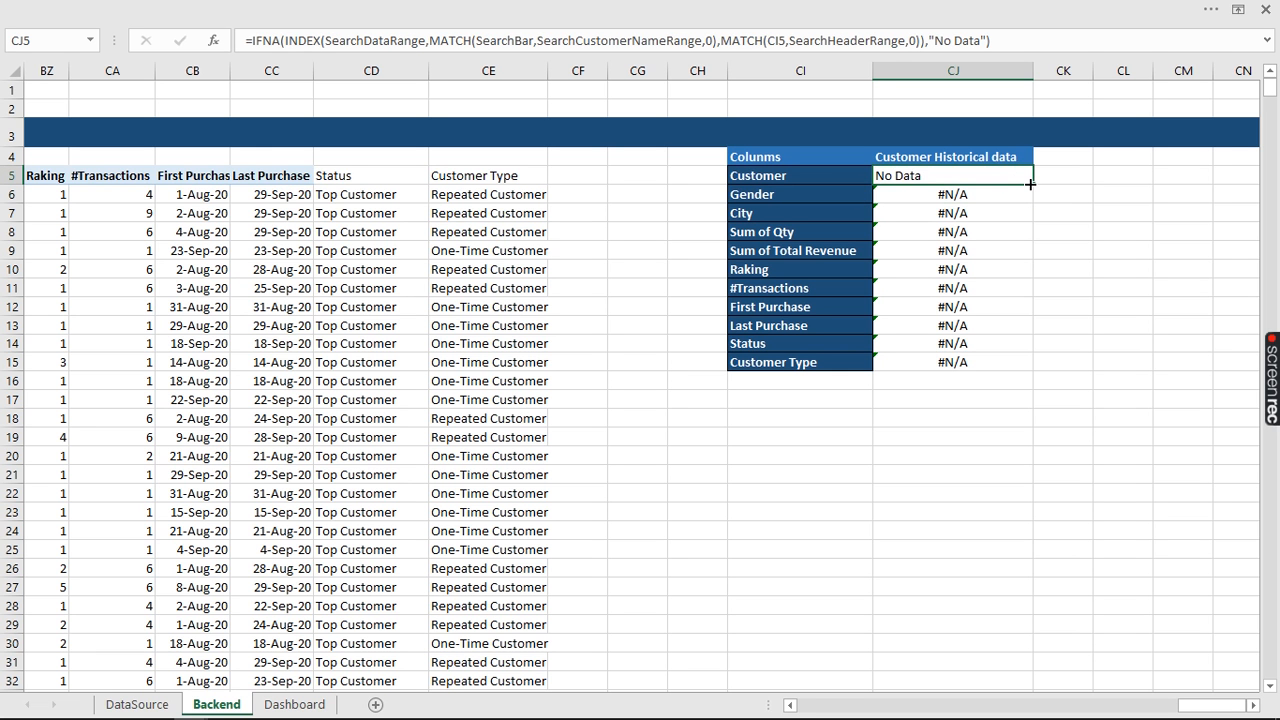
{"action": "left_click_drag", "start_coordinate": [1032, 183], "coordinate": [1003, 371]}
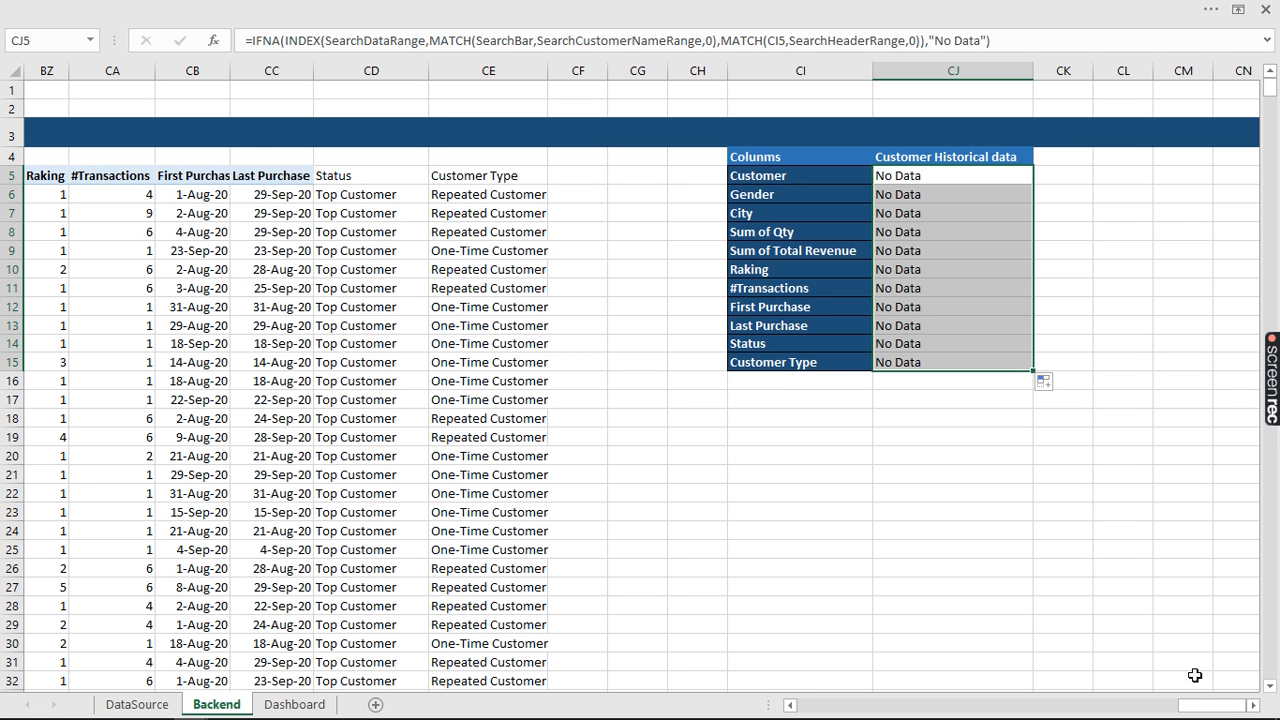
Widen the empty column CK beside the Customer Historical data column
{"action": "left_click", "coordinate": [1255, 706]}
{"action": "left_click", "coordinate": [1255, 706]}
{"action": "left_click", "coordinate": [1255, 706]}
{"action": "left_click", "coordinate": [1255, 706]}
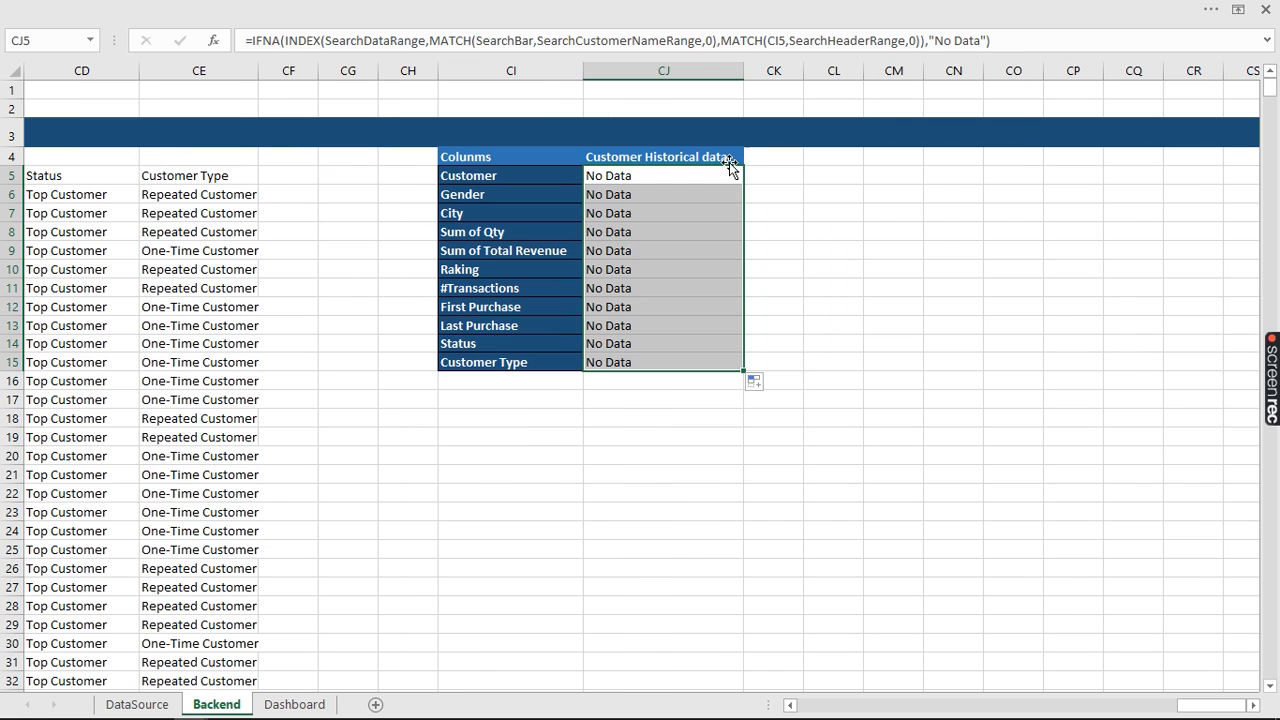
{"action": "left_click", "coordinate": [791, 156]}
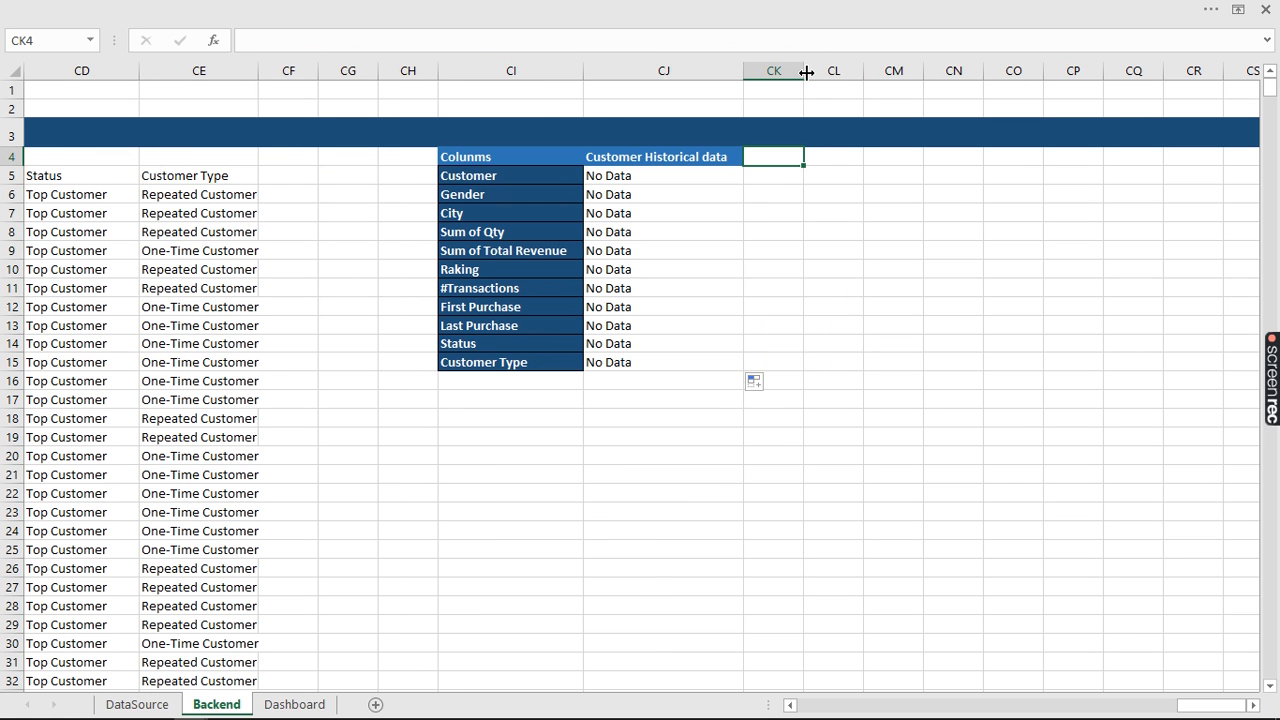
{"action": "left_click_drag", "start_coordinate": [806, 72], "coordinate": [854, 72]}
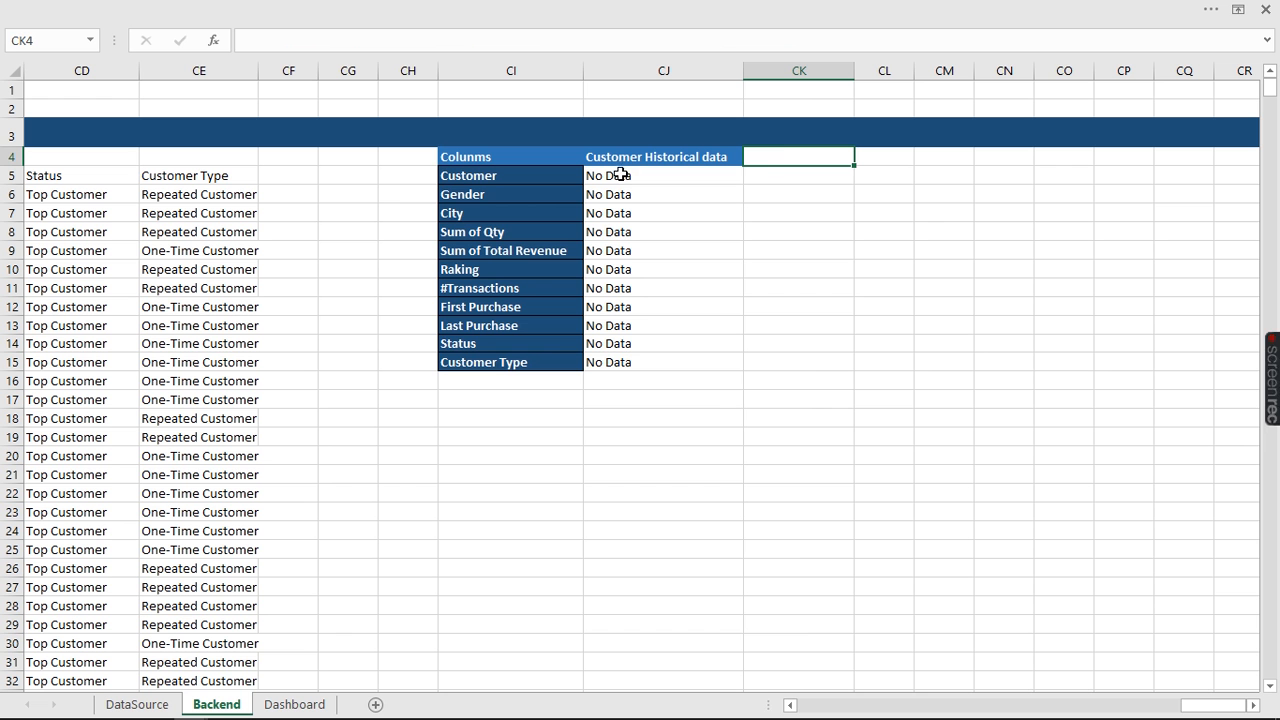
Link cell CK5 on the Backend sheet to the search bar cell on the Dashboard sheet
{"action": "left_click", "coordinate": [790, 178]}
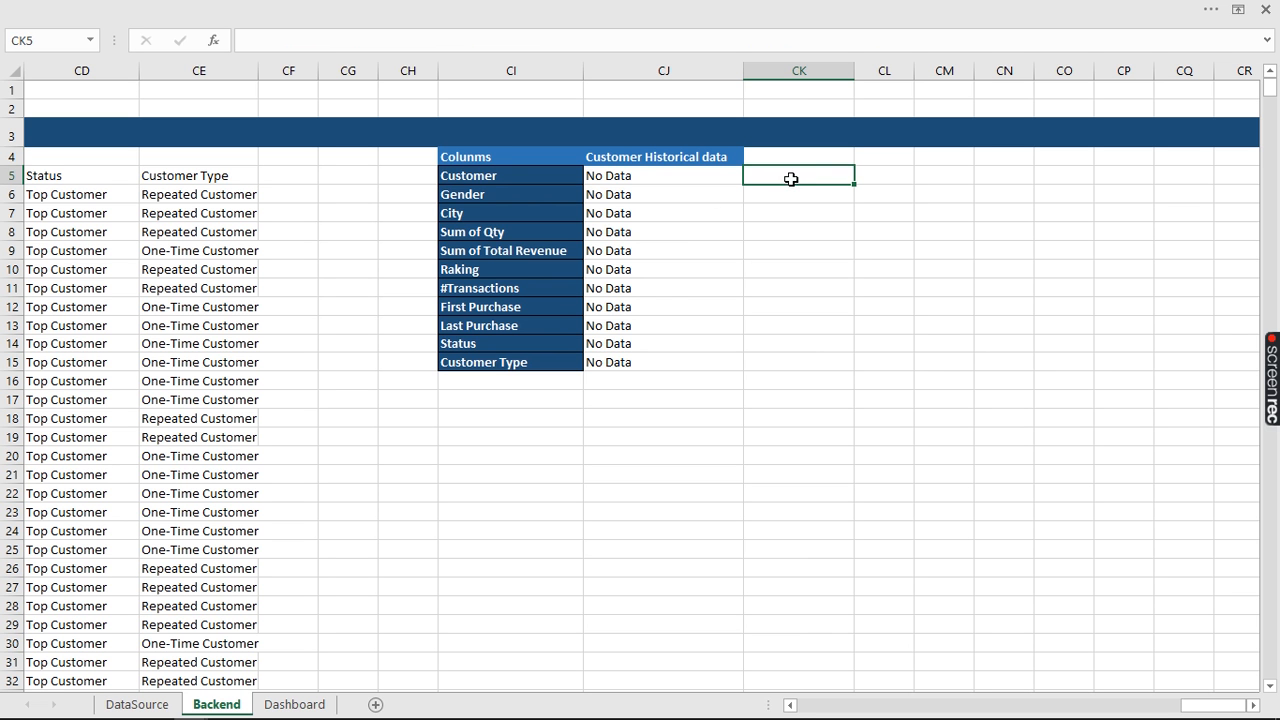
{"action": "type", "text": "="}
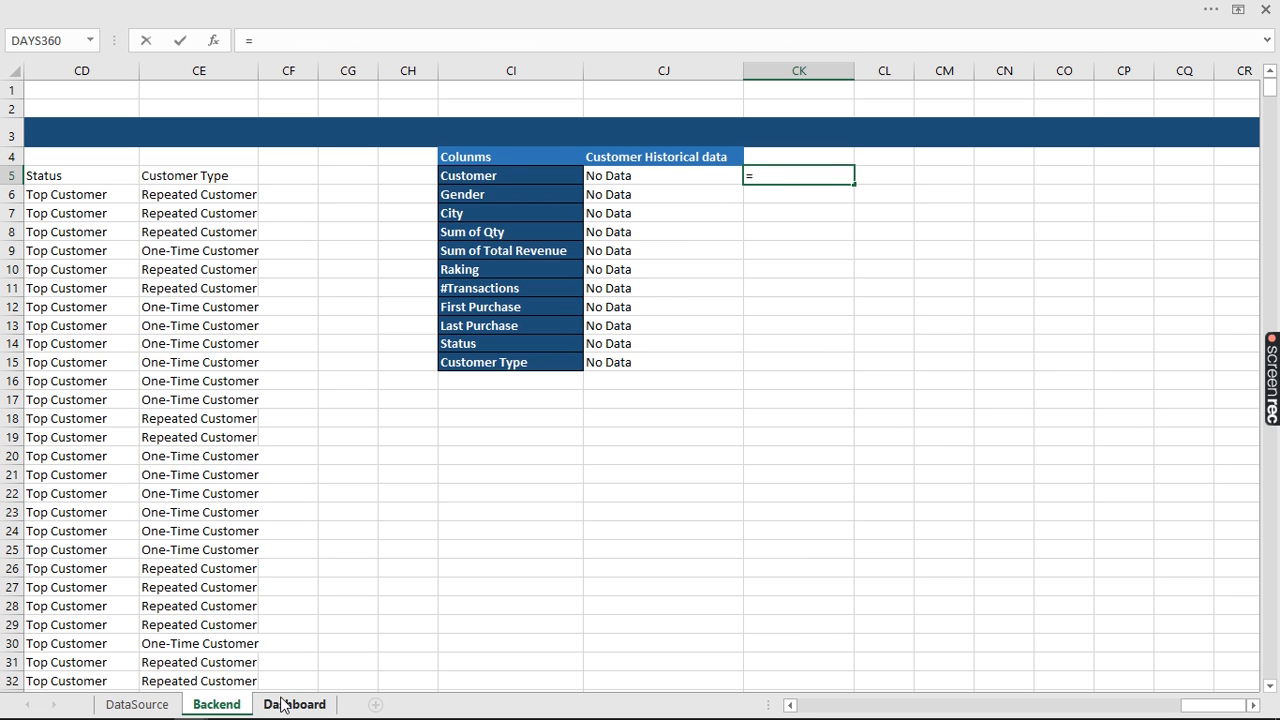
{"action": "left_click", "coordinate": [290, 704]}
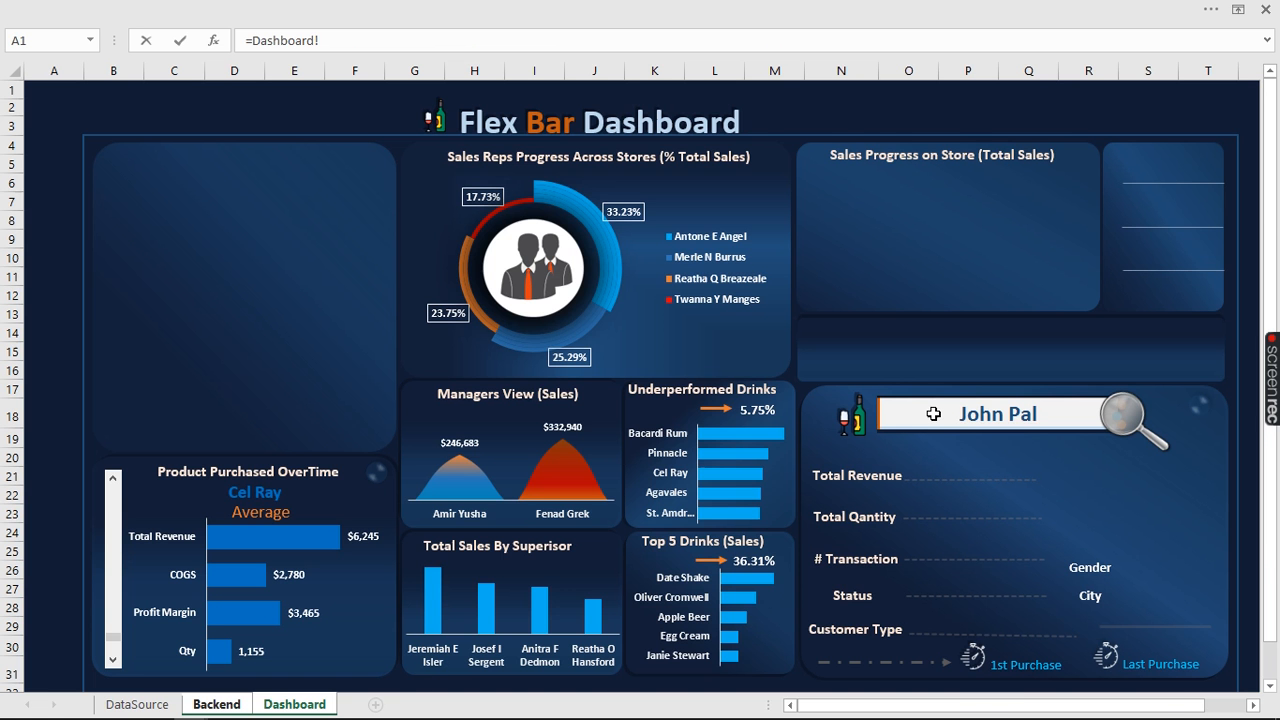
{"action": "left_click", "coordinate": [933, 414]}
{"action": "key", "text": "Return"}
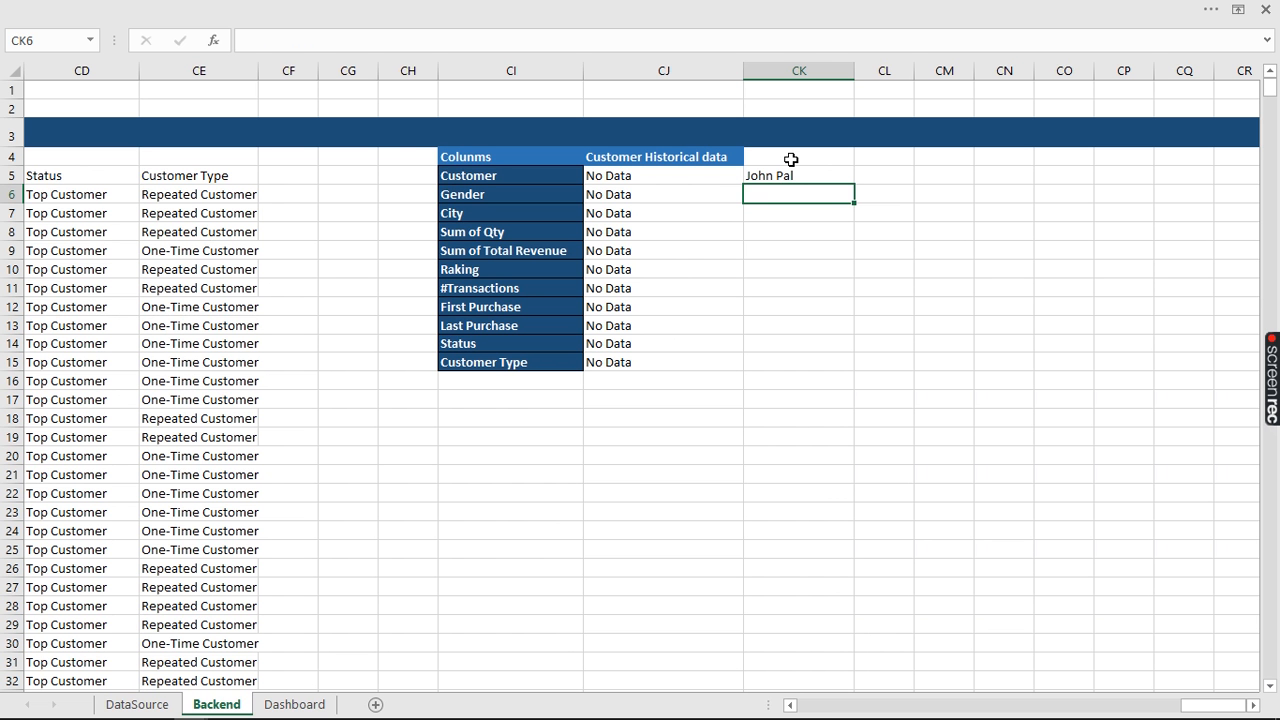
Enter the header "Customer" in CK4 above the linked search name
{"action": "left_click", "coordinate": [790, 159]}
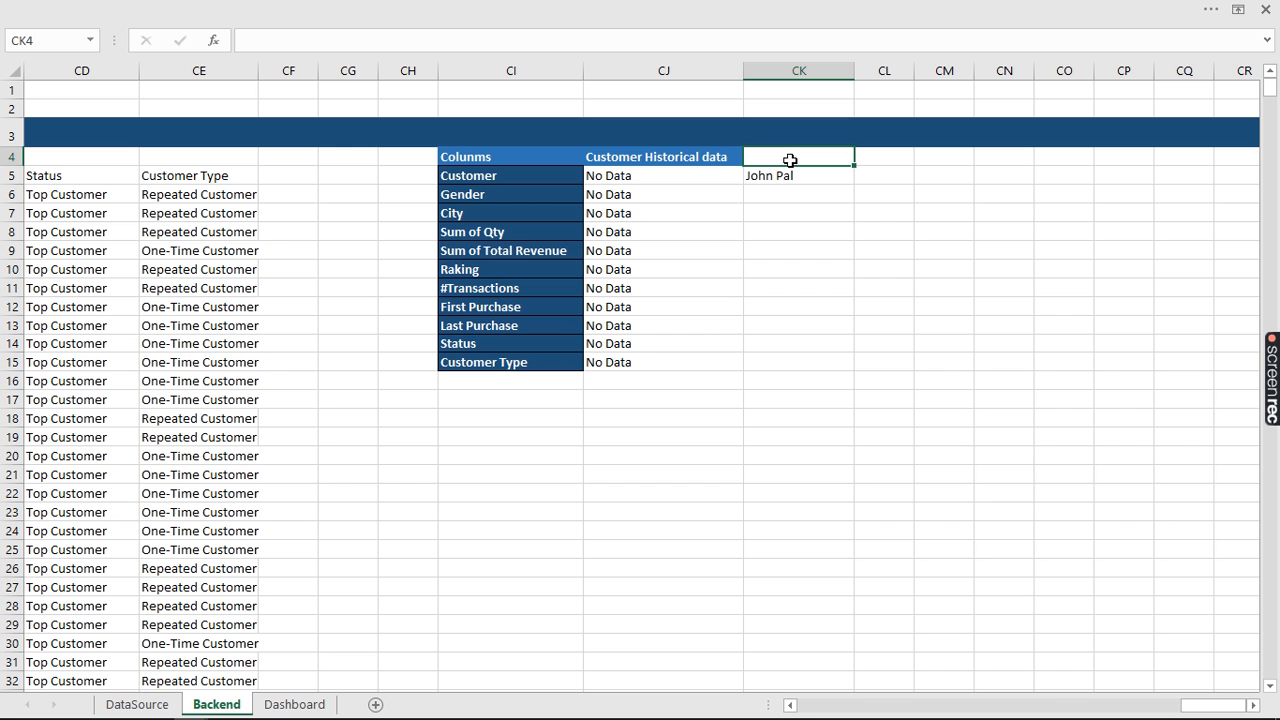
{"action": "type", "text": "Custom"}
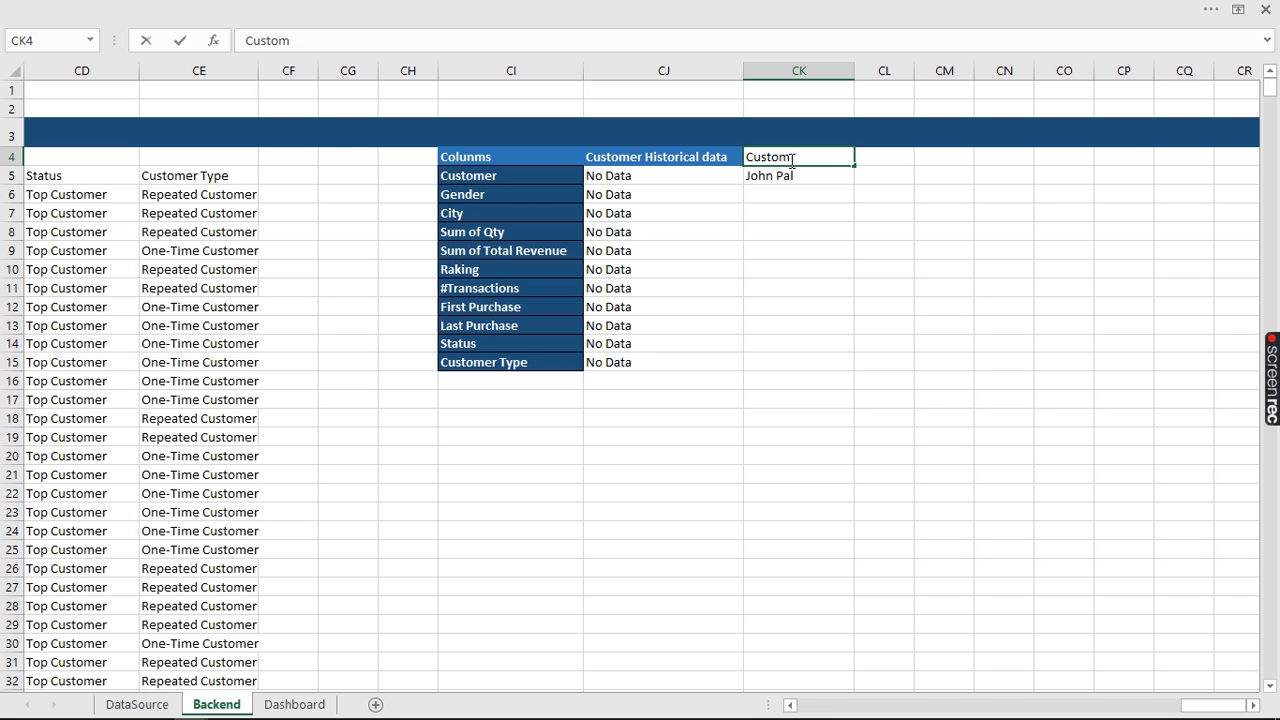
{"action": "type", "text": "er"}
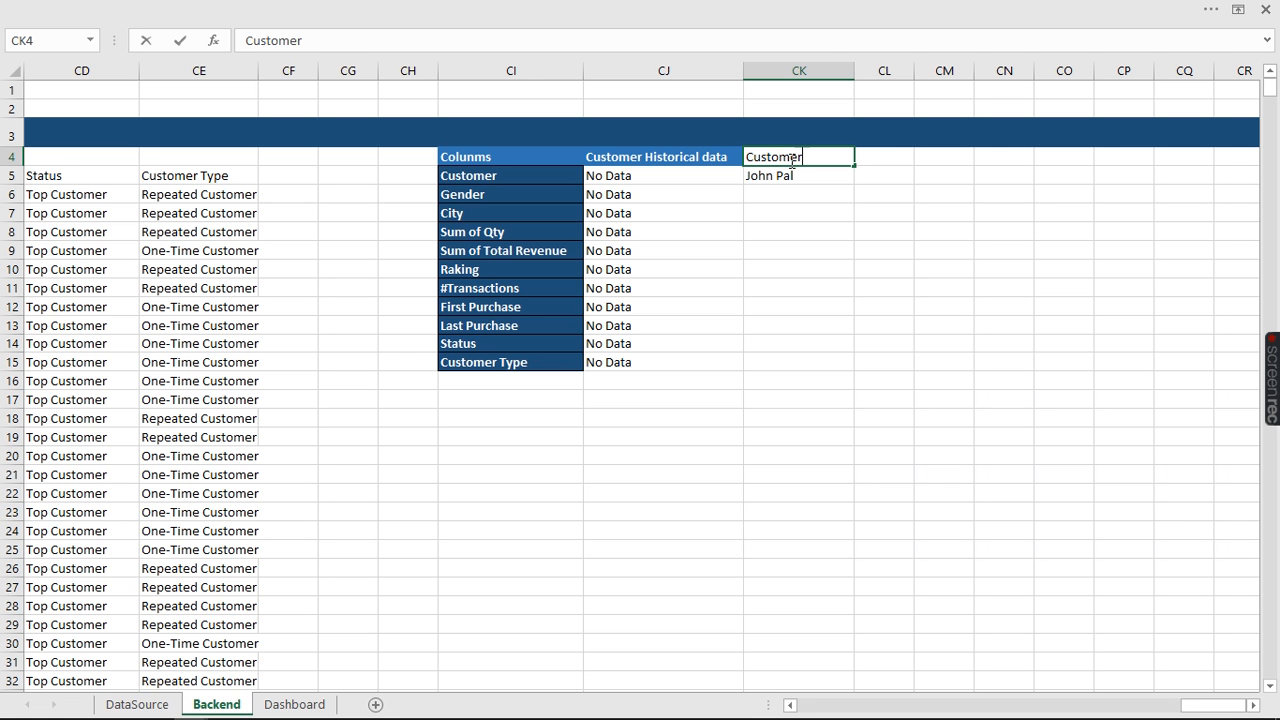
{"action": "key", "text": "Tab"}
{"action": "type", "text": "C"}
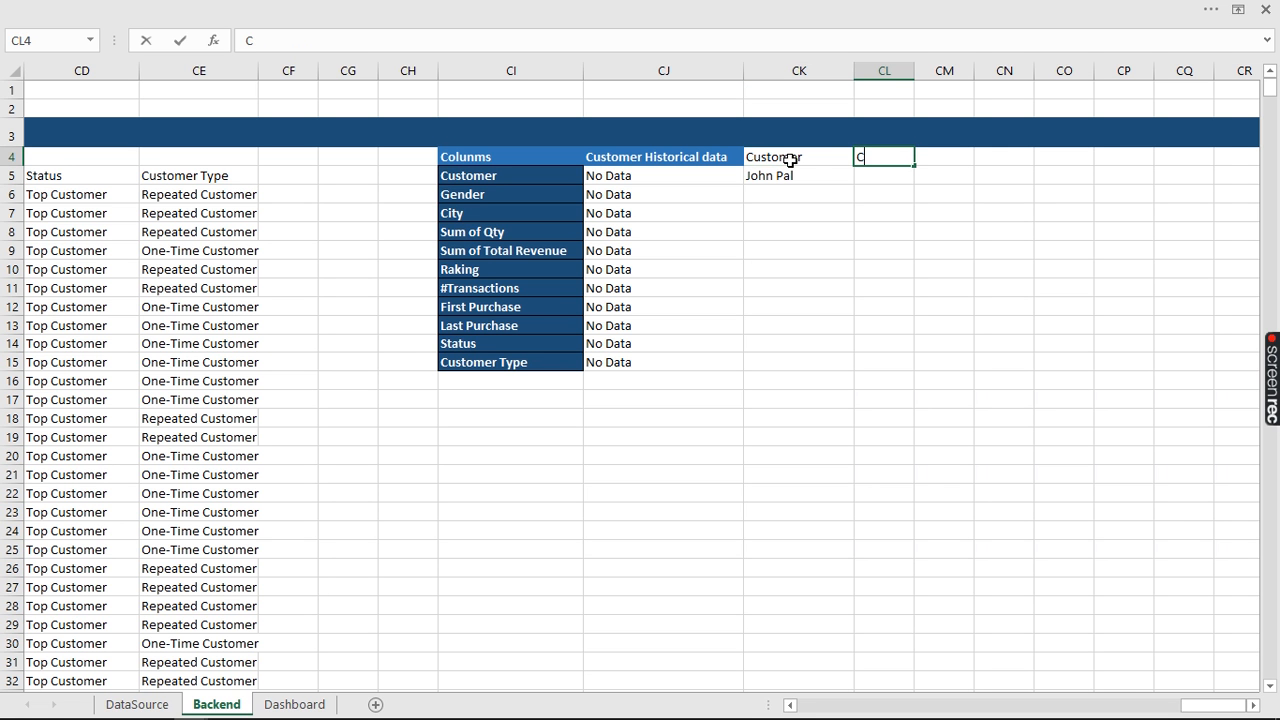
{"action": "type", "text": "ondition"}
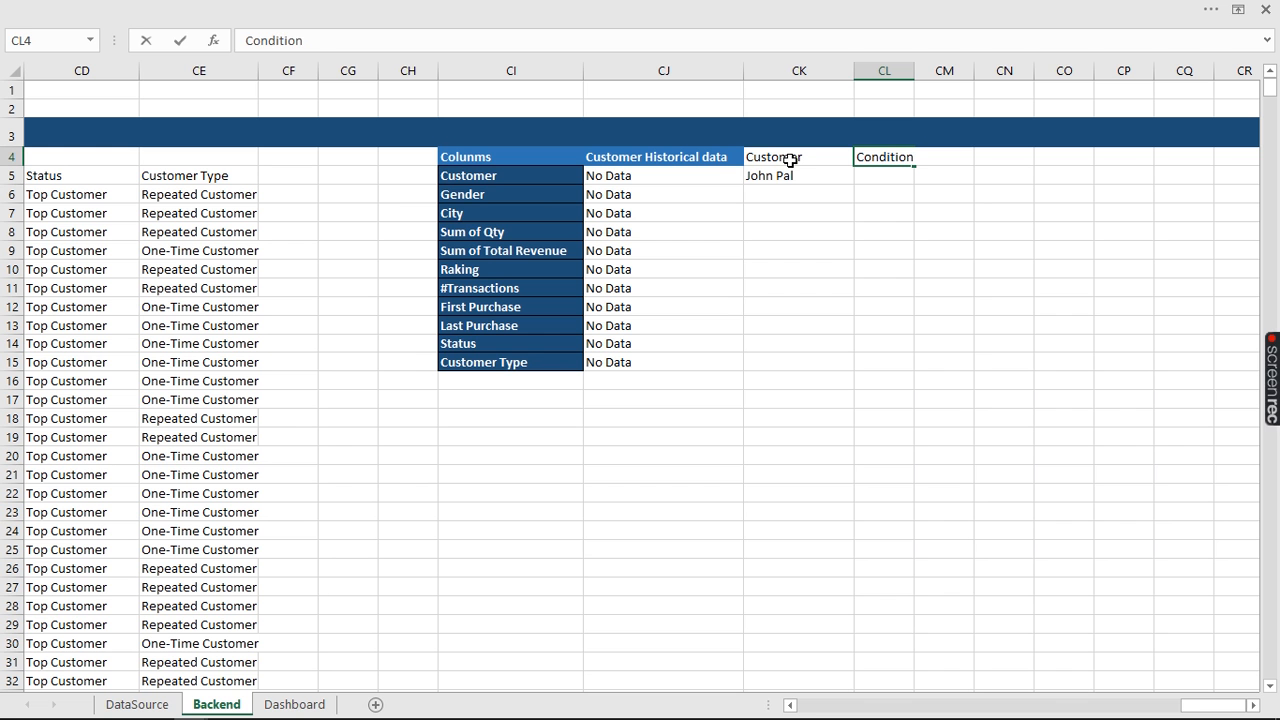
{"action": "key", "text": "BackSpace"}
{"action": "key", "text": "BackSpace"}
{"action": "key", "text": "BackSpace"}
{"action": "key", "text": "BackSpace"}
{"action": "key", "text": "BackSpace"}
{"action": "key", "text": "BackSpace"}
{"action": "key", "text": "BackSpace"}
{"action": "key", "text": "BackSpace"}
{"action": "key", "text": "BackSpace"}
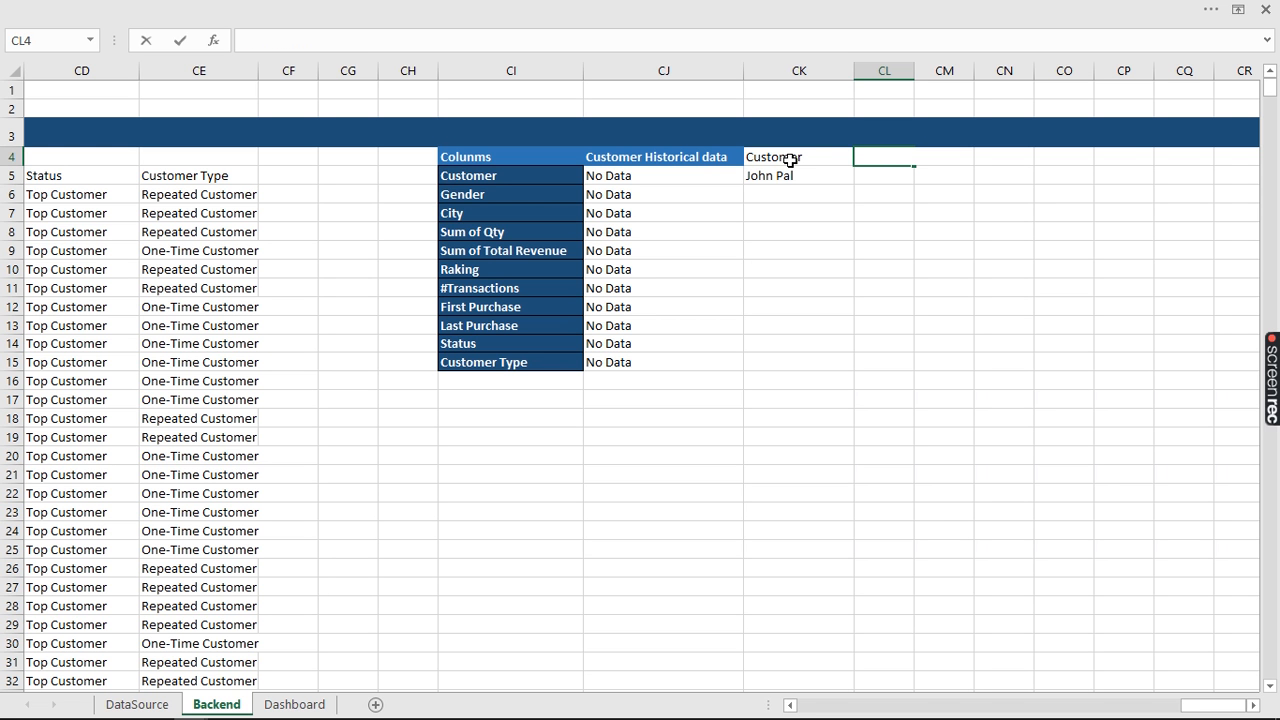
Enter the headers "Error" in CL4 and "Condition" in CM4
{"action": "type", "text": "Error"}
{"action": "key", "text": "BackSpace"}
{"action": "key", "text": "BackSpace"}
{"action": "key", "text": "BackSpace"}
{"action": "key", "text": "BackSpace"}
{"action": "type", "text": "rror"}
{"action": "key", "text": "ctrl+Return"}
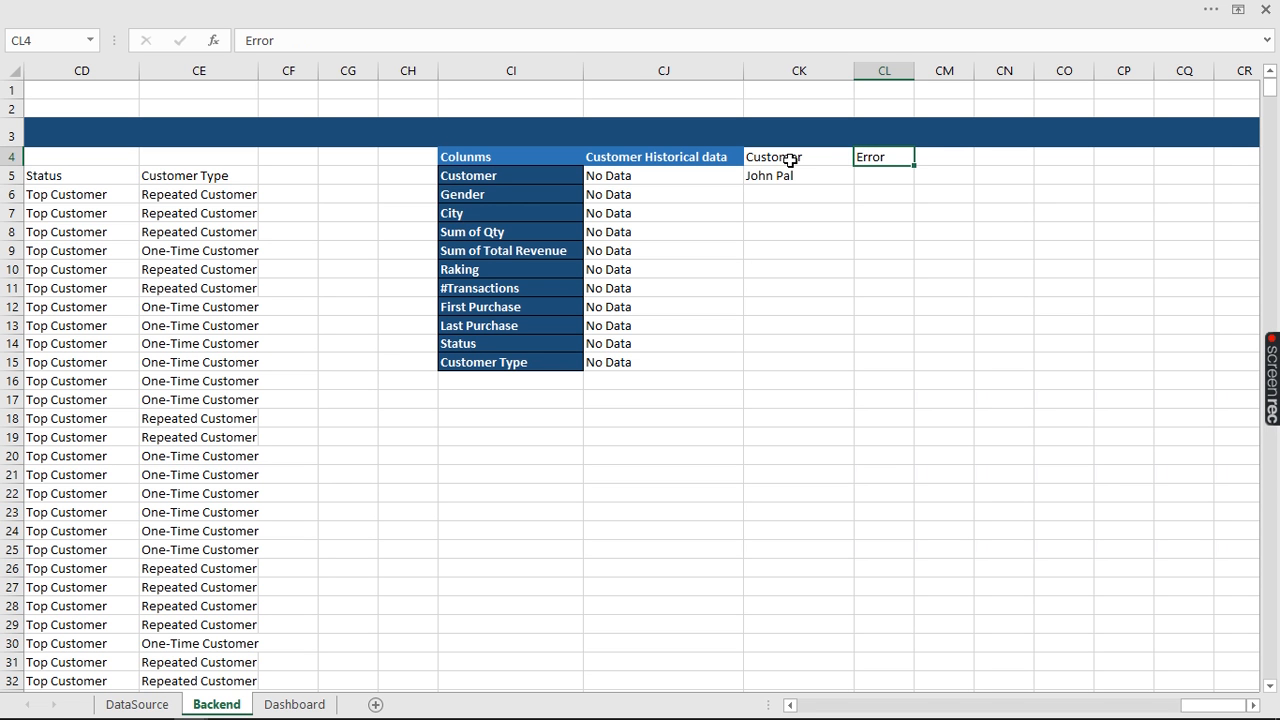
{"action": "key", "text": "Tab"}
{"action": "type", "text": "Condition"}
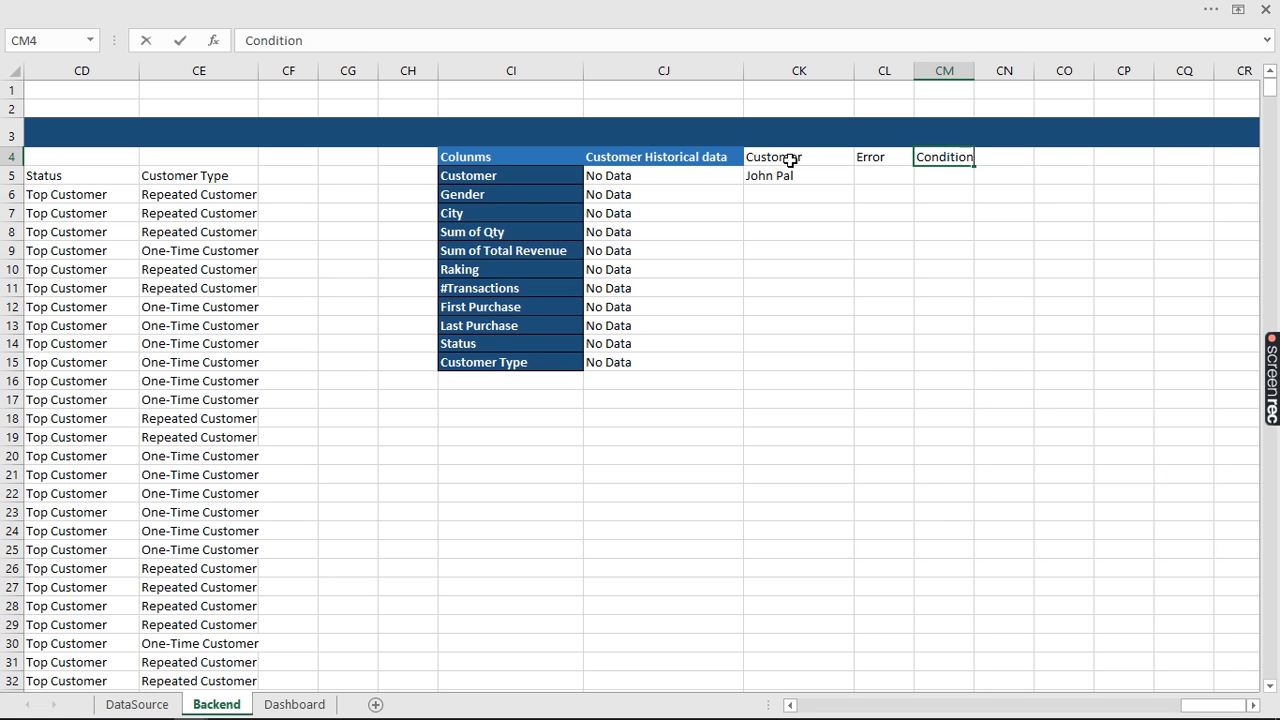
{"action": "key", "text": "Return"}
Enter "No Data" in CL5 under the Error header and widen the Condition column CM
{"action": "left_click", "coordinate": [880, 175]}
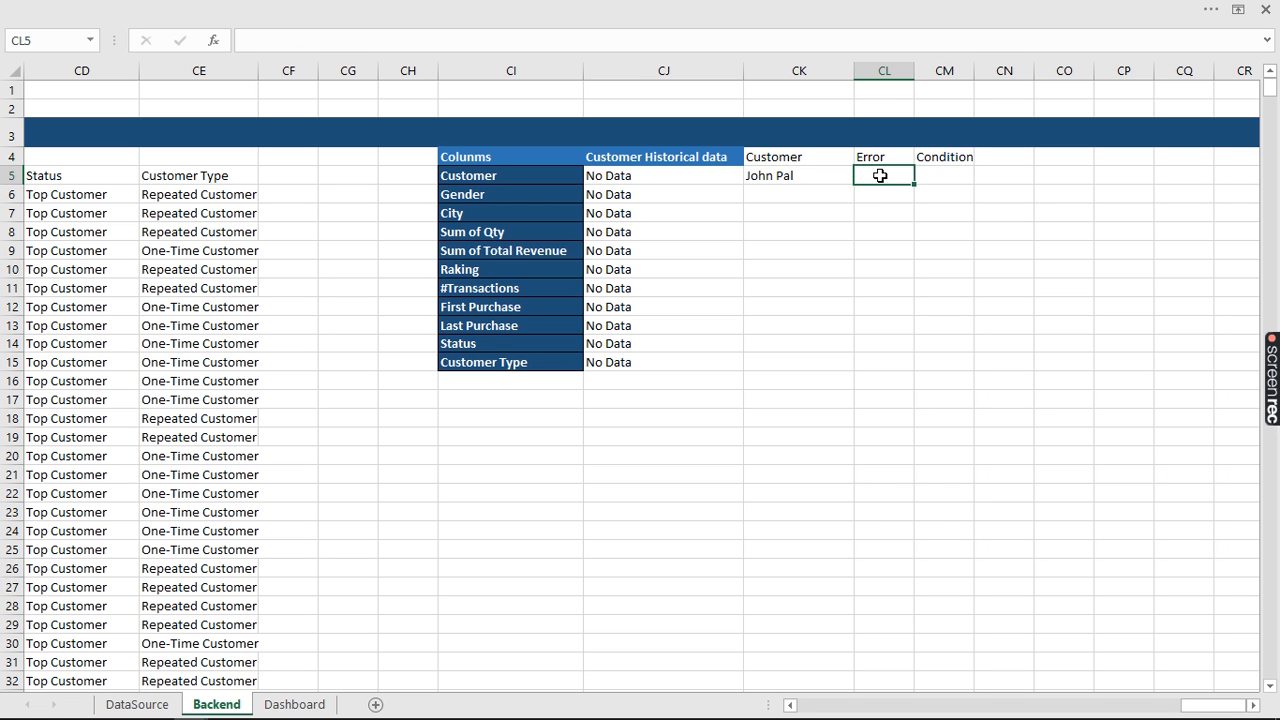
{"action": "type", "text": "No Data"}
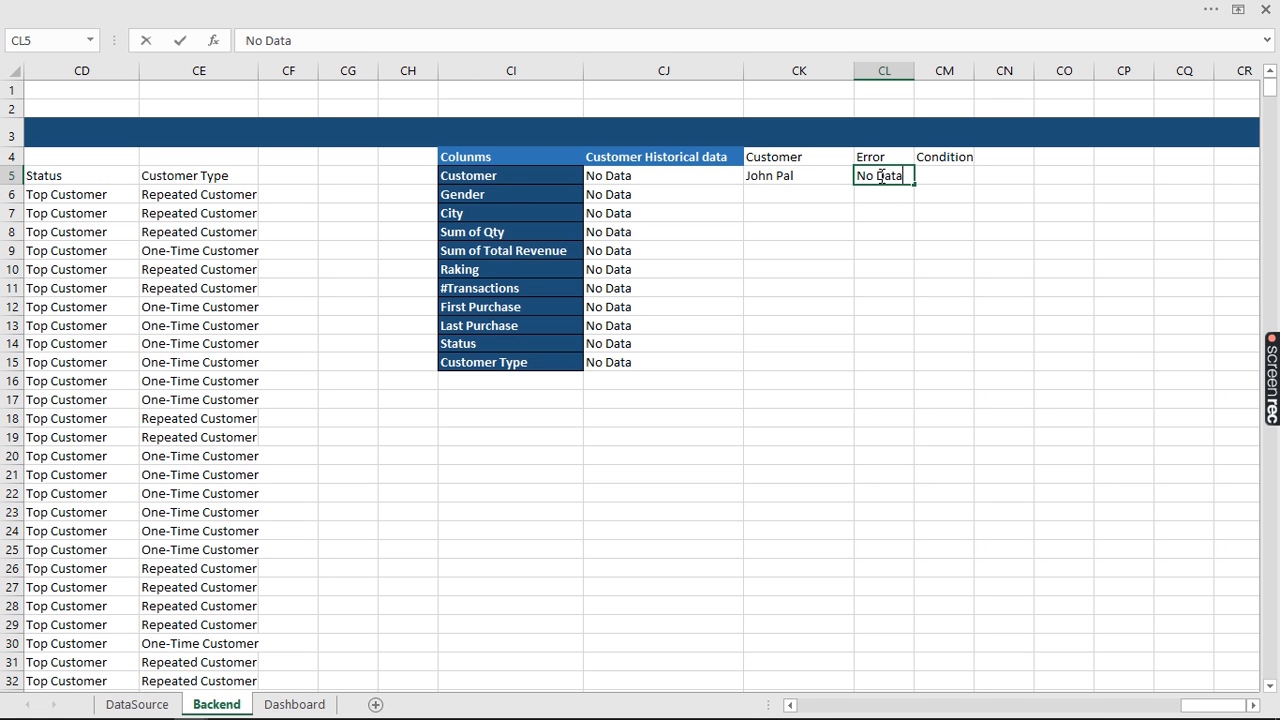
{"action": "key", "text": "Tab"}
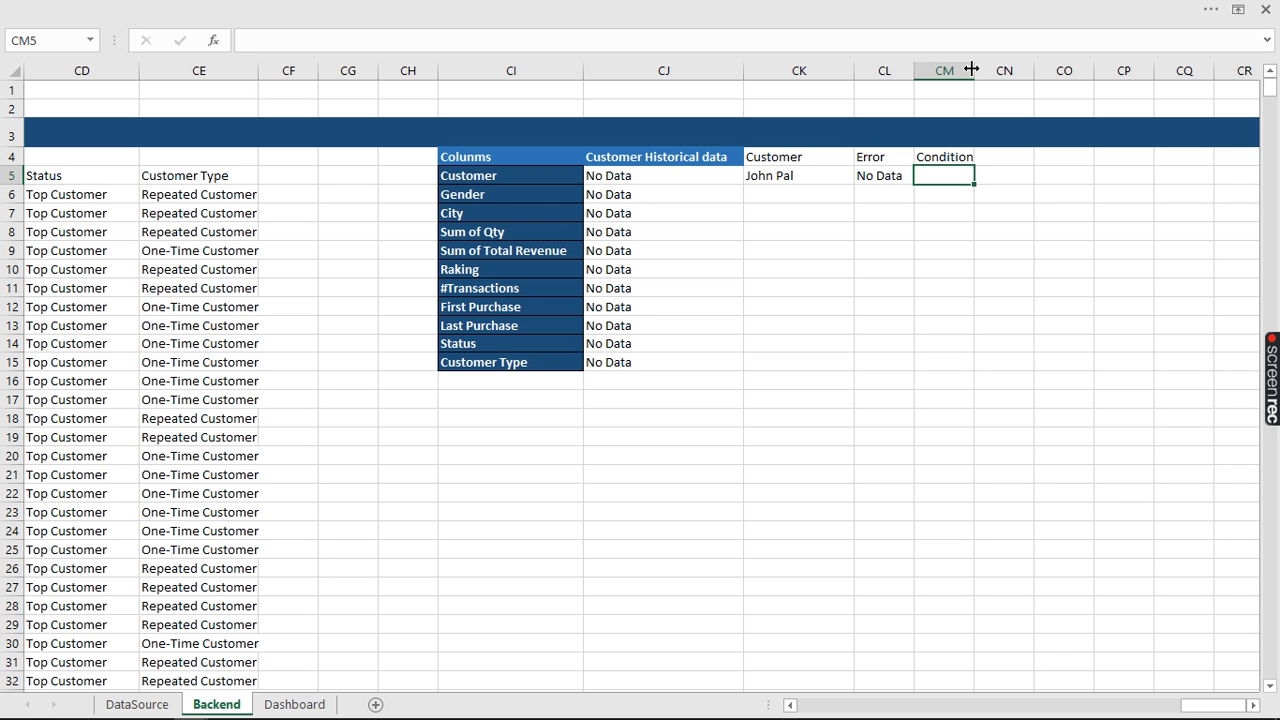
{"action": "left_click_drag", "start_coordinate": [974, 71], "coordinate": [1151, 105]}
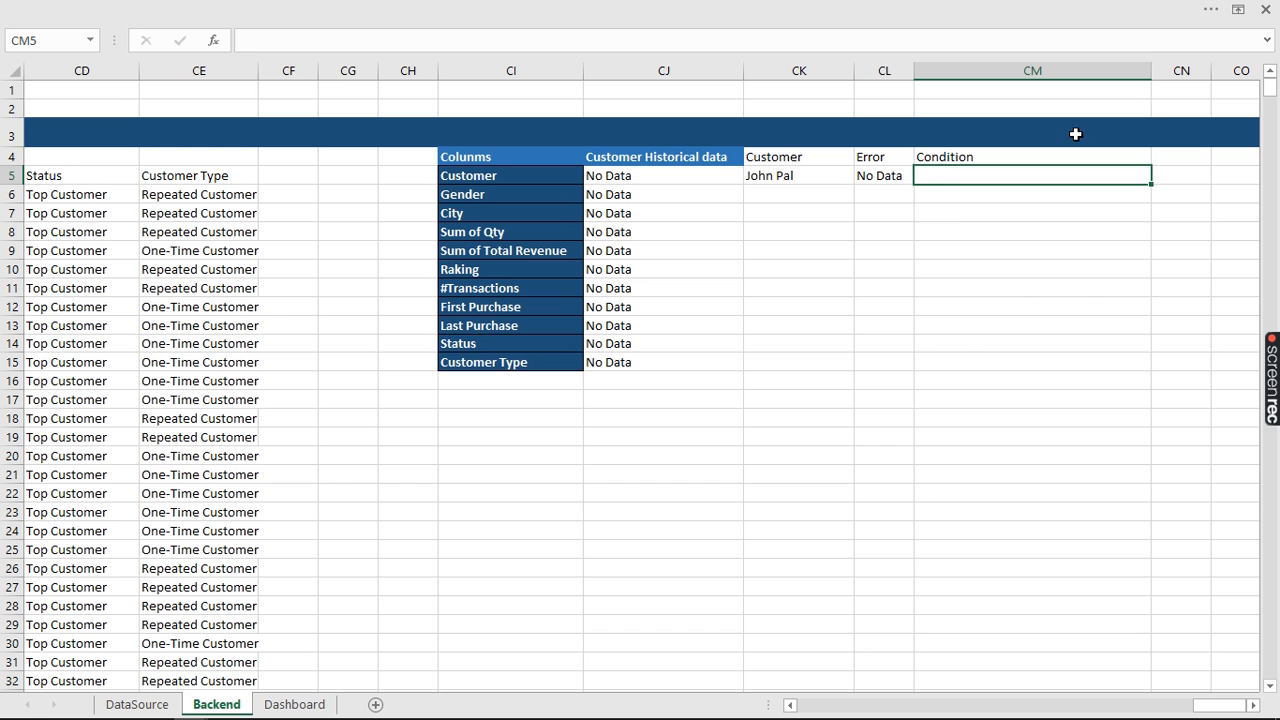
Begin an IF formula in CM5 that tests CL5=CJ5 and returns "Sorry, " joined with the customer name in CK5
{"action": "type", "text": "=if"}
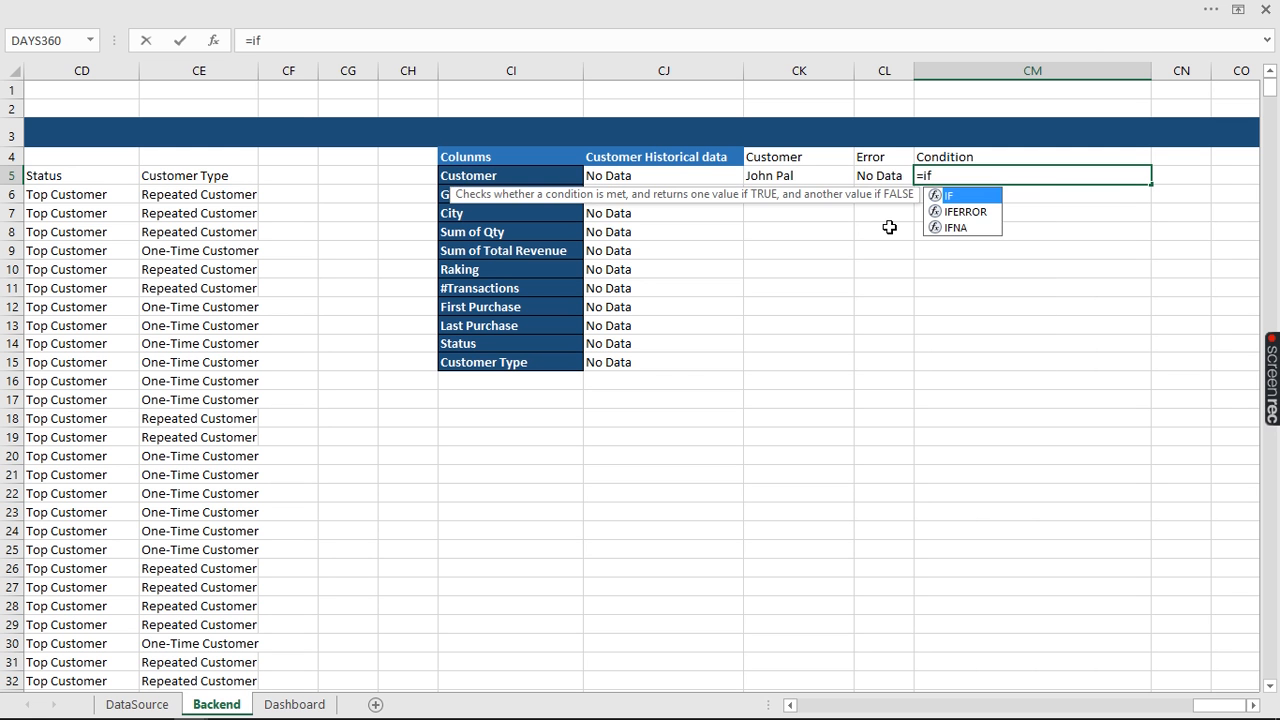
{"action": "key", "text": "Tab"}
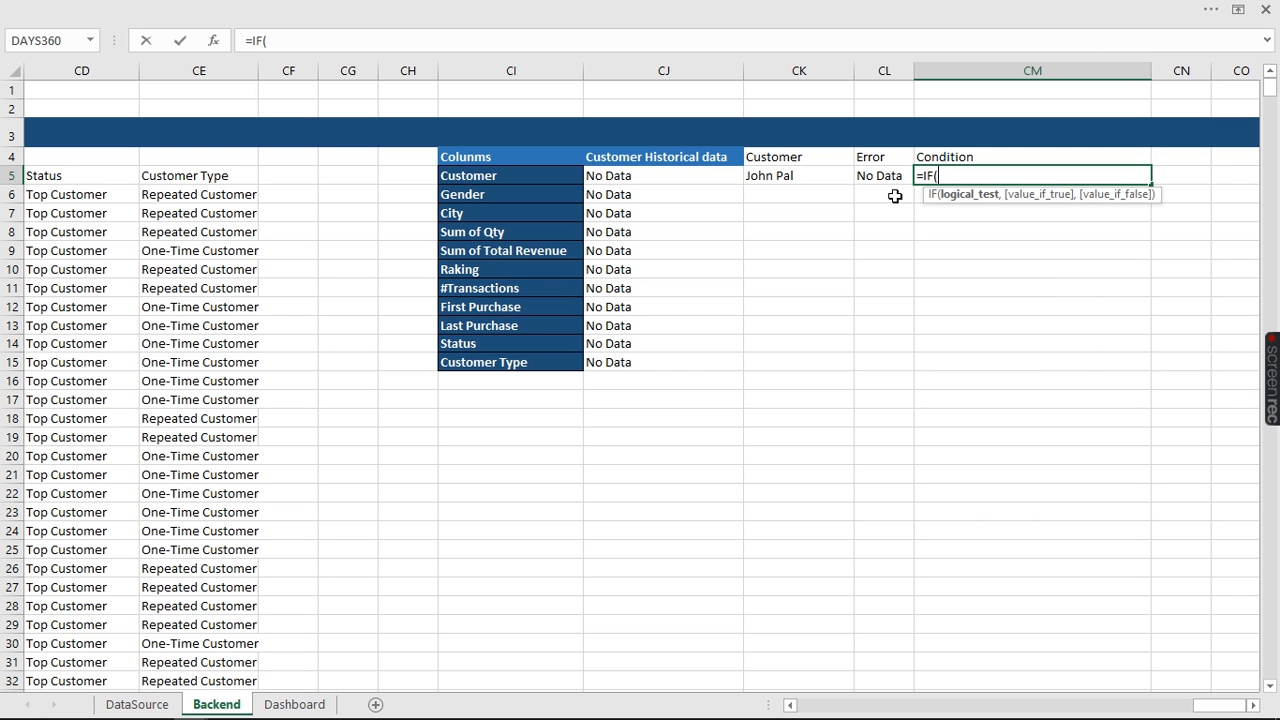
{"action": "left_click", "coordinate": [888, 175]}
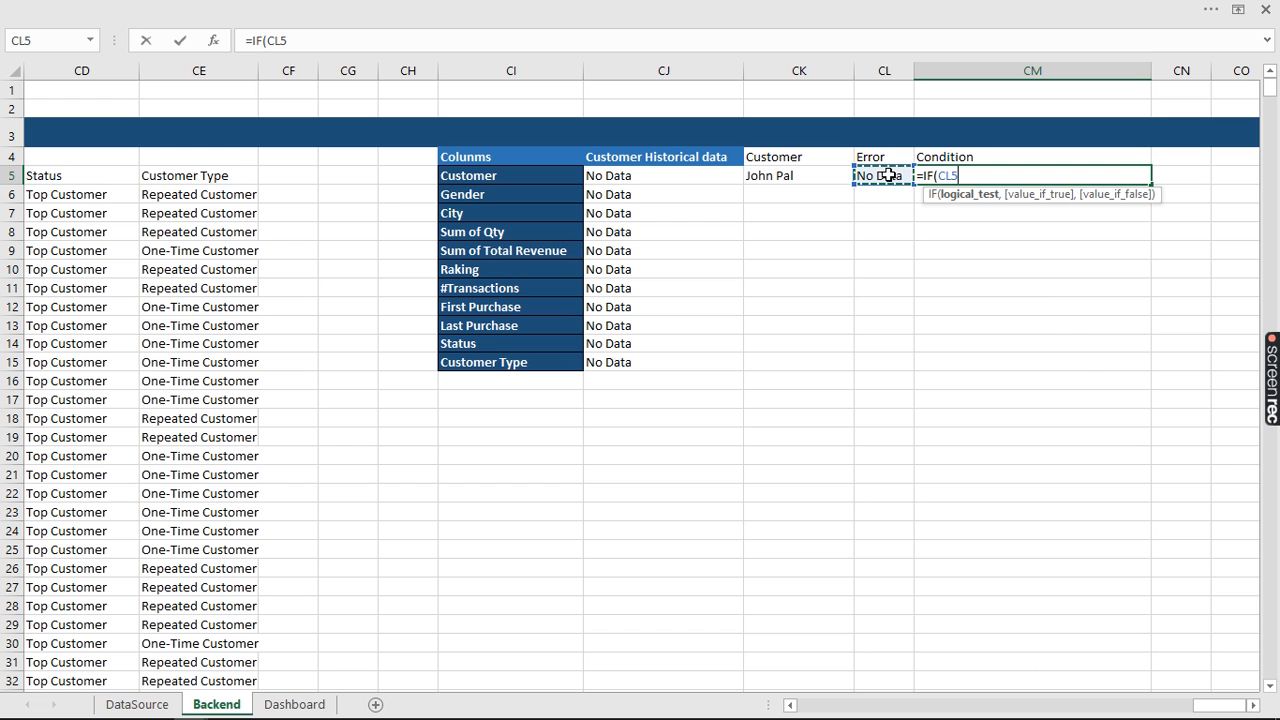
{"action": "type", "text": "="}
{"action": "left_click", "coordinate": [646, 175]}
{"action": "type", "text": ","}
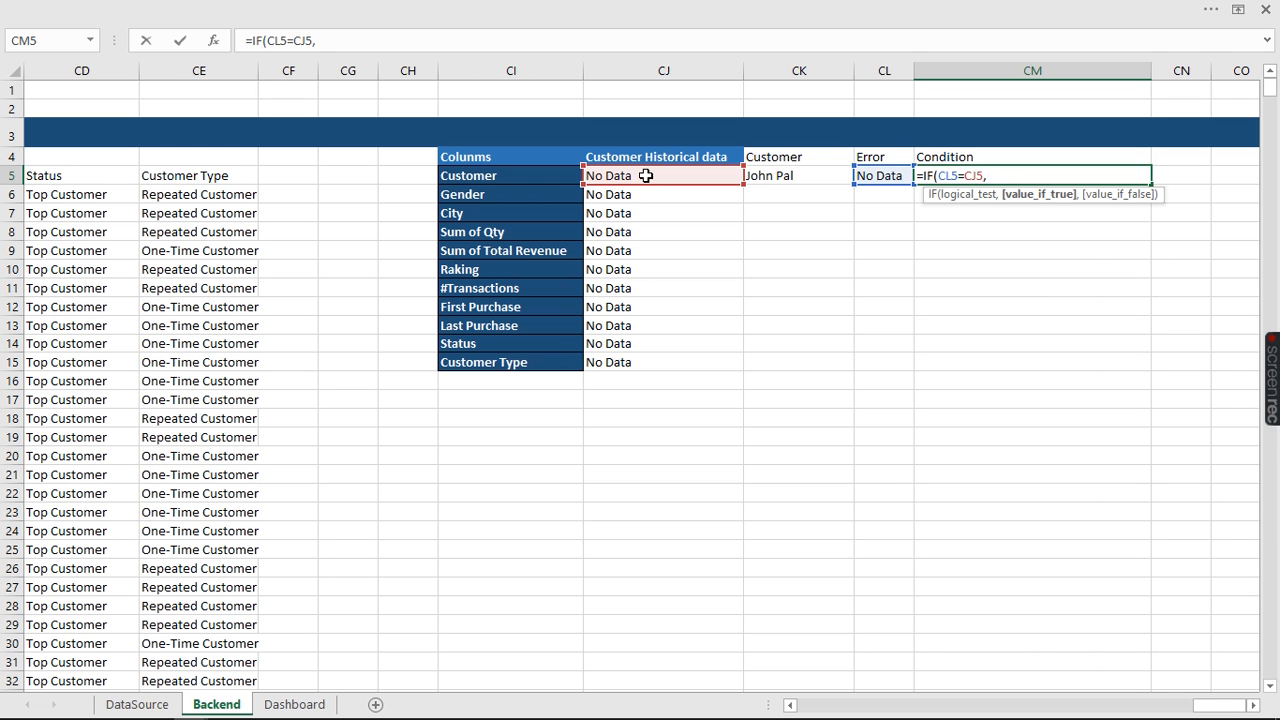
{"action": "type", "text": "\"Sorry,"}
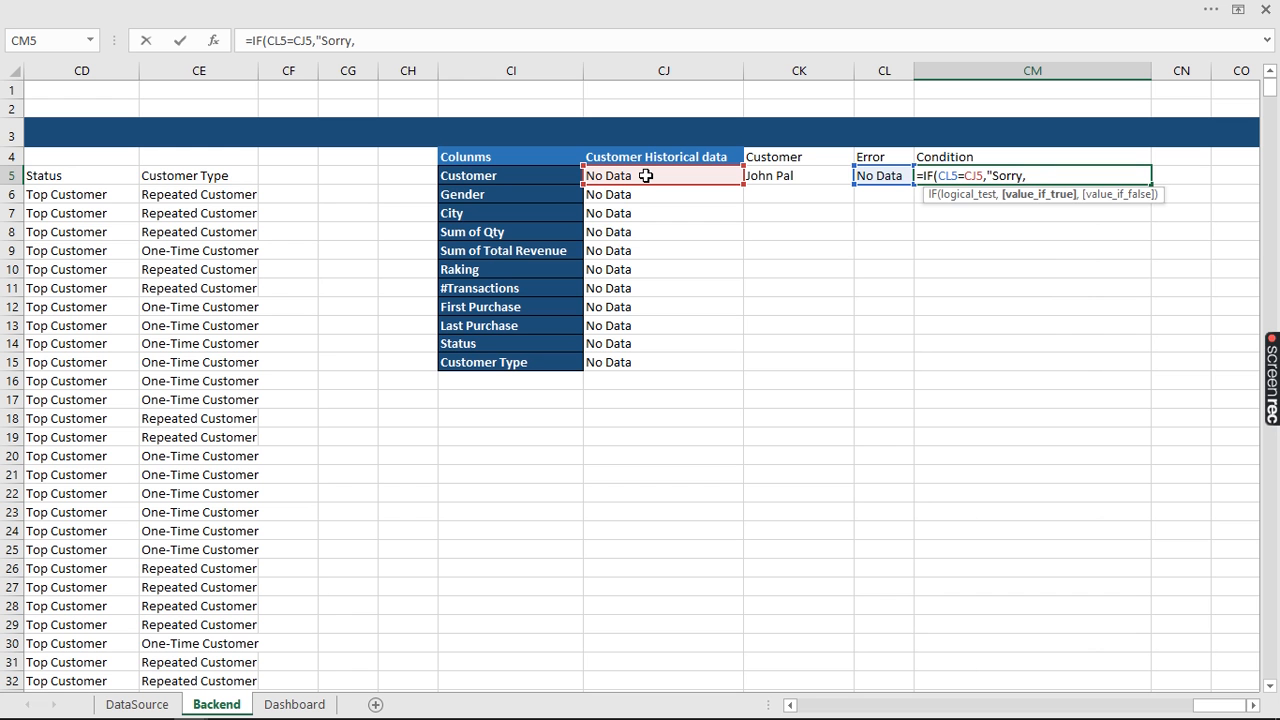
{"action": "type", "text": " \"&"}
{"action": "left_click", "coordinate": [794, 175]}
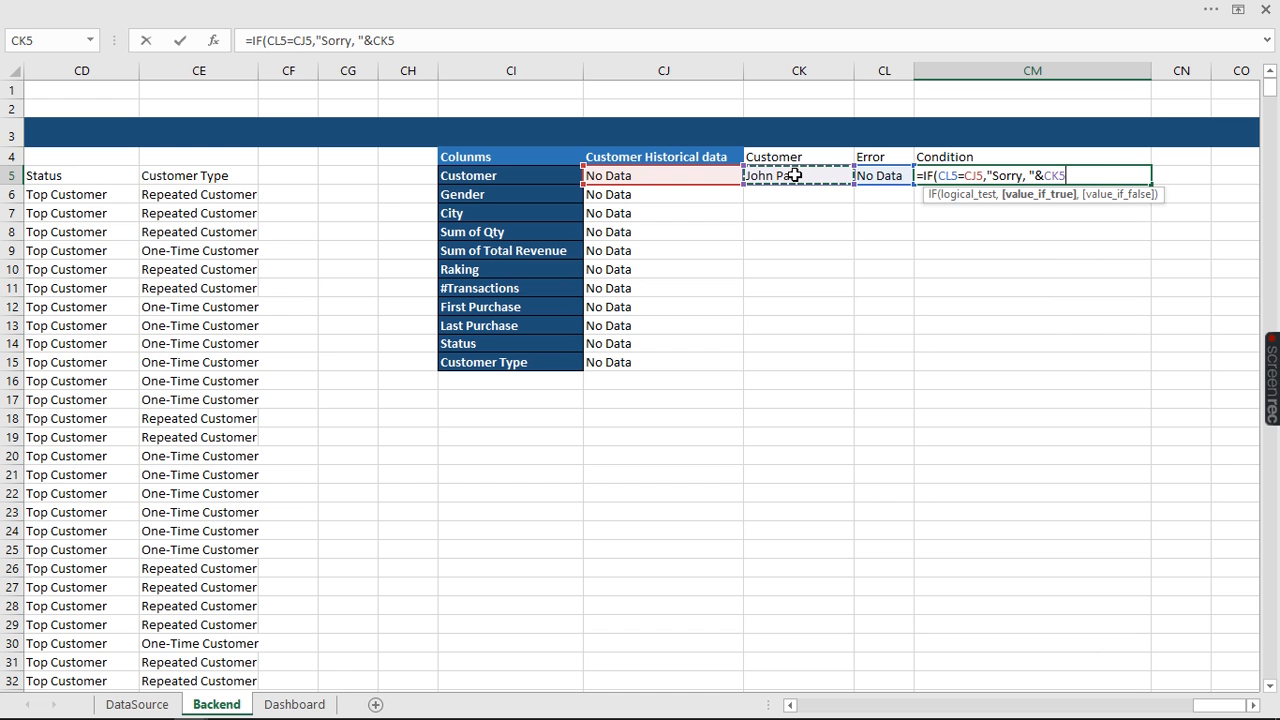
Complete the CM5 IF formula so its true result appends CK5 and " is not in our database!", with an empty string when false
{"action": "type", "text": "&\""}
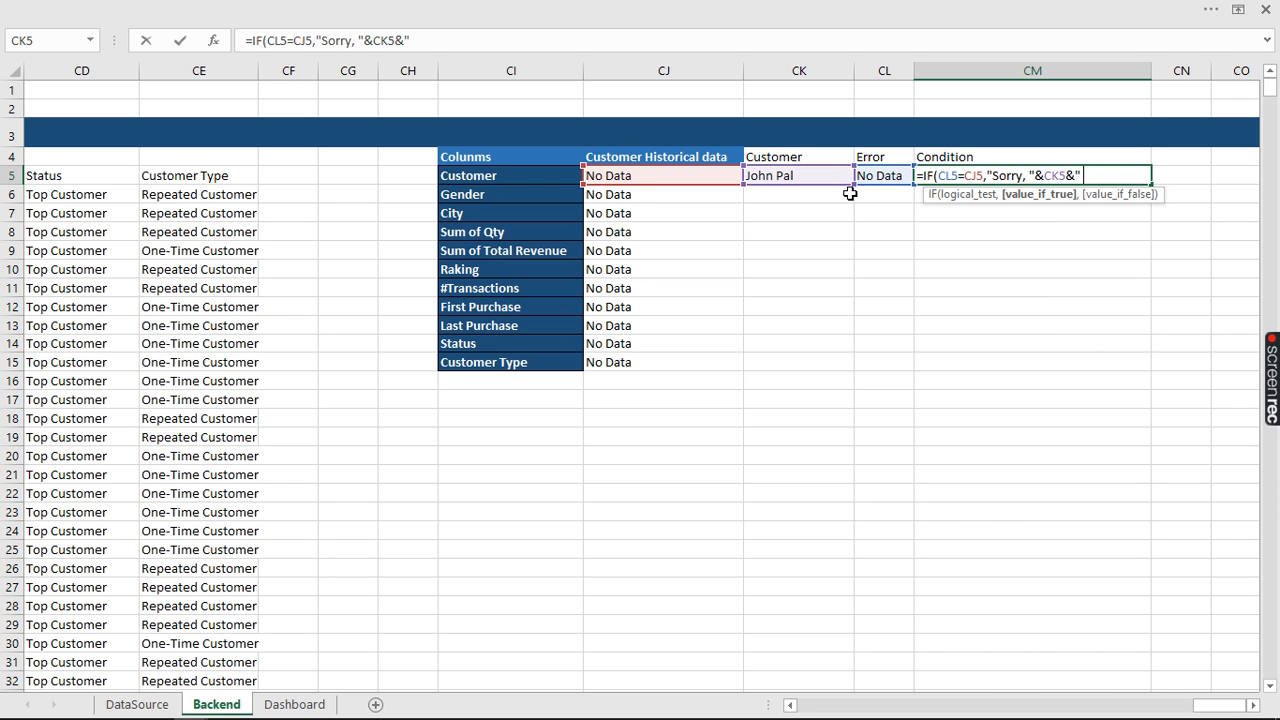
{"action": "type", "text": " is not "}
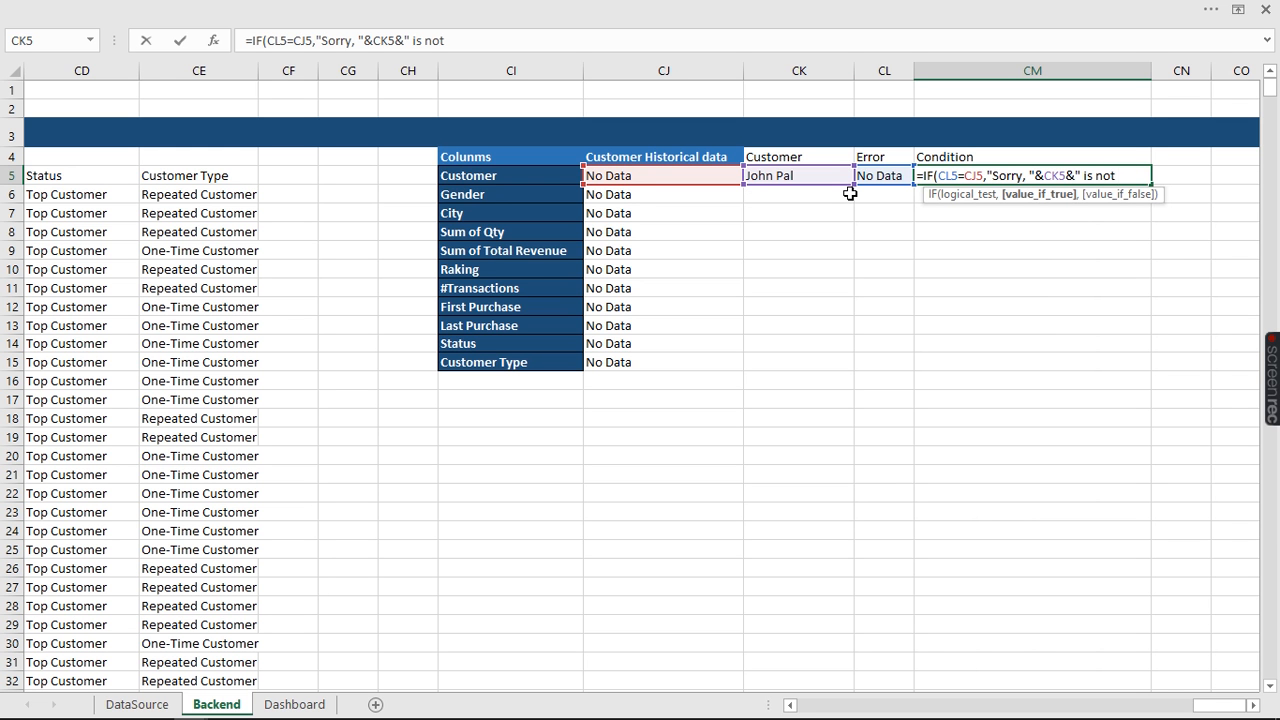
{"action": "type", "text": "in our"}
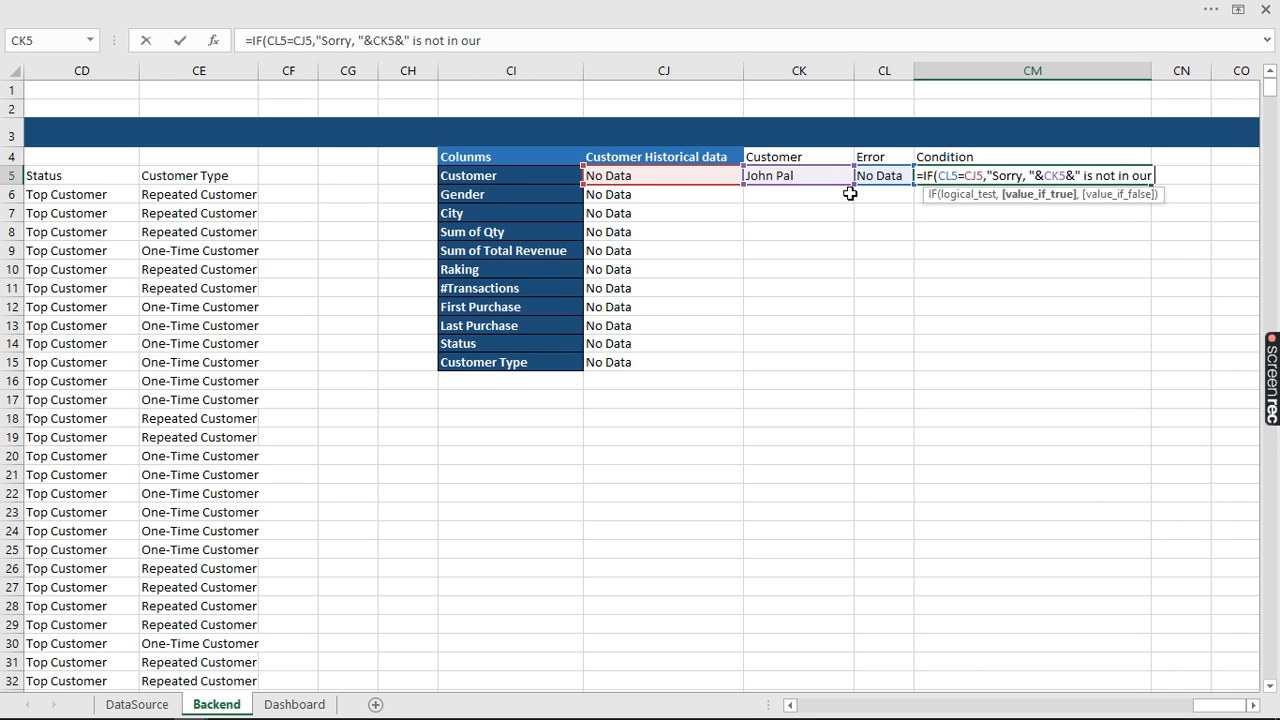
{"action": "type", "text": " database!\""}
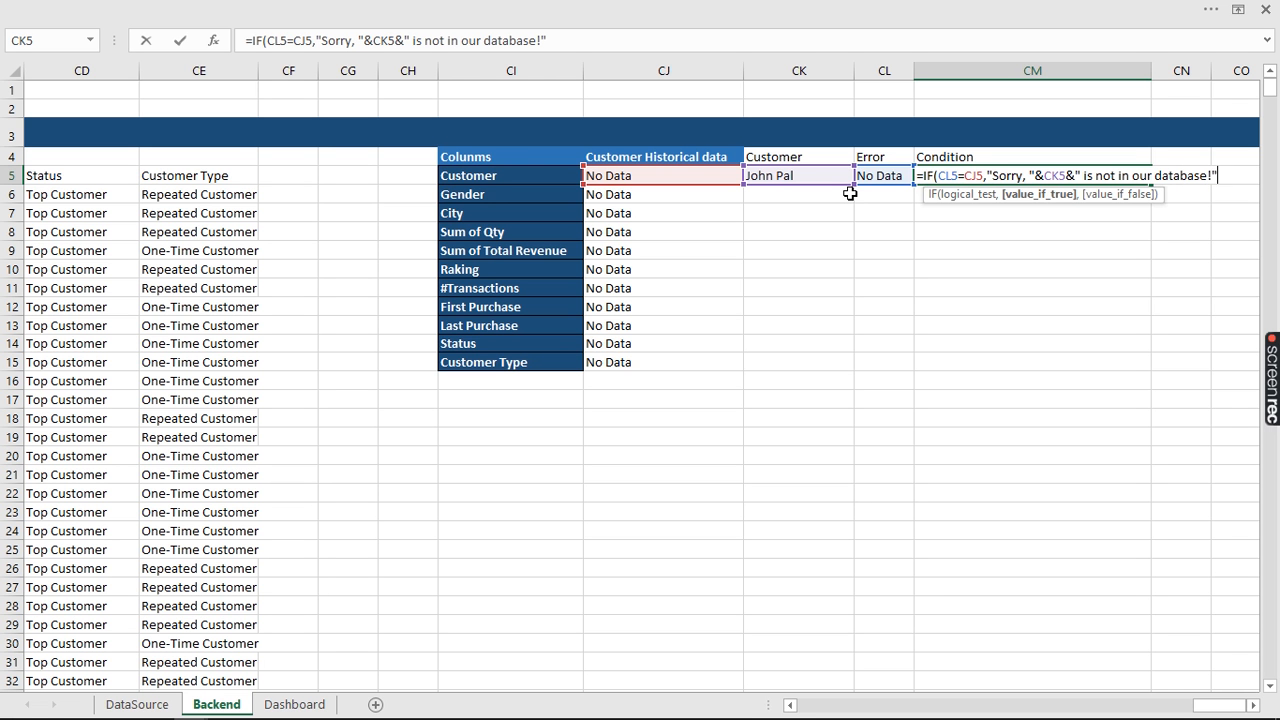
{"action": "type", "text": ",\"\""}
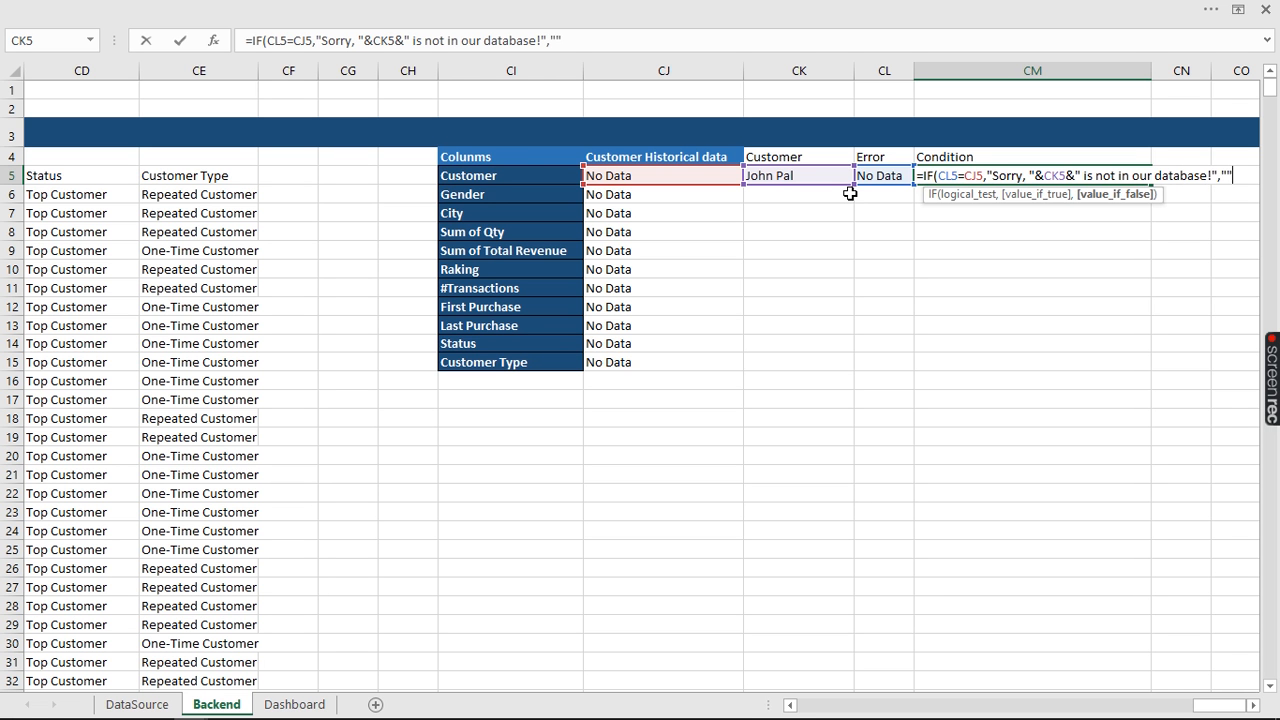
{"action": "type", "text": ")"}
{"action": "key", "text": "Return"}
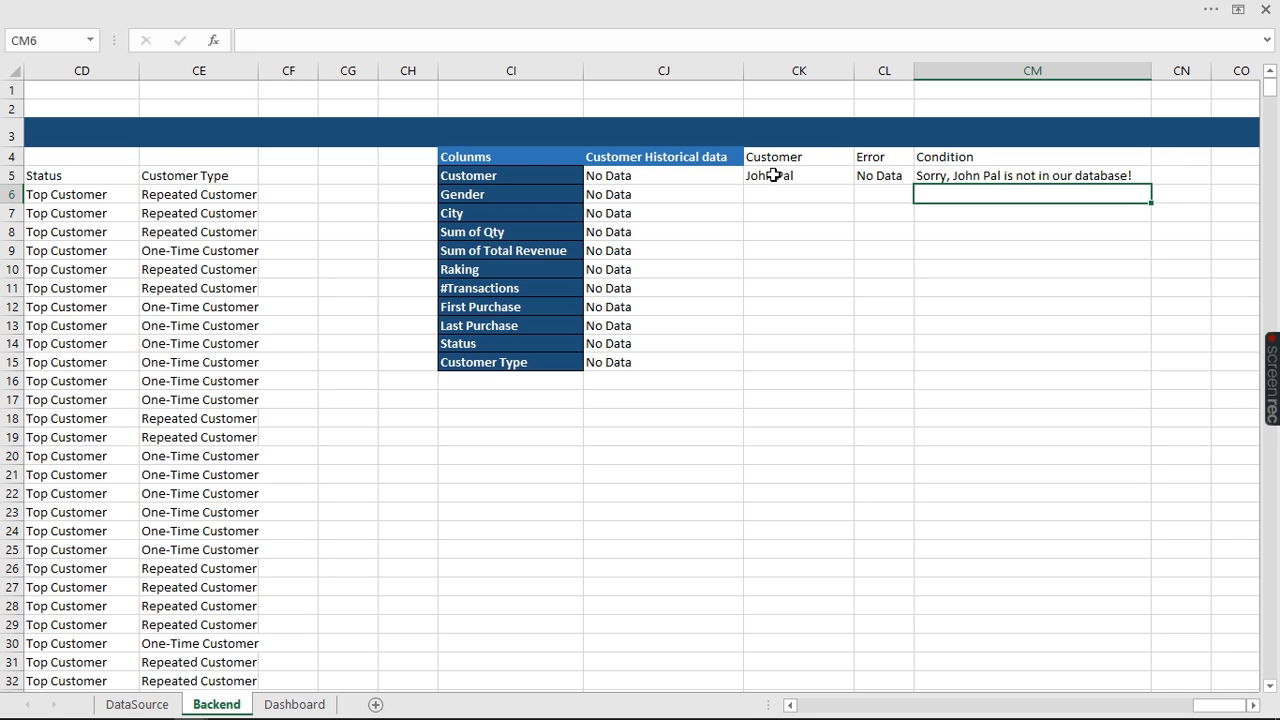
Wrap the CK5 reference in the CM5 condition formula in the UPPER function so the customer name shows in capitals
{"action": "left_click", "coordinate": [988, 176]}
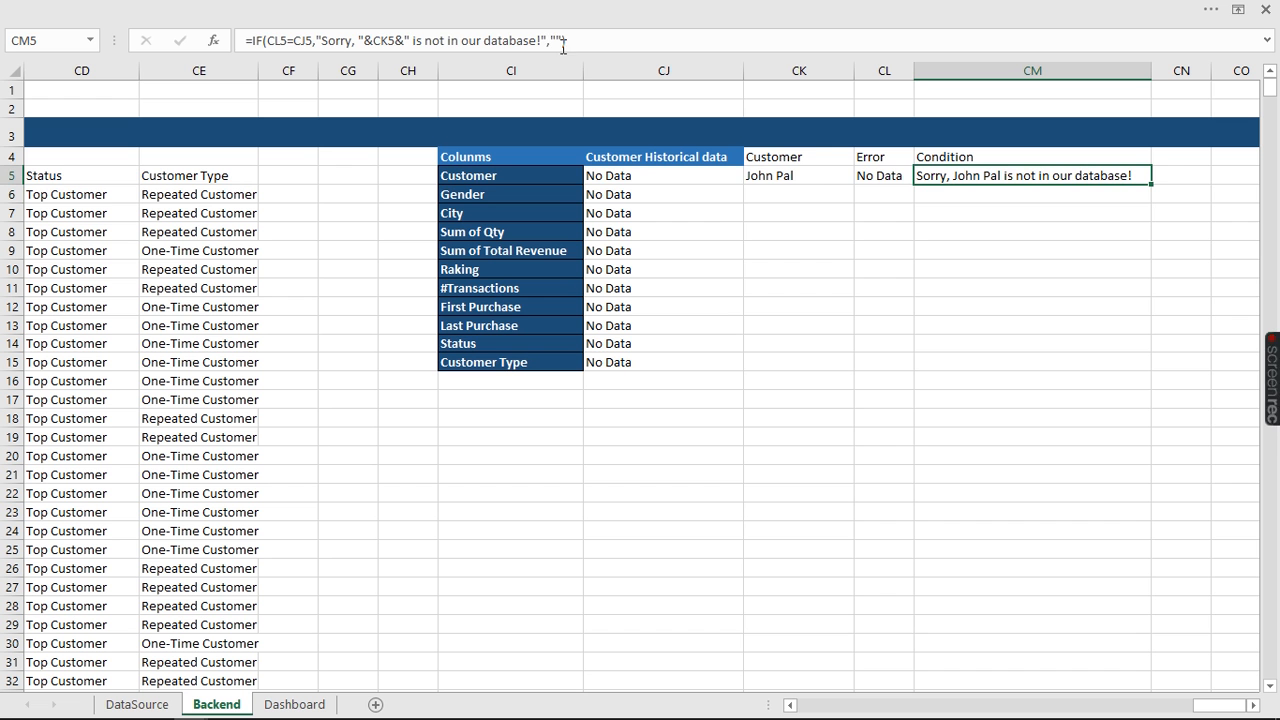
{"action": "double_click", "coordinate": [961, 175]}
{"action": "left_click", "coordinate": [1047, 176]}
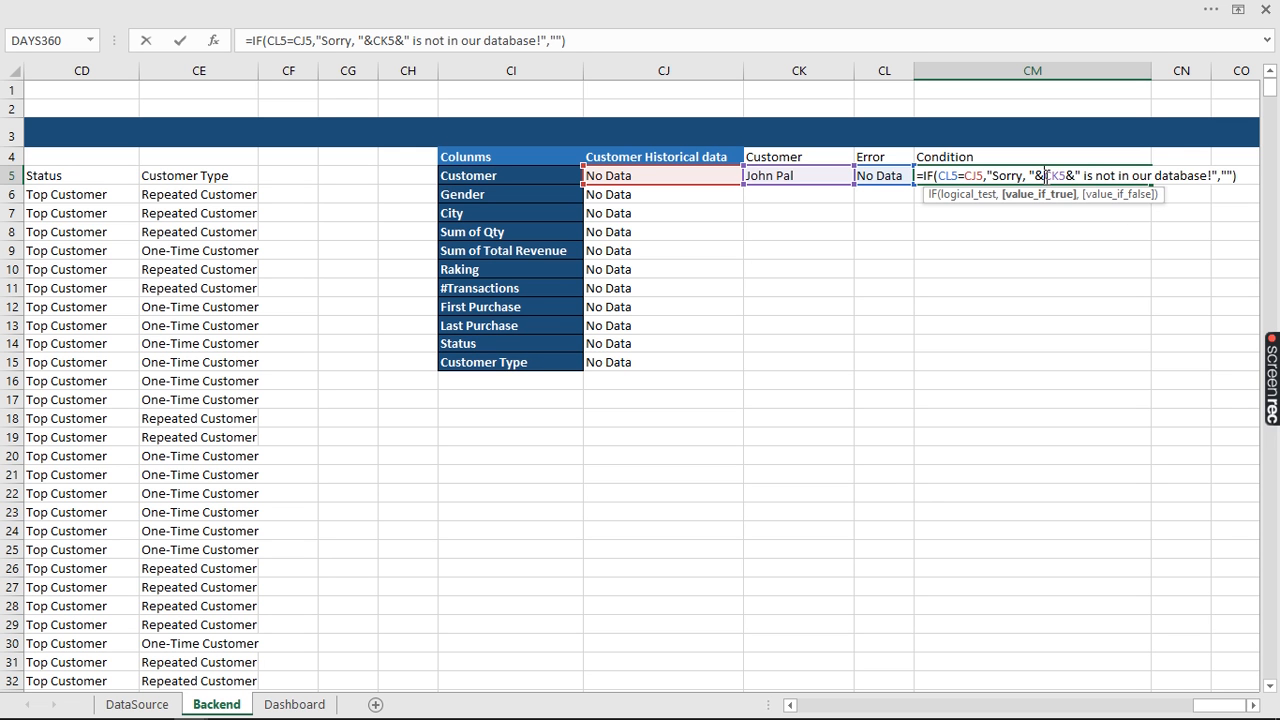
{"action": "type", "text": "upp"}
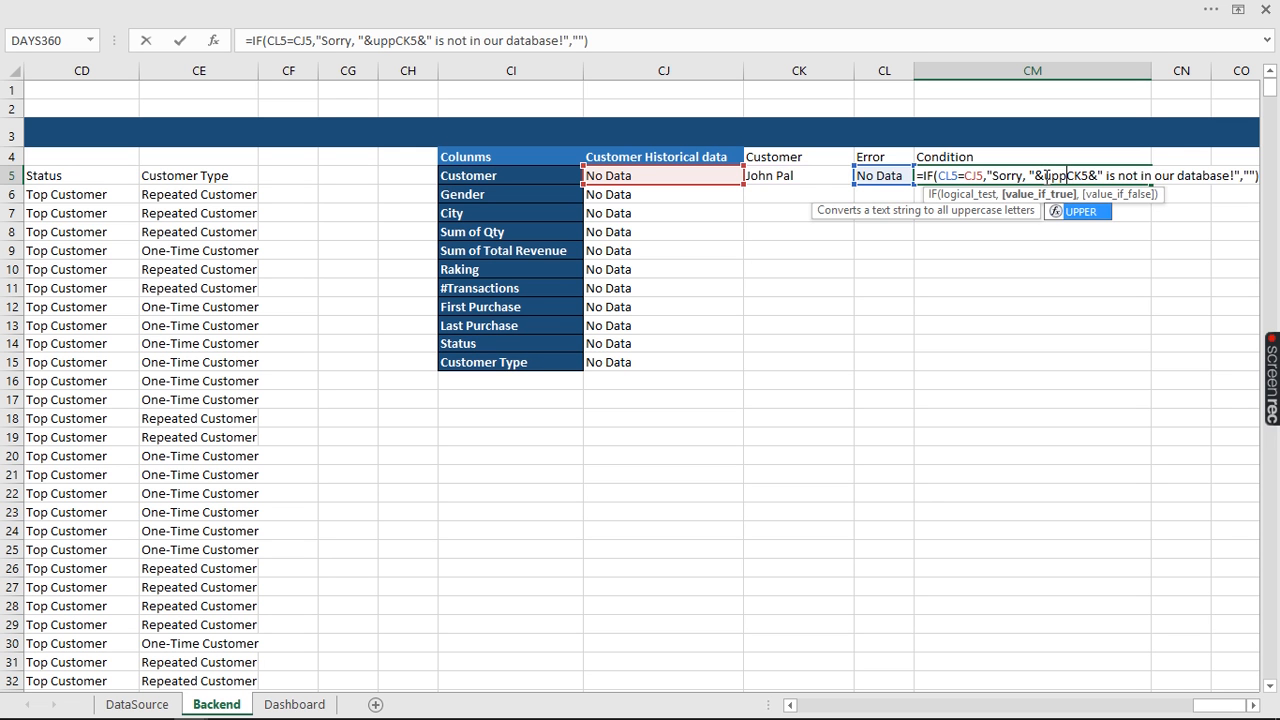
{"action": "key", "text": "Tab"}
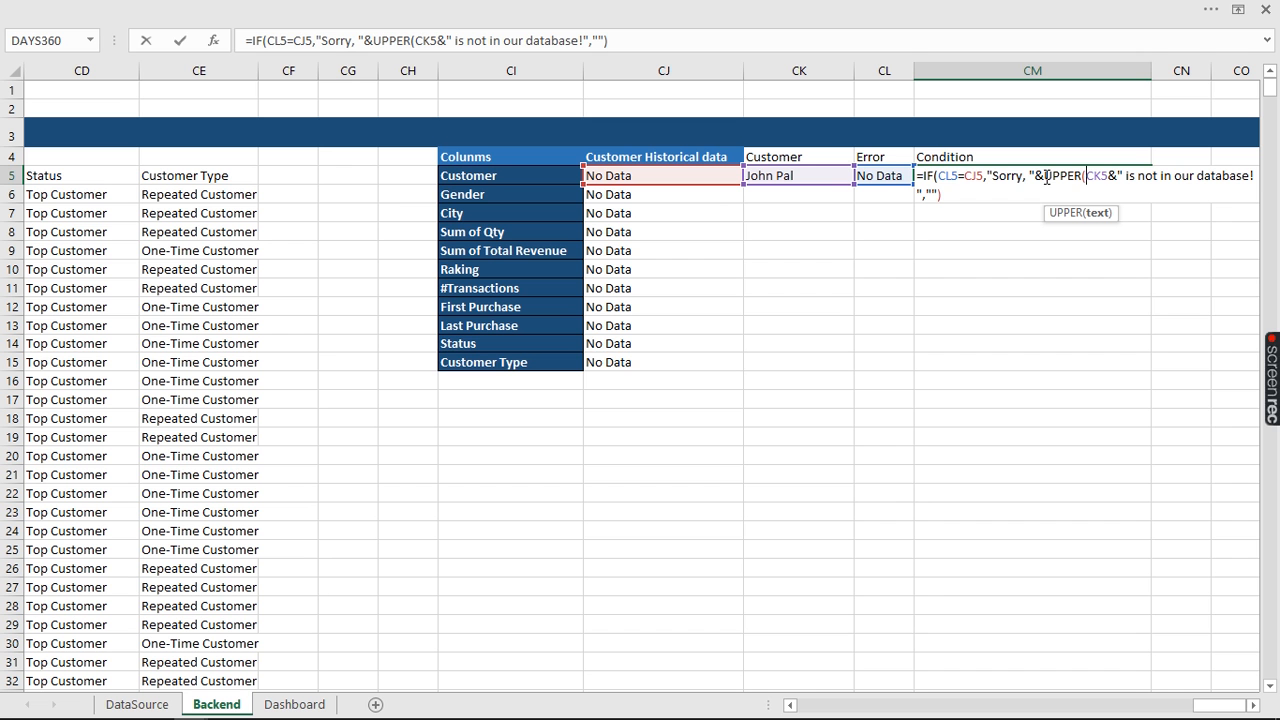
{"action": "left_click", "coordinate": [1110, 176]}
{"action": "type", "text": ")"}
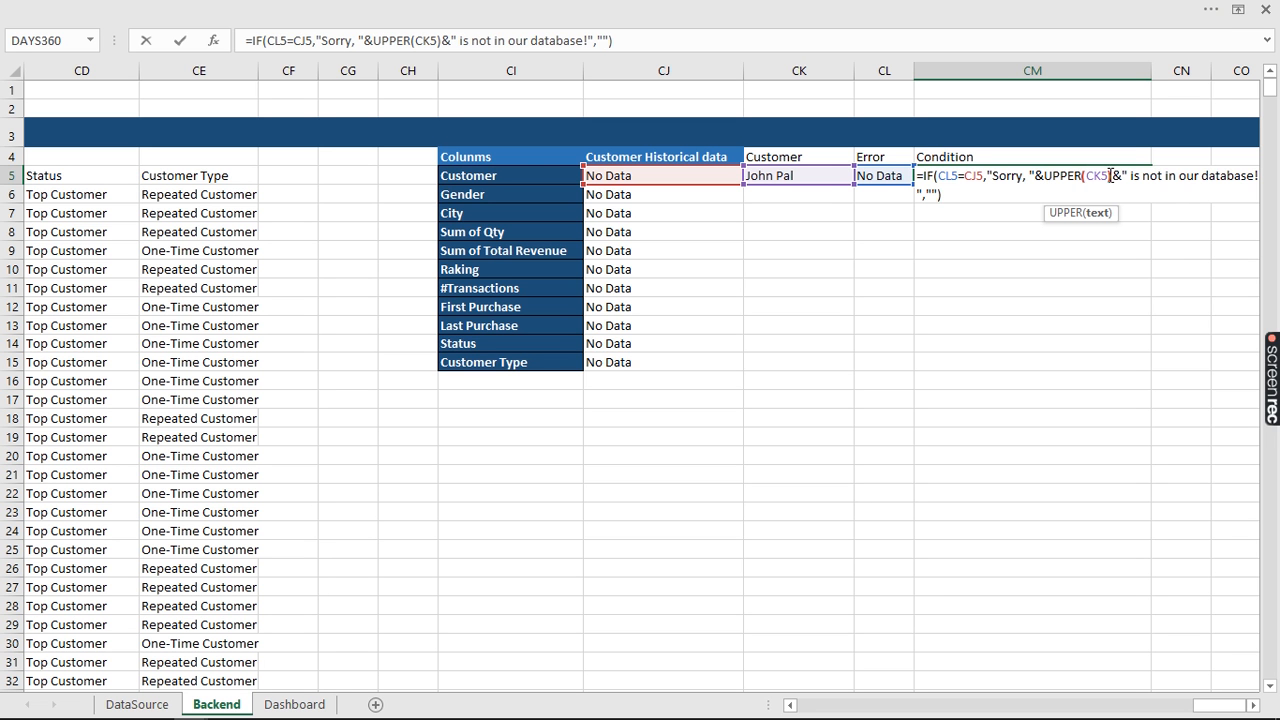
{"action": "key", "text": "Return"}
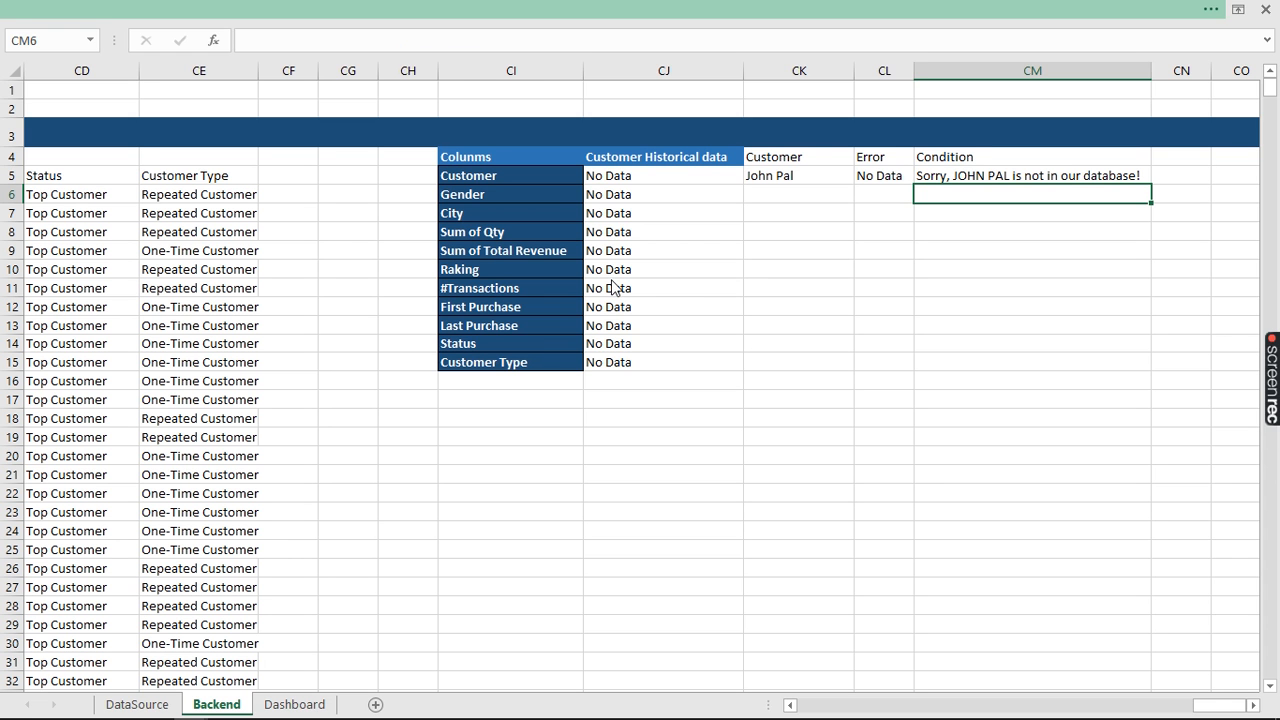
Switch to the Flex Bar Analysis Youtube (complet dasboard) workbook and examine its Dashboard sheet across to the customer search section
{"action": "left_click", "coordinate": [590, 9]}
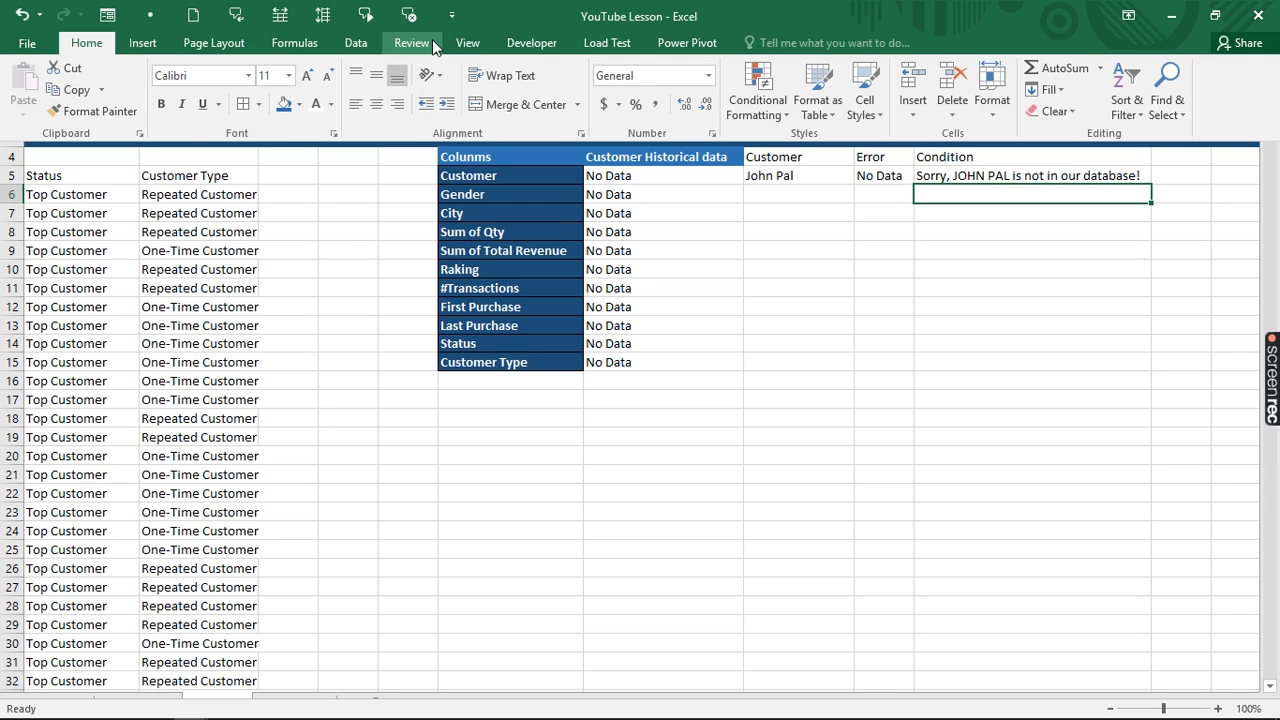
{"action": "left_click", "coordinate": [468, 43]}
{"action": "left_click", "coordinate": [876, 106]}
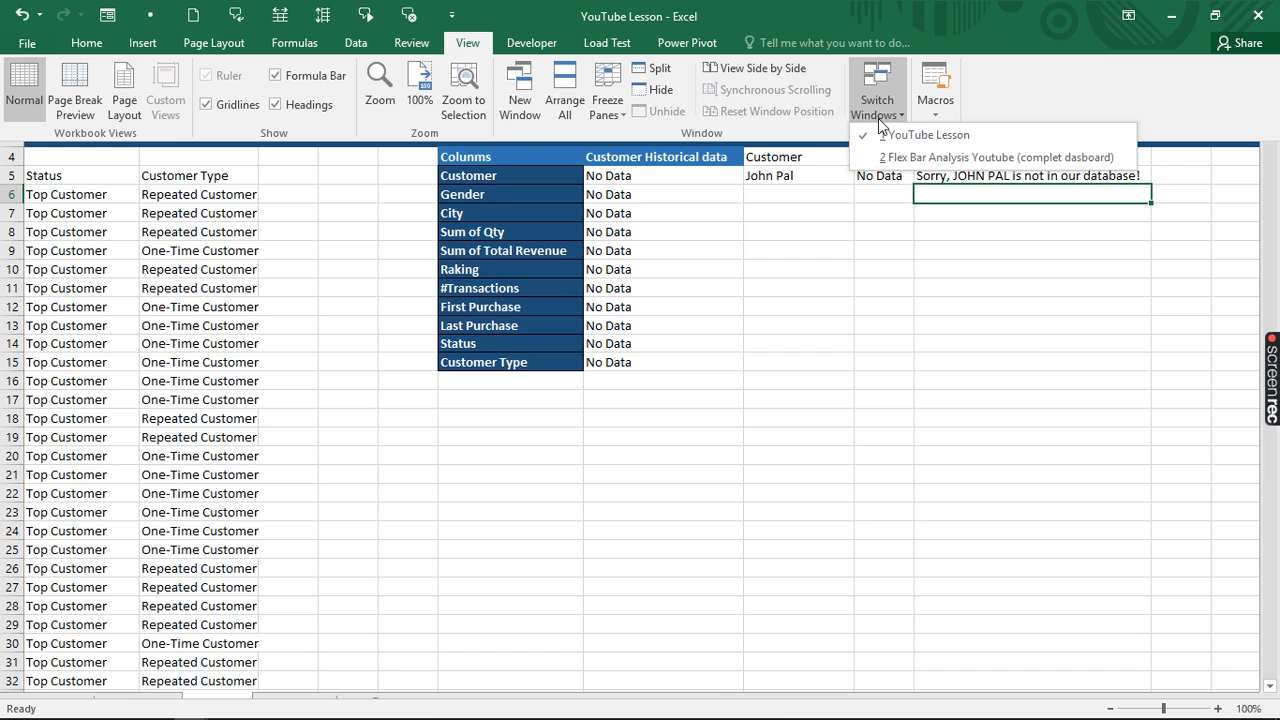
{"action": "left_click", "coordinate": [906, 158]}
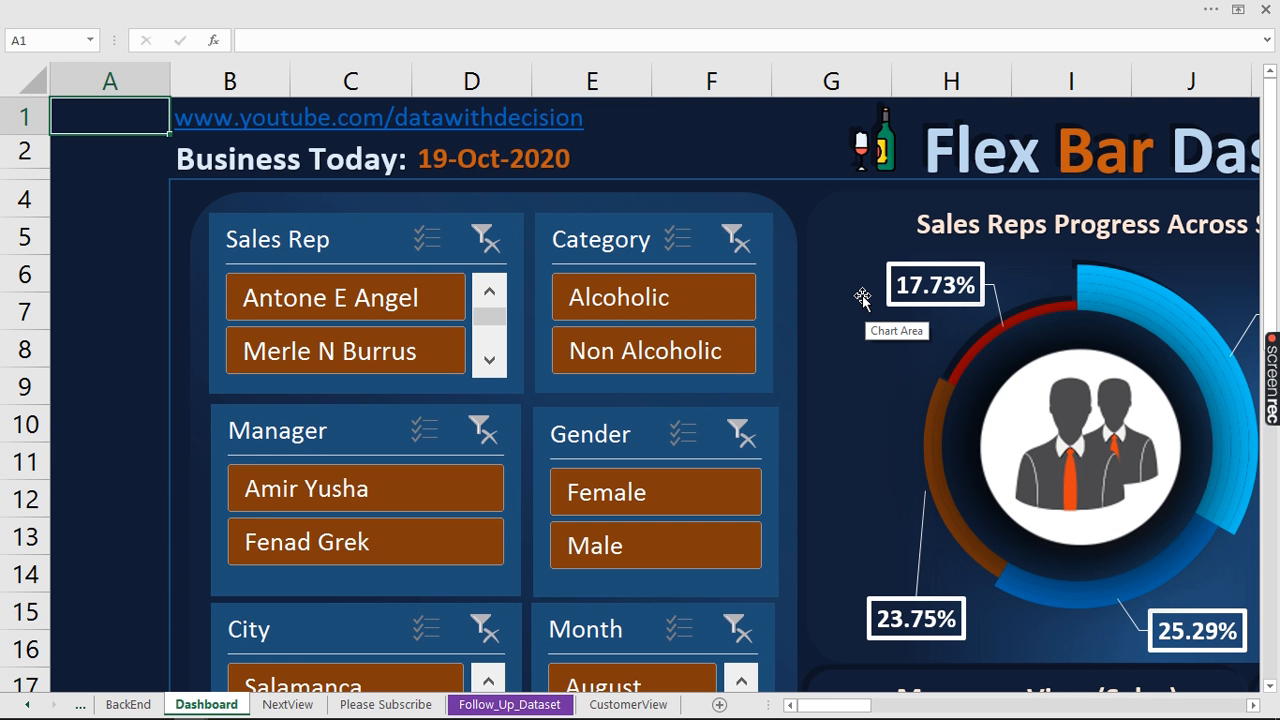
{"action": "left_click", "coordinate": [862, 297]}
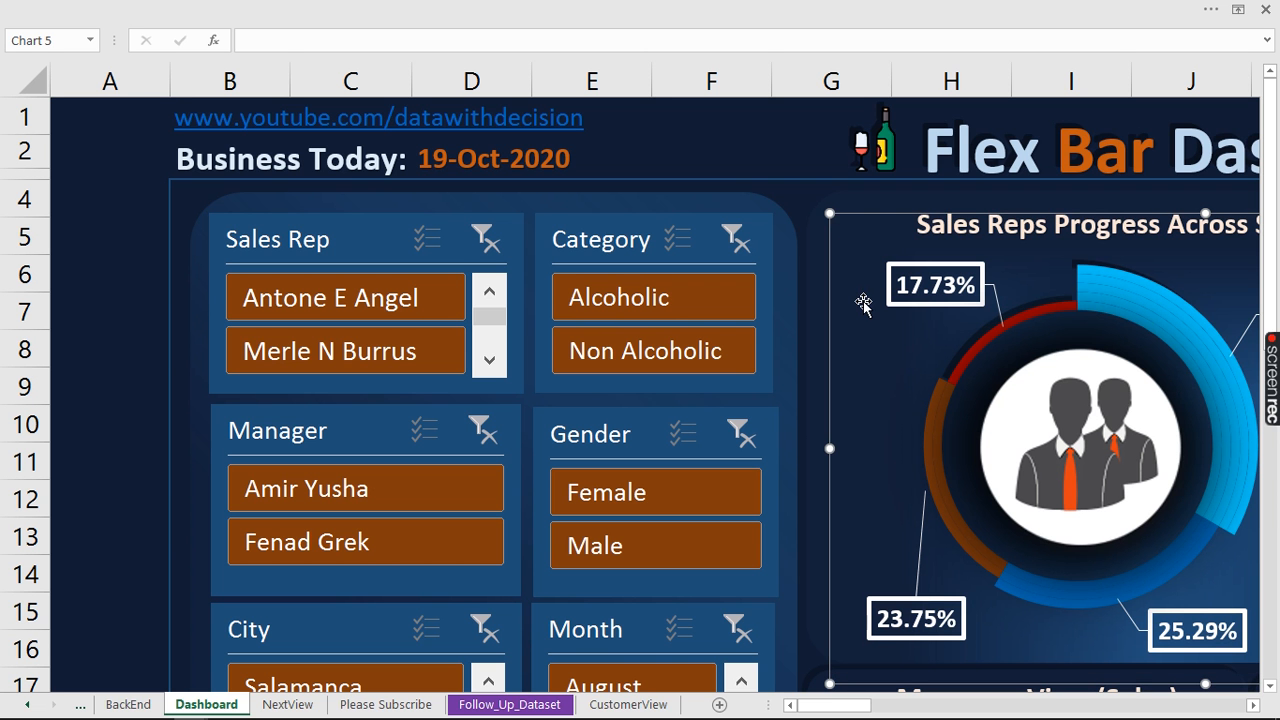
{"action": "left_click", "coordinate": [1250, 705]}
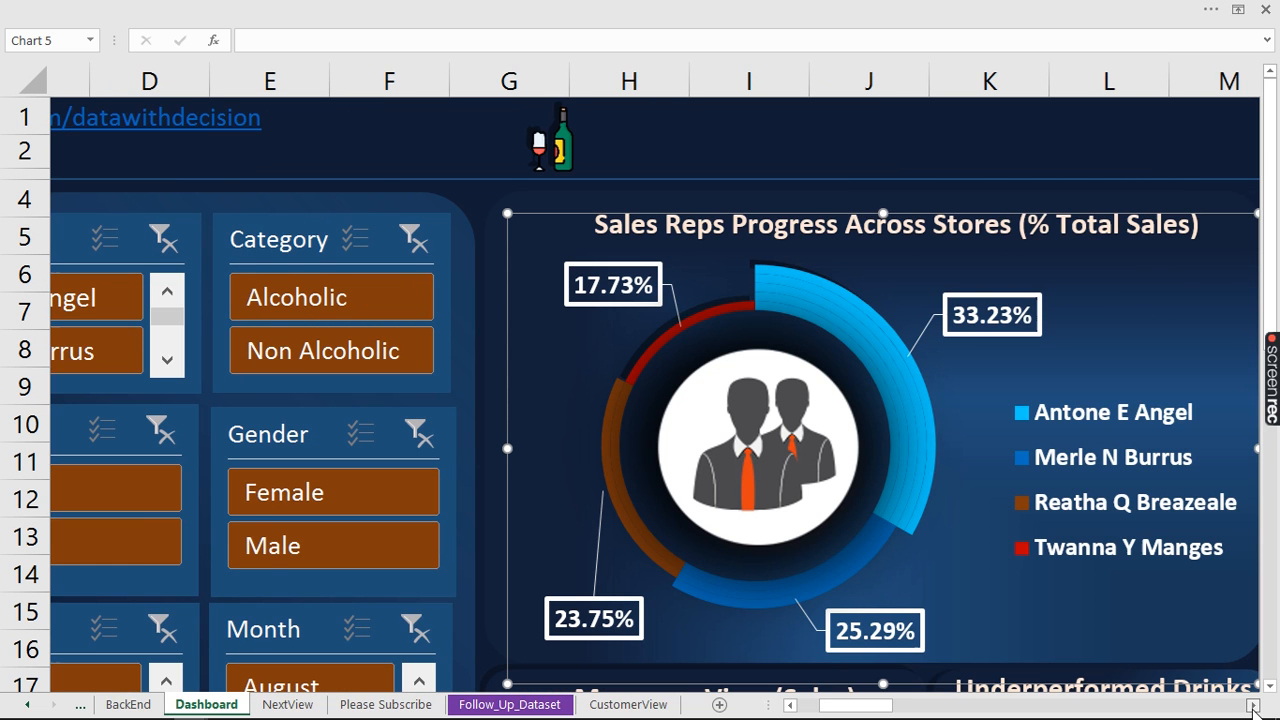
{"action": "left_click", "coordinate": [1252, 706]}
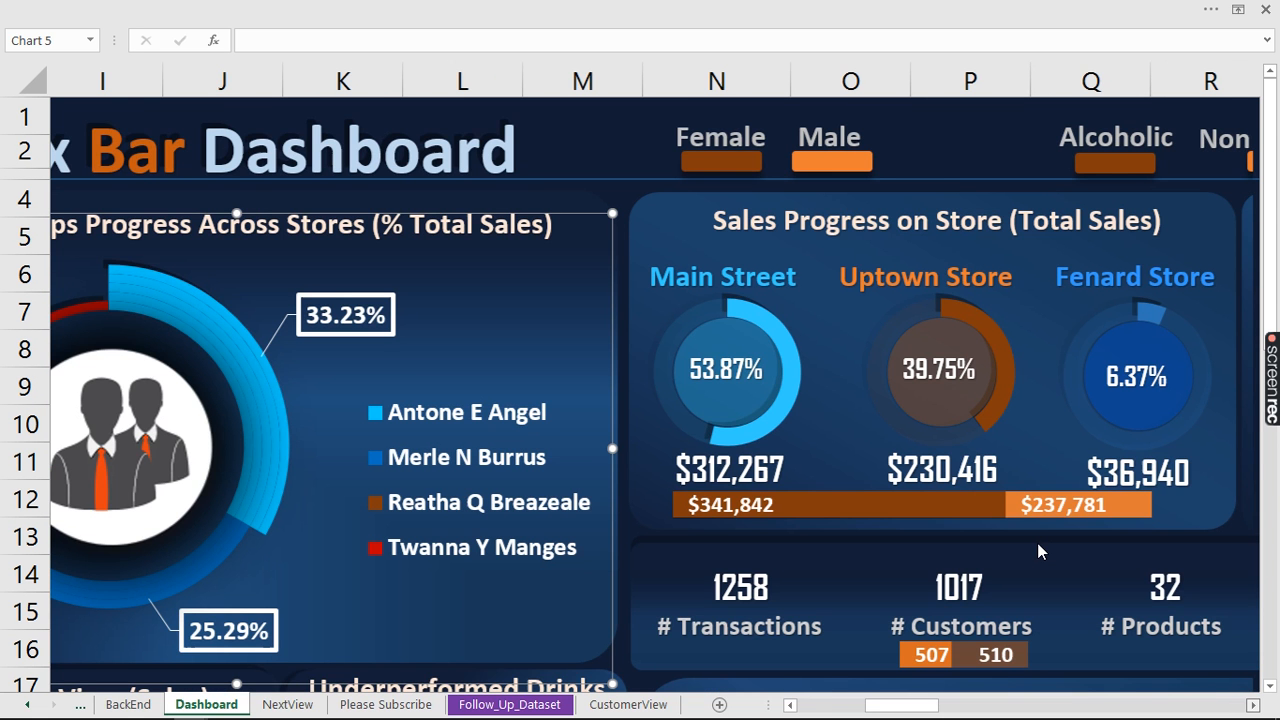
{"action": "scroll", "coordinate": [913, 436], "scroll_direction": "right", "scroll_amount": 3}
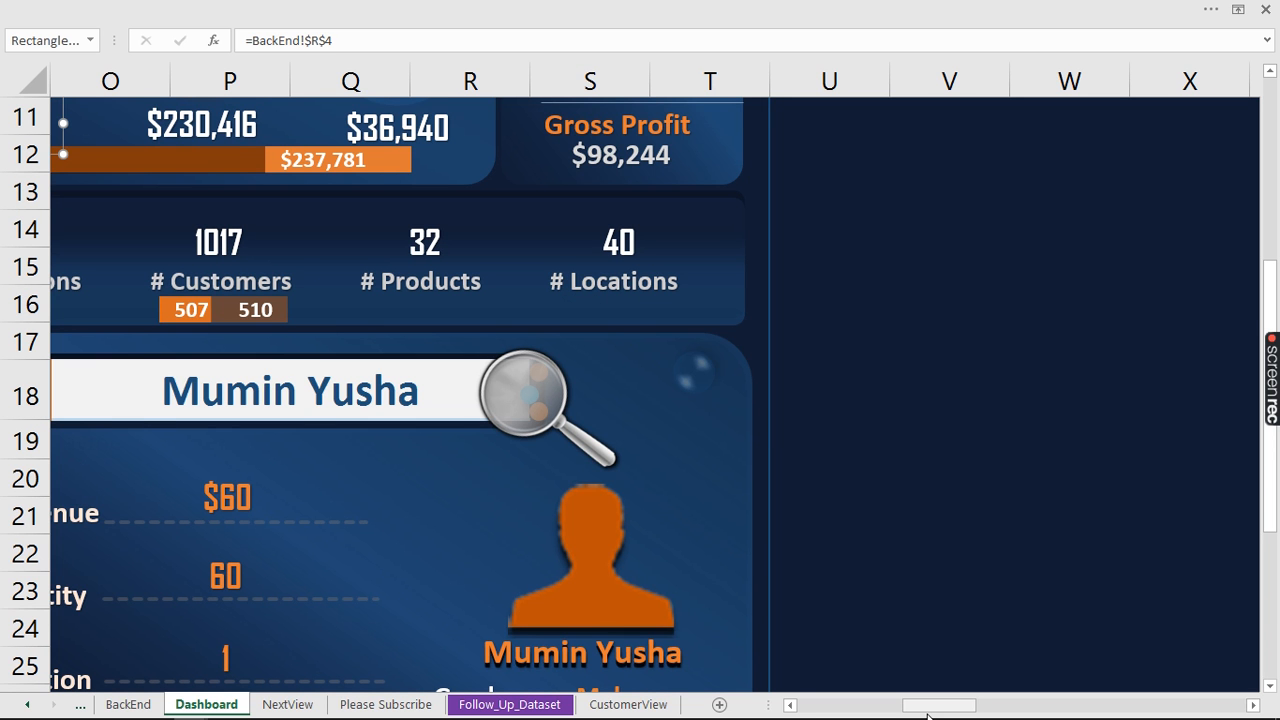
{"action": "left_click_drag", "start_coordinate": [928, 713], "coordinate": [898, 711]}
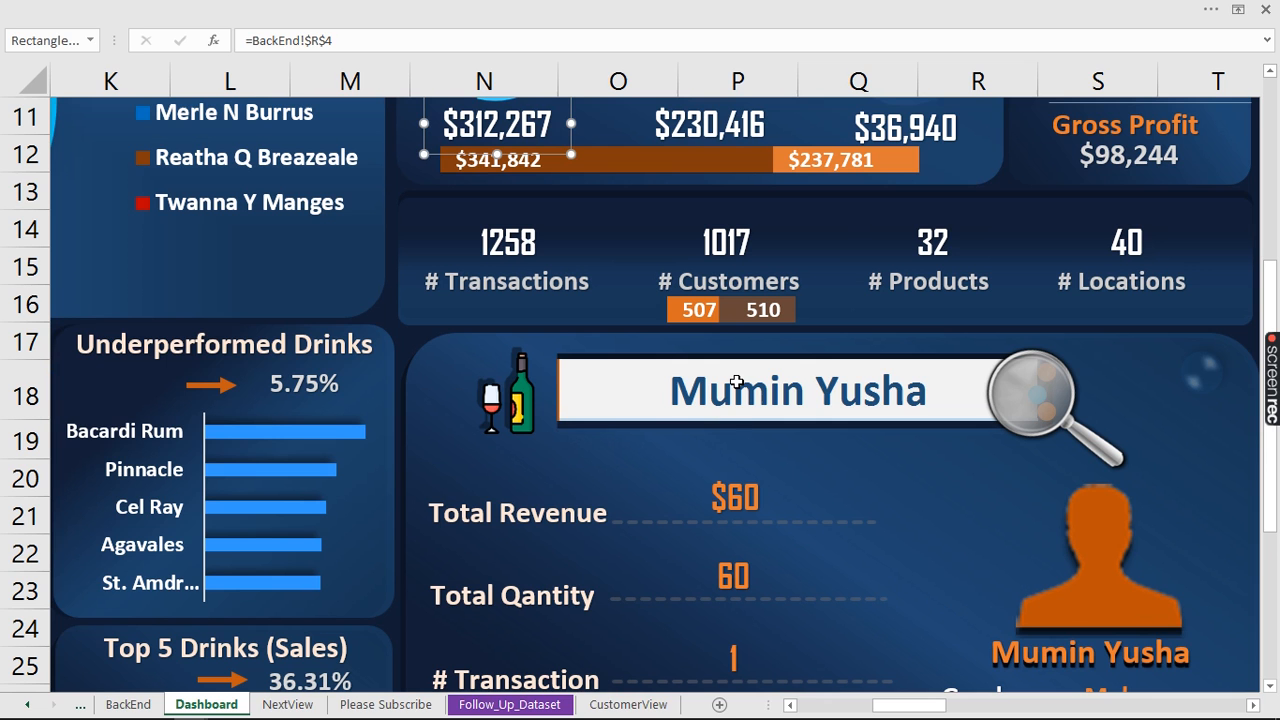
Replace the name in the dashboard's customer search bar with the name of a customer missing from the data
{"action": "left_click", "coordinate": [741, 390]}
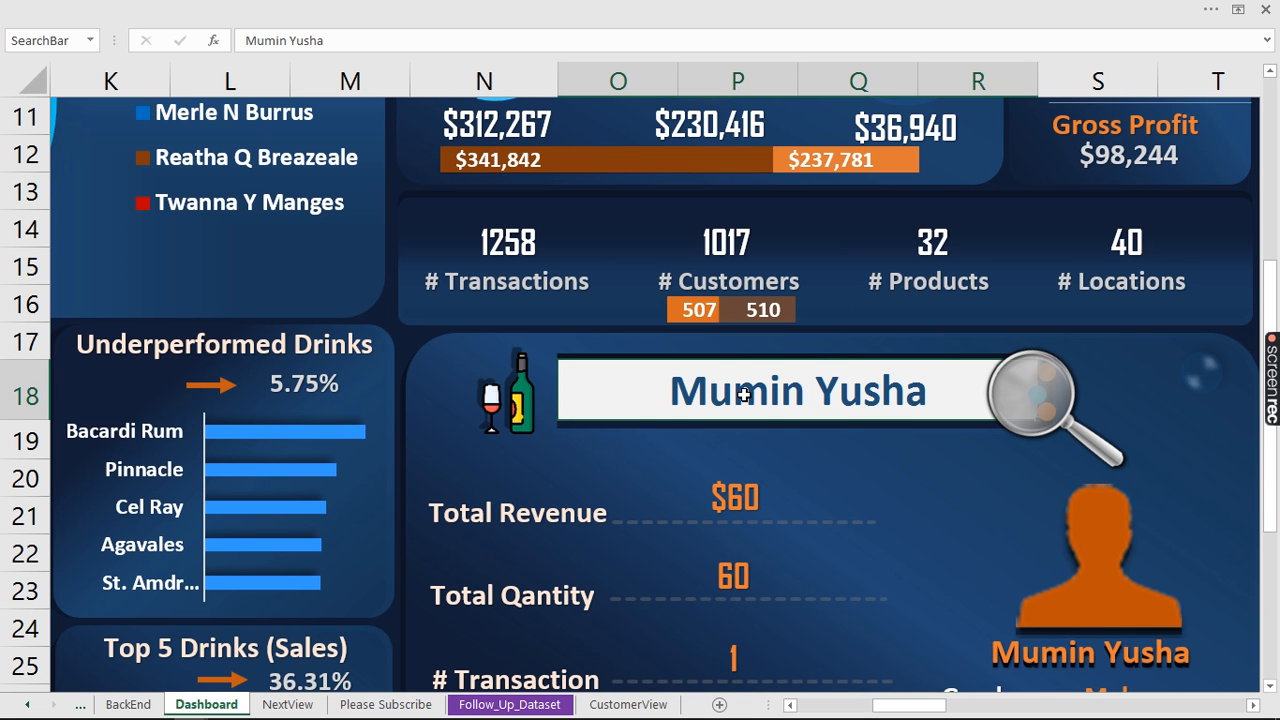
{"action": "type", "text": "Same"}
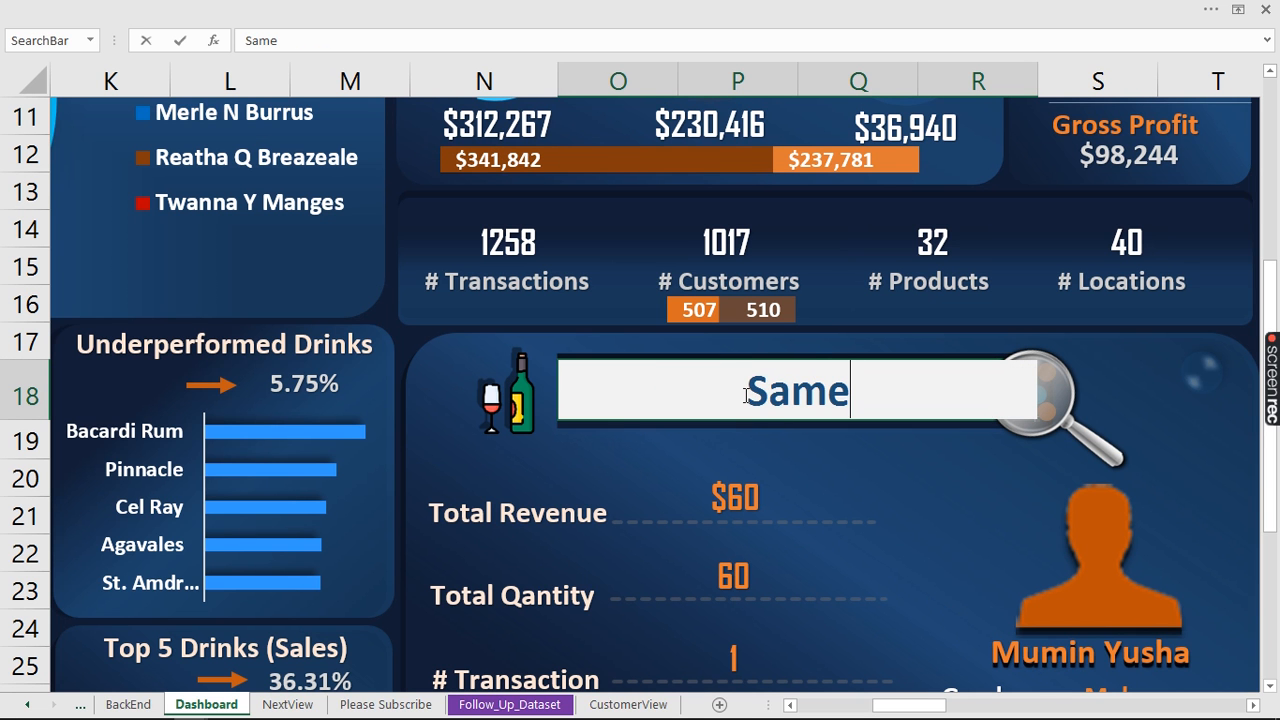
{"action": "key", "text": "BackSpace"}
{"action": "type", "text": "bell"}
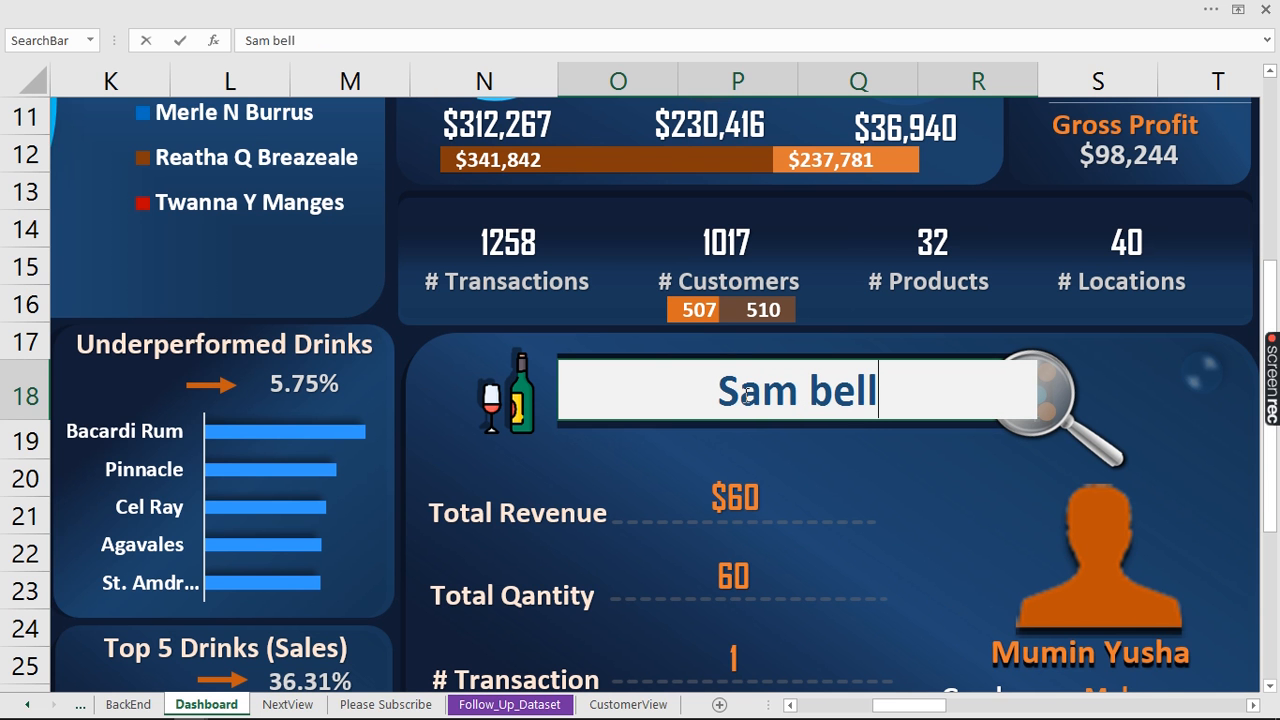
{"action": "key", "text": "Return"}
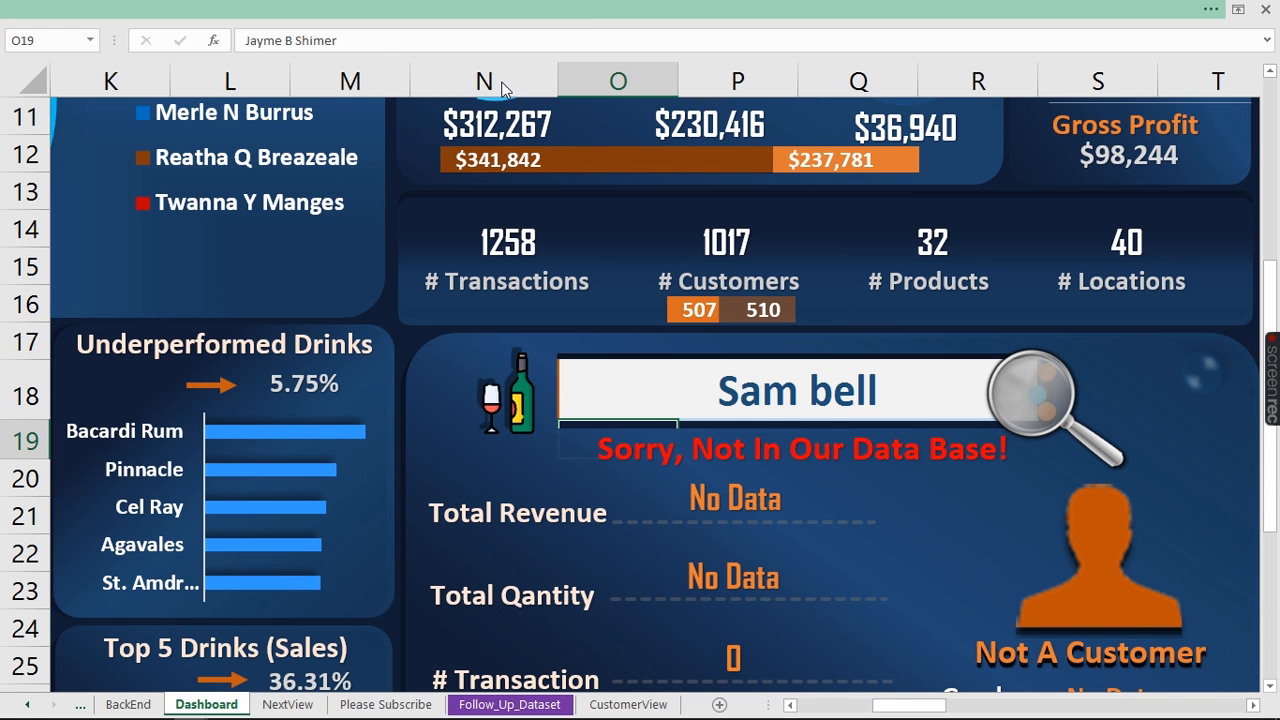
Switch back to the YouTube Lesson workbook
{"action": "left_click", "coordinate": [482, 9]}
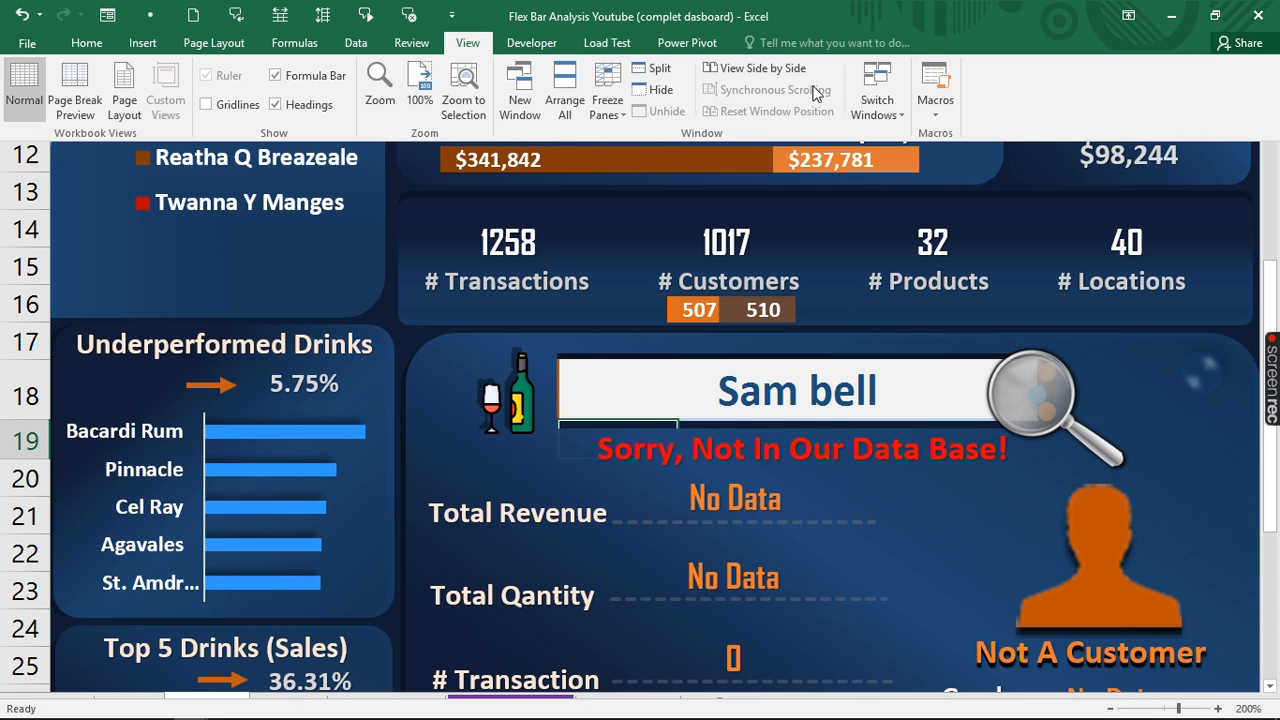
{"action": "left_click", "coordinate": [878, 100]}
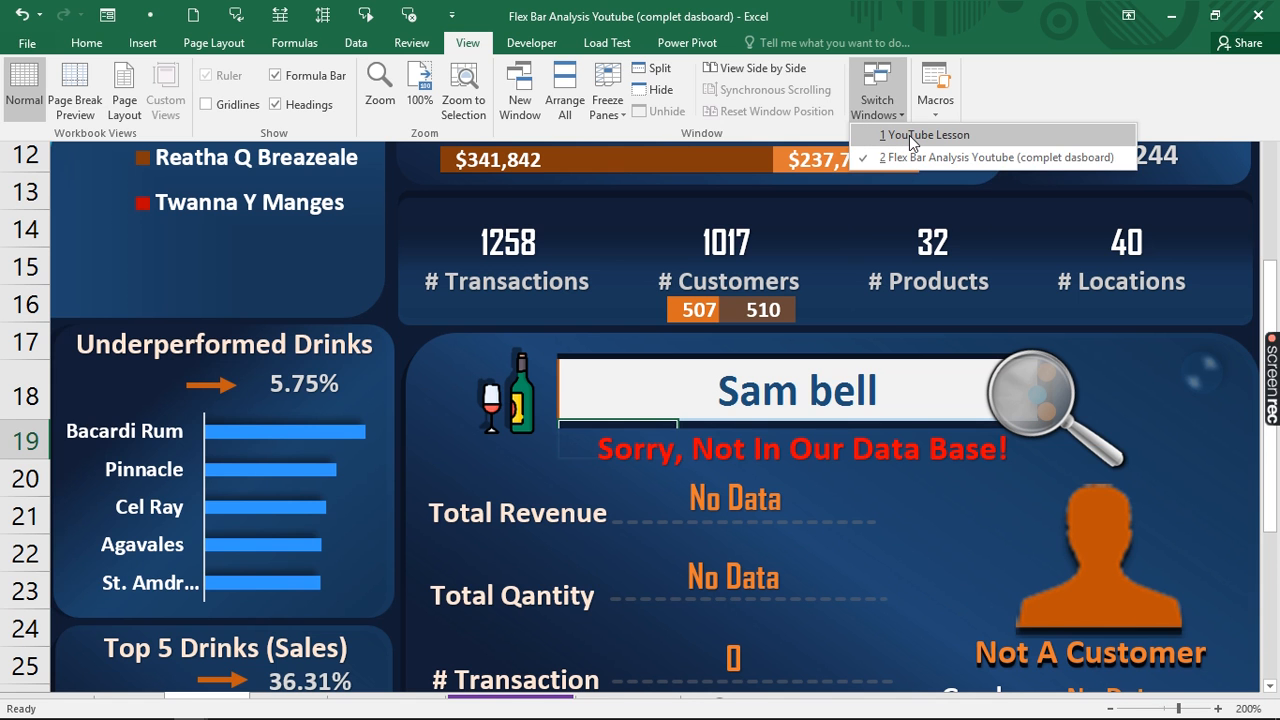
{"action": "left_click", "coordinate": [912, 136]}
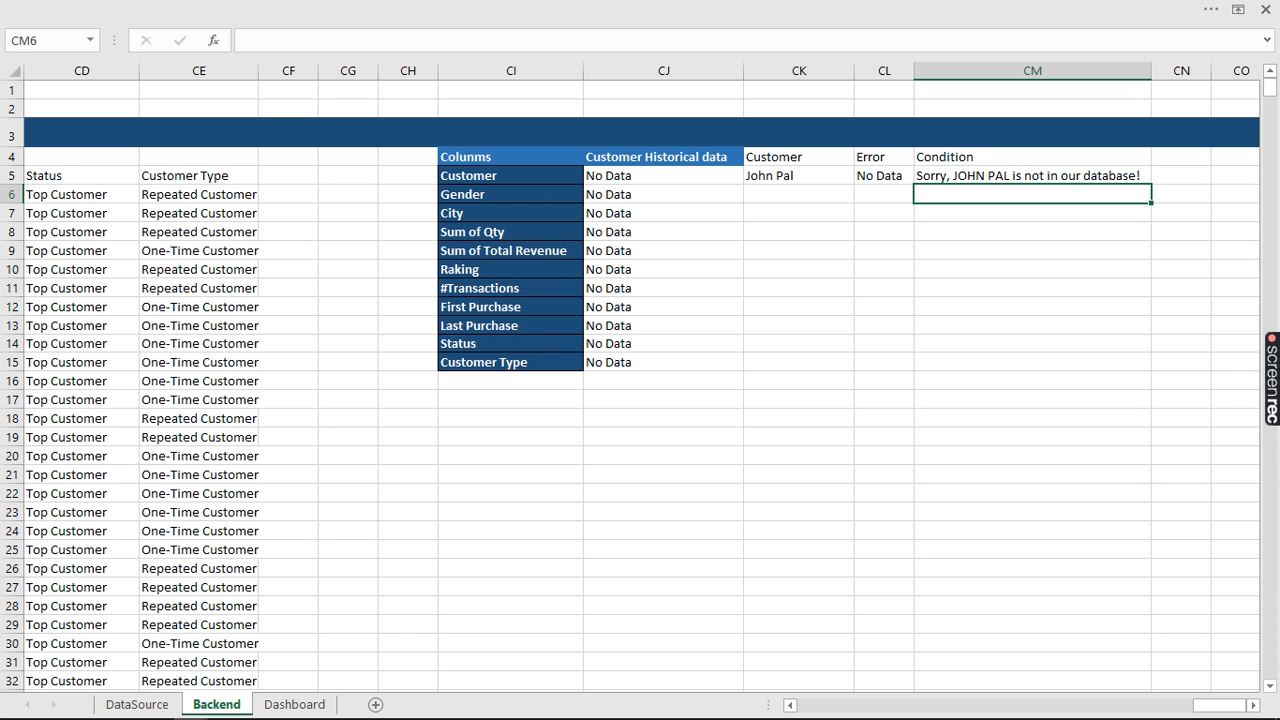
Switch to the Flex Bar Analysis Youtube (complet dasboard) workbook and locate the male and female silhouette pictures on its BackEnd sheet
{"action": "left_click", "coordinate": [640, 9]}
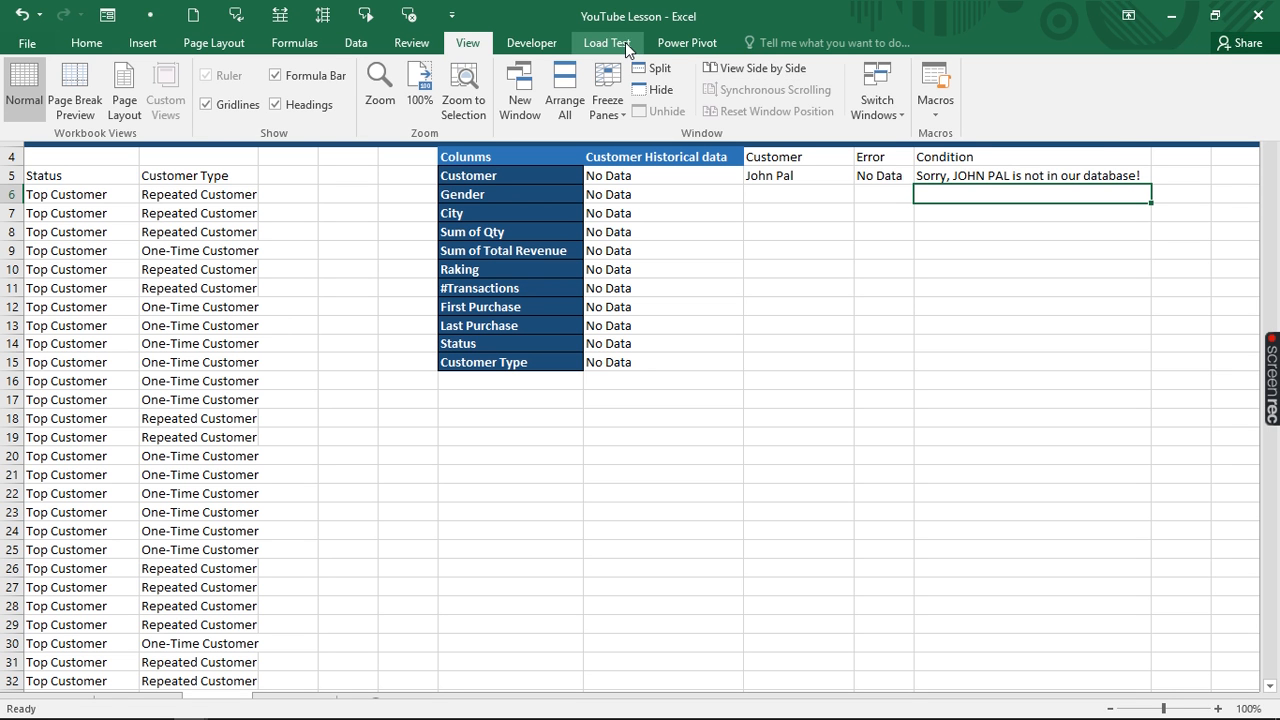
{"action": "left_click", "coordinate": [880, 106]}
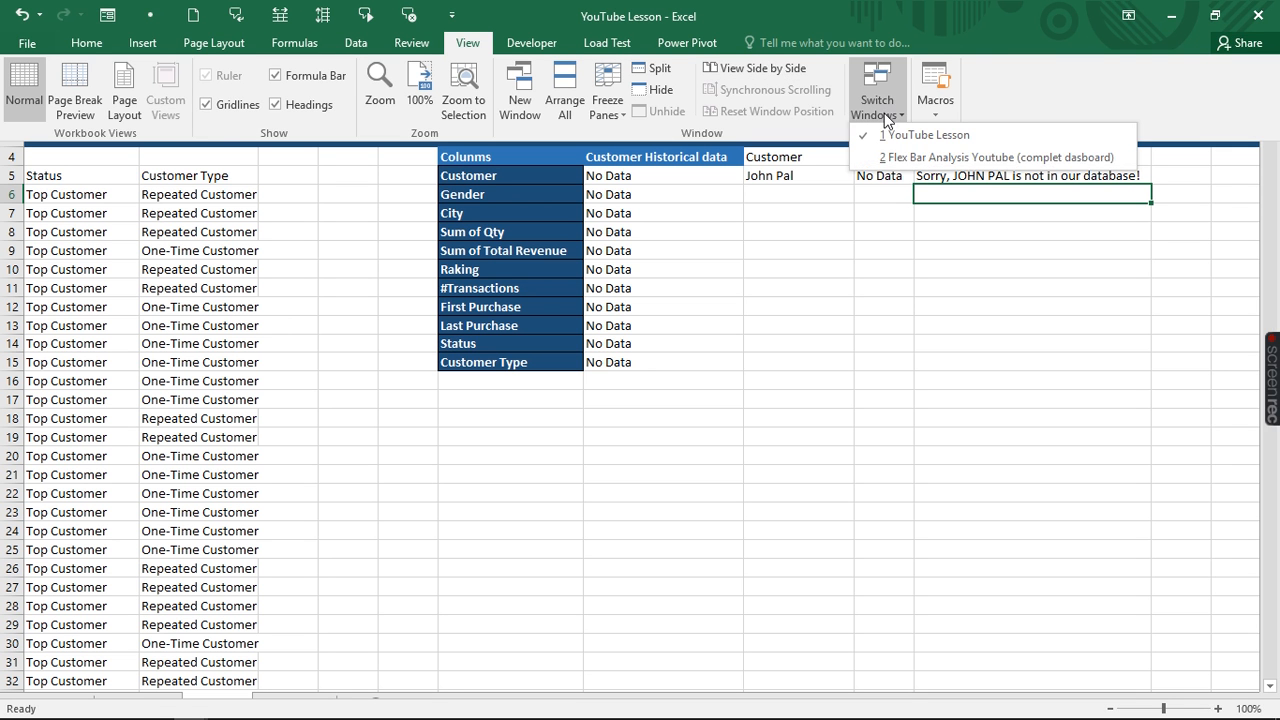
{"action": "left_click", "coordinate": [895, 157]}
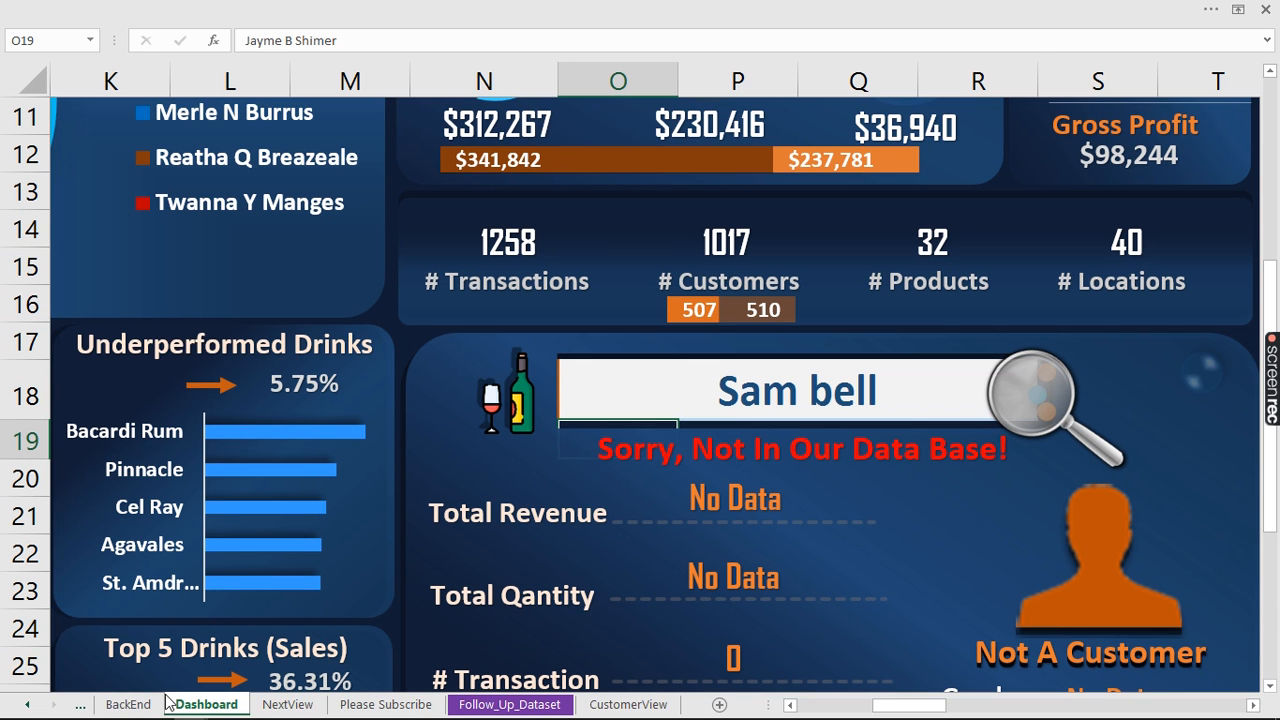
{"action": "left_click", "coordinate": [129, 704]}
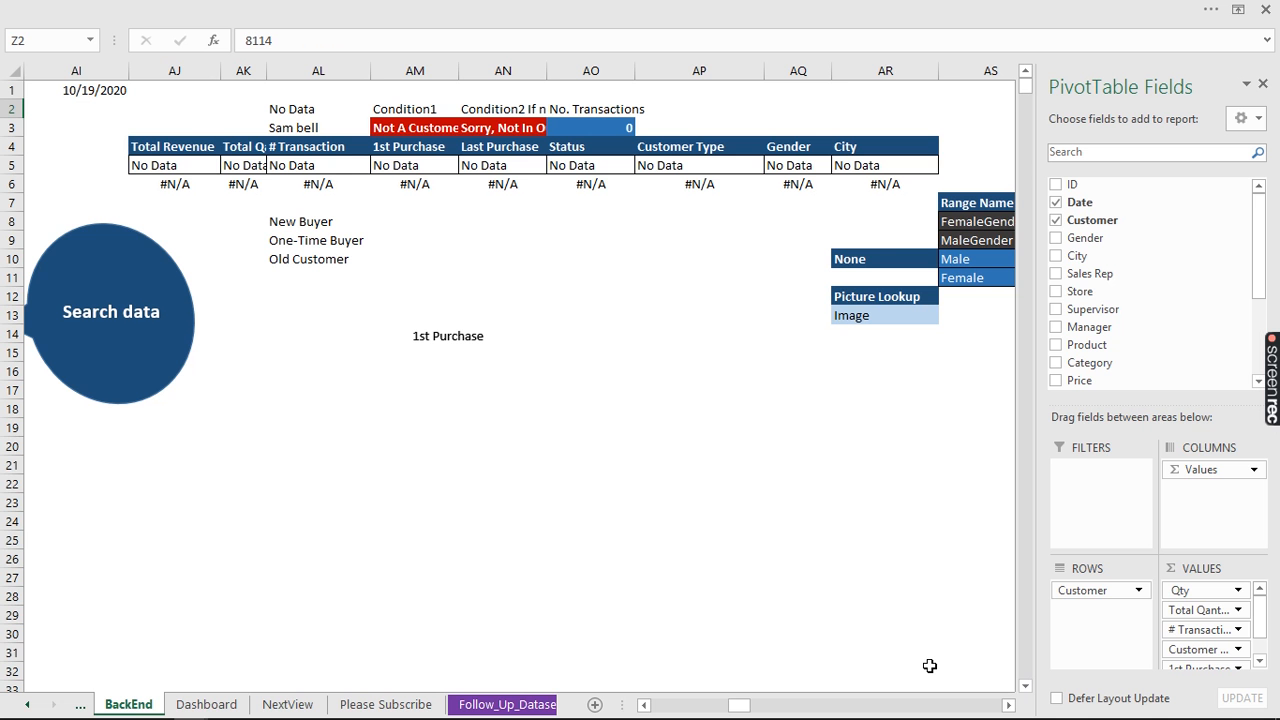
{"action": "left_click", "coordinate": [1008, 706]}
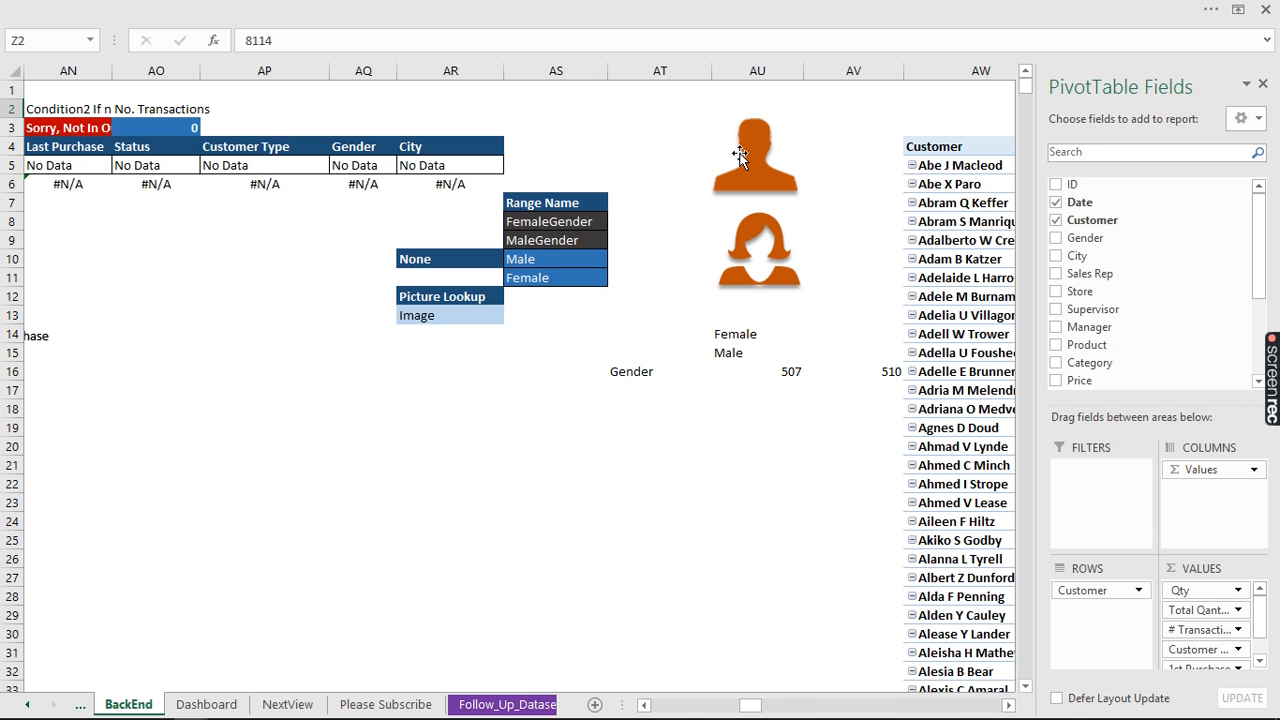
Try to duplicate the male and female silhouette pictures on the BackEnd sheet, and undo the duplication
{"action": "left_click", "coordinate": [739, 155]}
{"action": "left_click", "coordinate": [772, 237], "text": "ctrl"}
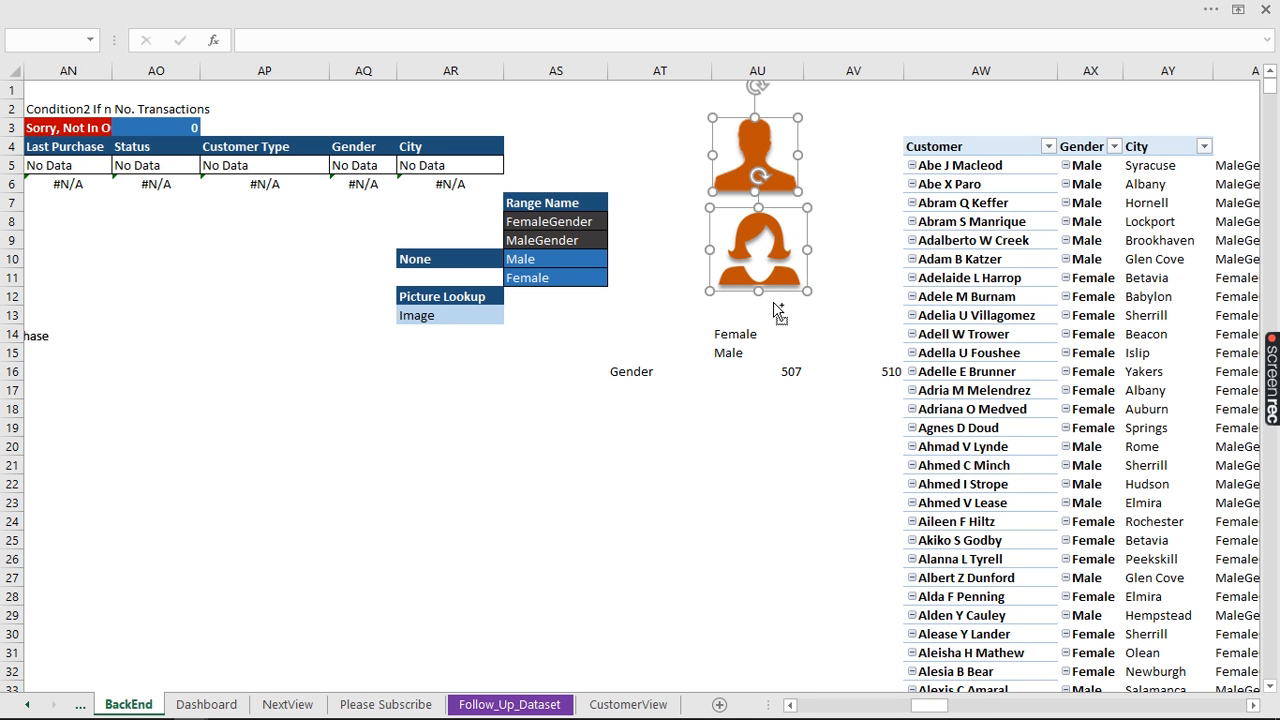
{"action": "left_click_drag", "start_coordinate": [778, 312], "coordinate": [776, 312]}
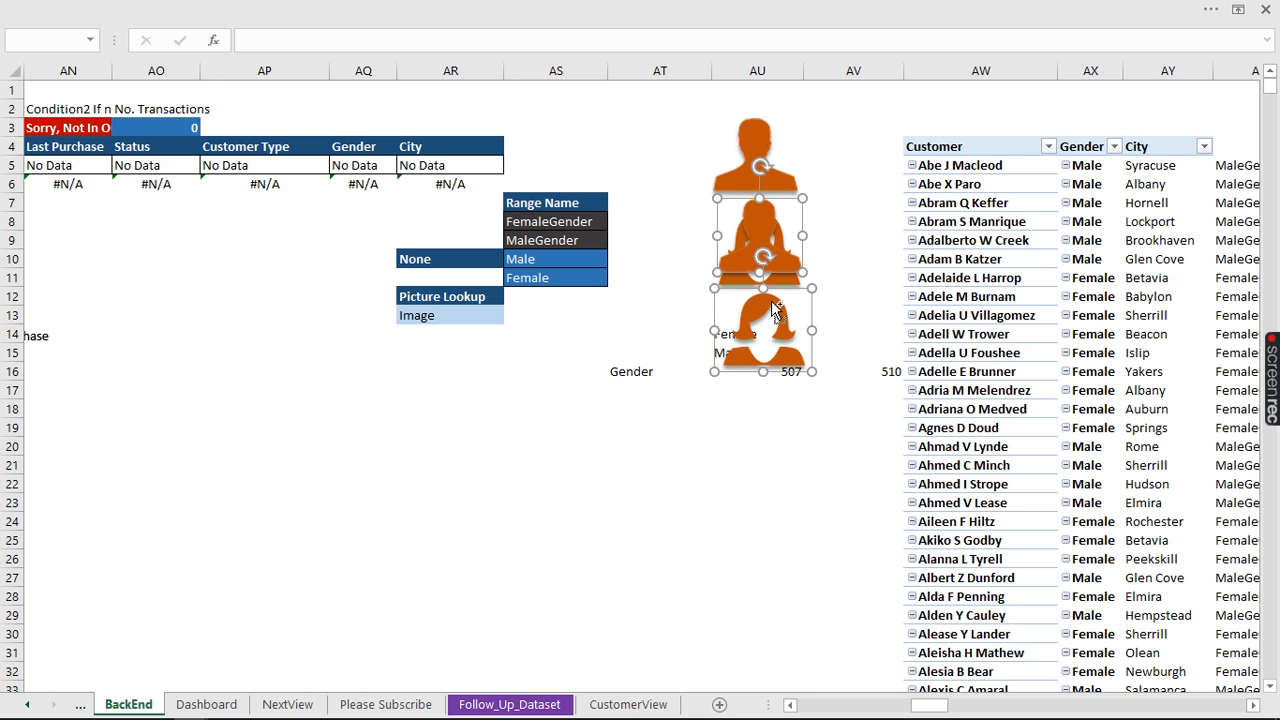
{"action": "key", "text": "ctrl+z"}
Switch back to the YouTube Lesson workbook
{"action": "left_click", "coordinate": [590, 8]}
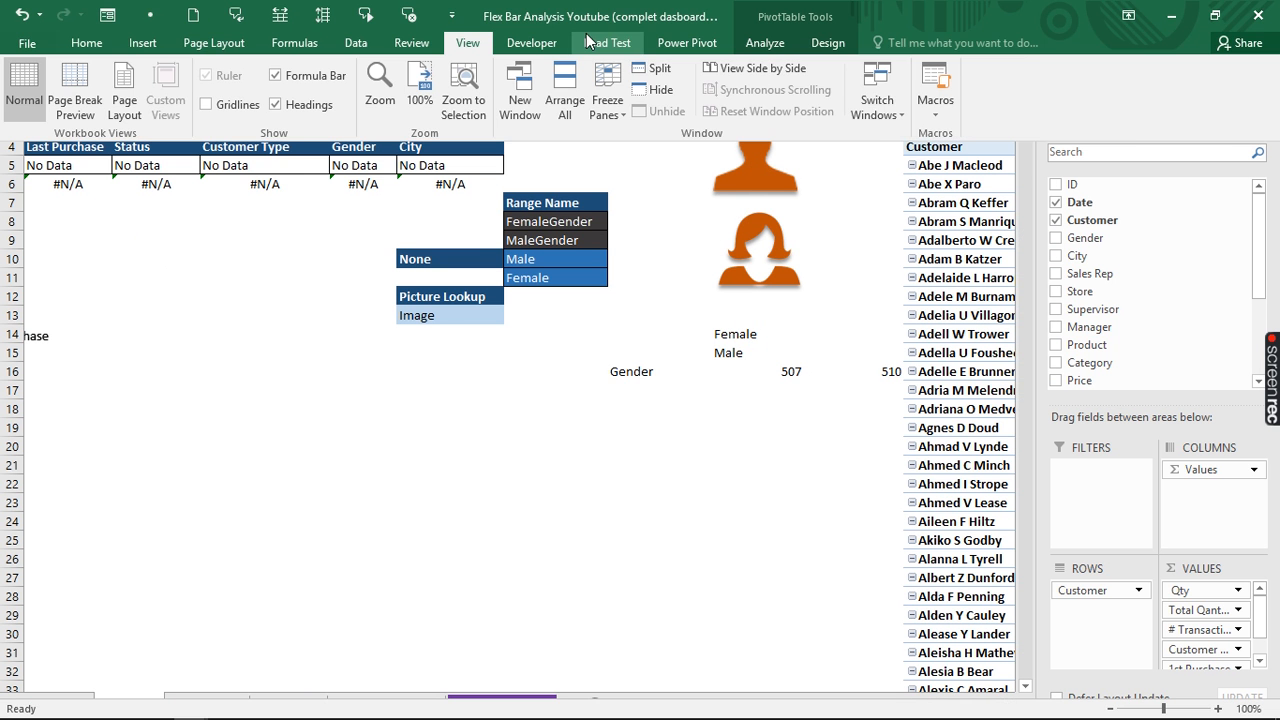
{"action": "left_click", "coordinate": [870, 108]}
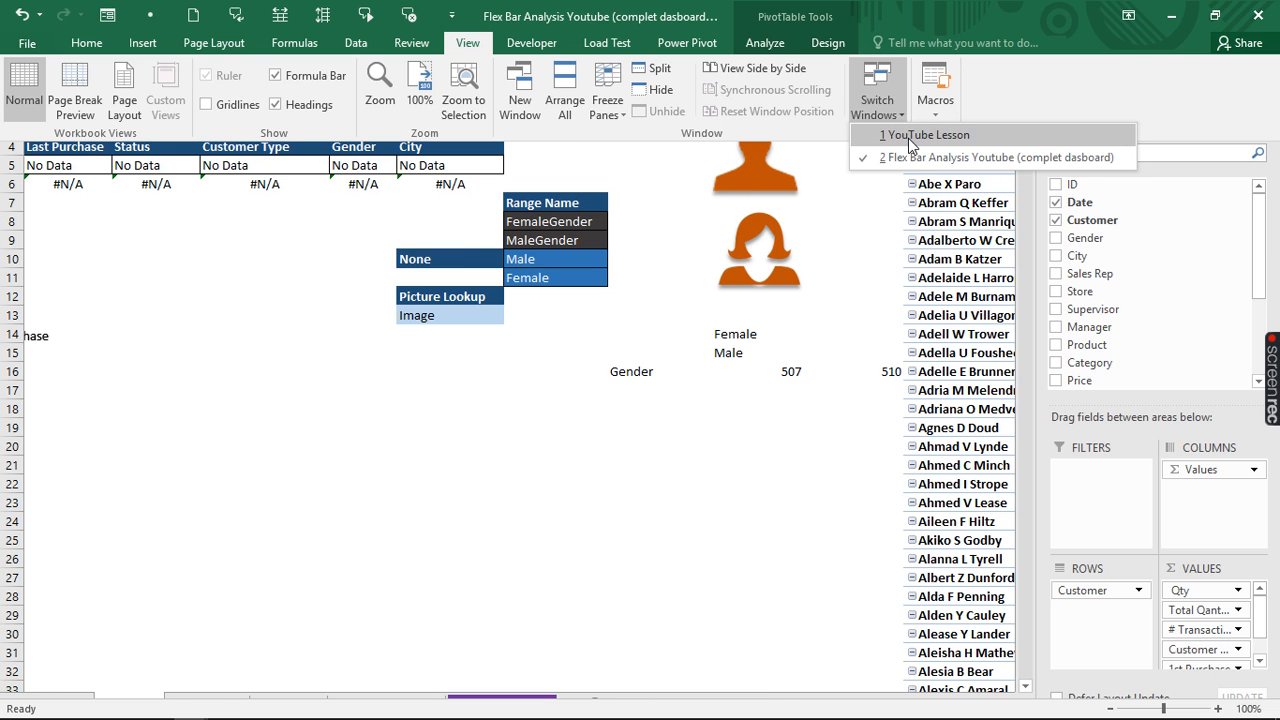
{"action": "left_click", "coordinate": [910, 135]}
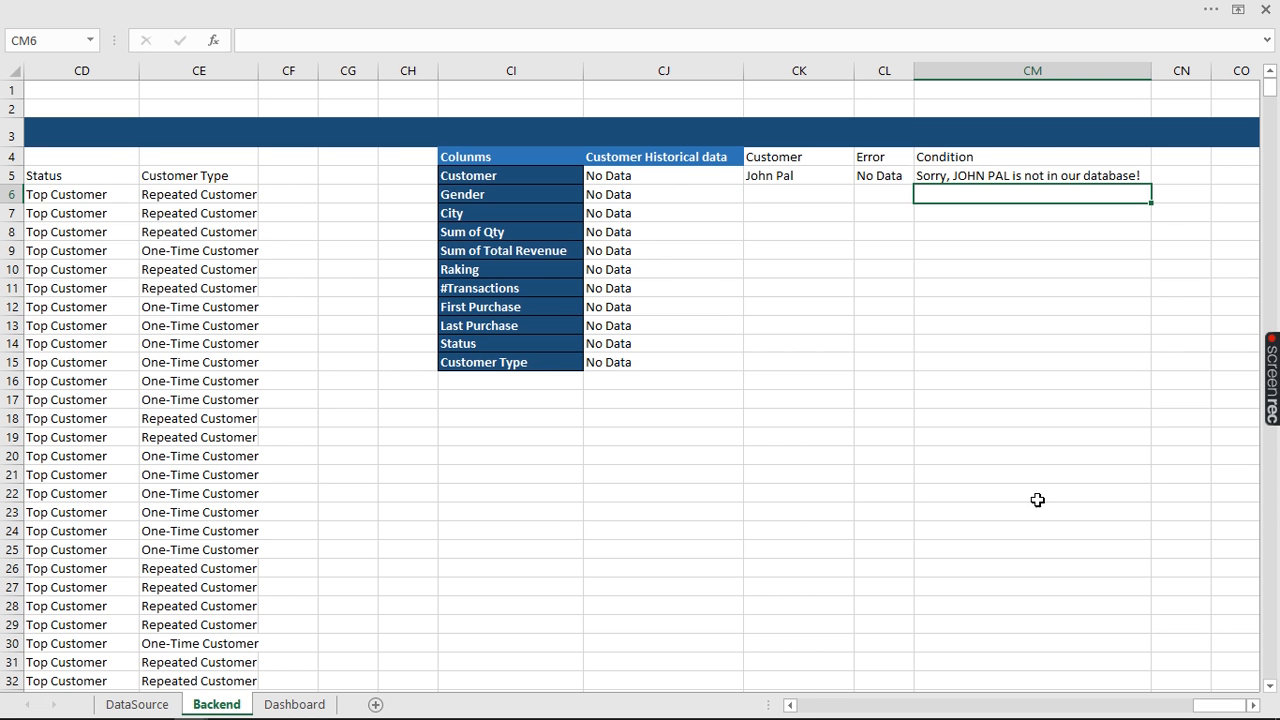
Paste the copied male and female silhouettes at CO5 on the Backend sheet and widen column CO to fit them
{"action": "left_click", "coordinate": [1253, 705]}
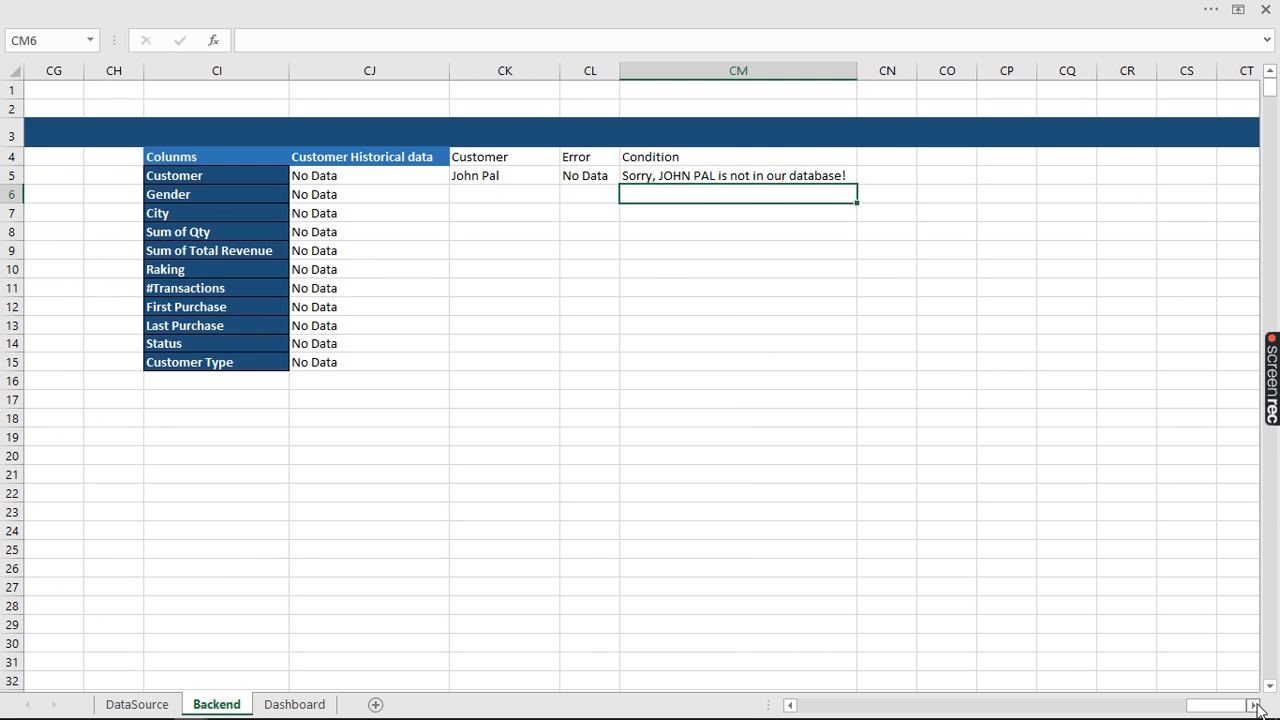
{"action": "left_click", "coordinate": [948, 176]}
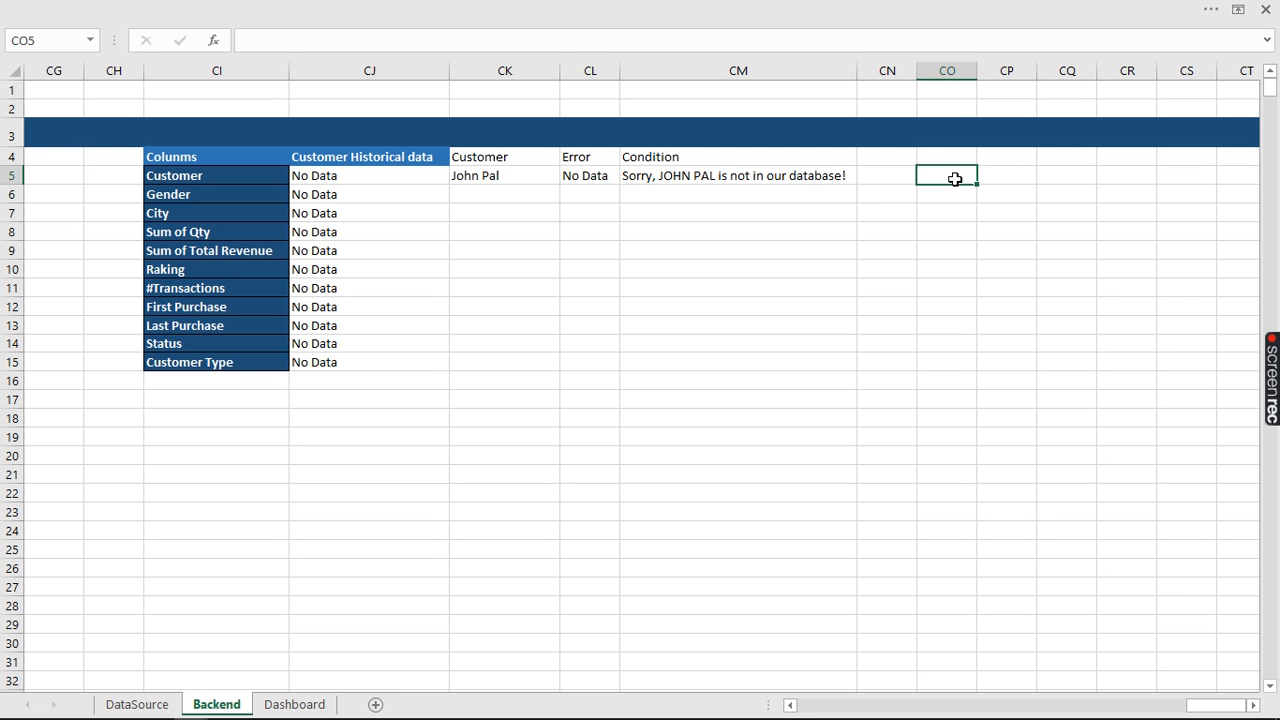
{"action": "key", "text": "ctrl+v"}
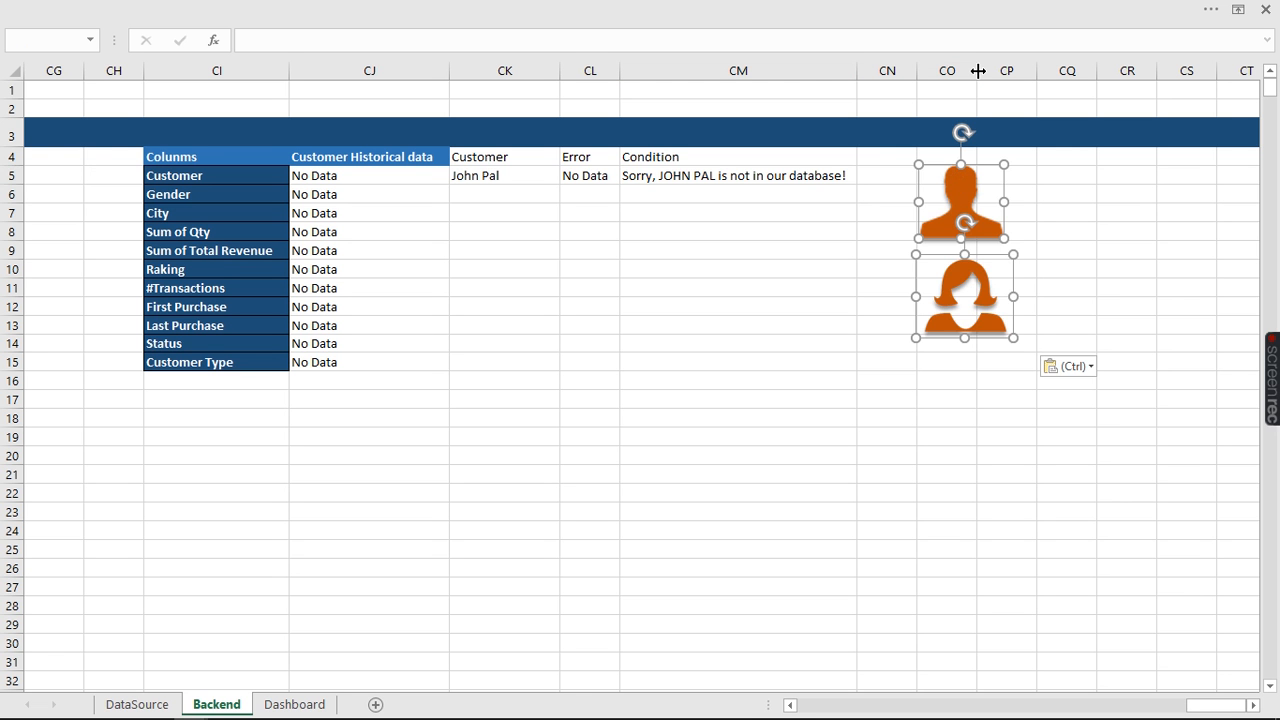
{"action": "left_click_drag", "start_coordinate": [977, 68], "coordinate": [1009, 80]}
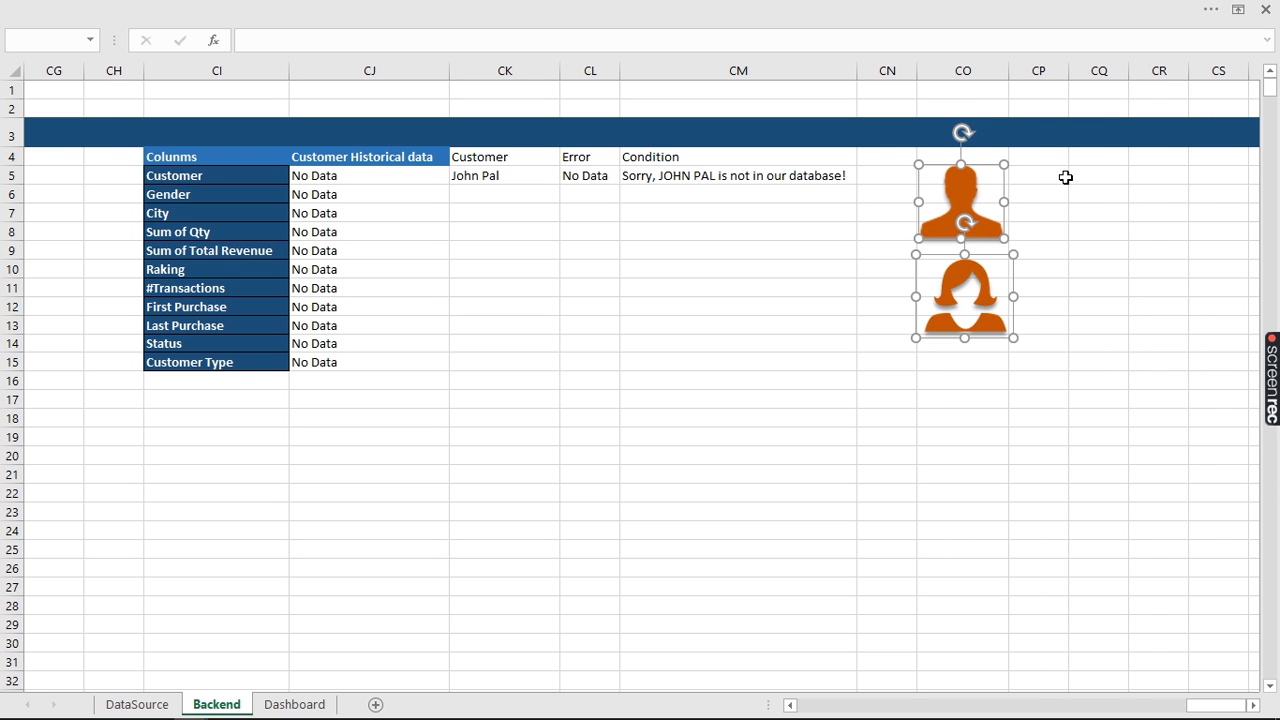
Name the range CO5:CO8 behind the male silhouette MR
{"action": "left_click", "coordinate": [991, 160]}
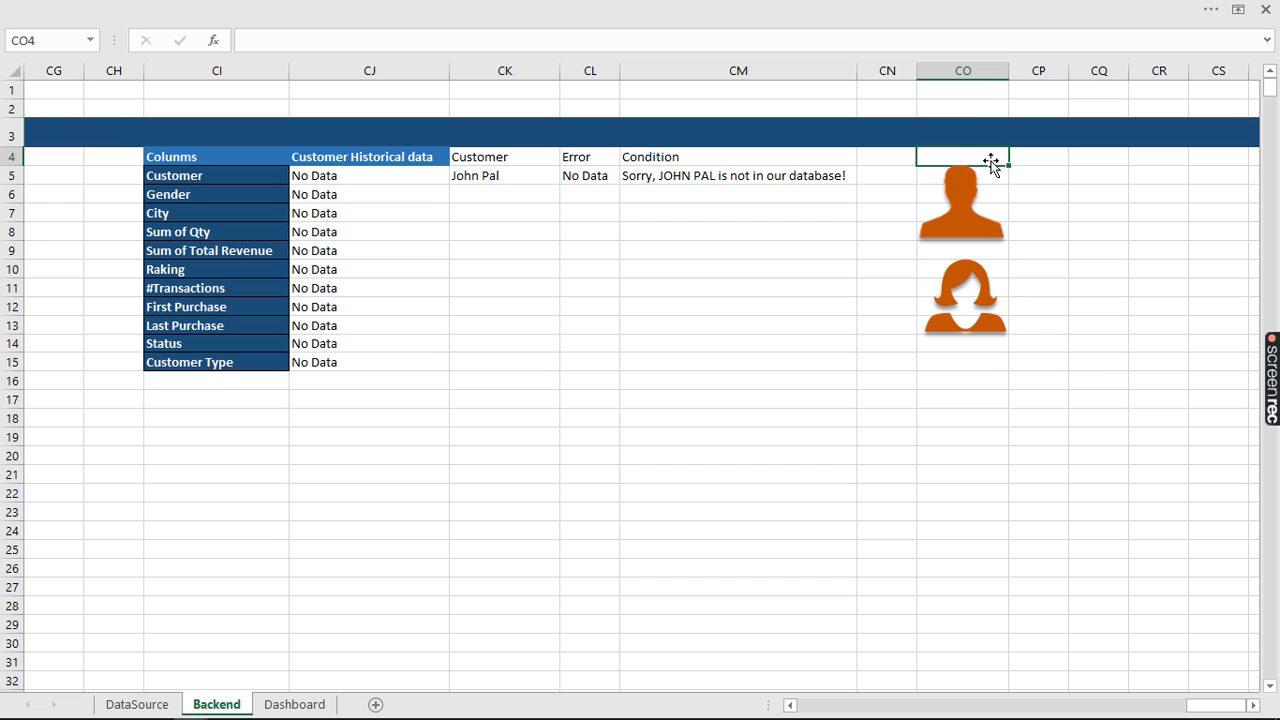
{"action": "key", "text": "Down"}
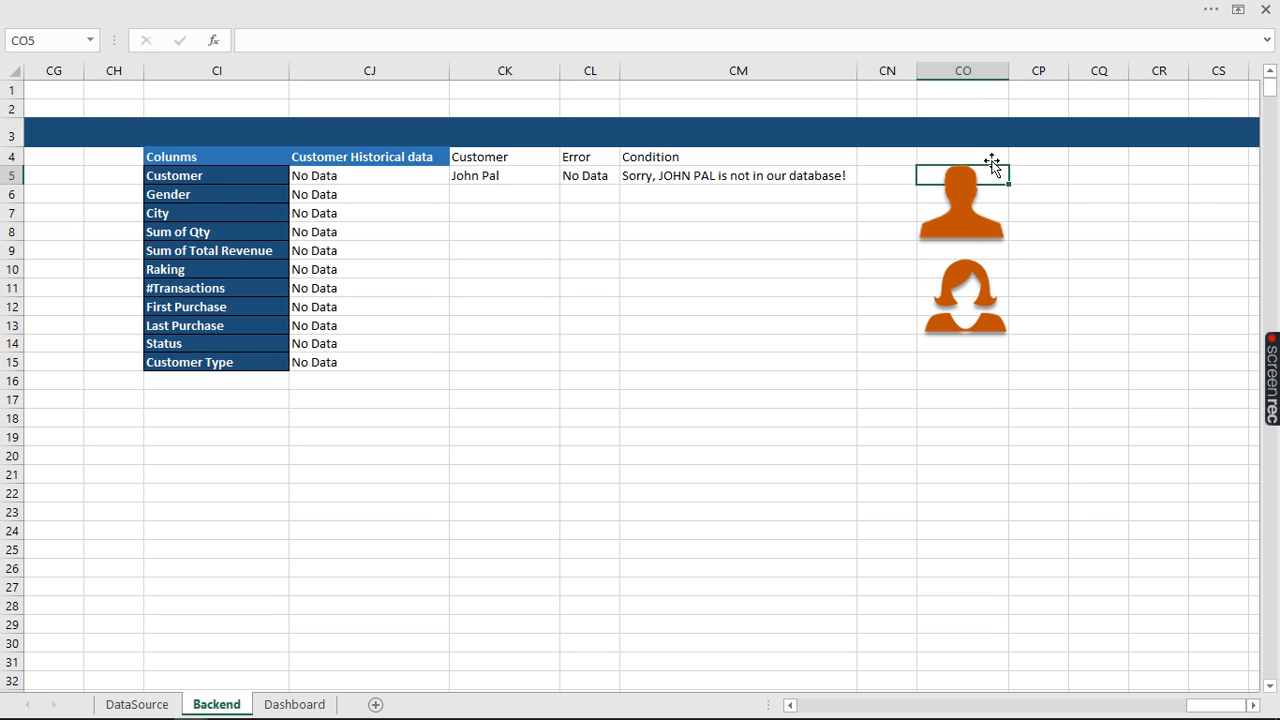
{"action": "key", "text": "shift+Down"}
{"action": "key", "text": "shift+Down"}
{"action": "key", "text": "shift+Down"}
{"action": "key", "text": "shift+Down"}
{"action": "key", "text": "shift+Up"}
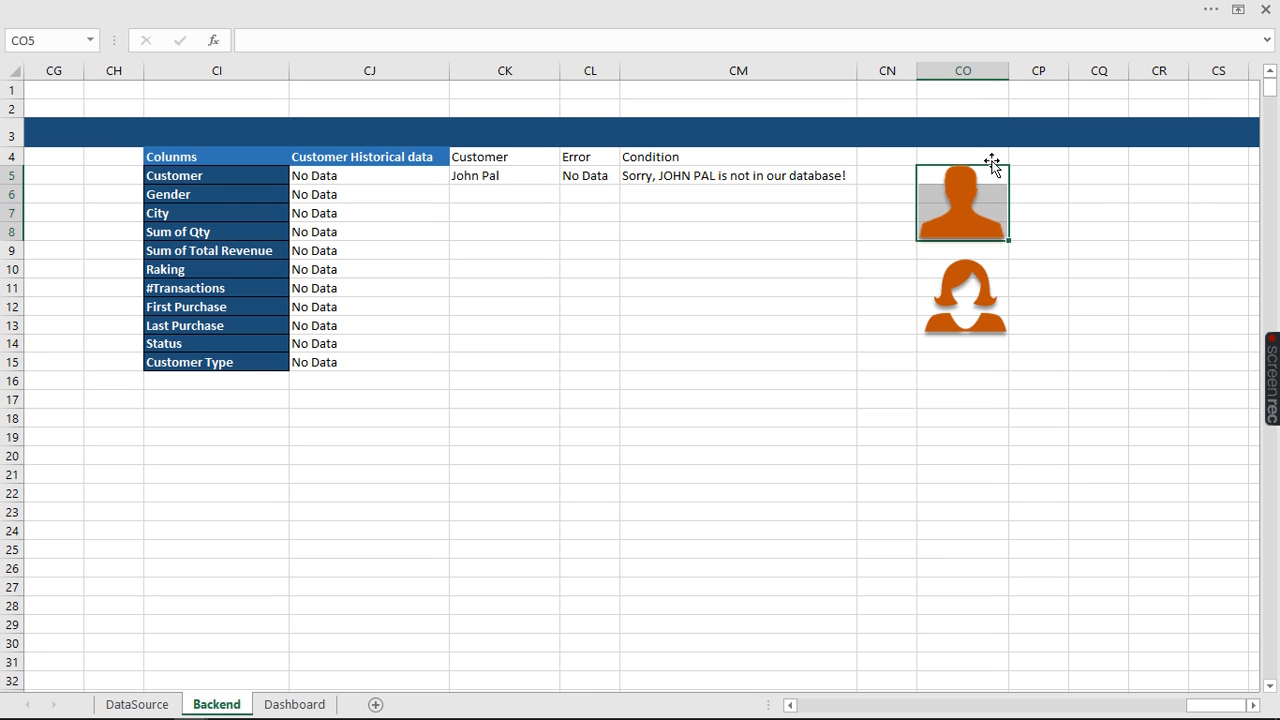
{"action": "left_click", "coordinate": [53, 37]}
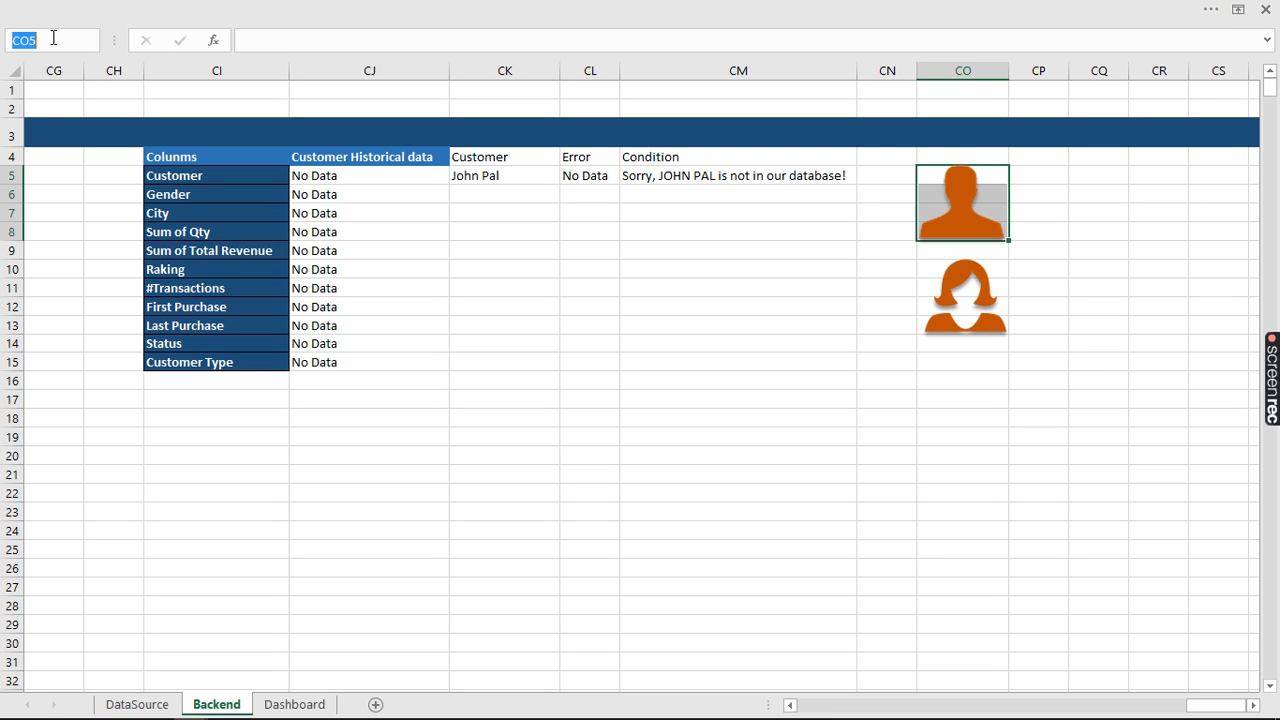
{"action": "type", "text": "MR"}
{"action": "key", "text": "Return"}
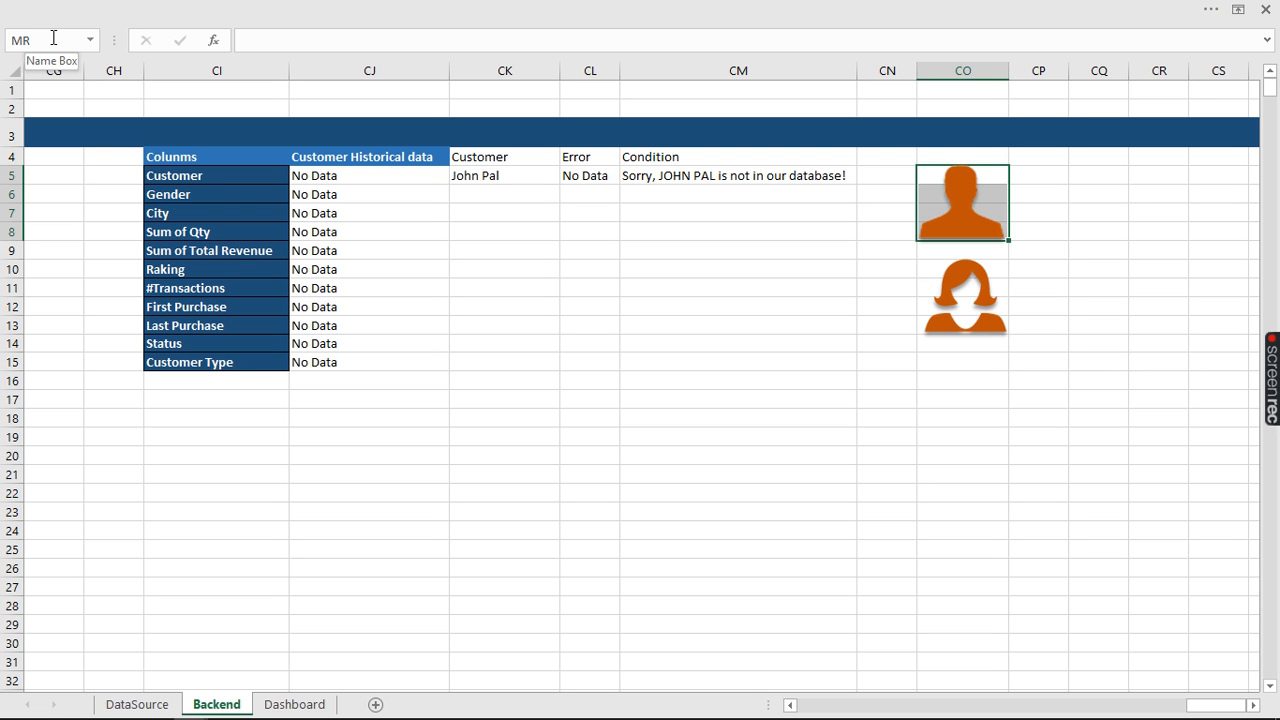
Name the range CO10:CO13 behind the female silhouette FR
{"action": "left_click", "coordinate": [1024, 255]}
{"action": "key", "text": "Left"}
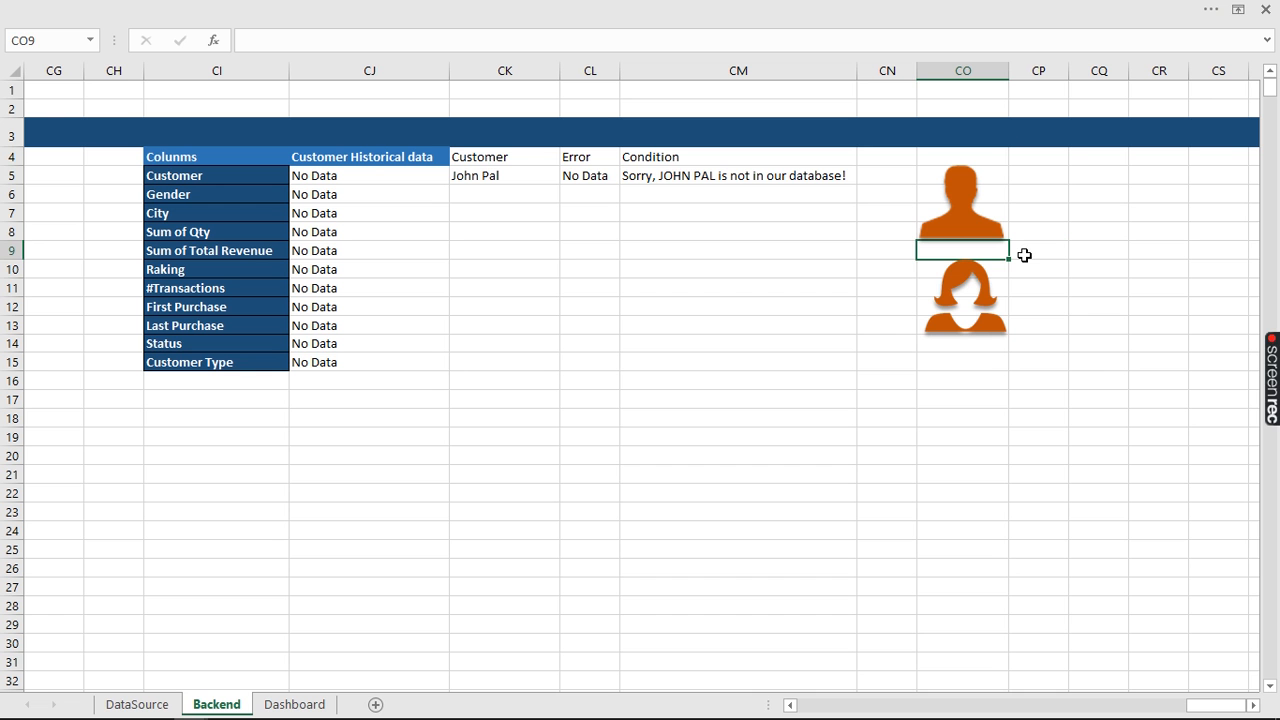
{"action": "key", "text": "Down"}
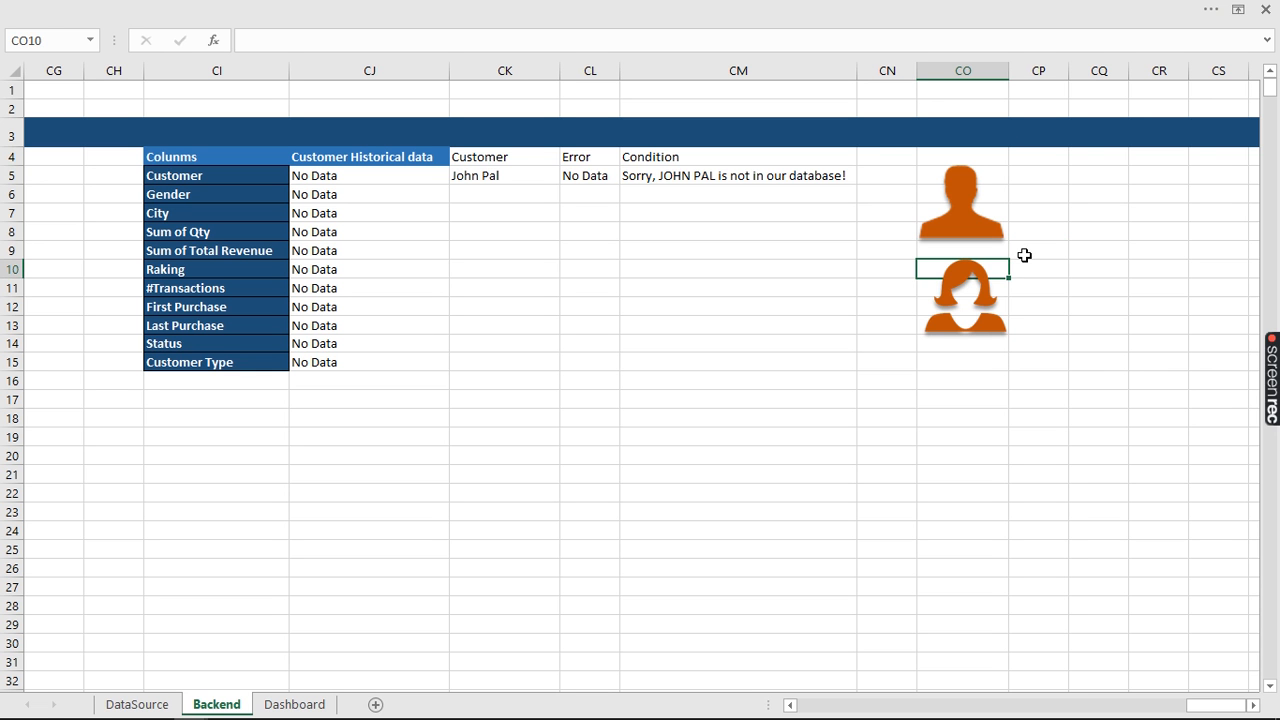
{"action": "key", "text": "shift+Down"}
{"action": "key", "text": "shift+Down"}
{"action": "key", "text": "shift+Down"}
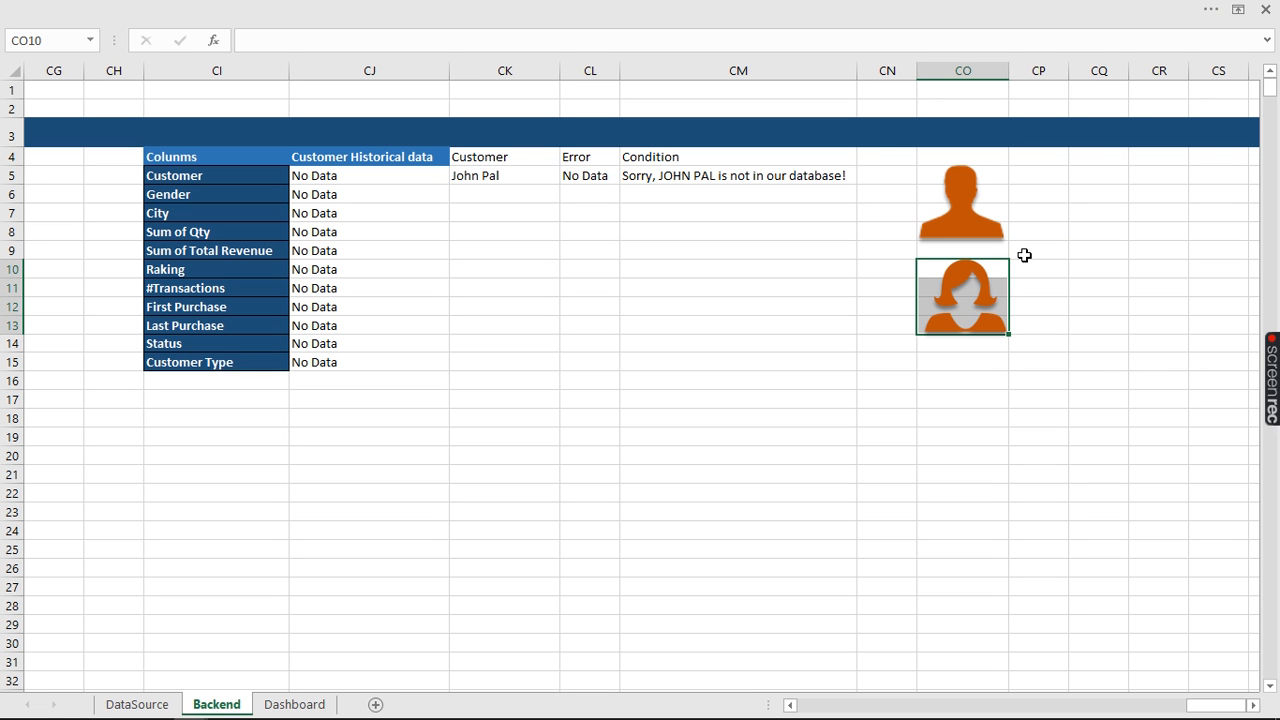
{"action": "left_click", "coordinate": [36, 42]}
{"action": "type", "text": "F"}
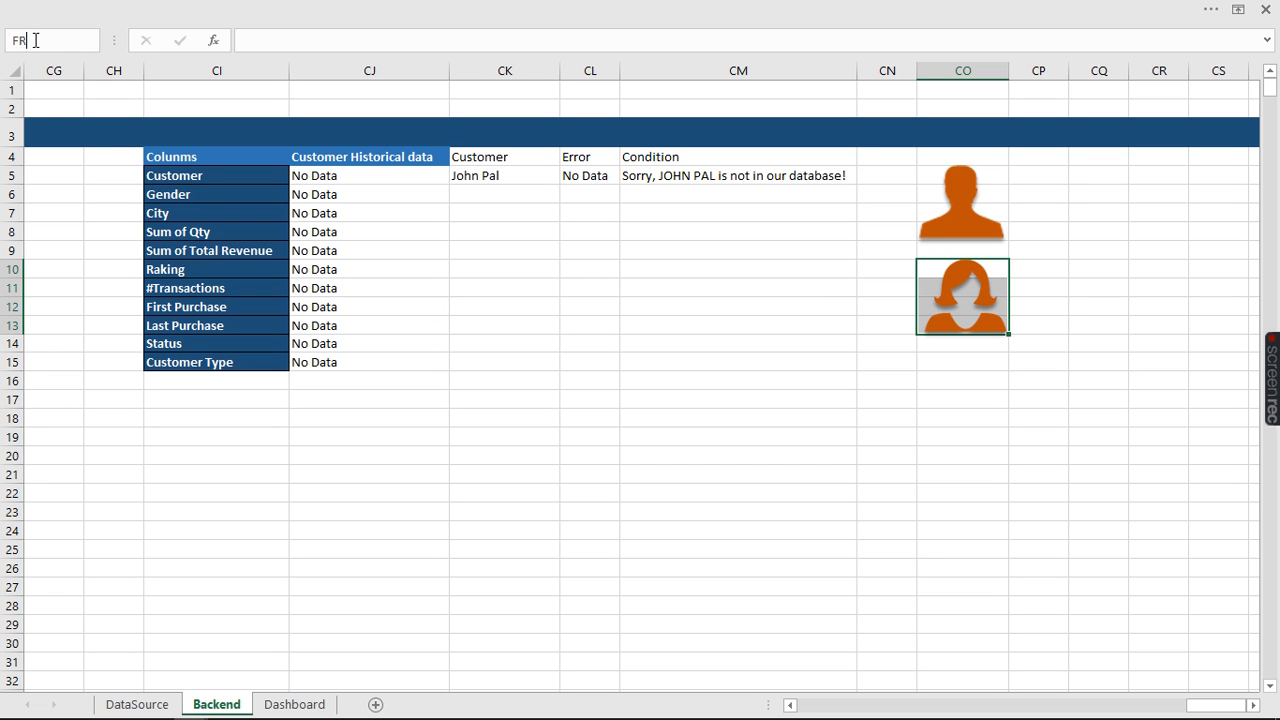
{"action": "type", "text": "R"}
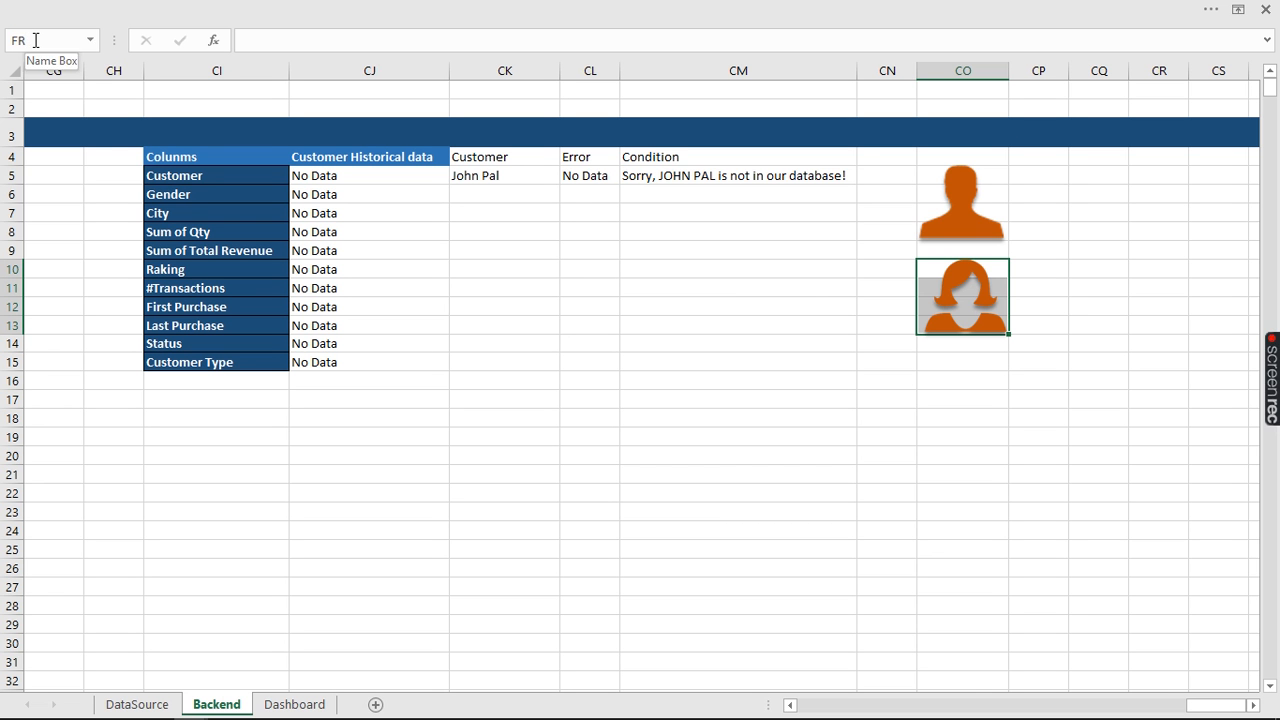
Check the named ranges FR and MR by jumping to each of them
{"action": "left_click", "coordinate": [562, 379]}
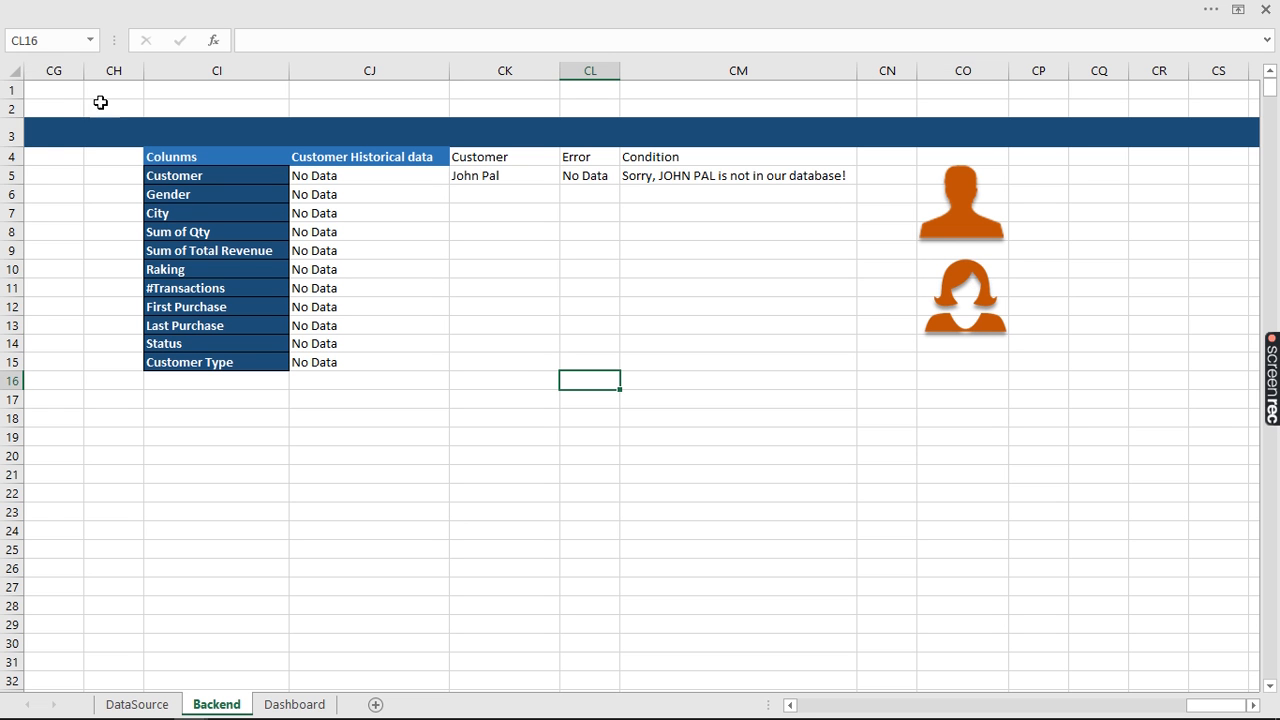
{"action": "left_click", "coordinate": [90, 40]}
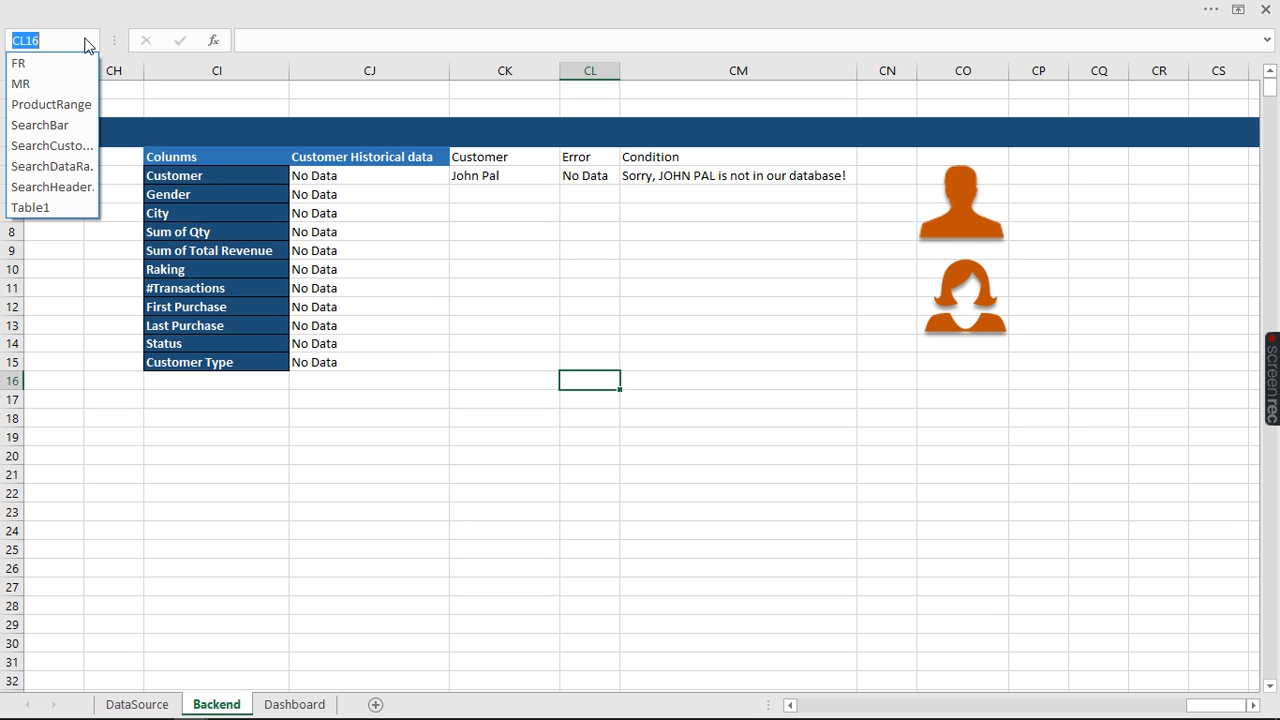
{"action": "left_click", "coordinate": [30, 64]}
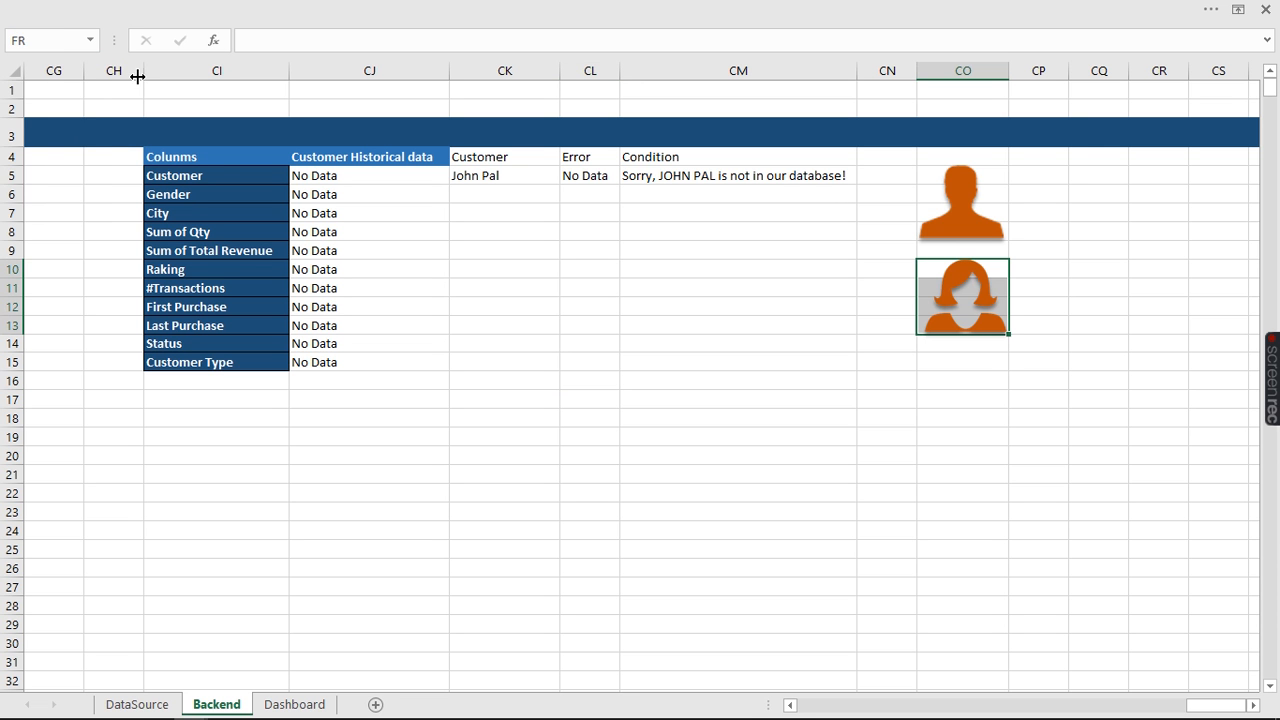
{"action": "left_click", "coordinate": [90, 40]}
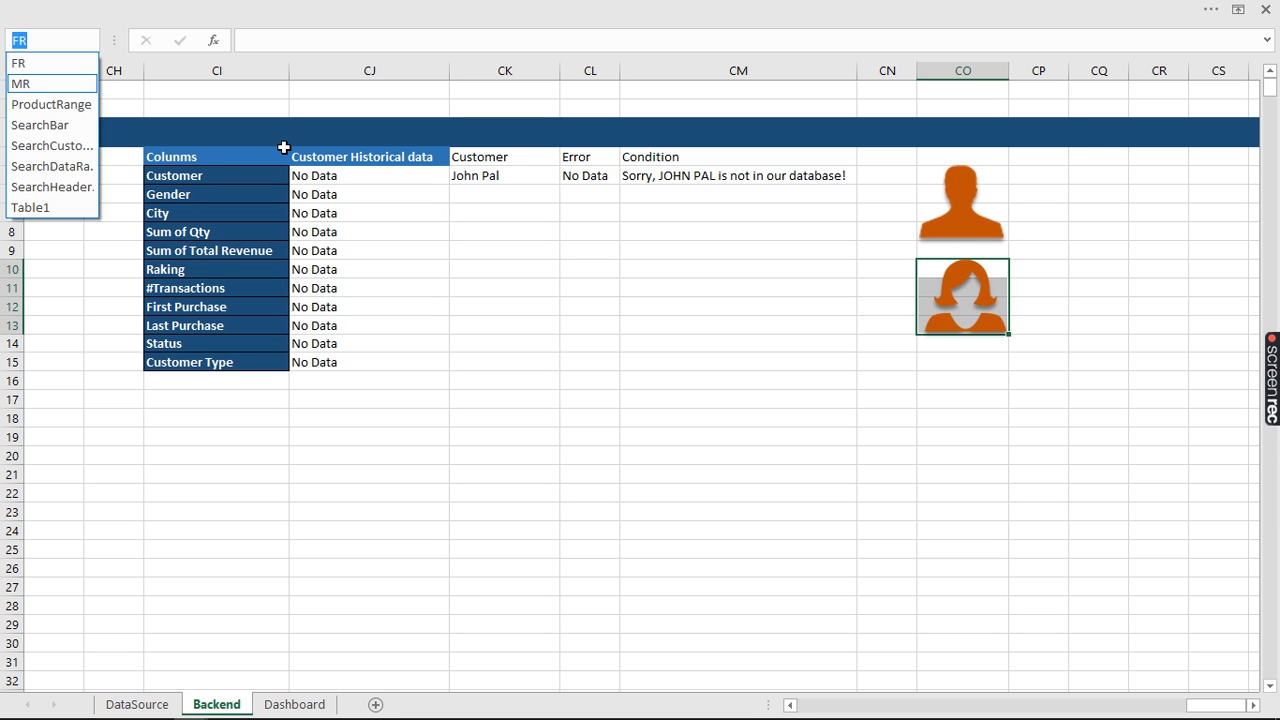
{"action": "key", "text": "Return"}
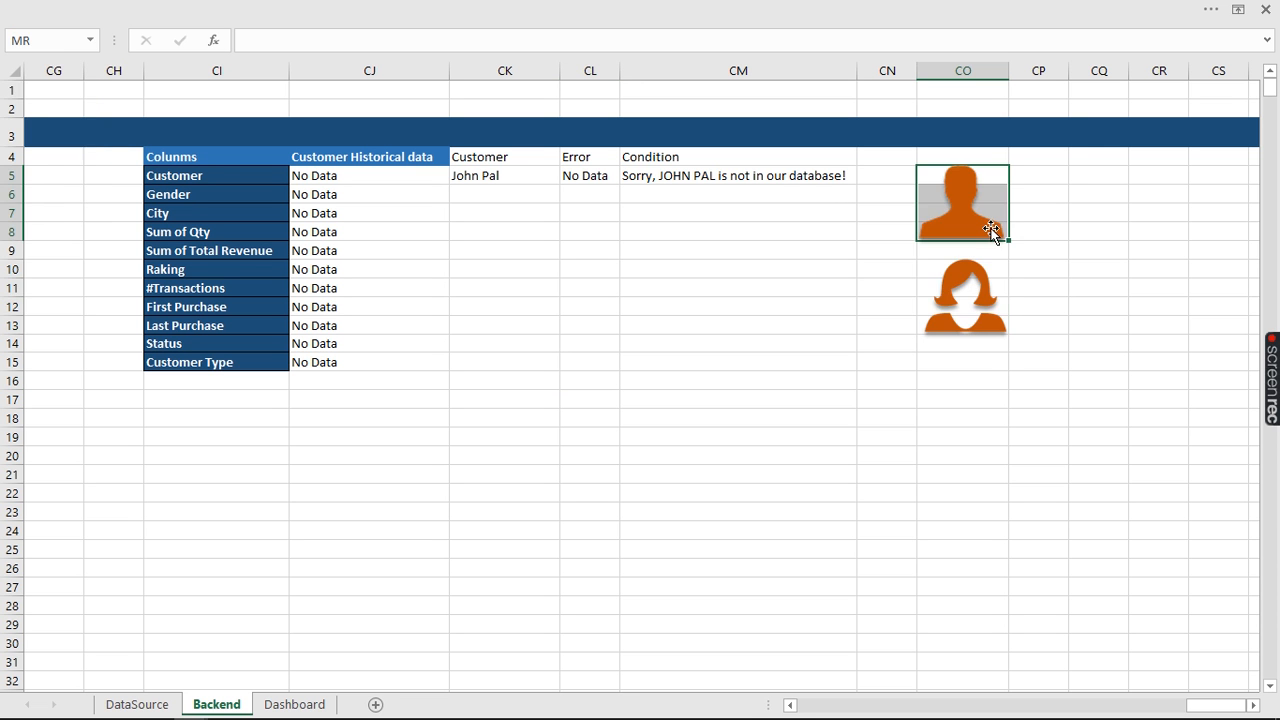
Enter the range names MR in CO15 and FR in CO16, below the silhouettes
{"action": "left_click", "coordinate": [963, 360]}
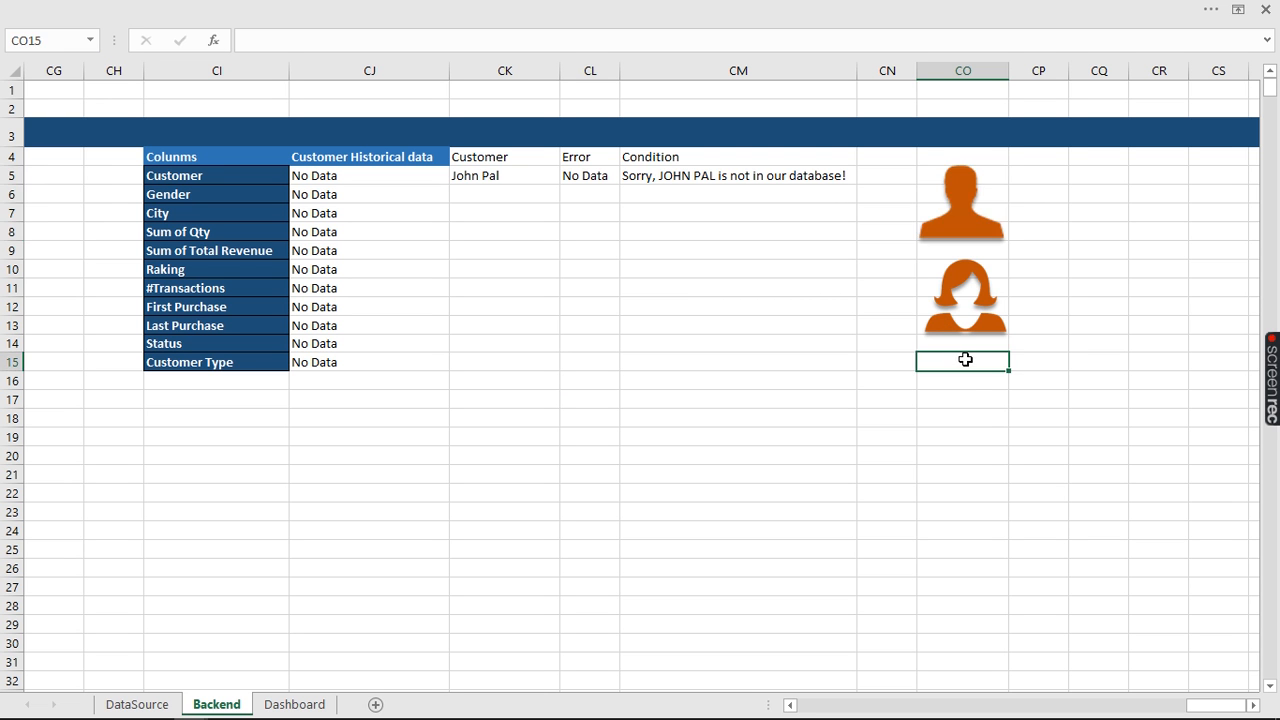
{"action": "type", "text": "MR"}
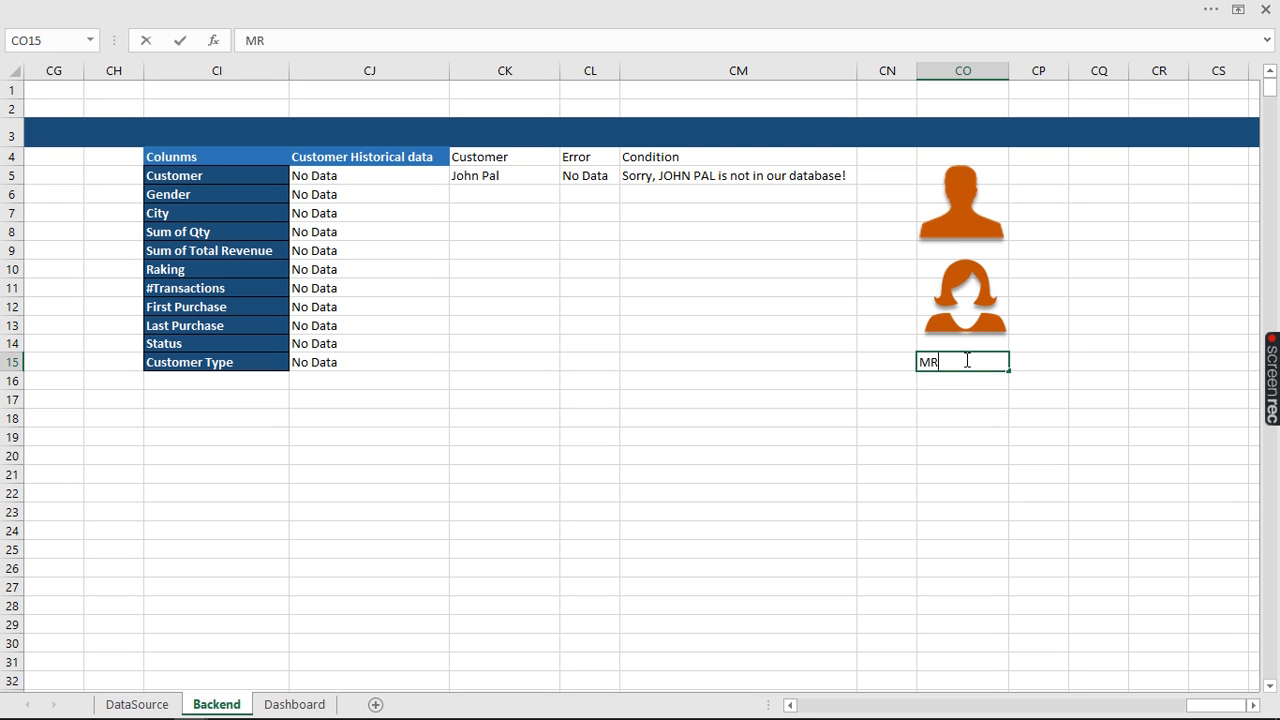
{"action": "key", "text": "Return"}
{"action": "type", "text": "F"}
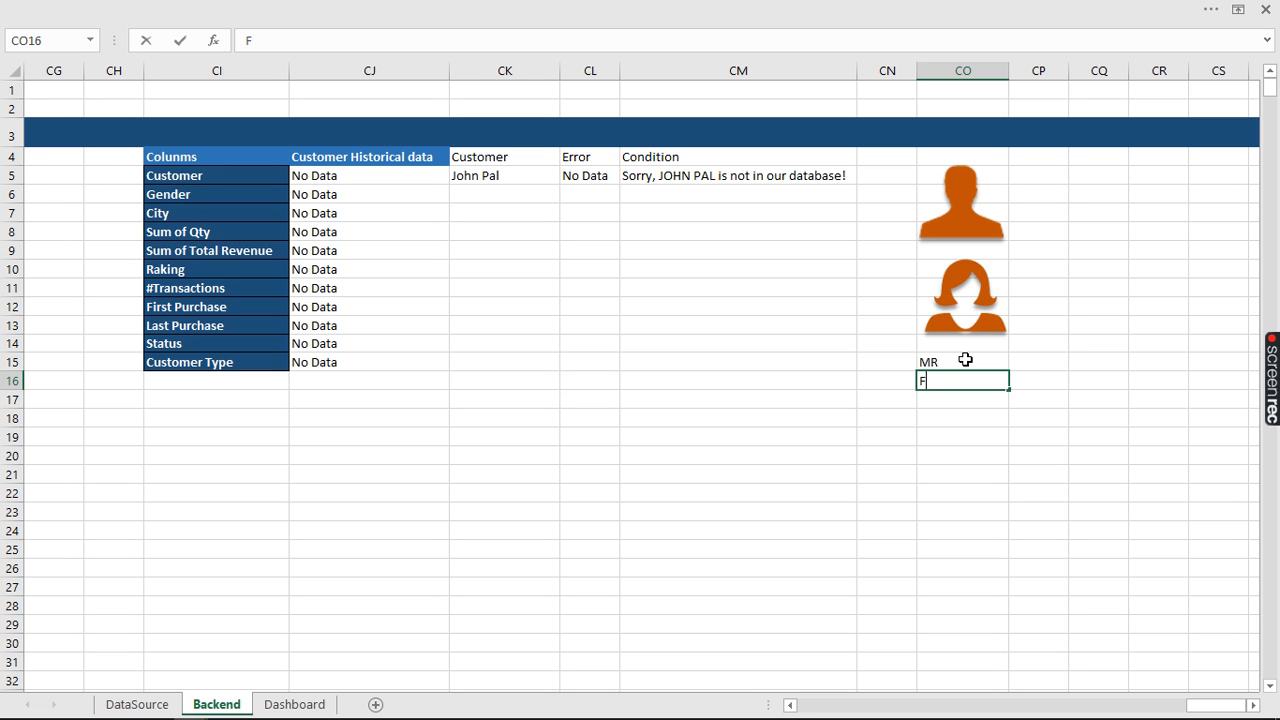
{"action": "type", "text": "R"}
{"action": "key", "text": "Return"}
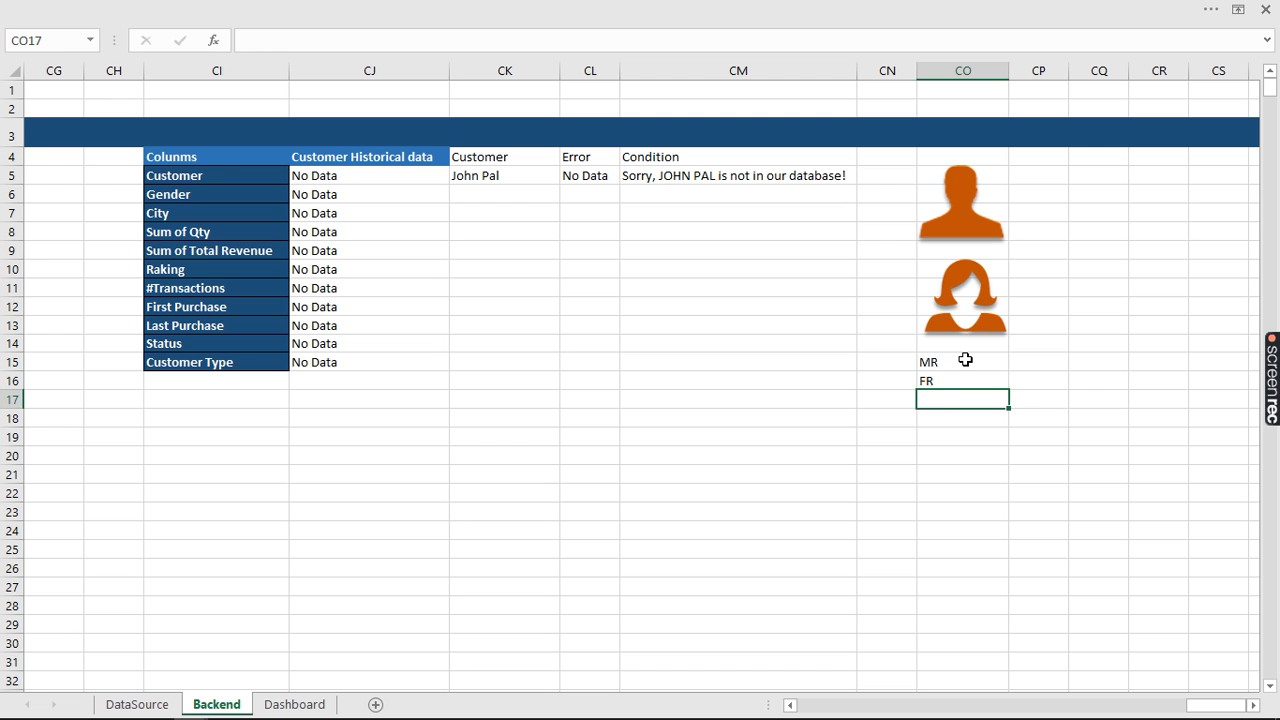
Enter the gender labels Male in CO17 and Female in CO18
{"action": "type", "text": "Male"}
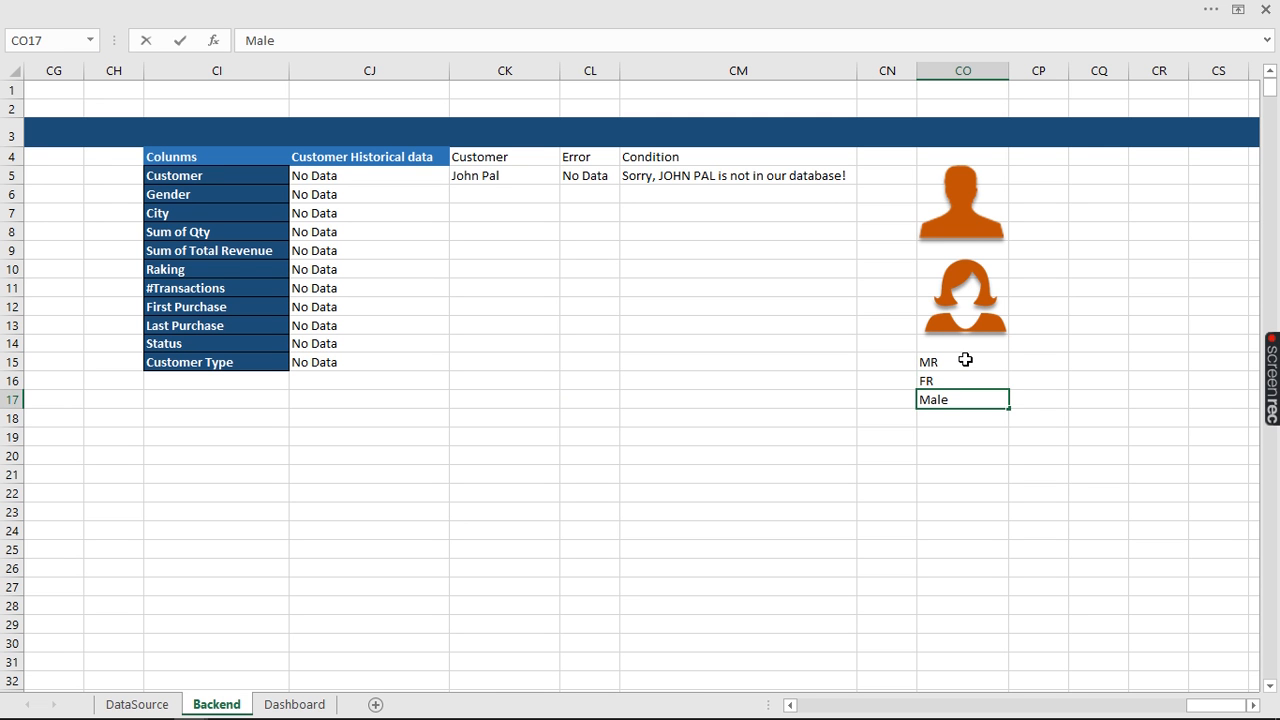
{"action": "key", "text": "Return"}
{"action": "type", "text": "Fe"}
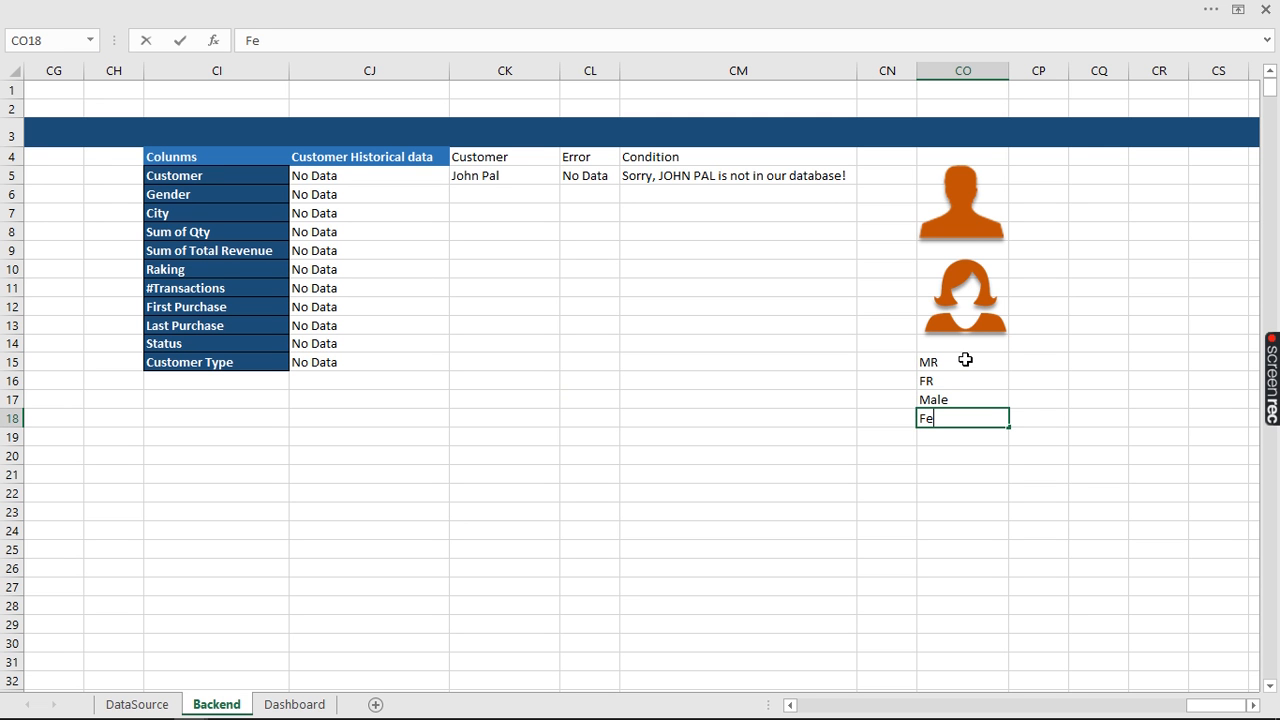
{"action": "type", "text": "male"}
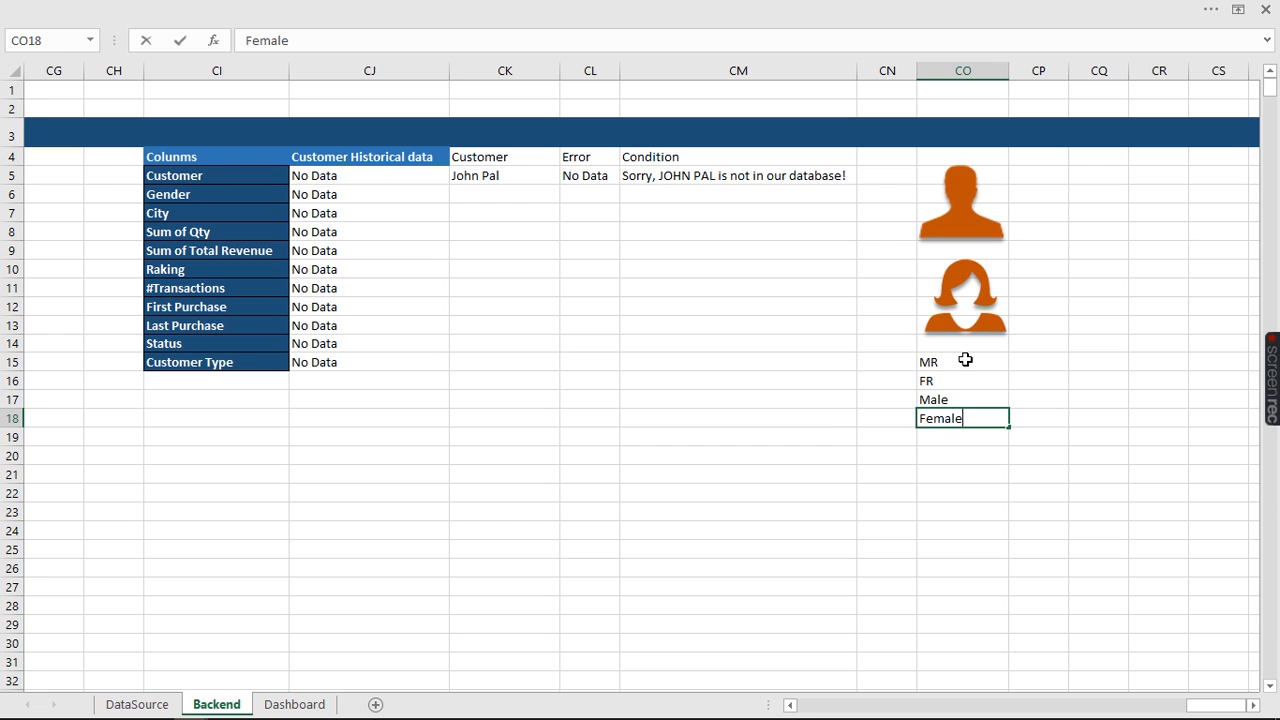
{"action": "key", "text": "ctrl+Return"}
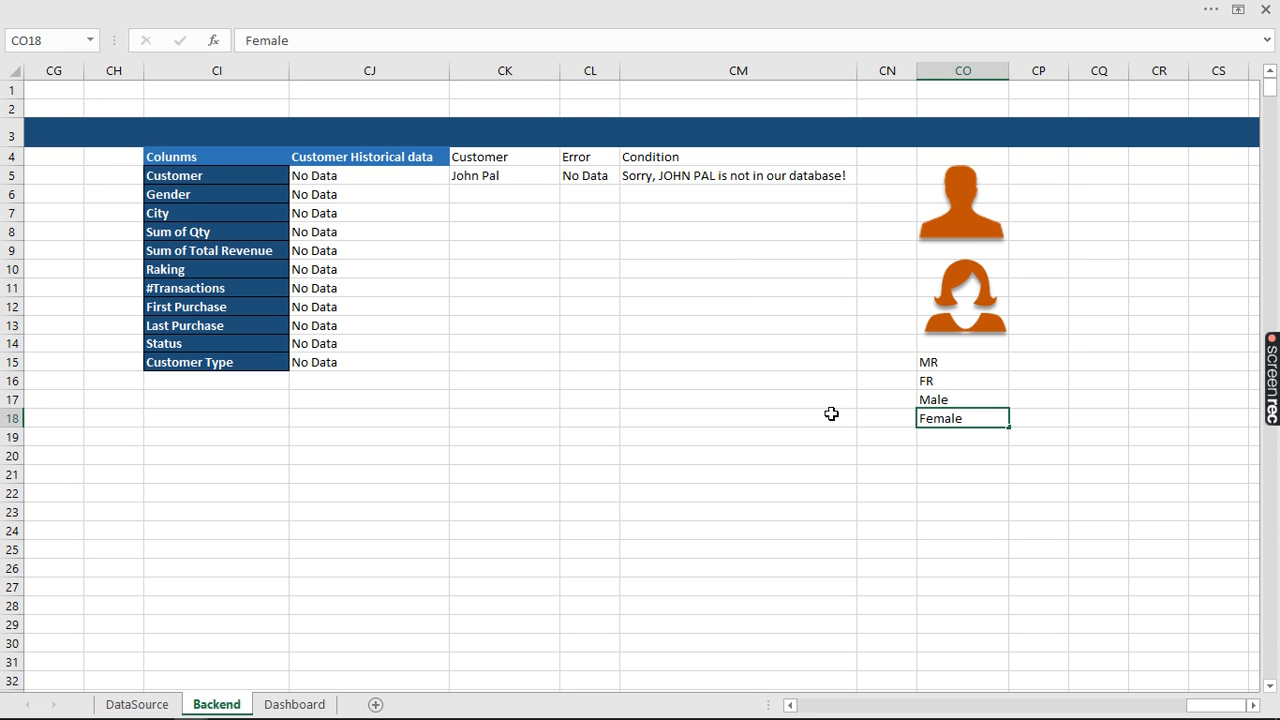
{"action": "left_click", "coordinate": [831, 414]}
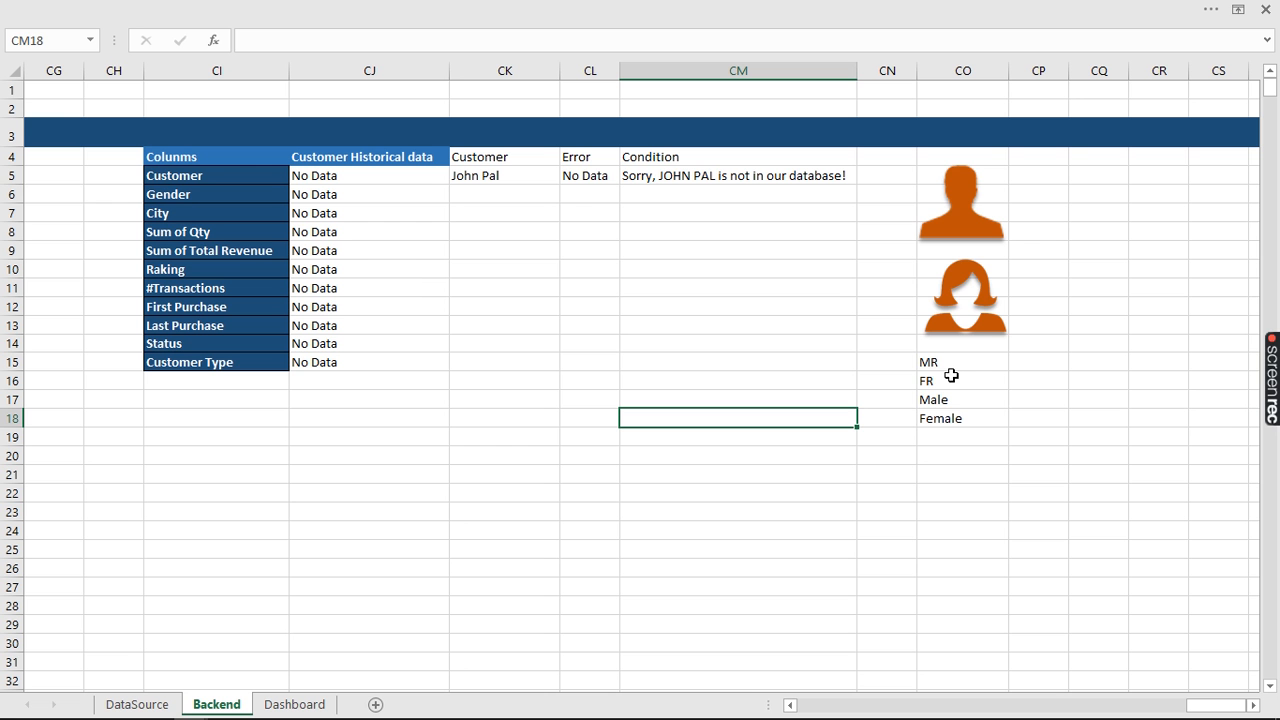
Delete the red not-in-database message box below the customer search bar on the Dashboard sheet
{"action": "left_click", "coordinate": [295, 705]}
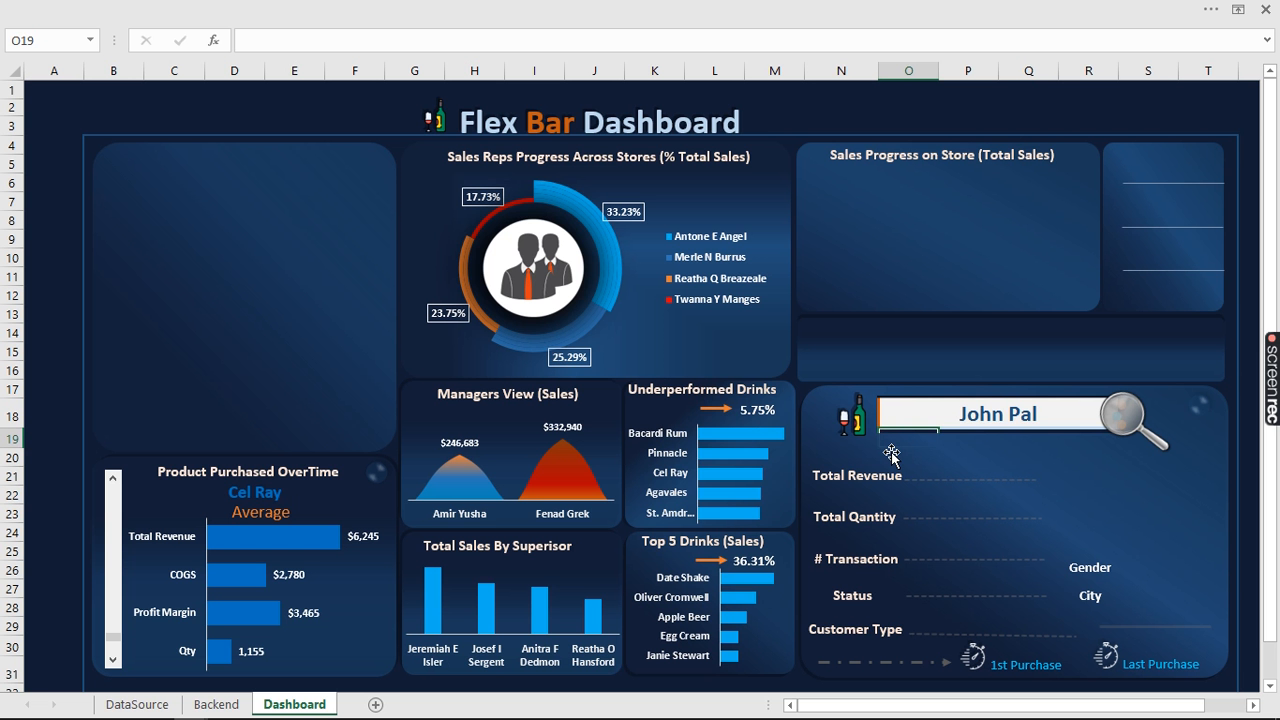
{"action": "left_click", "coordinate": [957, 420]}
{"action": "left_click", "coordinate": [978, 449]}
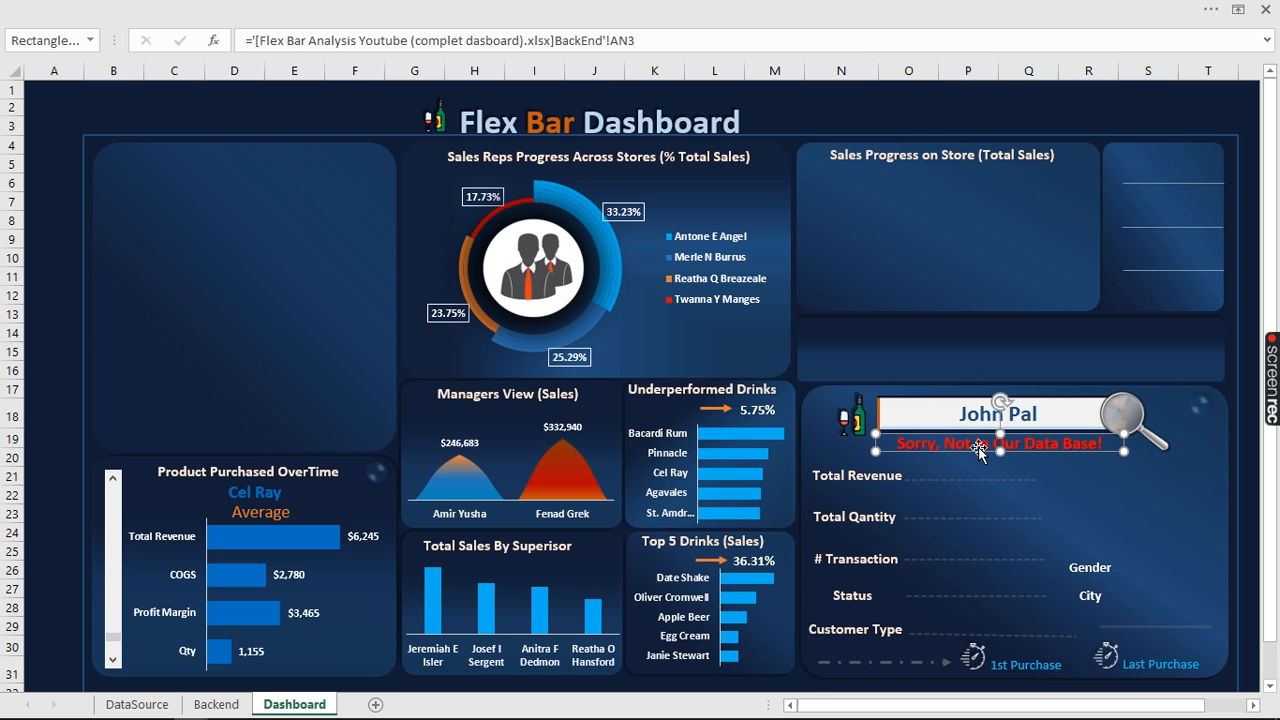
{"action": "key", "text": "Delete"}
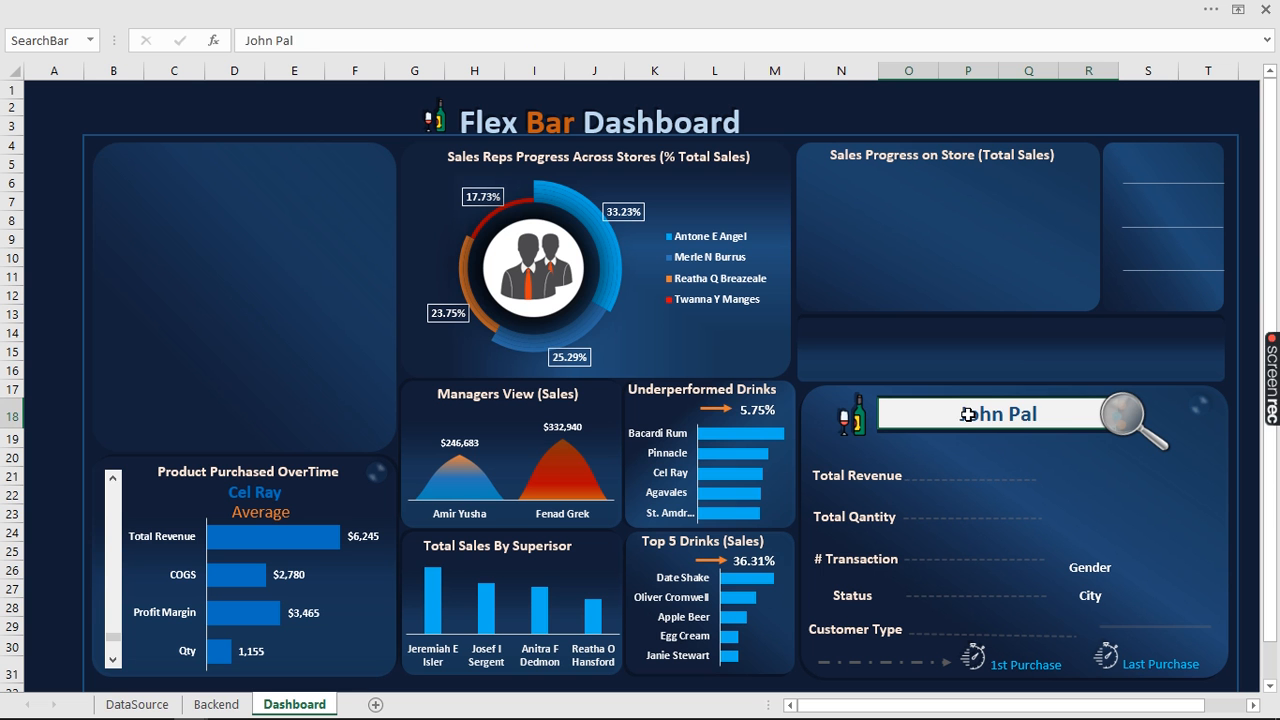
Replace the name in the Dashboard search bar with another existing customer's full name
{"action": "type", "text": "Feme"}
{"action": "key", "text": "BackSpace"}
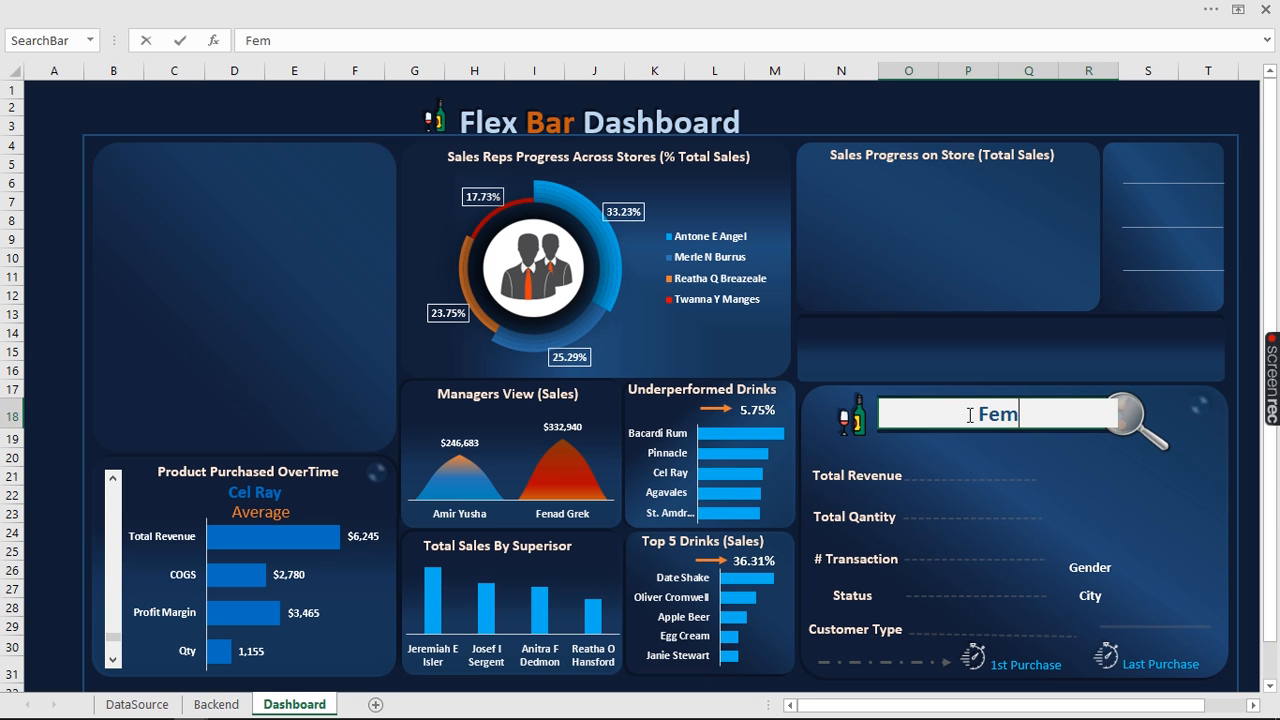
{"action": "type", "text": "i Grek"}
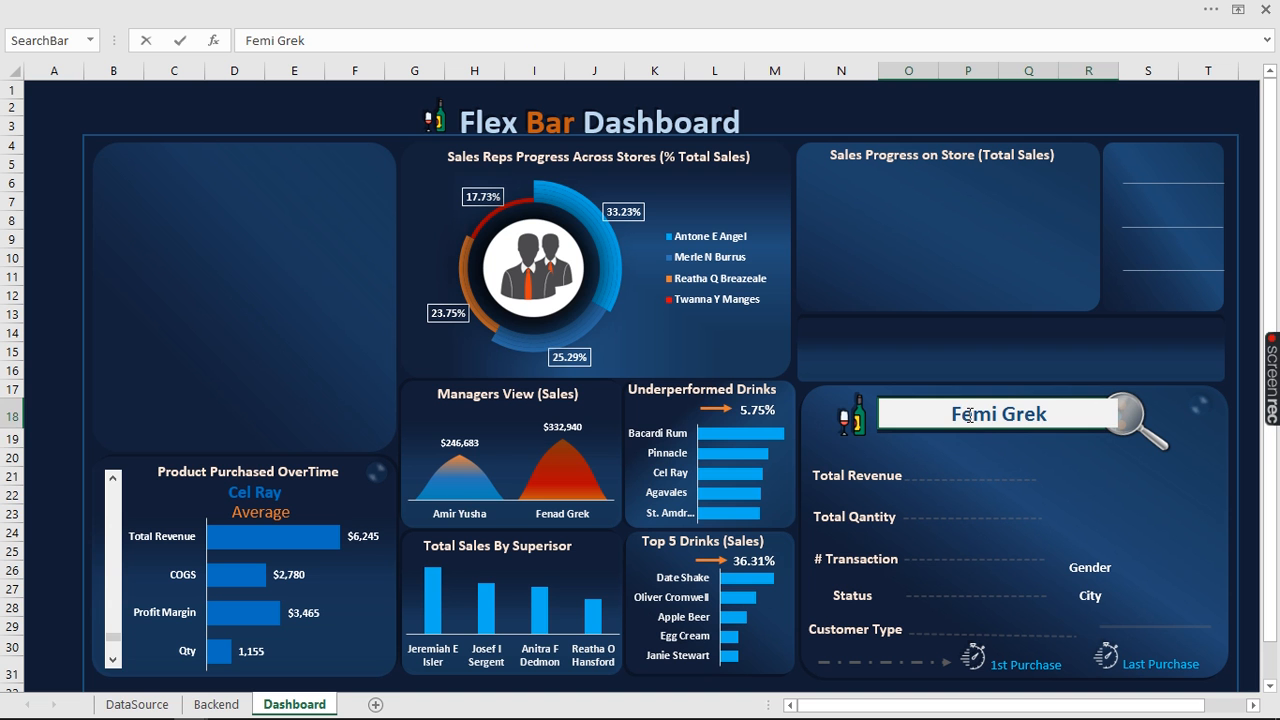
{"action": "key", "text": "Return"}
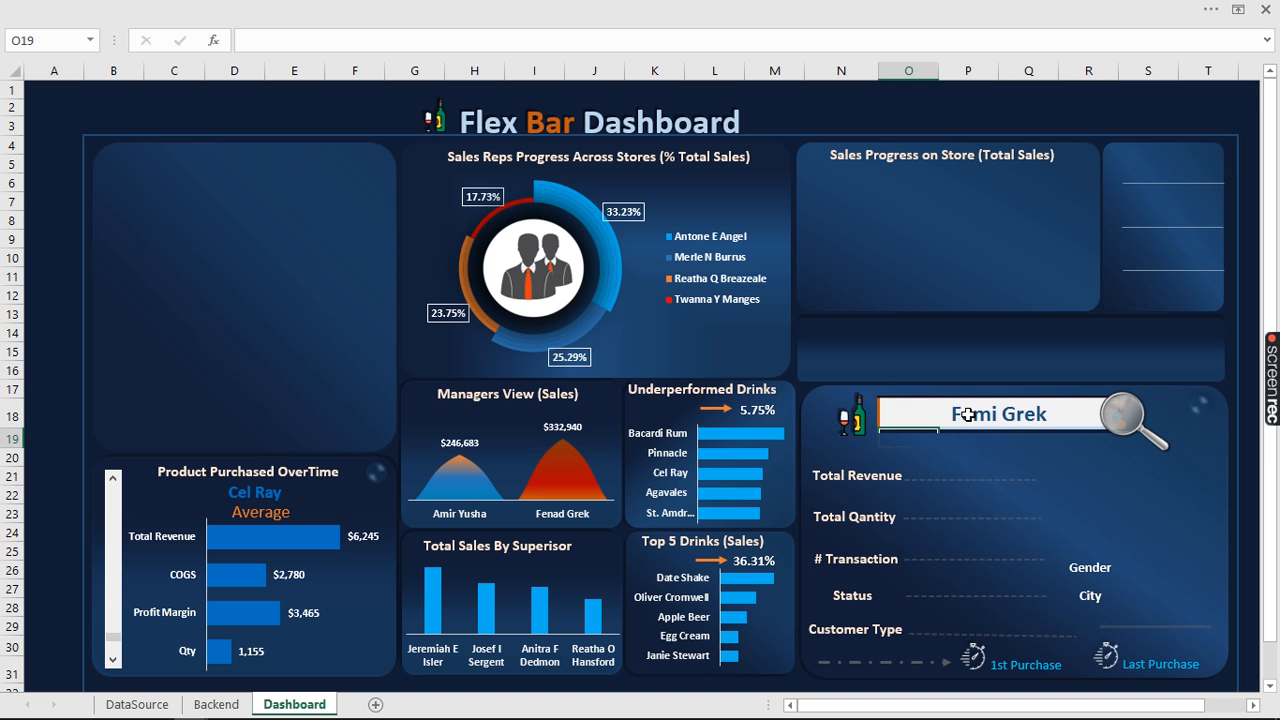
Begin an IF formula in CO20 on the Backend sheet that tests whether the gender in CJ6 equals CO17
{"action": "left_click", "coordinate": [217, 704]}
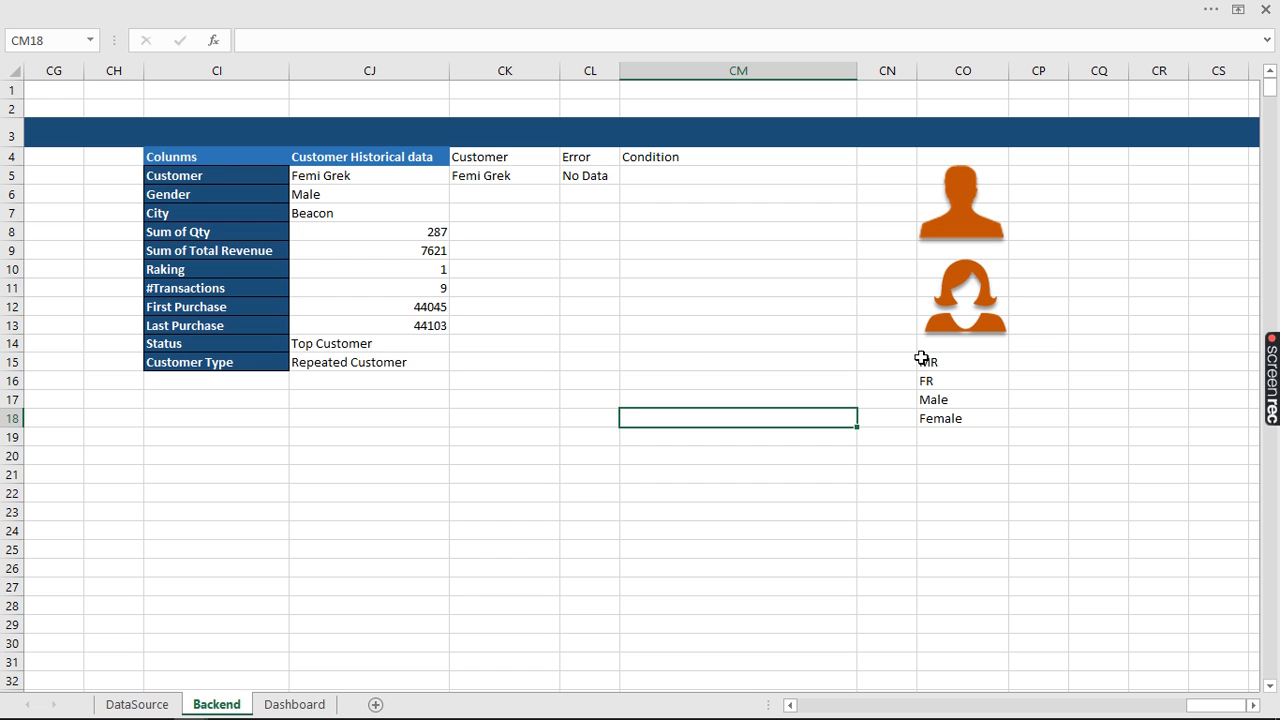
{"action": "left_click", "coordinate": [693, 376]}
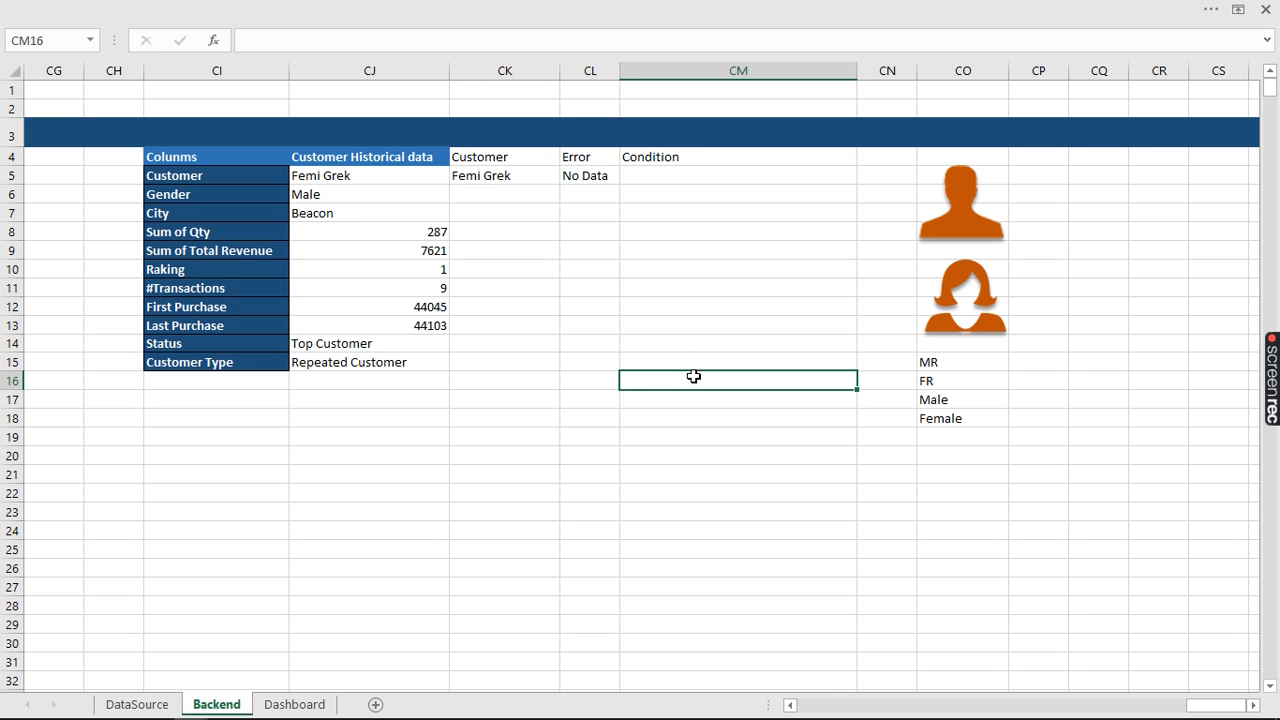
{"action": "left_click", "coordinate": [958, 456]}
{"action": "type", "text": "=if"}
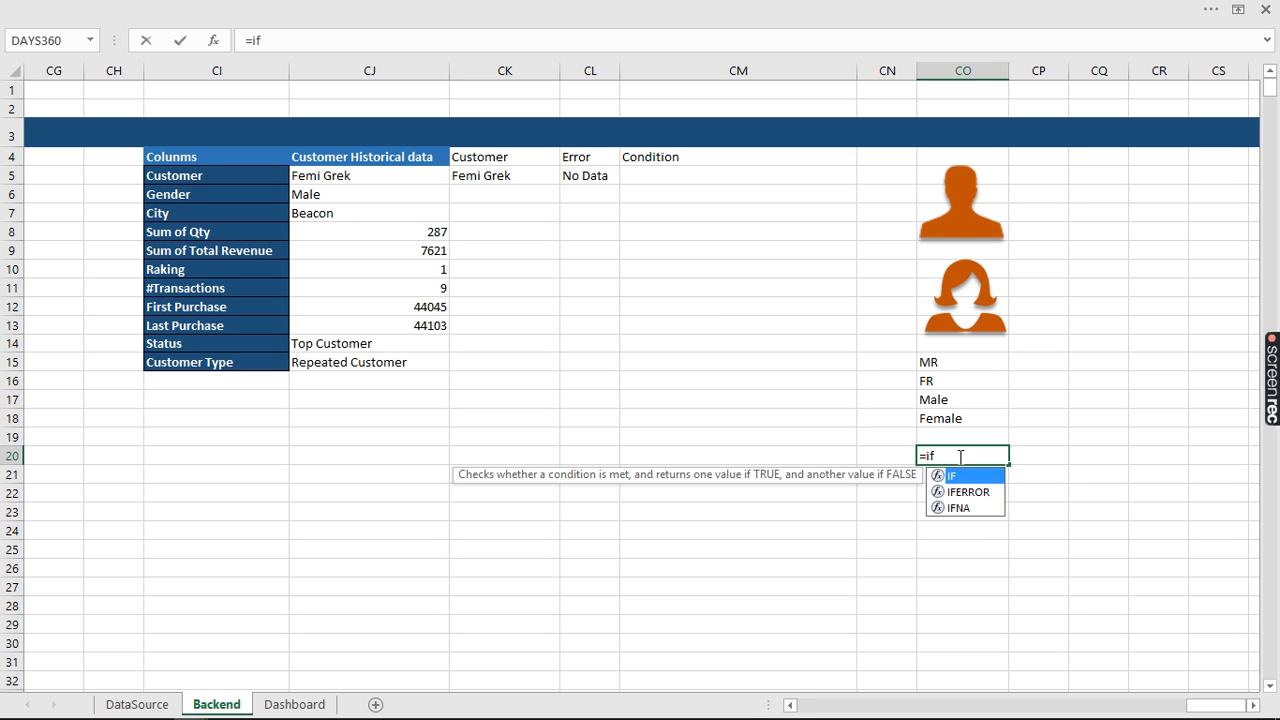
{"action": "key", "text": "Tab"}
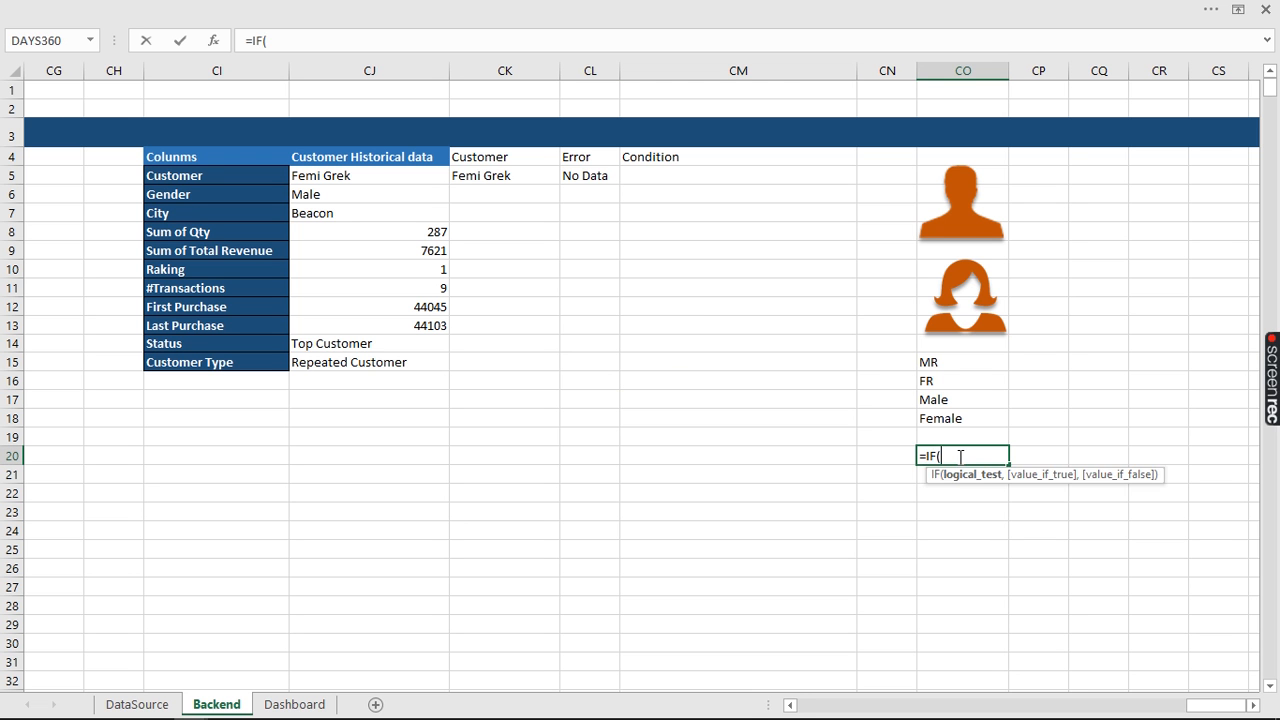
{"action": "left_click", "coordinate": [316, 195]}
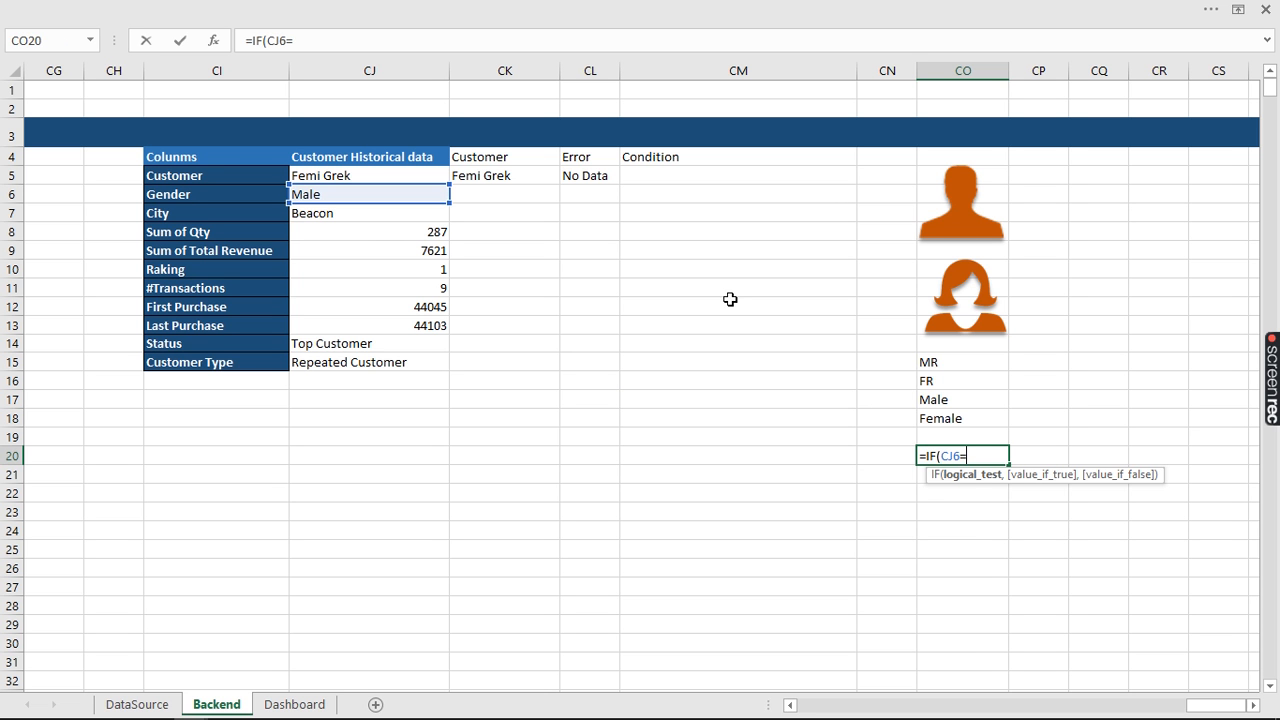
{"action": "type", "text": "="}
{"action": "left_click", "coordinate": [944, 401]}
{"action": "type", "text": ","}
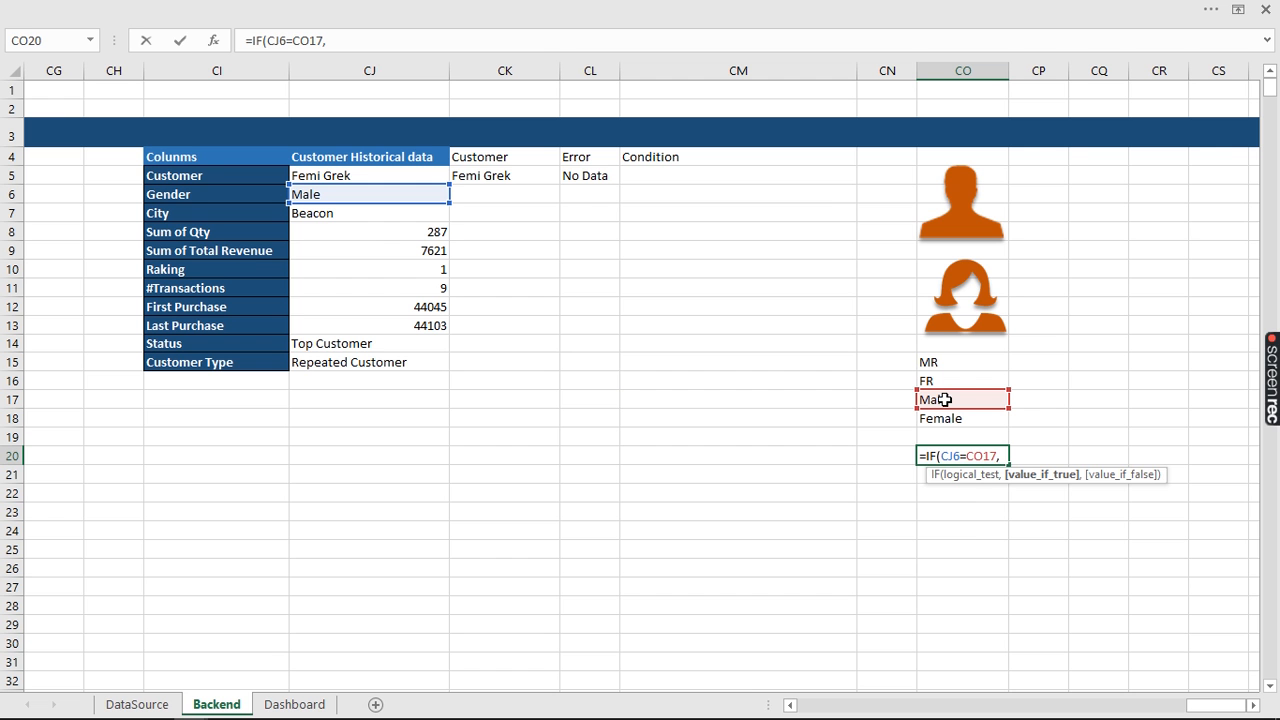
Complete the CO20 formula so it returns "MR" when the test is true and "FR" otherwise
{"action": "type", "text": "\"MR"}
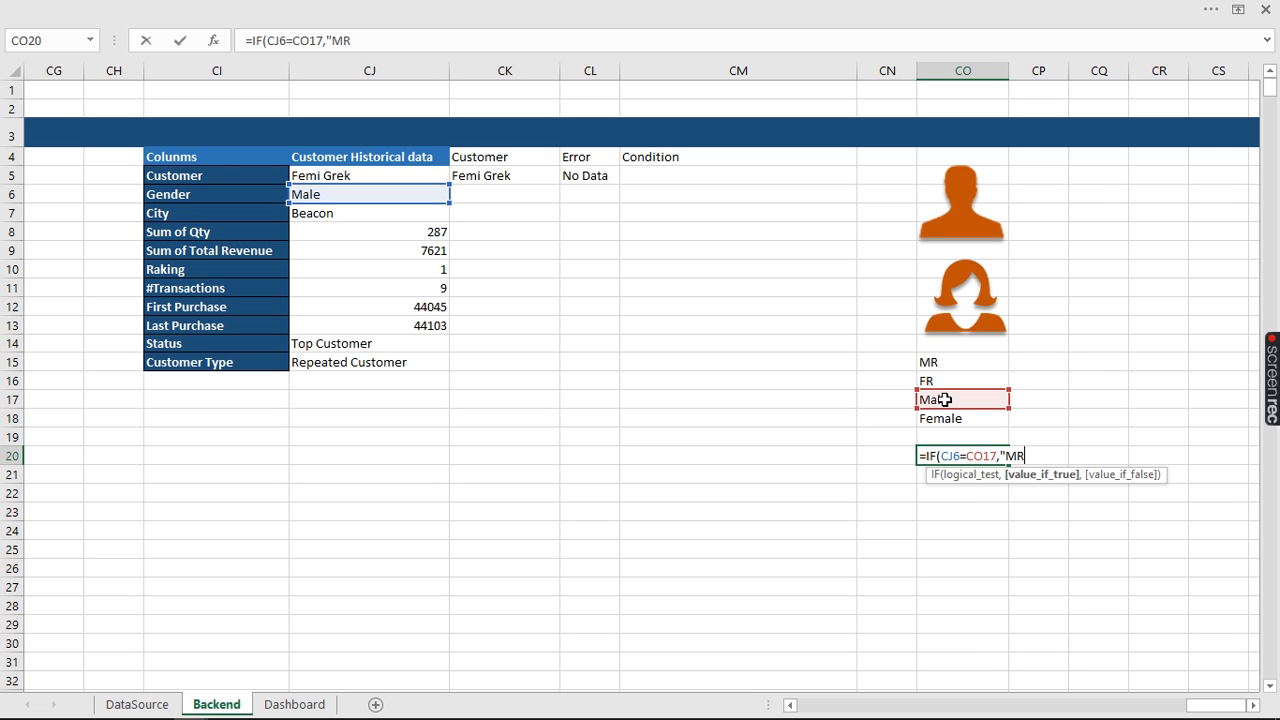
{"action": "type", "text": "\","}
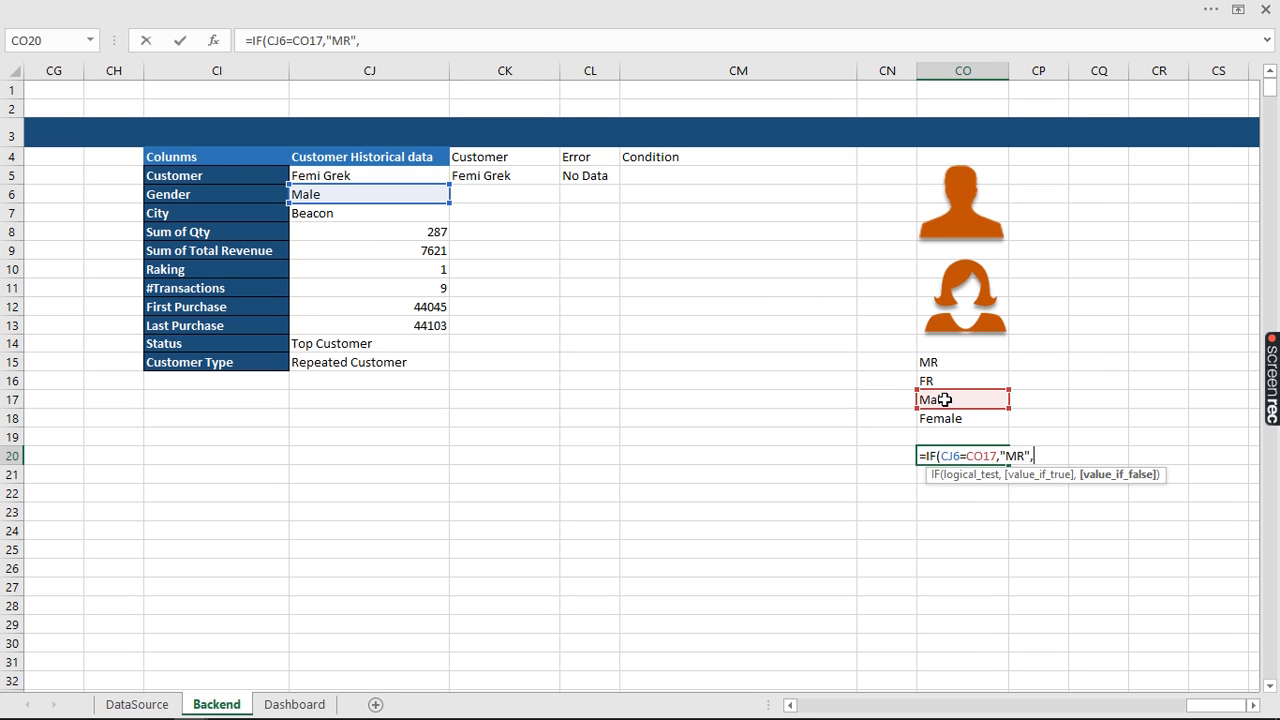
{"action": "type", "text": "F"}
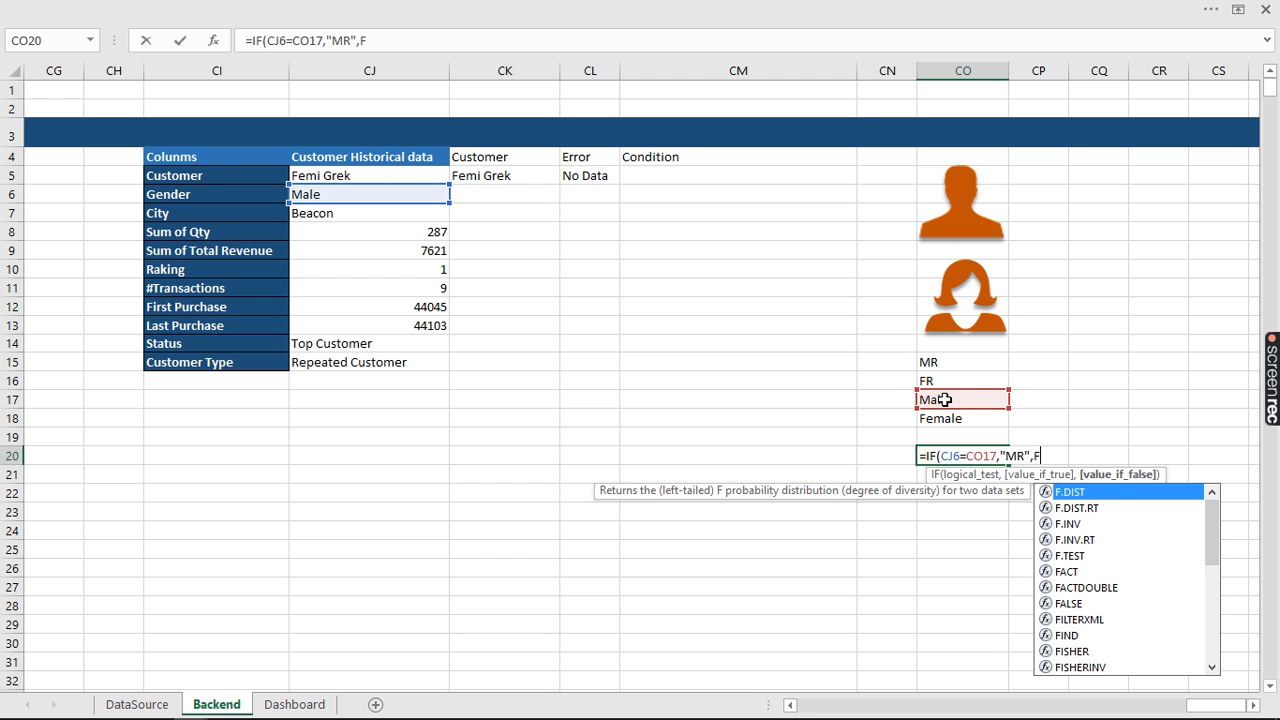
{"action": "type", "text": "R"}
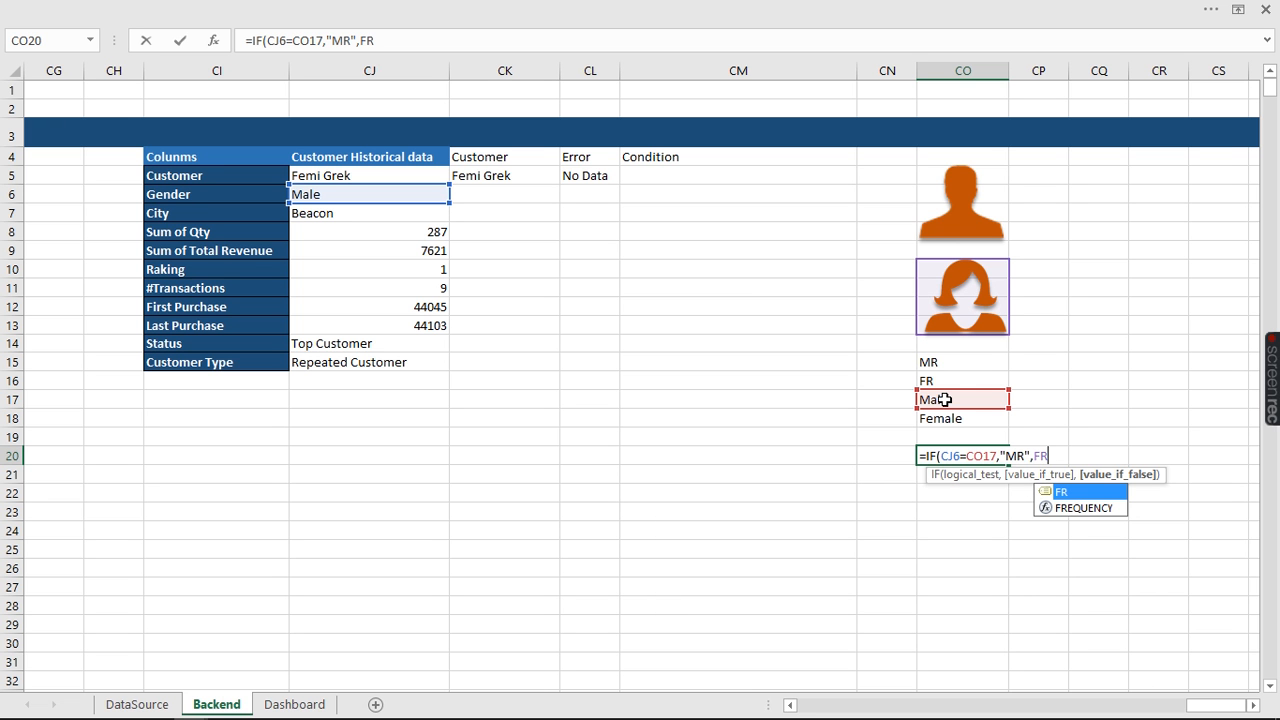
{"action": "key", "text": "BackSpace"}
{"action": "key", "text": "BackSpace"}
{"action": "type", "text": "\""}
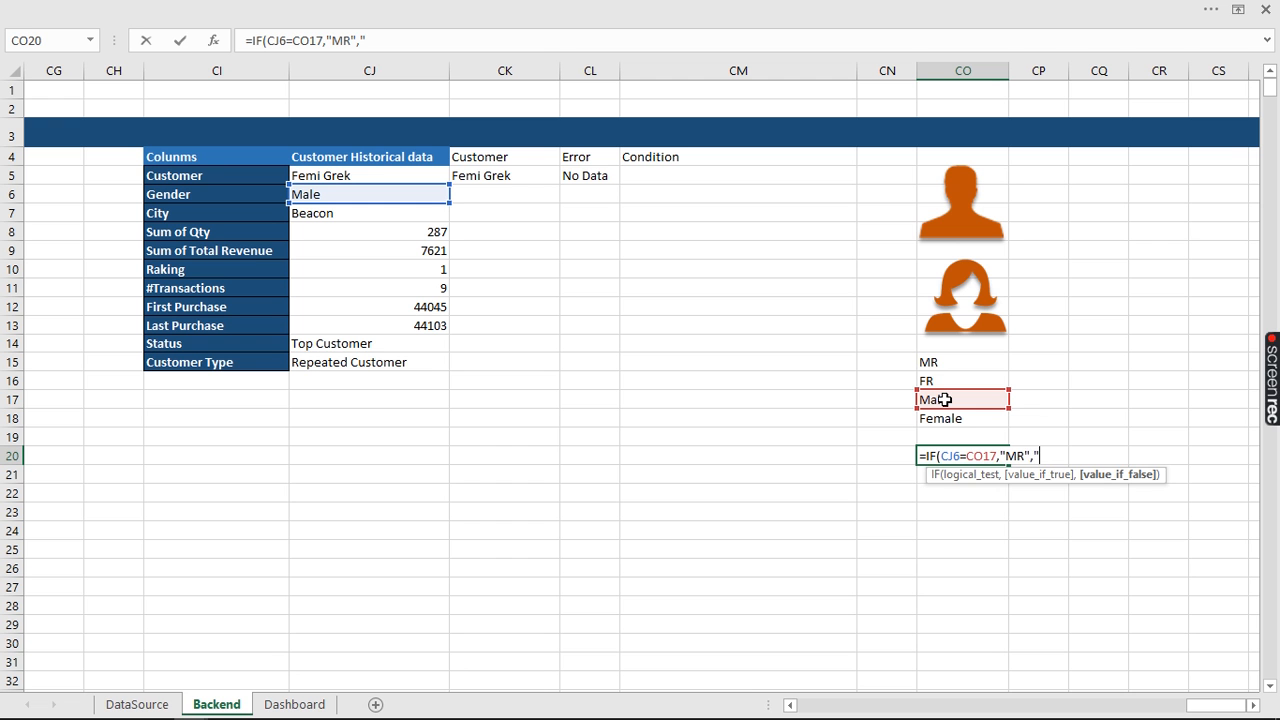
{"action": "type", "text": "FR\")"}
{"action": "key", "text": "Return"}
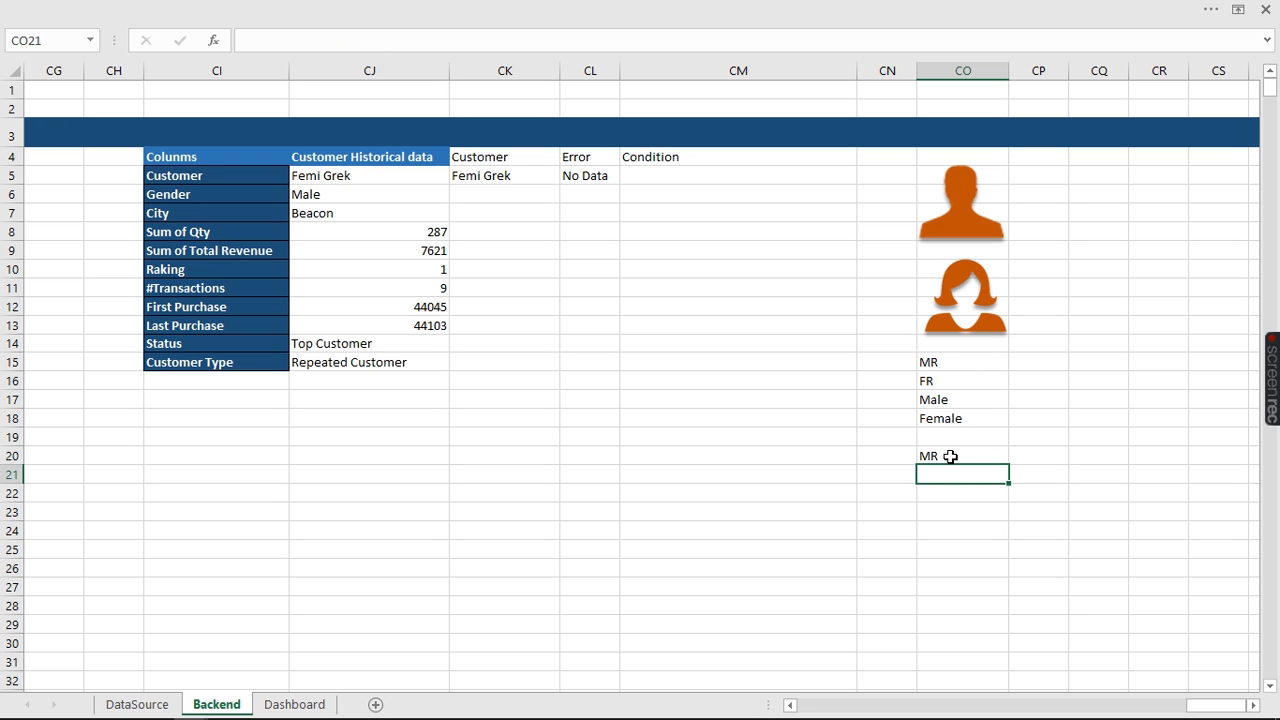
{"action": "left_click", "coordinate": [950, 457]}
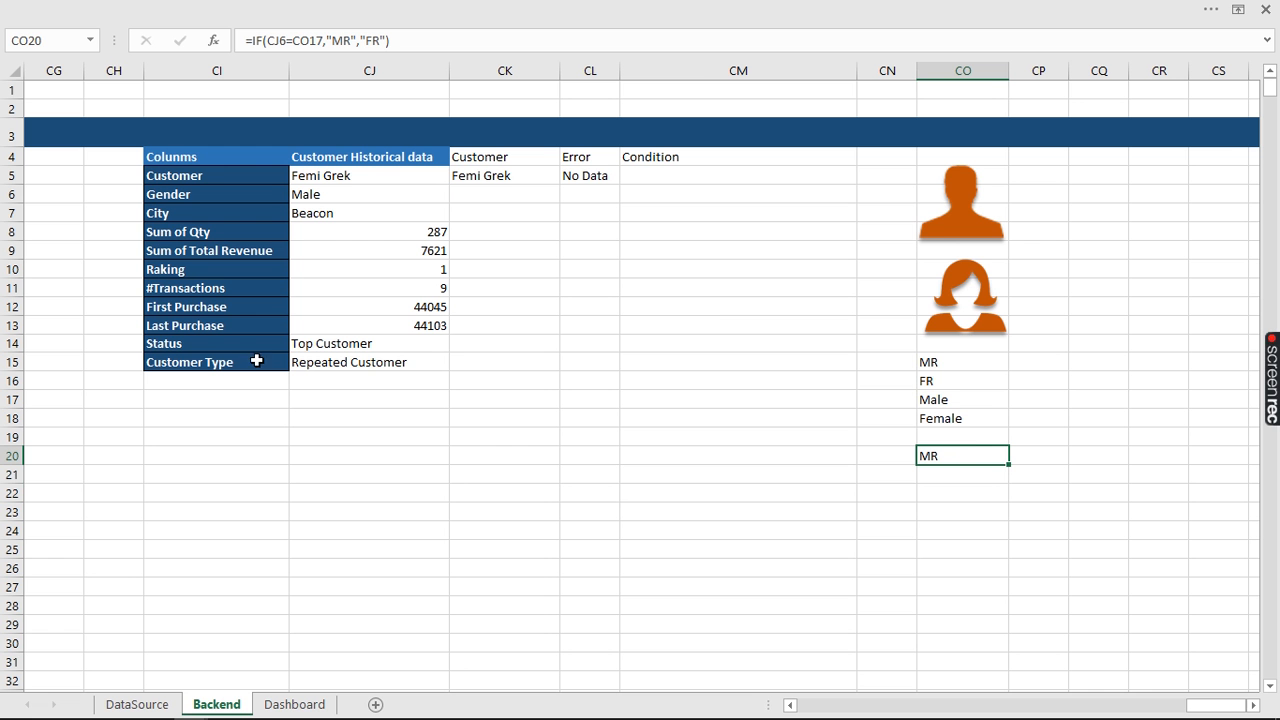
Copy the female customer's name from cell C3 of the DataSource sheet
{"action": "left_click", "coordinate": [138, 705]}
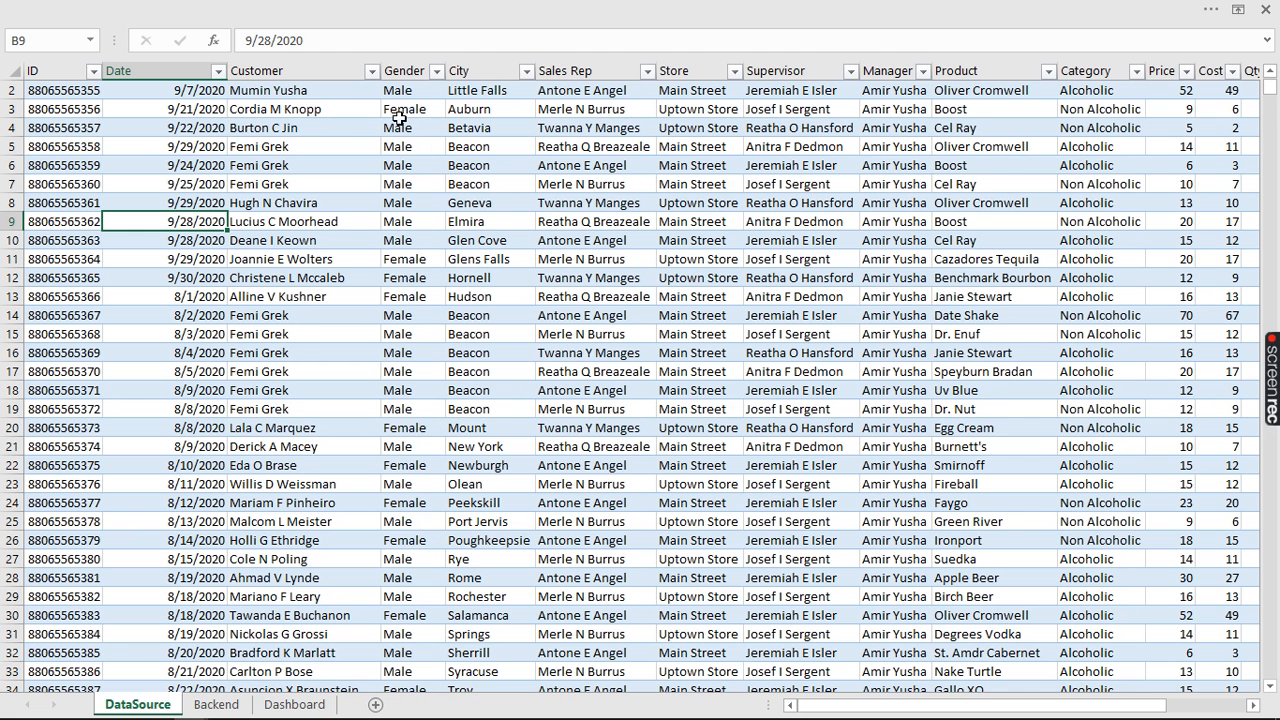
{"action": "left_click", "coordinate": [285, 108]}
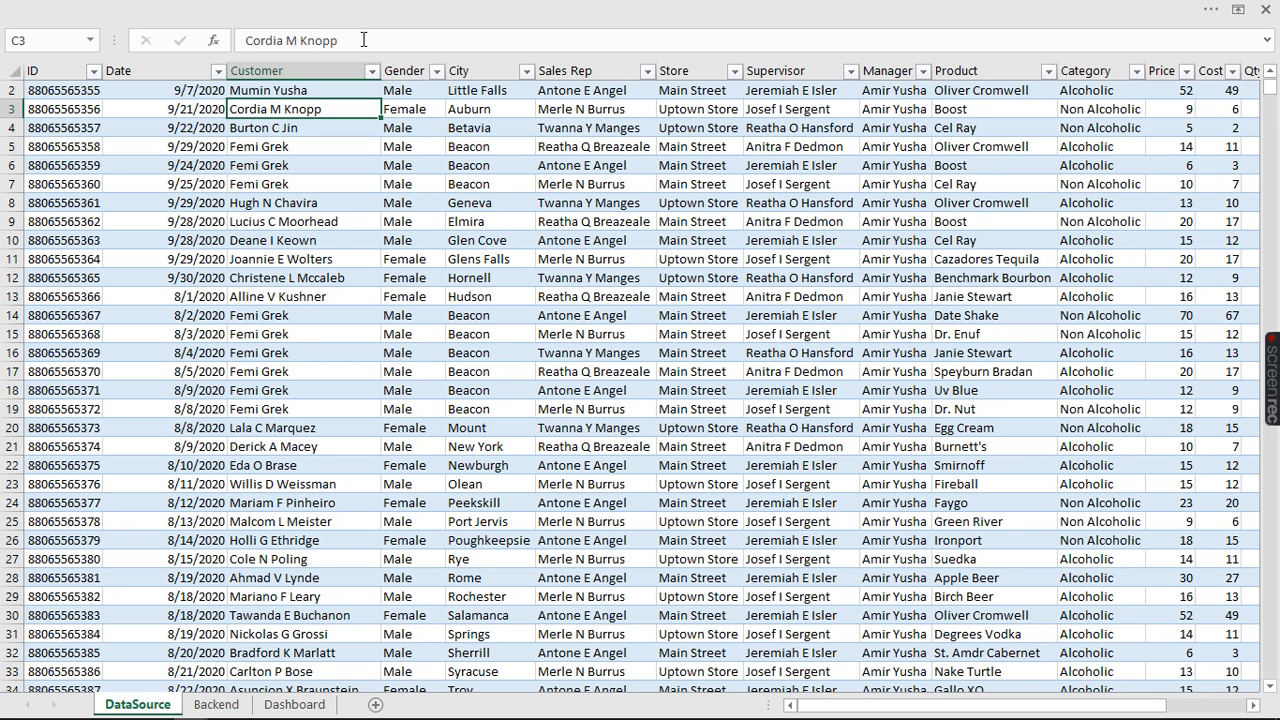
{"action": "left_click_drag", "start_coordinate": [338, 40], "coordinate": [245, 40]}
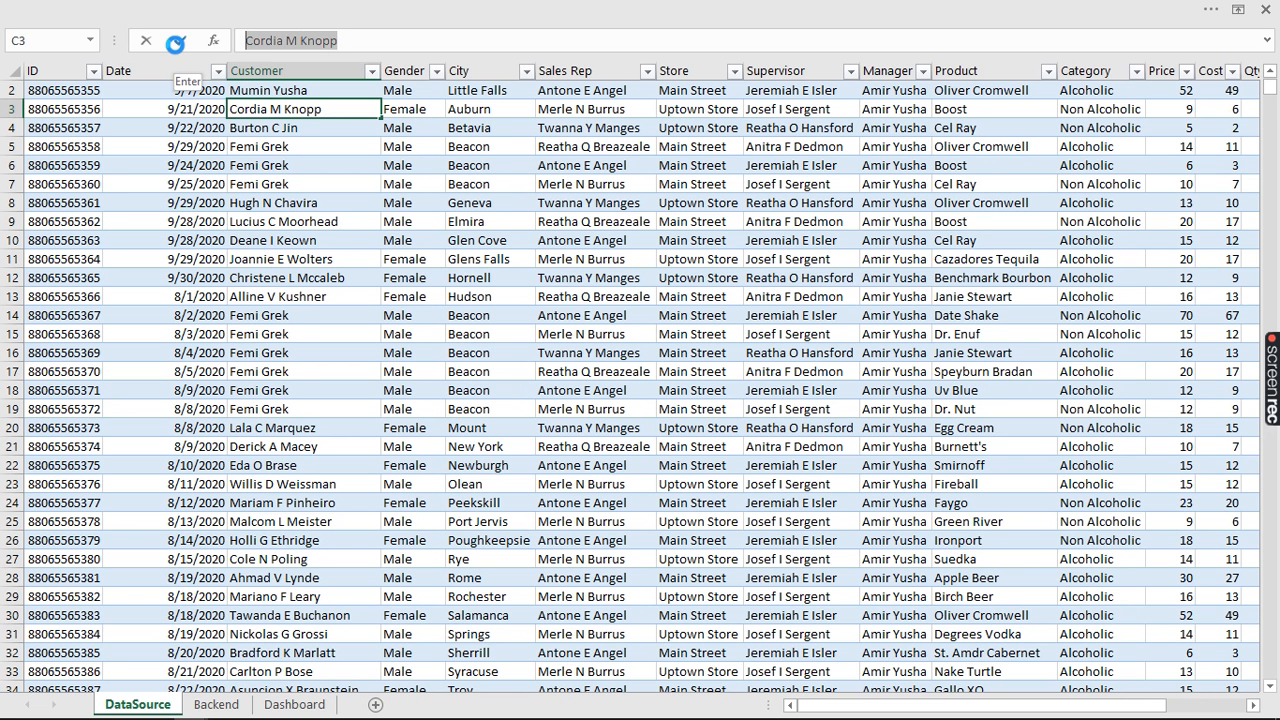
{"action": "left_click", "coordinate": [405, 184]}
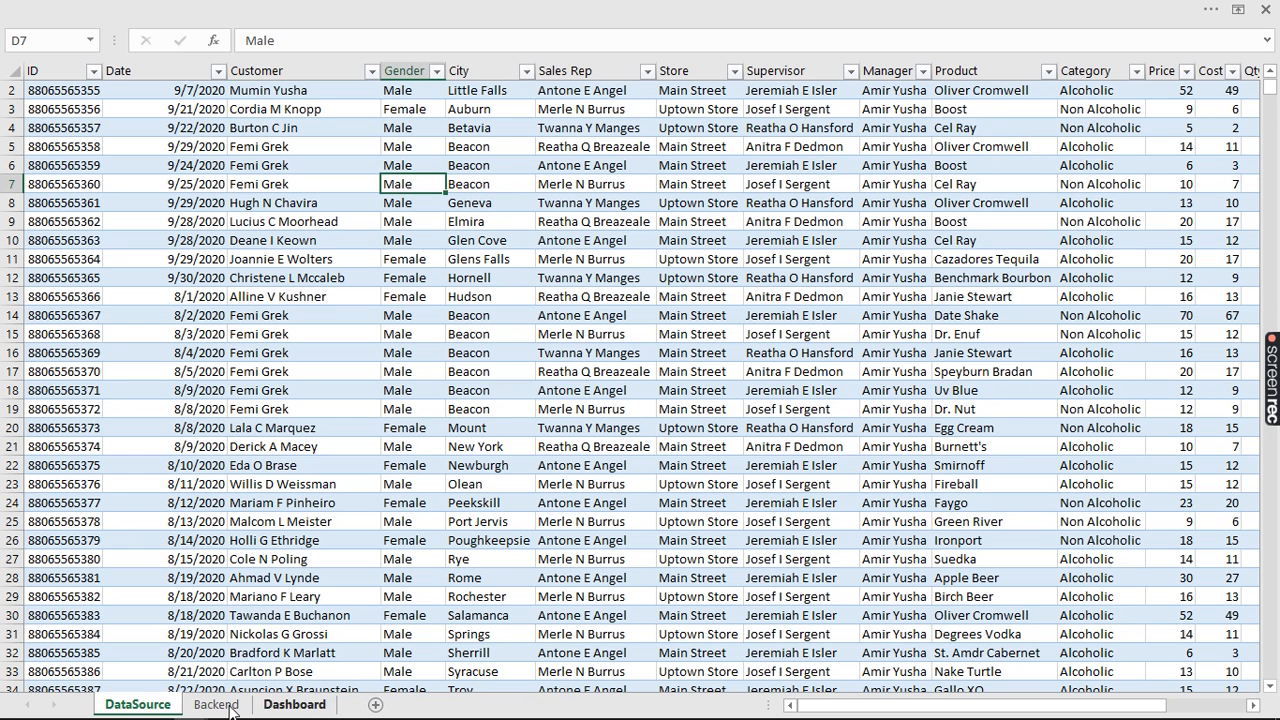
Replace the name in the Dashboard search bar with the copied one and check the lookup on the Backend sheet
{"action": "left_click", "coordinate": [290, 704]}
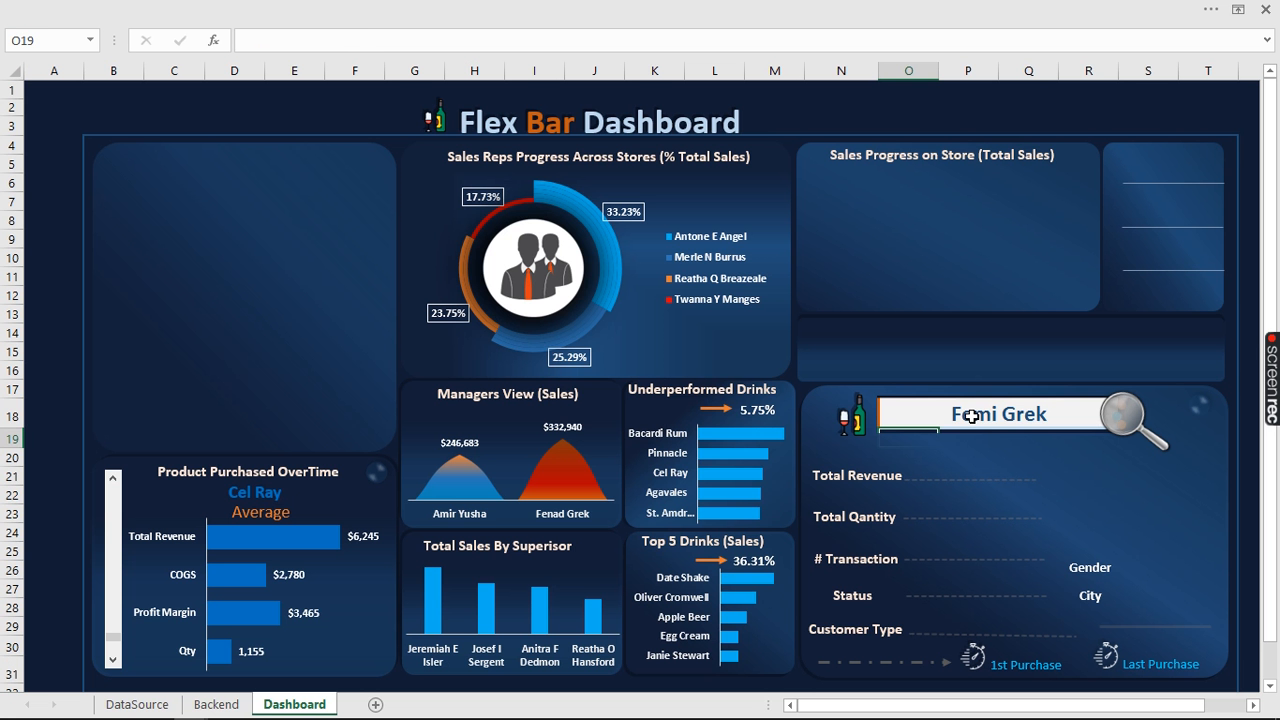
{"action": "left_click", "coordinate": [971, 416]}
{"action": "left_click_drag", "start_coordinate": [339, 40], "coordinate": [160, 38]}
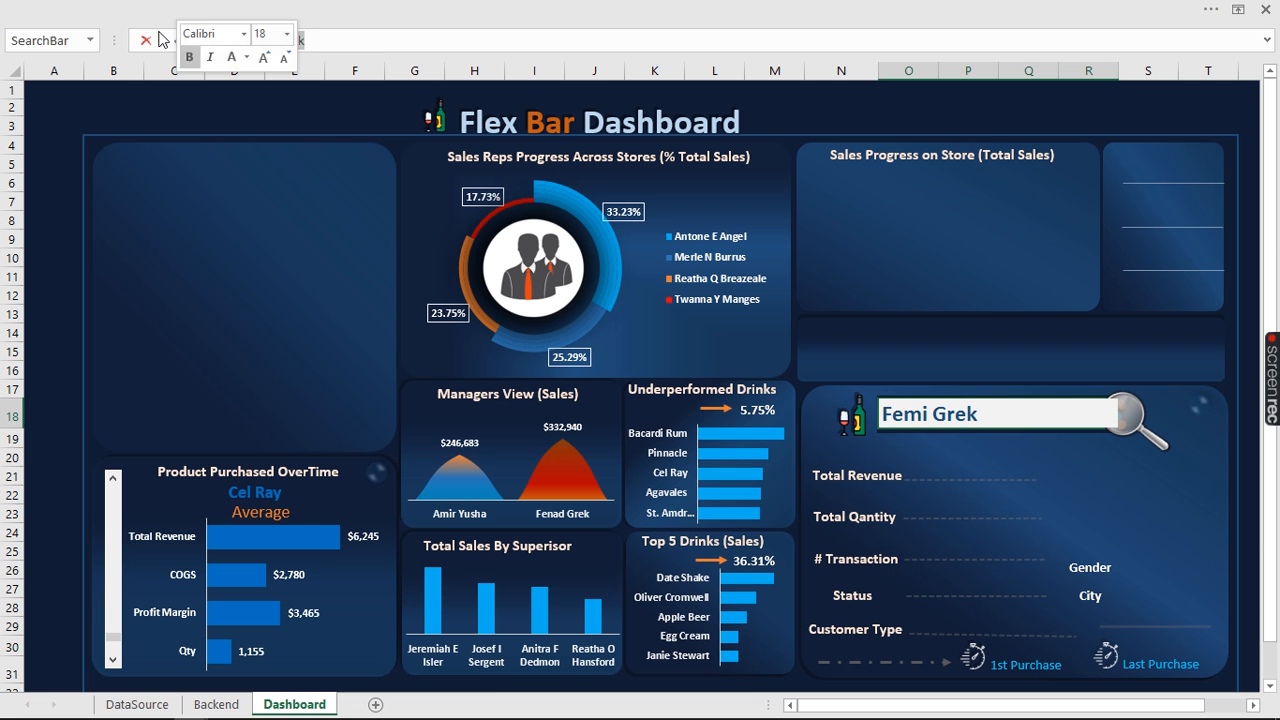
{"action": "key", "text": "ctrl+v"}
{"action": "left_click", "coordinate": [180, 40]}
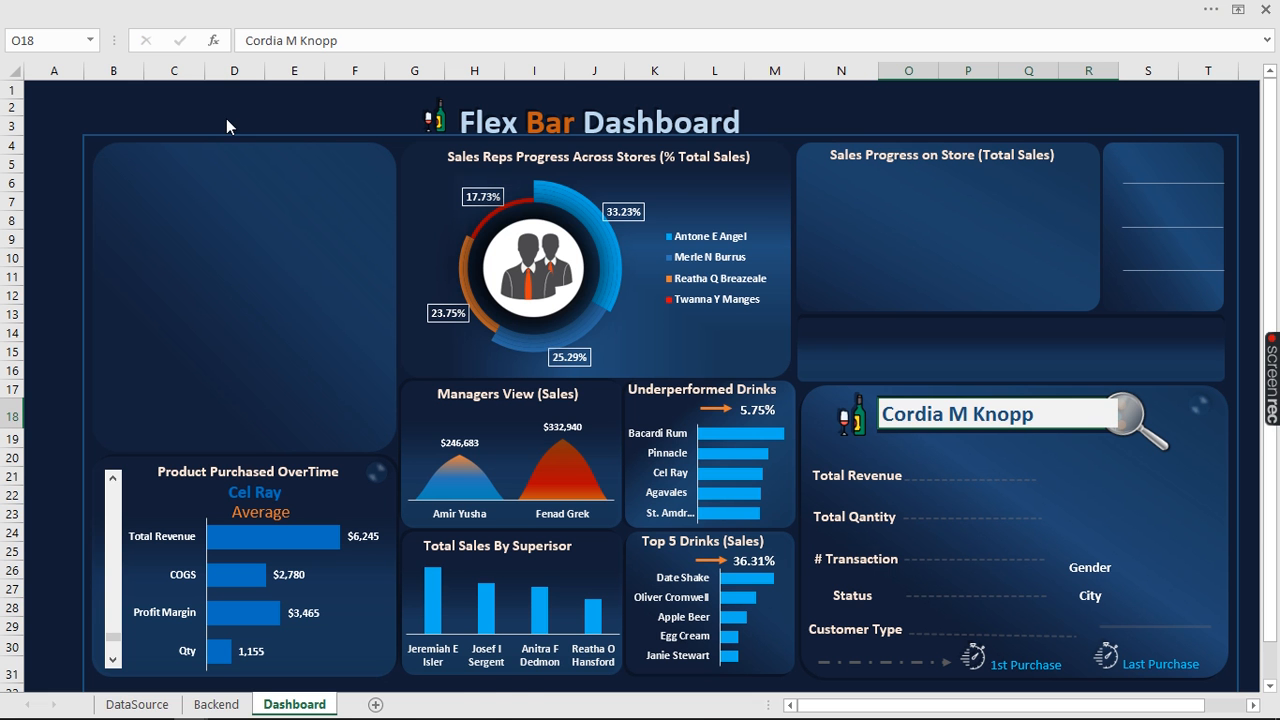
{"action": "key", "text": "Return"}
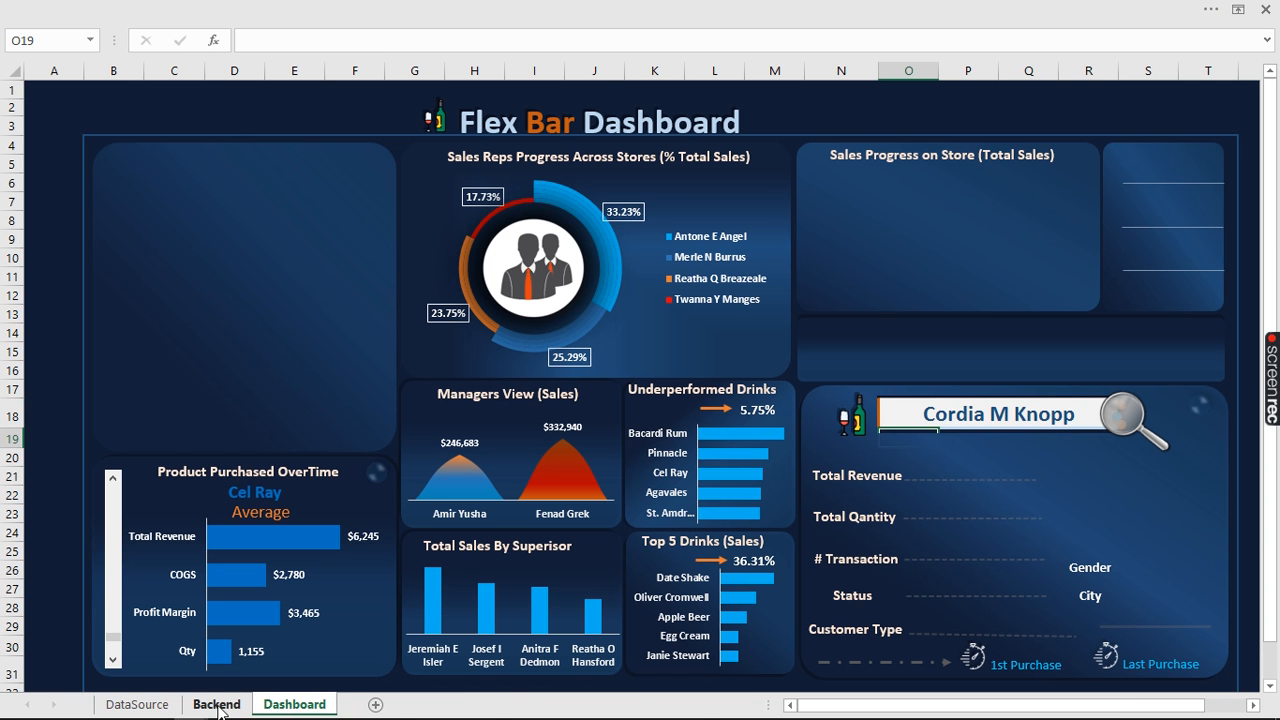
{"action": "left_click", "coordinate": [216, 704]}
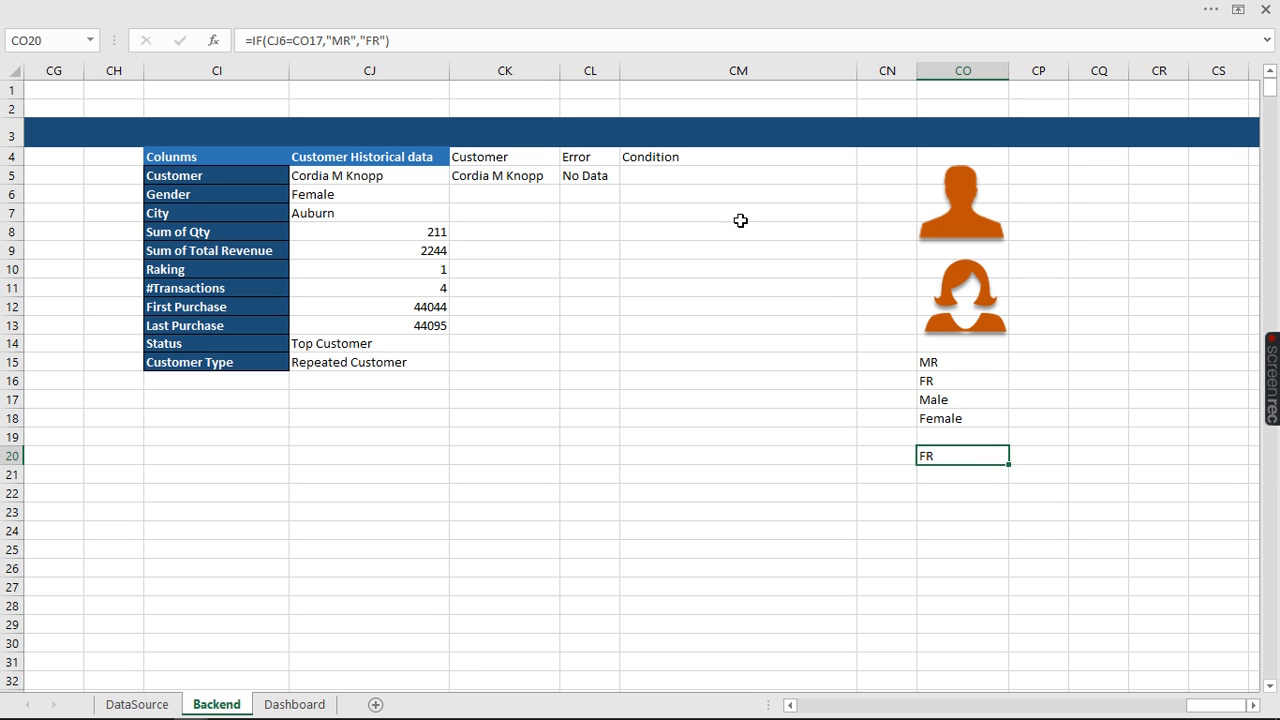
Fill the condition message cell CM5 on the Backend sheet with red
{"action": "left_click", "coordinate": [699, 173]}
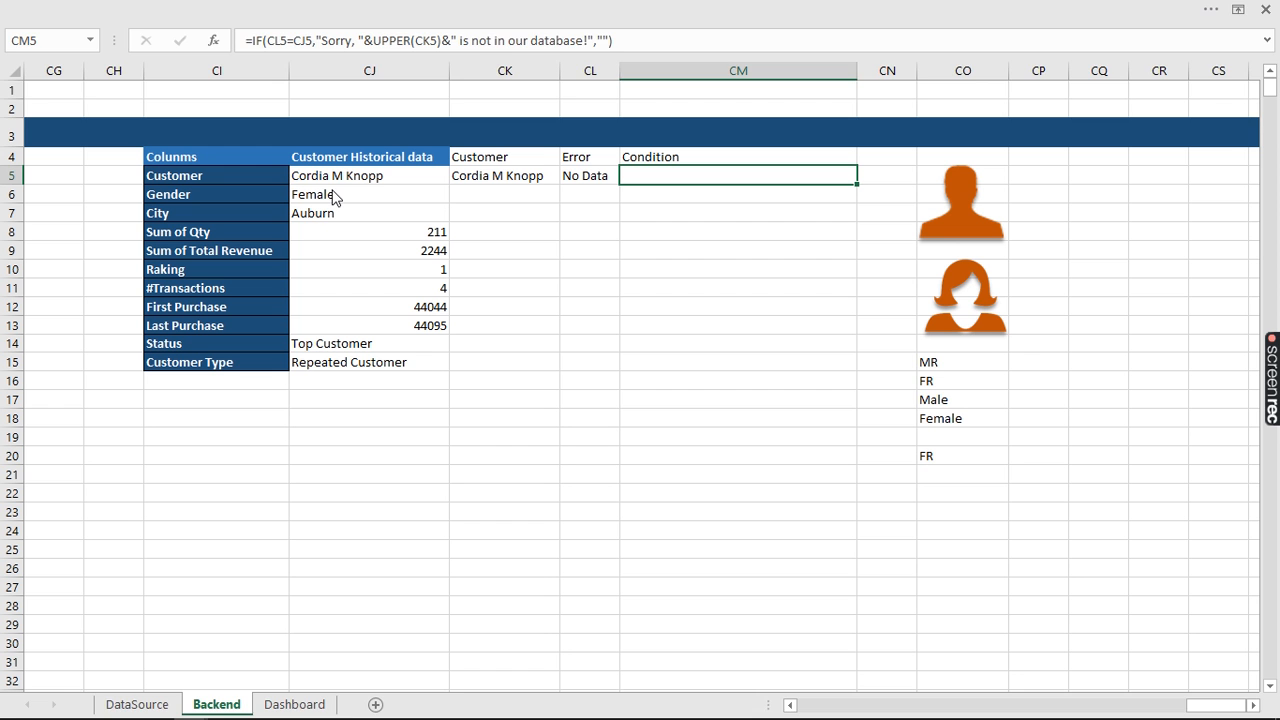
{"action": "left_click", "coordinate": [150, 9]}
{"action": "left_click", "coordinate": [103, 50]}
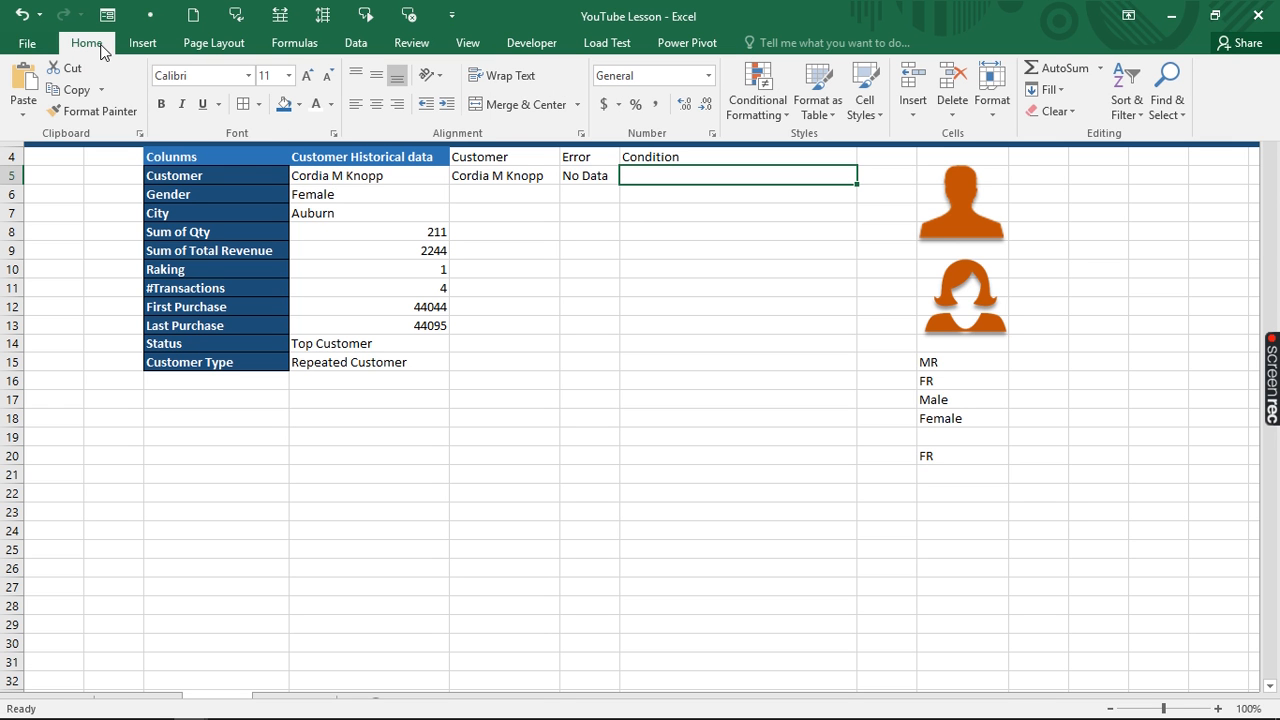
{"action": "left_click", "coordinate": [301, 108]}
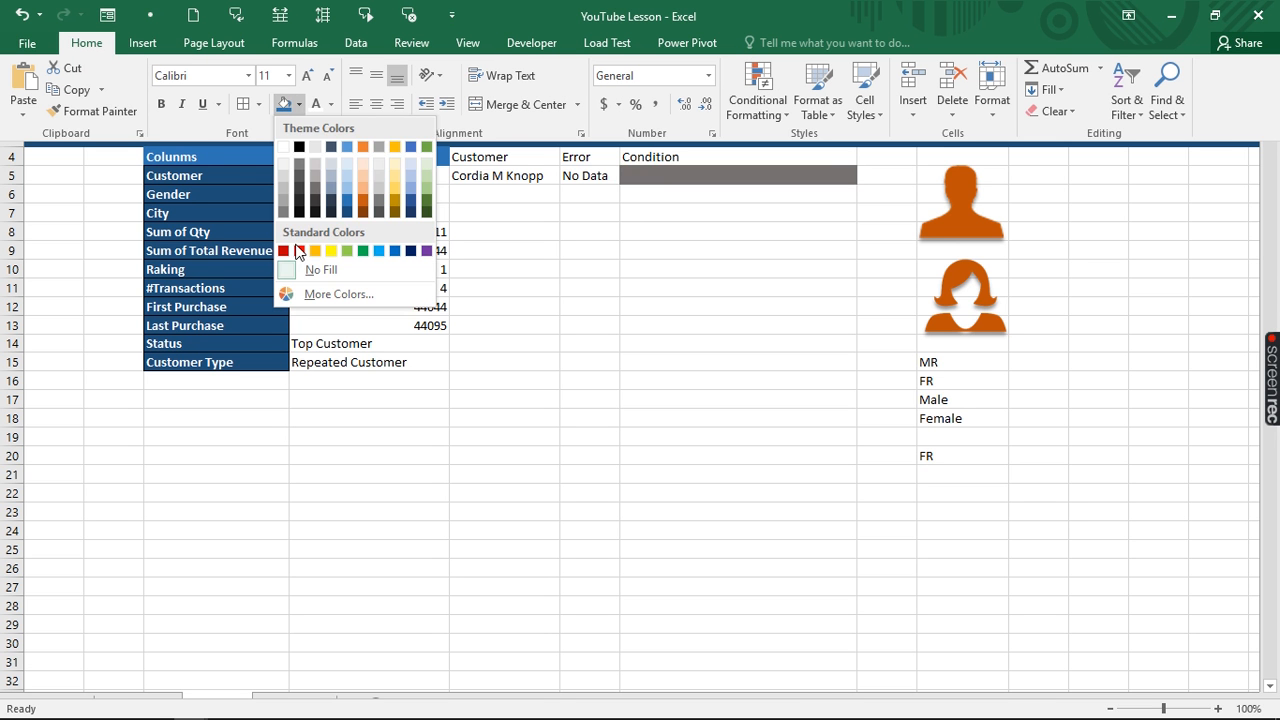
{"action": "left_click", "coordinate": [284, 250]}
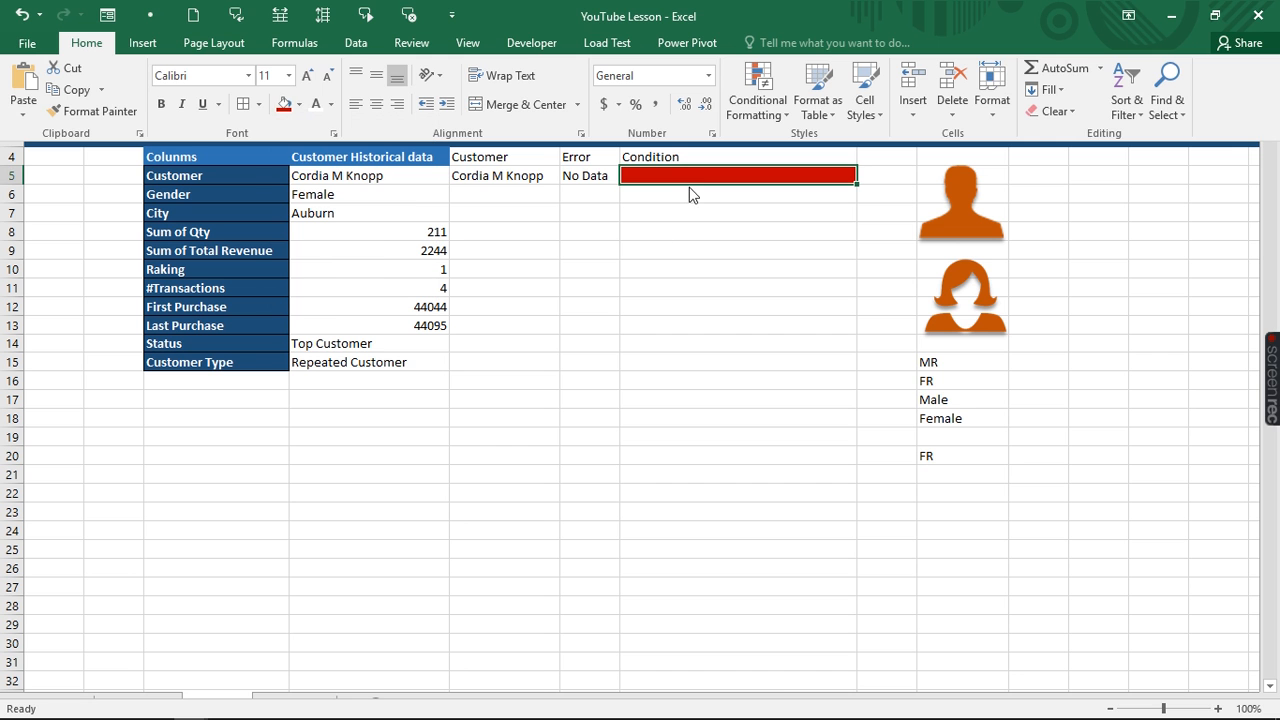
{"action": "key", "text": "ctrl+shift+F1"}
{"action": "left_click", "coordinate": [706, 212]}
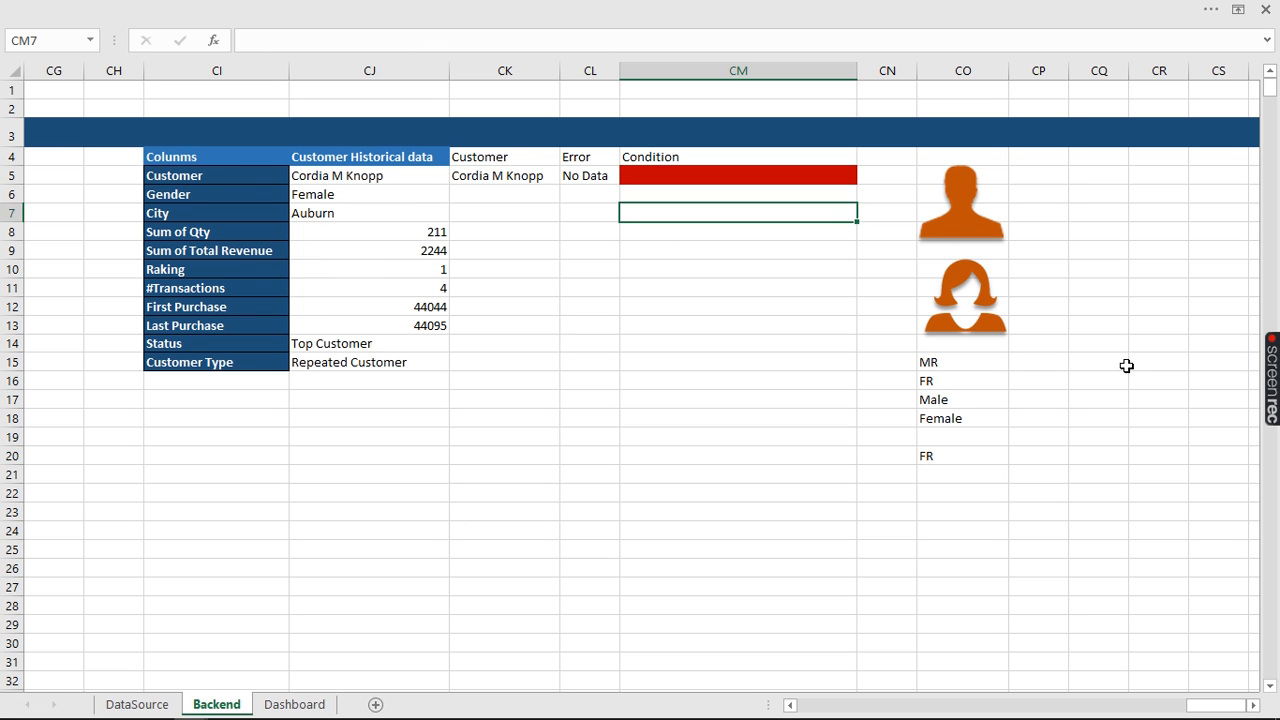
{"action": "left_click", "coordinate": [931, 457]}
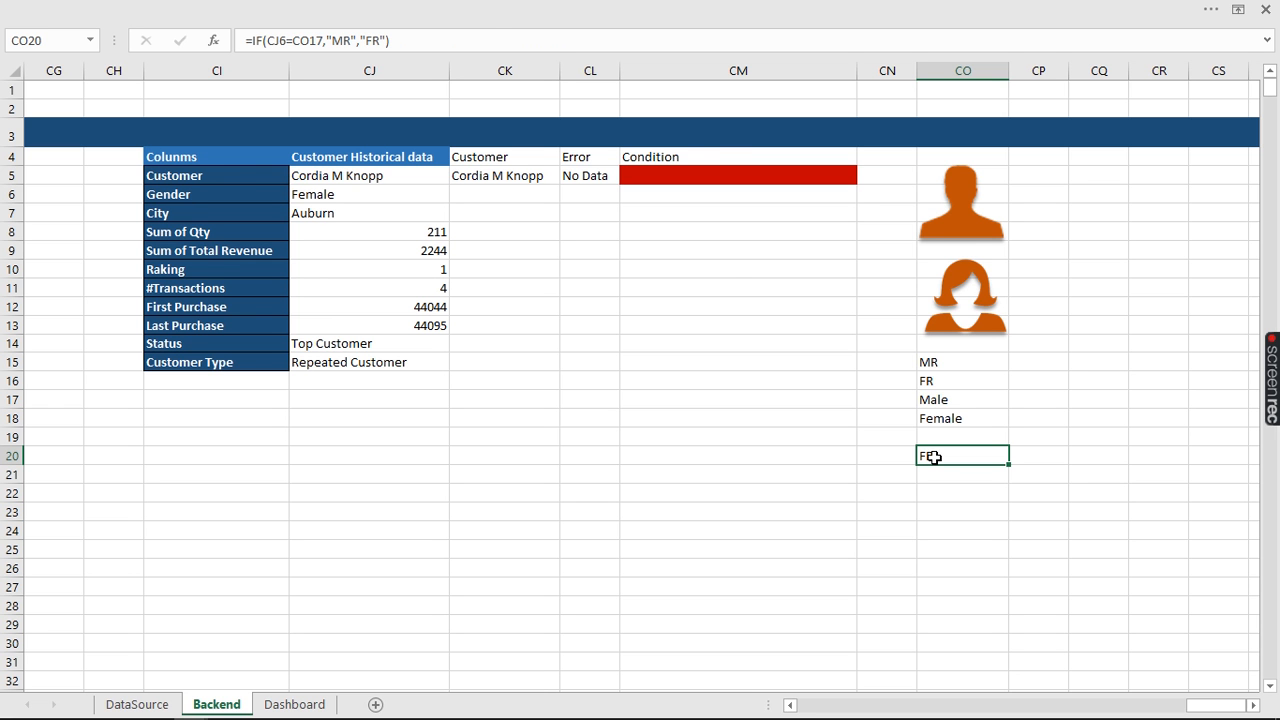
{"action": "left_click", "coordinate": [505, 8]}
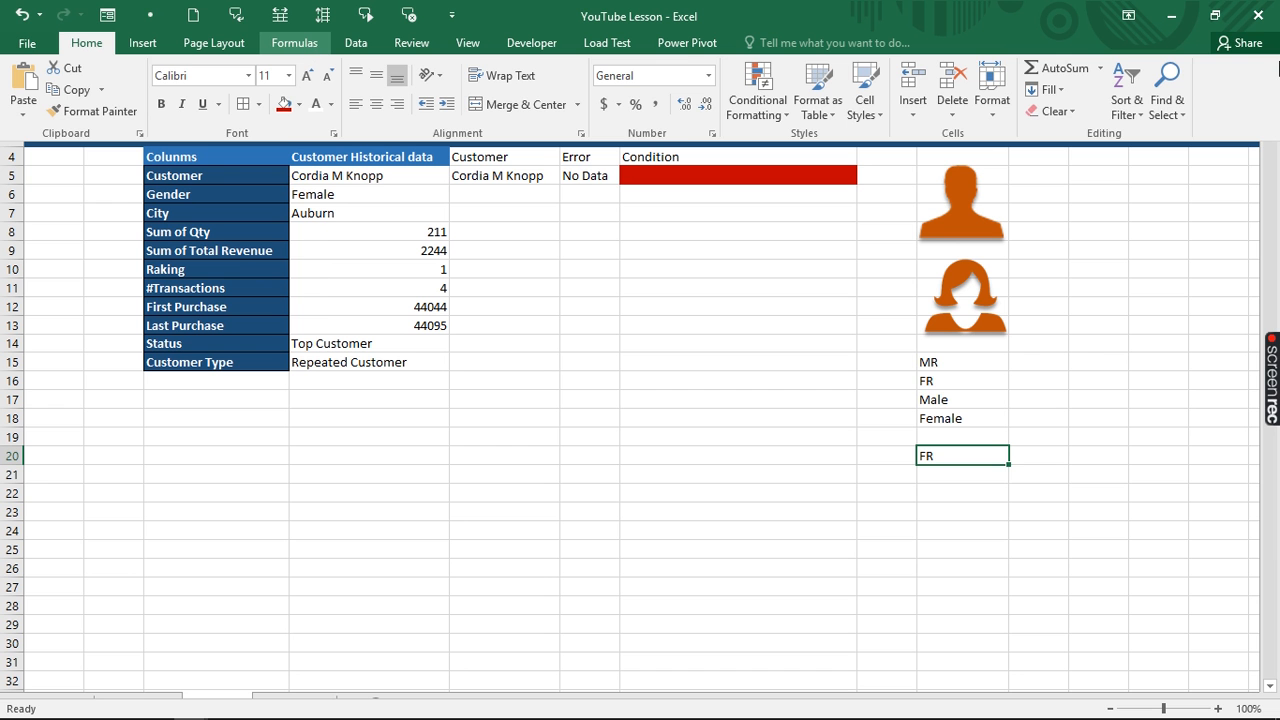
{"action": "left_click", "coordinate": [296, 44]}
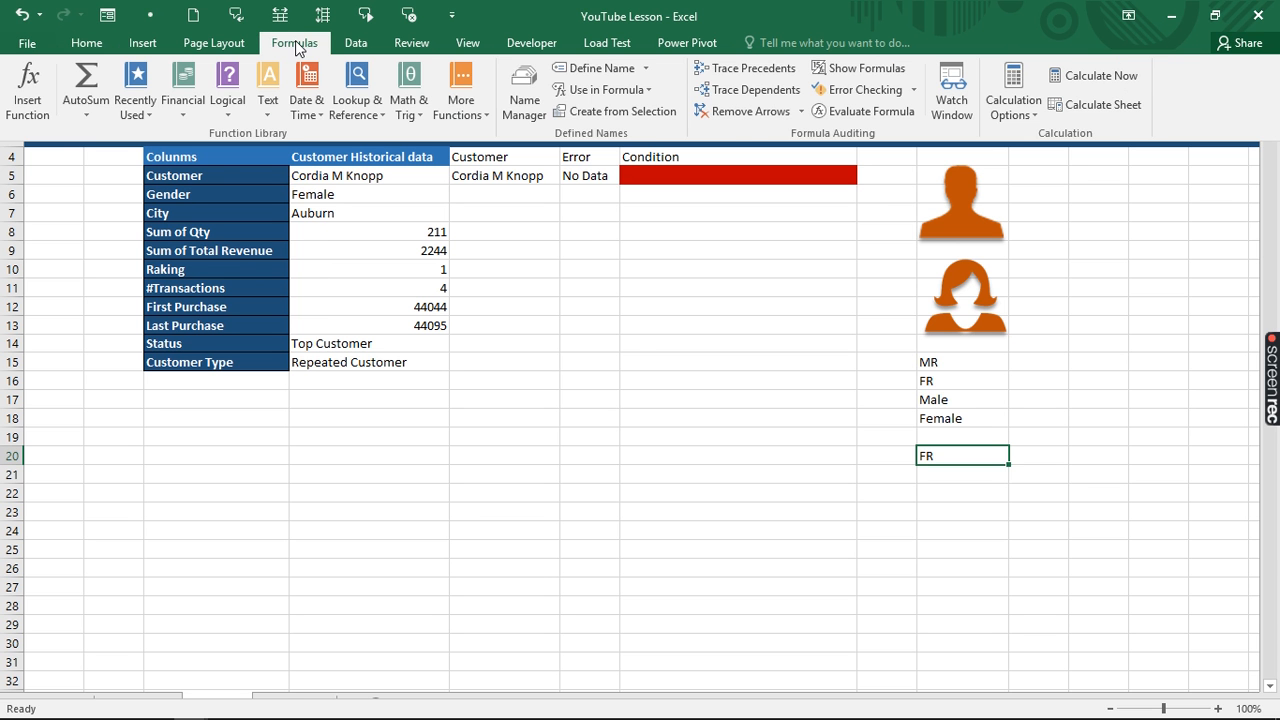
{"action": "left_click", "coordinate": [521, 107]}
{"action": "left_click", "coordinate": [360, 283]}
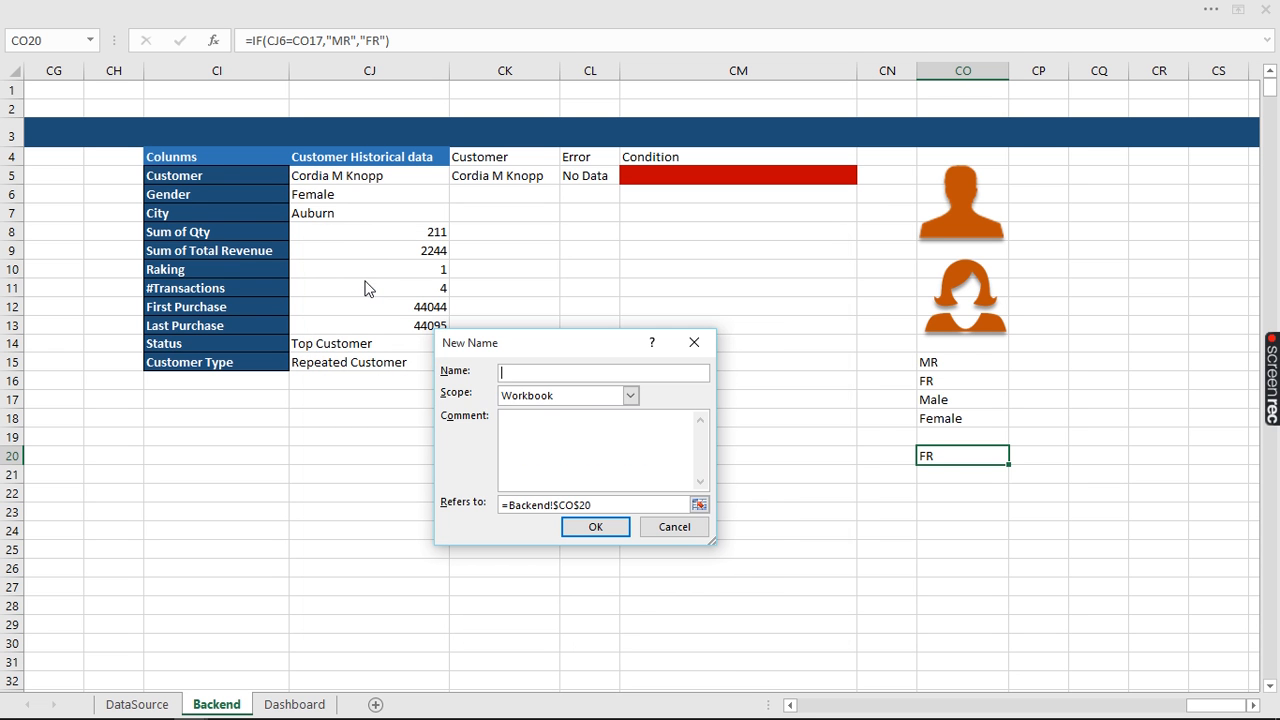
{"action": "left_click", "coordinate": [683, 528]}
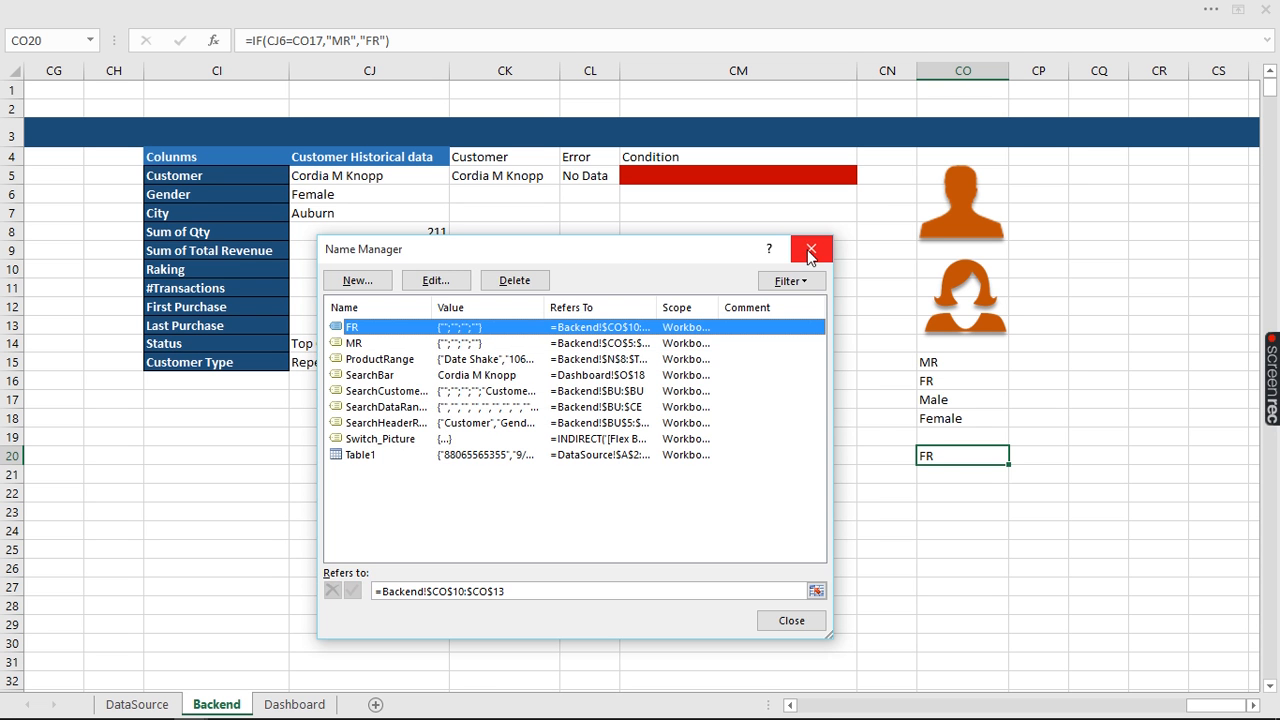
Define a workbook-level name Swiching that refers to =INDIRECT(Backend!$CO$20)
{"action": "left_click", "coordinate": [810, 251]}
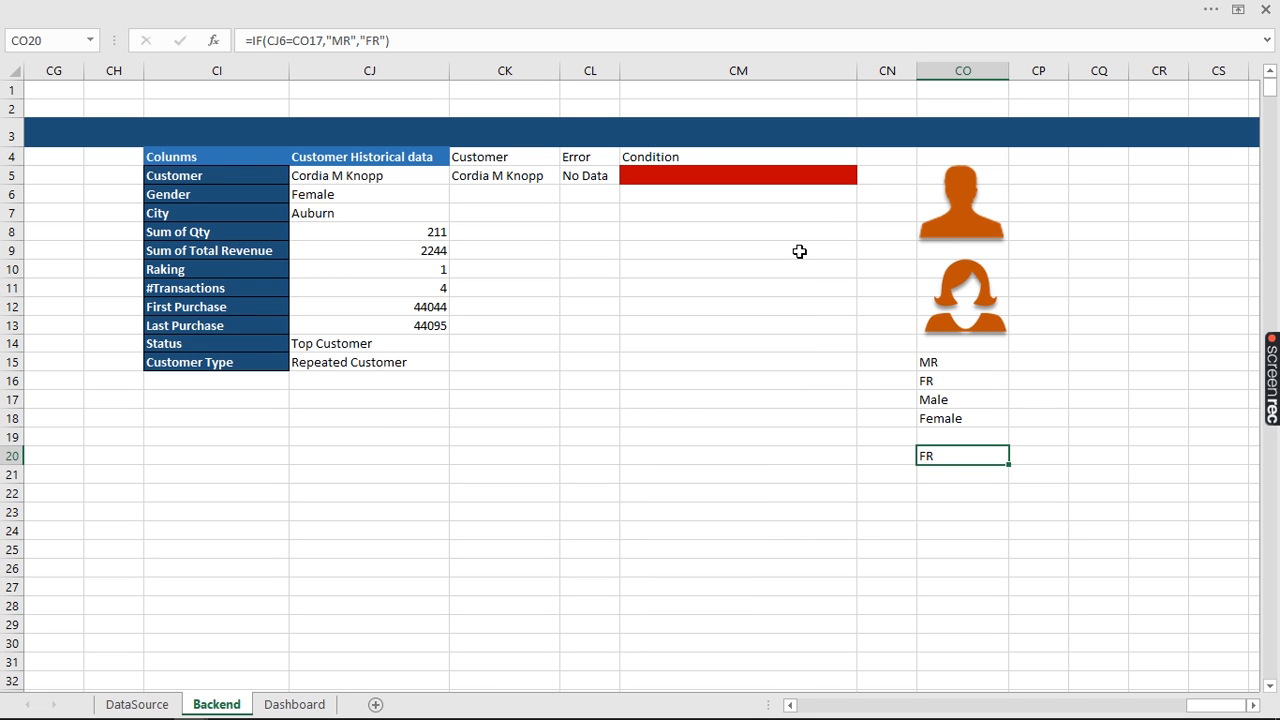
{"action": "key", "text": "alt"}
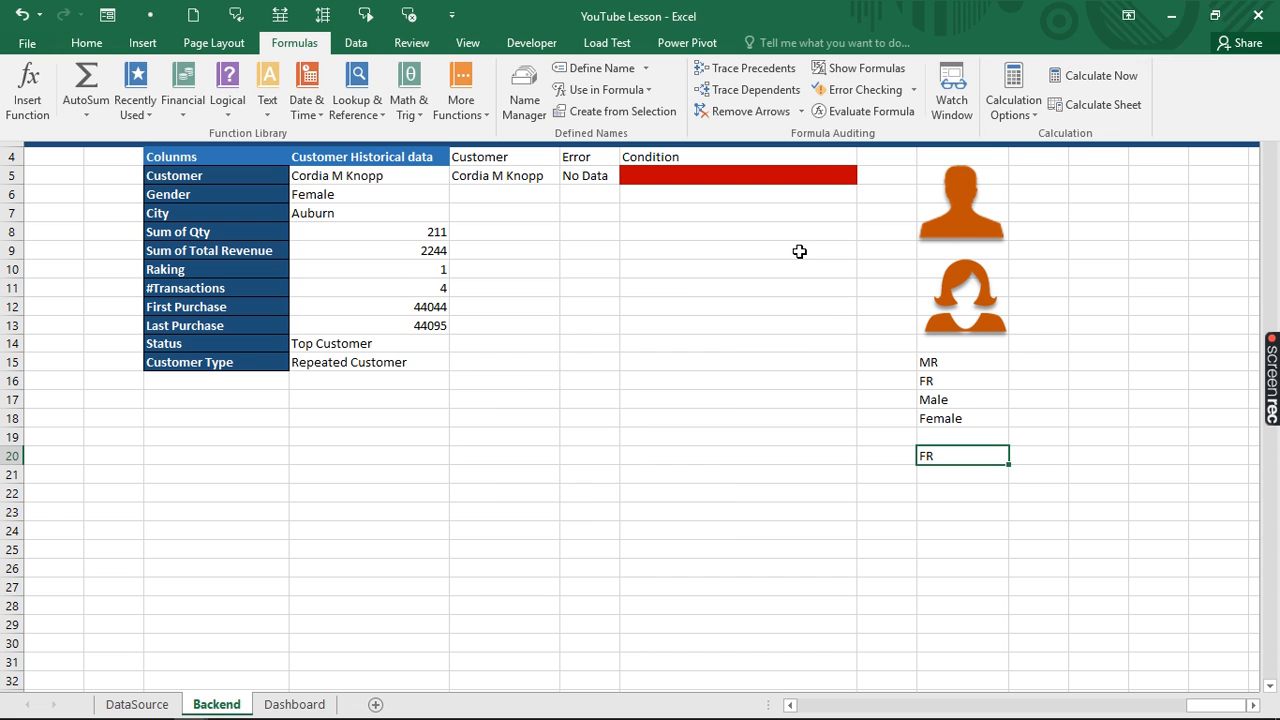
{"action": "key", "text": "m"}
{"action": "key", "text": "d"}
{"action": "left_click_drag", "start_coordinate": [523, 347], "coordinate": [621, 188]}
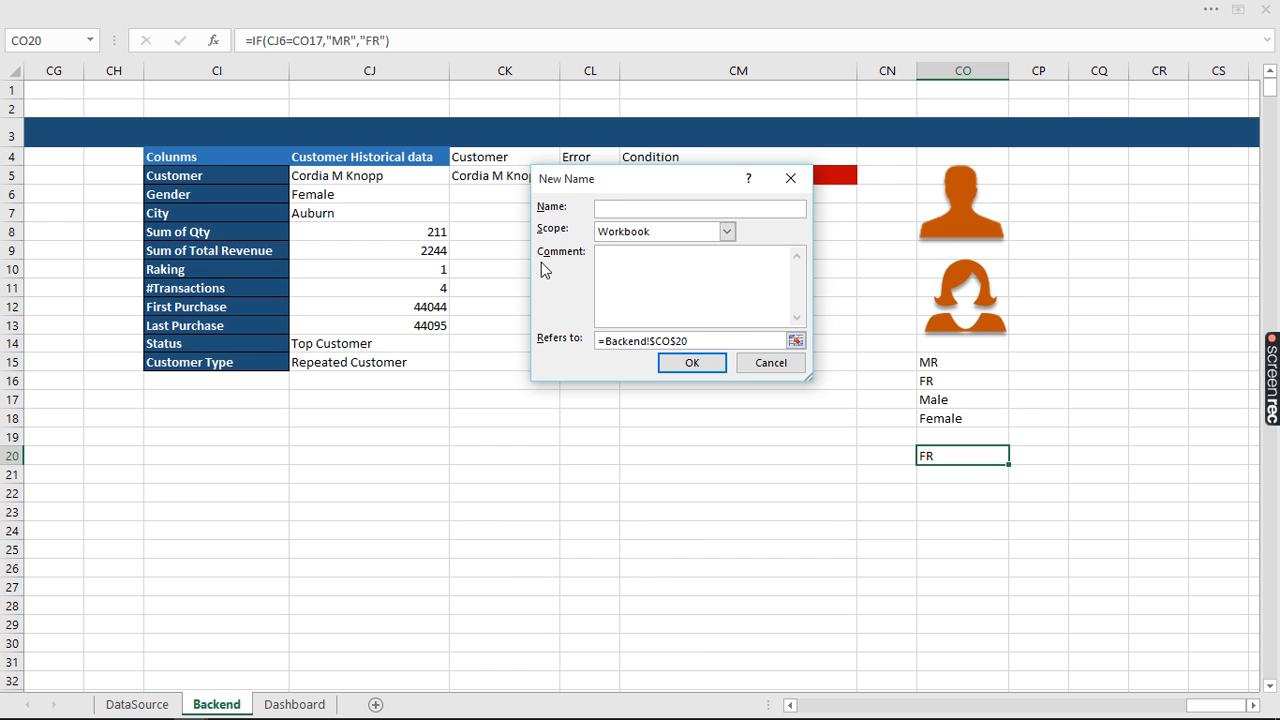
{"action": "type", "text": "Swiching"}
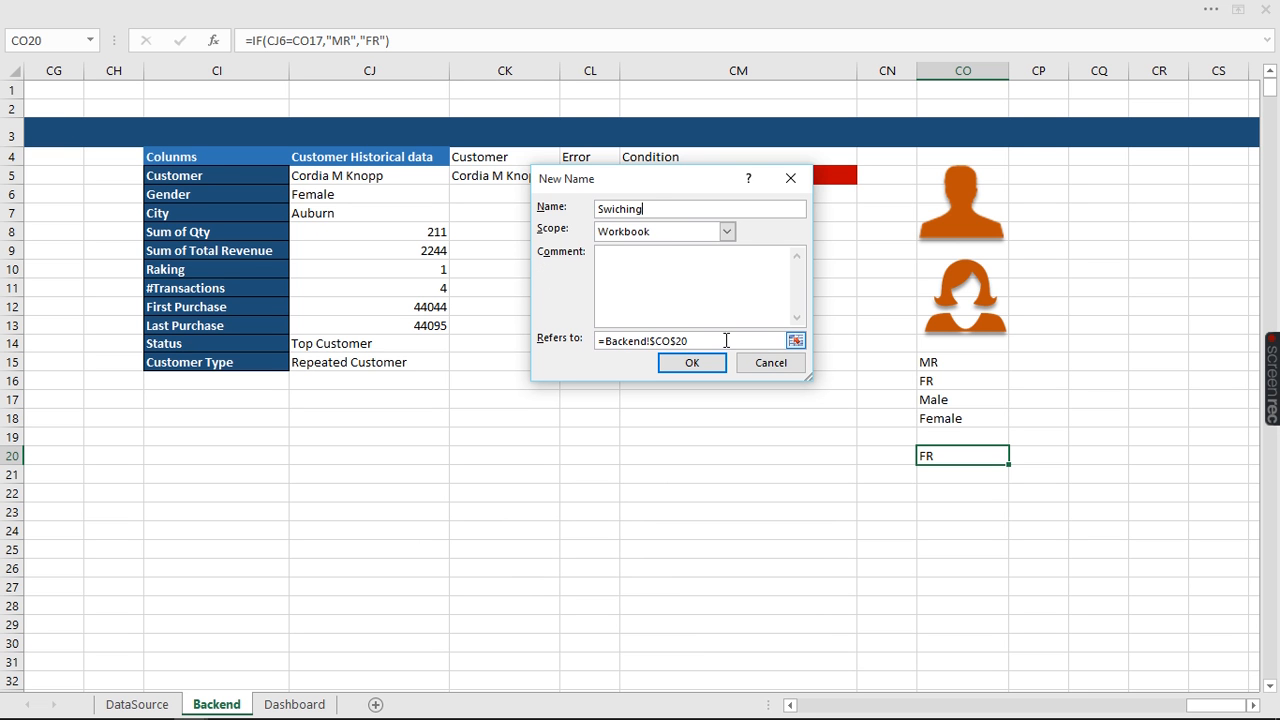
{"action": "left_click_drag", "start_coordinate": [726, 340], "coordinate": [611, 342]}
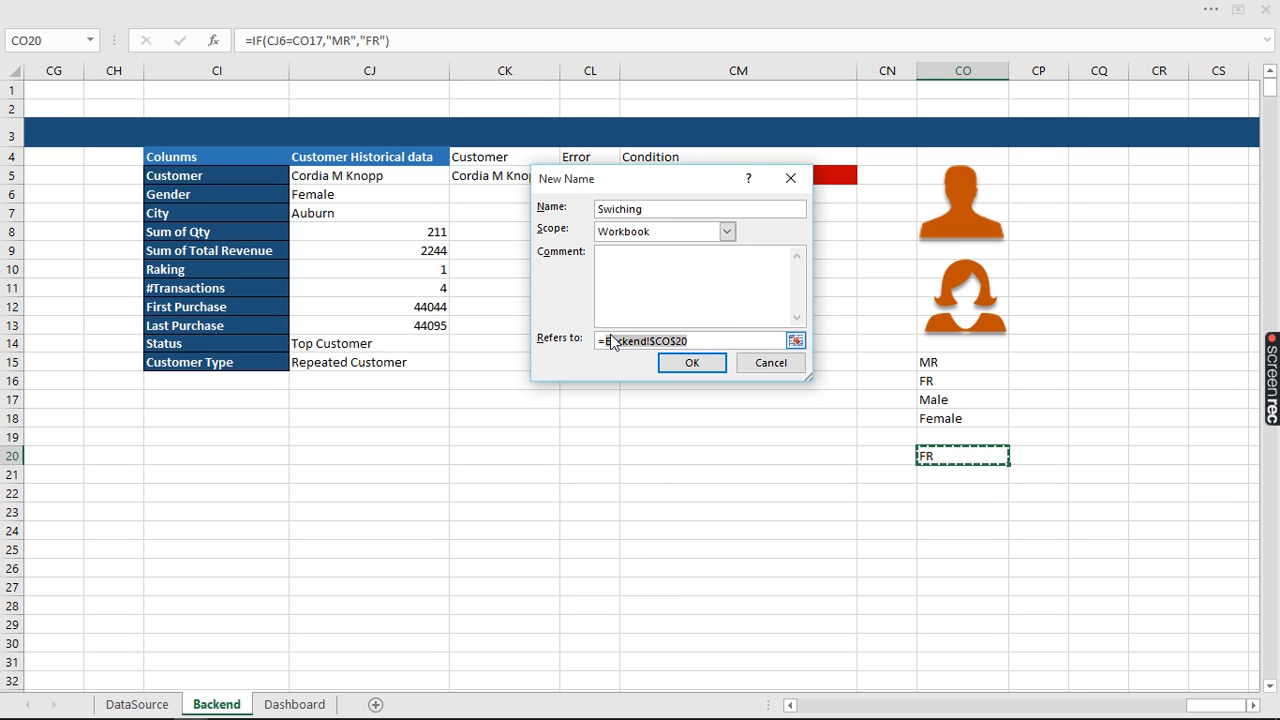
{"action": "type", "text": "Indirect"}
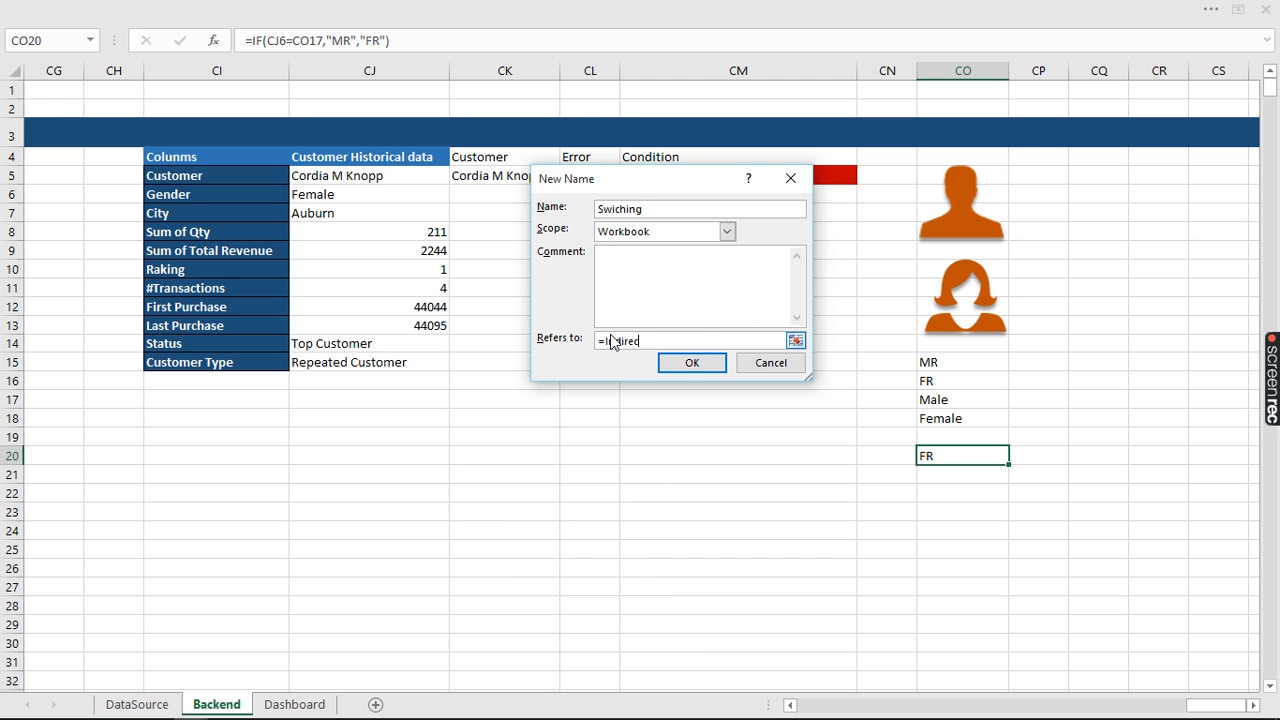
{"action": "type", "text": "("}
{"action": "left_click", "coordinate": [944, 456]}
{"action": "key", "text": "Return"}
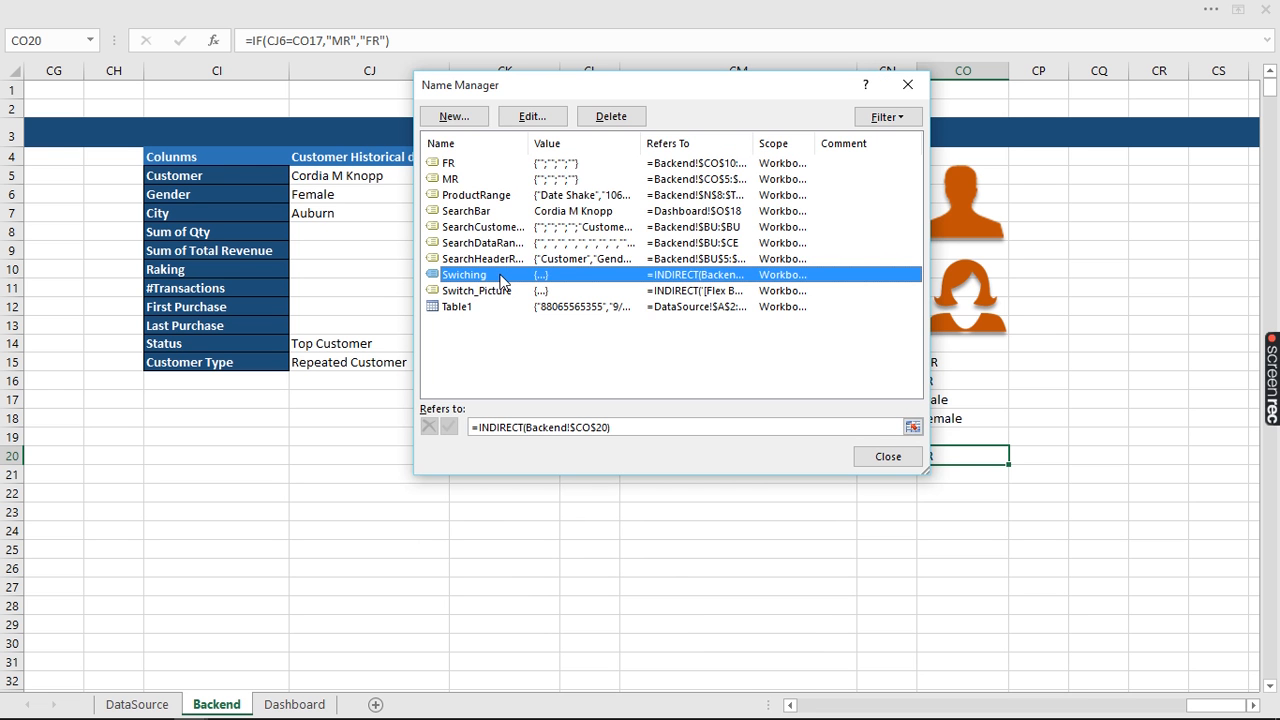
Edit the Swiching name by reselecting Backend cell CO20 inside its INDIRECT reference, and review it in the Name Manager
{"action": "left_click", "coordinate": [527, 117]}
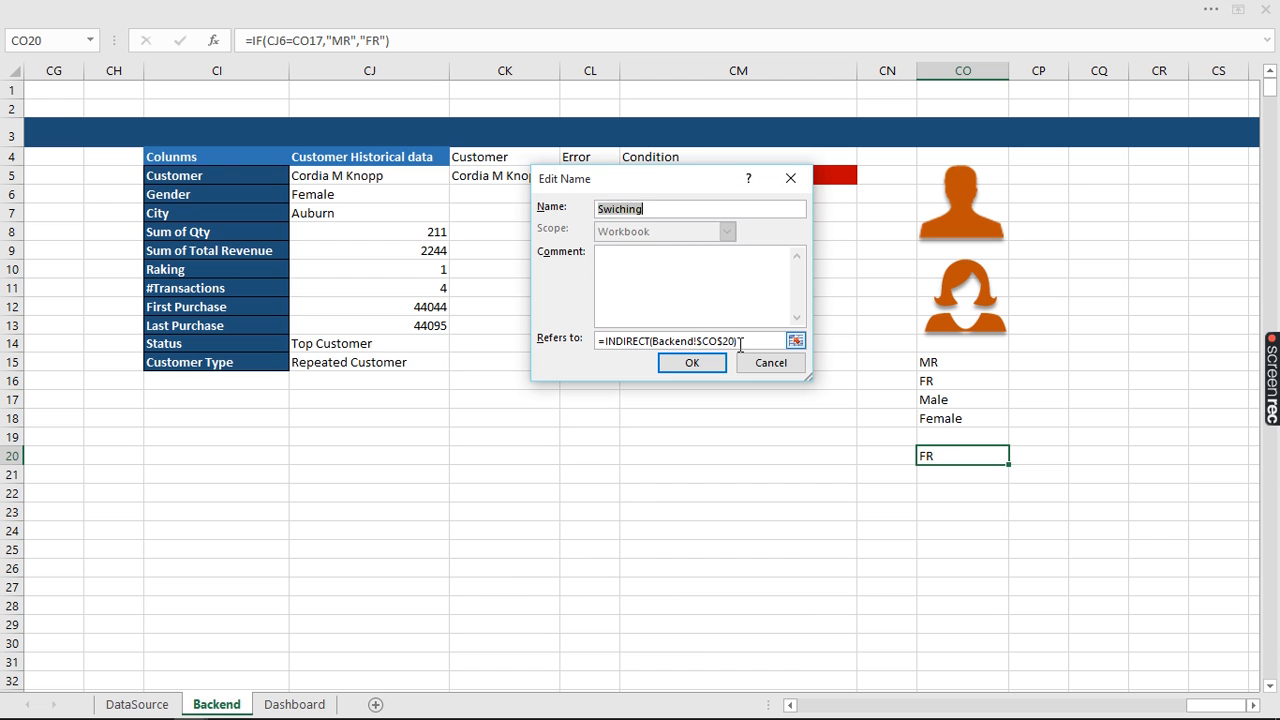
{"action": "left_click", "coordinate": [742, 343]}
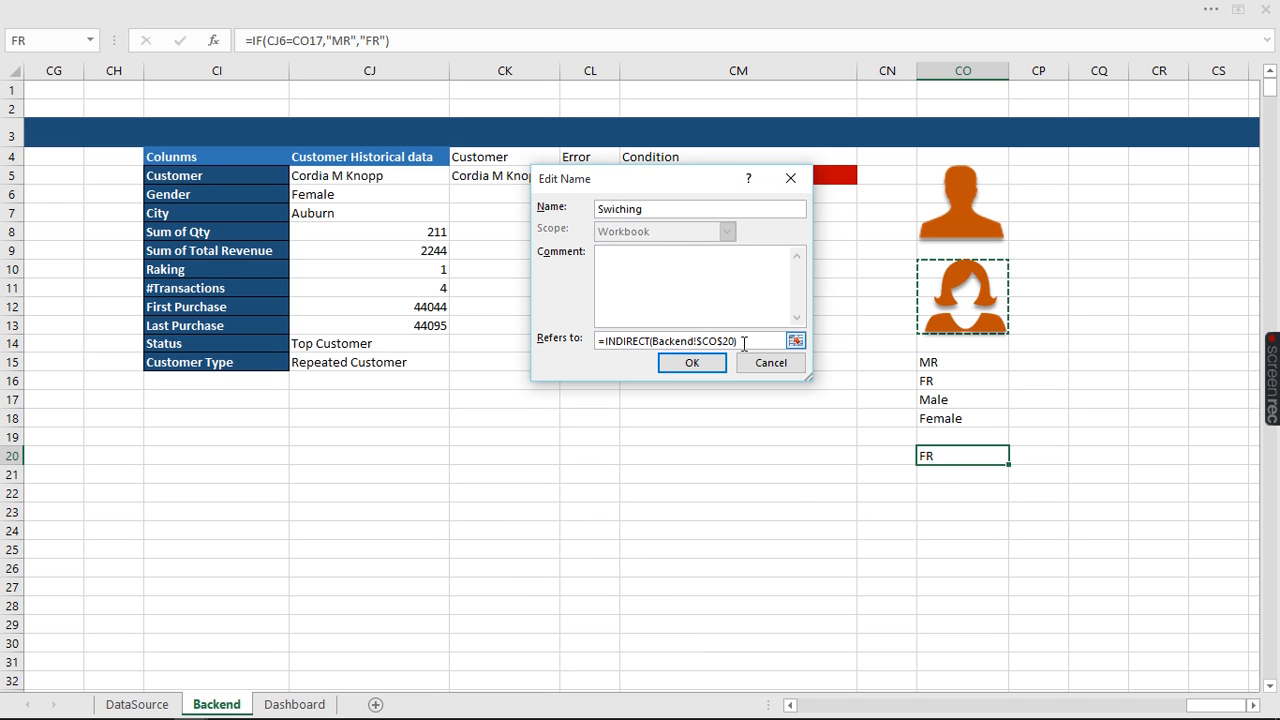
{"action": "left_click_drag", "start_coordinate": [744, 343], "coordinate": [654, 345]}
{"action": "left_click", "coordinate": [938, 456]}
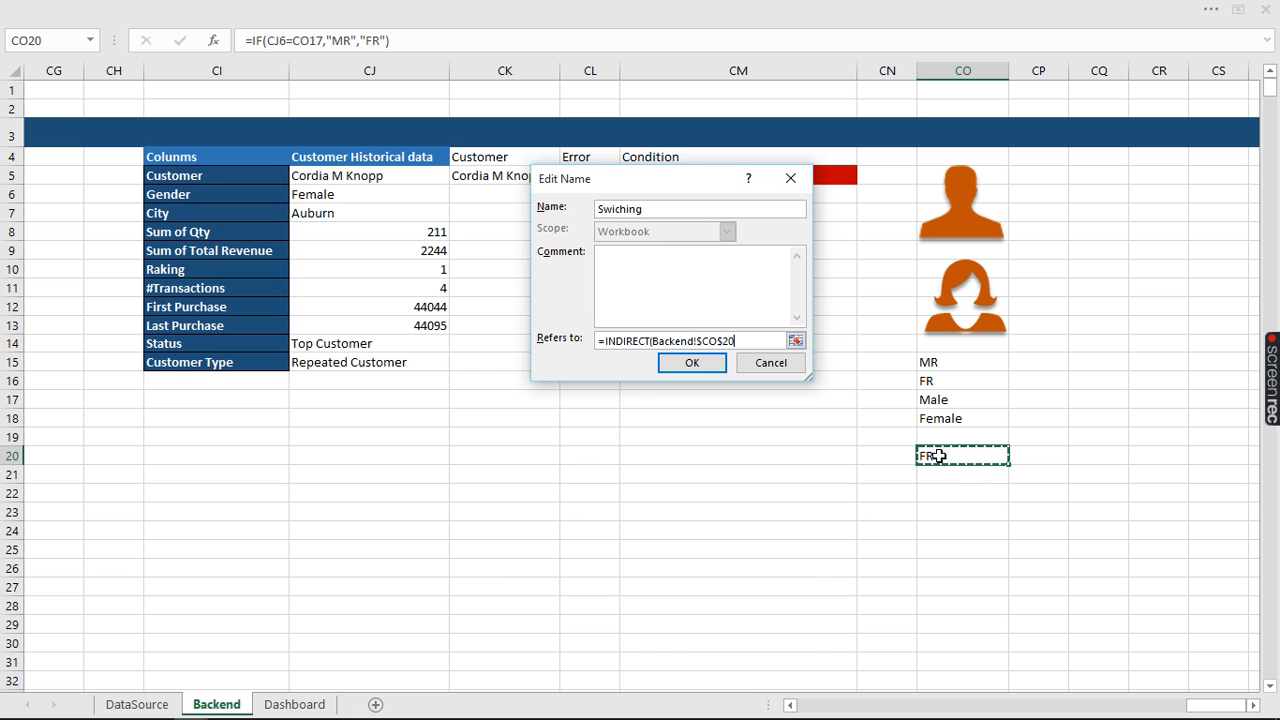
{"action": "type", "text": ")"}
{"action": "left_click", "coordinate": [706, 370]}
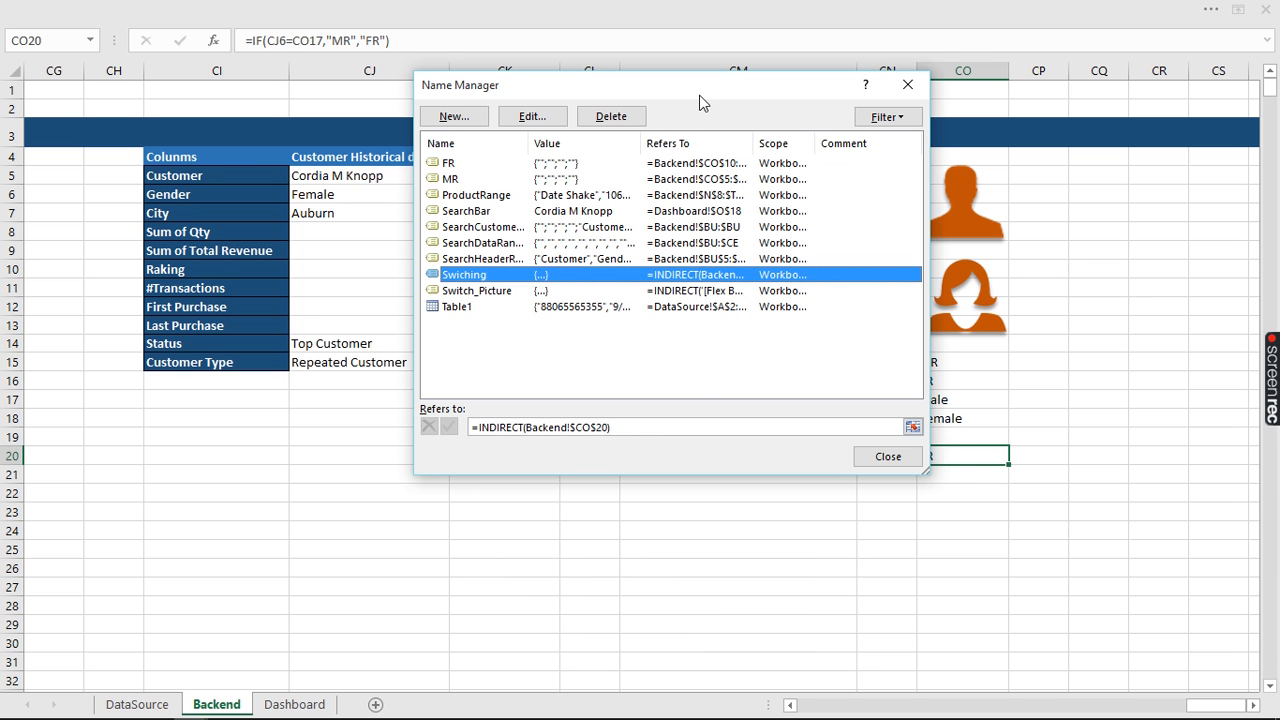
{"action": "left_click_drag", "start_coordinate": [699, 88], "coordinate": [624, 91]}
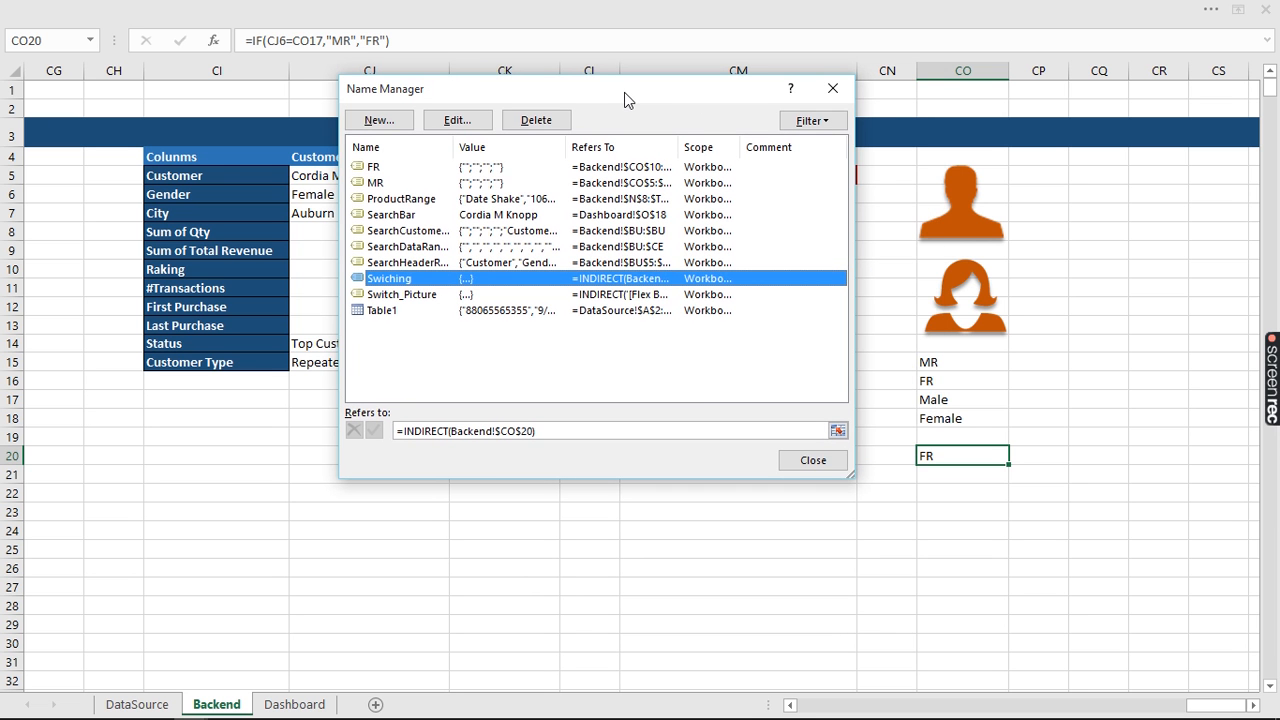
{"action": "left_click", "coordinate": [487, 431]}
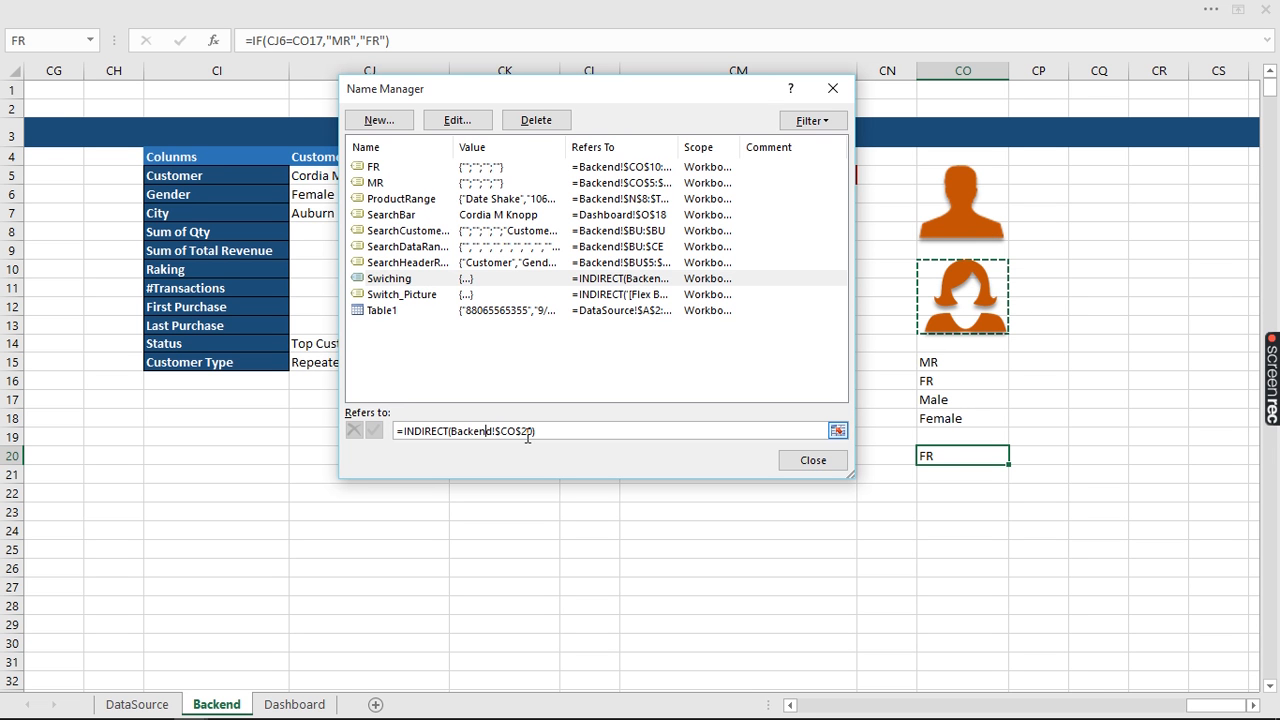
{"action": "left_click", "coordinate": [826, 470]}
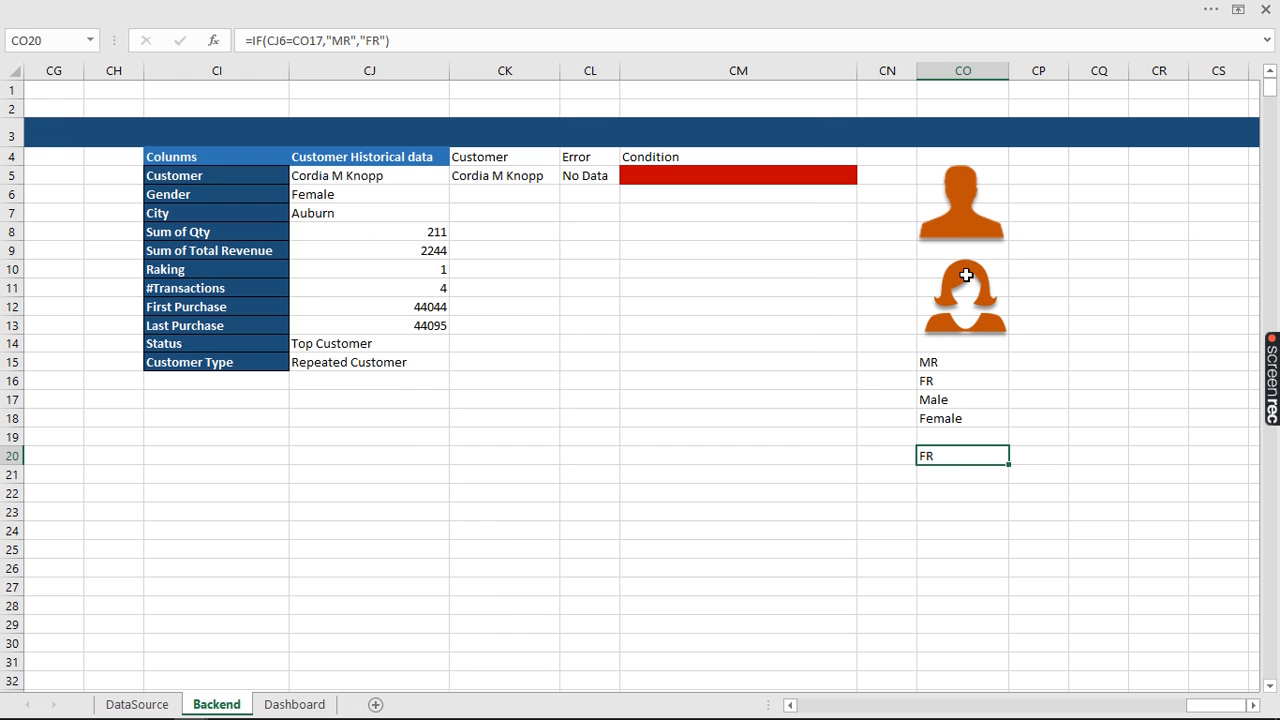
Copy the male picture from the Backend sheet to the Dashboard and place it in the customer card below the magnifying glass
{"action": "left_click", "coordinate": [981, 209]}
{"action": "left_click", "coordinate": [965, 190]}
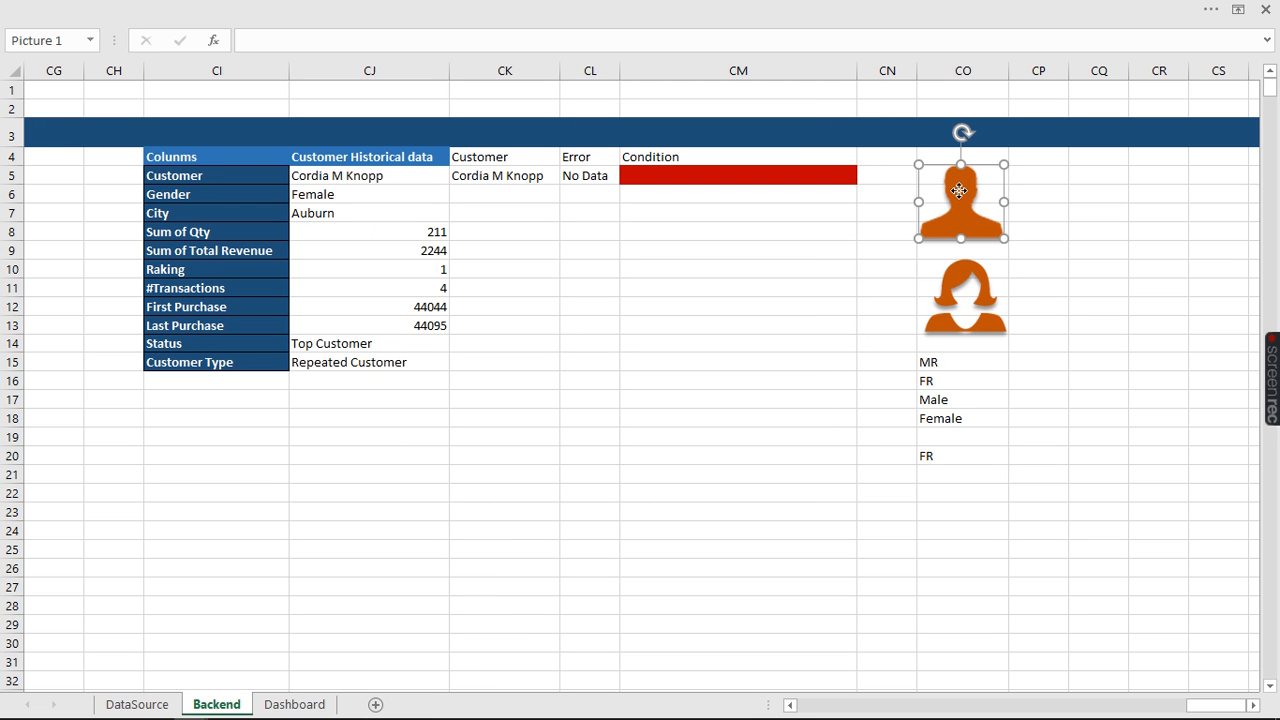
{"action": "left_click_drag", "start_coordinate": [963, 188], "coordinate": [955, 257]}
{"action": "key", "text": "Delete"}
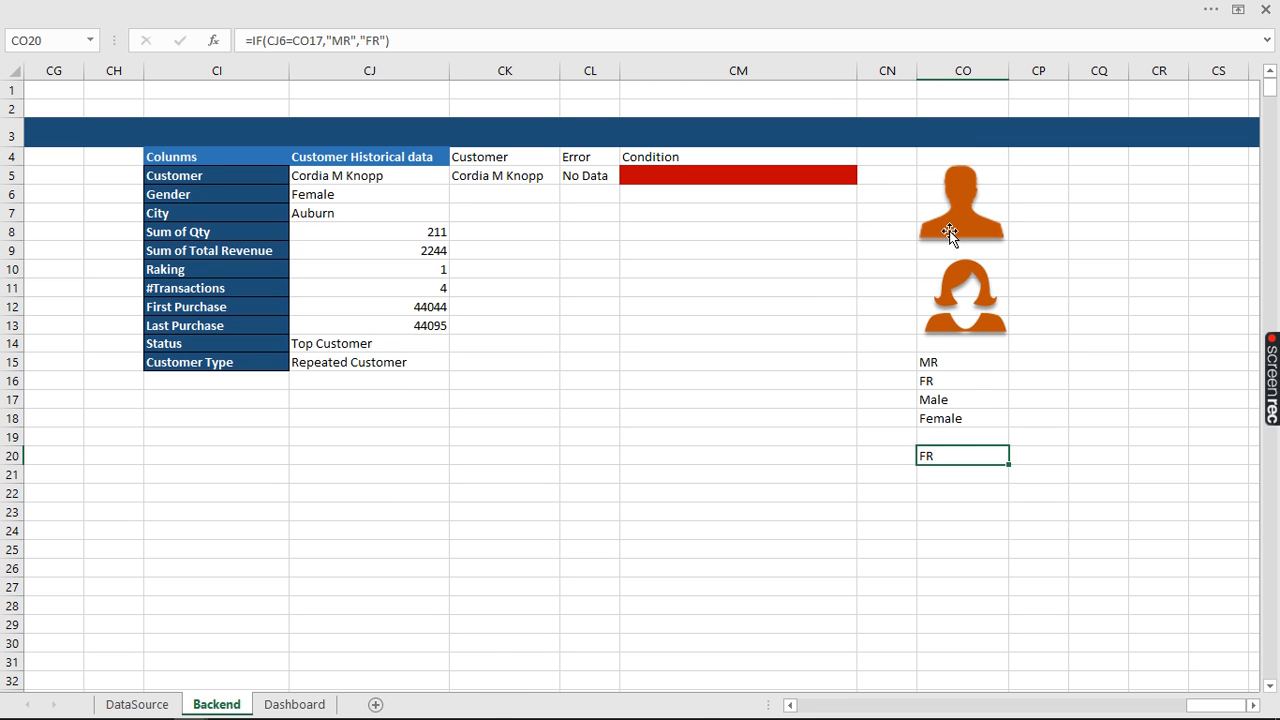
{"action": "left_click", "coordinate": [300, 705]}
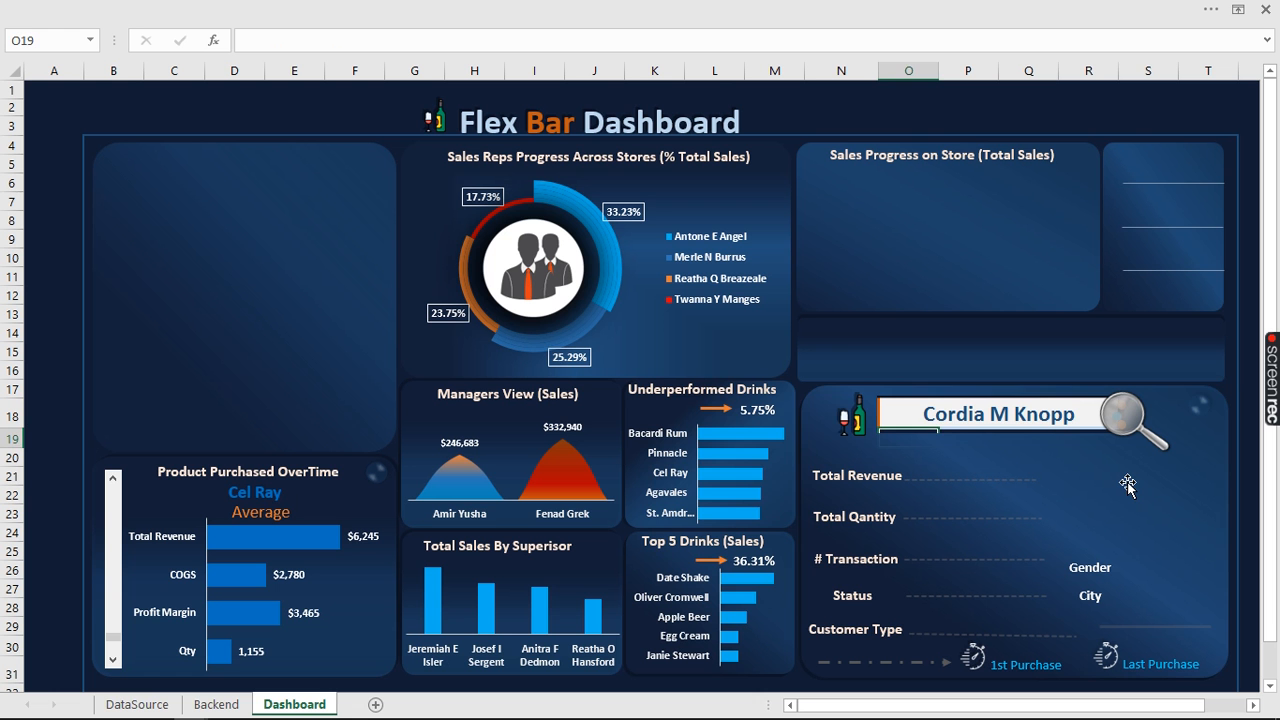
{"action": "left_click", "coordinate": [1128, 481]}
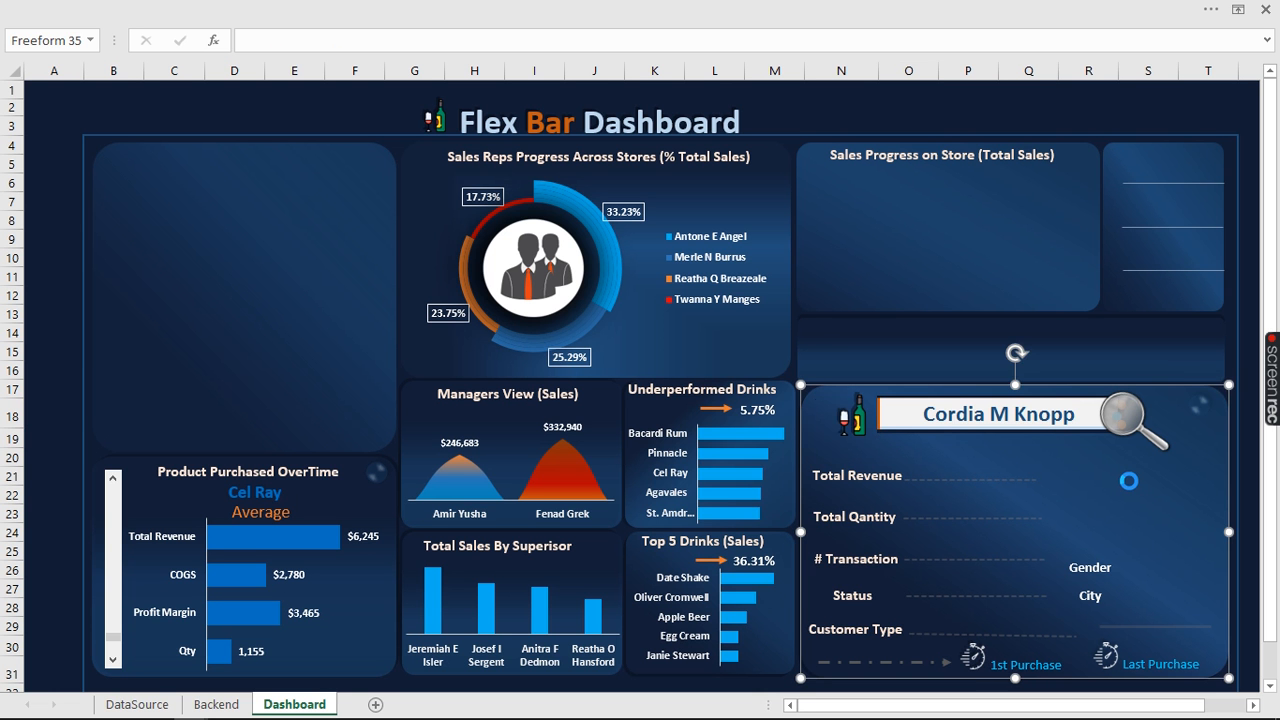
{"action": "left_click", "coordinate": [848, 411]}
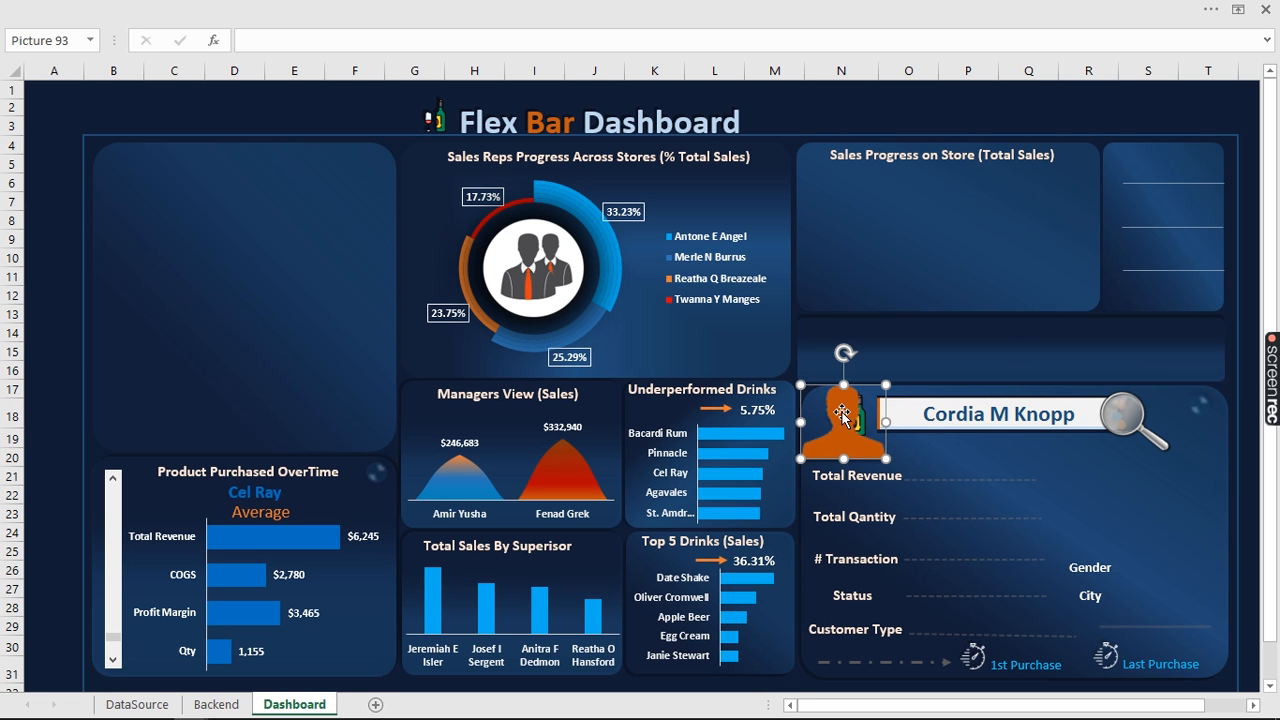
{"action": "left_click_drag", "start_coordinate": [843, 416], "coordinate": [1140, 474]}
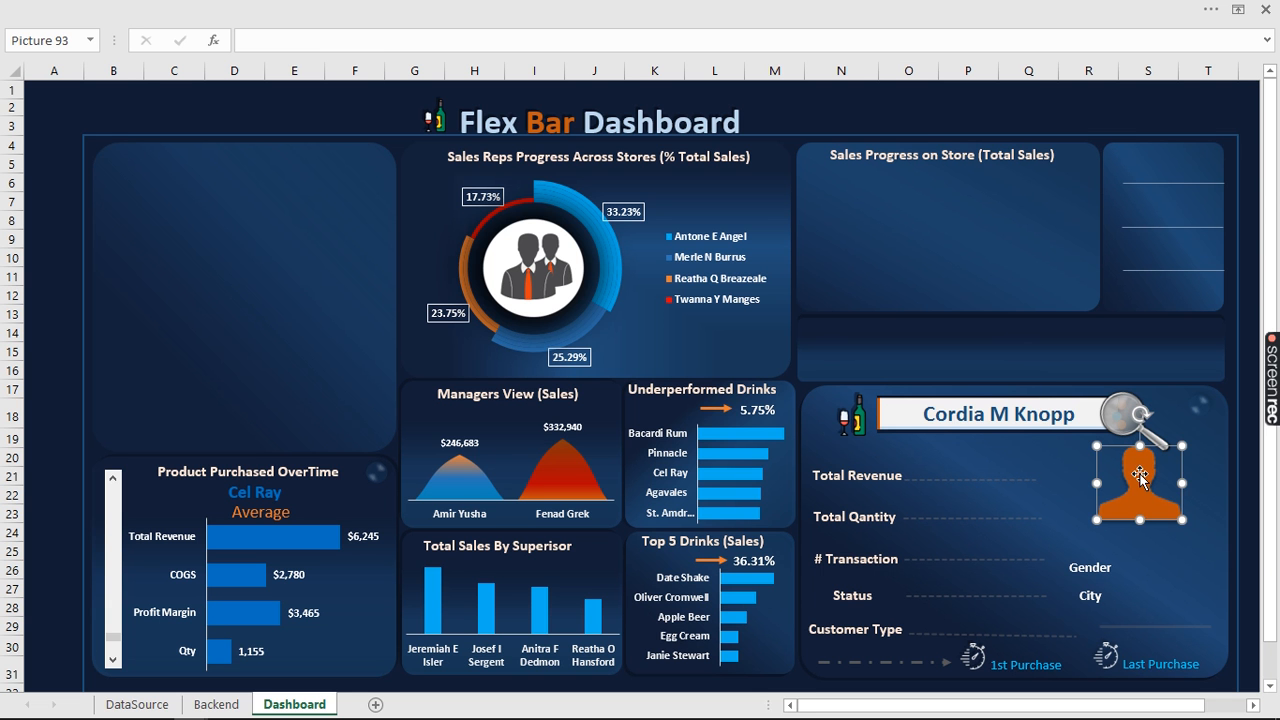
Try linking the Dashboard picture to the named range with =Swiching, and delete the picture from the customer card
{"action": "left_click", "coordinate": [305, 40]}
{"action": "type", "text": "="}
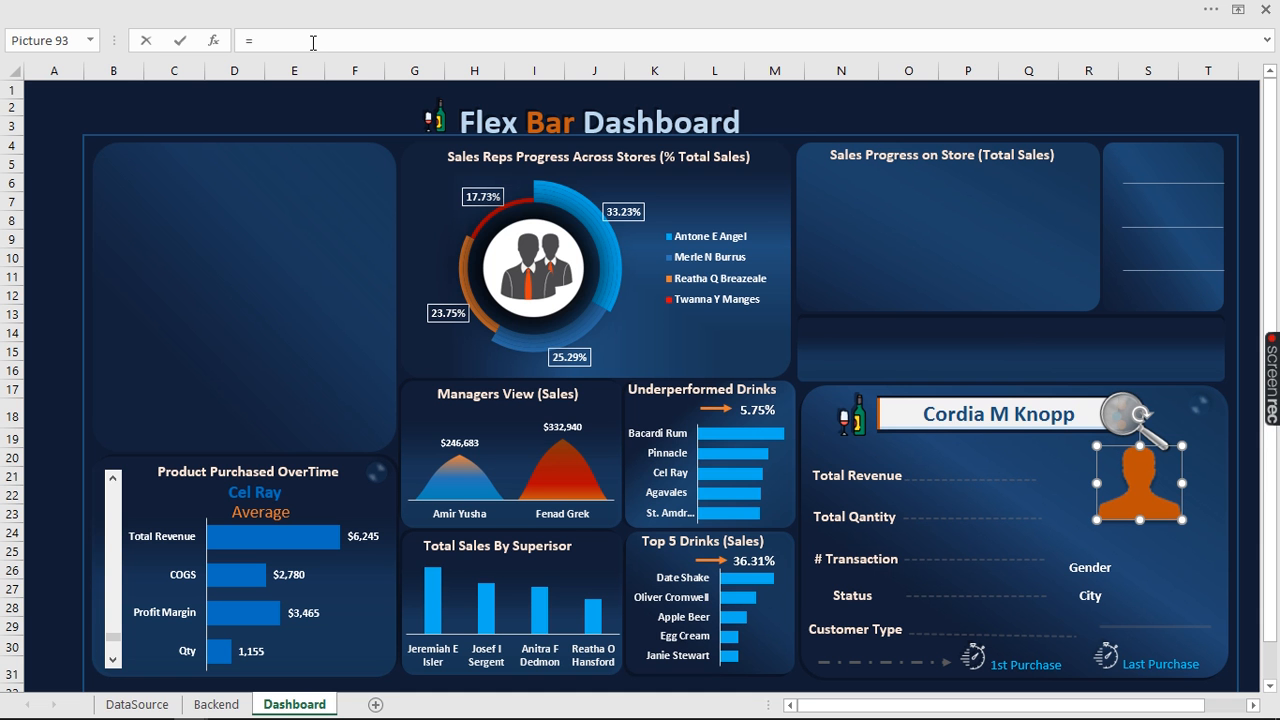
{"action": "type", "text": "s"}
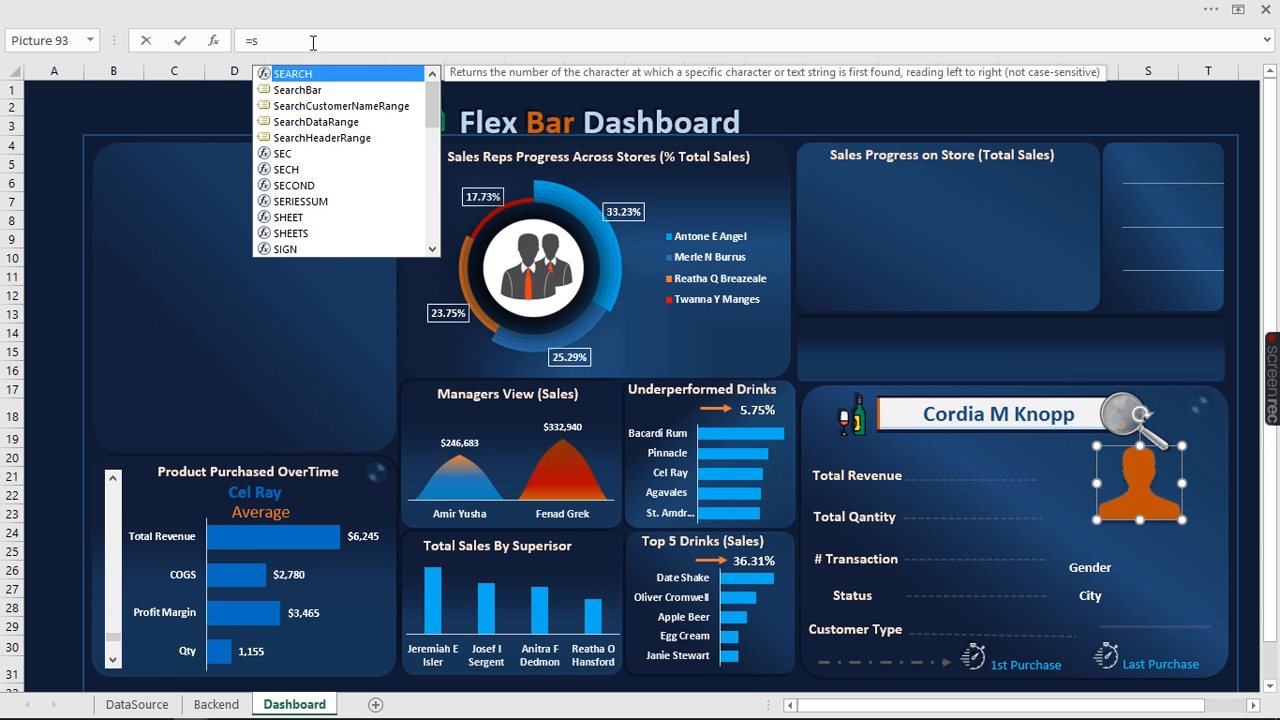
{"action": "type", "text": "w"}
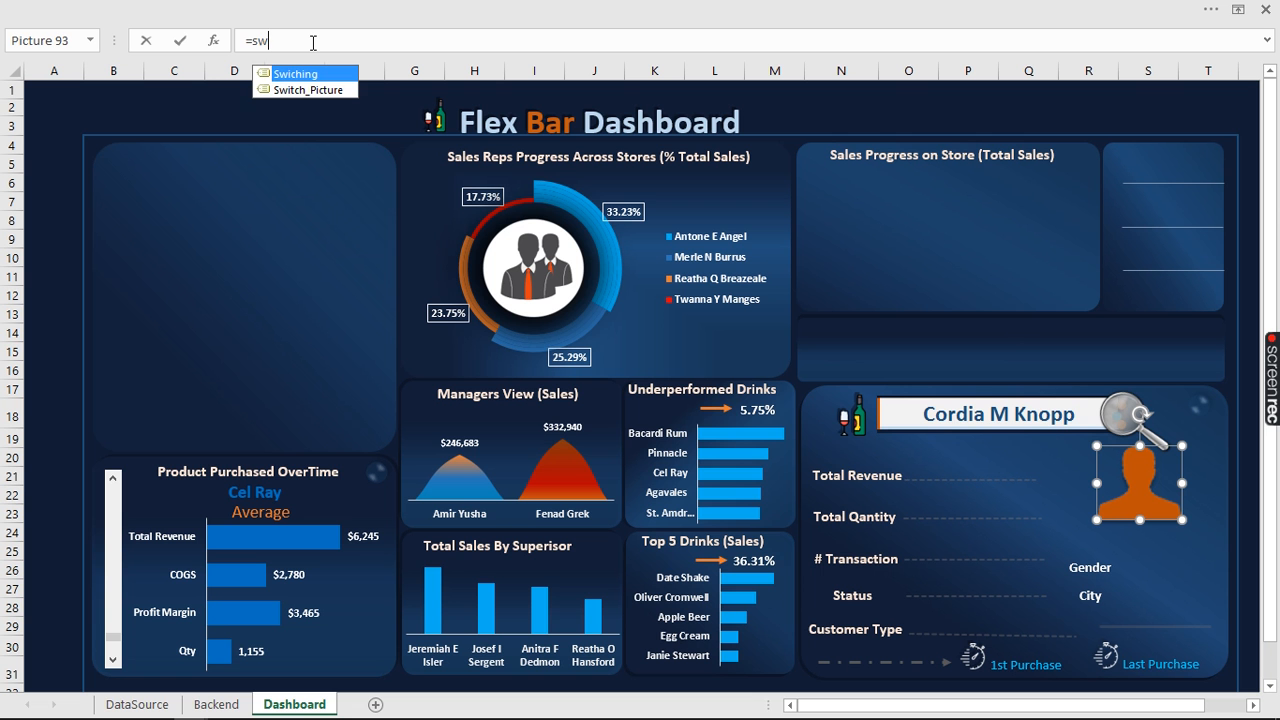
{"action": "key", "text": "Tab"}
{"action": "key", "text": "Return"}
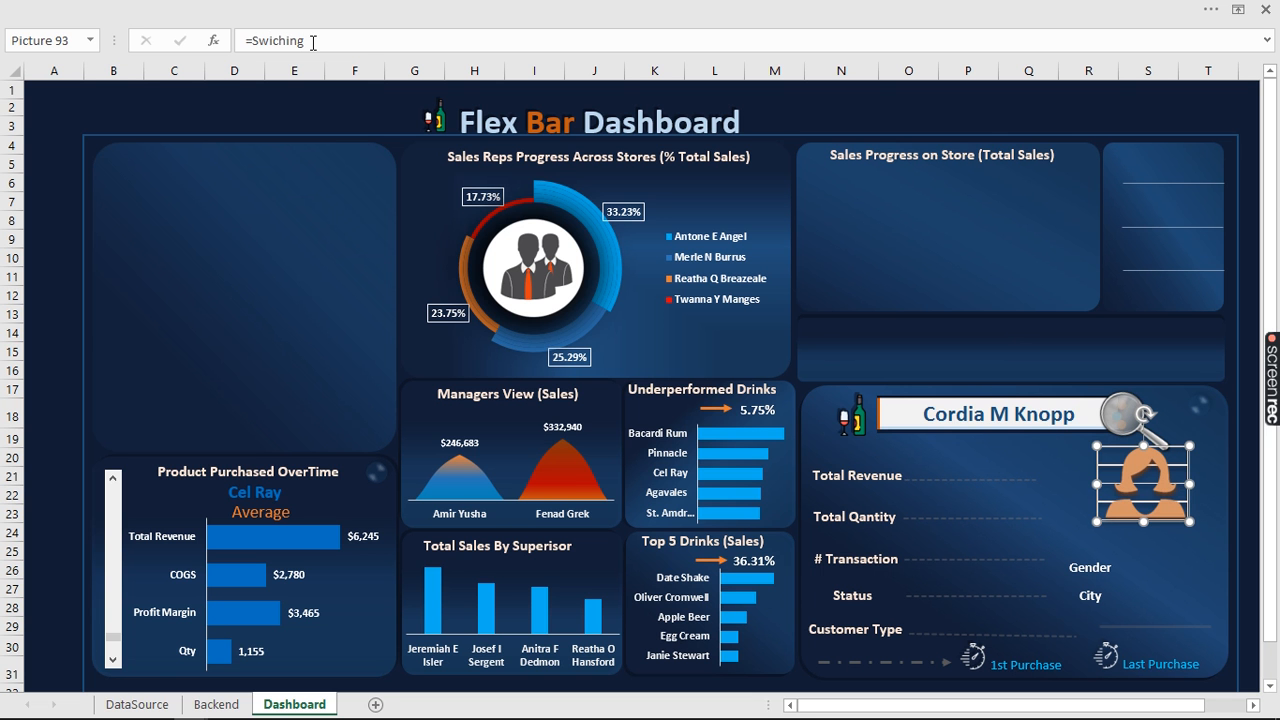
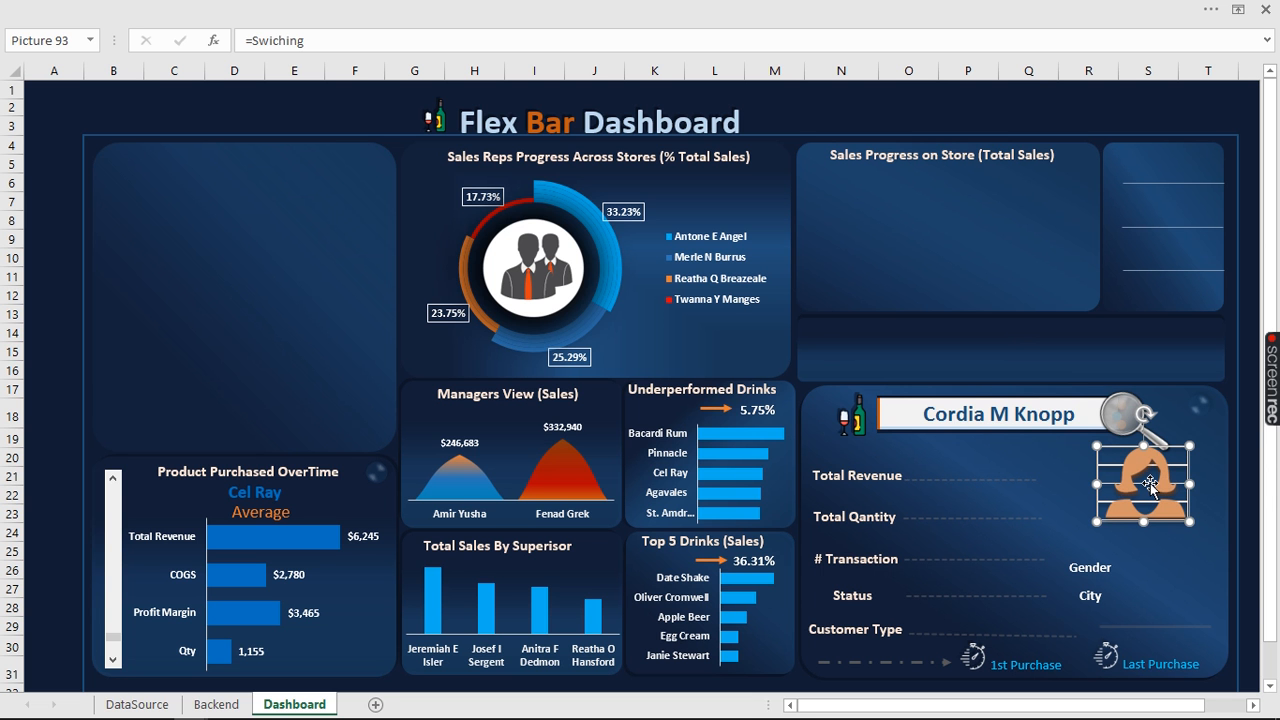
{"action": "key", "text": "Delete"}
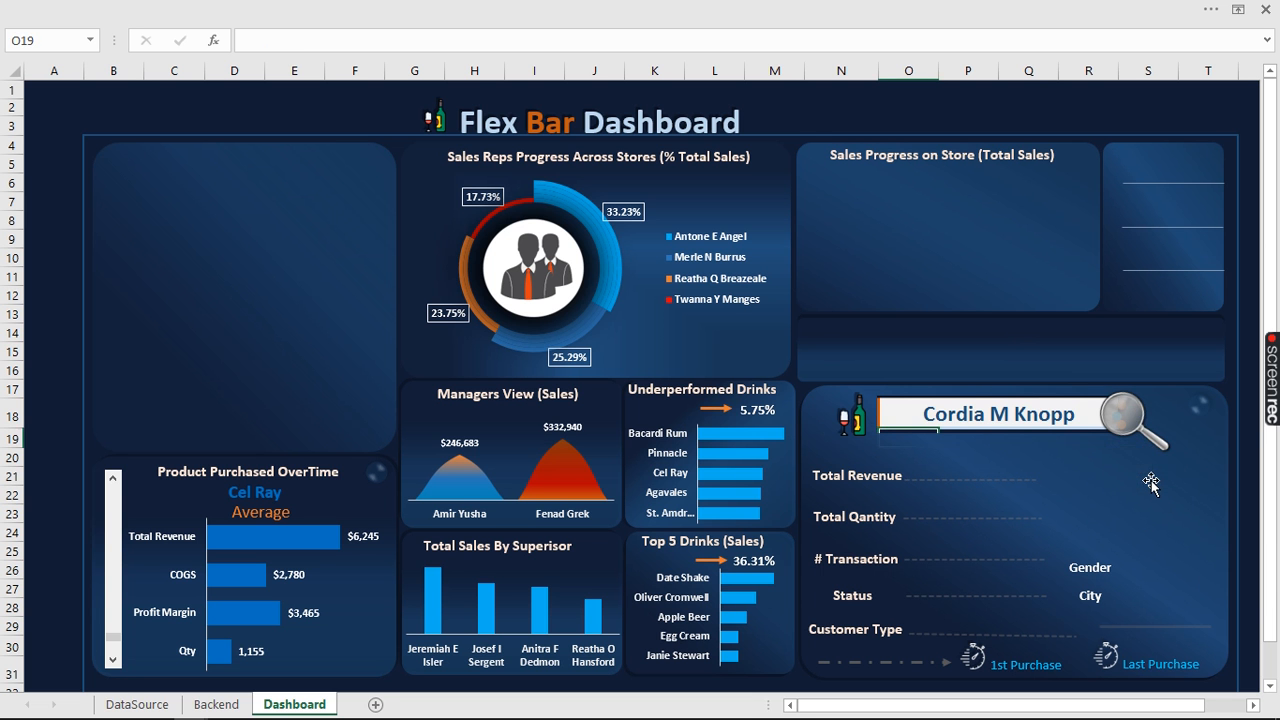
Hide the gridlines on the Backend sheet
{"action": "left_click", "coordinate": [216, 704]}
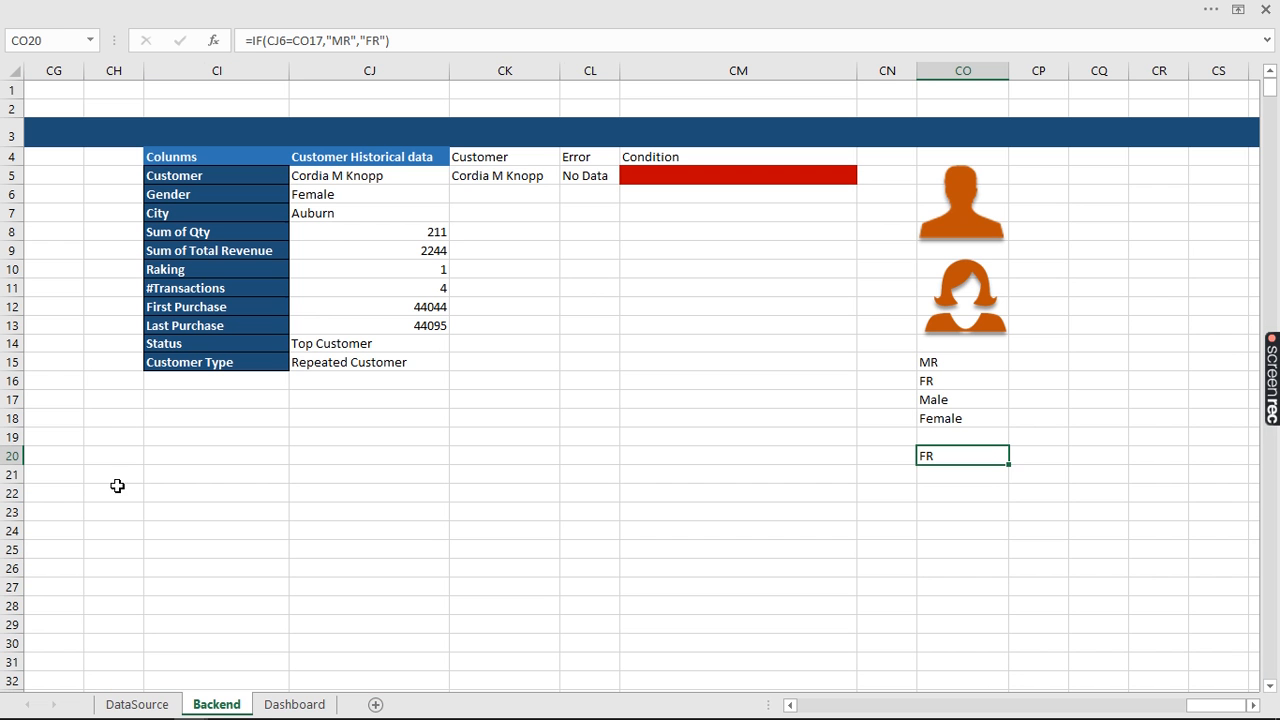
{"action": "left_click", "coordinate": [333, 8]}
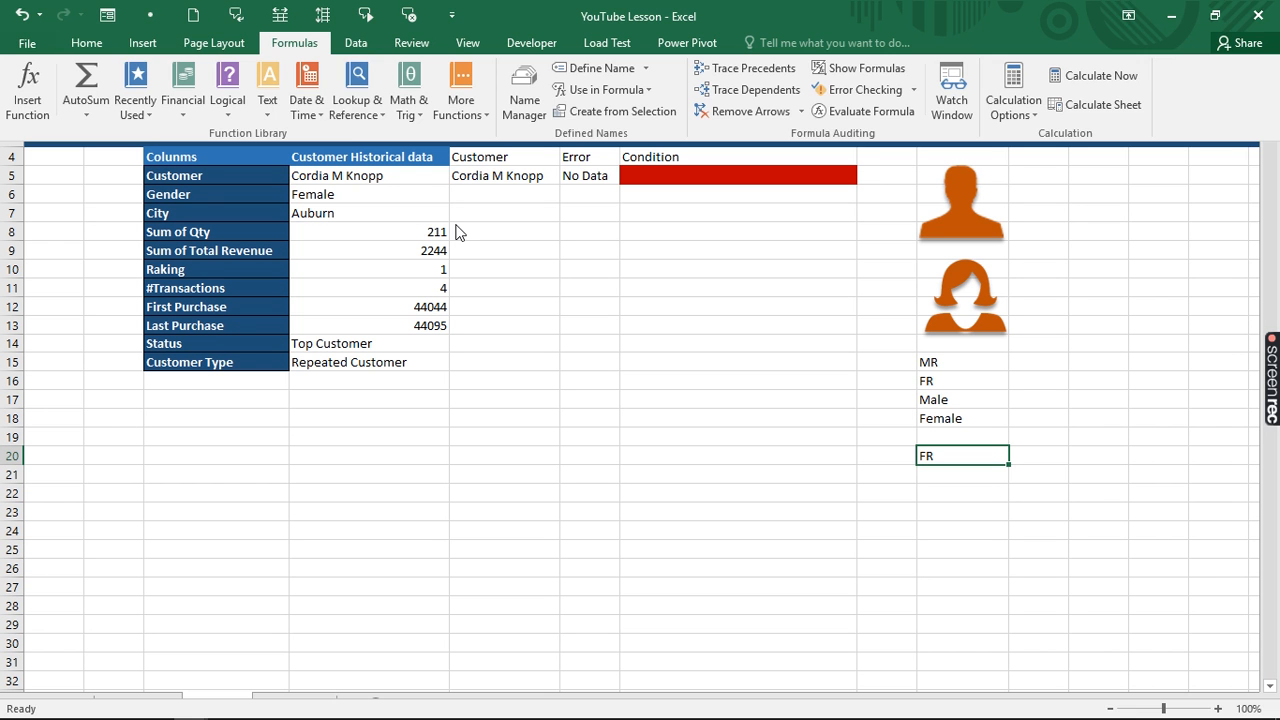
{"action": "left_click", "coordinate": [467, 43]}
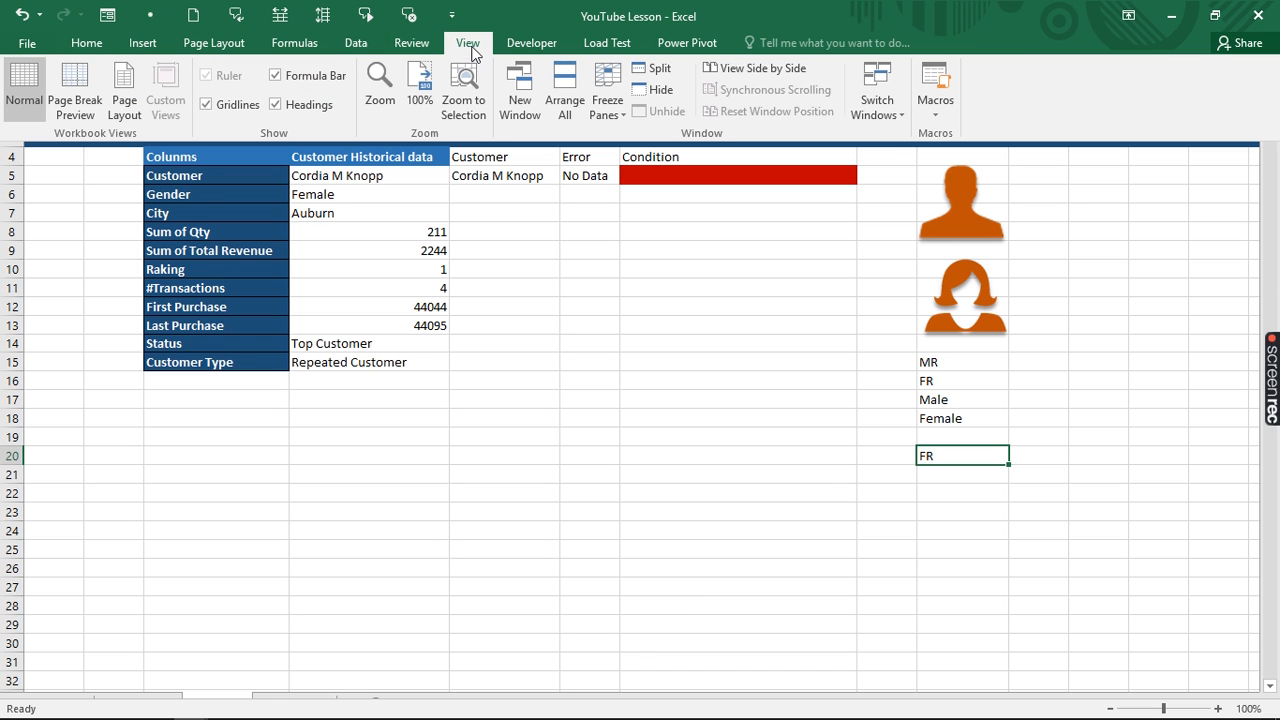
{"action": "left_click", "coordinate": [207, 104]}
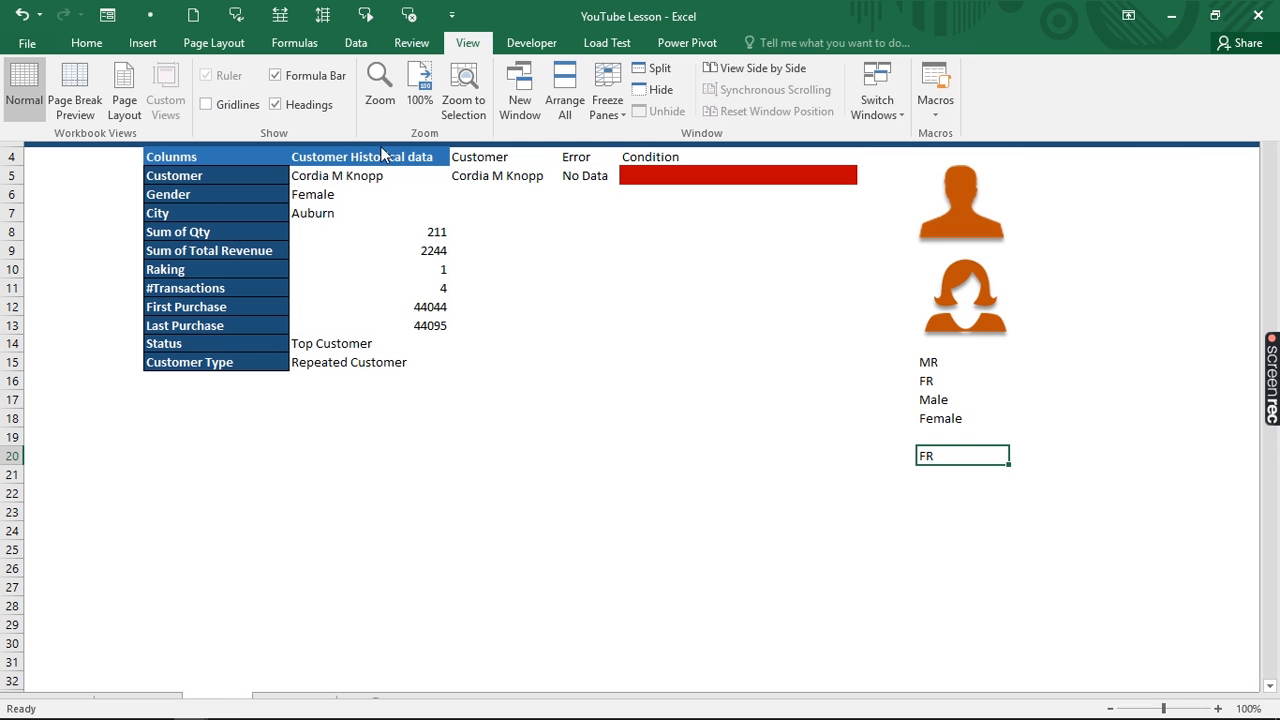
{"action": "left_click", "coordinate": [332, 172]}
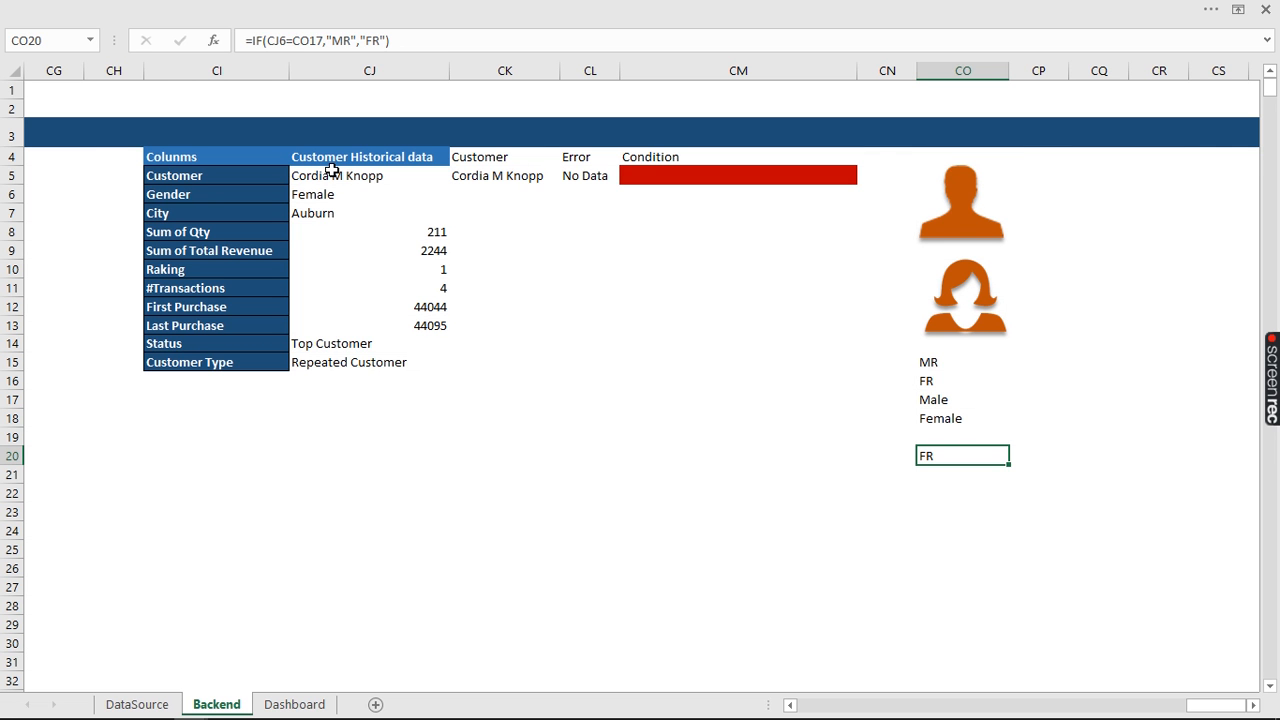
Apply all borders to the Customer Historical data values in CJ5:CJ15
{"action": "left_click_drag", "start_coordinate": [332, 172], "coordinate": [391, 357]}
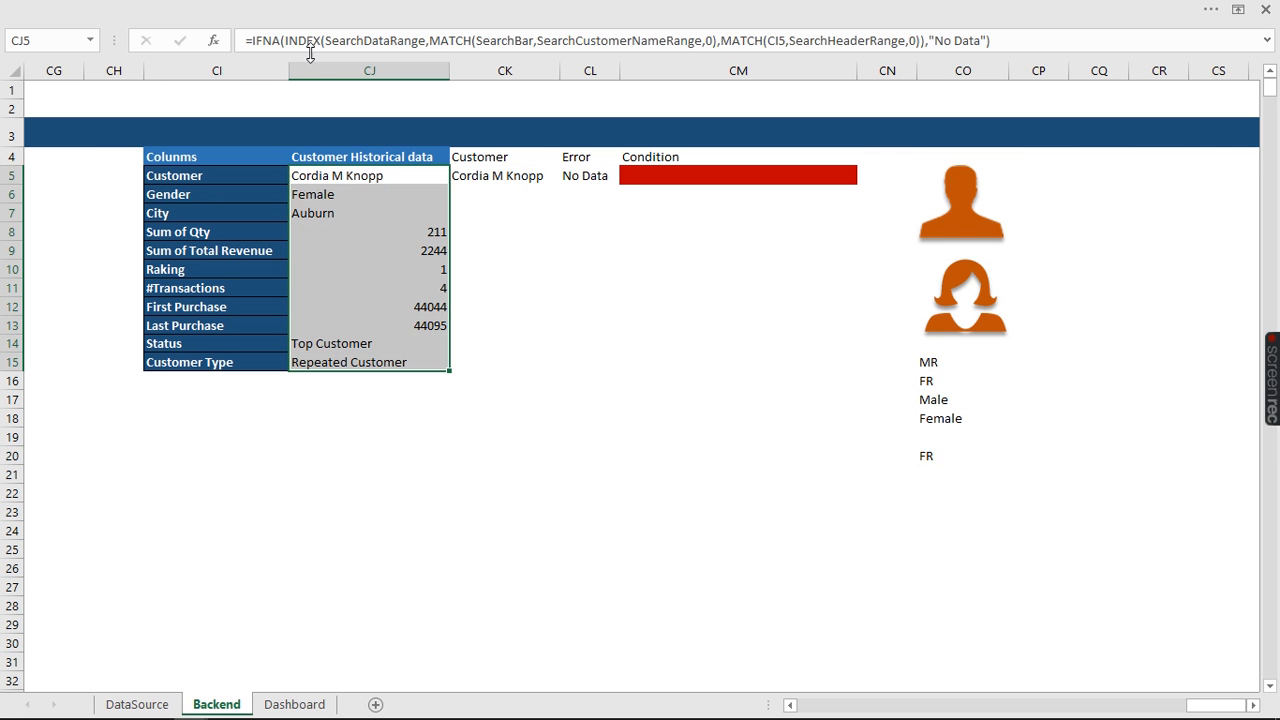
{"action": "left_click", "coordinate": [228, 8]}
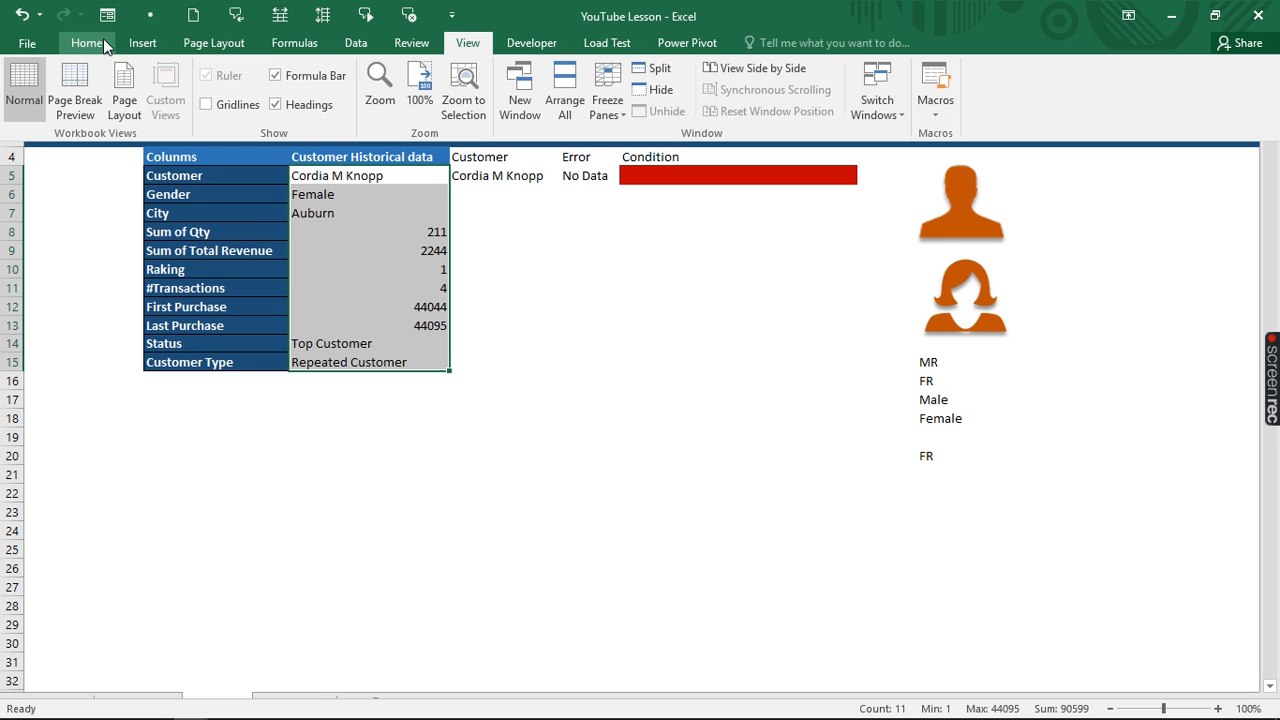
{"action": "left_click", "coordinate": [100, 45]}
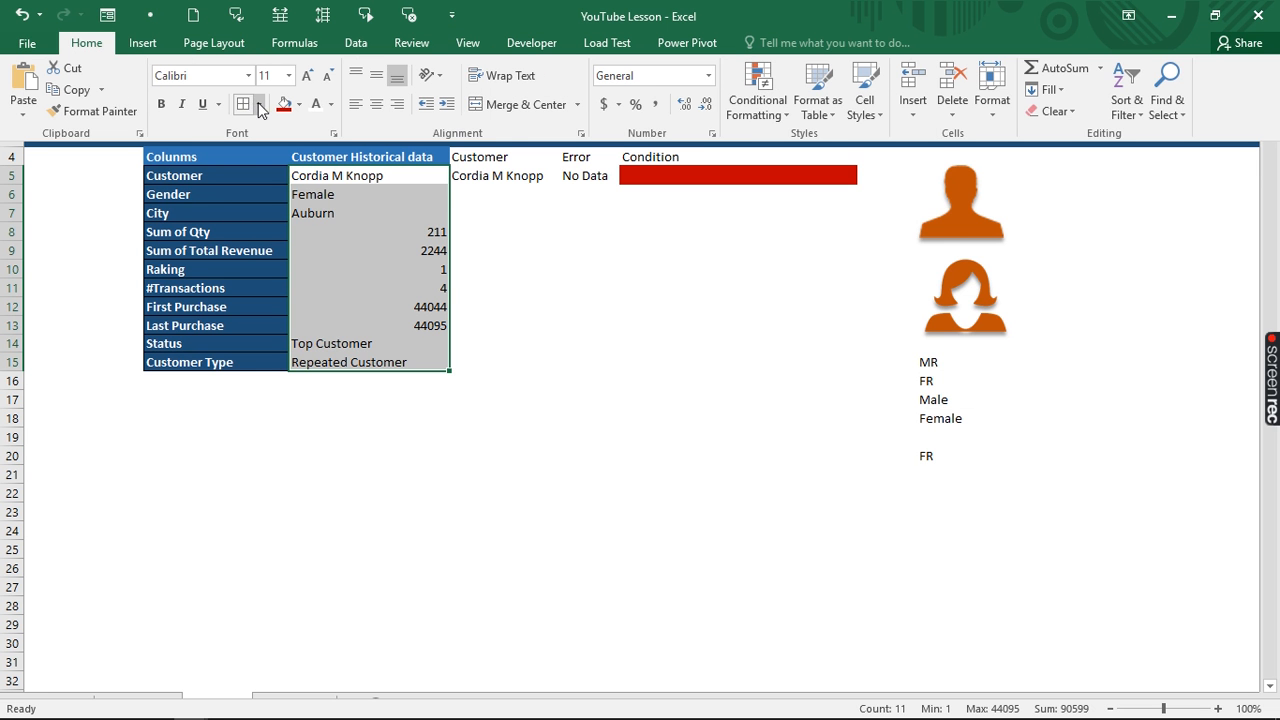
{"action": "left_click", "coordinate": [246, 105]}
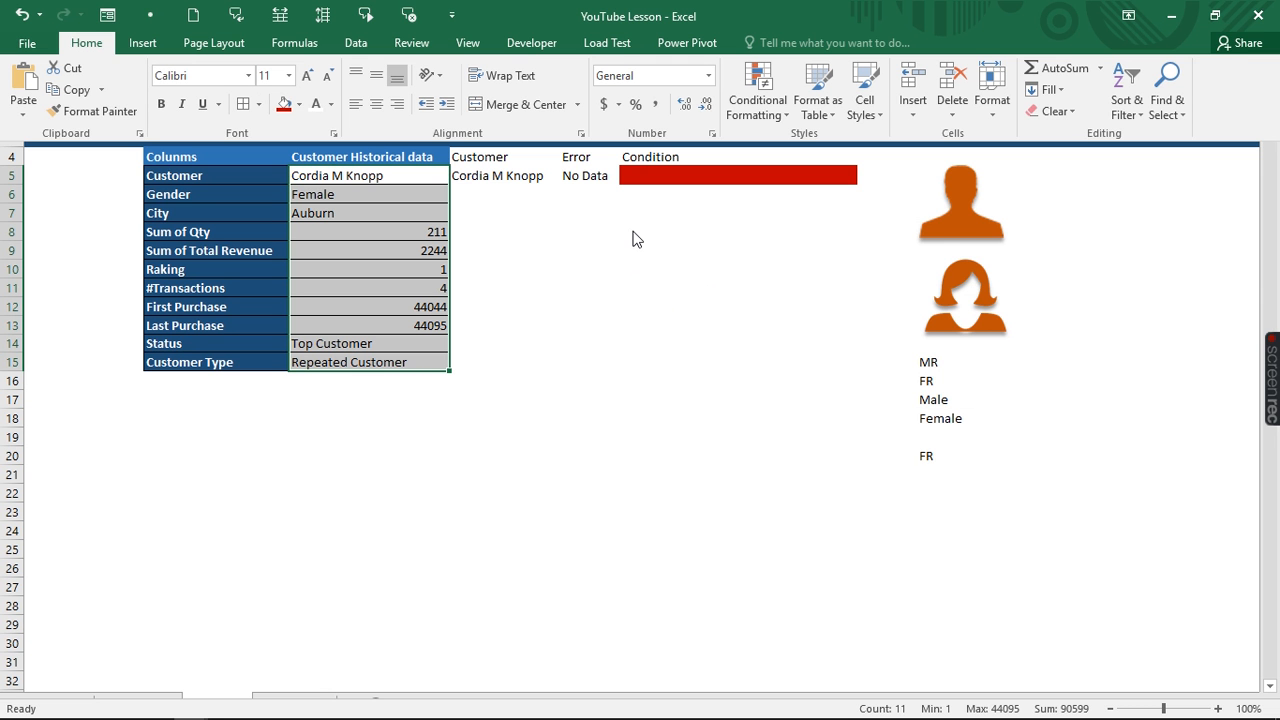
Format the Customer, Error and Condition headers in CK4:CM4 with the blue fill of the neighbouring headers and white bold text
{"action": "key", "text": "ctrl+shift+F1"}
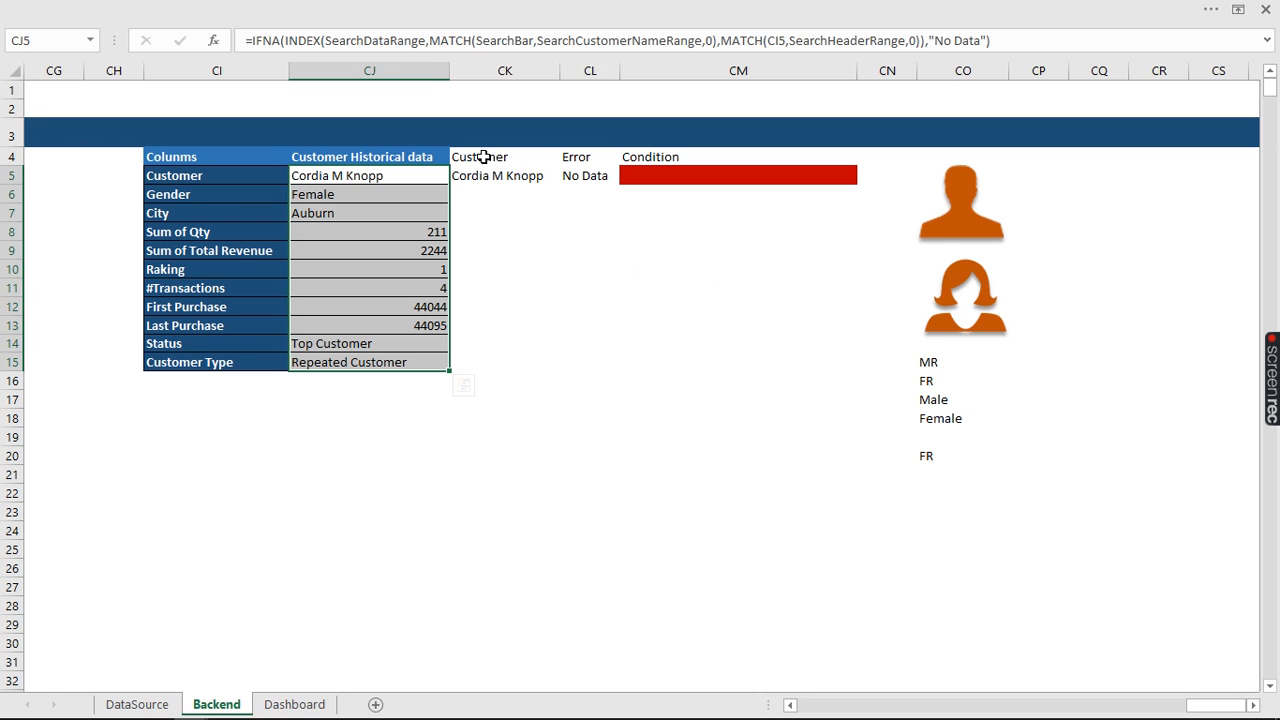
{"action": "left_click_drag", "start_coordinate": [486, 157], "coordinate": [651, 156]}
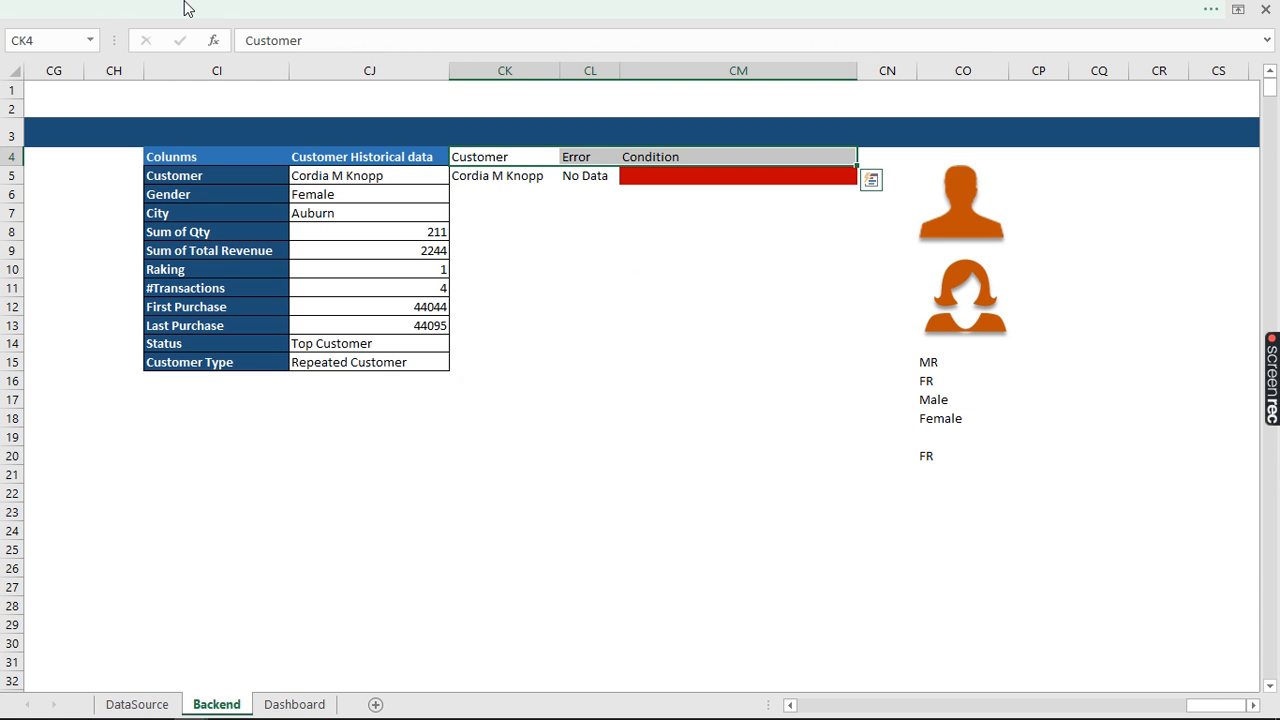
{"action": "left_click", "coordinate": [193, 8]}
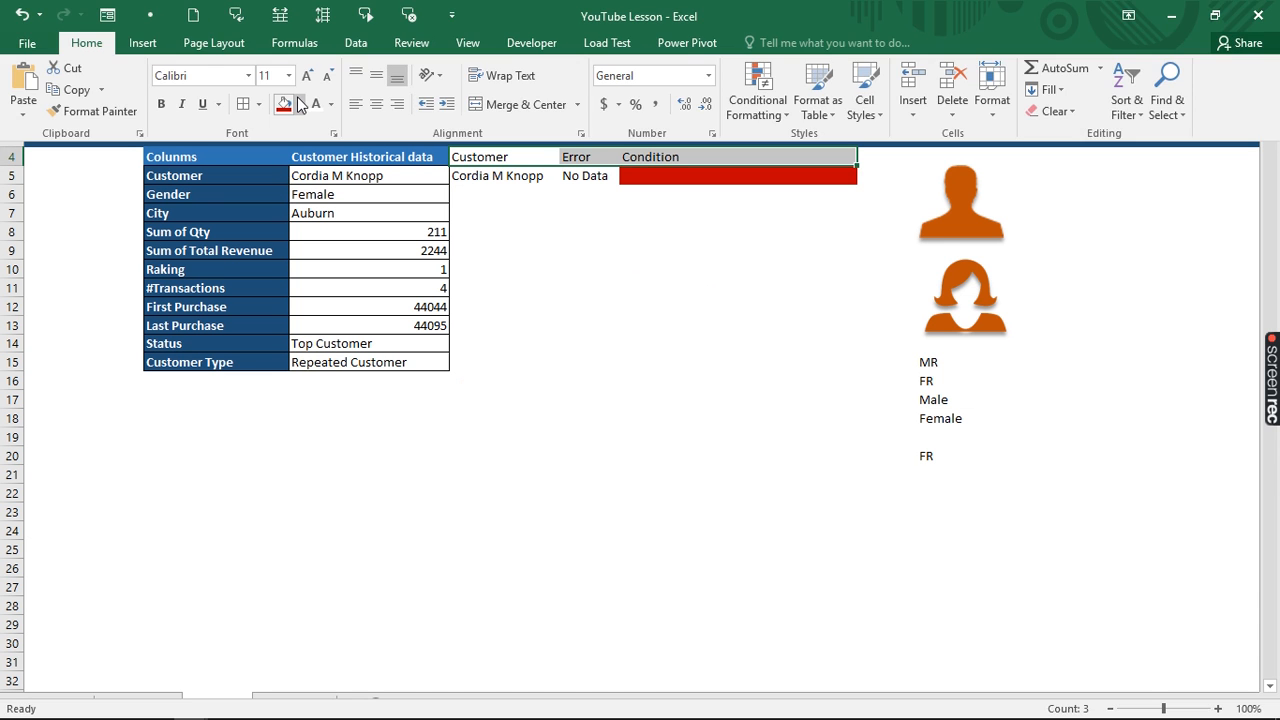
{"action": "left_click", "coordinate": [298, 104]}
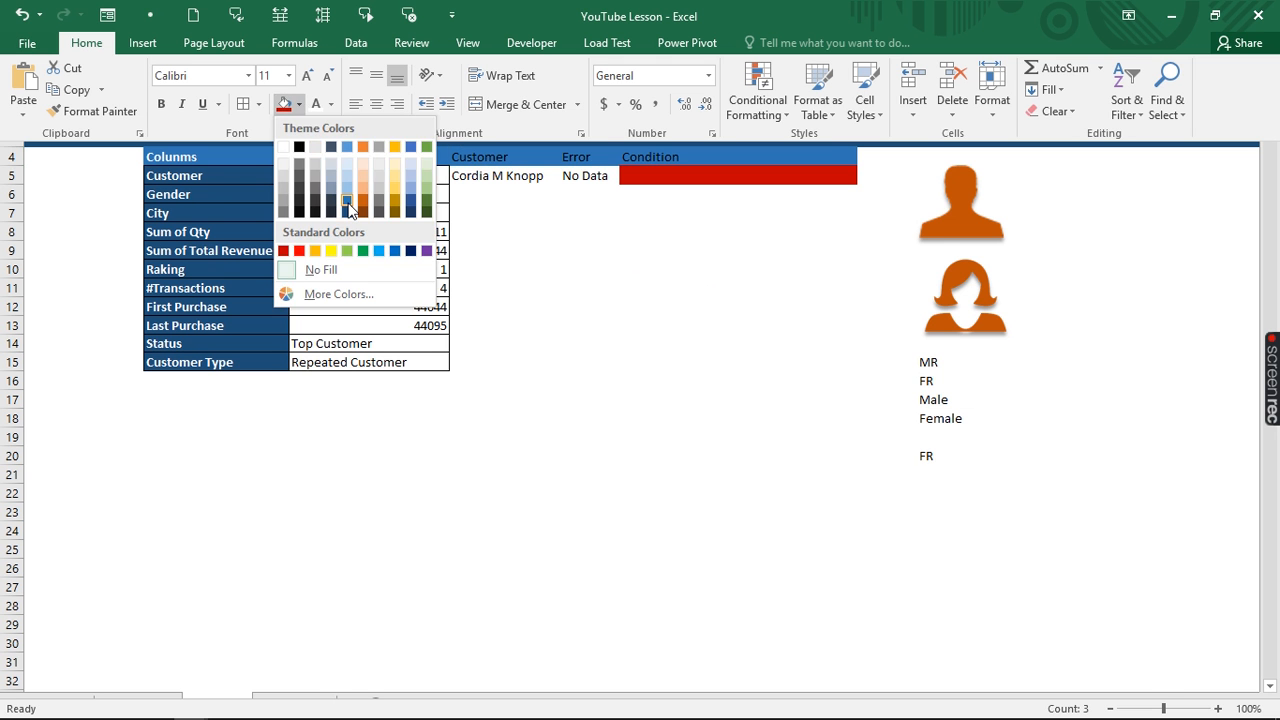
{"action": "left_click", "coordinate": [347, 203]}
{"action": "left_click", "coordinate": [311, 104]}
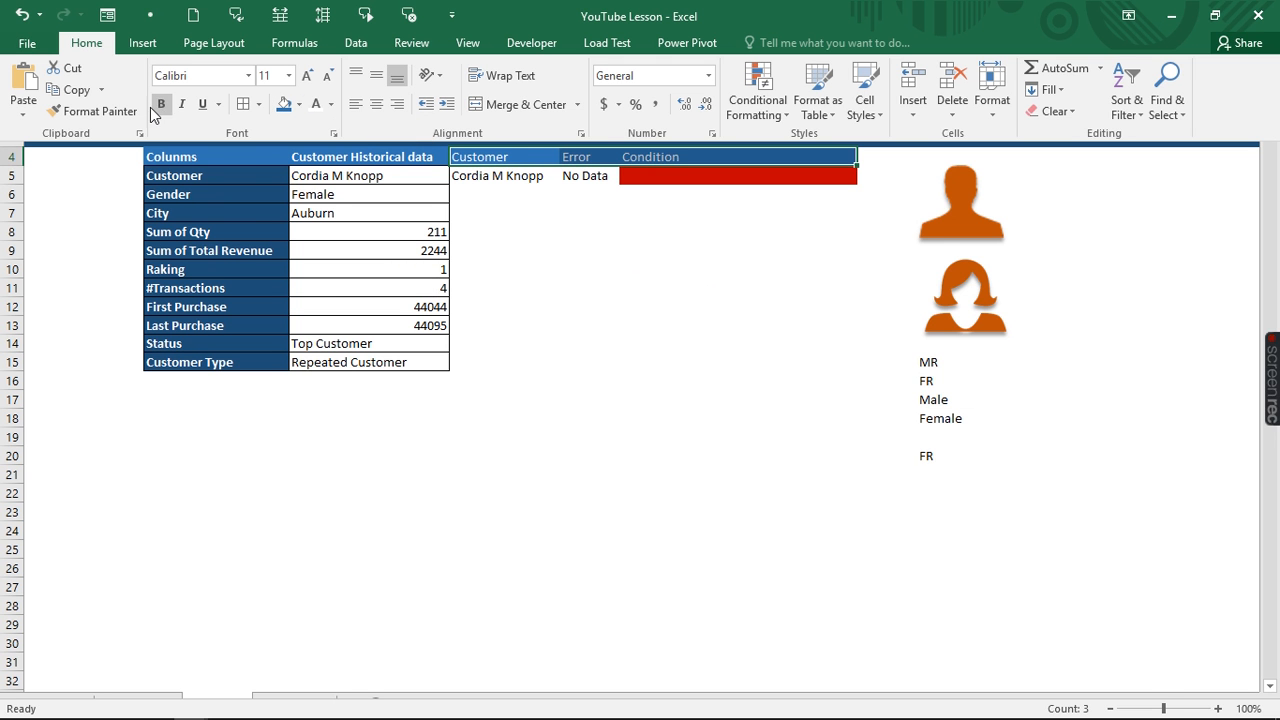
{"action": "left_click", "coordinate": [161, 105]}
{"action": "left_click", "coordinate": [521, 228]}
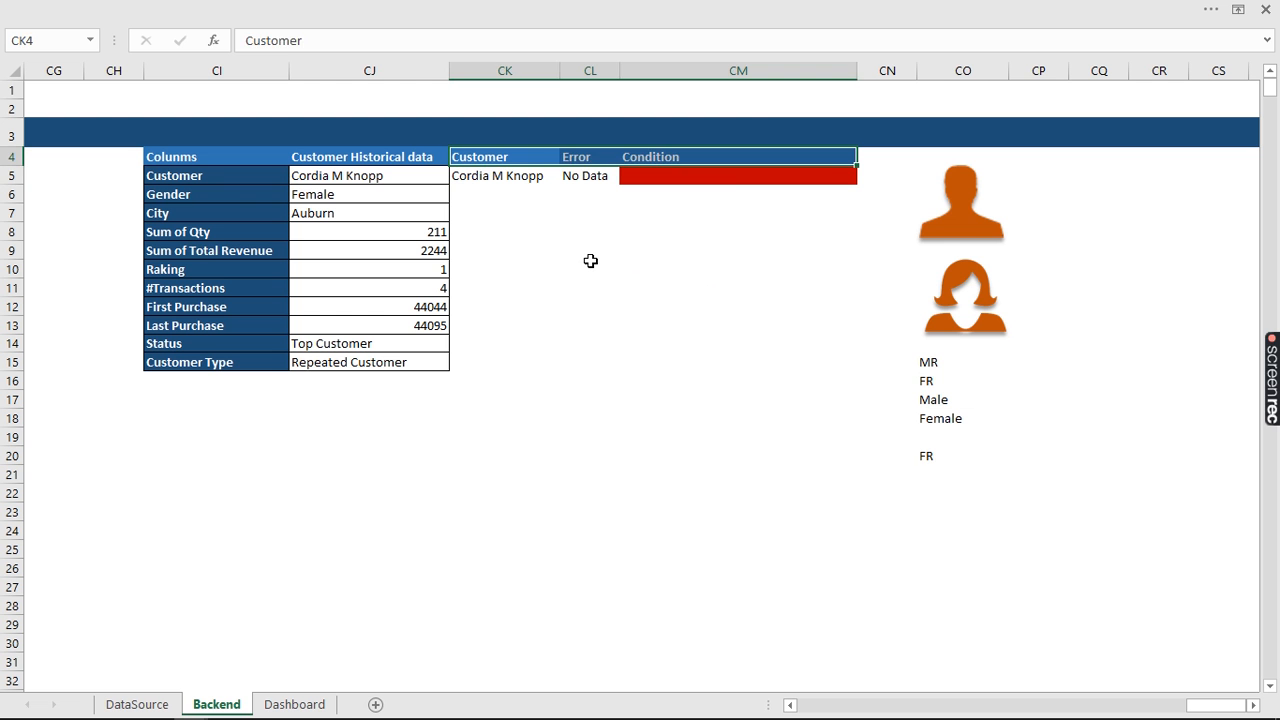
{"action": "left_click", "coordinate": [590, 263]}
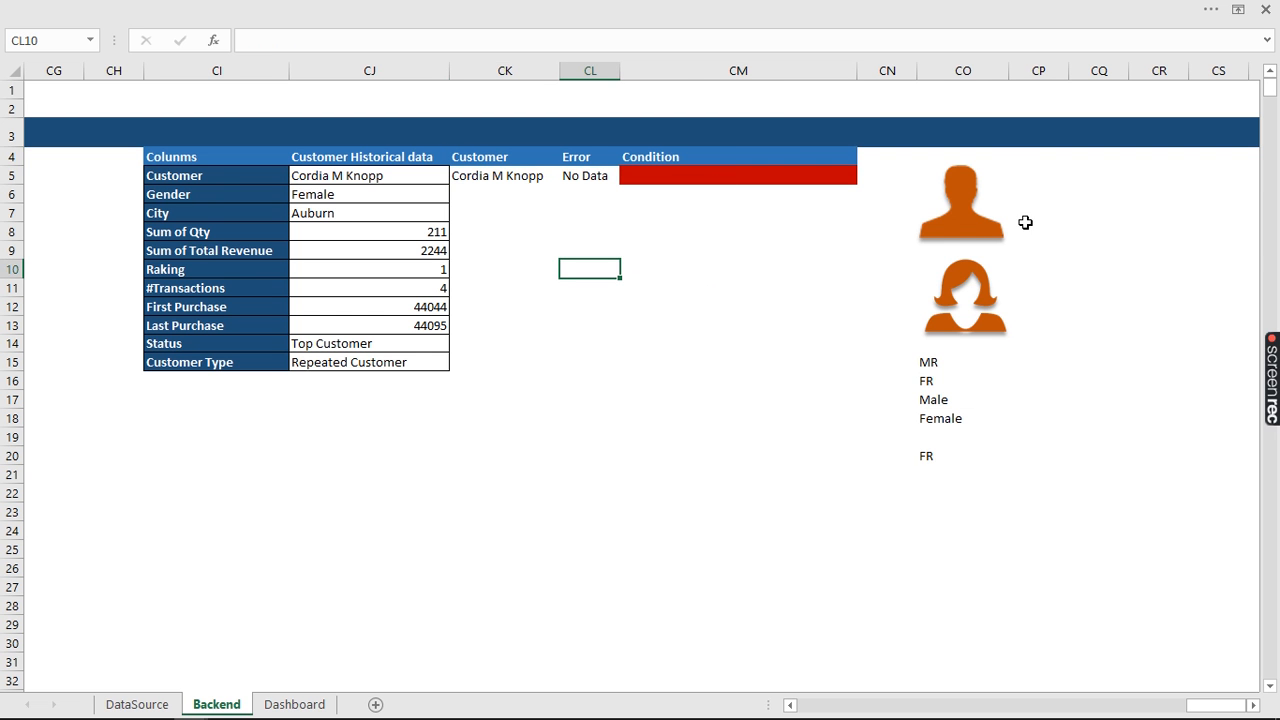
{"action": "left_click", "coordinate": [973, 230]}
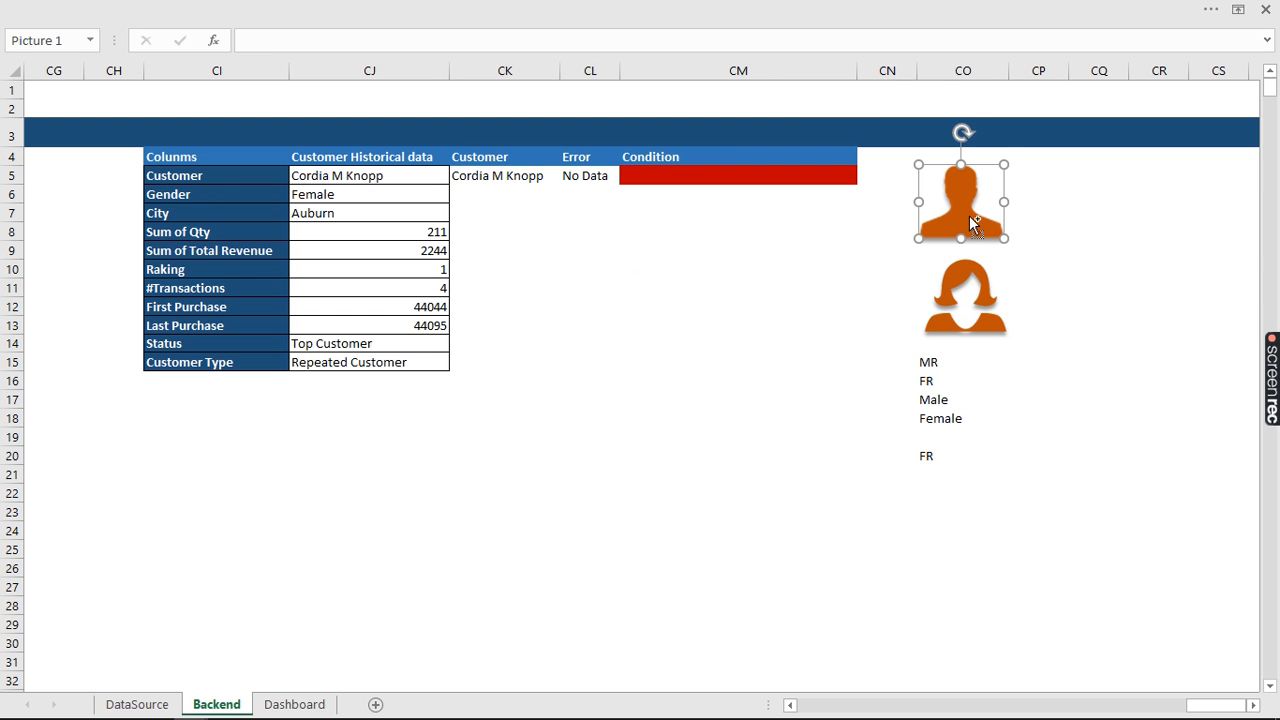
{"action": "left_click_drag", "start_coordinate": [969, 215], "coordinate": [972, 257]}
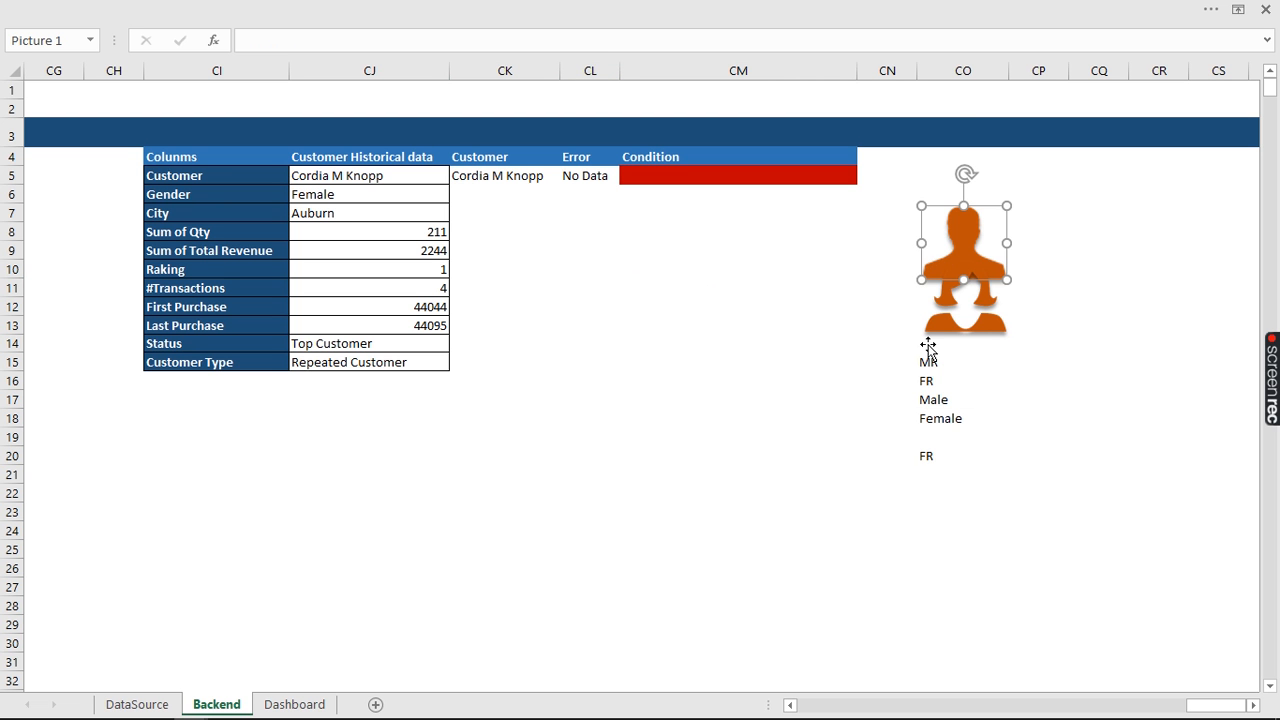
{"action": "key", "text": "ctrl+z"}
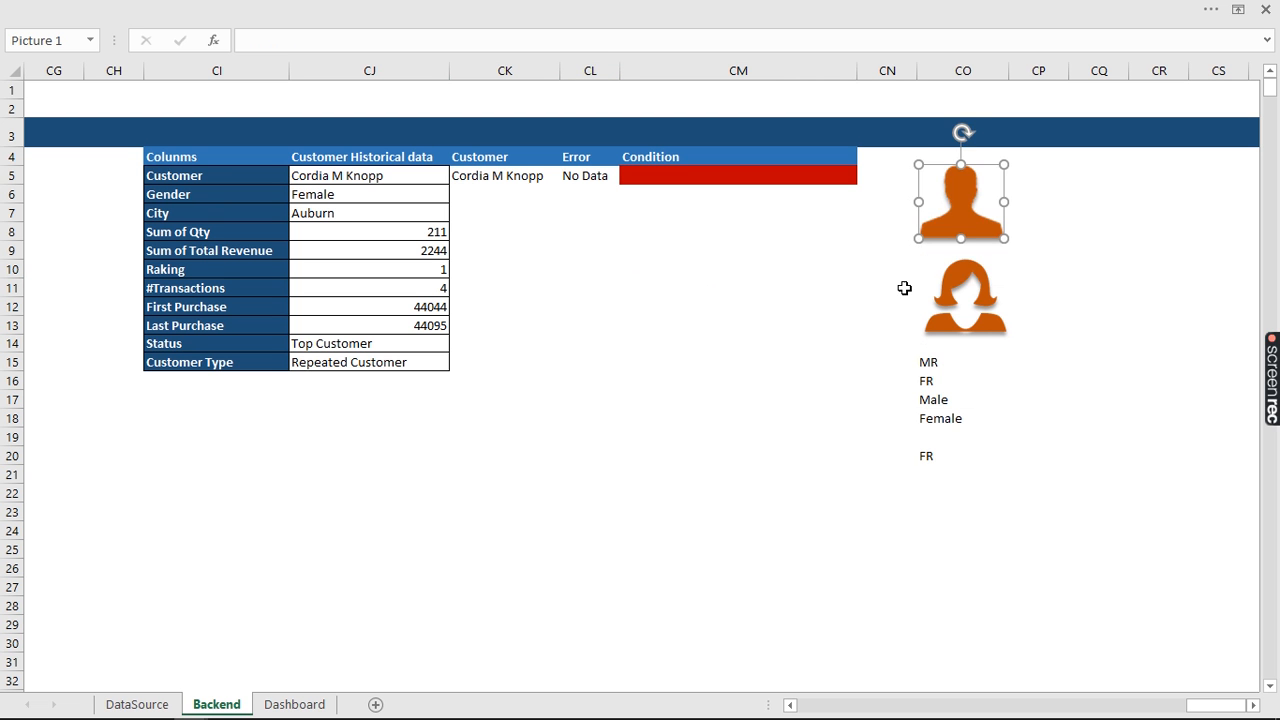
Duplicate the male picture on the Backend sheet and place the copy in the Dashboard's customer card below the magnifying glass
{"action": "left_click_drag", "start_coordinate": [969, 206], "coordinate": [1005, 290]}
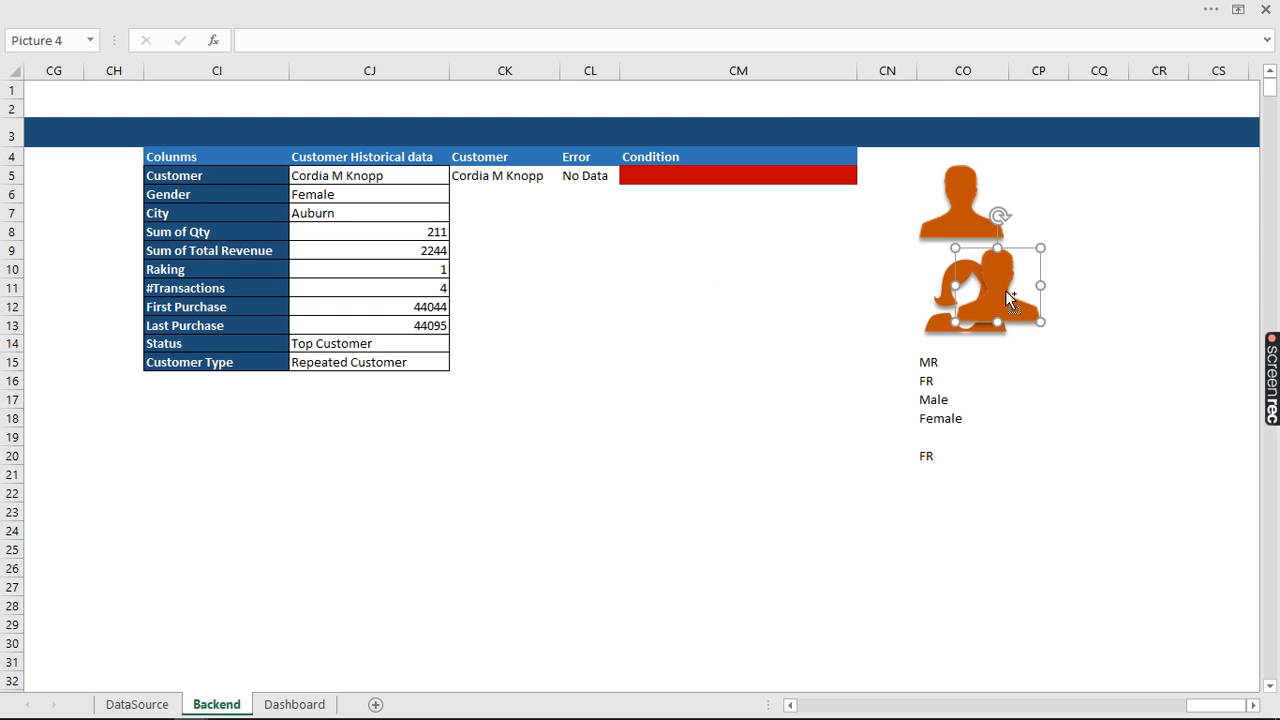
{"action": "key", "text": "ctrl+z"}
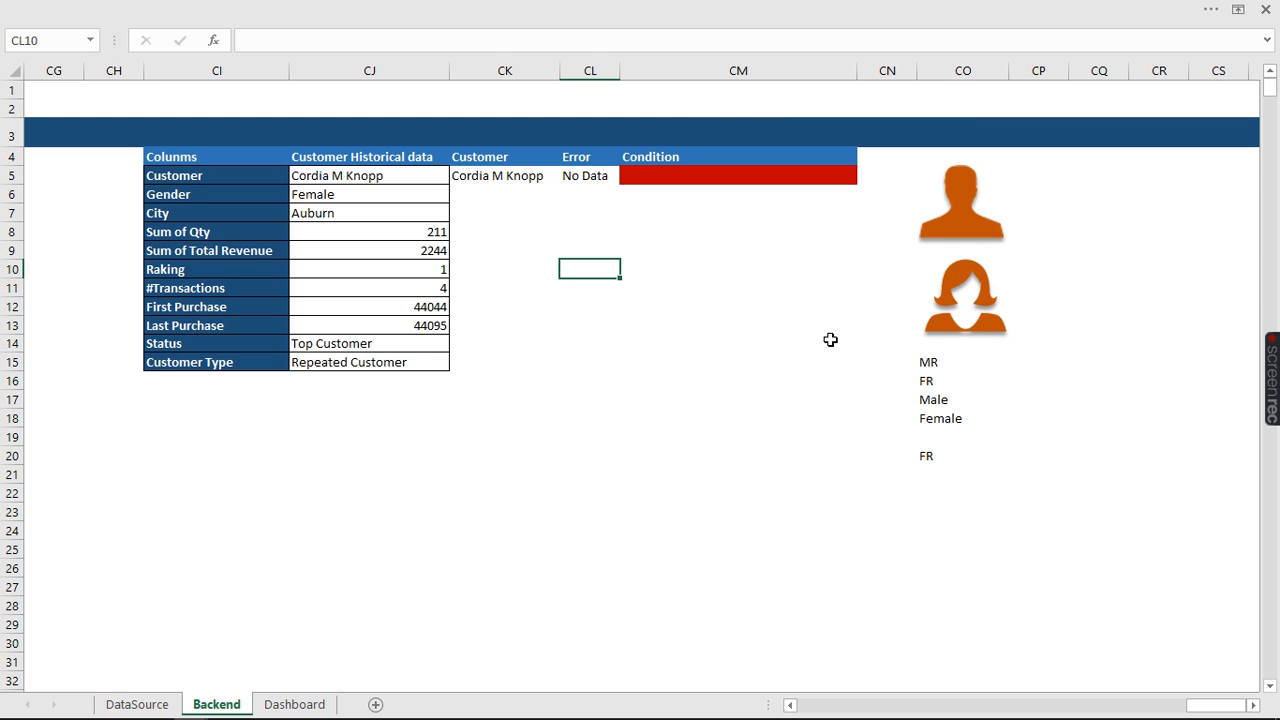
{"action": "left_click", "coordinate": [296, 705]}
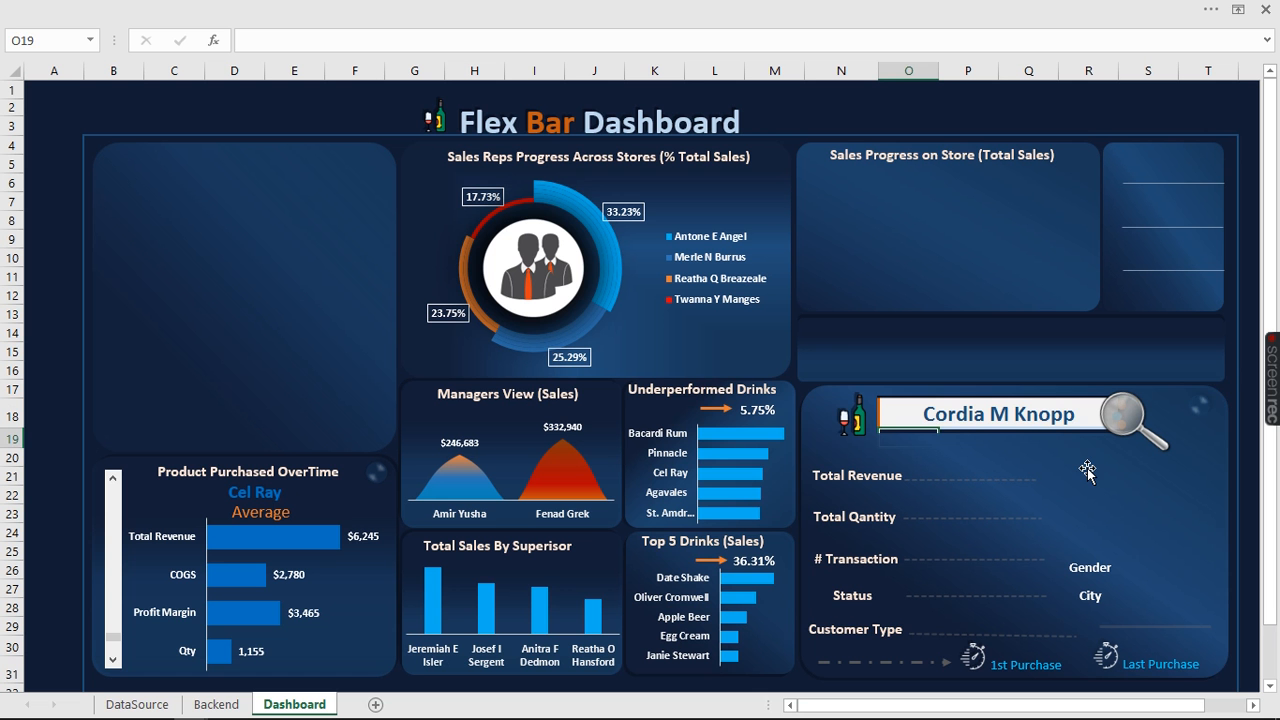
{"action": "left_click", "coordinate": [1087, 468]}
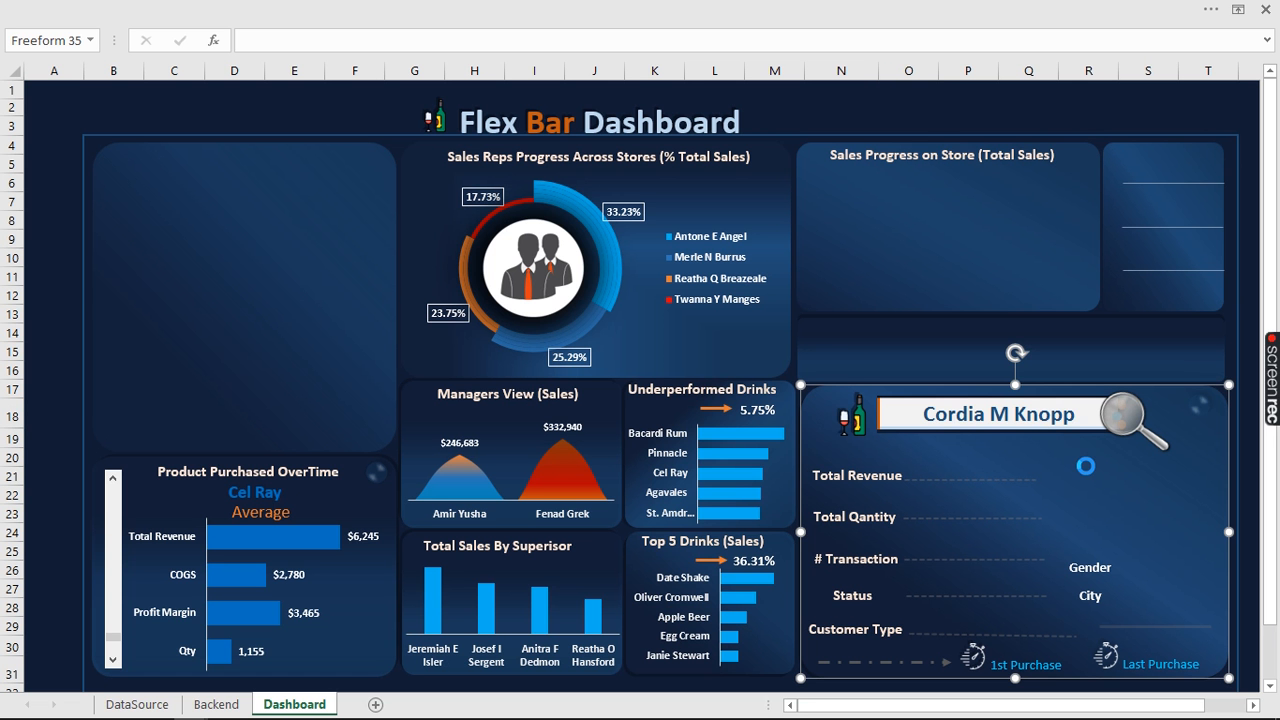
{"action": "key", "text": "ctrl+v"}
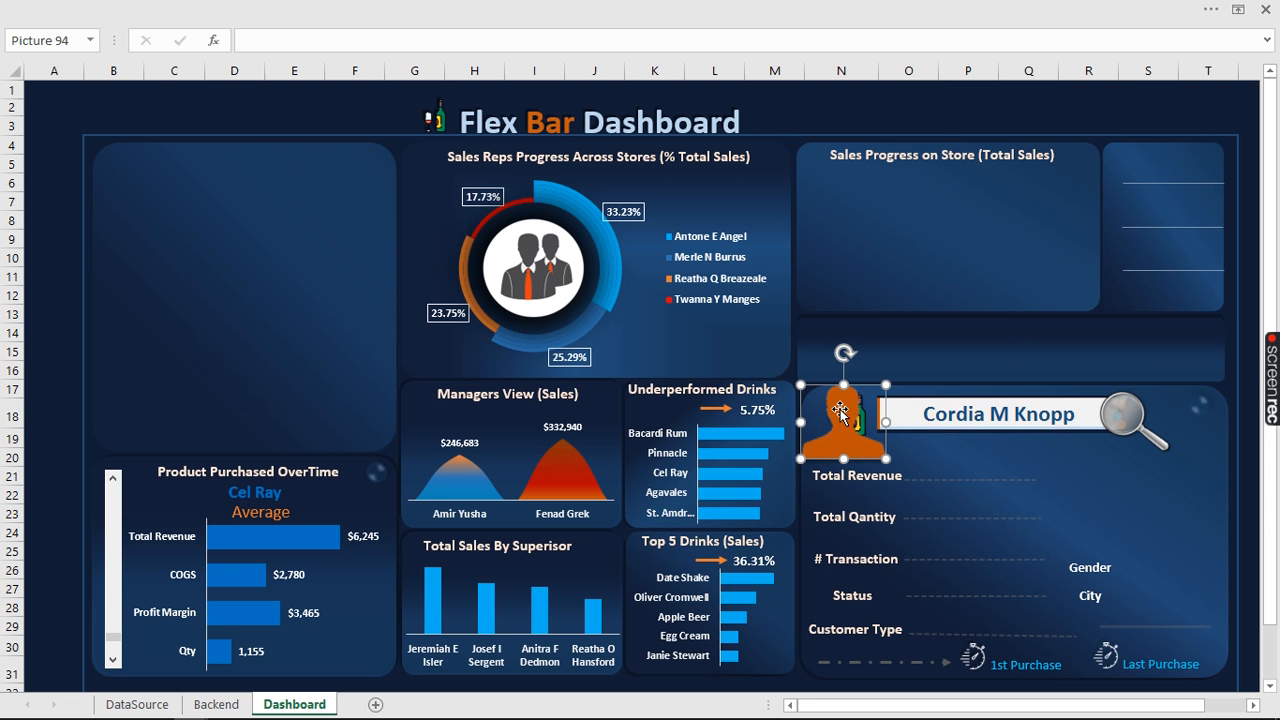
{"action": "left_click_drag", "start_coordinate": [840, 412], "coordinate": [1140, 474]}
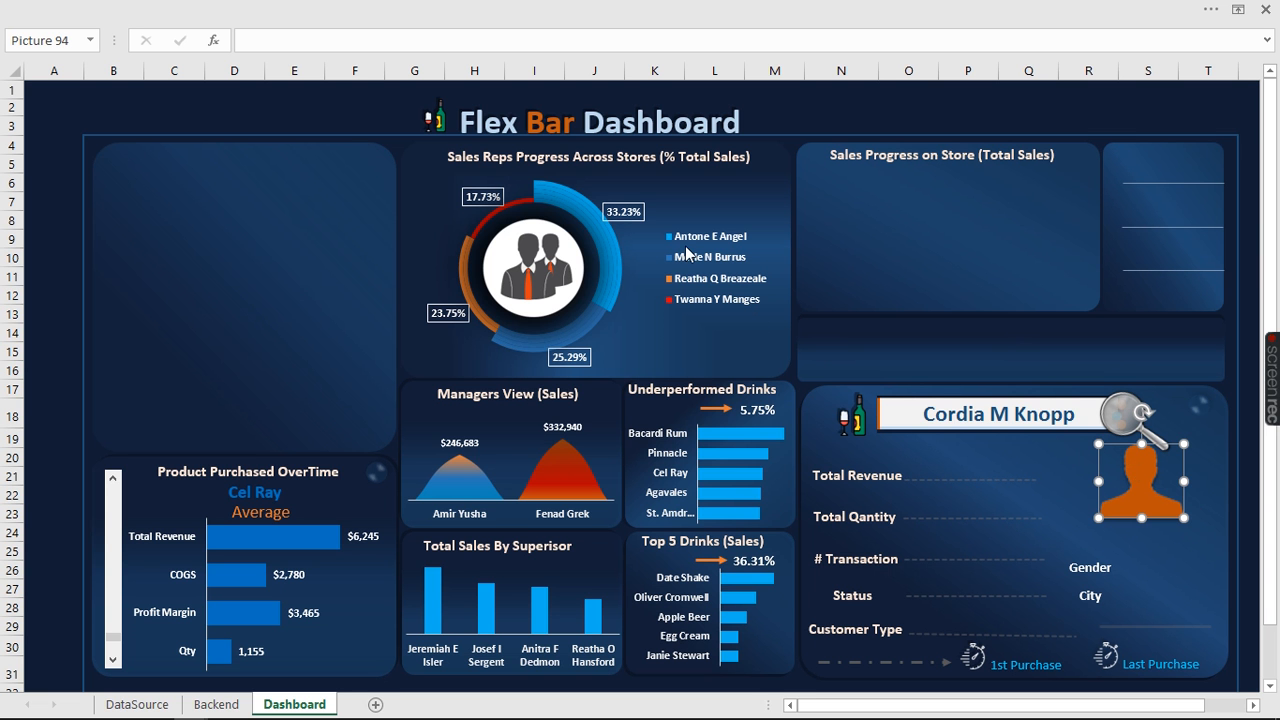
Link the picture in the Dashboard's customer card to the named range with =Swiching
{"action": "left_click", "coordinate": [341, 43]}
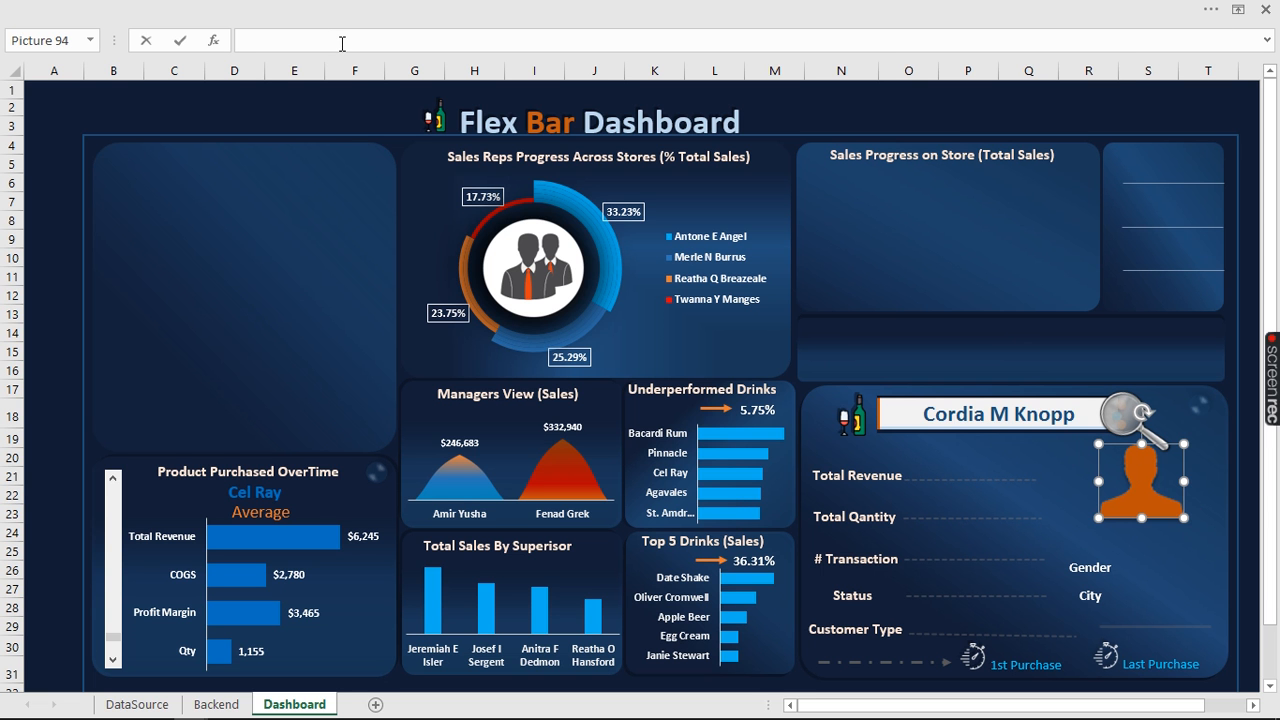
{"action": "type", "text": "=sw"}
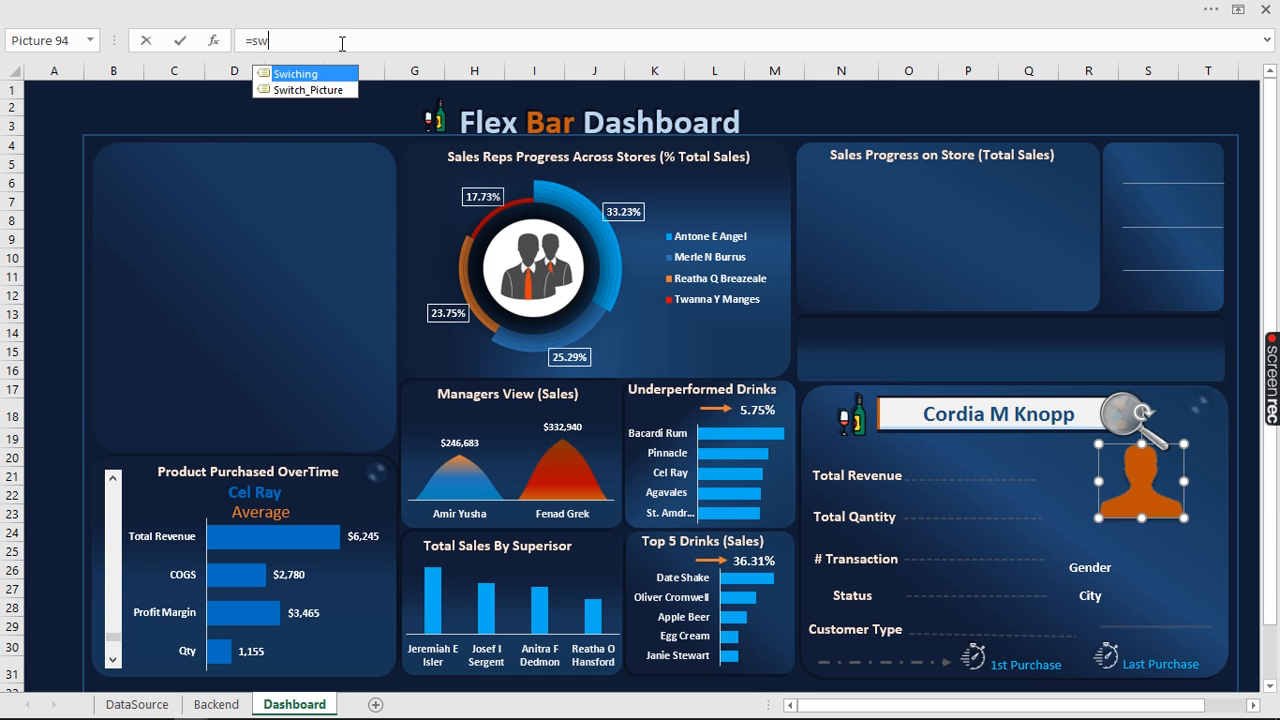
{"action": "key", "text": "Tab"}
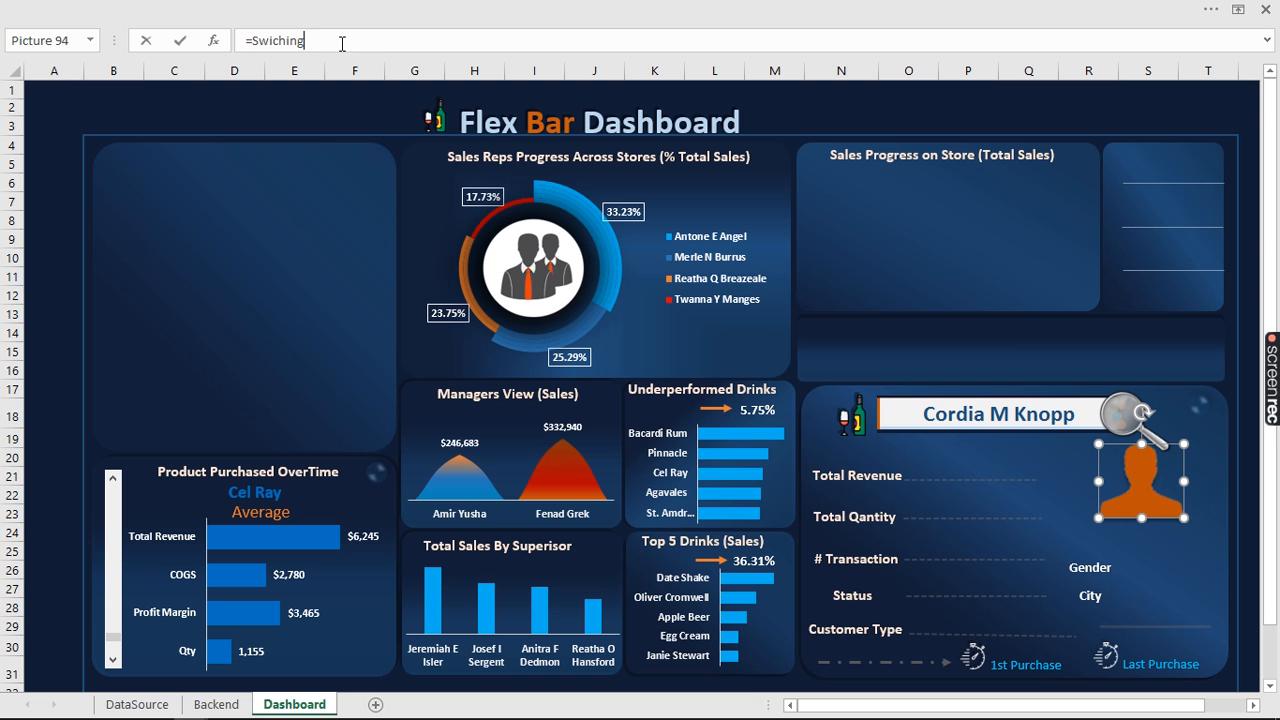
{"action": "key", "text": "Return"}
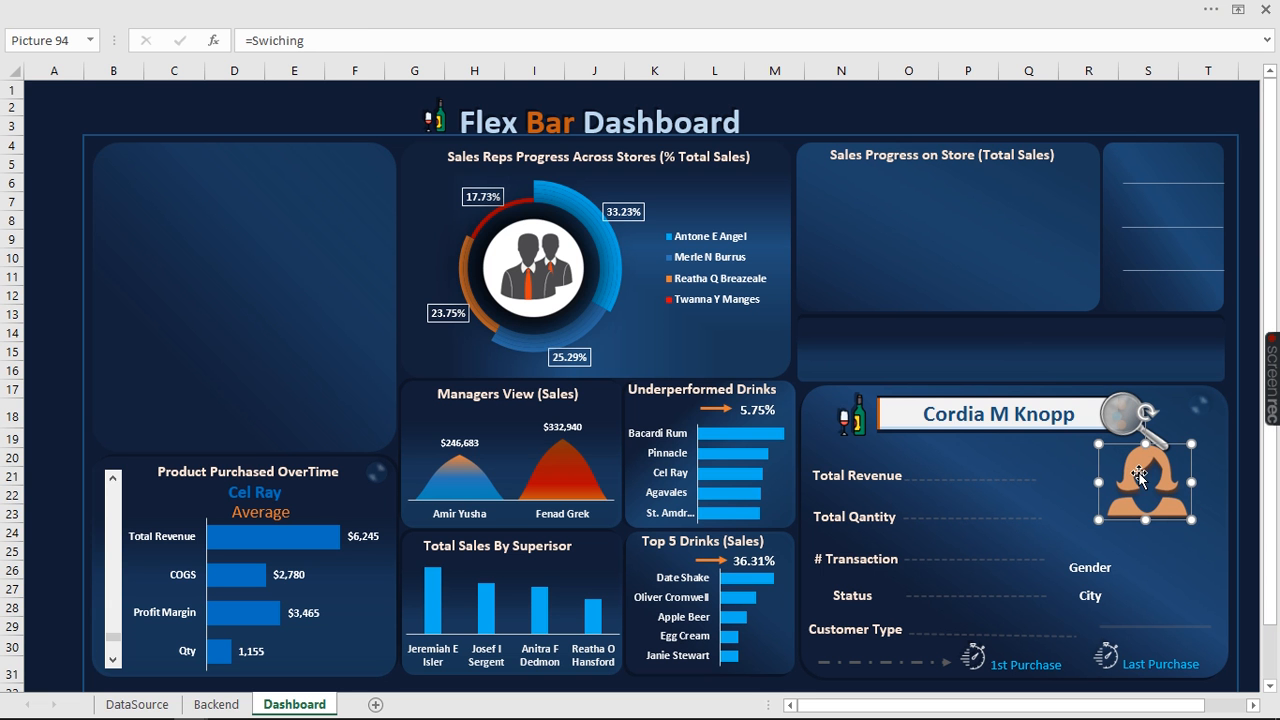
Set the linked gender picture's colour to No Recolor and deselect it
{"action": "left_click", "coordinate": [640, 9]}
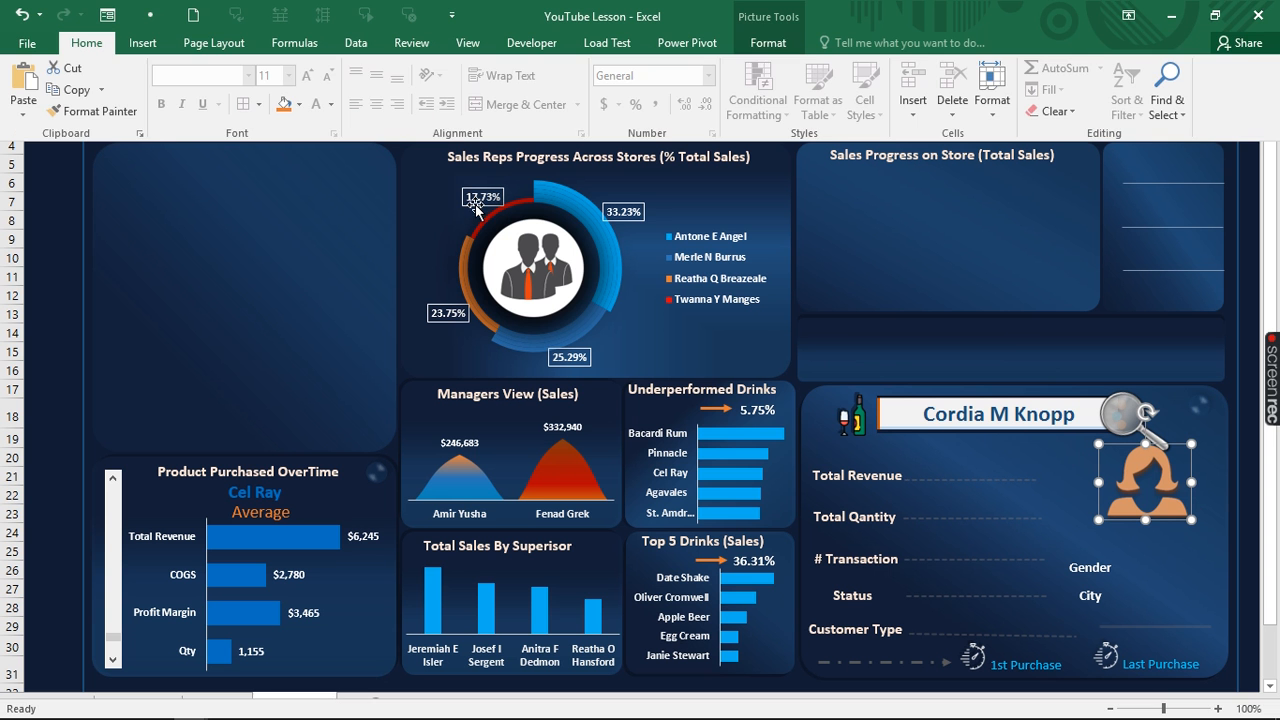
{"action": "left_click", "coordinate": [764, 43]}
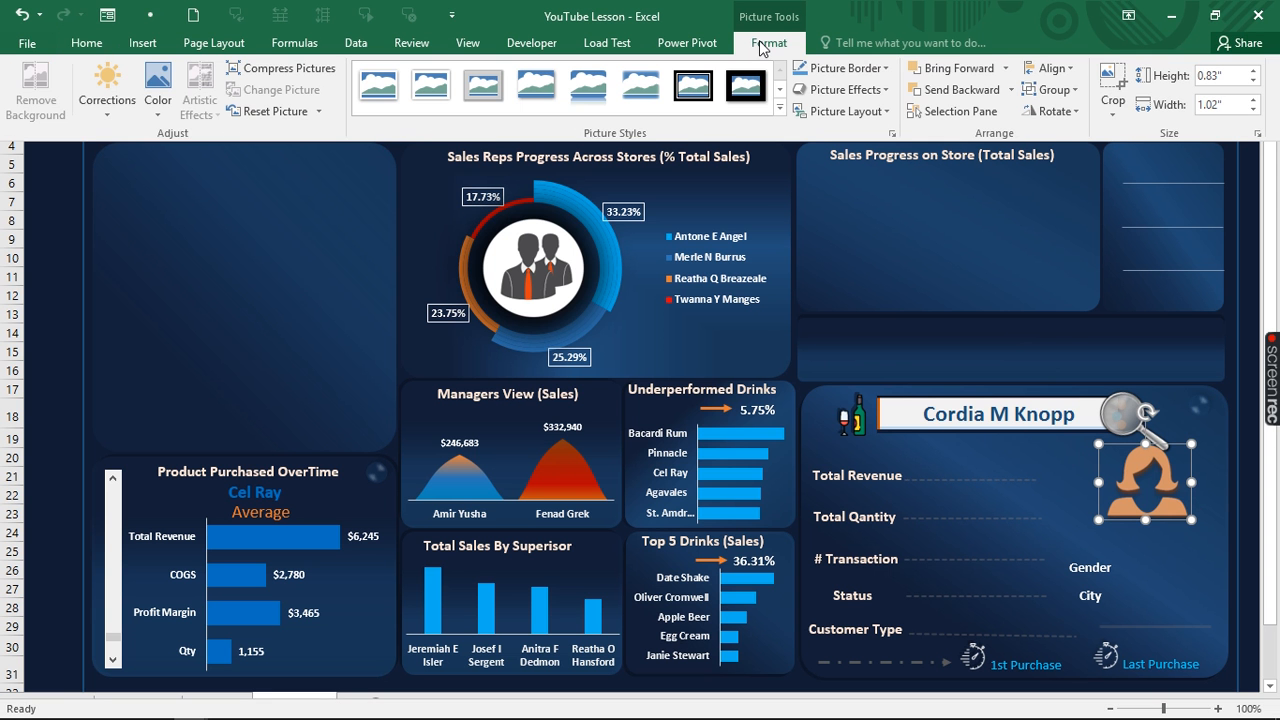
{"action": "left_click", "coordinate": [158, 95]}
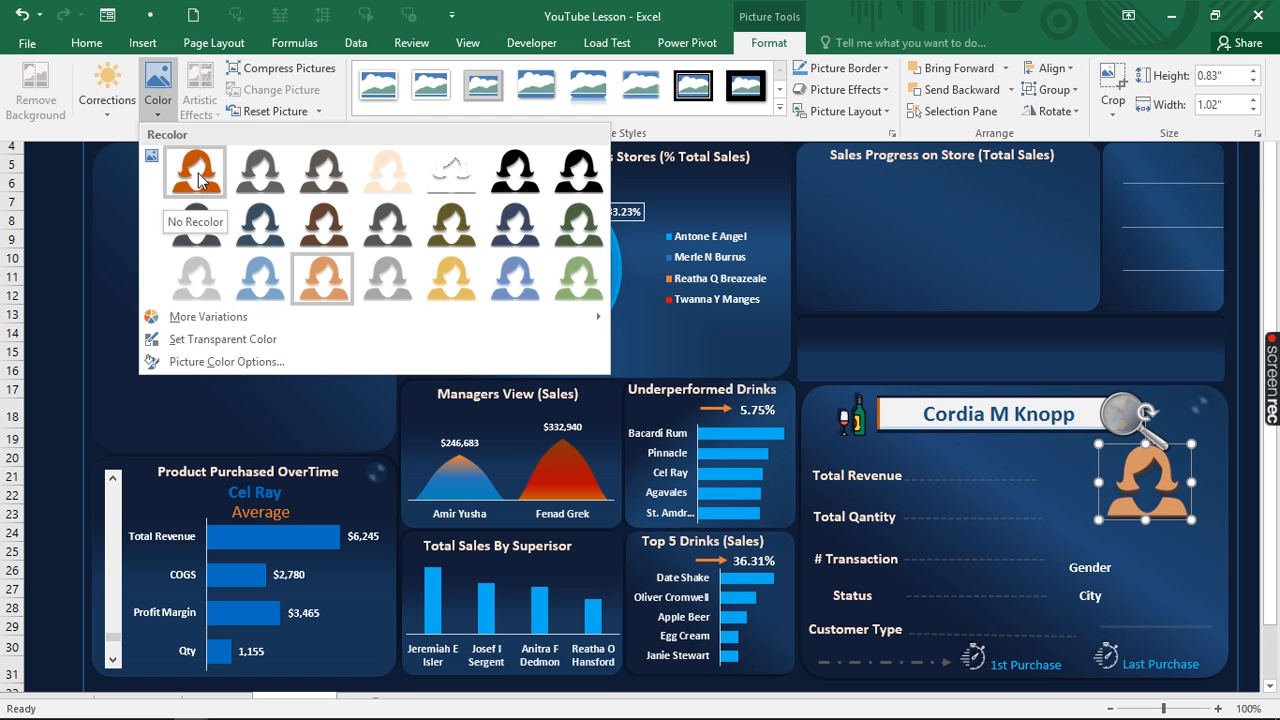
{"action": "left_click", "coordinate": [199, 178]}
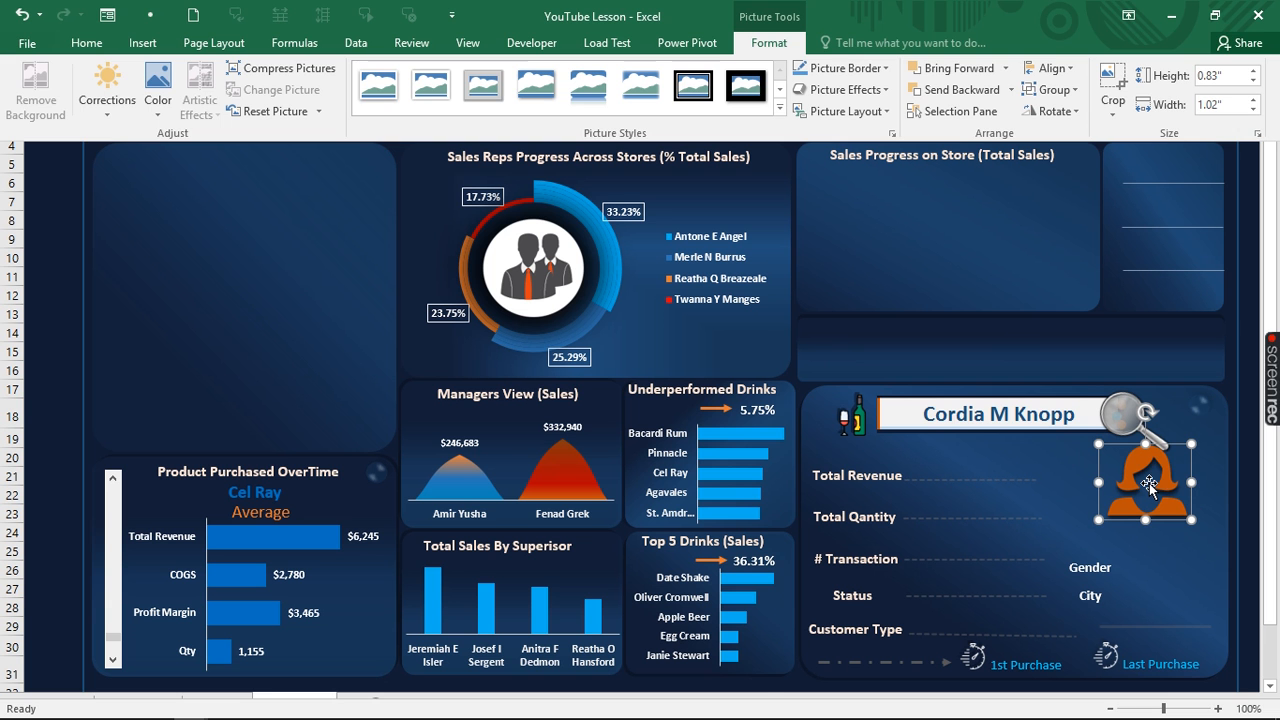
{"action": "left_click", "coordinate": [1247, 322]}
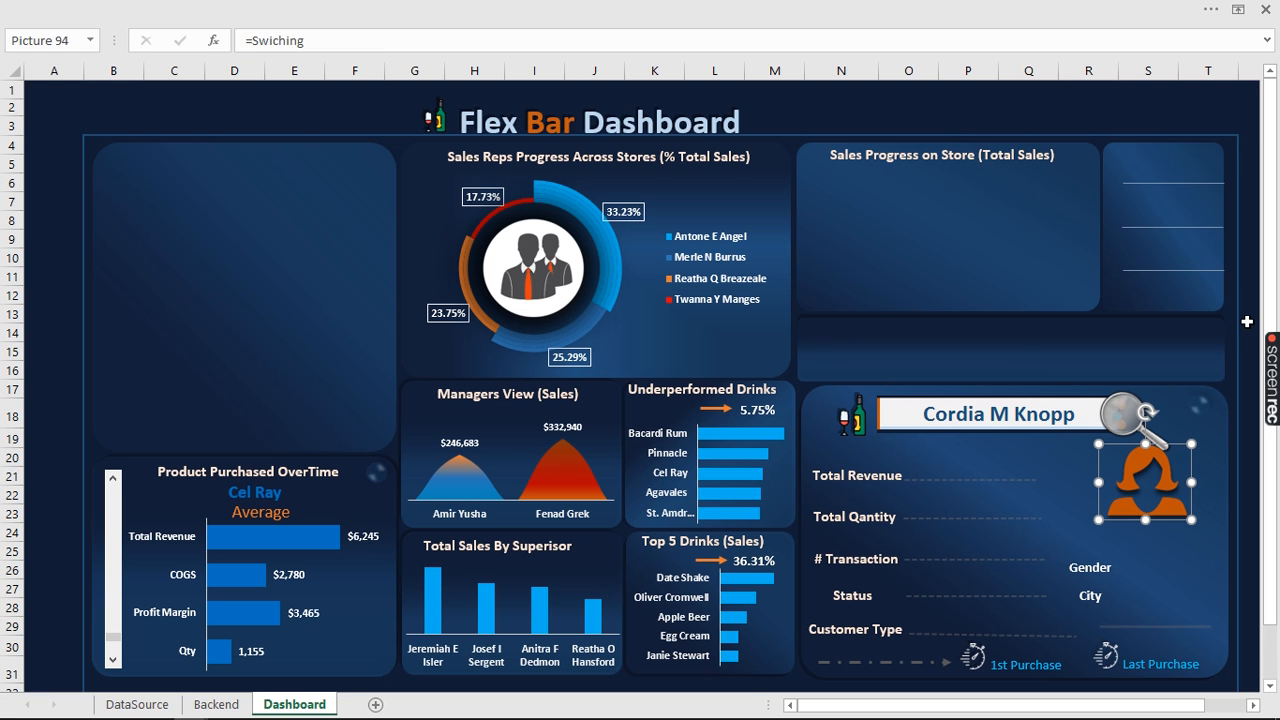
{"action": "left_click", "coordinate": [1247, 322]}
Enter a male customer's full name in the Dashboard search bar to test the picture switching
{"action": "left_click", "coordinate": [993, 413]}
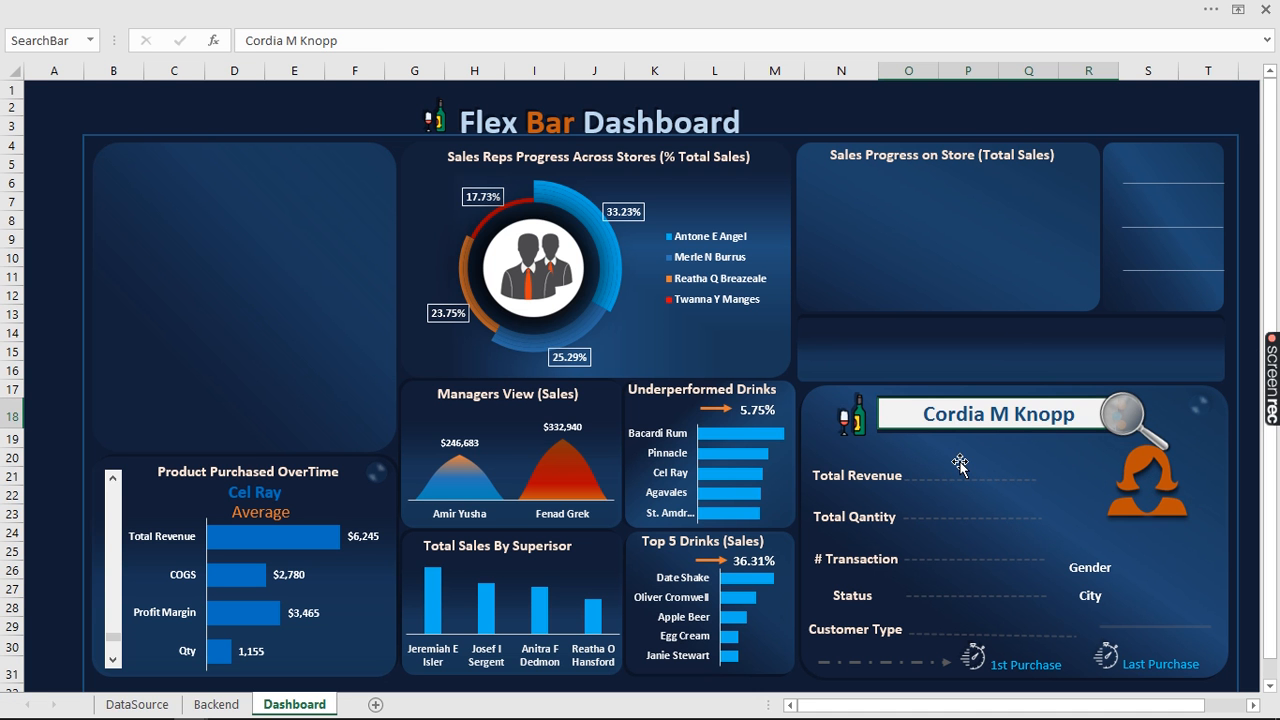
{"action": "type", "text": "Mu"}
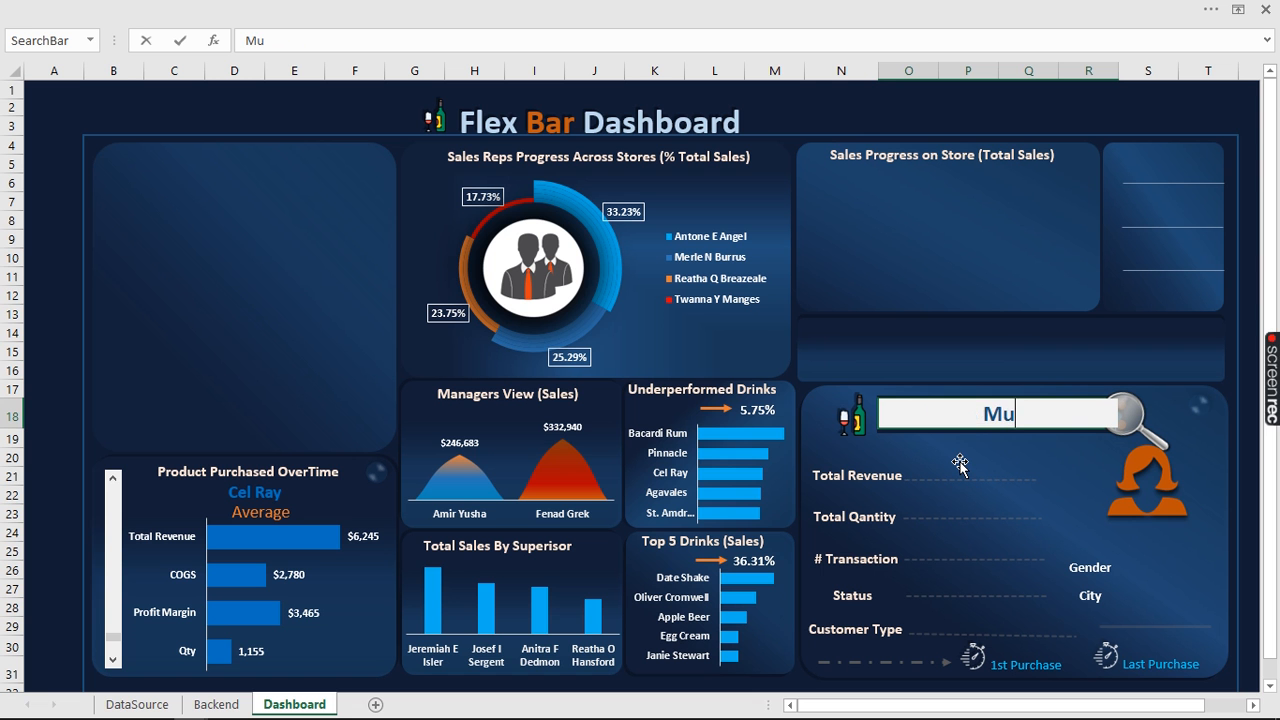
{"action": "type", "text": "min Yu"}
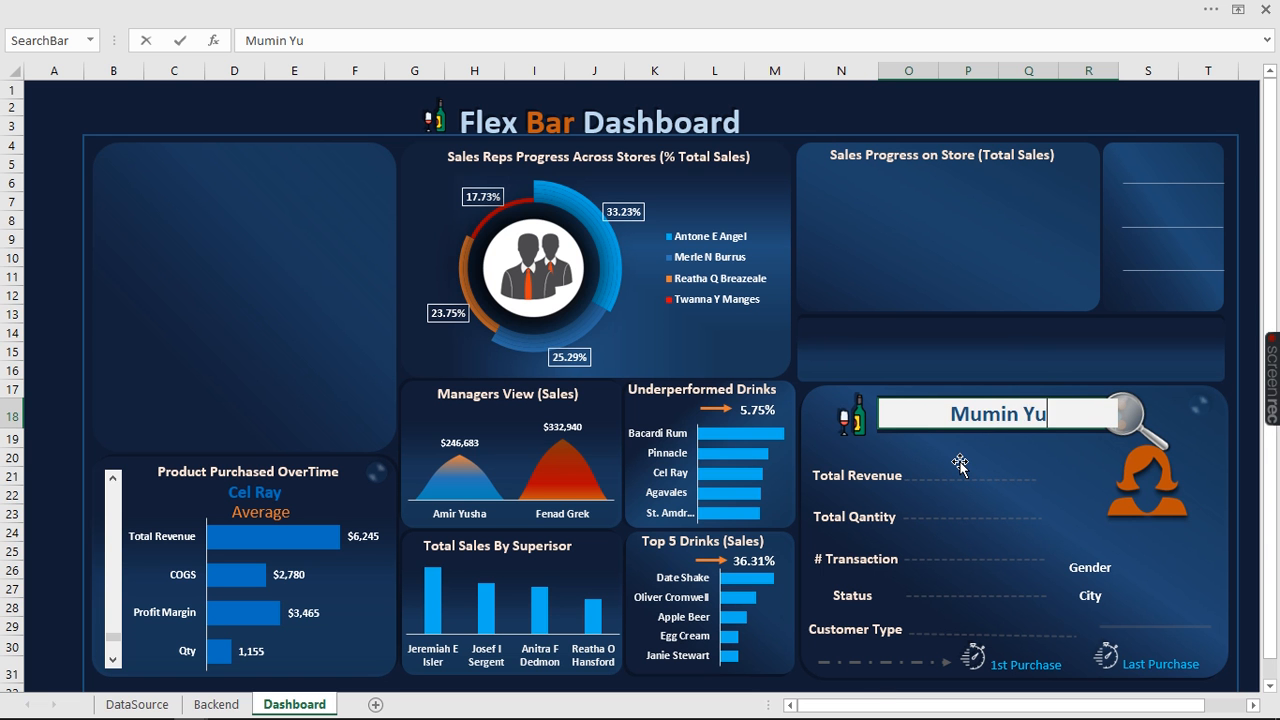
{"action": "type", "text": "sha"}
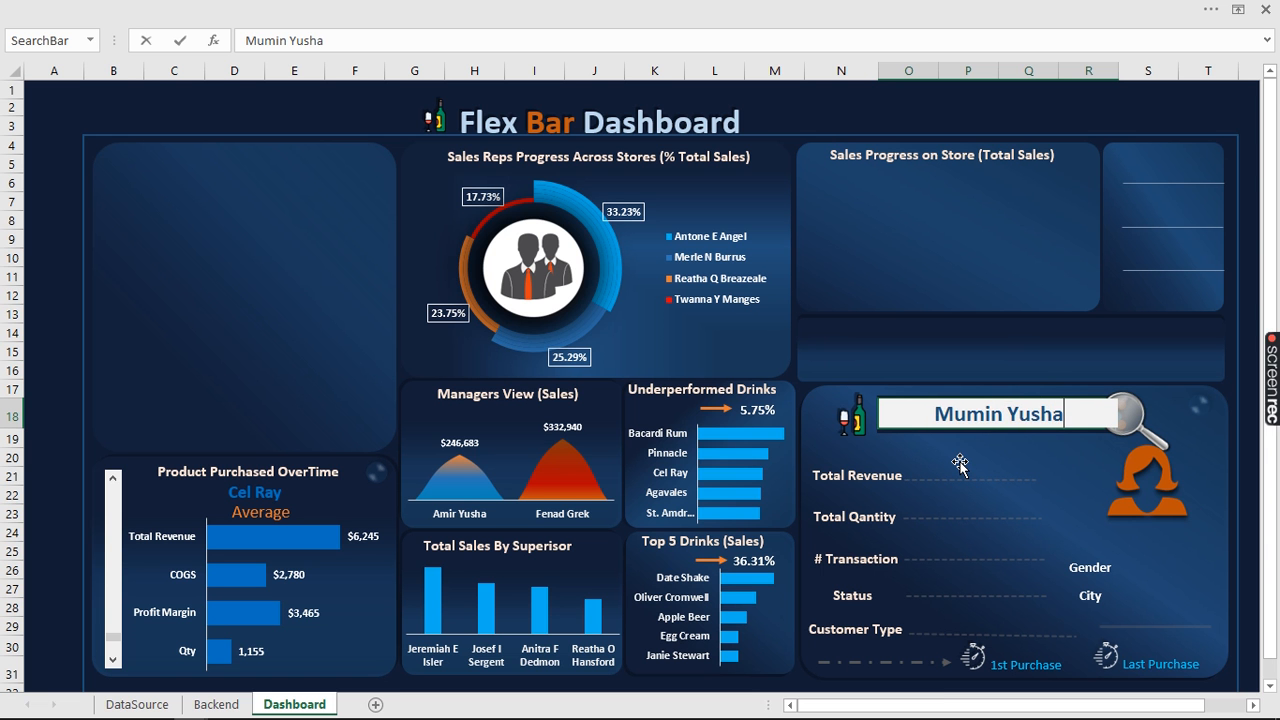
{"action": "key", "text": "Return"}
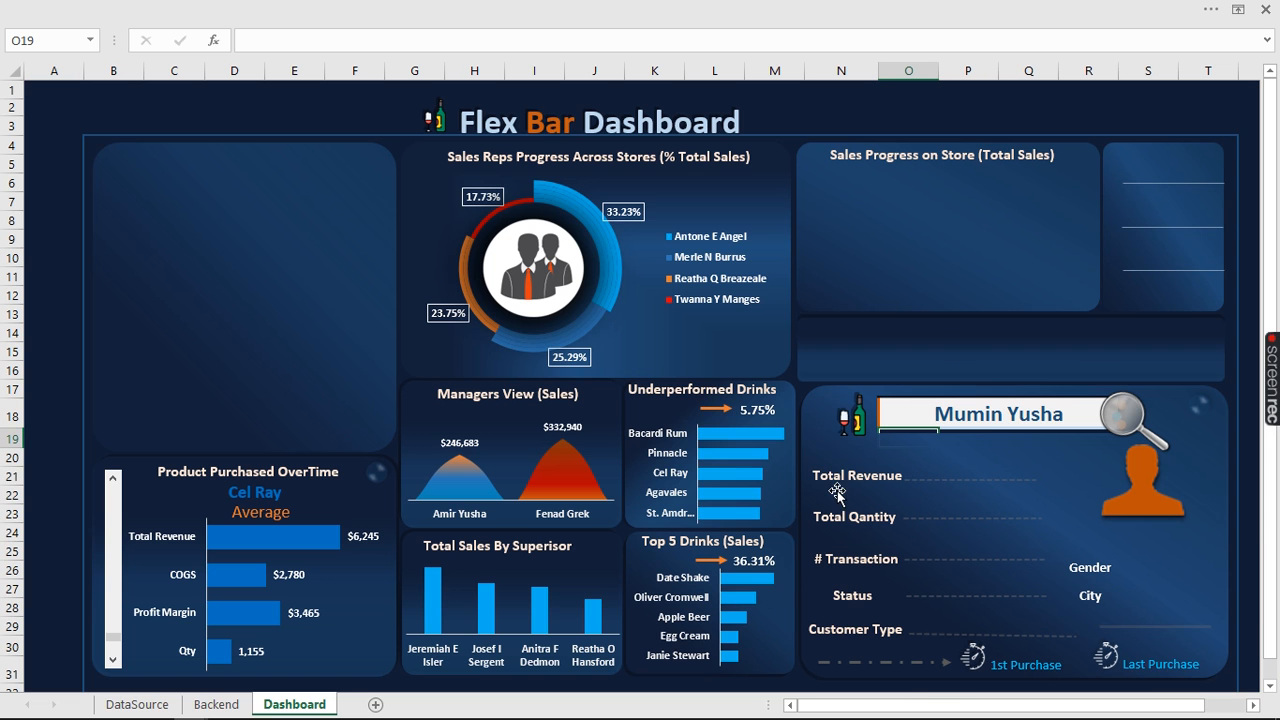
Insert a plain black WordArt text box on the Backend sheet and link it to the customer name with =$CJ$5
{"action": "left_click", "coordinate": [216, 704]}
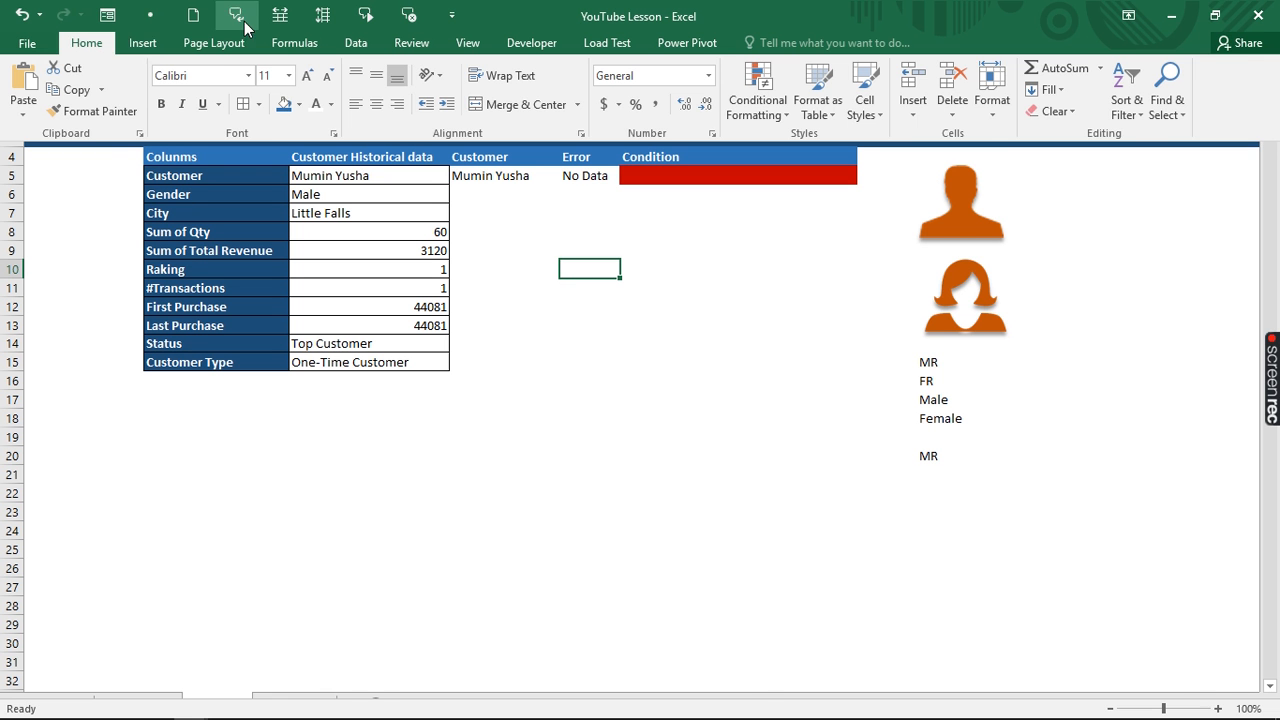
{"action": "left_click", "coordinate": [146, 44]}
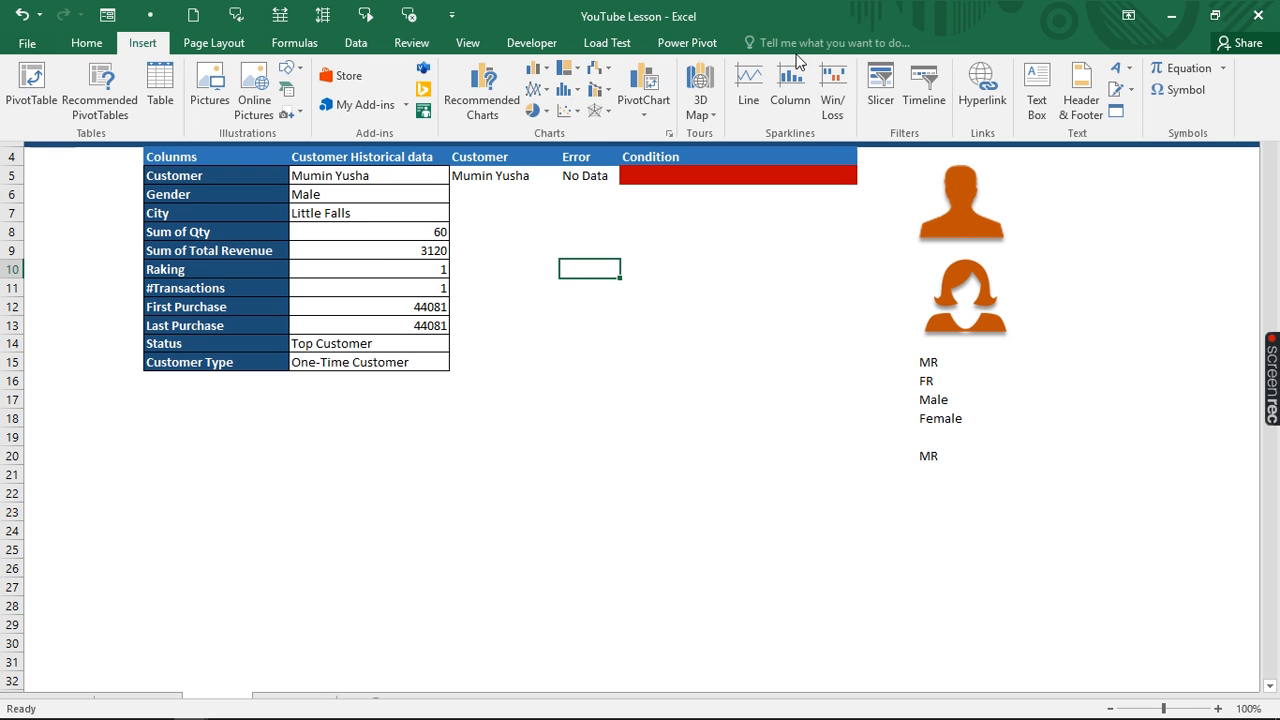
{"action": "left_click", "coordinate": [1125, 72]}
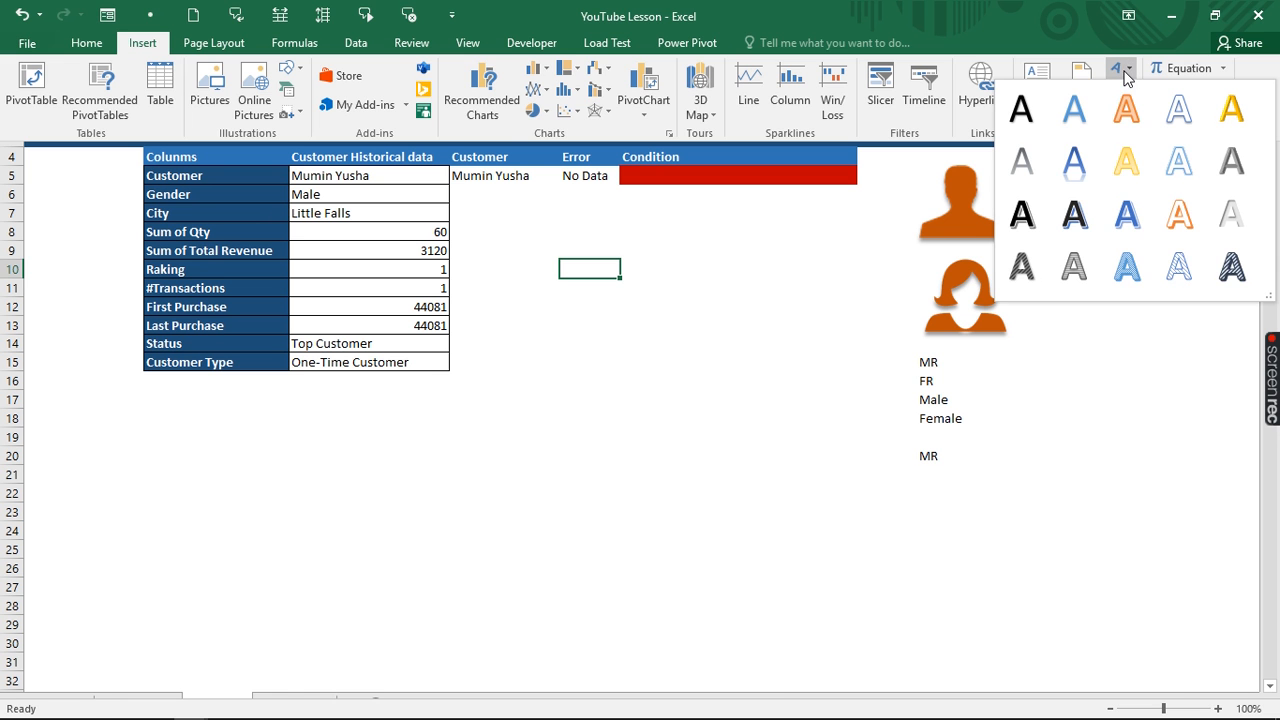
{"action": "left_click", "coordinate": [1020, 108]}
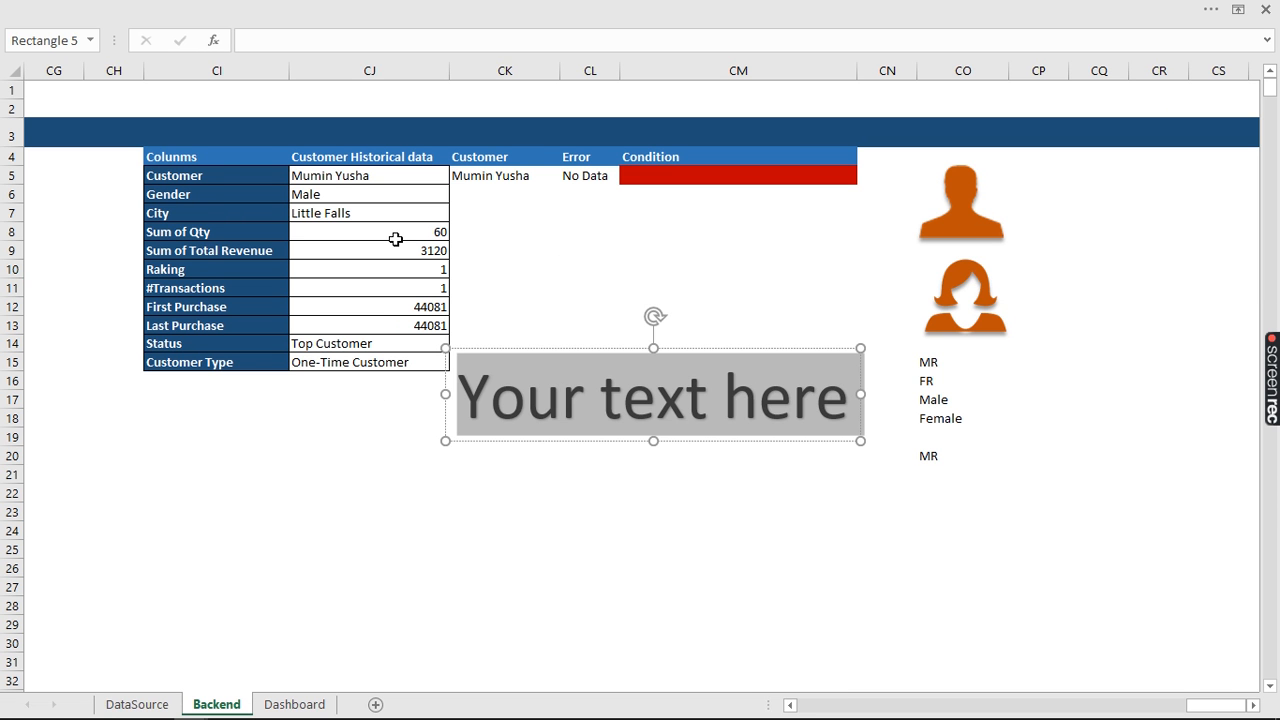
{"action": "left_click", "coordinate": [287, 43]}
{"action": "type", "text": "="}
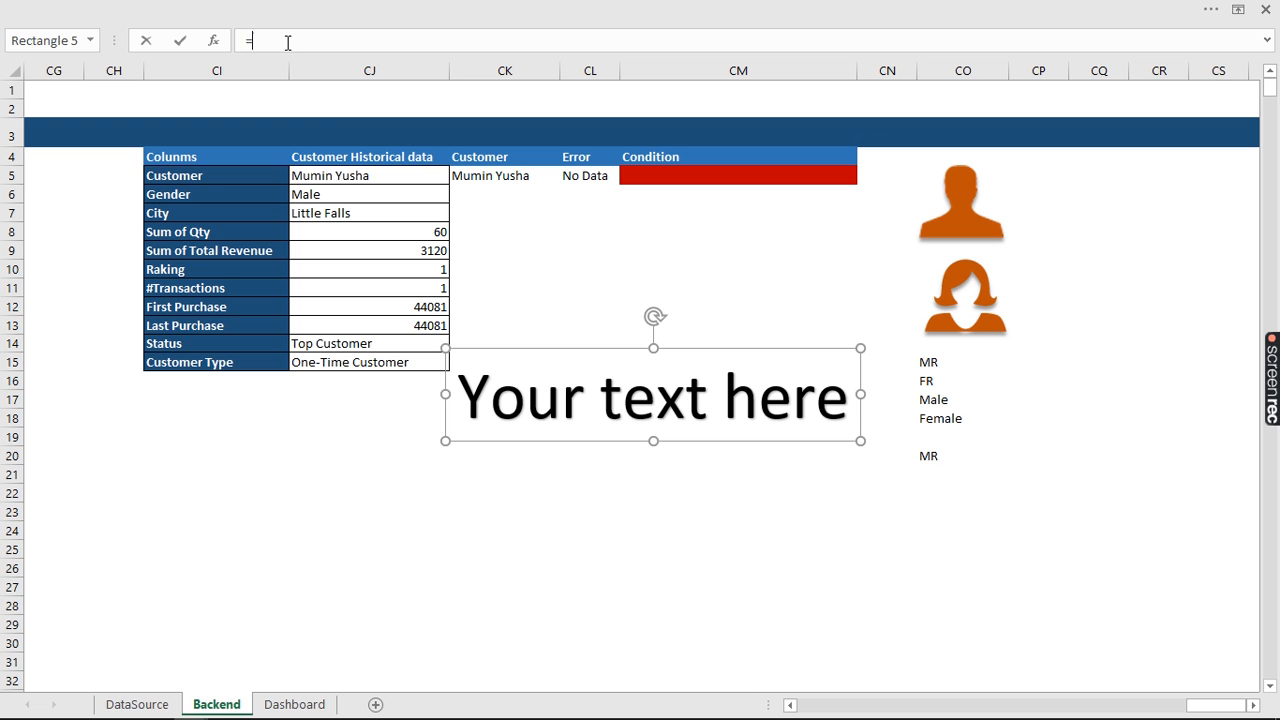
{"action": "left_click", "coordinate": [351, 175]}
{"action": "key", "text": "Return"}
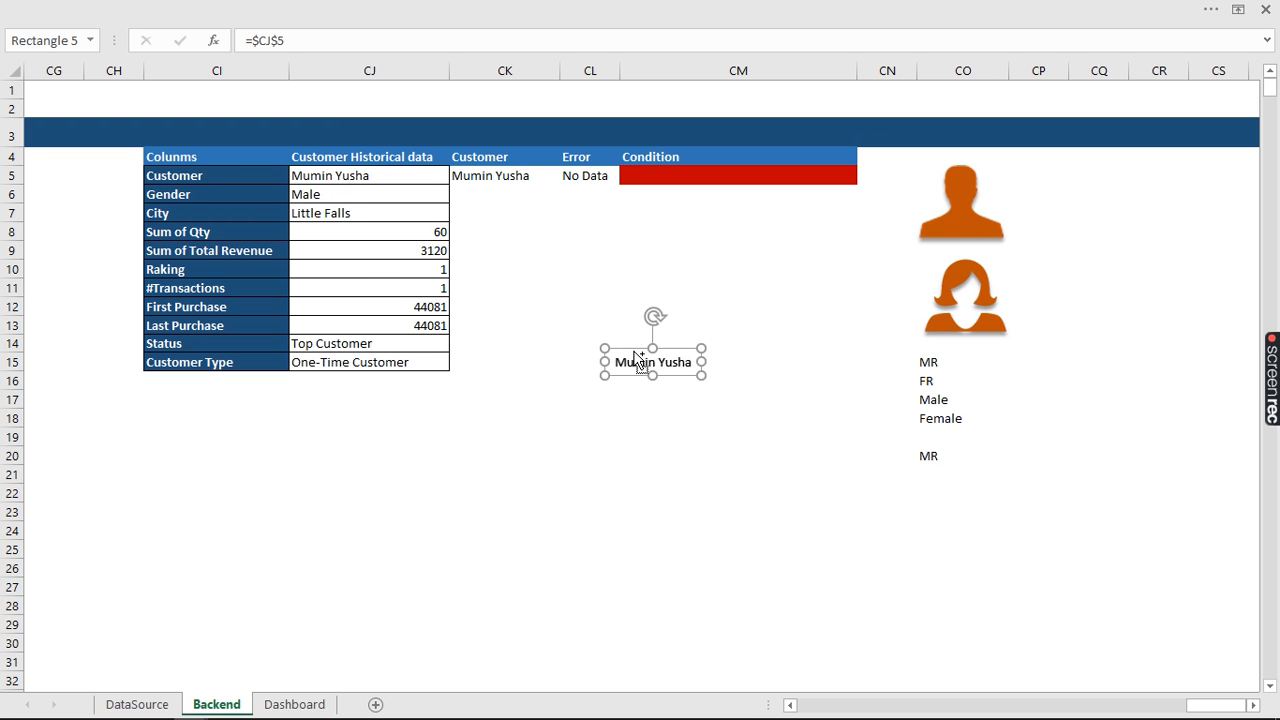
Move the linked name text box from the Backend sheet to the Dashboard, placing it directly below the gender picture
{"action": "key", "text": "Escape"}
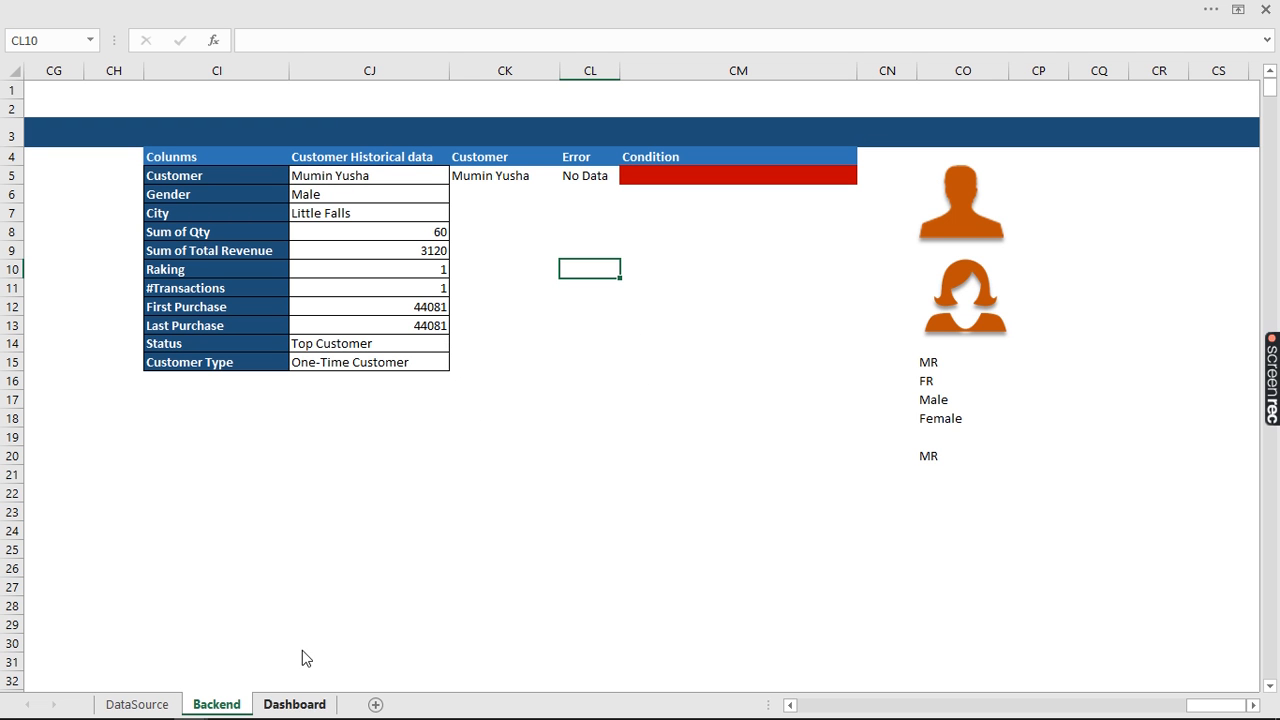
{"action": "left_click", "coordinate": [295, 704]}
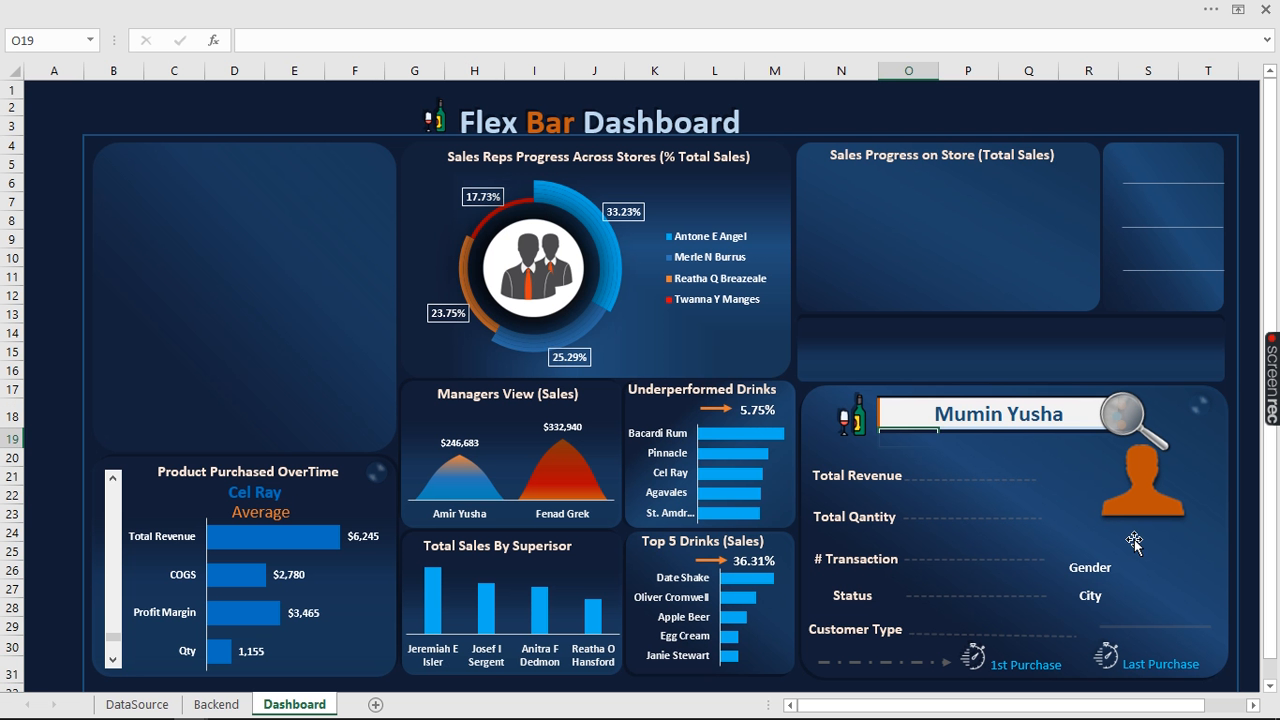
{"action": "left_click", "coordinate": [1134, 541]}
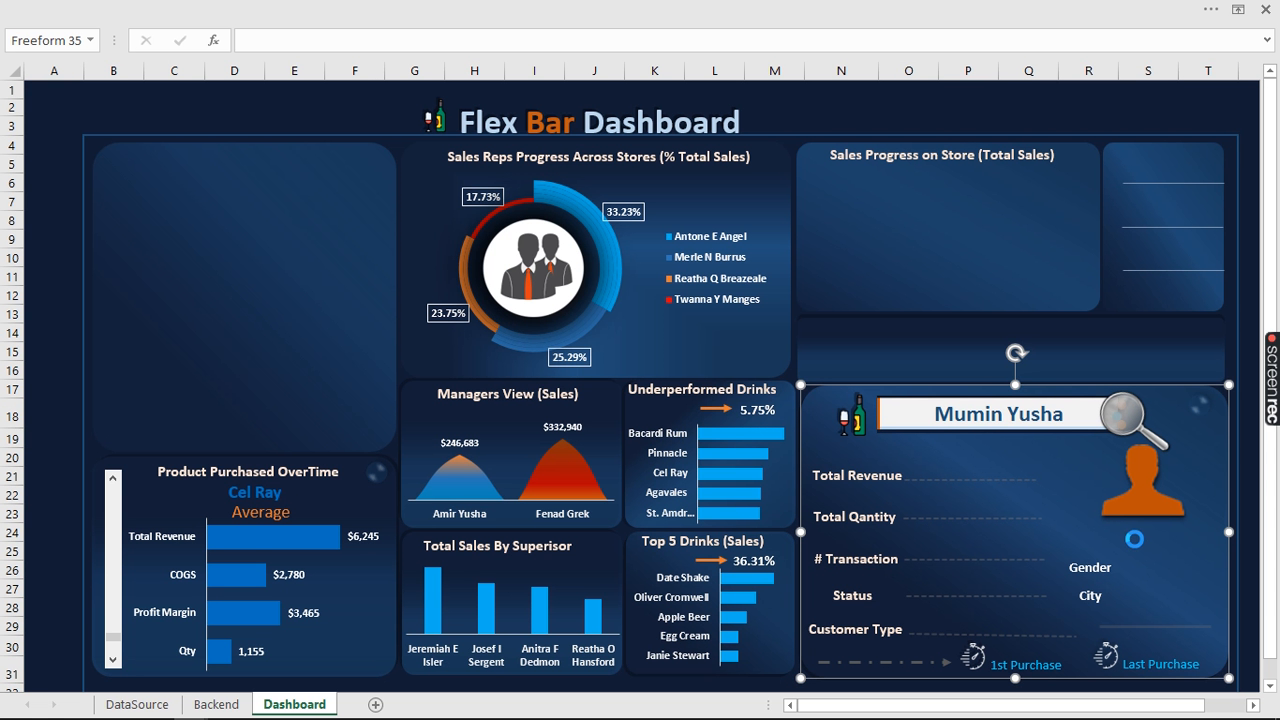
{"action": "key", "text": "ctrl+v"}
{"action": "left_click_drag", "start_coordinate": [869, 388], "coordinate": [1160, 521]}
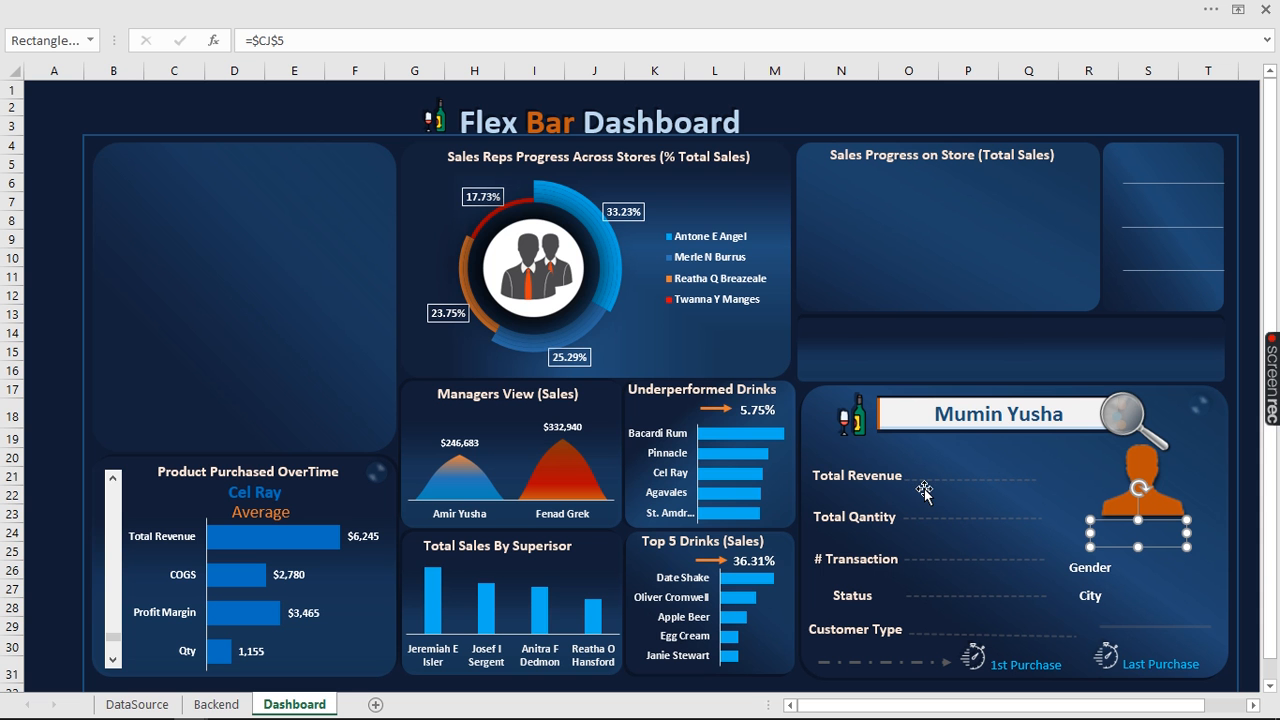
Relink the name text box to =Backend!$CJ$5 and widen it on both sides to about 2.02 inches
{"action": "left_click", "coordinate": [258, 41]}
{"action": "type", "text": "ba"}
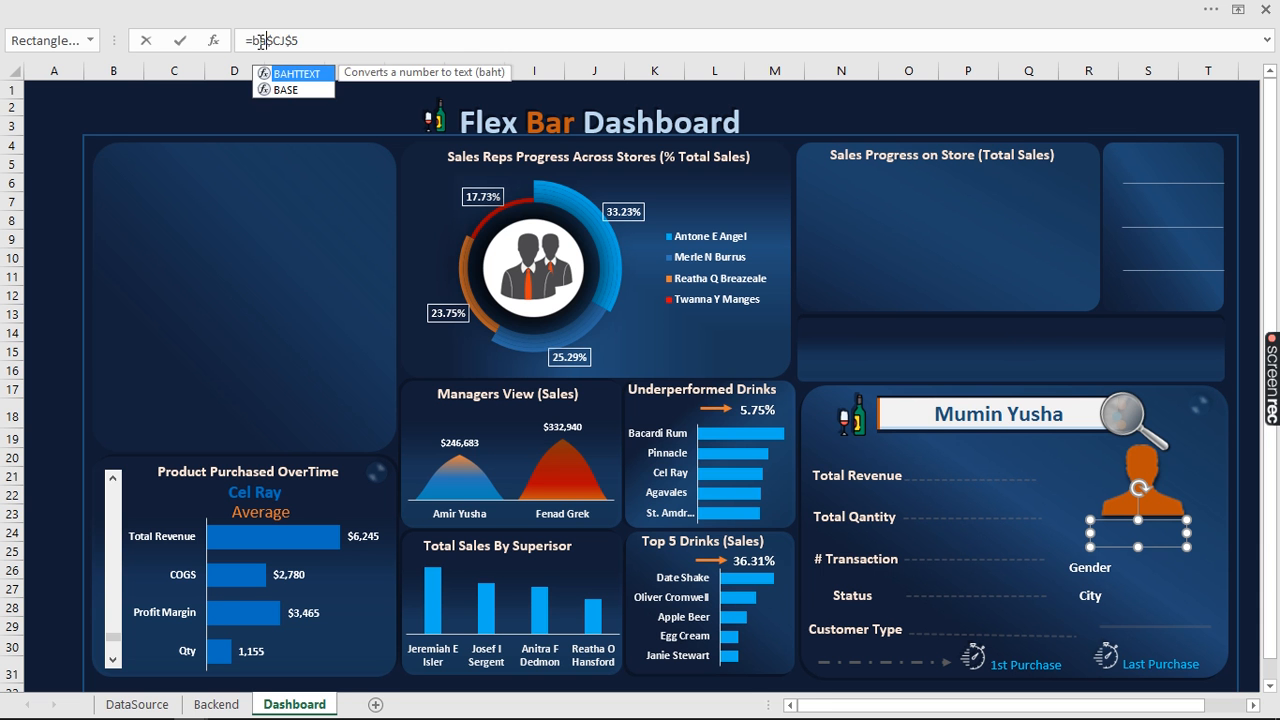
{"action": "type", "text": "ckend"}
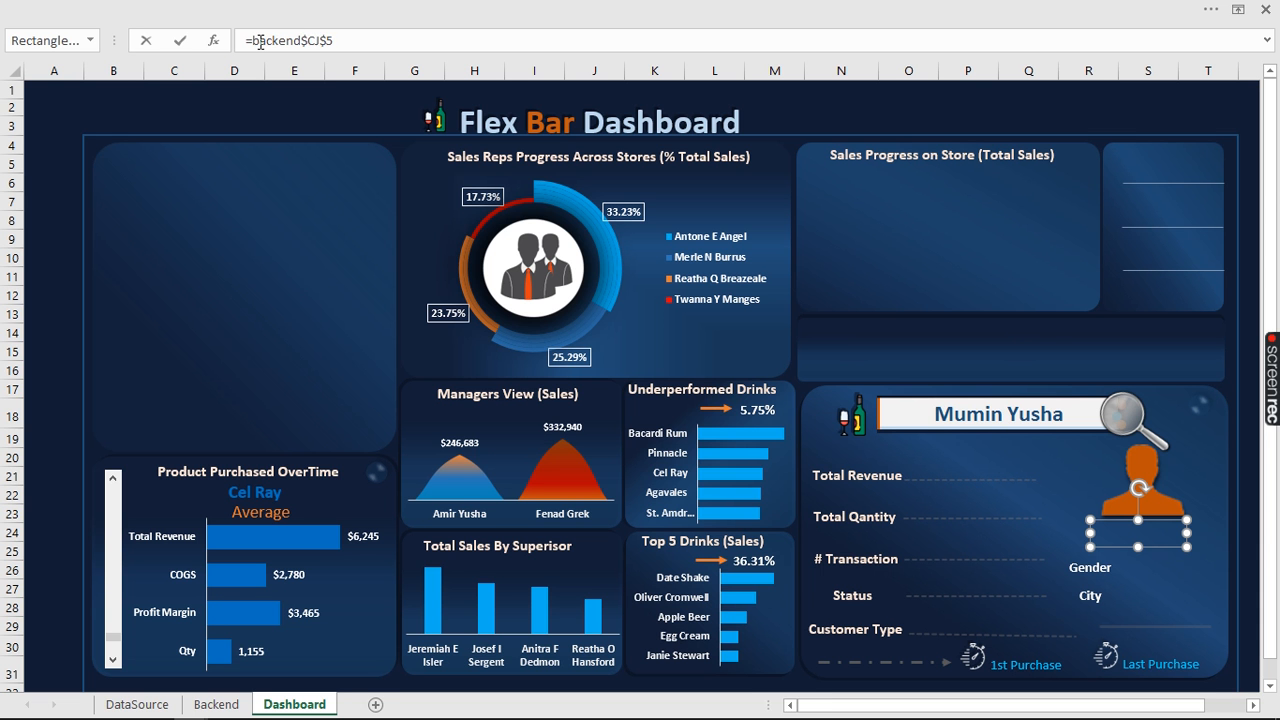
{"action": "type", "text": "!"}
{"action": "key", "text": "Return"}
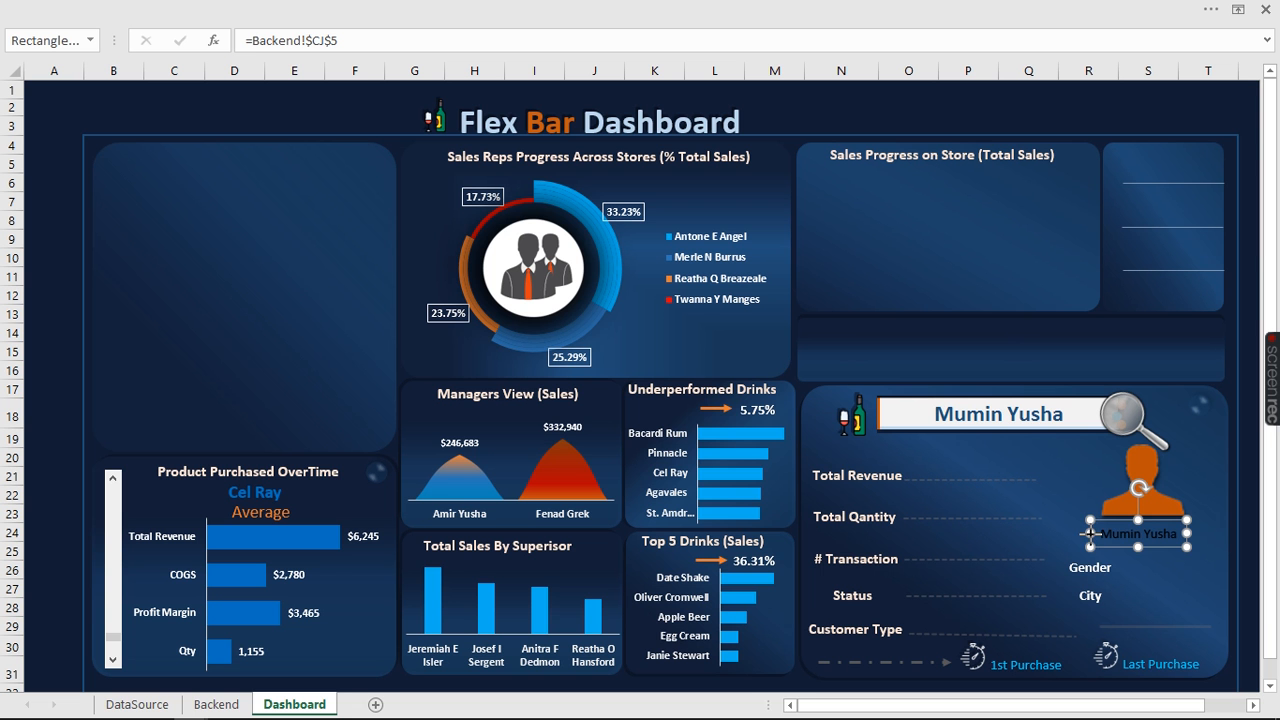
{"action": "left_click_drag", "start_coordinate": [1090, 533], "coordinate": [1040, 533]}
{"action": "left_click_drag", "start_coordinate": [1186, 533], "coordinate": [1224, 533]}
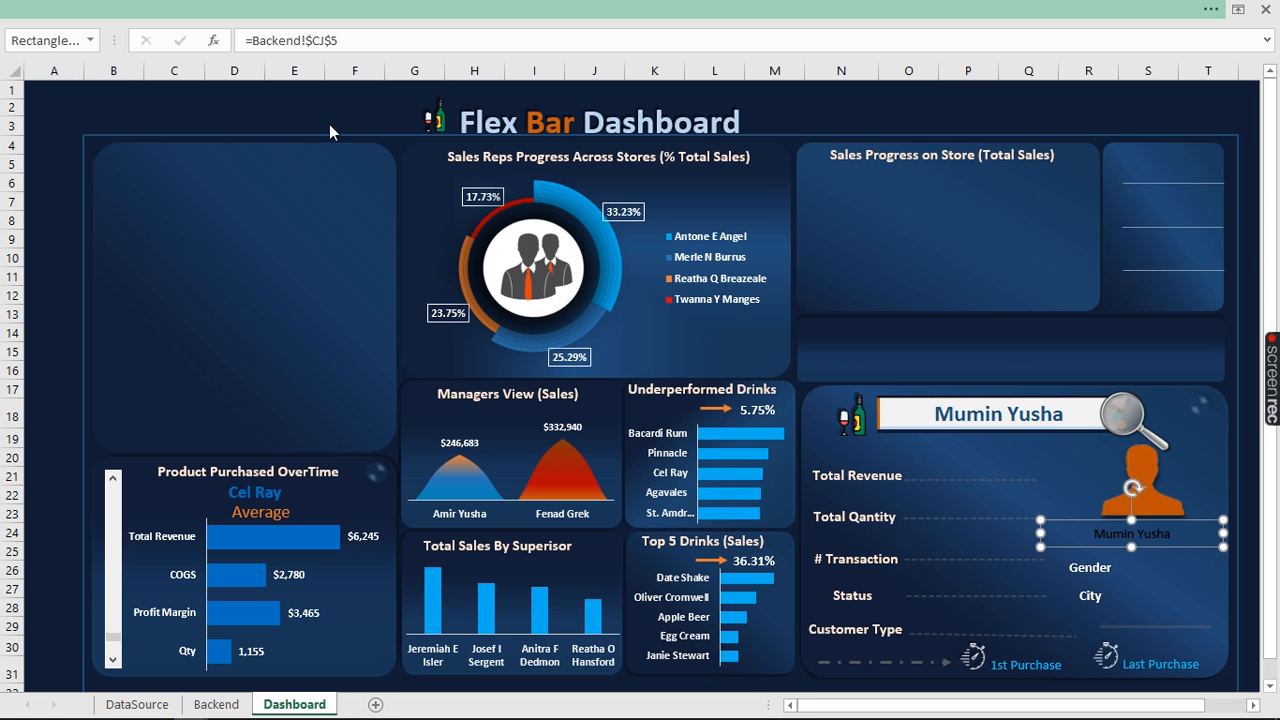
Format the linked customer name as bold 16-point orange text and nudge it closer beneath the gender picture
{"action": "left_click", "coordinate": [340, 9]}
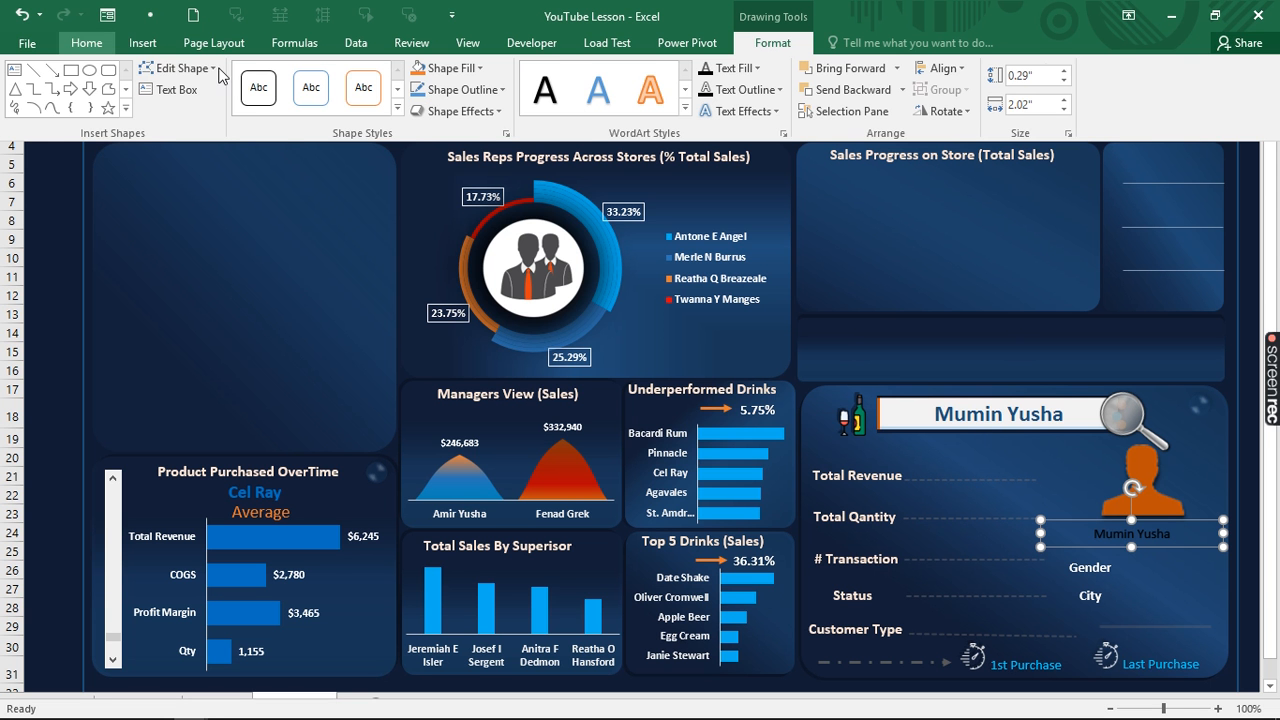
{"action": "left_click", "coordinate": [86, 42]}
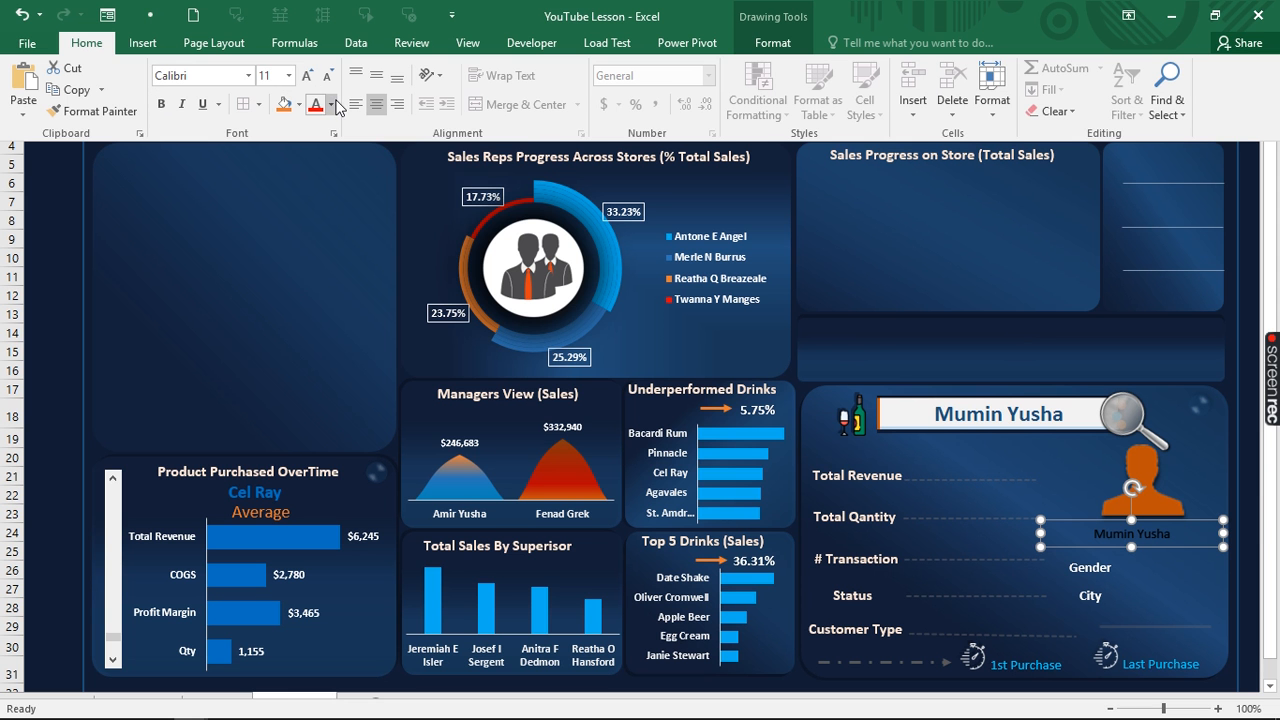
{"action": "left_click", "coordinate": [331, 106]}
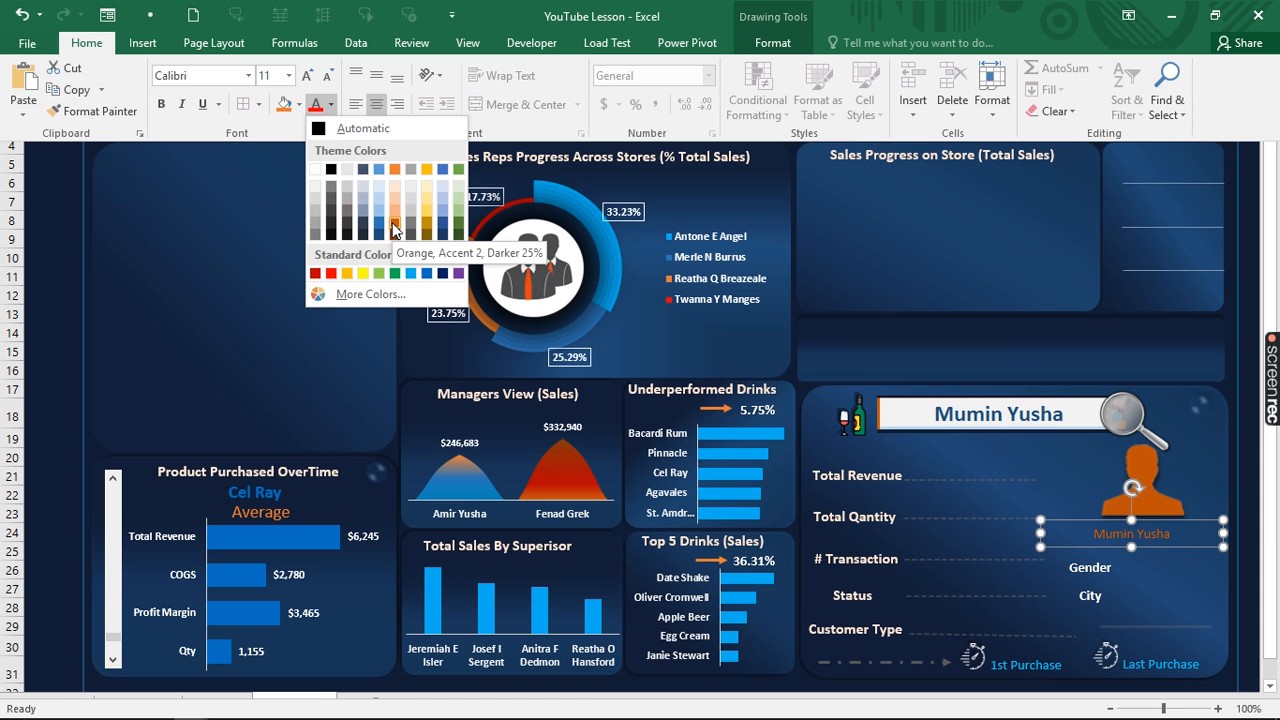
{"action": "left_click", "coordinate": [393, 169]}
{"action": "left_click", "coordinate": [308, 76]}
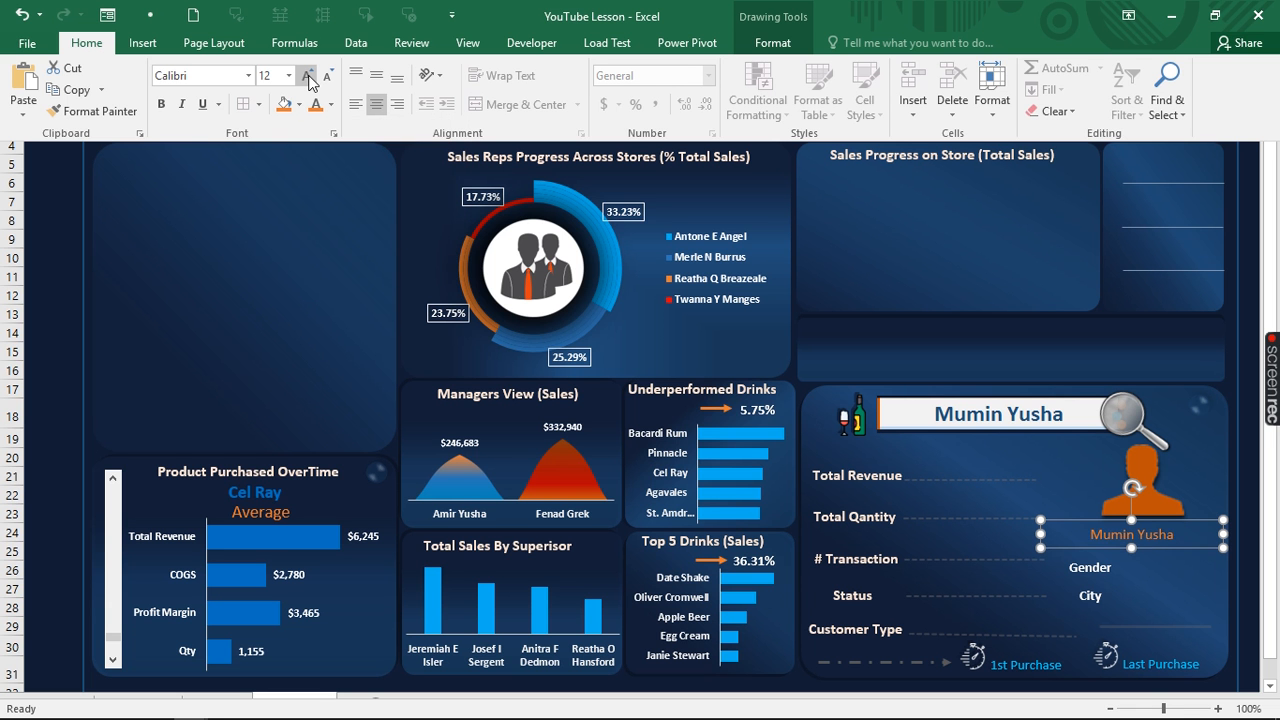
{"action": "left_click", "coordinate": [308, 76]}
{"action": "left_click", "coordinate": [308, 76]}
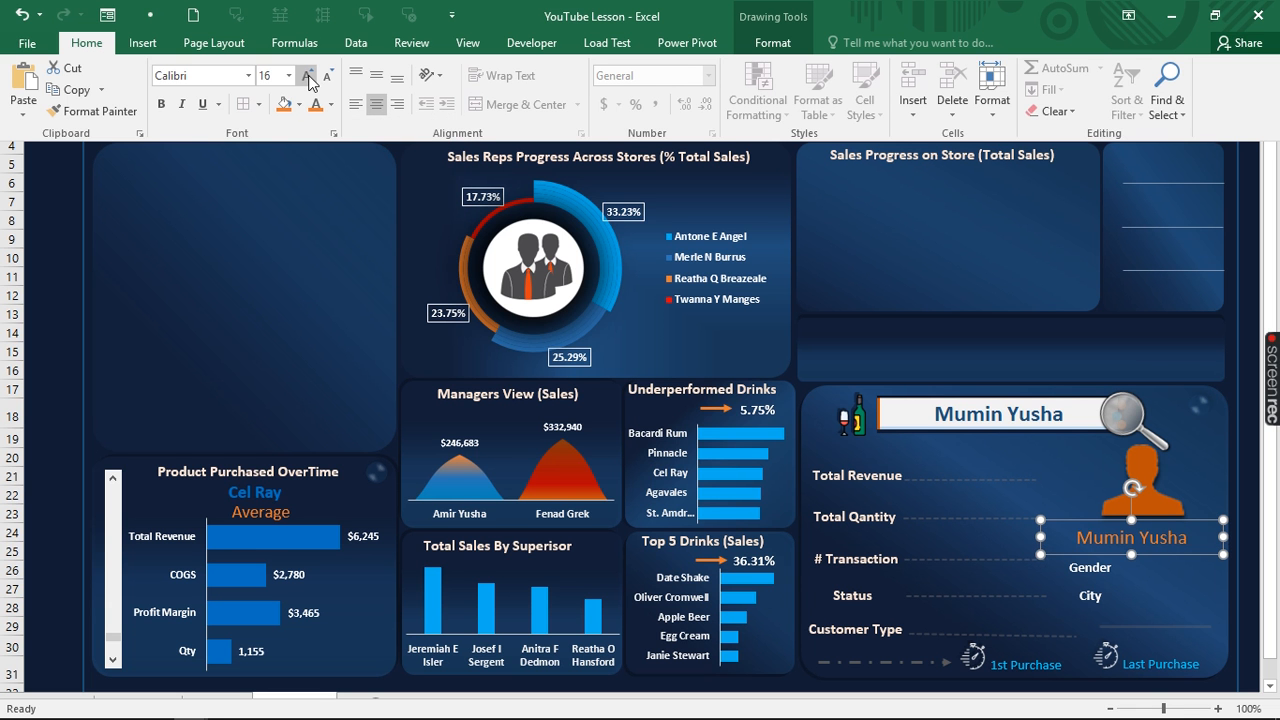
{"action": "left_click", "coordinate": [161, 104]}
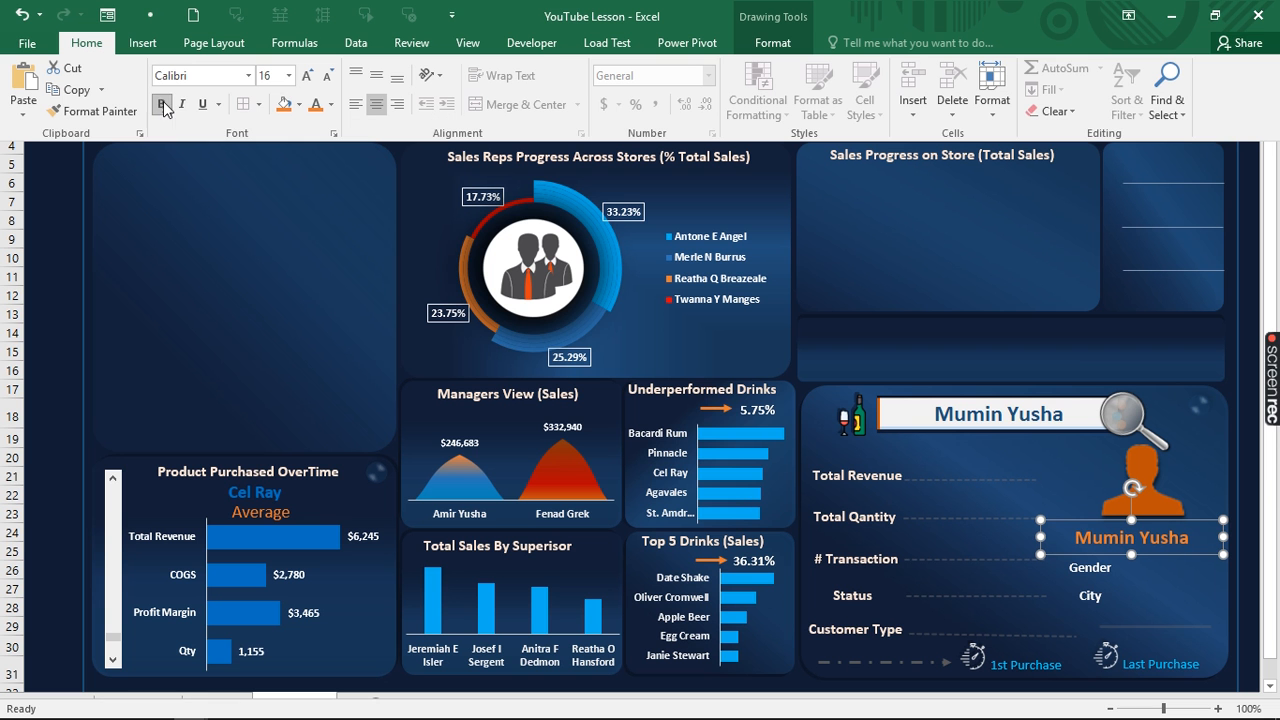
{"action": "left_click", "coordinate": [1162, 522]}
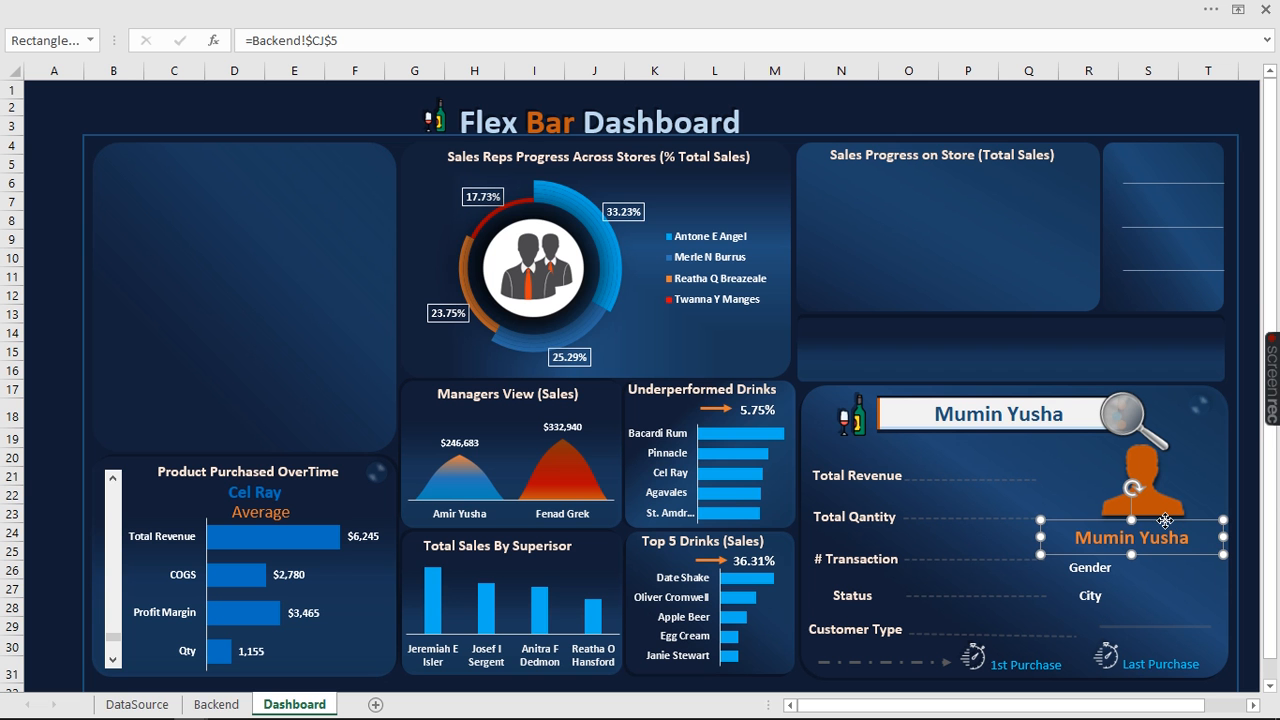
{"action": "left_click_drag", "start_coordinate": [1163, 521], "coordinate": [1169, 514]}
Replace the Dashboard search bar entry with another customer's full name to test the linked name text
{"action": "left_click", "coordinate": [1027, 416]}
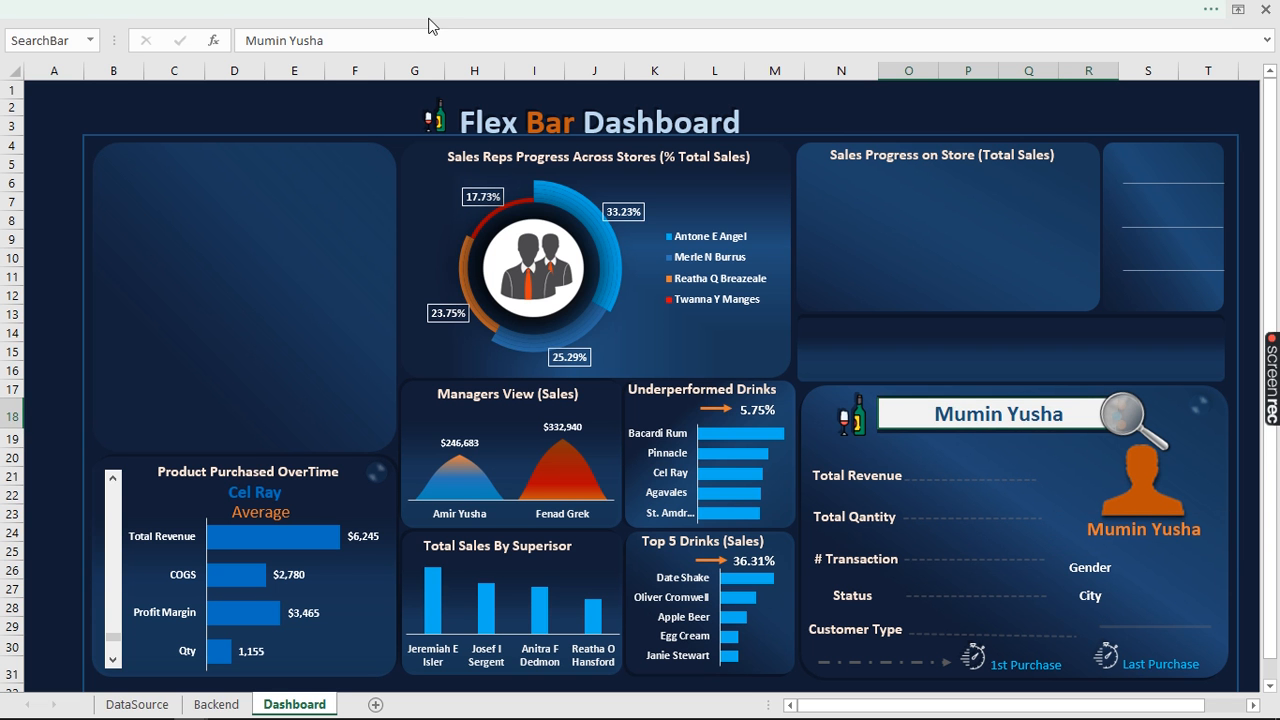
{"action": "left_click", "coordinate": [366, 40]}
{"action": "left_click_drag", "start_coordinate": [366, 40], "coordinate": [133, 48]}
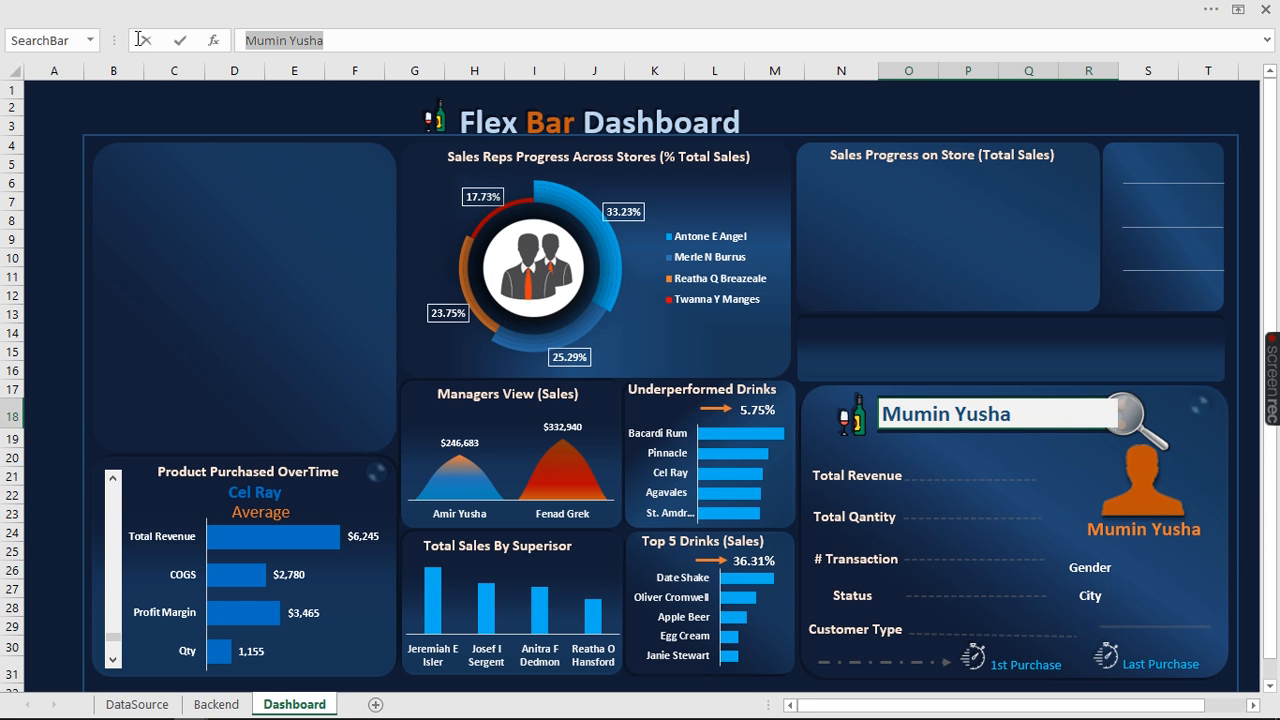
{"action": "left_click", "coordinate": [343, 38]}
{"action": "left_click_drag", "start_coordinate": [343, 38], "coordinate": [171, 40]}
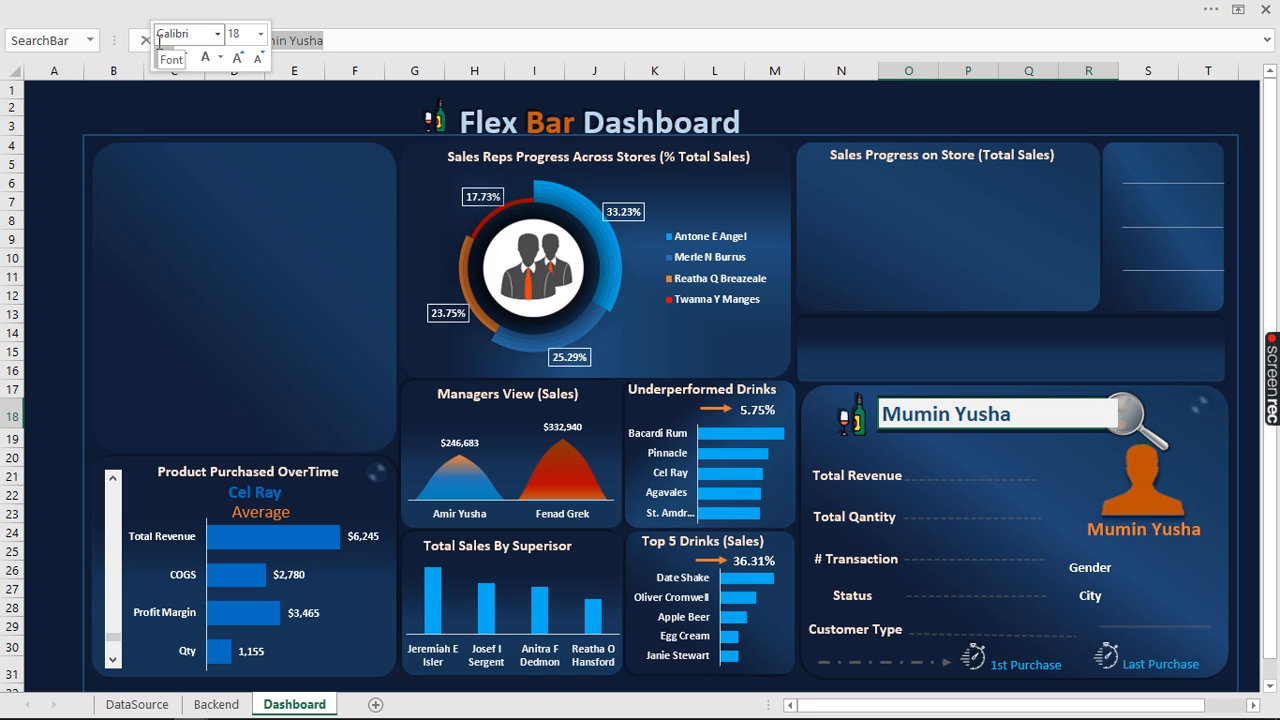
{"action": "type", "text": "Fem"}
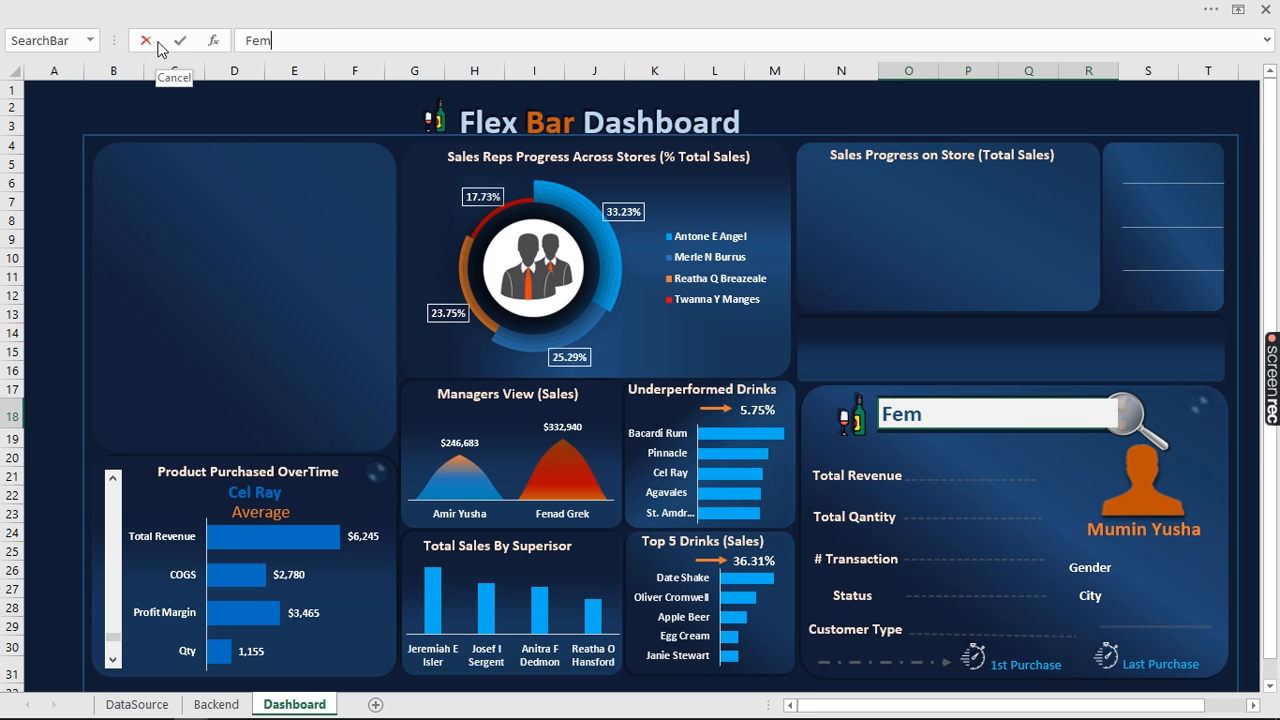
{"action": "type", "text": "i Grek"}
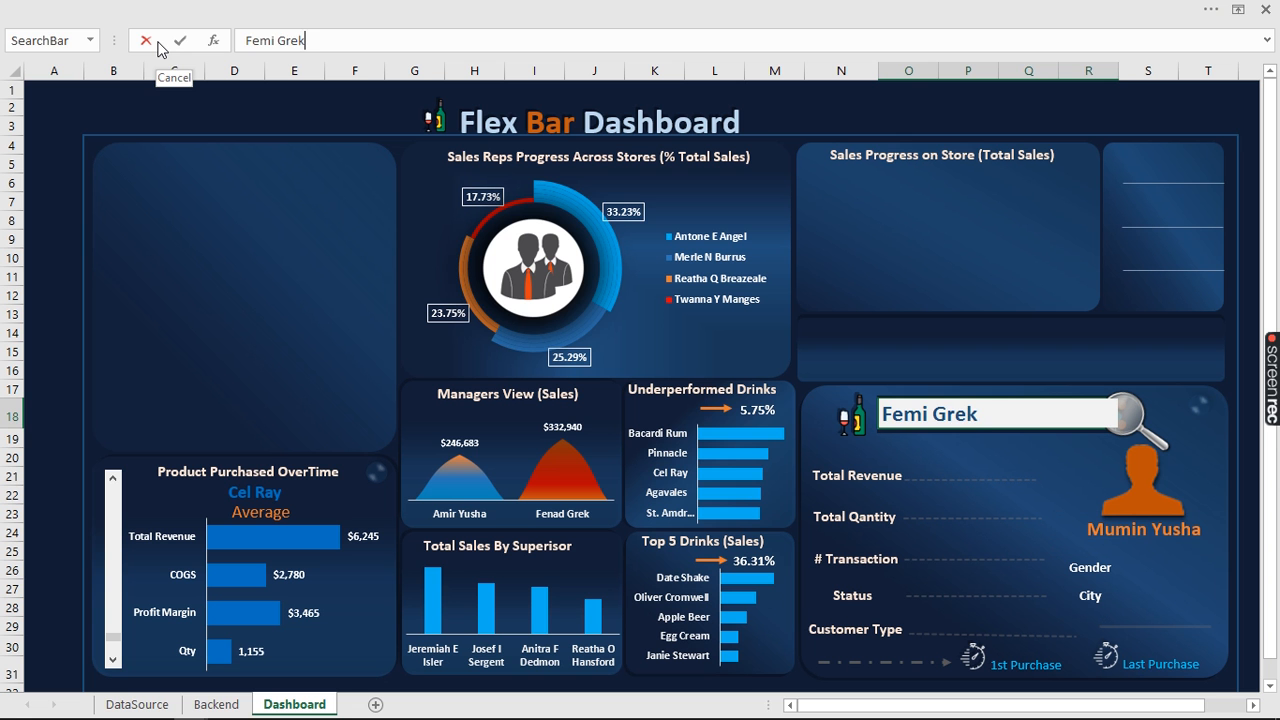
{"action": "key", "text": "Return"}
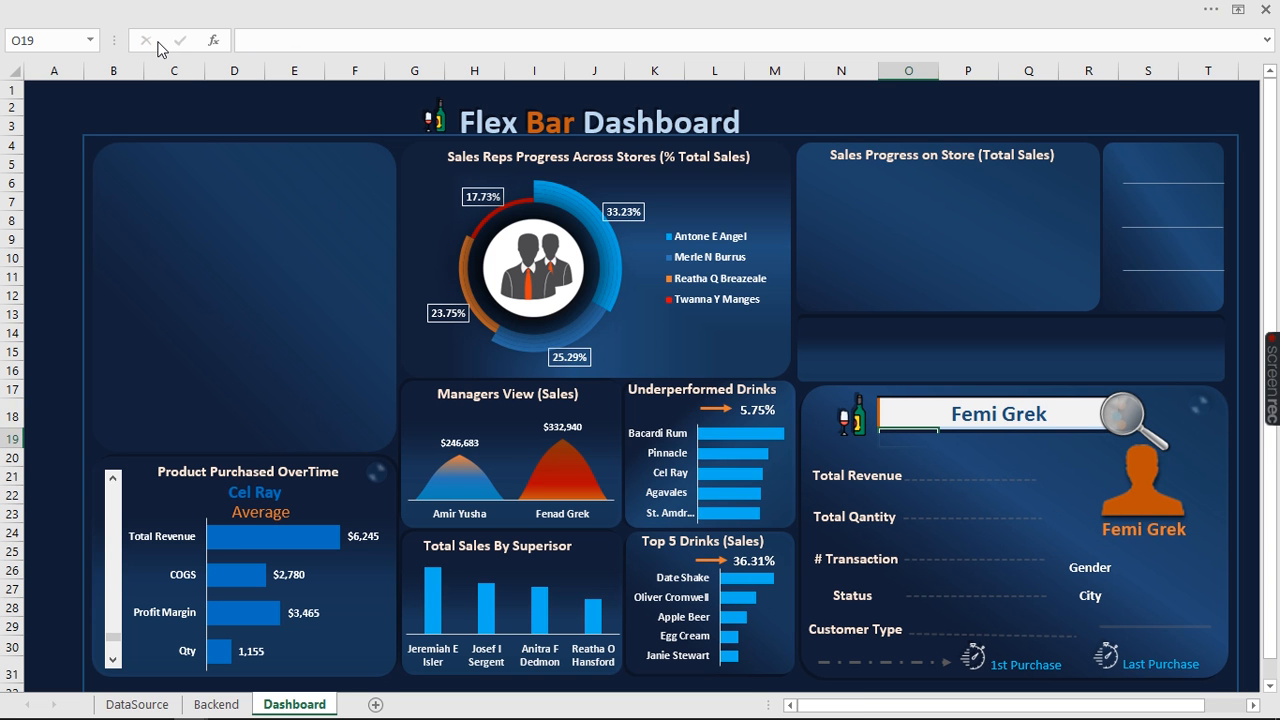
Duplicate the linked name text box beside Gender, City and each remaining field label in the customer card
{"action": "left_click", "coordinate": [1136, 527]}
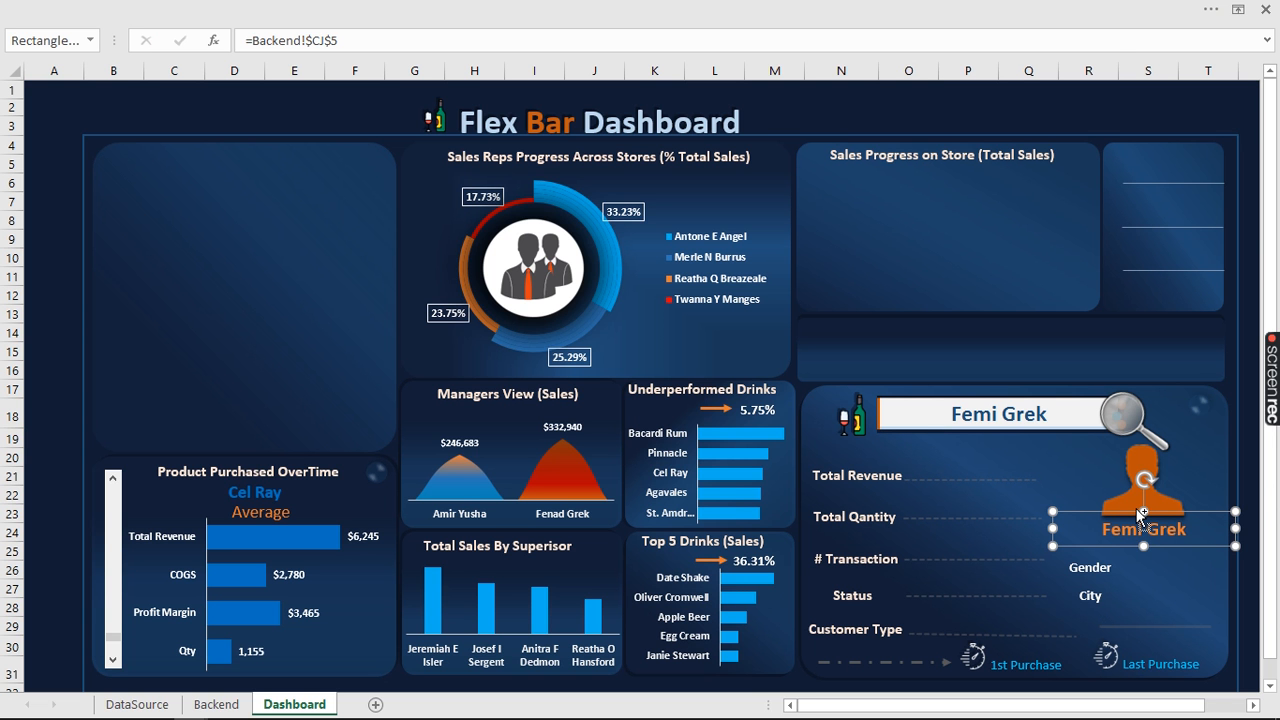
{"action": "left_click_drag", "start_coordinate": [1140, 515], "coordinate": [1147, 578]}
{"action": "left_click", "coordinate": [1148, 597]}
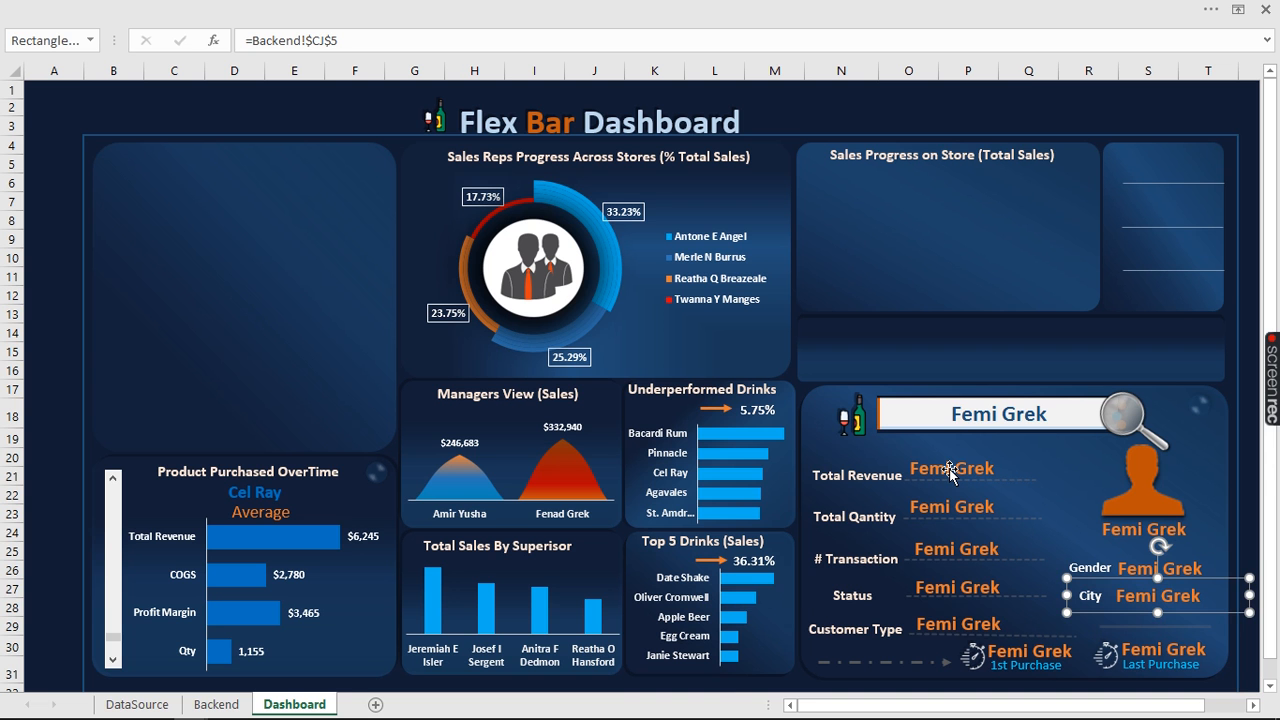
Look up the Gender value's cell on the Backend sheet and link the Dashboard's Gender text box to =Backend!$CJ$6
{"action": "left_click", "coordinate": [950, 474]}
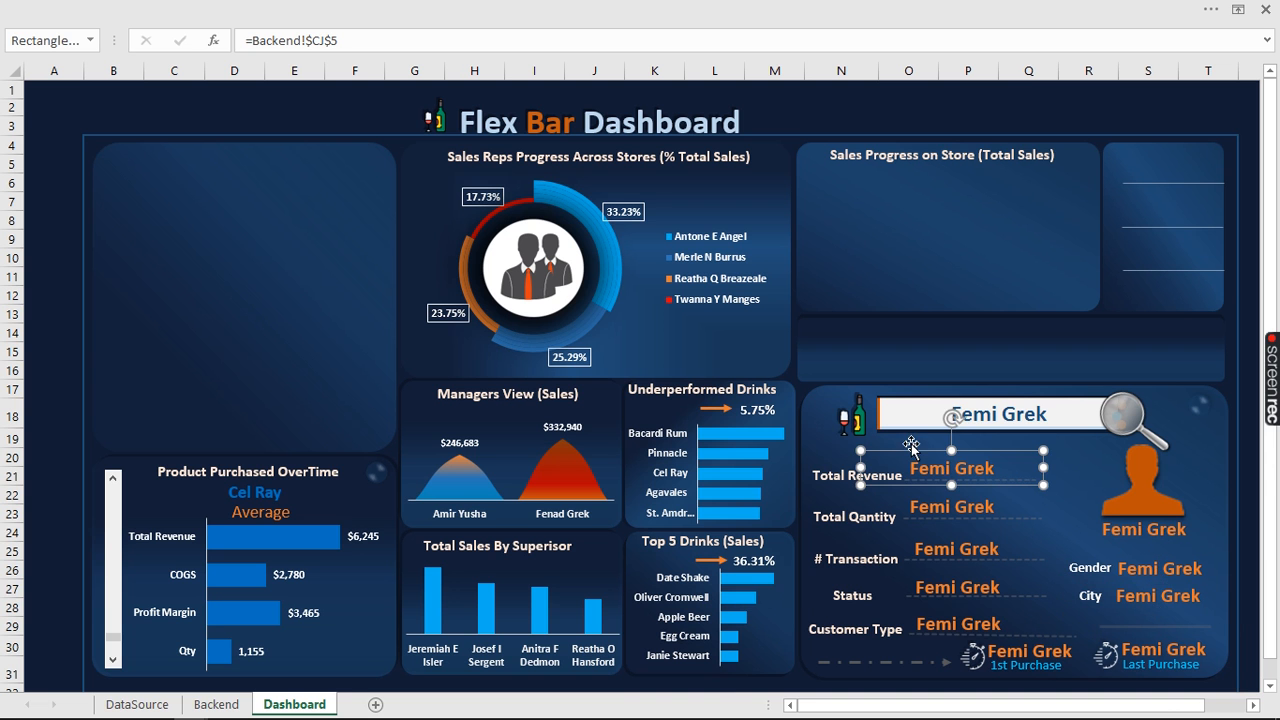
{"action": "left_click", "coordinate": [216, 704]}
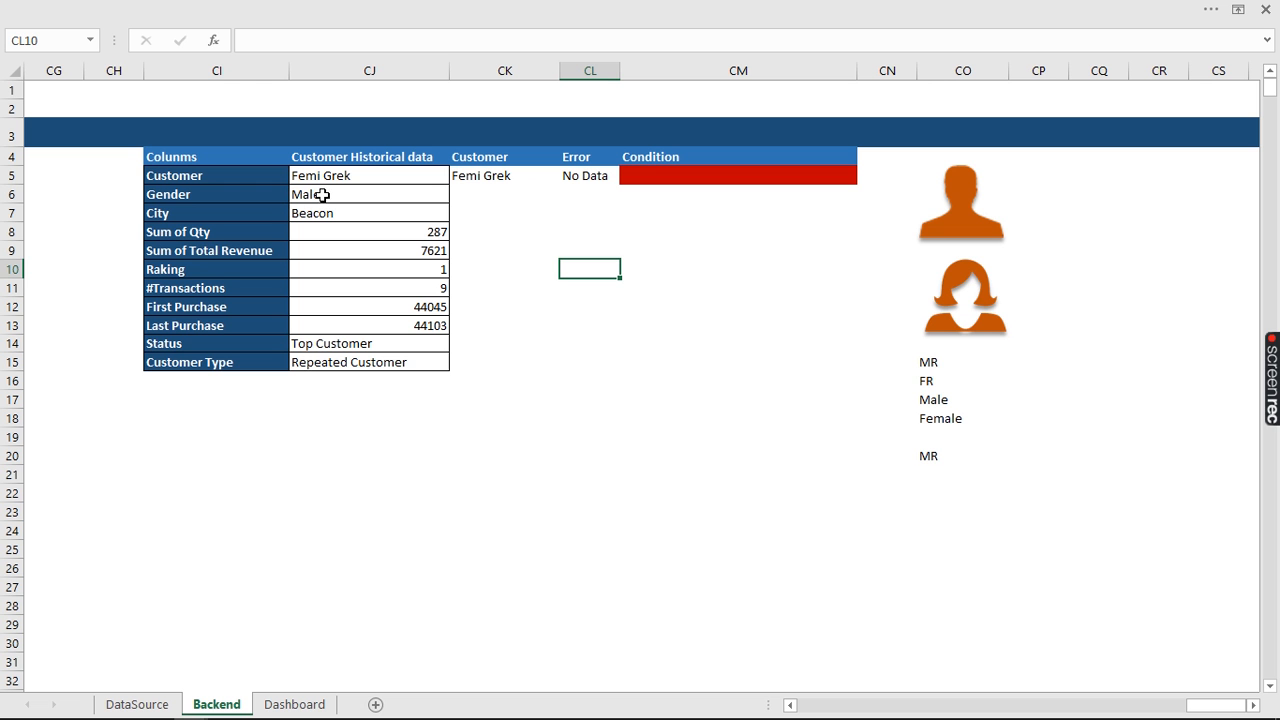
{"action": "left_click", "coordinate": [319, 194]}
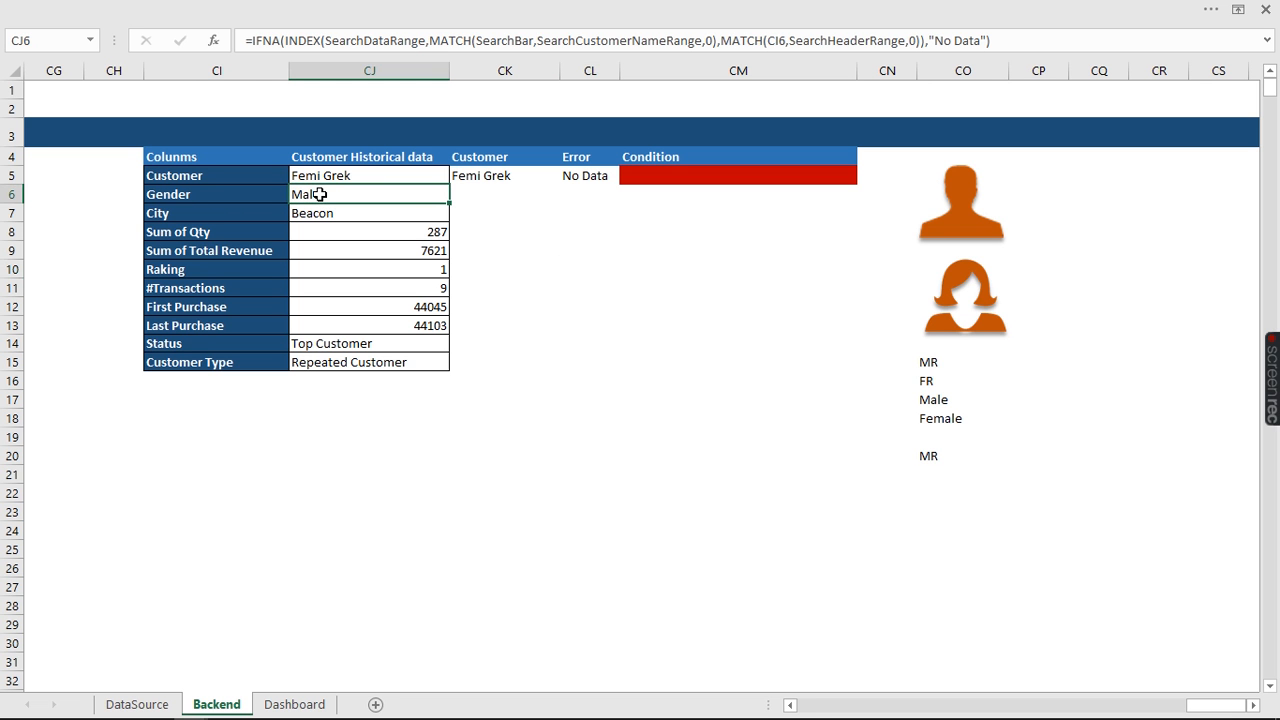
{"action": "left_click", "coordinate": [292, 704]}
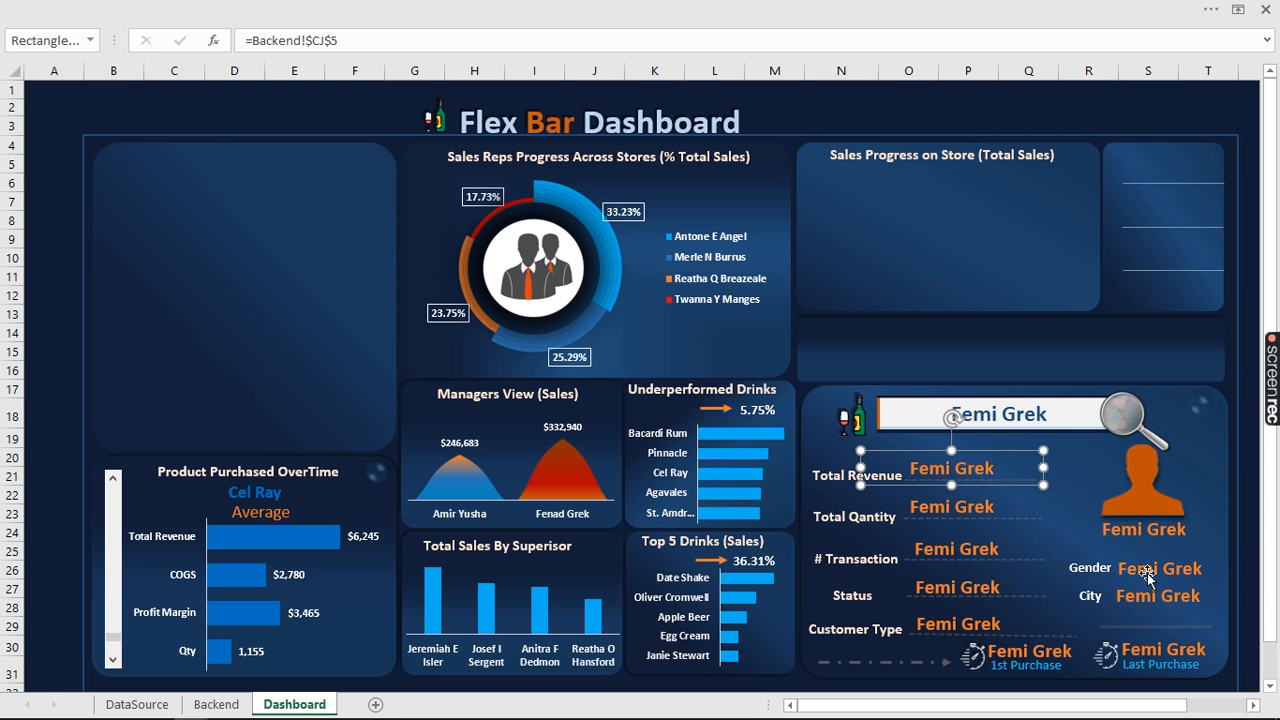
{"action": "left_click", "coordinate": [1147, 573]}
{"action": "left_click", "coordinate": [355, 44]}
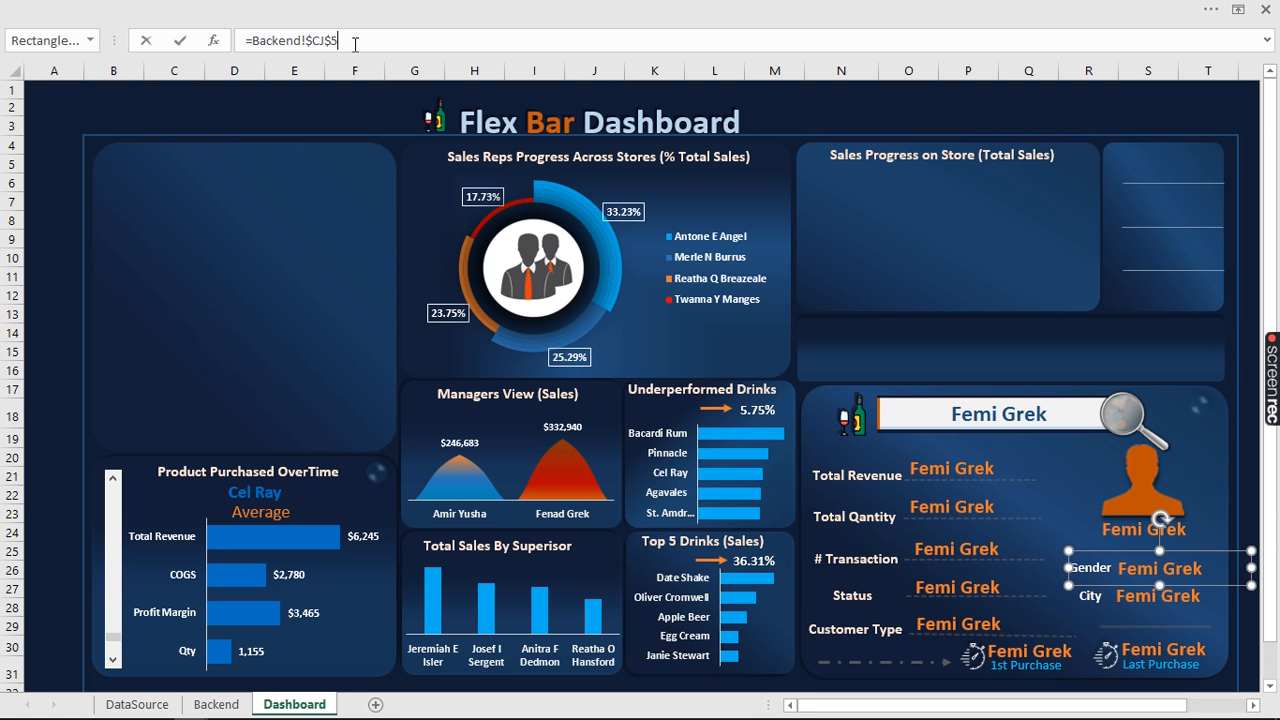
{"action": "key", "text": "BackSpace"}
{"action": "type", "text": "6"}
{"action": "key", "text": "Return"}
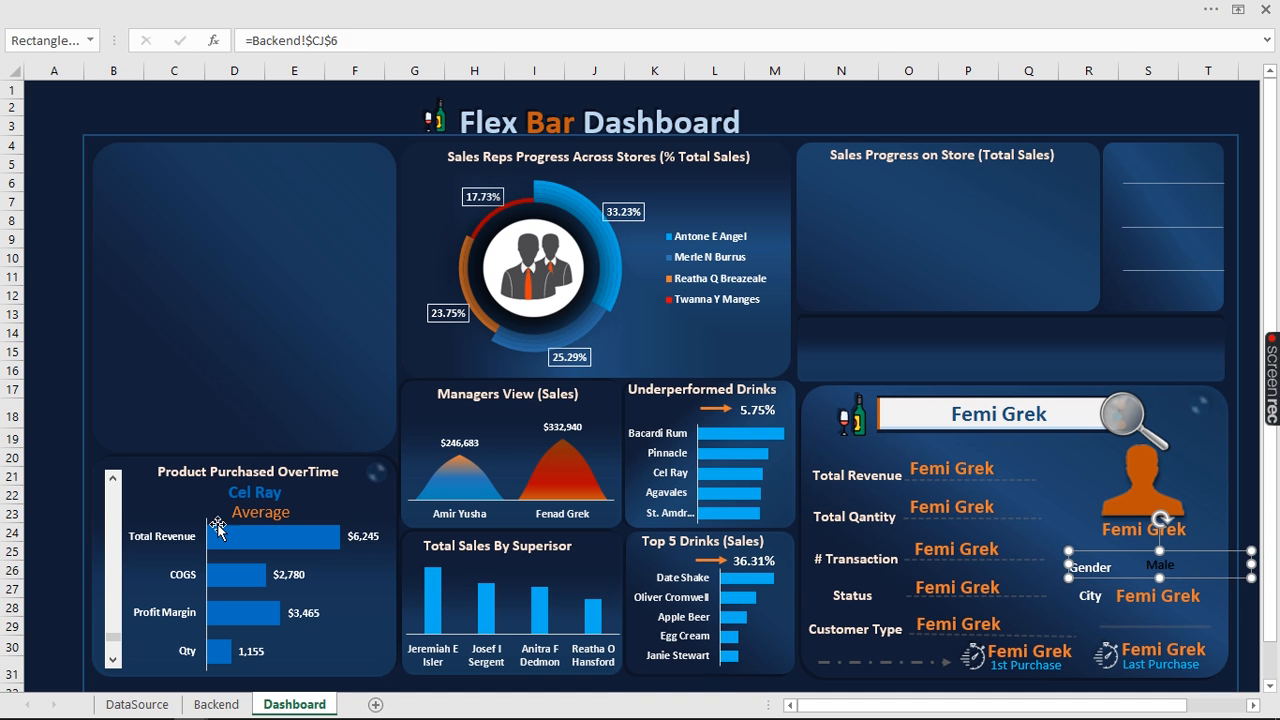
Check the City value's cell on the Backend sheet and link the Dashboard's City text box to =Backend!$CJ$7
{"action": "left_click", "coordinate": [218, 704]}
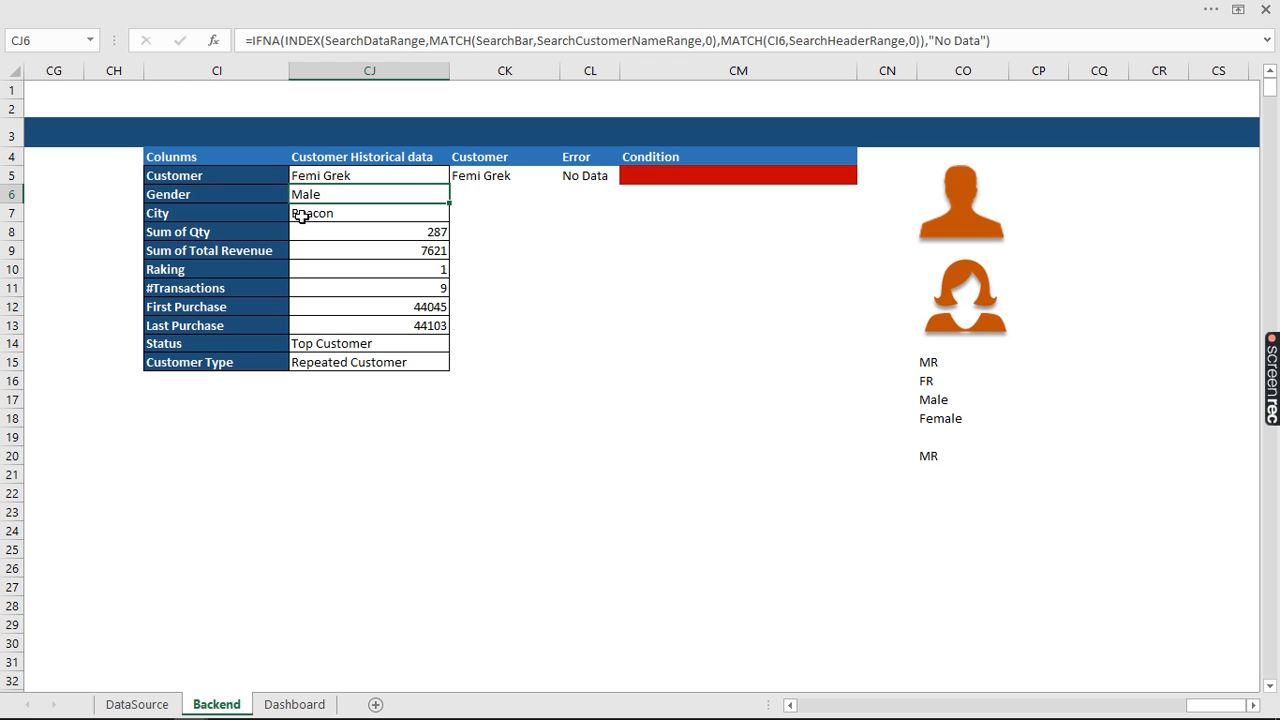
{"action": "left_click", "coordinate": [293, 705]}
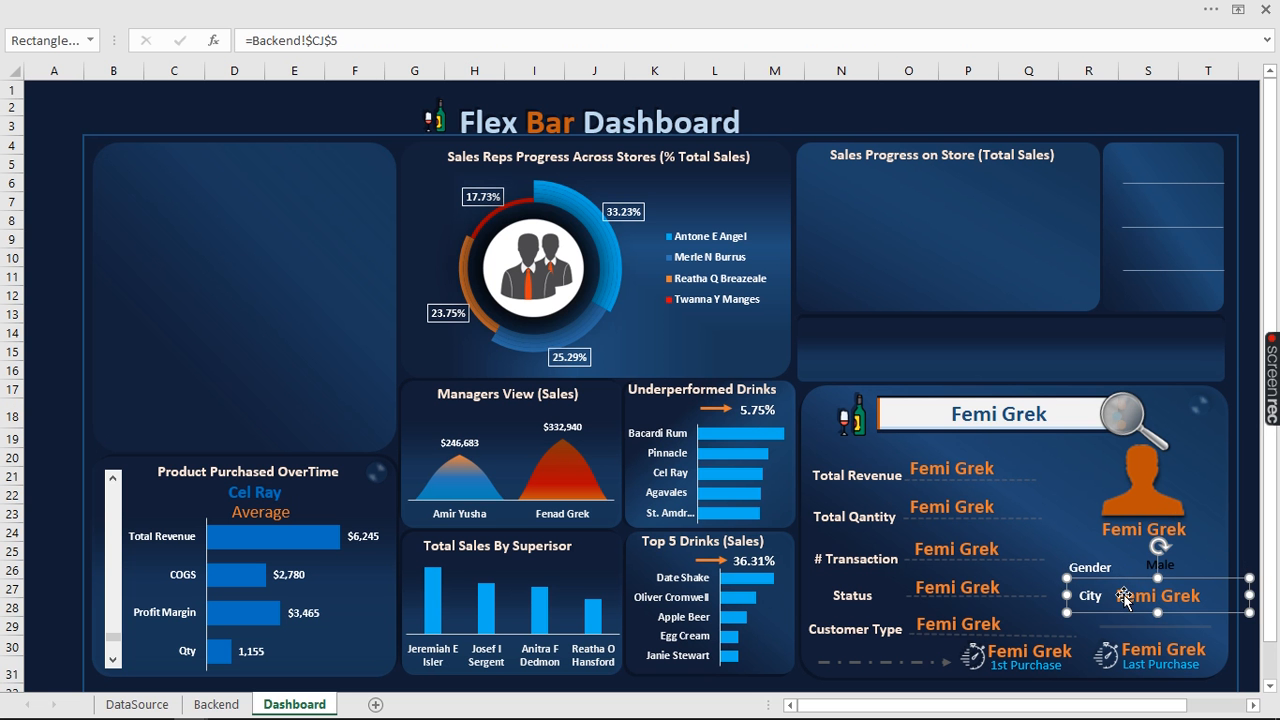
{"action": "left_click", "coordinate": [369, 40]}
{"action": "key", "text": "BackSpace"}
{"action": "type", "text": "7"}
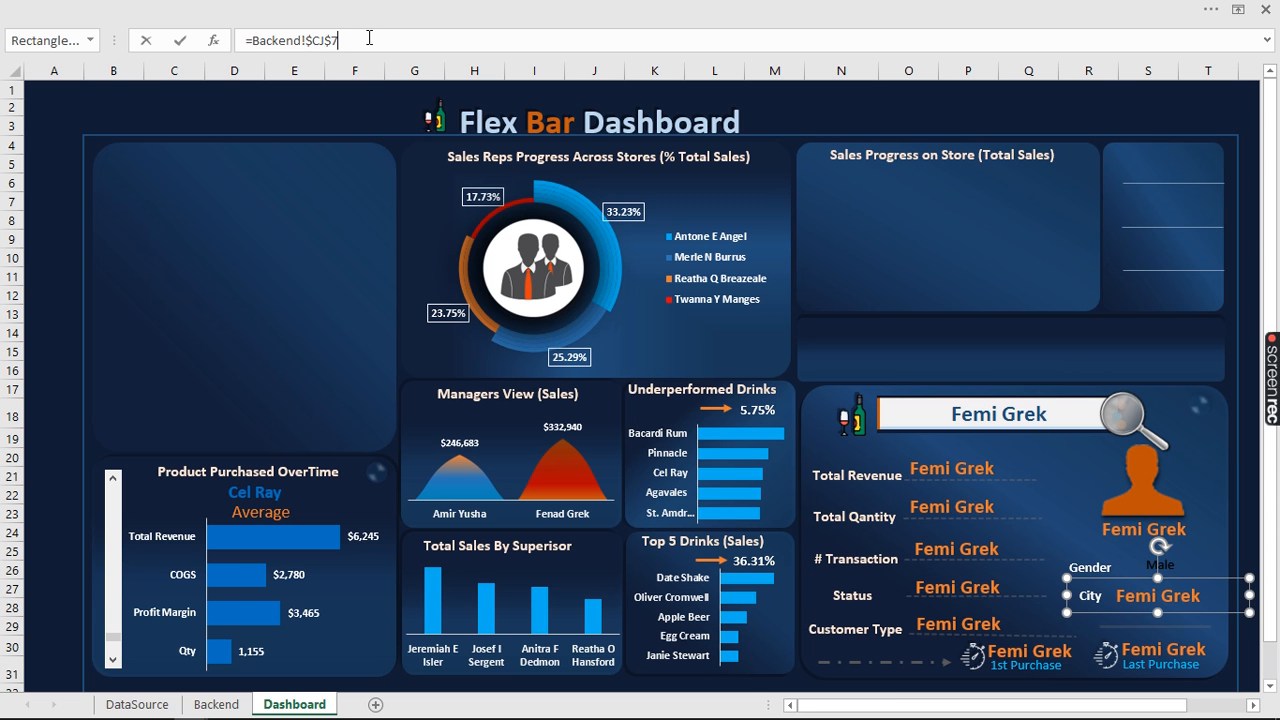
{"action": "key", "text": "Return"}
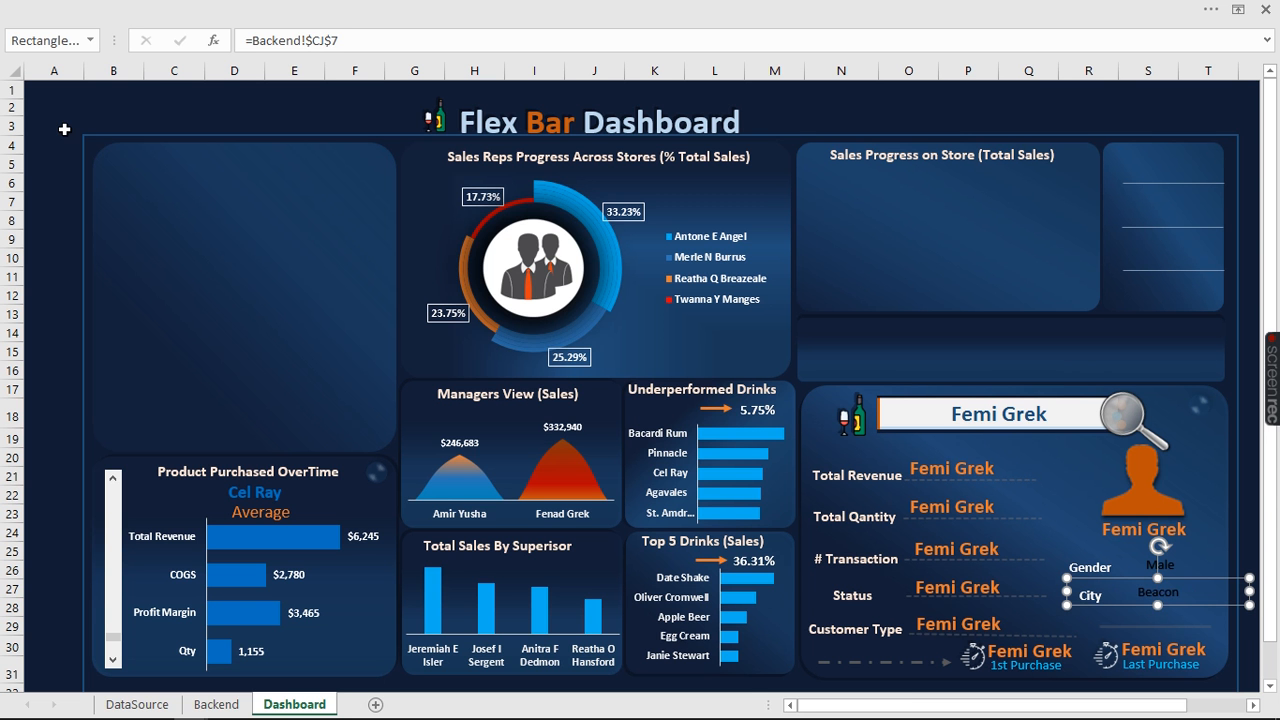
Look up the Sum of Qty cell on the Backend sheet and link the Dashboard's Total Qantity text box to =Backend!$CJ$8
{"action": "left_click", "coordinate": [216, 704]}
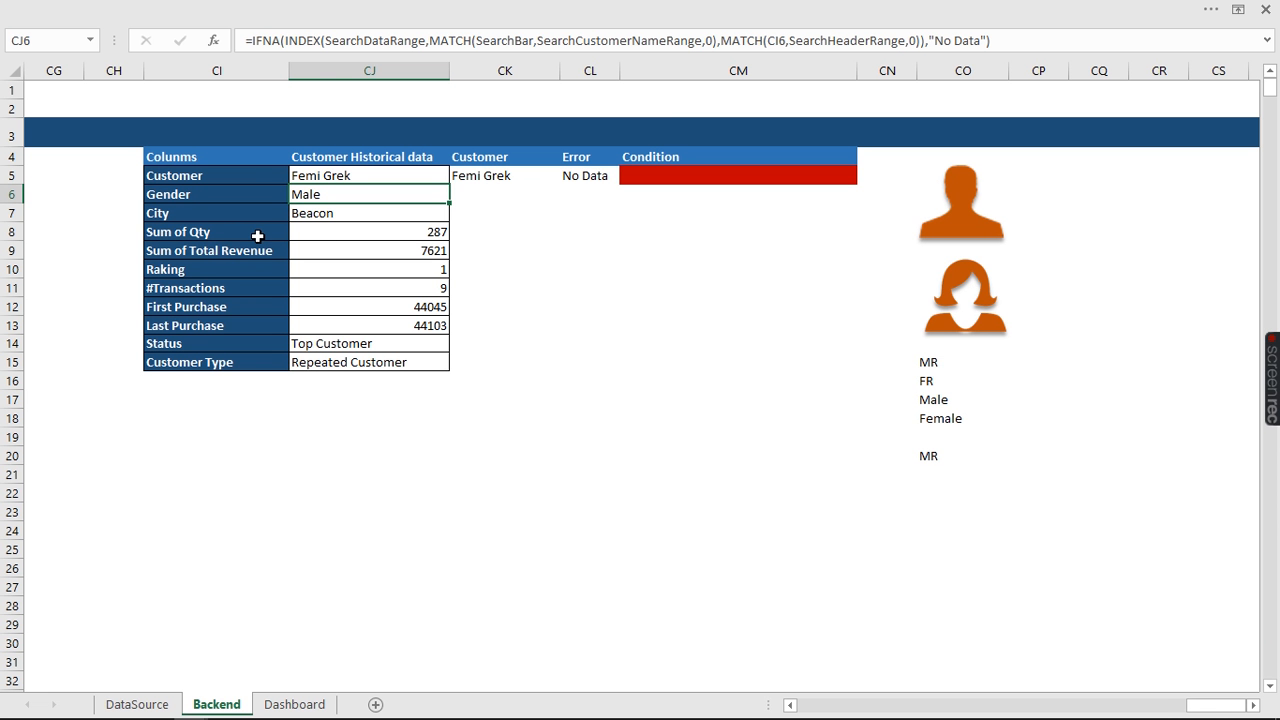
{"action": "left_click", "coordinate": [312, 705]}
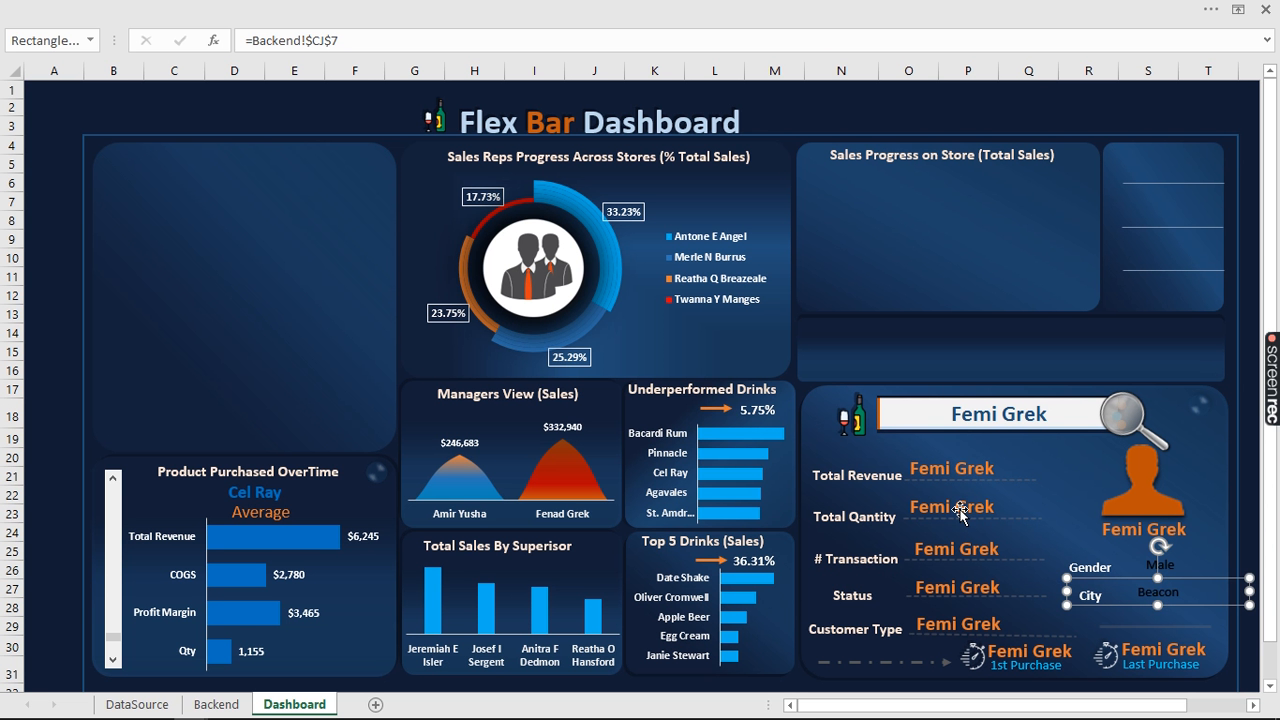
{"action": "key", "text": "Tab"}
{"action": "left_click", "coordinate": [345, 40]}
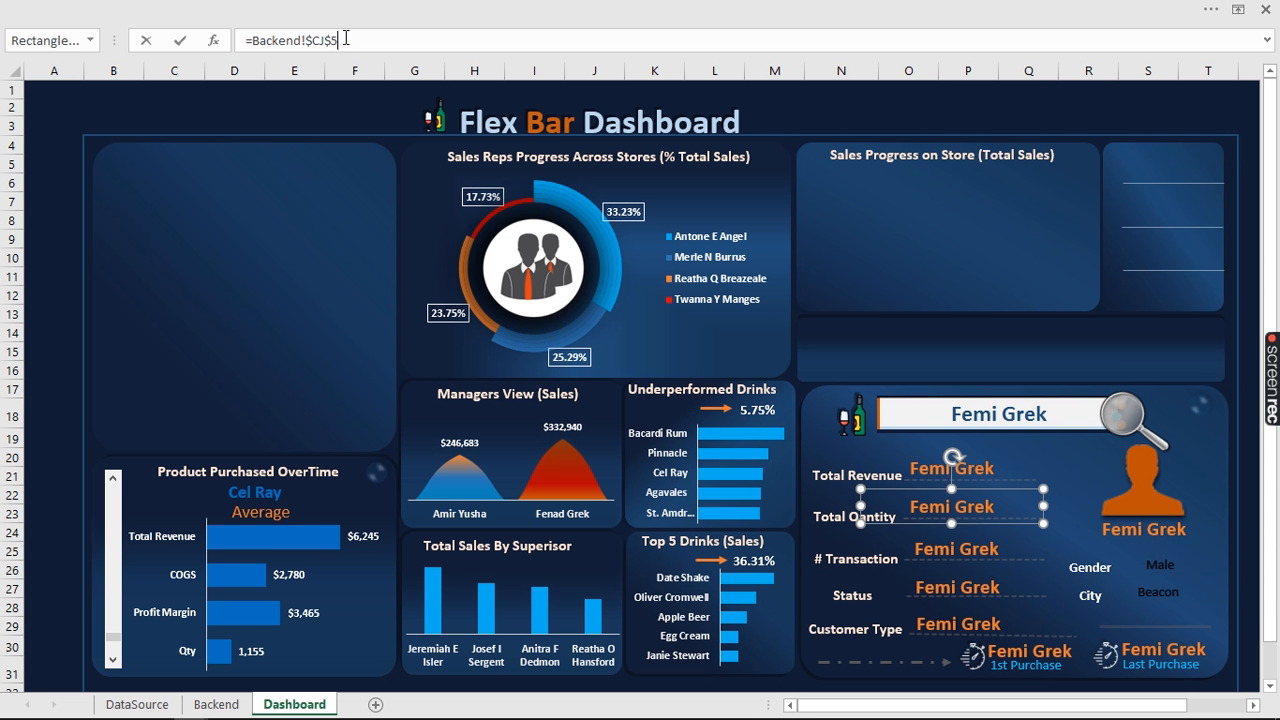
{"action": "key", "text": "BackSpace"}
{"action": "type", "text": "8"}
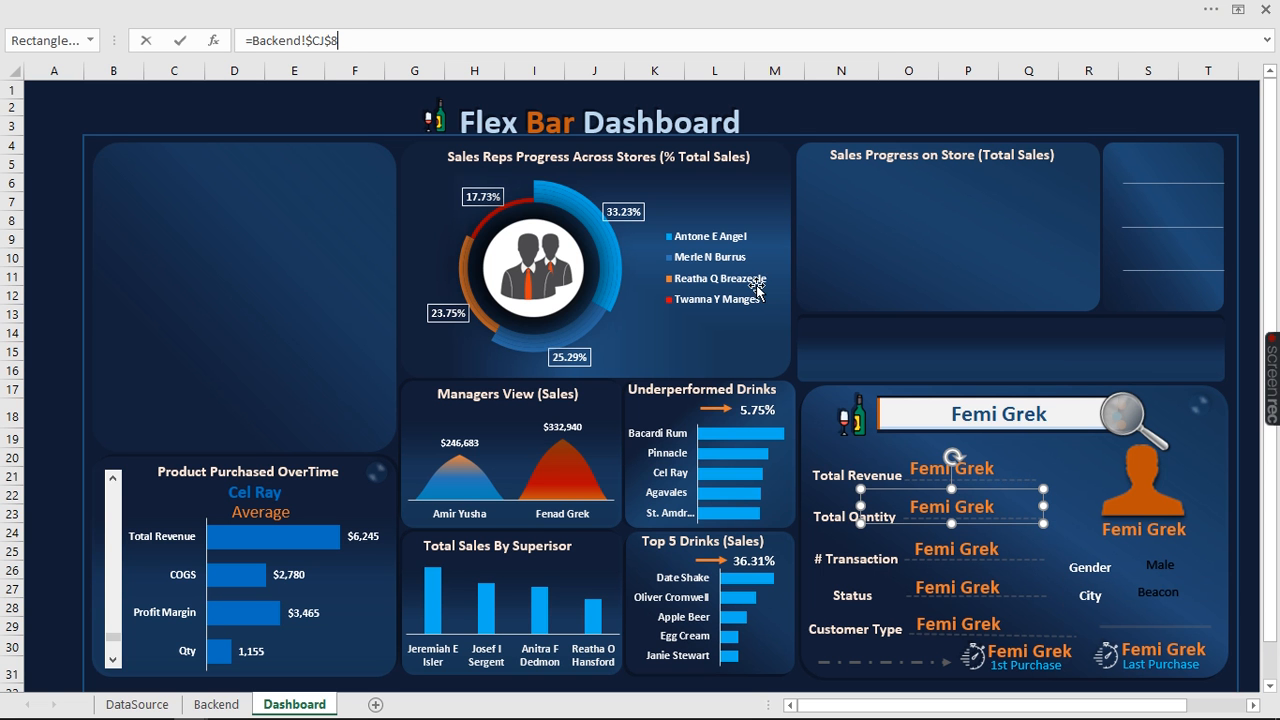
Link the Total Revenue text box in the customer card to =Backend!$CJ$9
{"action": "left_click", "coordinate": [975, 470]}
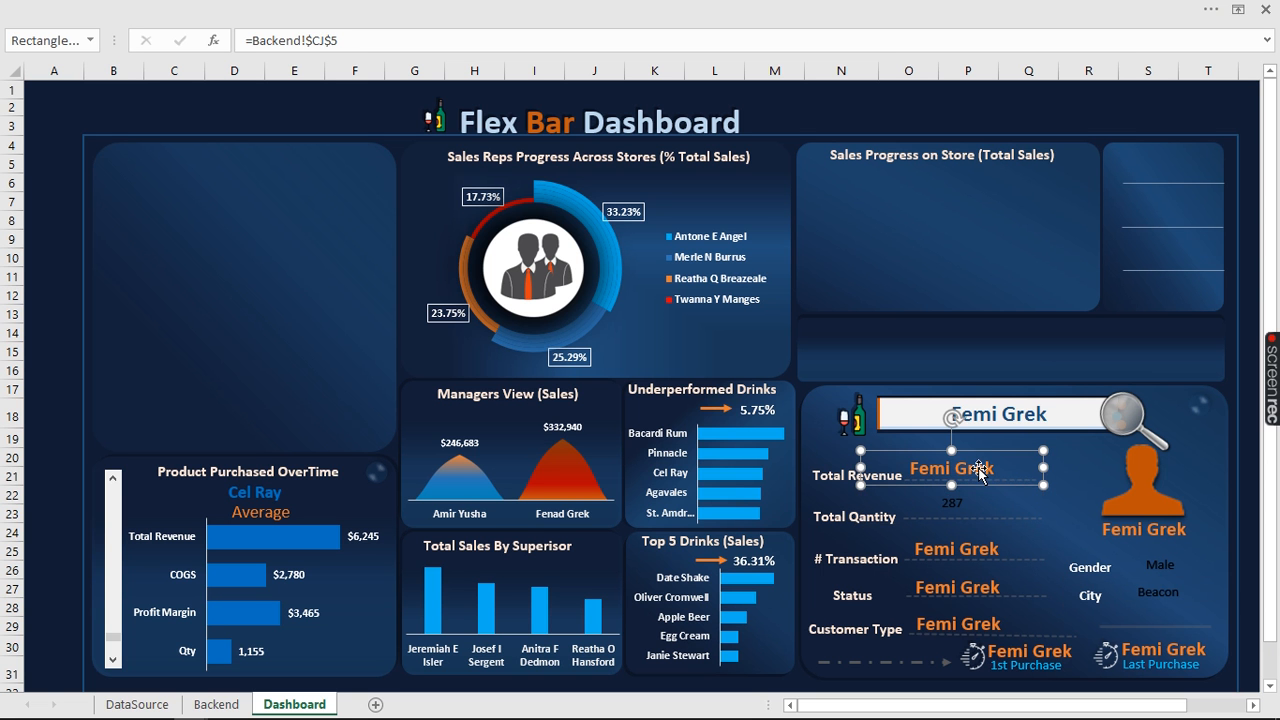
{"action": "left_click", "coordinate": [366, 40]}
{"action": "key", "text": "BackSpace"}
{"action": "type", "text": "9"}
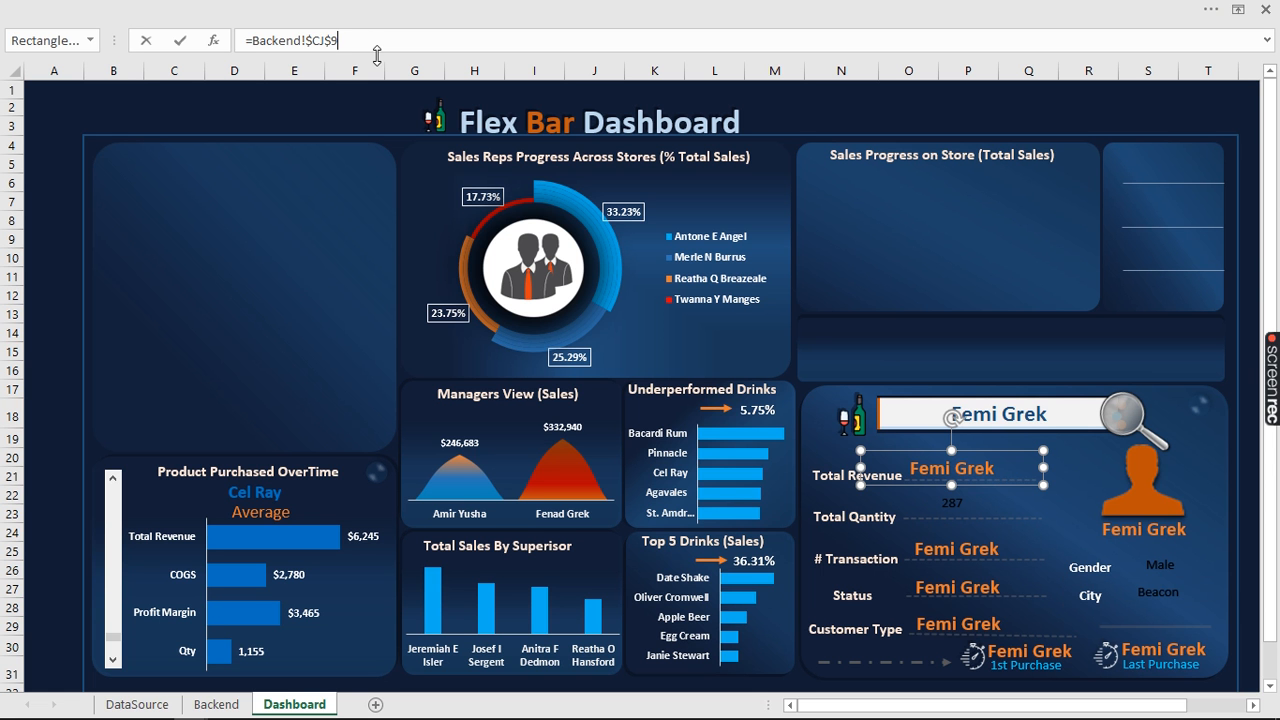
{"action": "key", "text": "Return"}
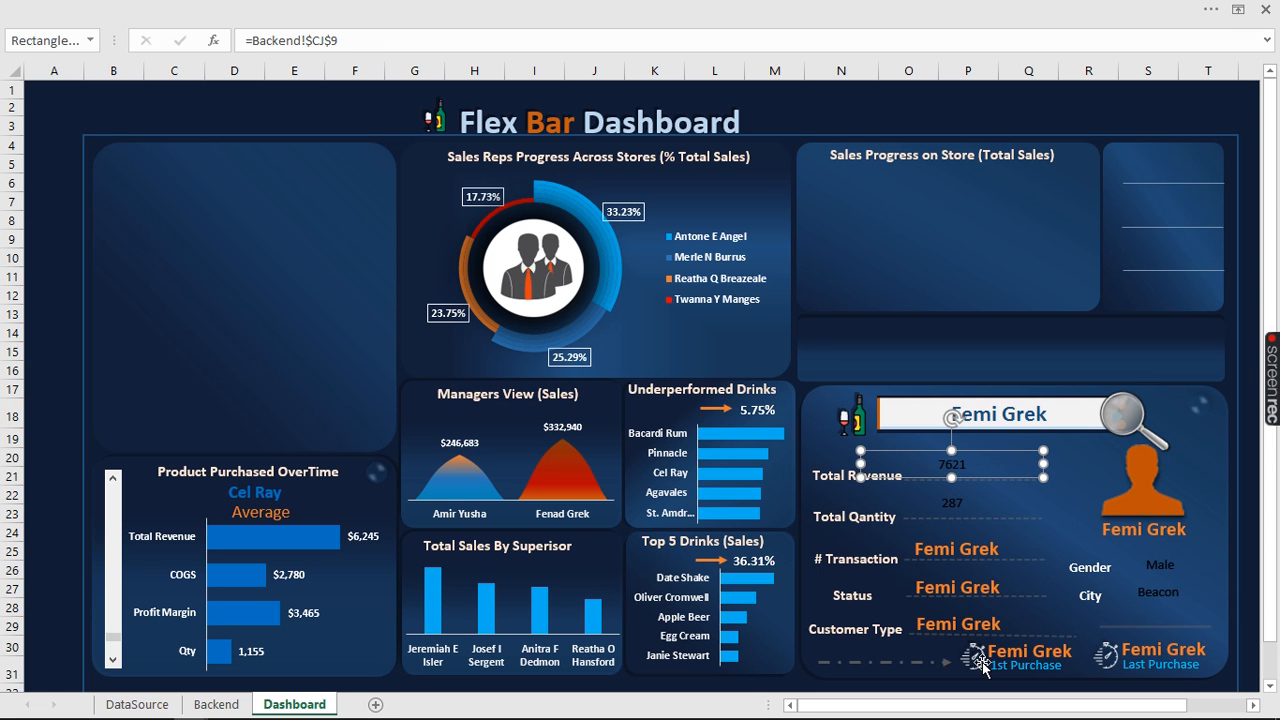
Look up the #Transactions cell on the Backend sheet and link the Dashboard's # Transaction text box to =Backend!$CJ$11
{"action": "left_click", "coordinate": [216, 704]}
{"action": "left_click", "coordinate": [948, 555]}
{"action": "left_click", "coordinate": [364, 38]}
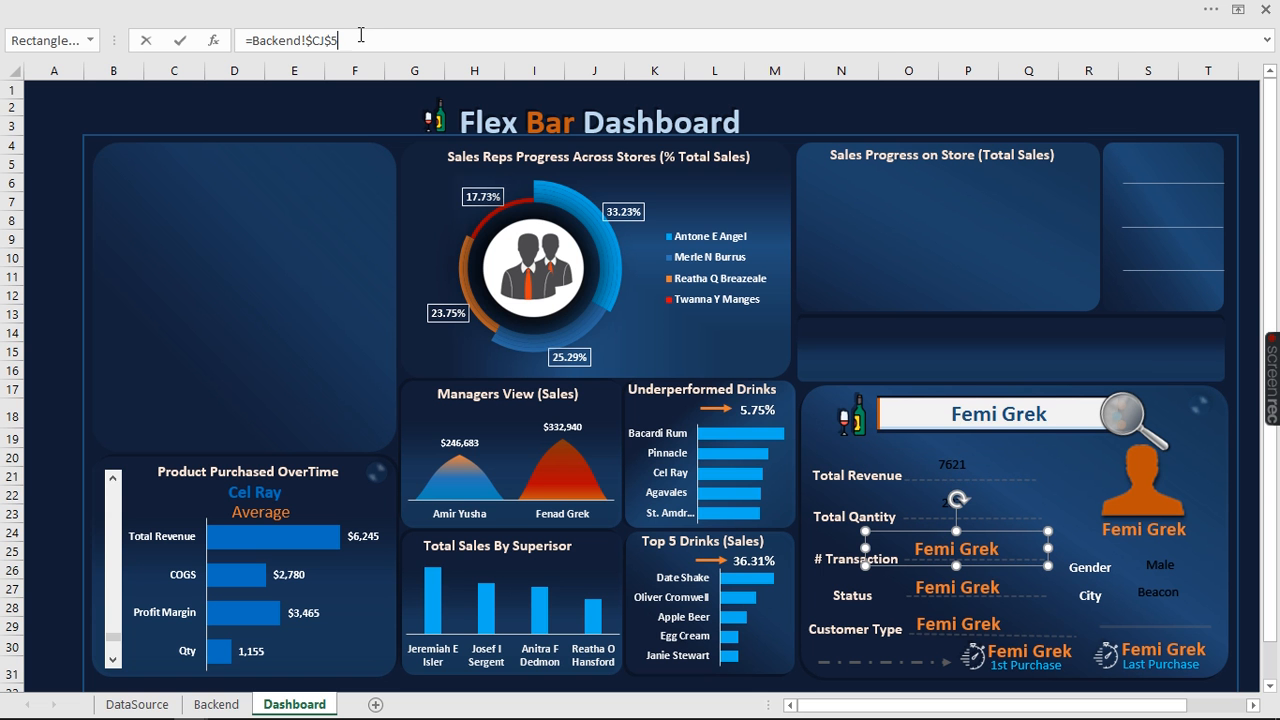
{"action": "key", "text": "BackSpace"}
{"action": "type", "text": "11"}
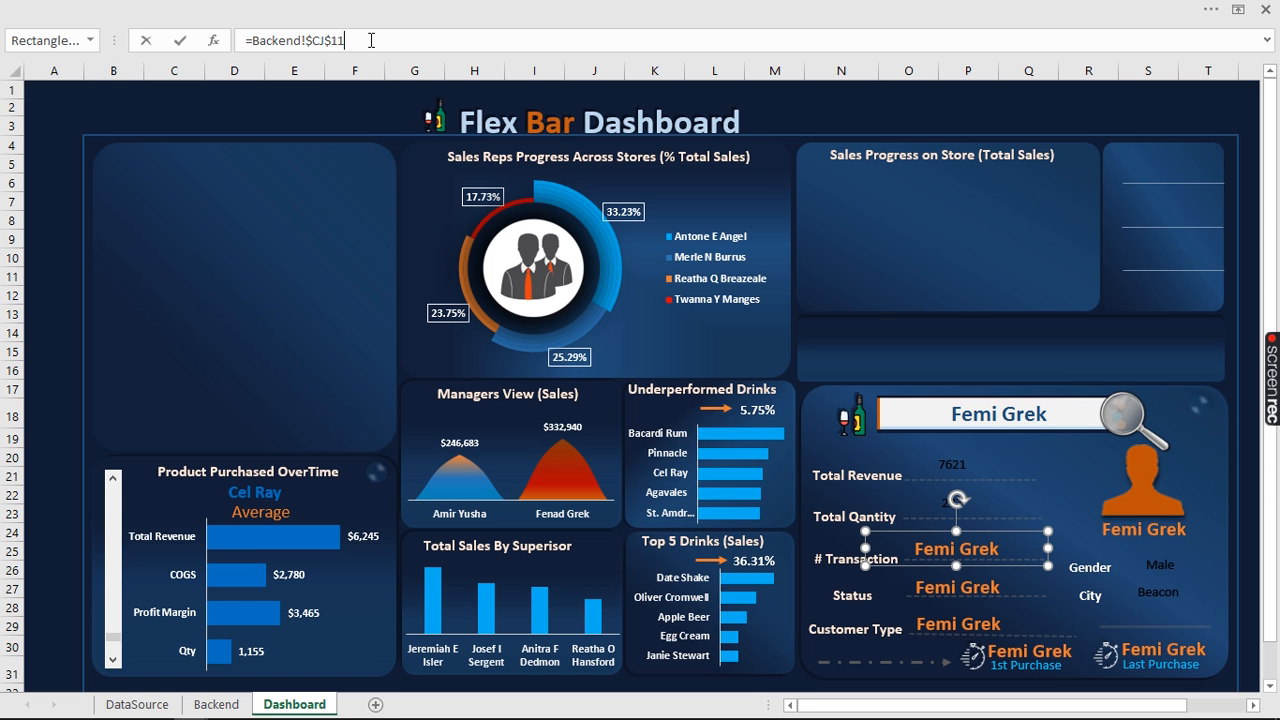
{"action": "key", "text": "Return"}
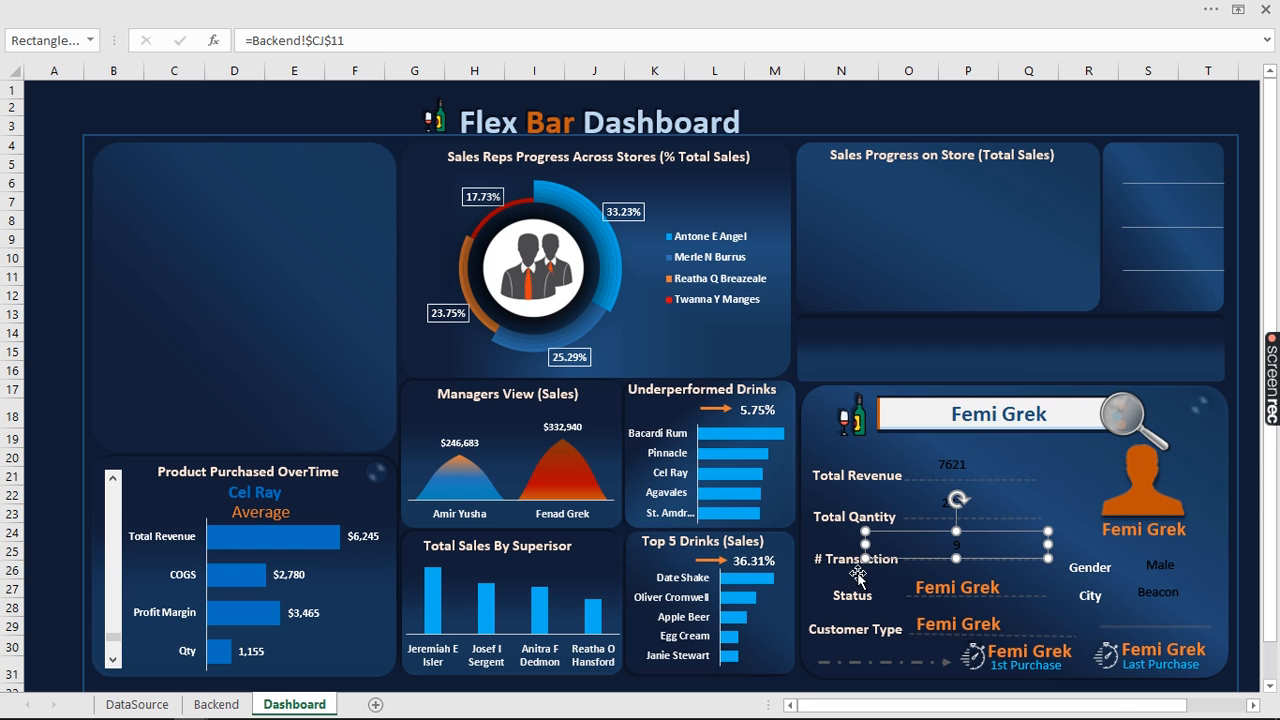
Find the Status value's cell on the Backend sheet and link the Dashboard's Status text box to =Backend!$CJ$14
{"action": "left_click", "coordinate": [216, 705]}
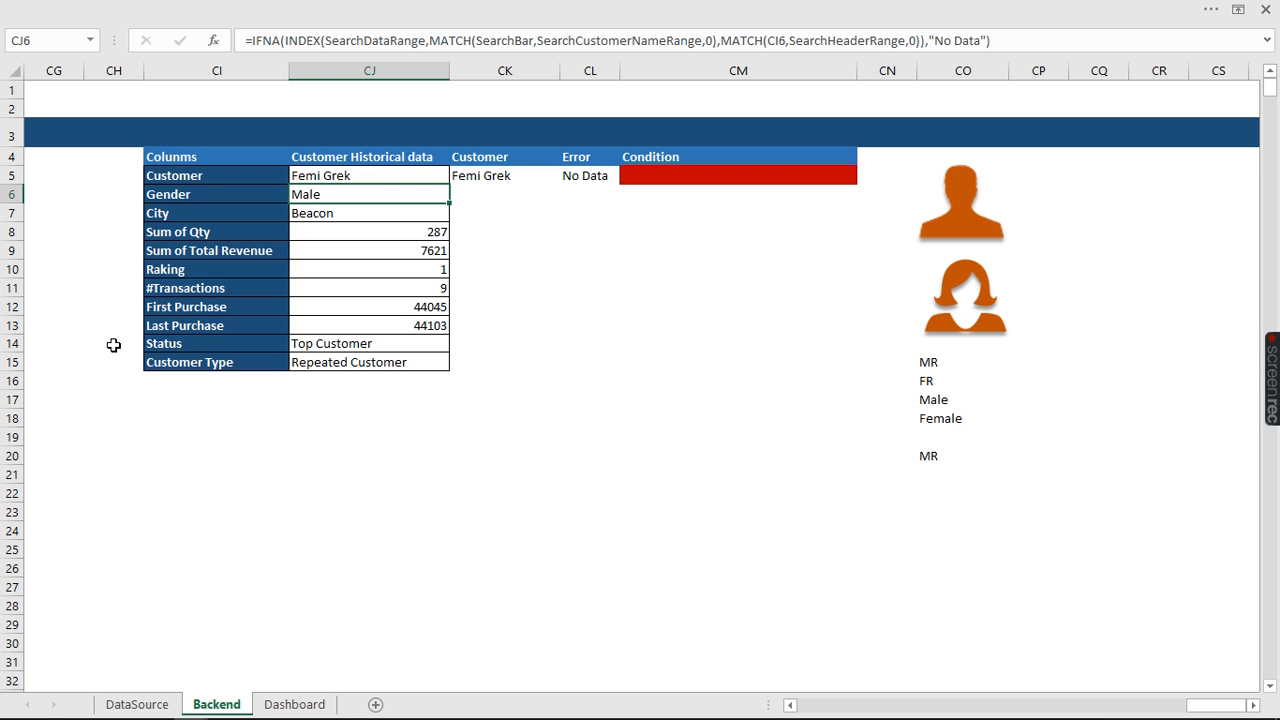
{"action": "left_click", "coordinate": [300, 705]}
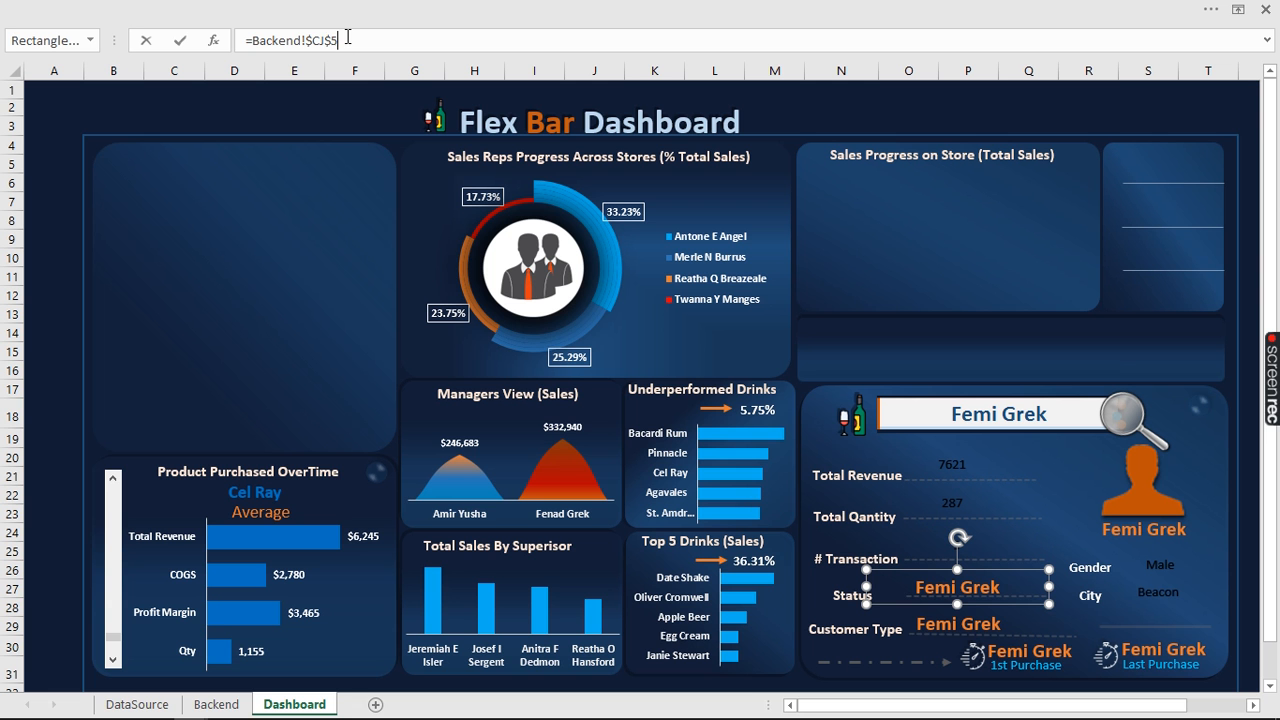
{"action": "key", "text": "BackSpace"}
{"action": "type", "text": "14"}
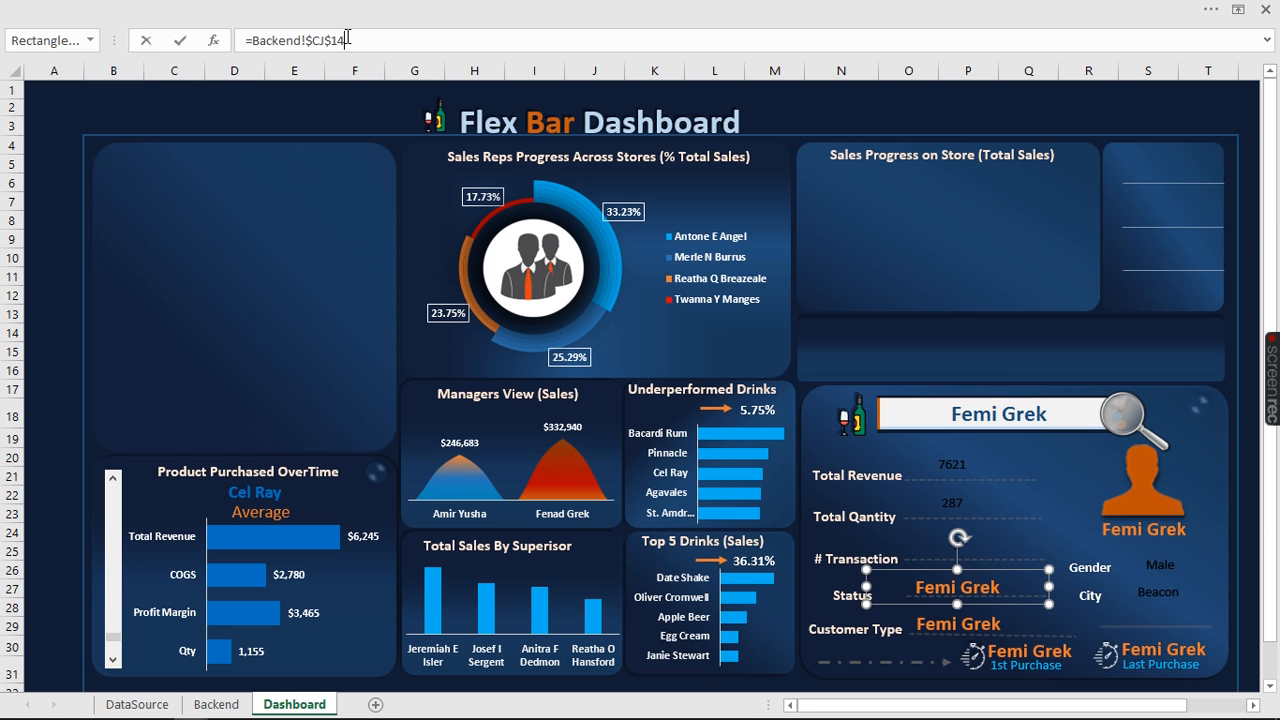
{"action": "key", "text": "Return"}
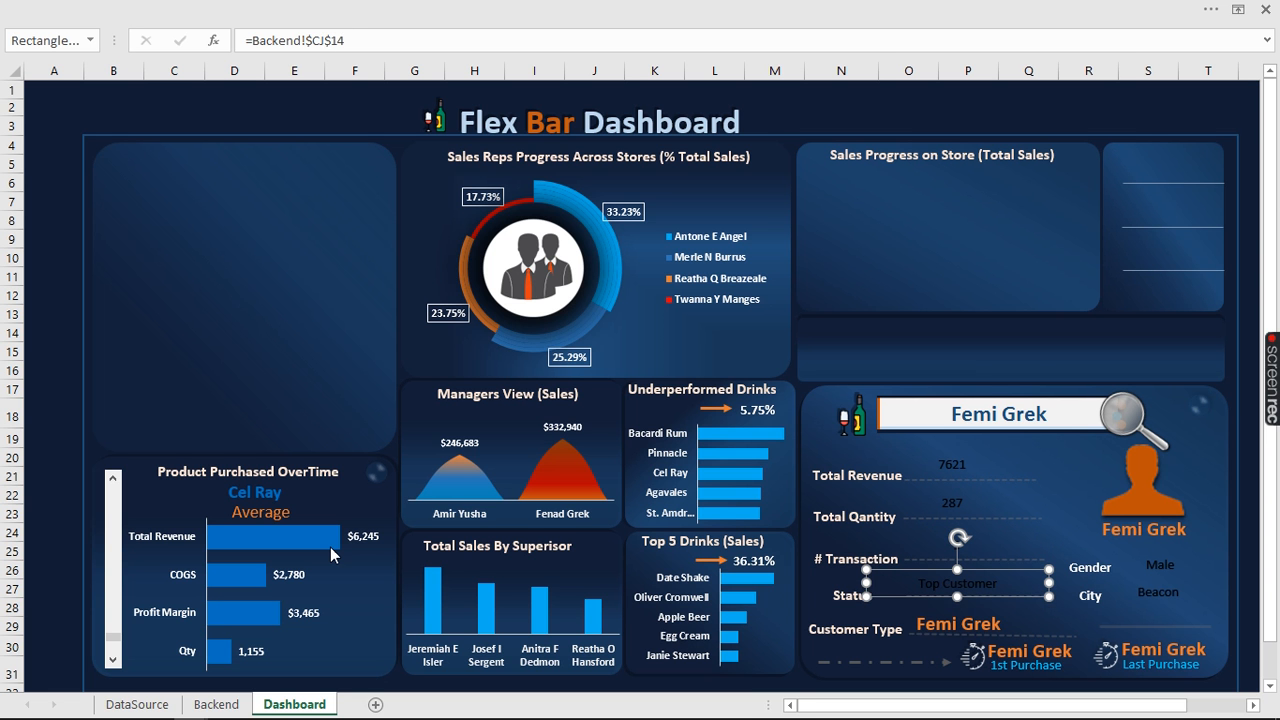
Check the Customer Type cell on the Backend sheet and link the Dashboard's Customer Type text box to =Backend!$CJ$15
{"action": "left_click", "coordinate": [222, 704]}
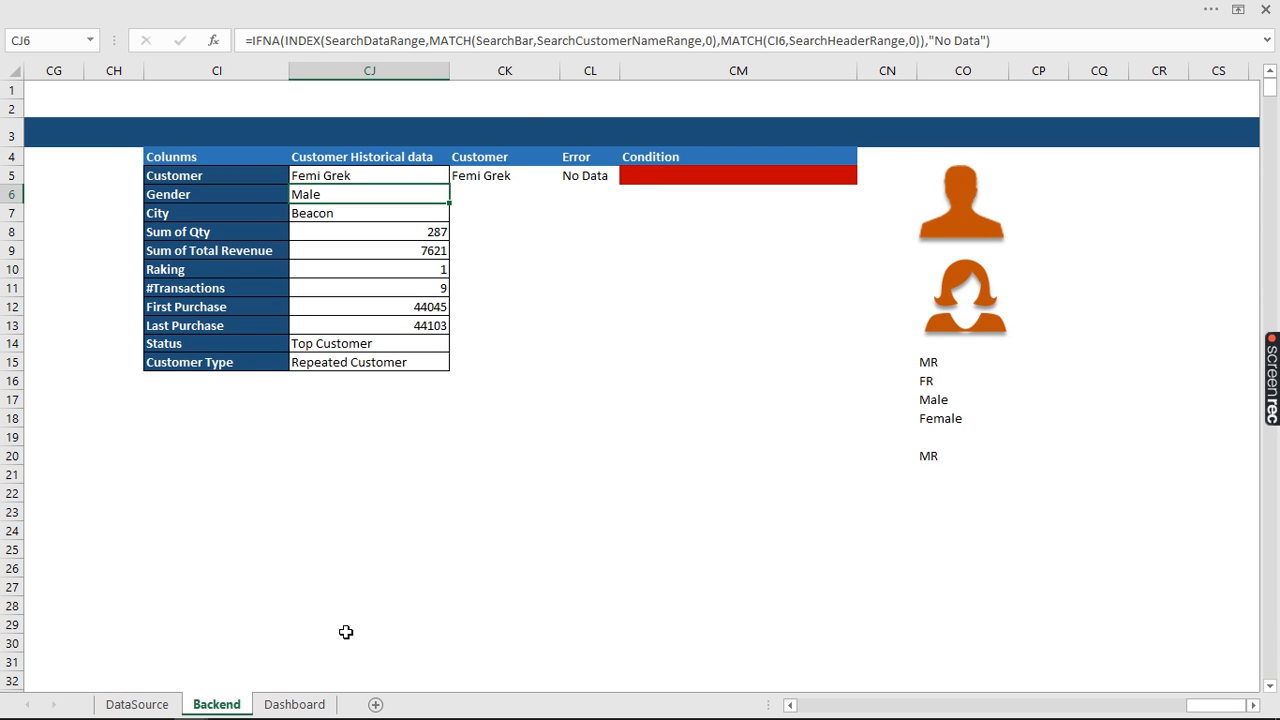
{"action": "left_click", "coordinate": [296, 704]}
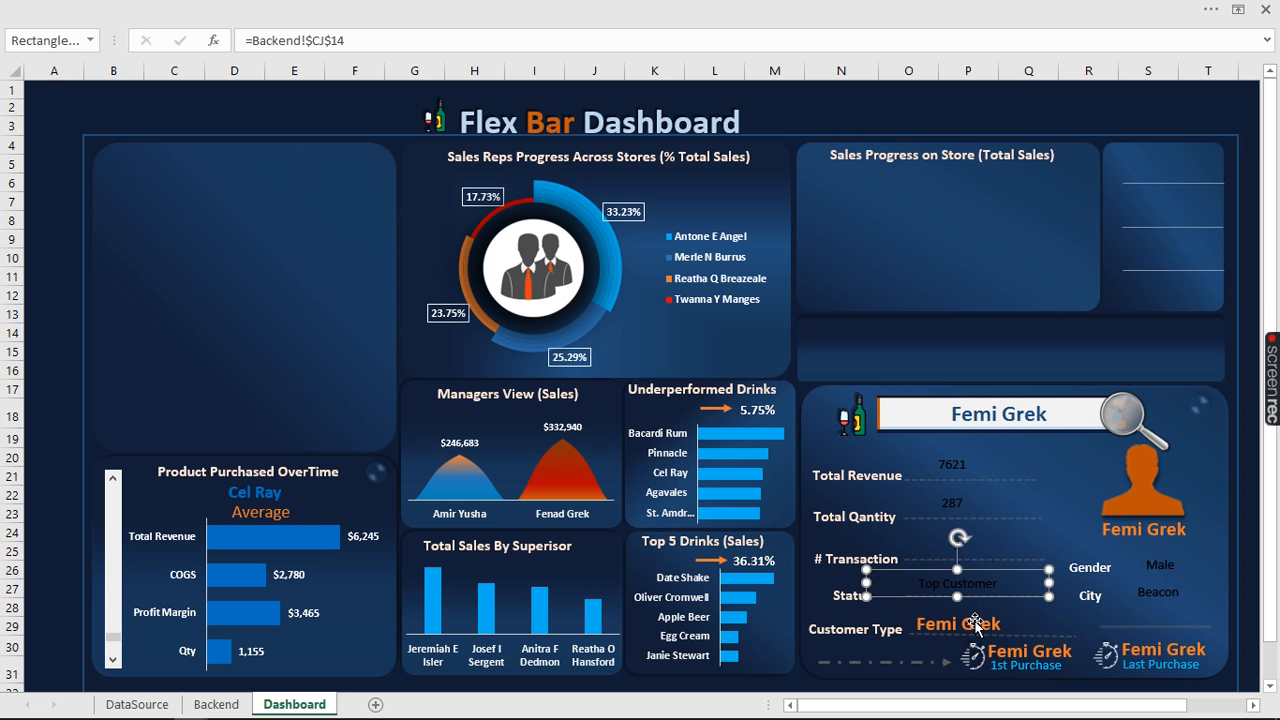
{"action": "left_click", "coordinate": [378, 38]}
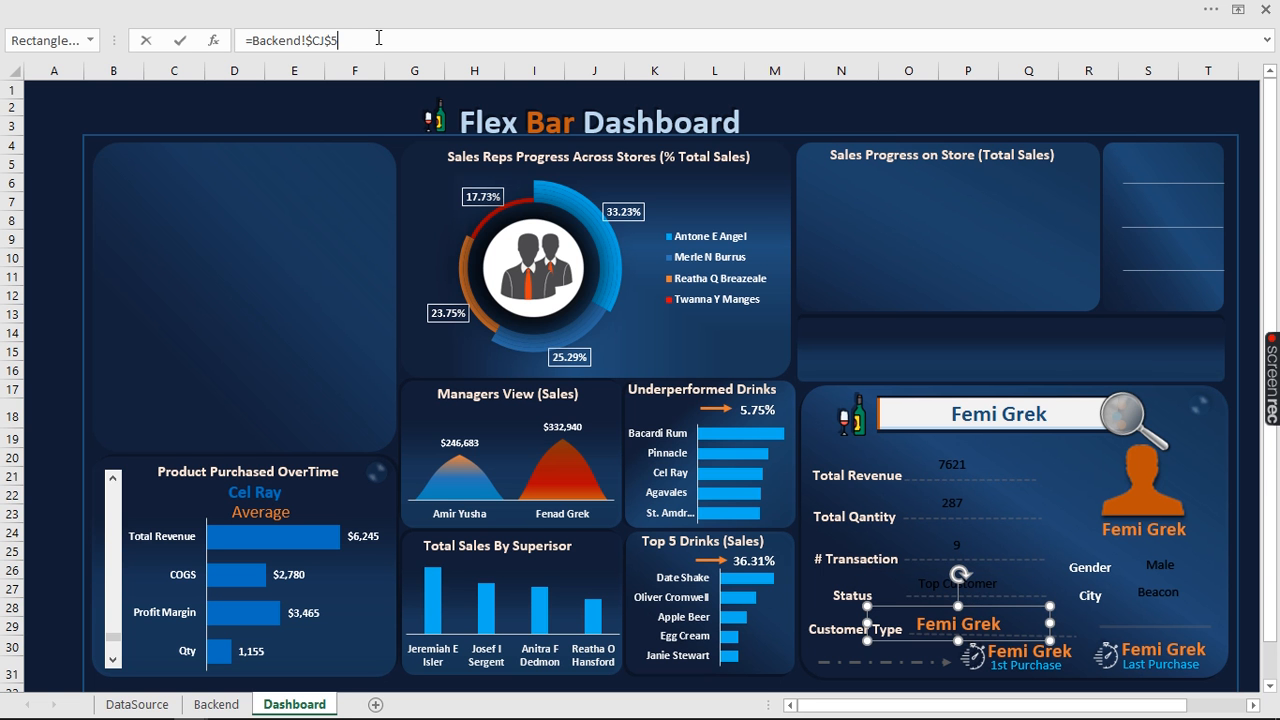
{"action": "key", "text": "BackSpace"}
{"action": "type", "text": "15"}
{"action": "key", "text": "Return"}
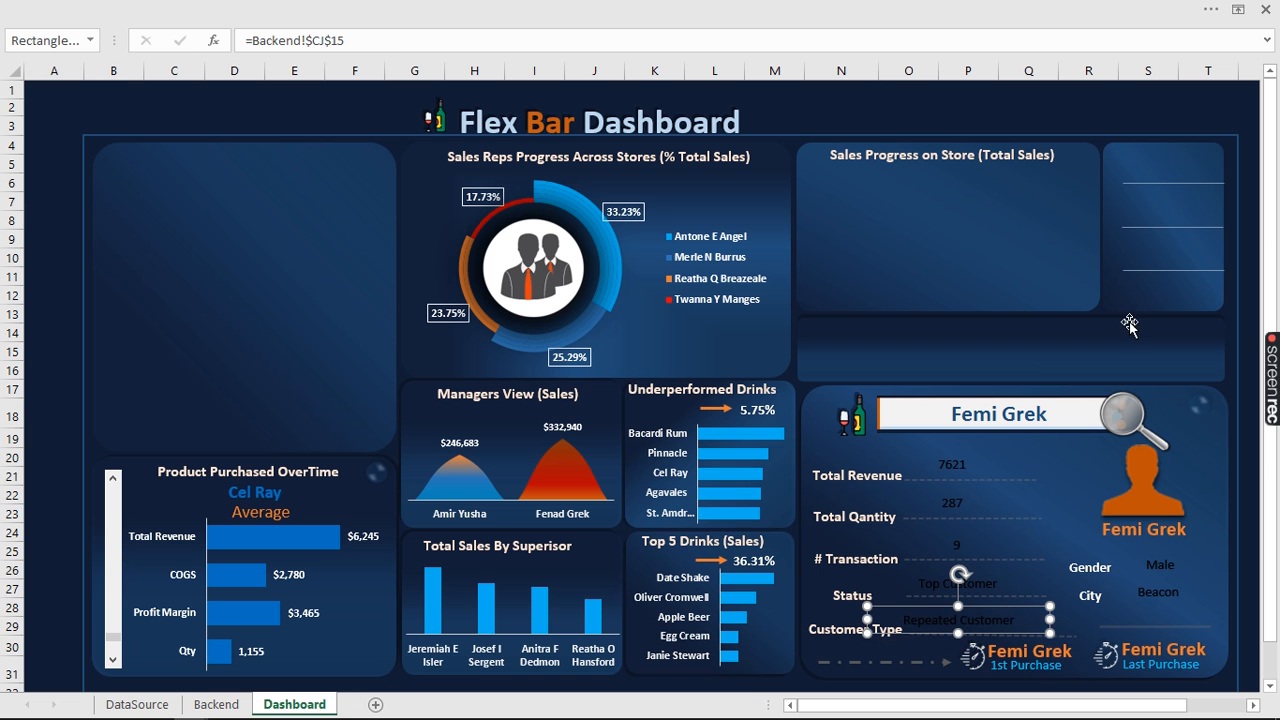
Format the First Purchase and Last Purchase values in Backend cells CJ12:CJ13 as dates of type 14-Mar-12
{"action": "left_click", "coordinate": [1051, 659]}
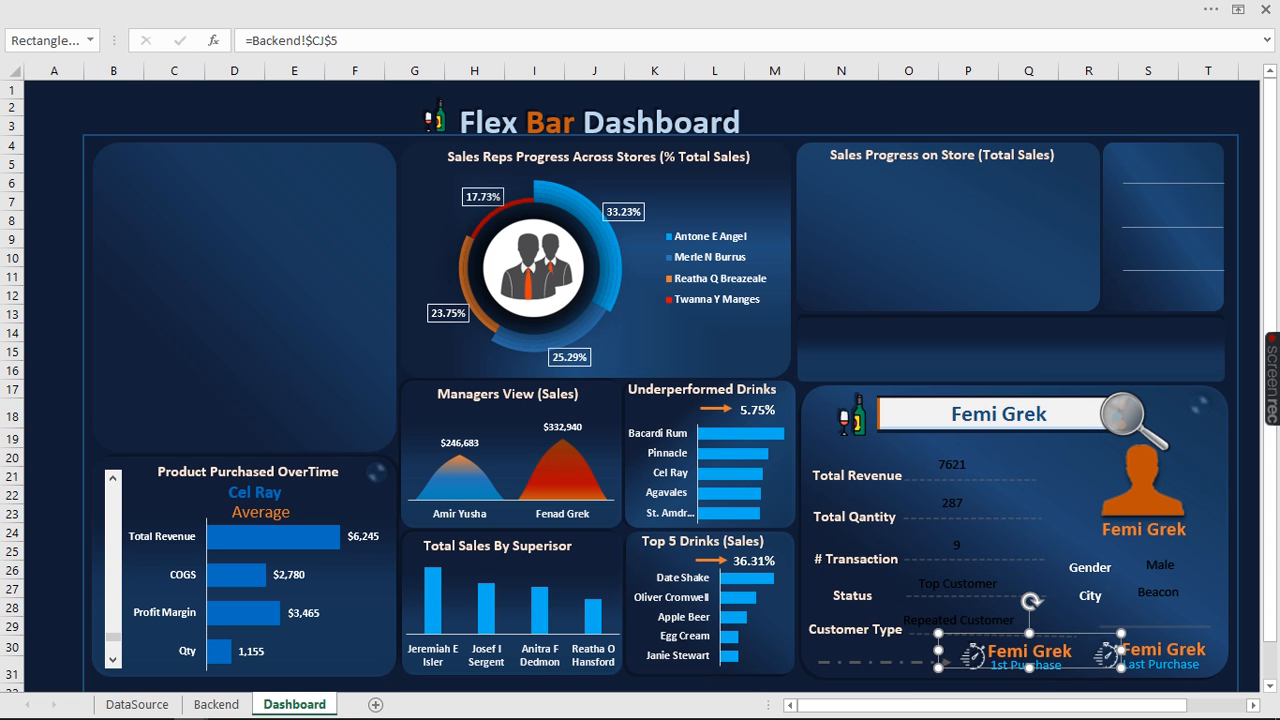
{"action": "left_click", "coordinate": [219, 704]}
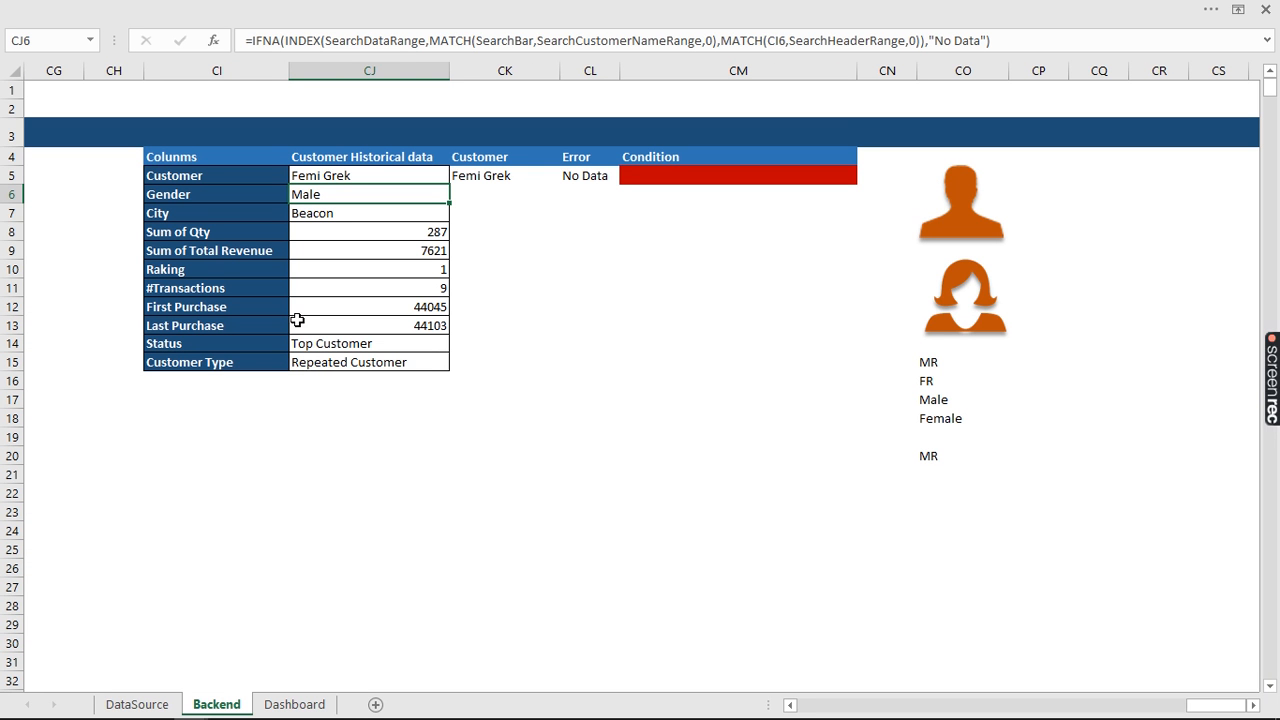
{"action": "left_click", "coordinate": [368, 309]}
{"action": "left_click_drag", "start_coordinate": [368, 309], "coordinate": [381, 323]}
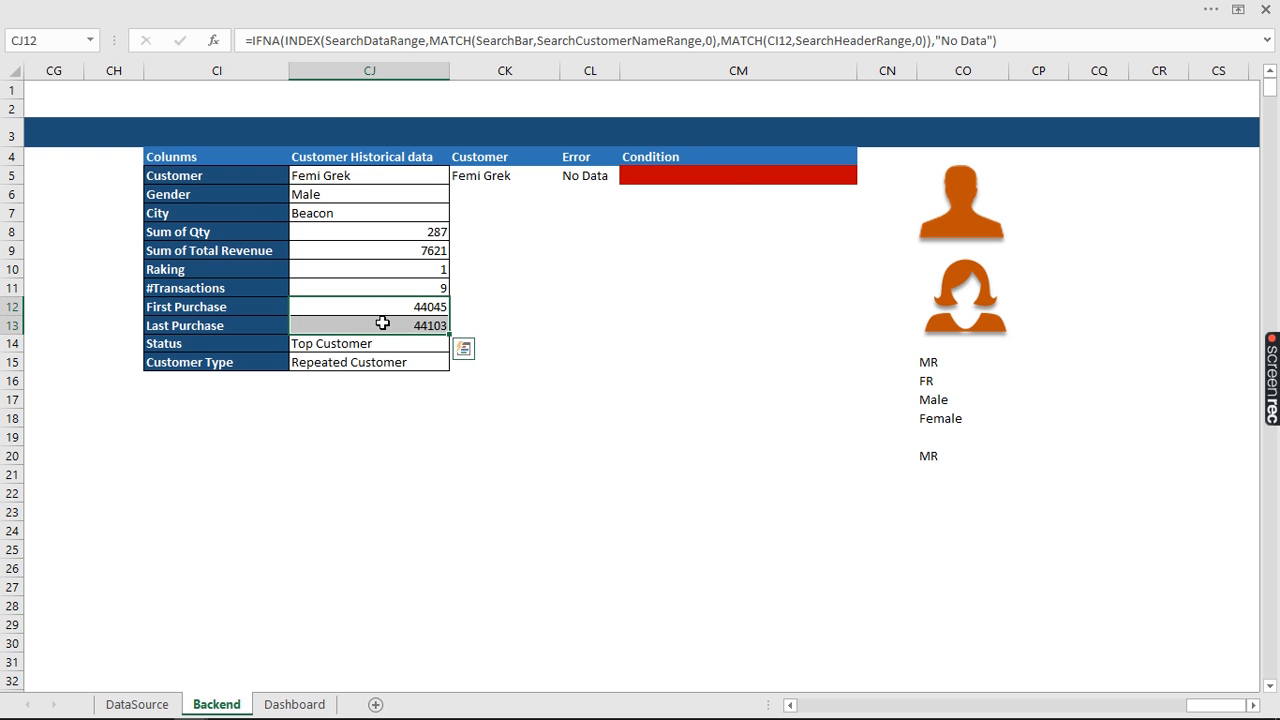
{"action": "key", "text": "ctrl+1"}
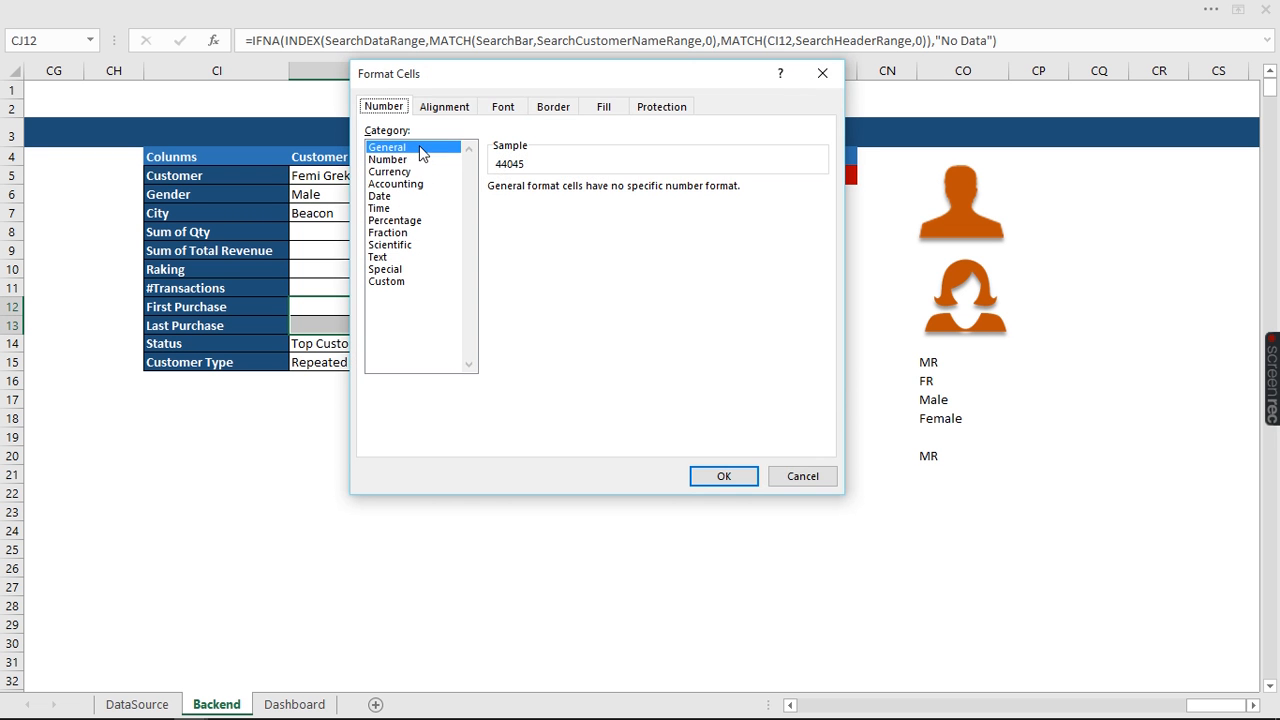
{"action": "left_click", "coordinate": [400, 196]}
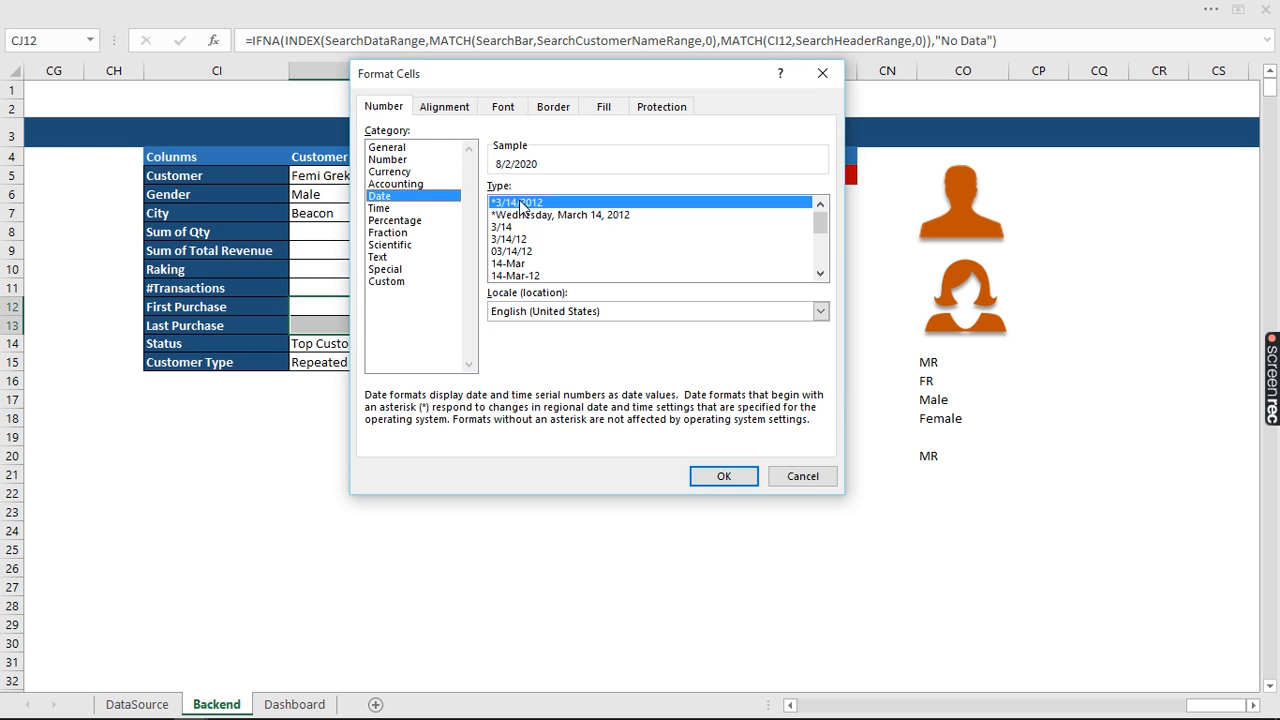
{"action": "left_click", "coordinate": [518, 275]}
{"action": "left_click", "coordinate": [744, 480]}
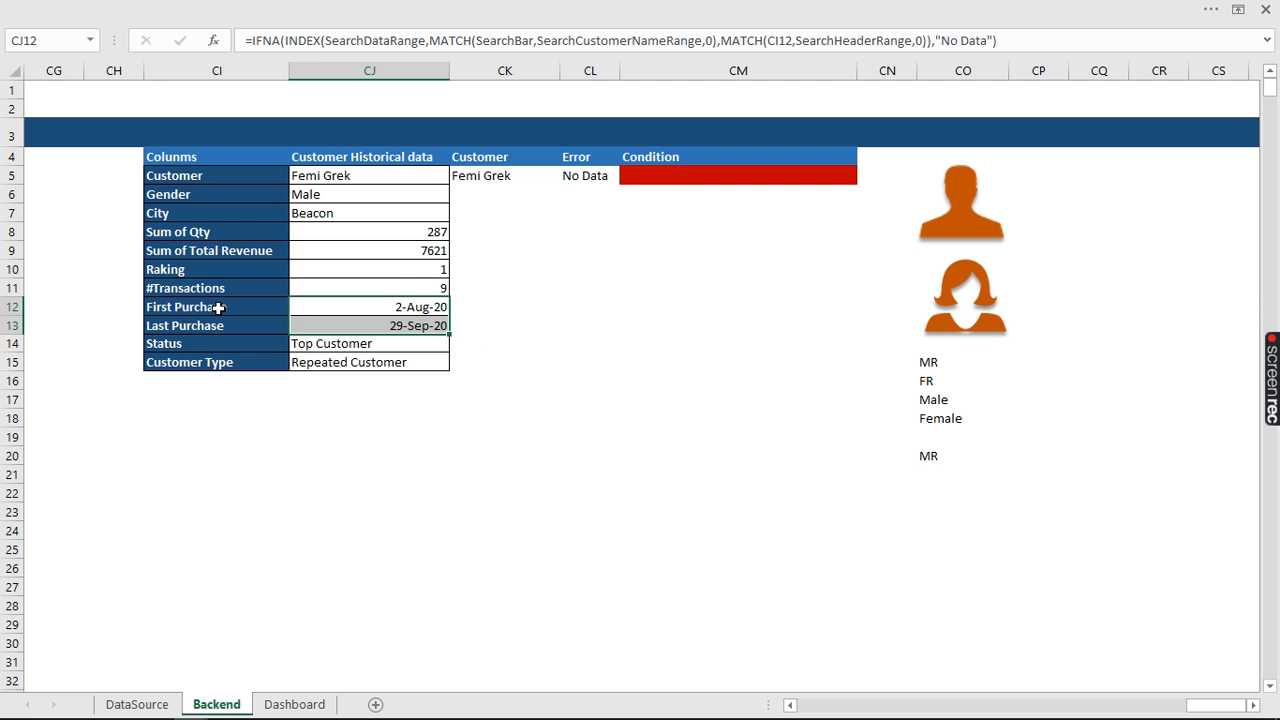
Link the text box above 1st Purchase on the Dashboard to =Backend!$CJ$12
{"action": "left_click", "coordinate": [216, 308]}
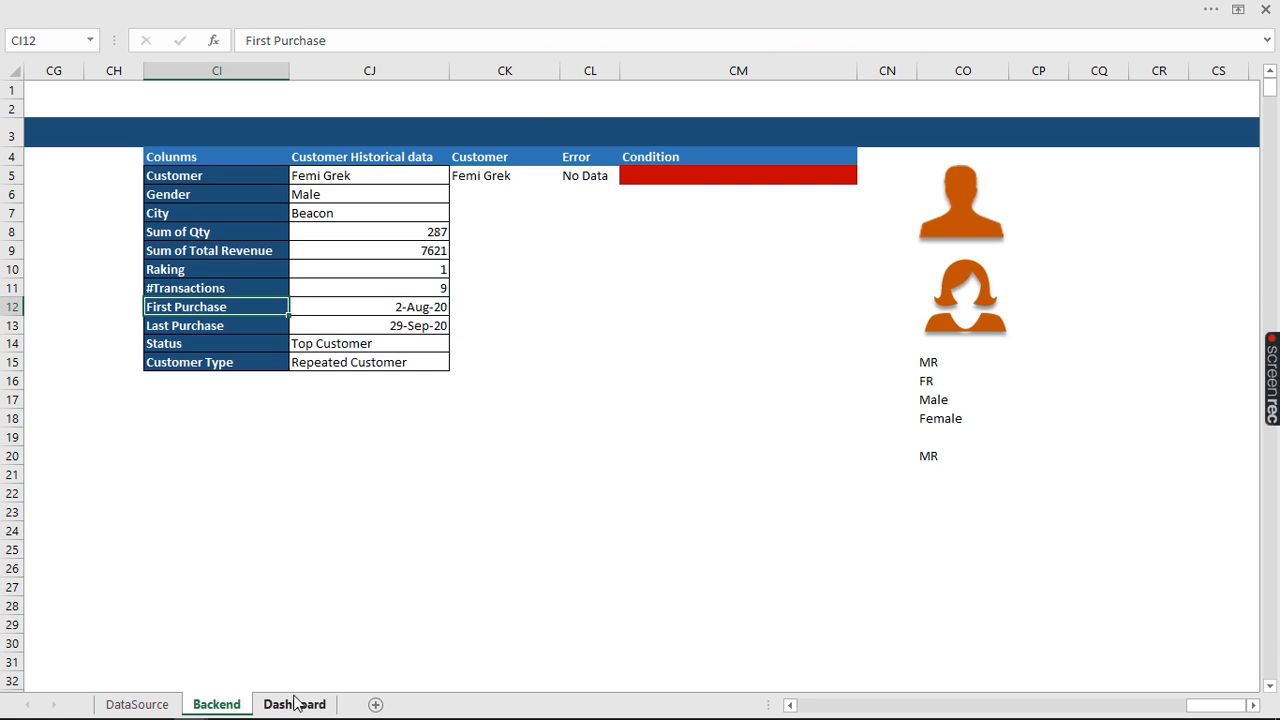
{"action": "left_click", "coordinate": [294, 704]}
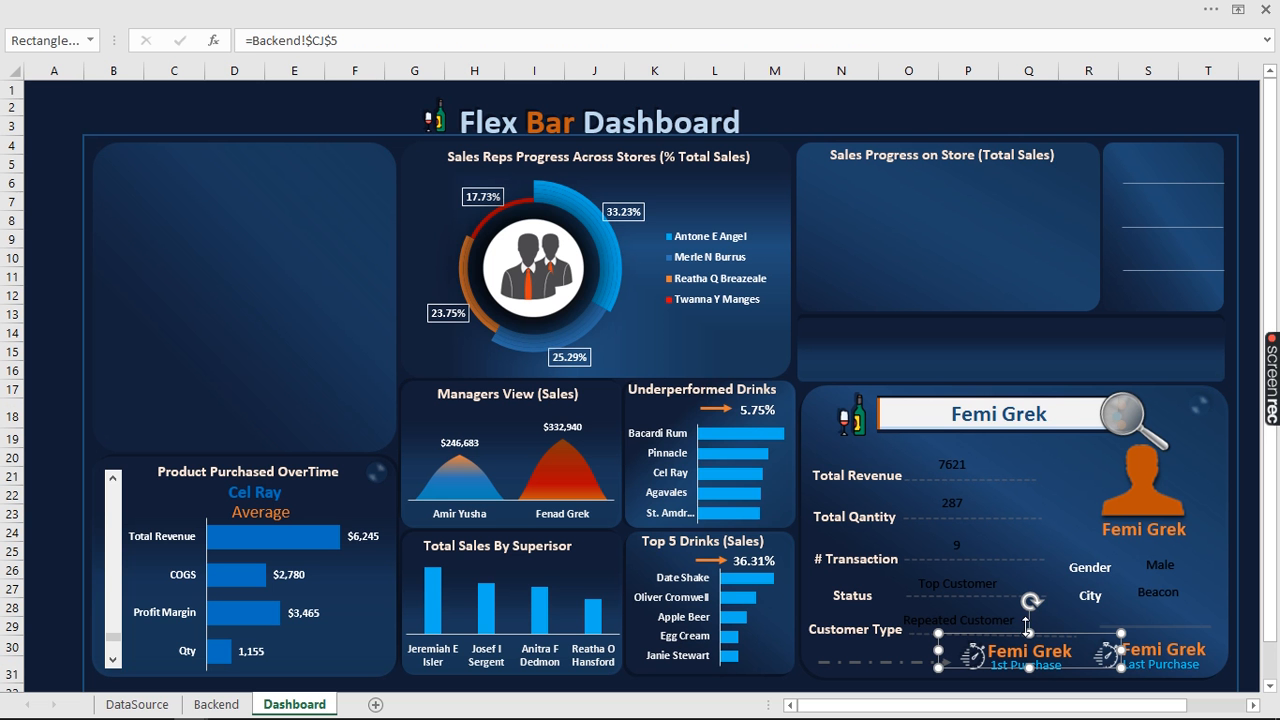
{"action": "left_click", "coordinate": [343, 40]}
{"action": "key", "text": "BackSpace"}
{"action": "type", "text": "12"}
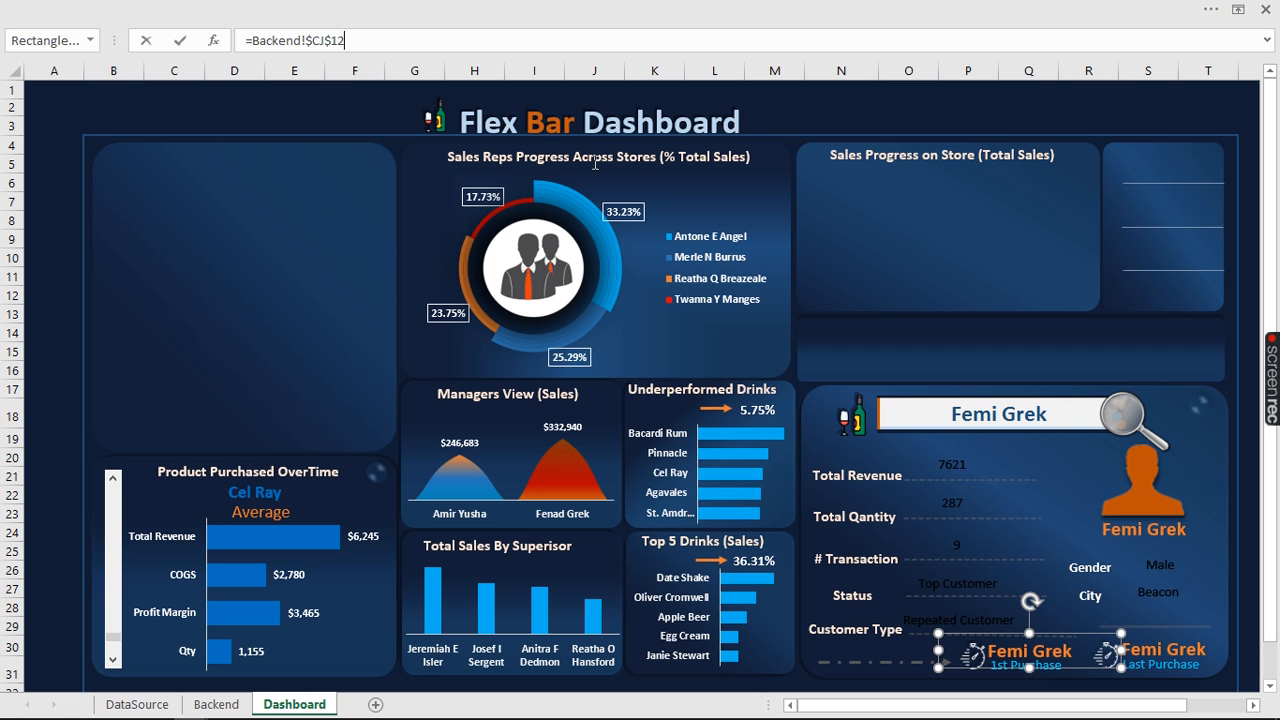
Link the text box above Last Purchase in the customer card to =Backend!$CJ$13
{"action": "left_click", "coordinate": [1141, 645]}
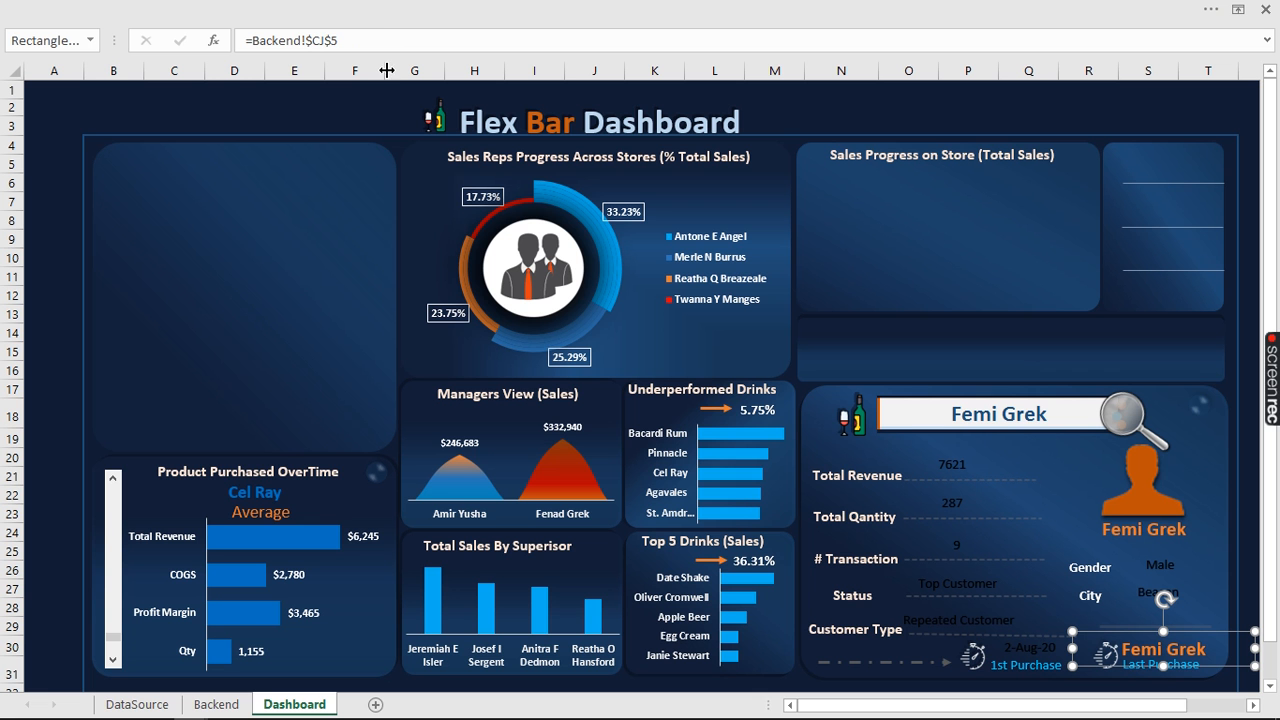
{"action": "left_click", "coordinate": [386, 34]}
{"action": "key", "text": "BackSpace"}
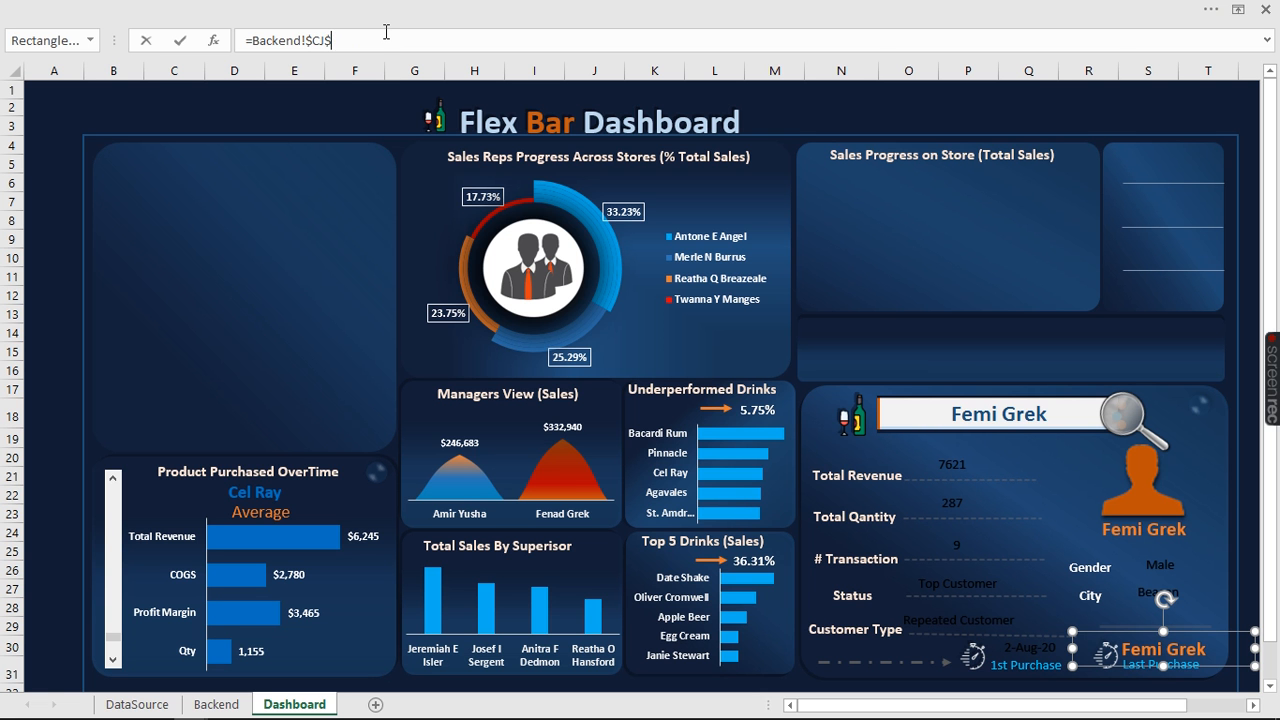
{"action": "type", "text": "13"}
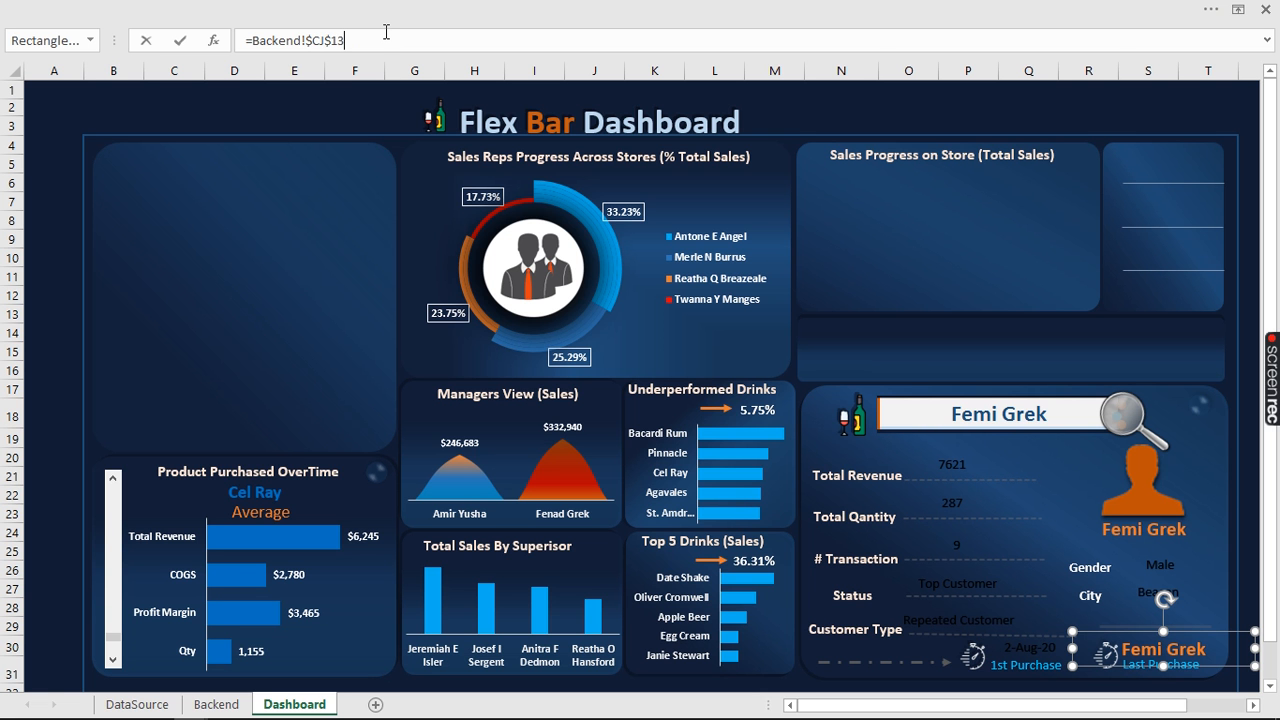
{"action": "key", "text": "Return"}
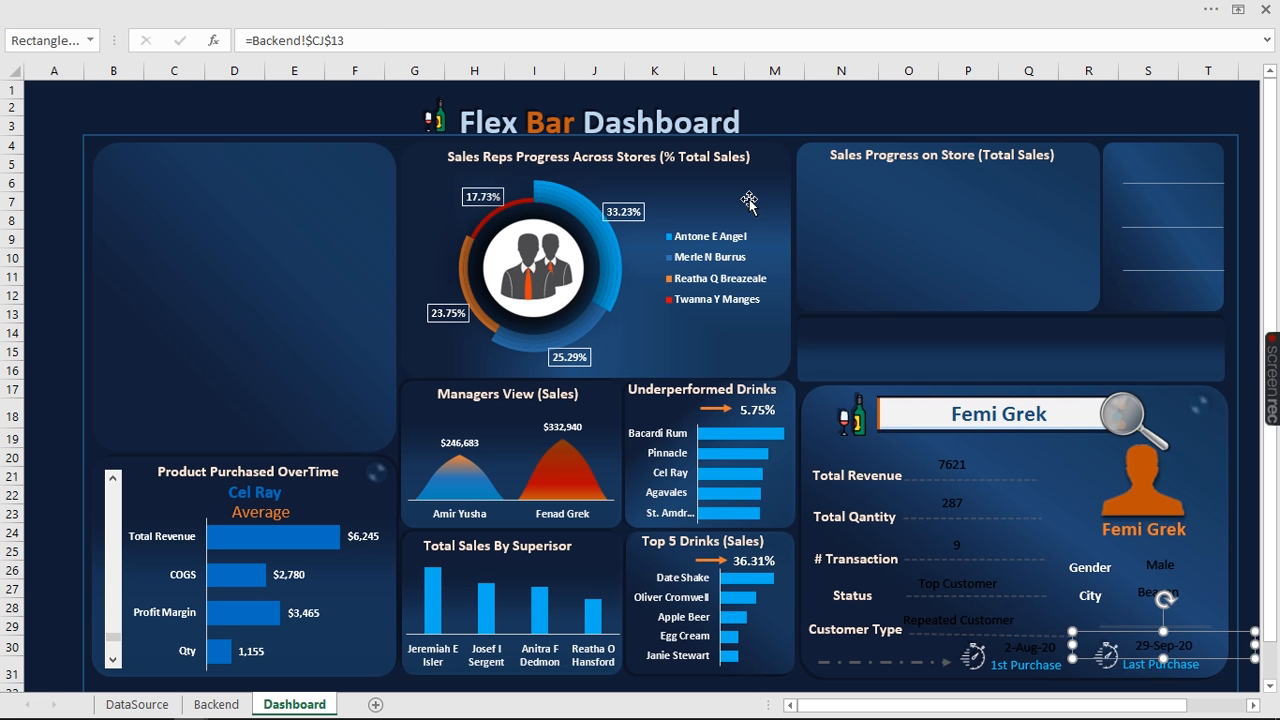
Format the Total Revenue value text box in the customer card as orange, bold, font size 18
{"action": "left_click", "coordinate": [945, 466]}
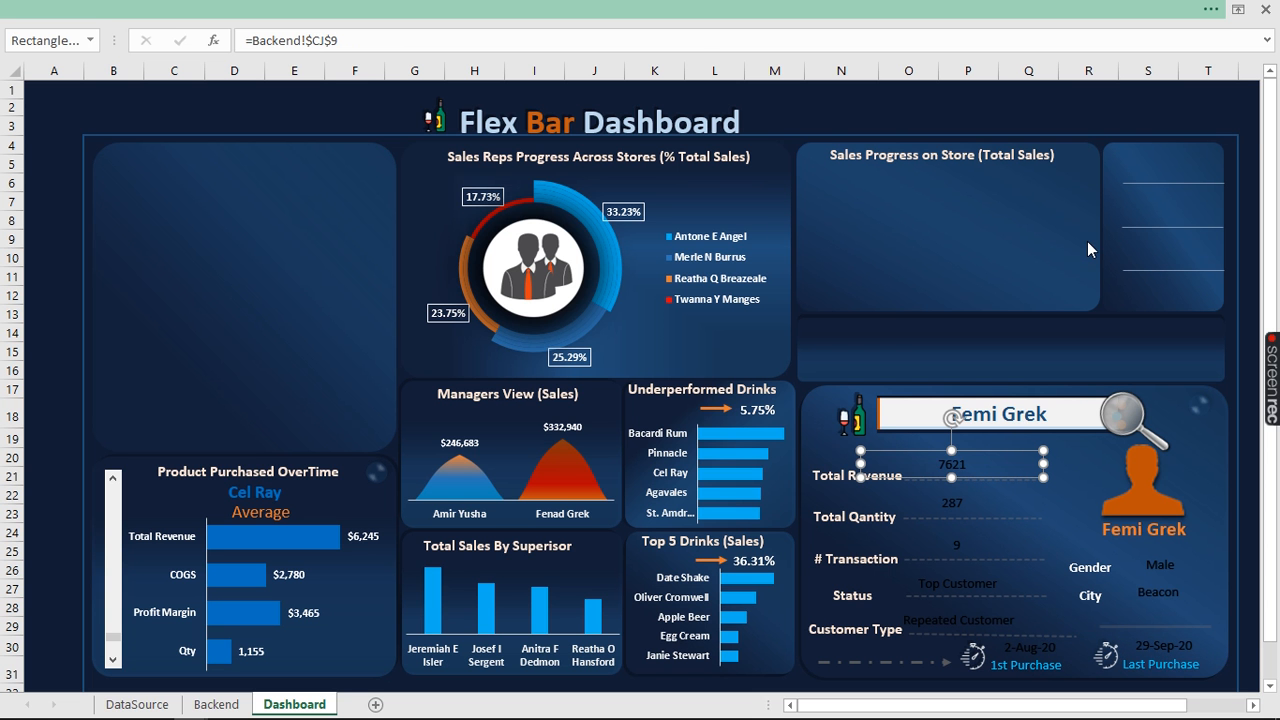
{"action": "left_click", "coordinate": [1211, 9]}
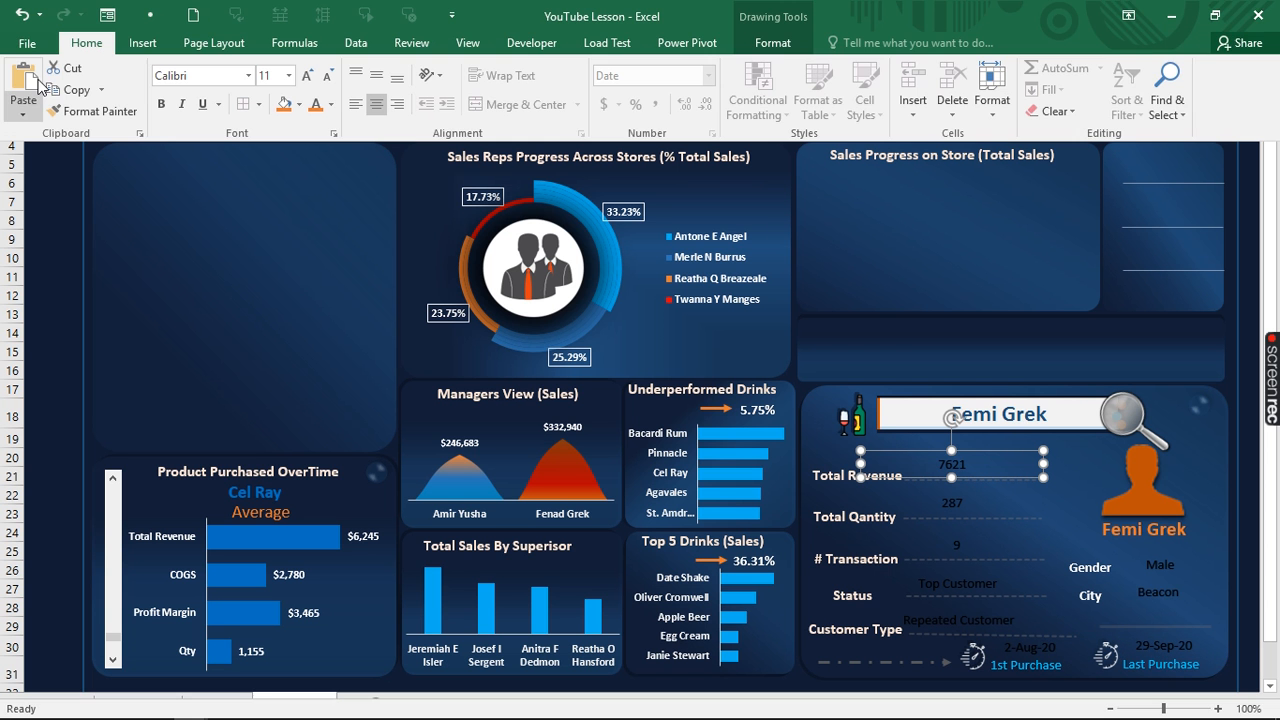
{"action": "left_click", "coordinate": [318, 102]}
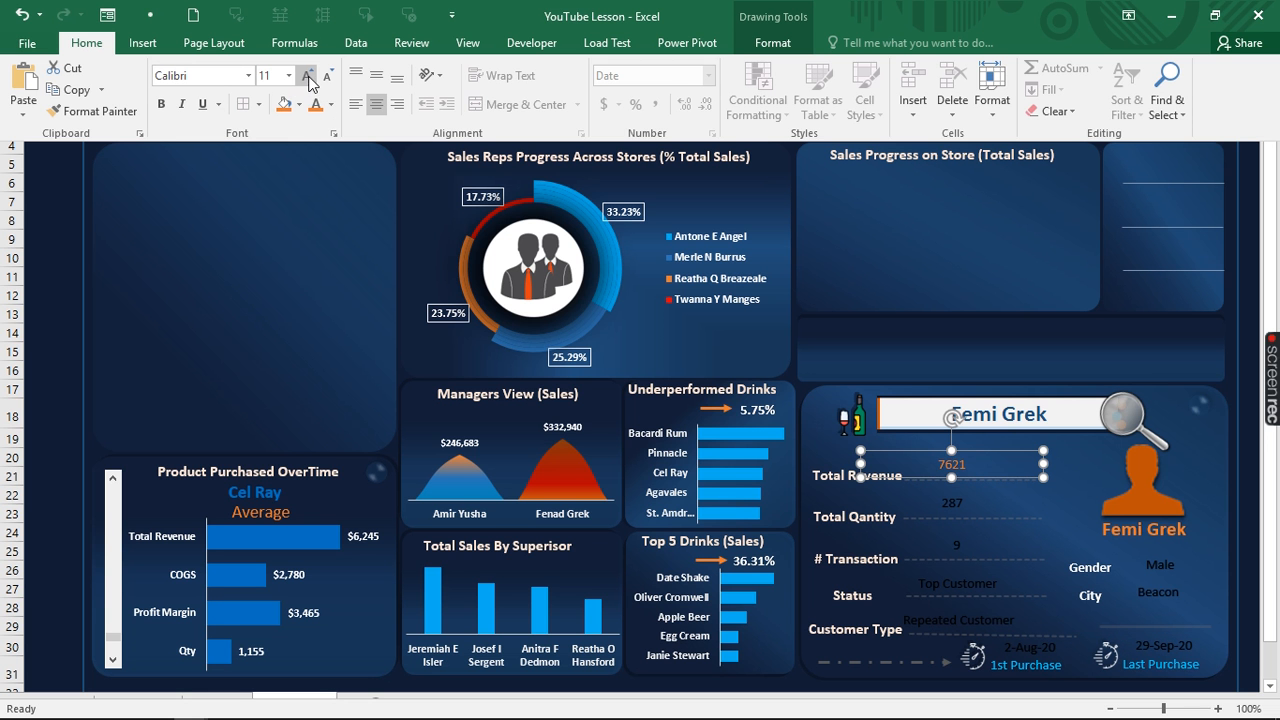
{"action": "left_click", "coordinate": [308, 76]}
{"action": "left_click", "coordinate": [308, 76]}
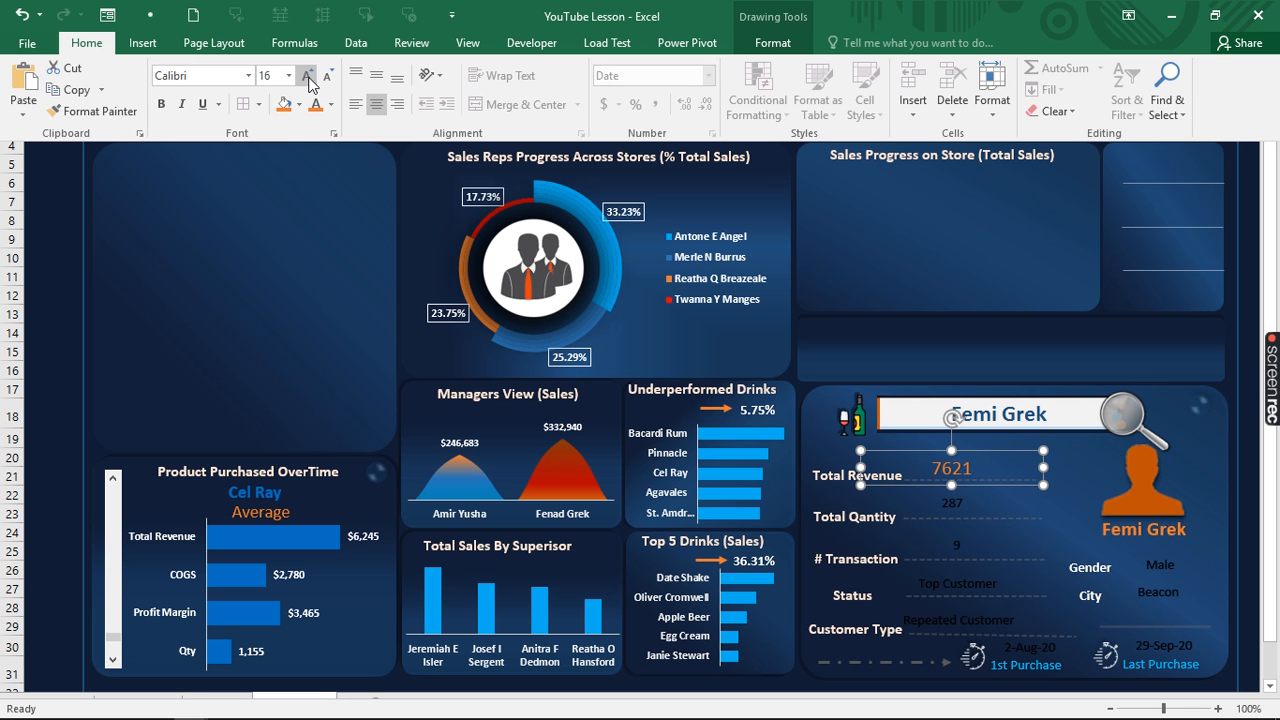
{"action": "left_click", "coordinate": [308, 76]}
{"action": "left_click", "coordinate": [308, 76]}
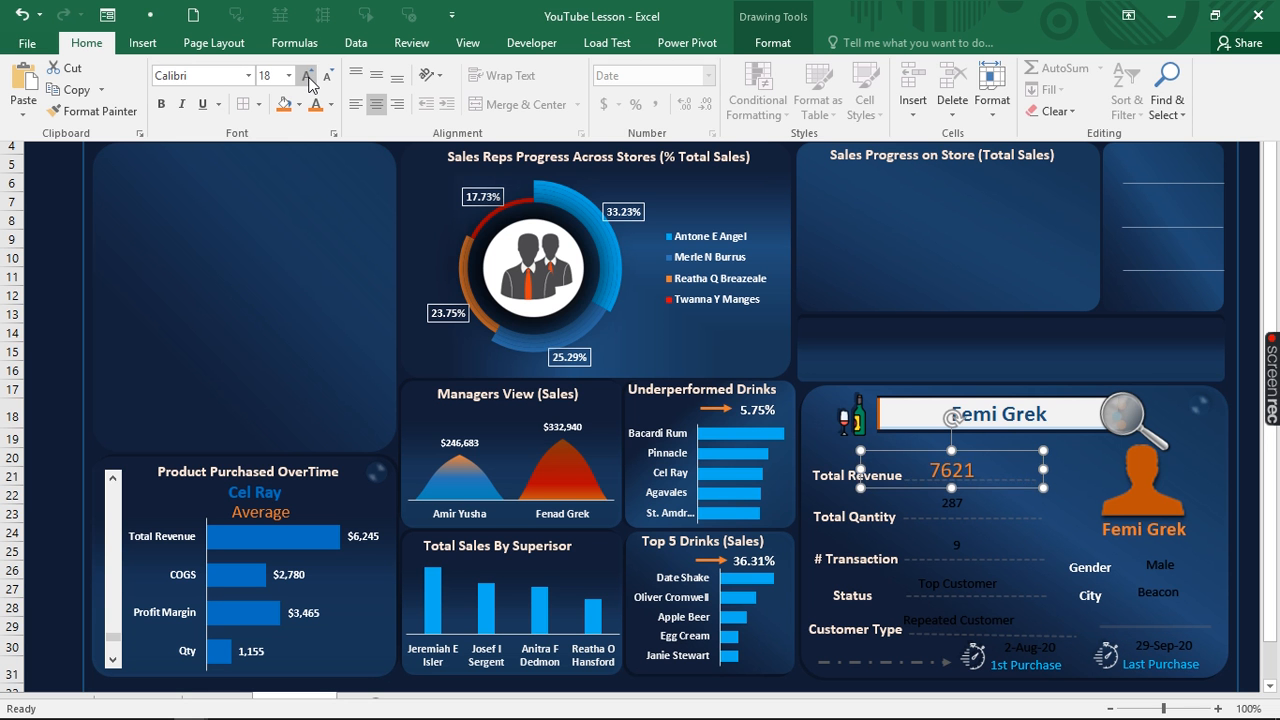
{"action": "left_click", "coordinate": [160, 104]}
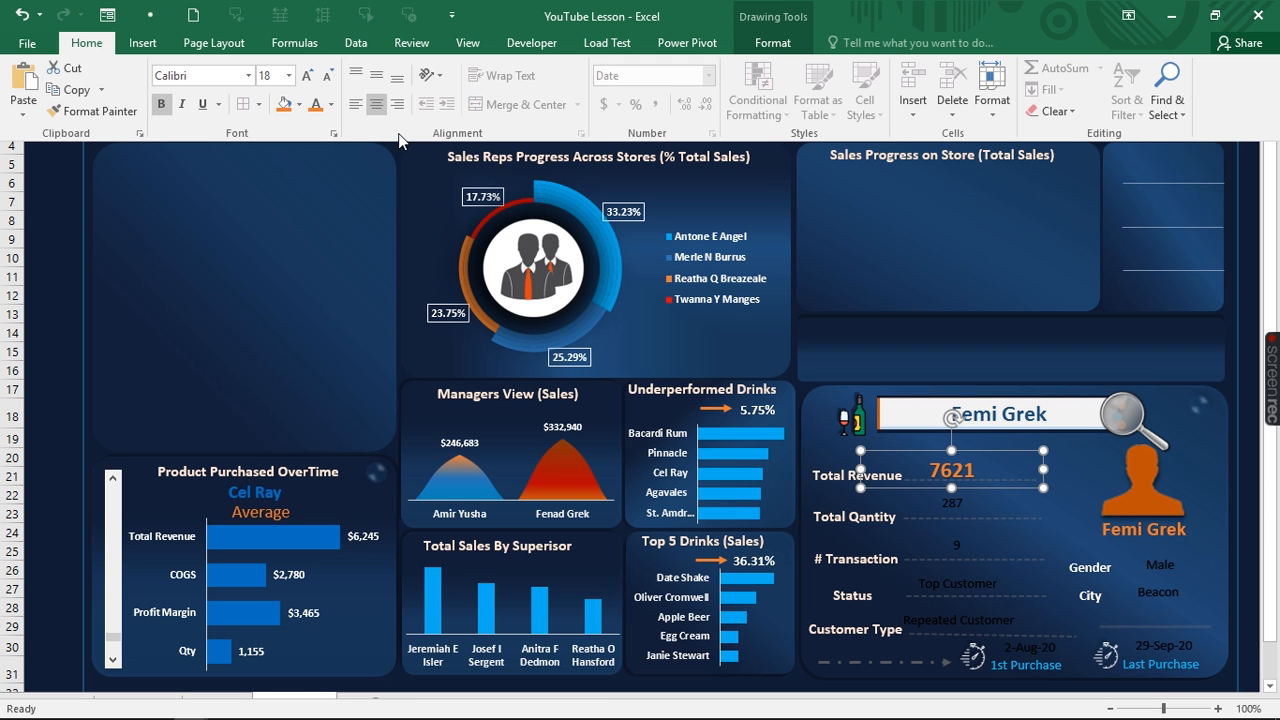
Copy the Total Revenue value's formatting to the Total Quantity, # Transaction, Status and Customer Type value text boxes
{"action": "left_click", "coordinate": [95, 111]}
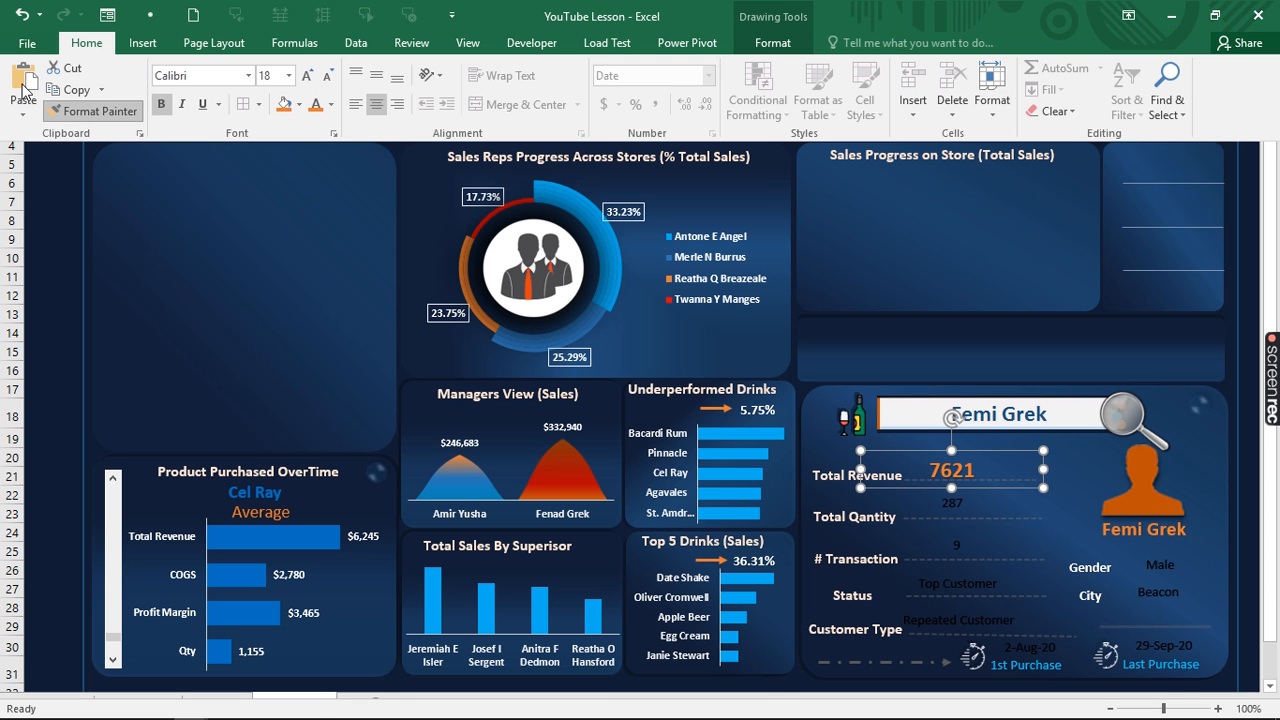
{"action": "key", "text": "ctrl+shift+F1"}
{"action": "left_click", "coordinate": [955, 505]}
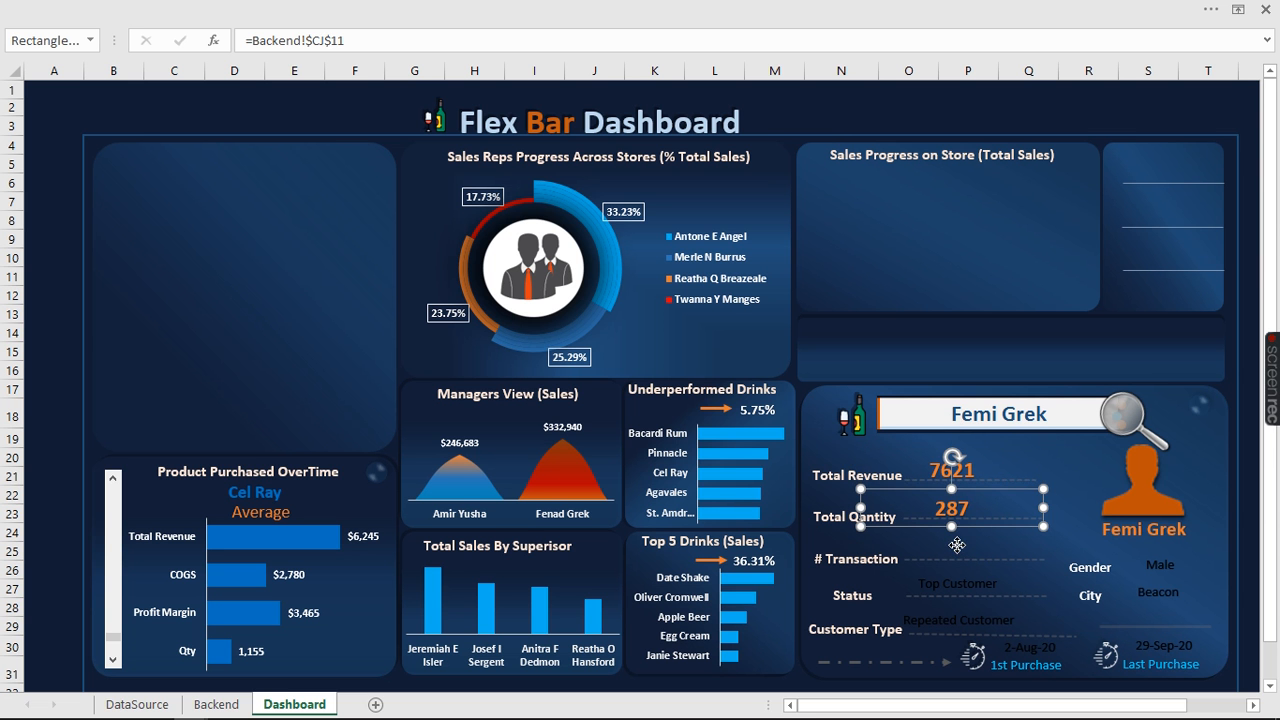
{"action": "left_click", "coordinate": [957, 545]}
{"action": "left_click", "coordinate": [975, 585]}
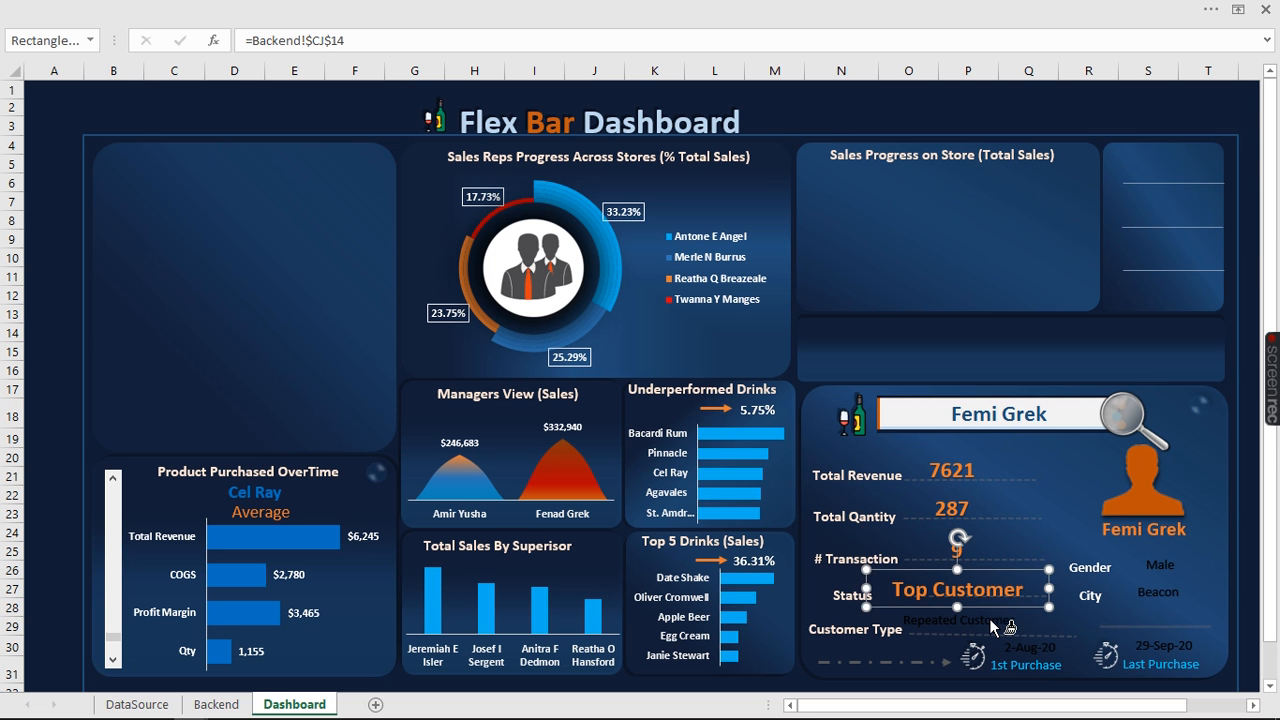
{"action": "left_click", "coordinate": [989, 620]}
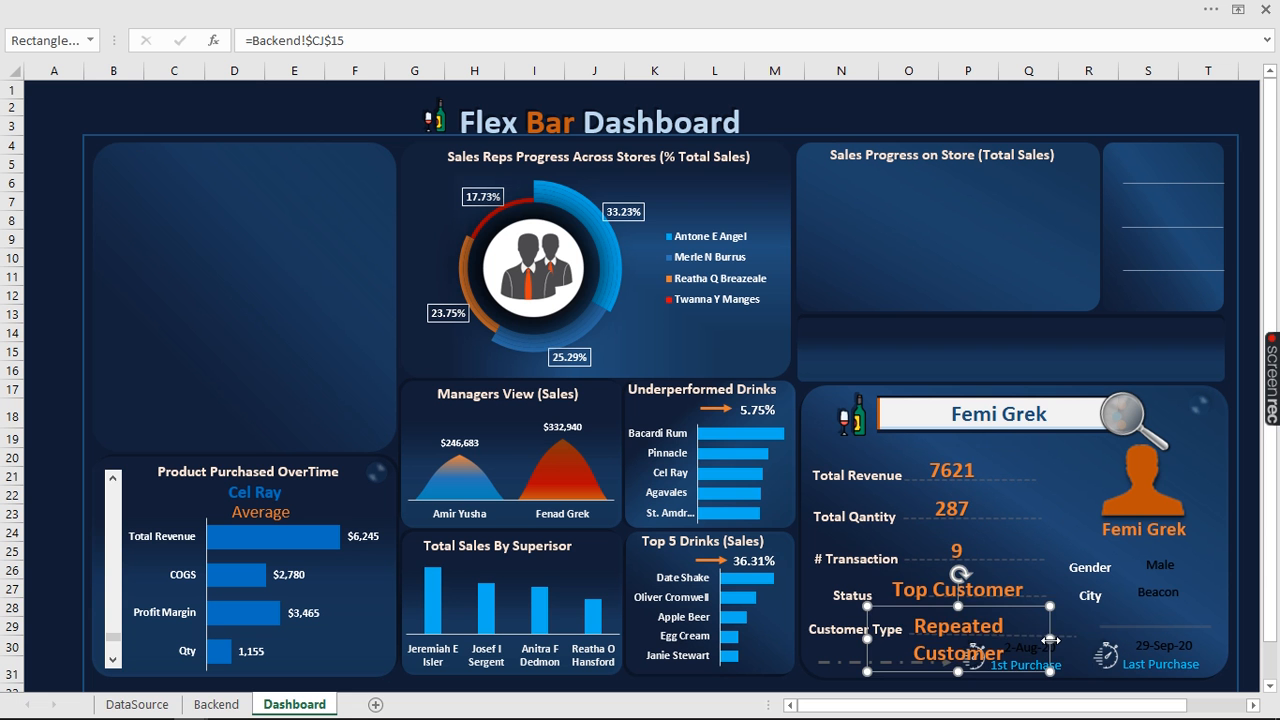
Widen the Customer Type value text box so its text fits on one line, and set its font size to 16
{"action": "left_click_drag", "start_coordinate": [1050, 640], "coordinate": [1098, 630]}
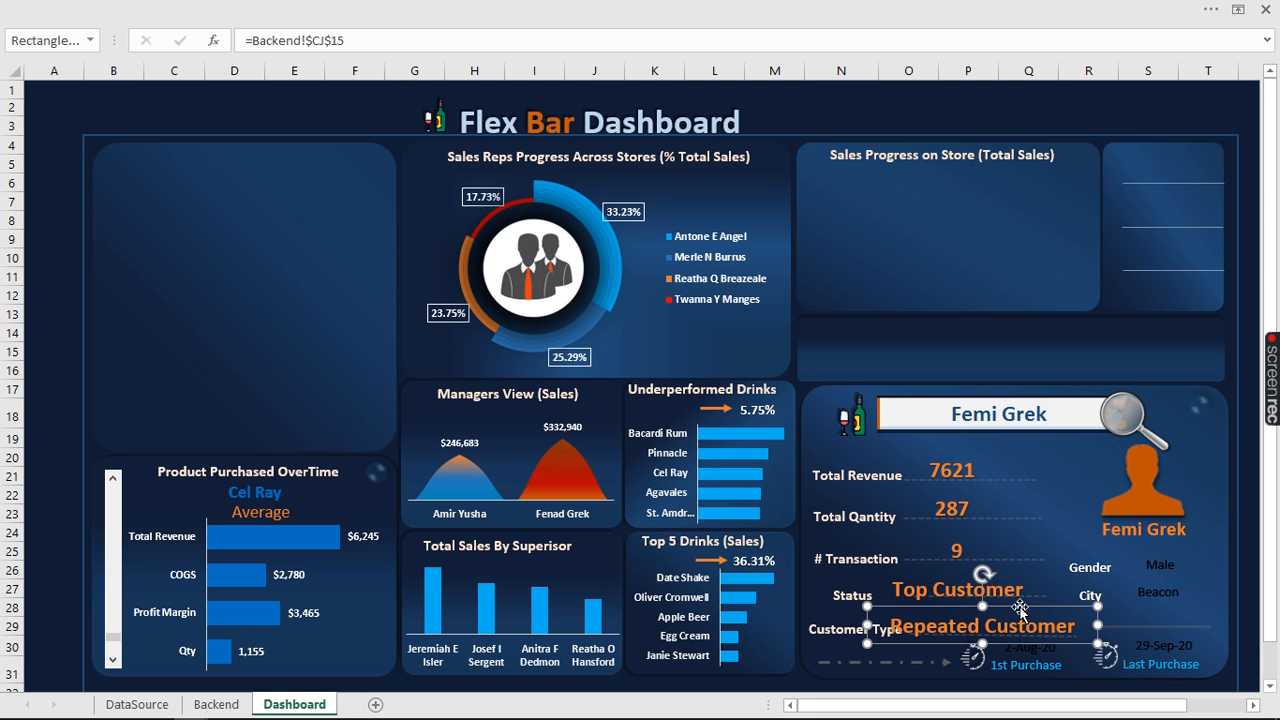
{"action": "left_click_drag", "start_coordinate": [1020, 610], "coordinate": [1040, 601]}
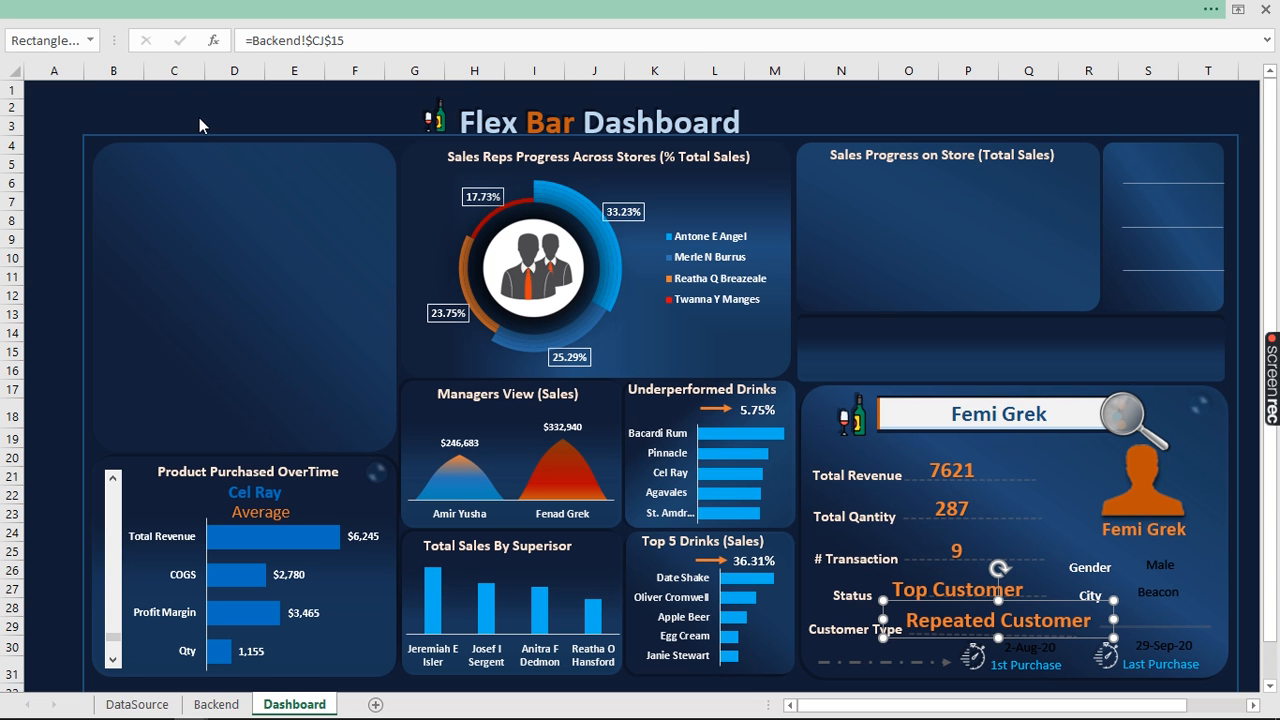
{"action": "left_click", "coordinate": [205, 9]}
{"action": "left_click", "coordinate": [327, 80]}
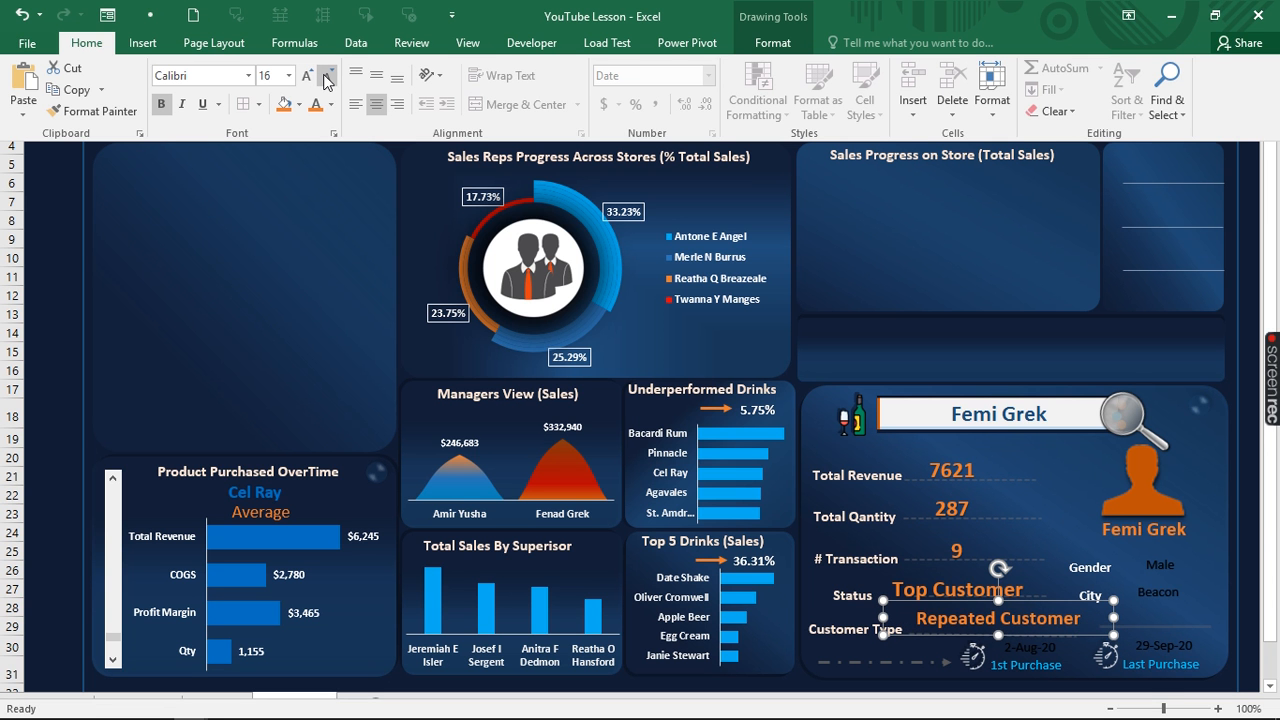
{"action": "left_click", "coordinate": [327, 80]}
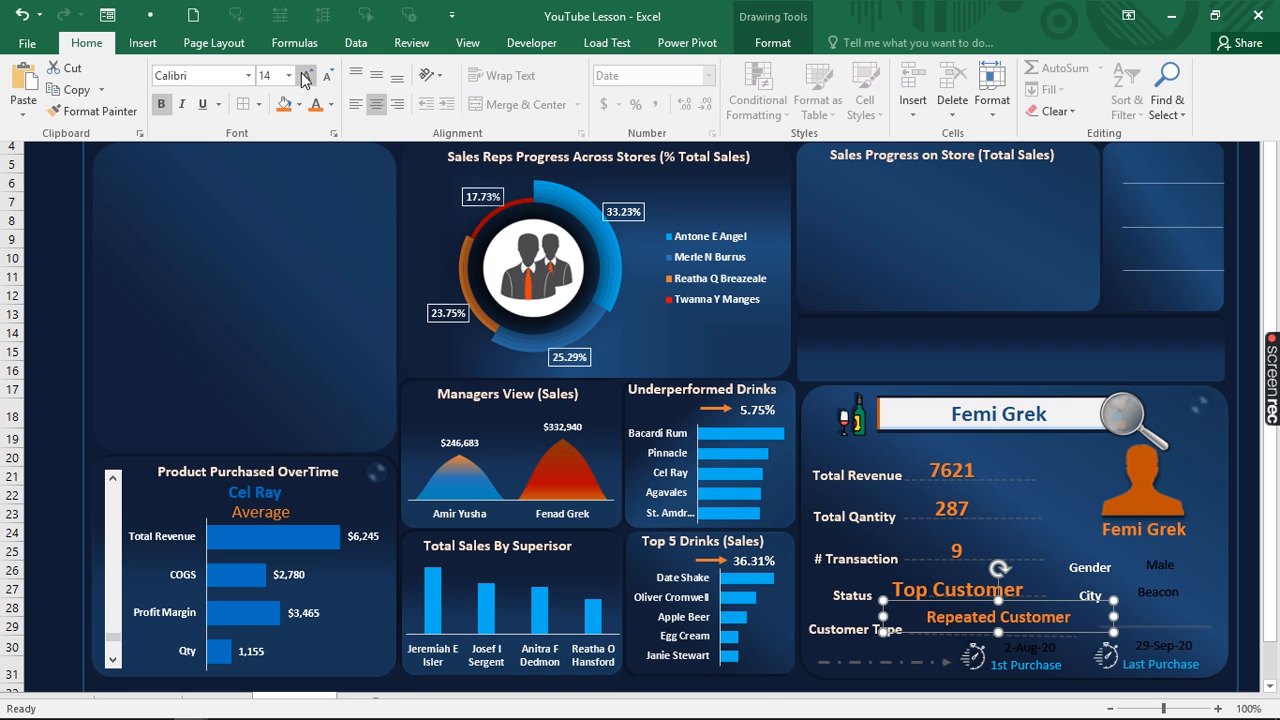
{"action": "left_click", "coordinate": [307, 80]}
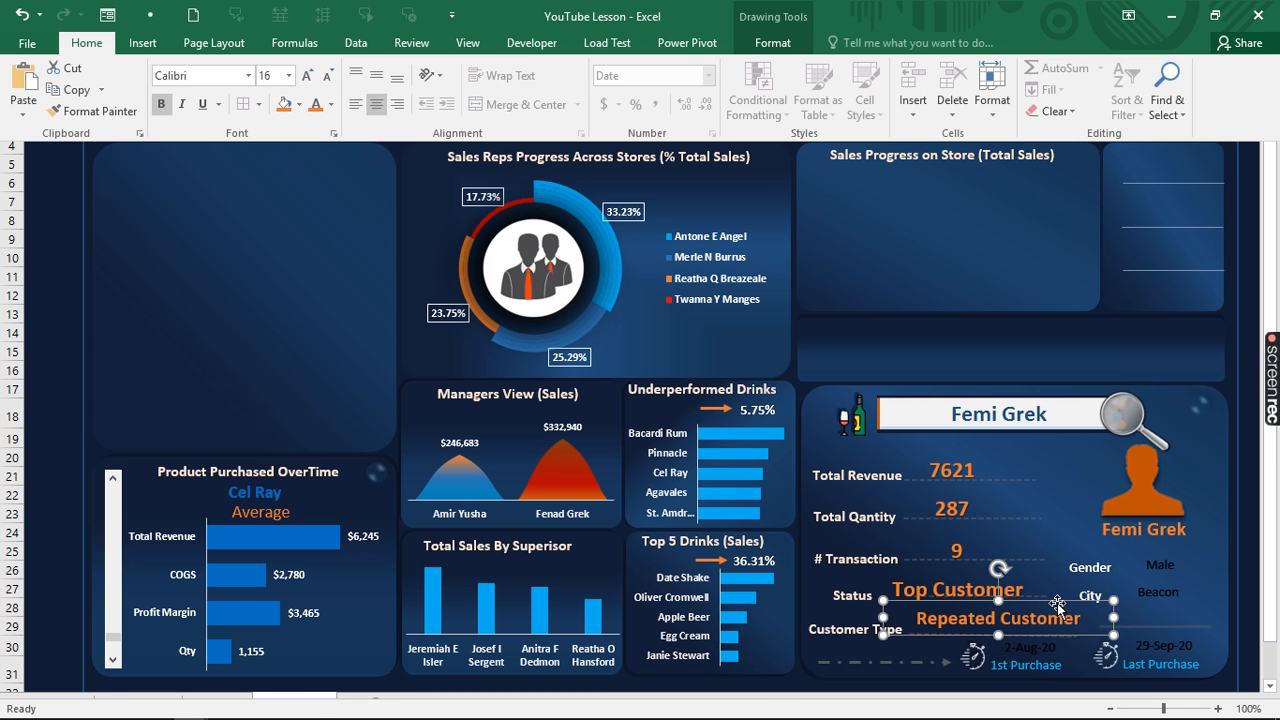
{"action": "key", "text": "ctrl+shift+F1"}
Nudge the Customer Type and Status value text boxes into place above their dashed lines
{"action": "left_click_drag", "start_coordinate": [1042, 604], "coordinate": [1040, 602]}
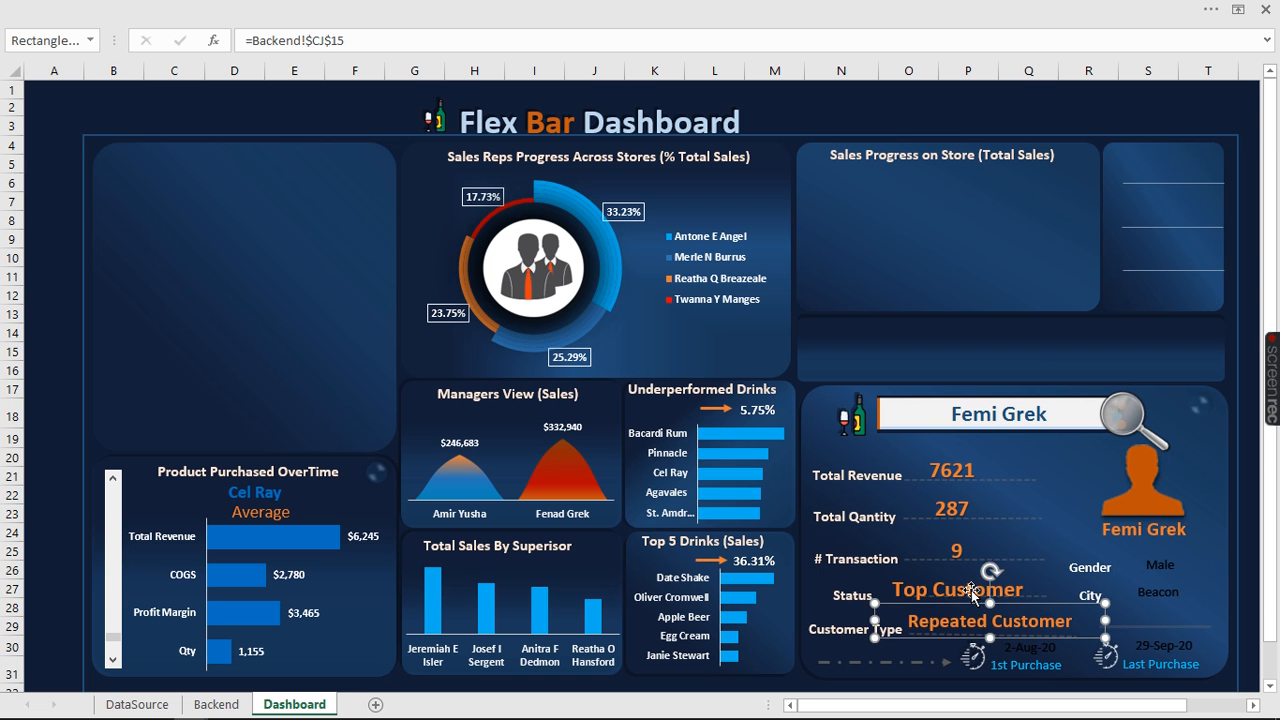
{"action": "left_click", "coordinate": [971, 590]}
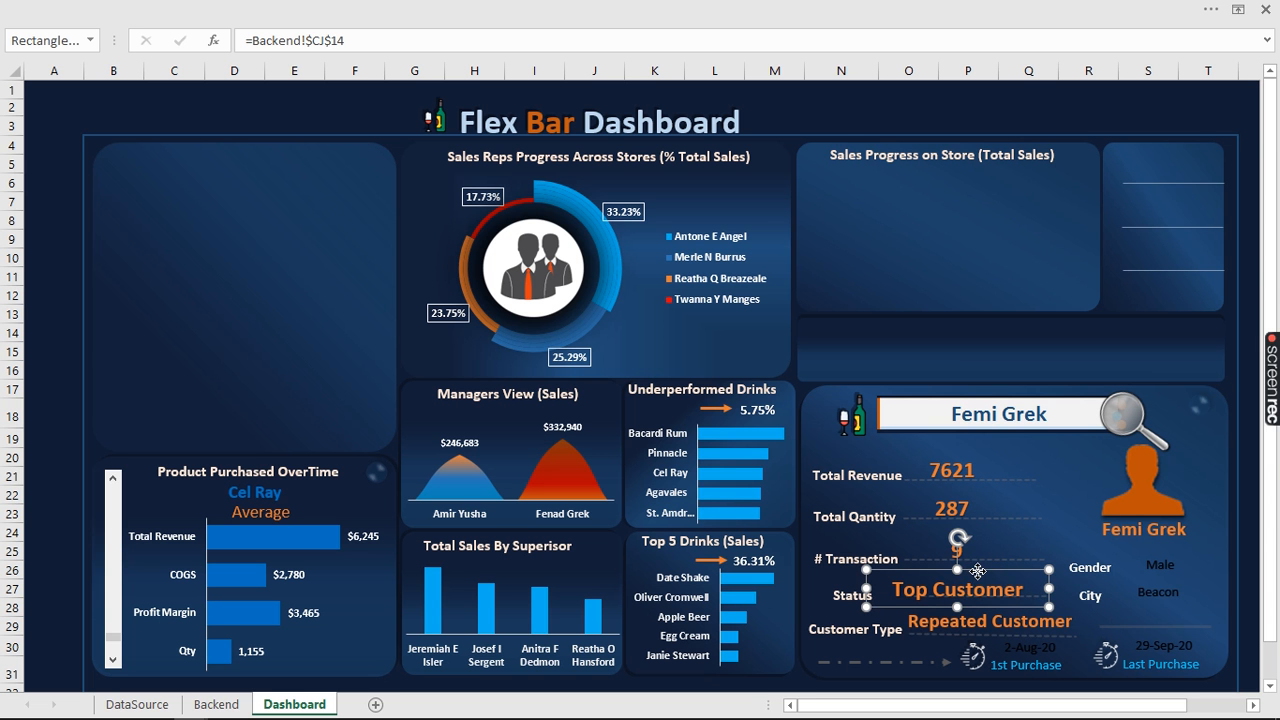
{"action": "left_click_drag", "start_coordinate": [975, 573], "coordinate": [988, 566]}
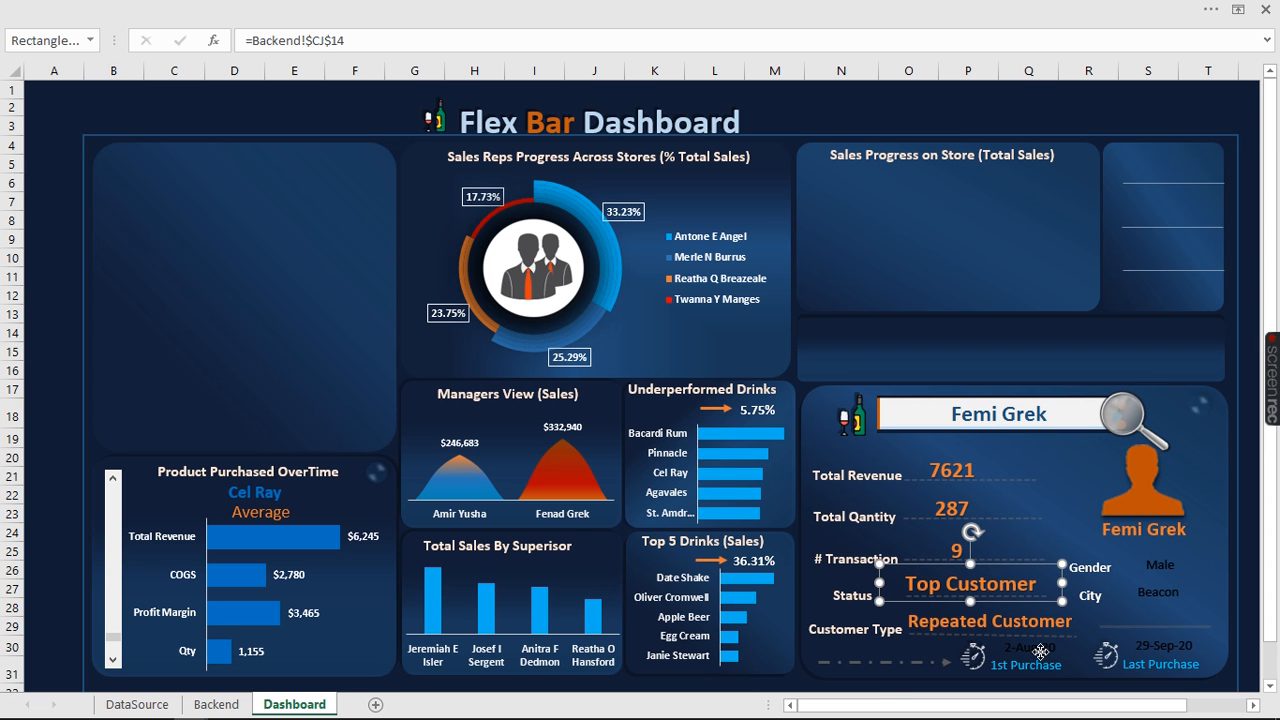
Format the date text box above 1st Purchase as orange, bold, font size 14
{"action": "left_click", "coordinate": [1040, 655]}
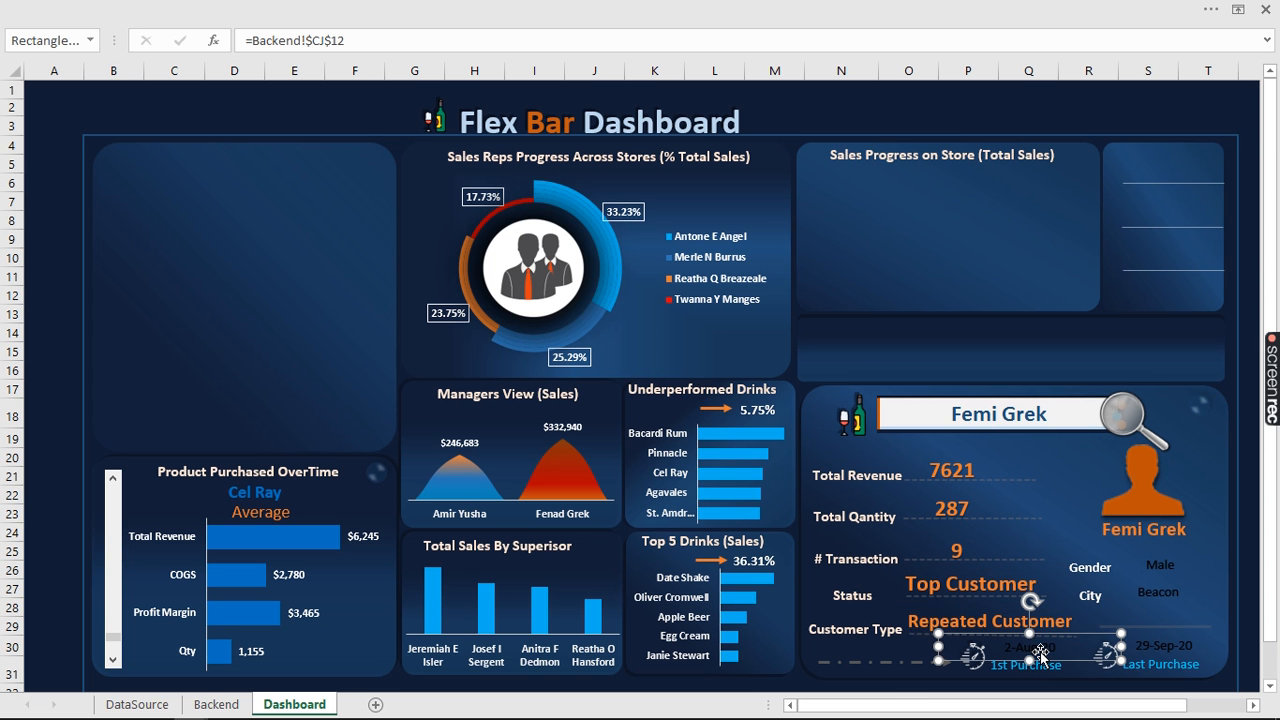
{"action": "left_click", "coordinate": [247, 8]}
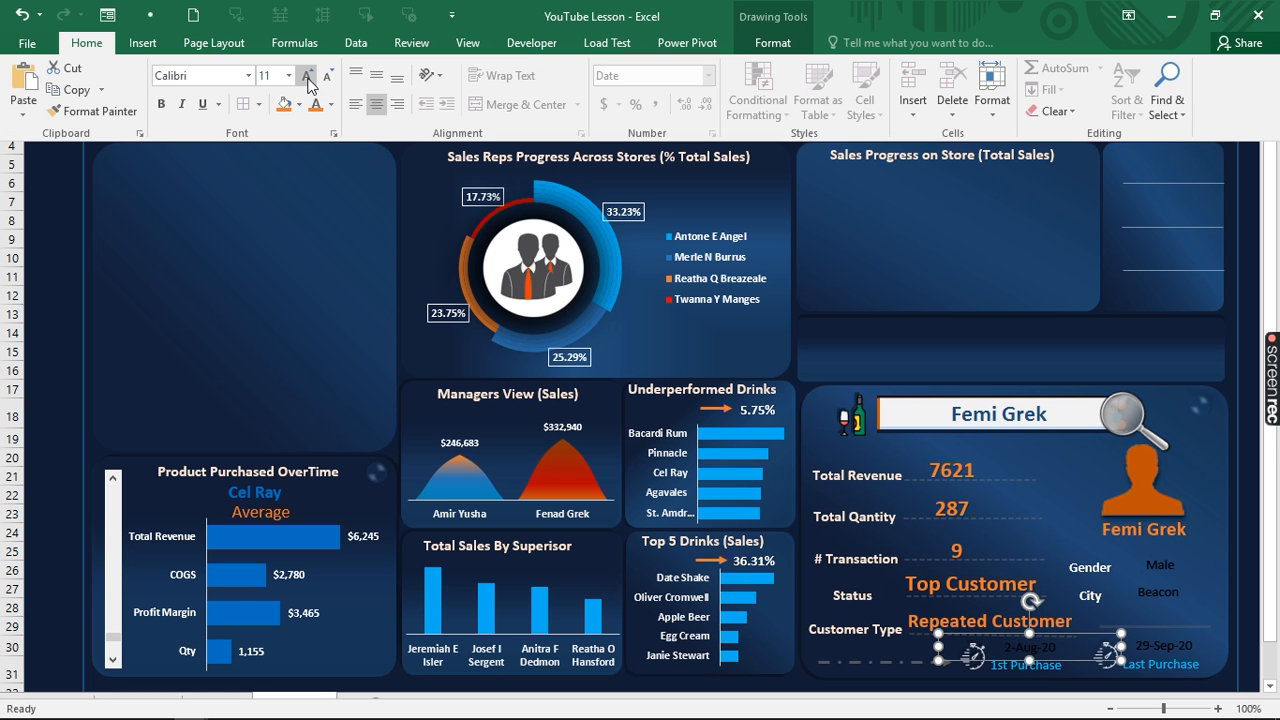
{"action": "left_click", "coordinate": [309, 84]}
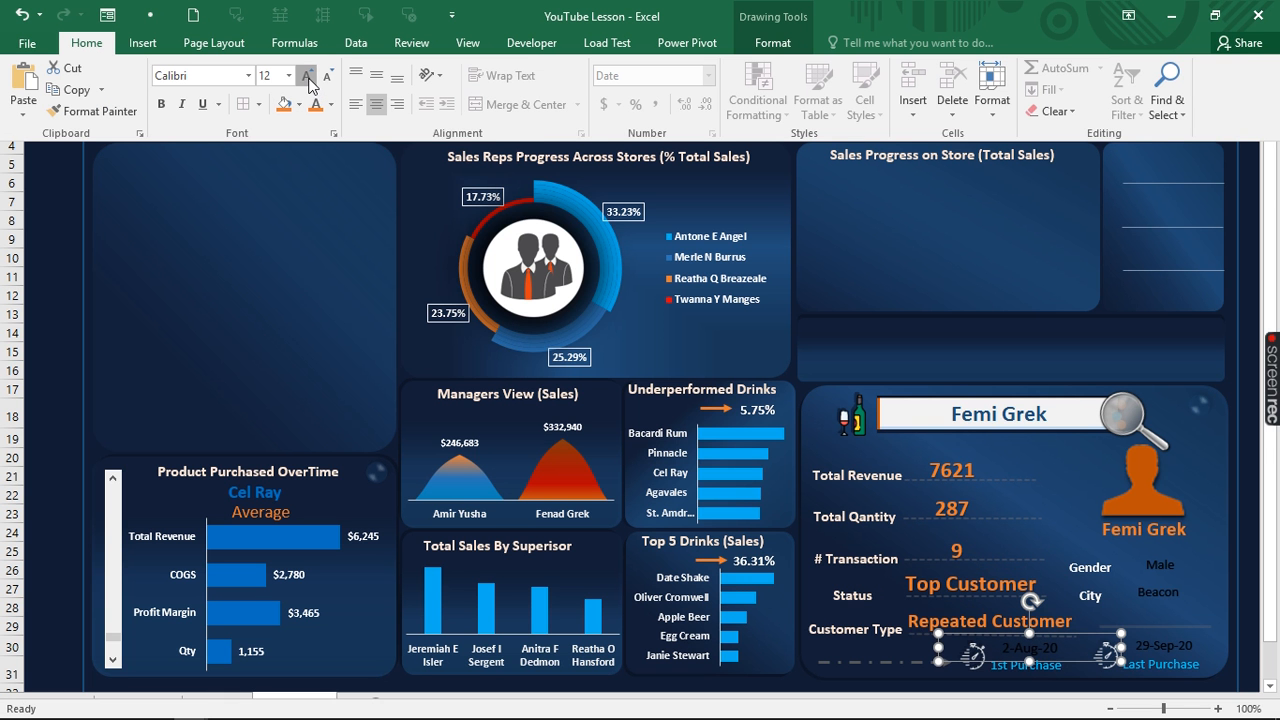
{"action": "left_click", "coordinate": [309, 84]}
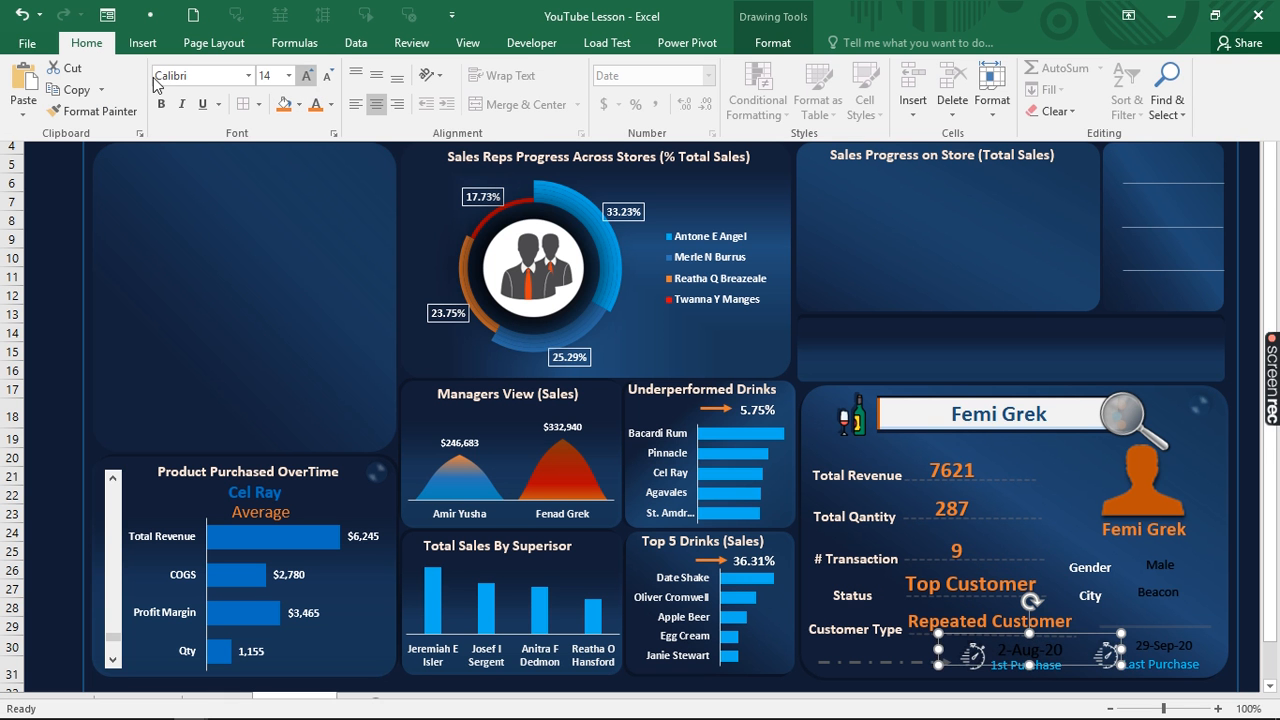
{"action": "left_click", "coordinate": [316, 108]}
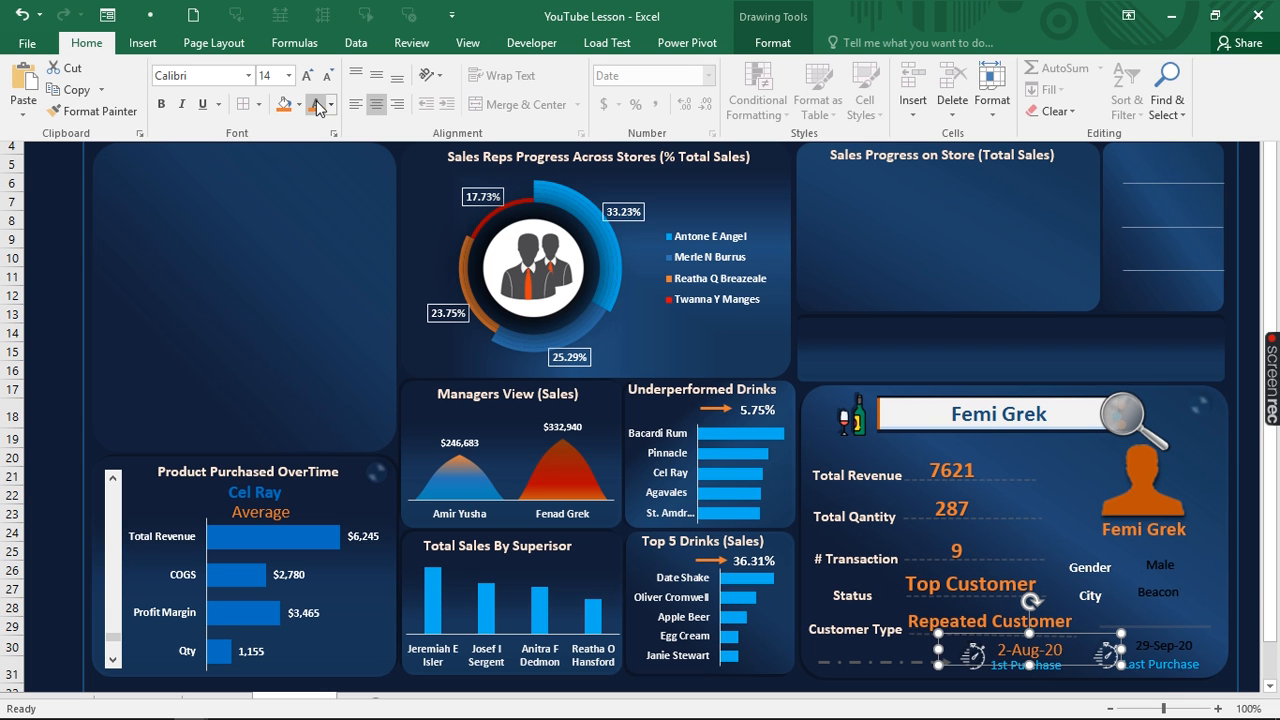
{"action": "left_click", "coordinate": [163, 106]}
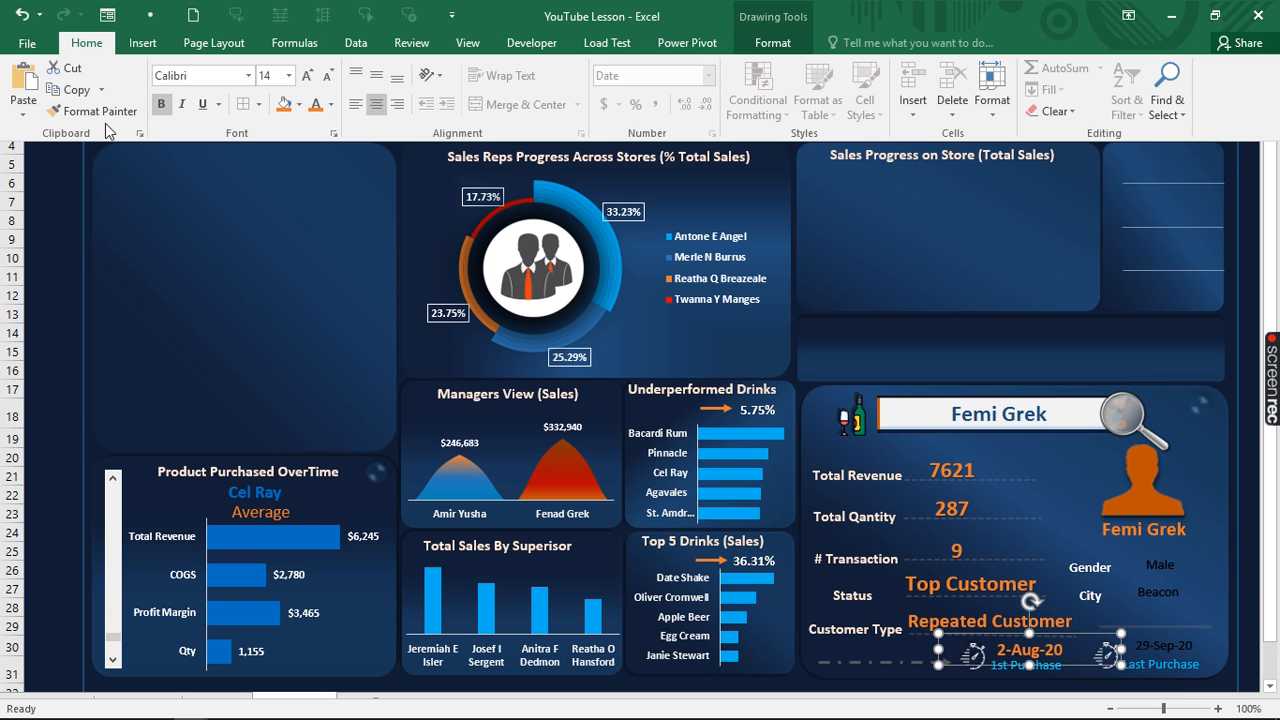
Copy the 1st Purchase date's formatting to the Last Purchase, City and Gender value text boxes
{"action": "key", "text": "ctrl+shift+F1"}
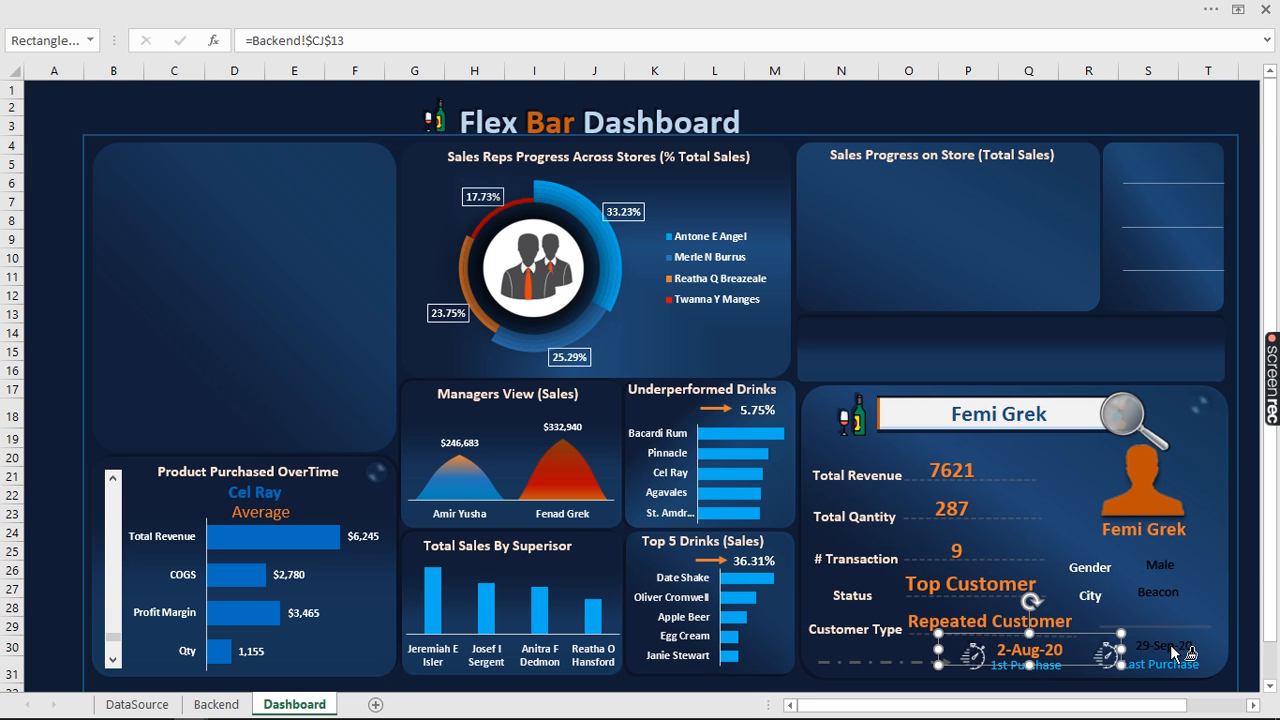
{"action": "left_click", "coordinate": [1176, 651]}
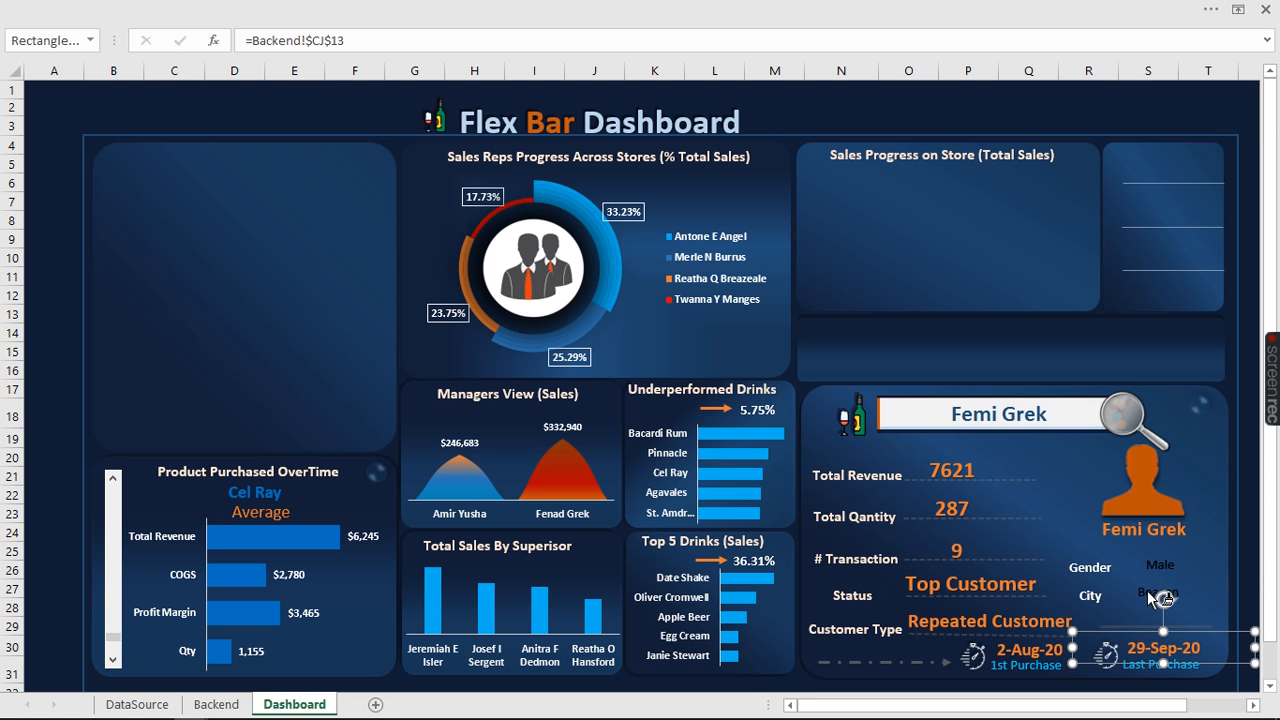
{"action": "left_click", "coordinate": [1150, 592]}
{"action": "left_click", "coordinate": [1150, 567]}
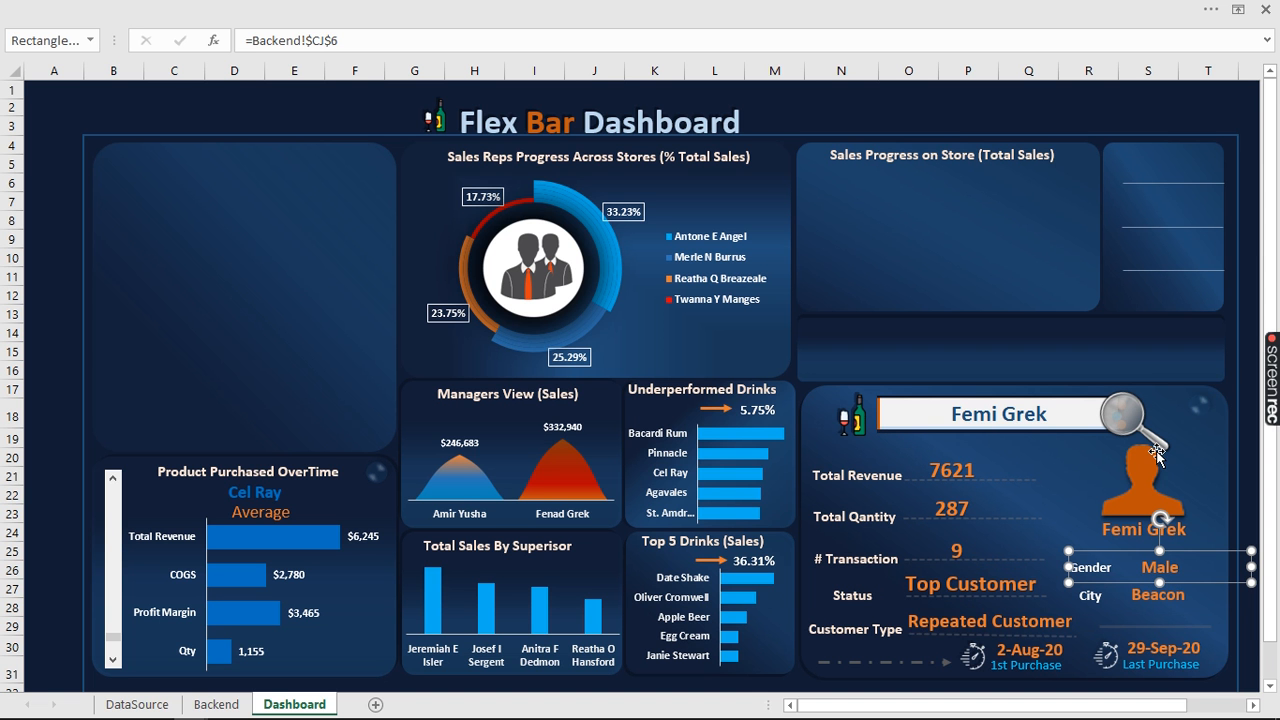
{"action": "left_click", "coordinate": [1243, 358]}
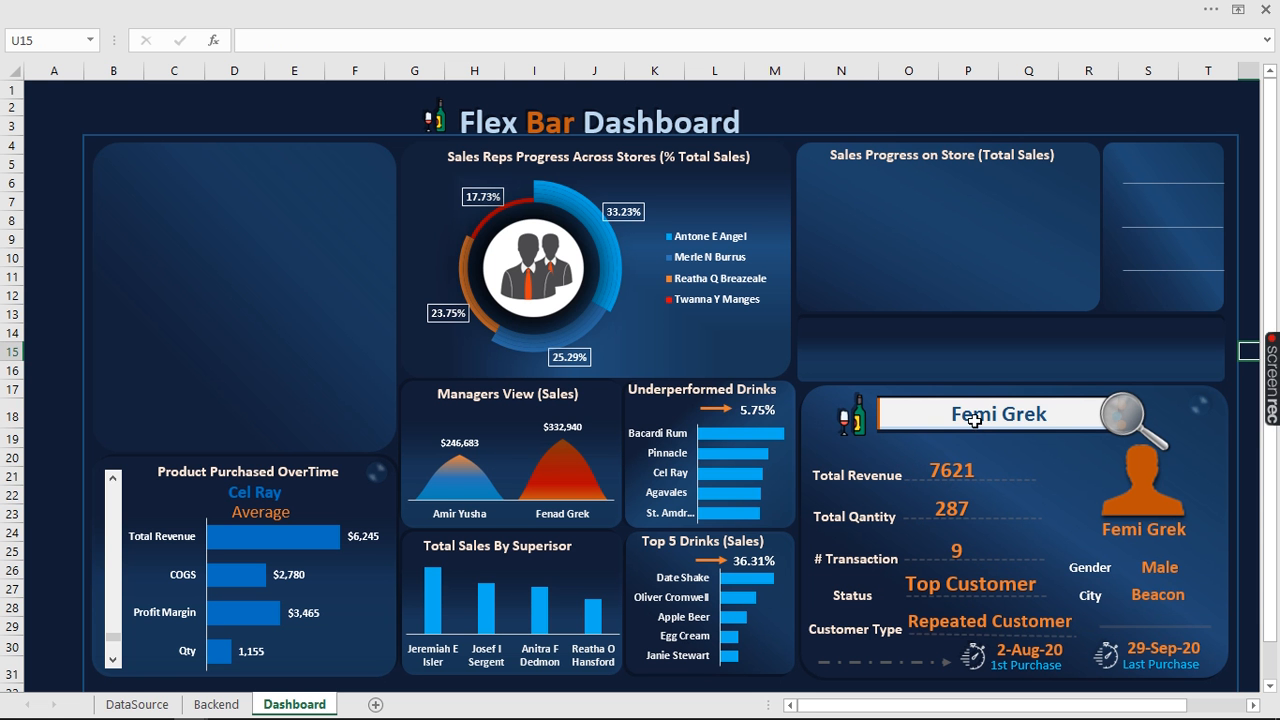
Copy the customer name text from cell C12 on the DataSource sheet
{"action": "left_click", "coordinate": [138, 704]}
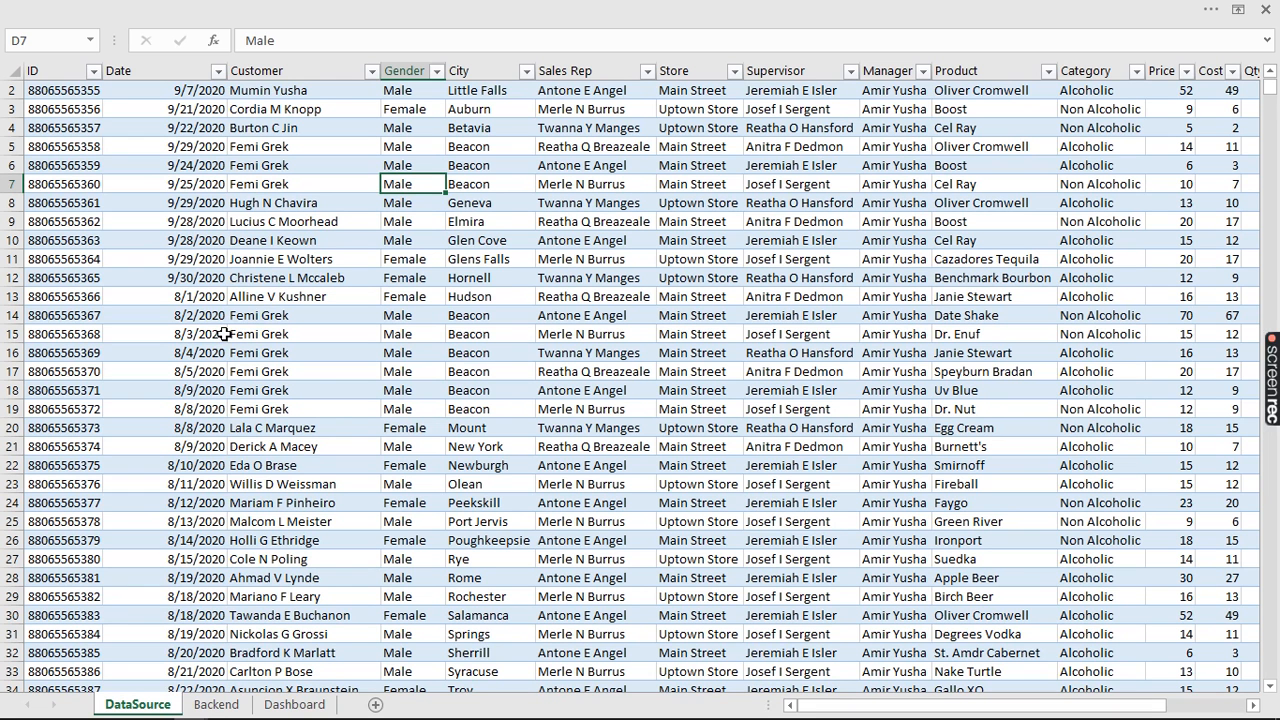
{"action": "left_click", "coordinate": [273, 281]}
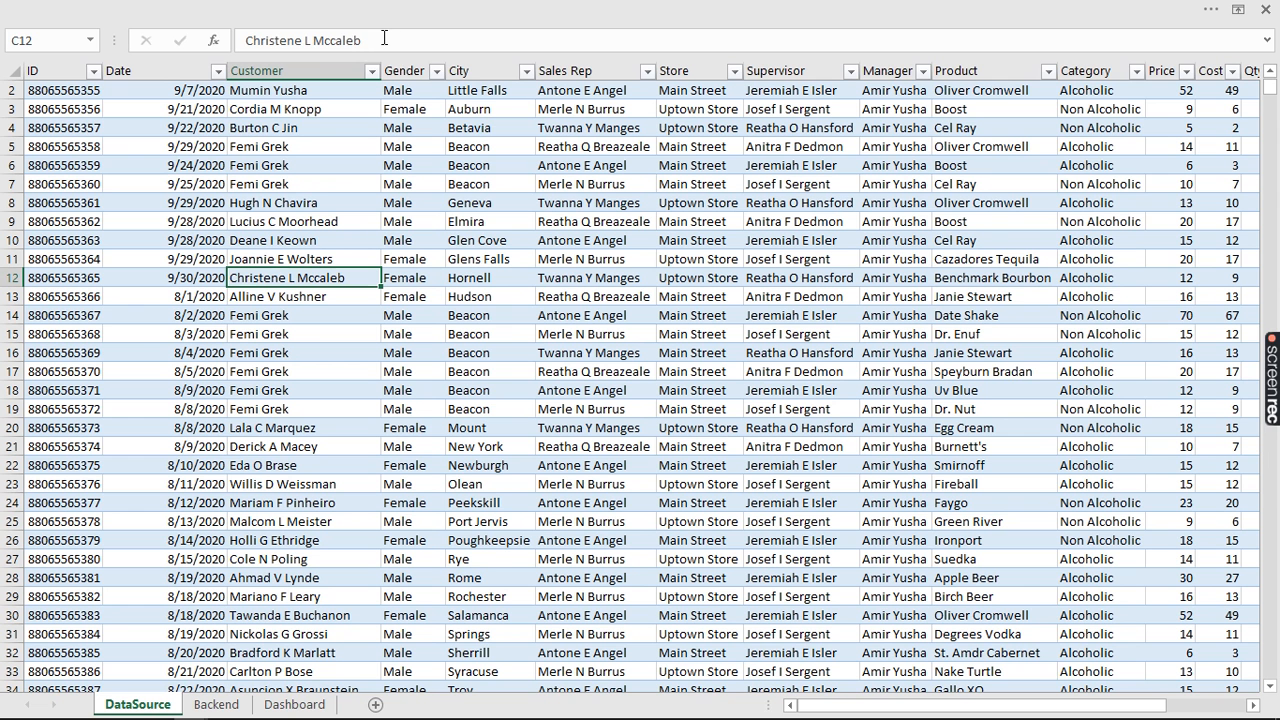
{"action": "left_click_drag", "start_coordinate": [384, 38], "coordinate": [240, 40]}
{"action": "key", "text": "ctrl+c"}
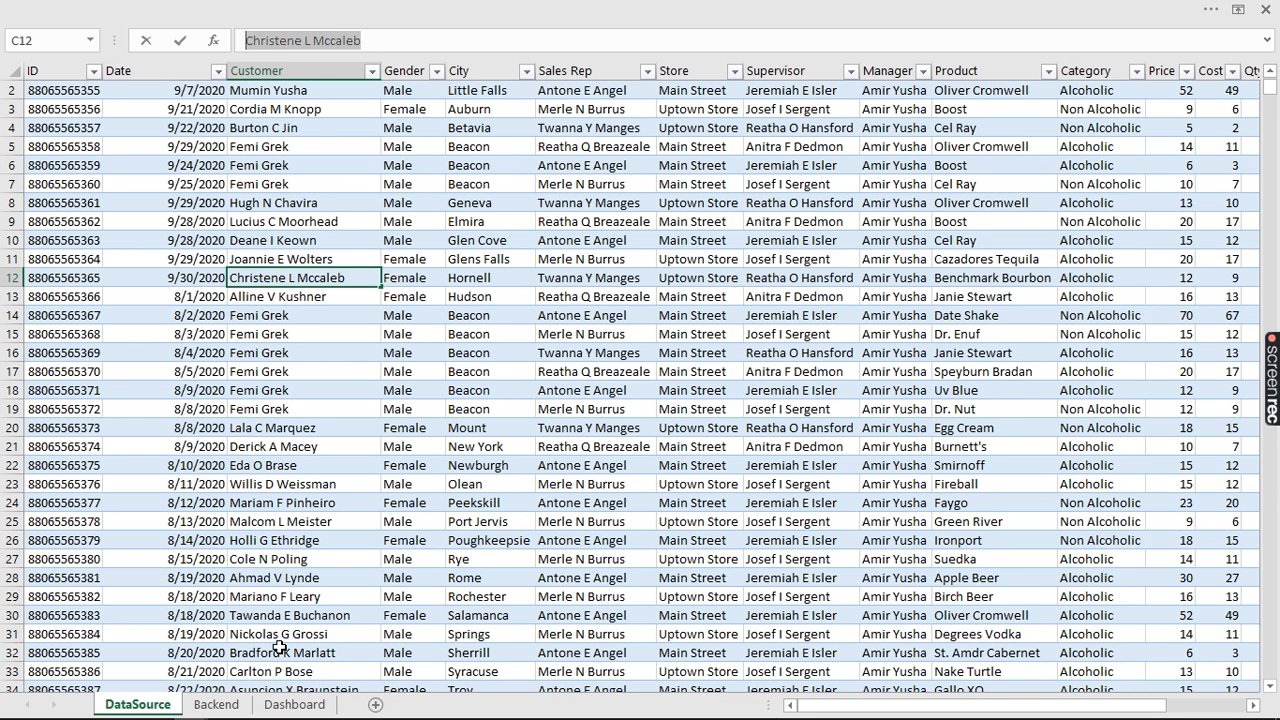
Replace the name in the Dashboard's customer search bar (cell O18) with the copied customer name
{"action": "left_click", "coordinate": [283, 704]}
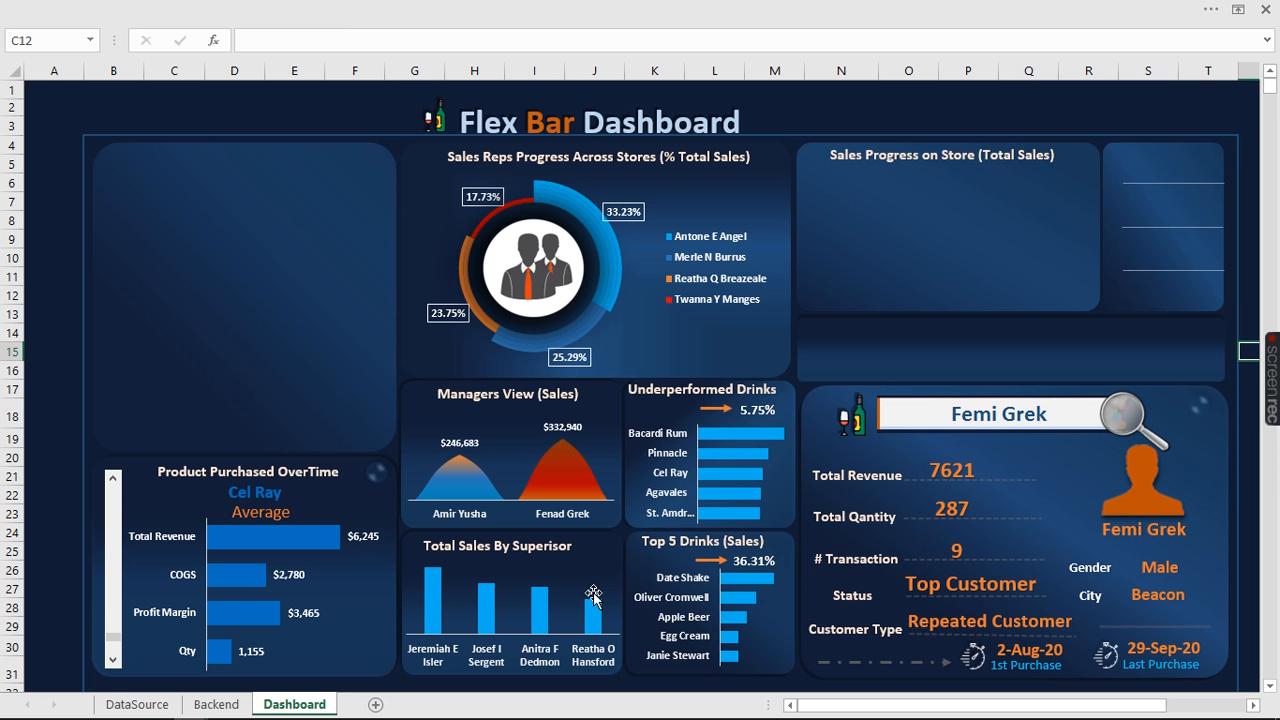
{"action": "left_click", "coordinate": [942, 411]}
{"action": "left_click_drag", "start_coordinate": [326, 38], "coordinate": [127, 37]}
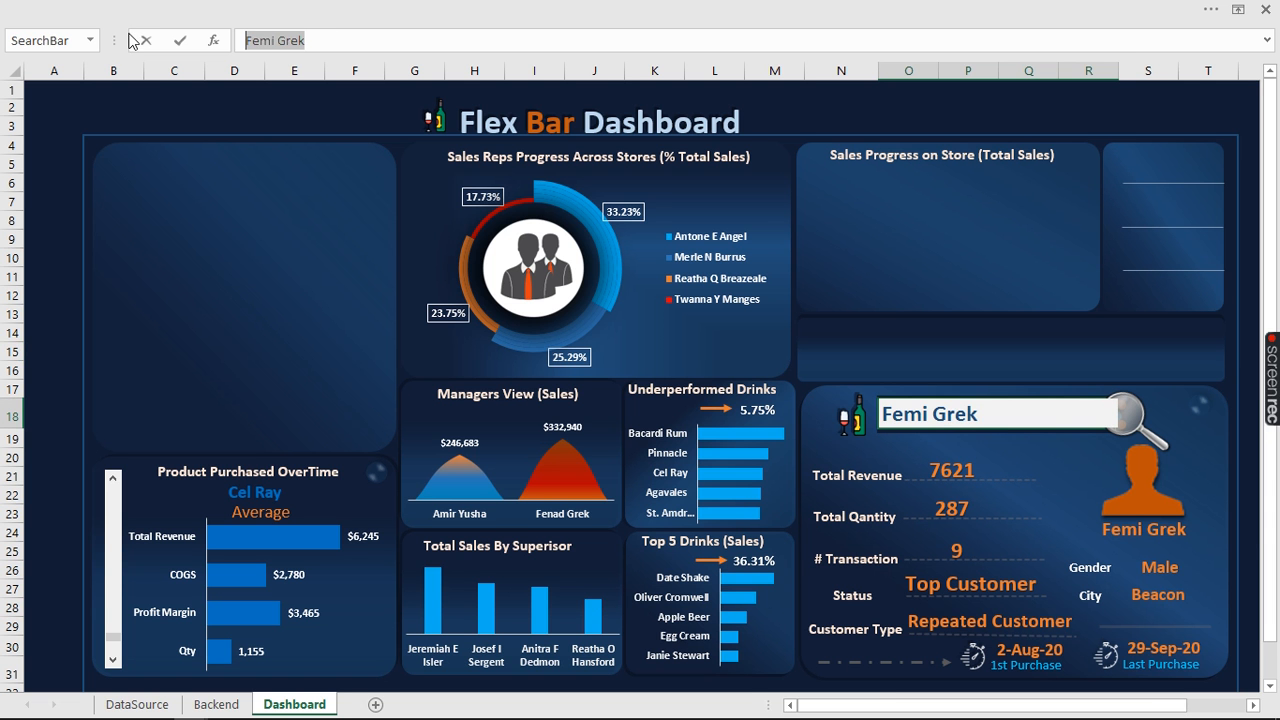
{"action": "key", "text": "ctrl+v"}
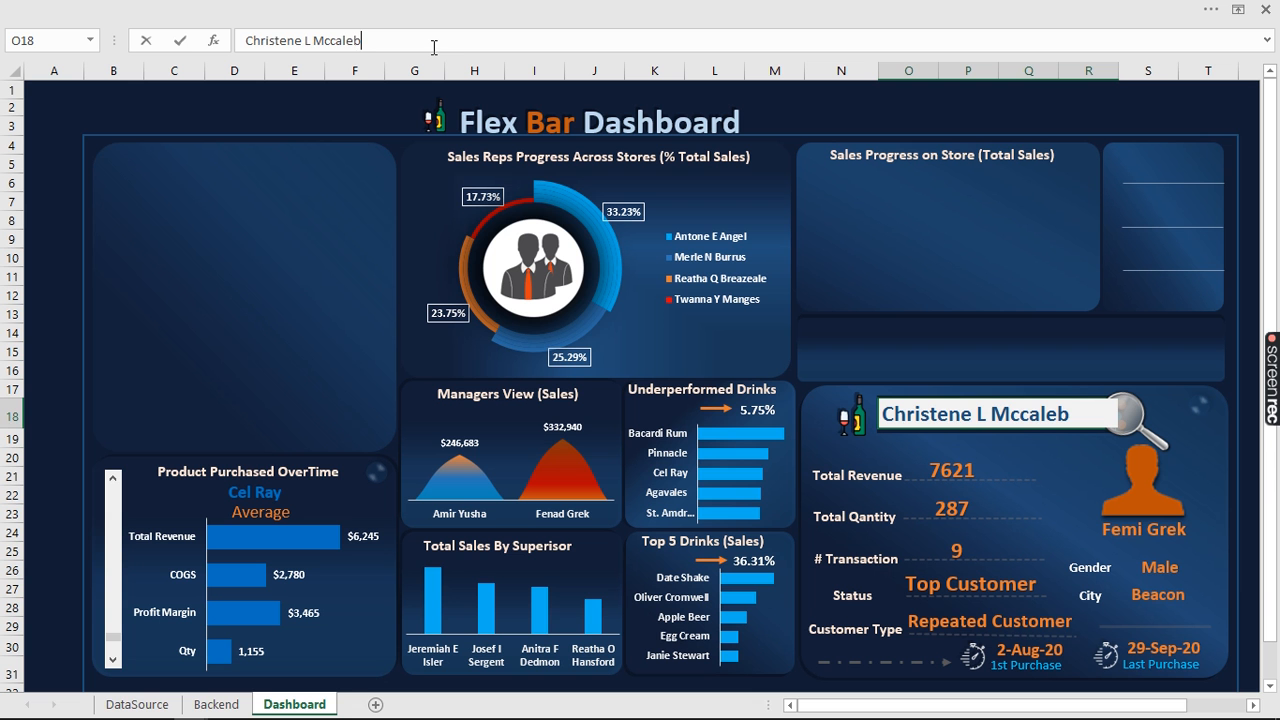
{"action": "key", "text": "Return"}
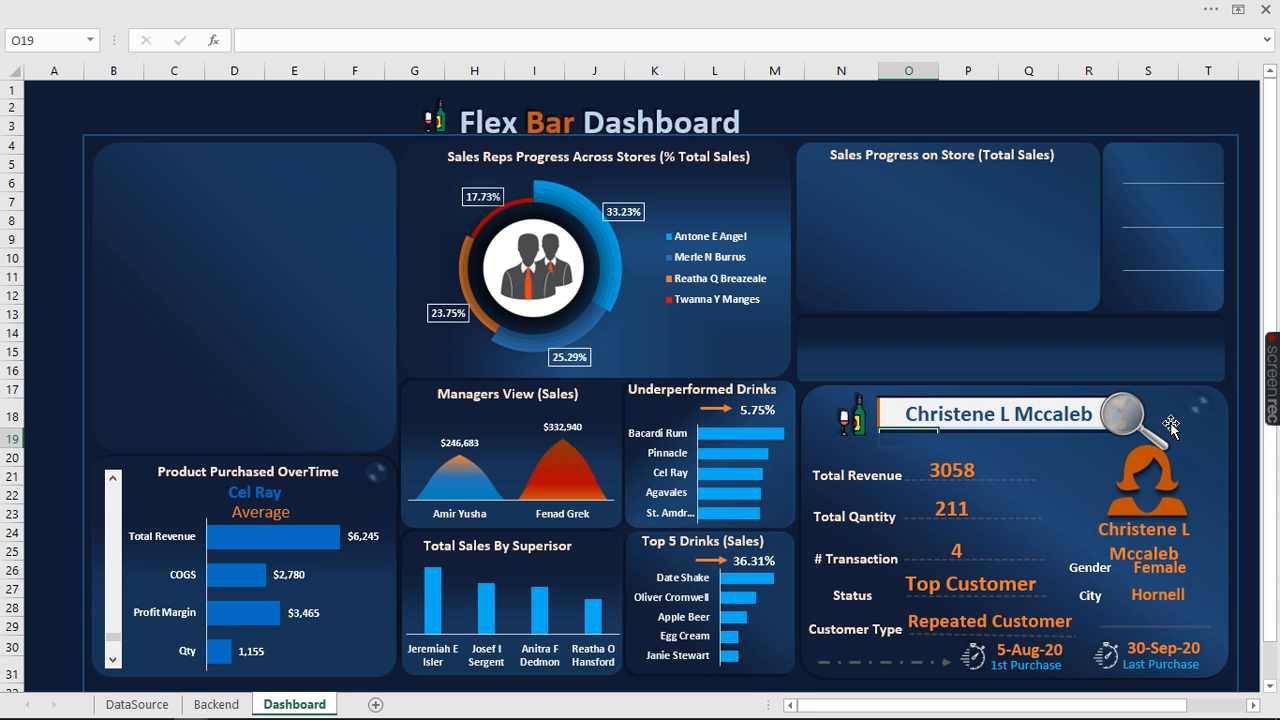
Try to move the customer card's background shape off the search bar, and undo the move
{"action": "left_click_drag", "start_coordinate": [1063, 478], "coordinate": [1002, 420]}
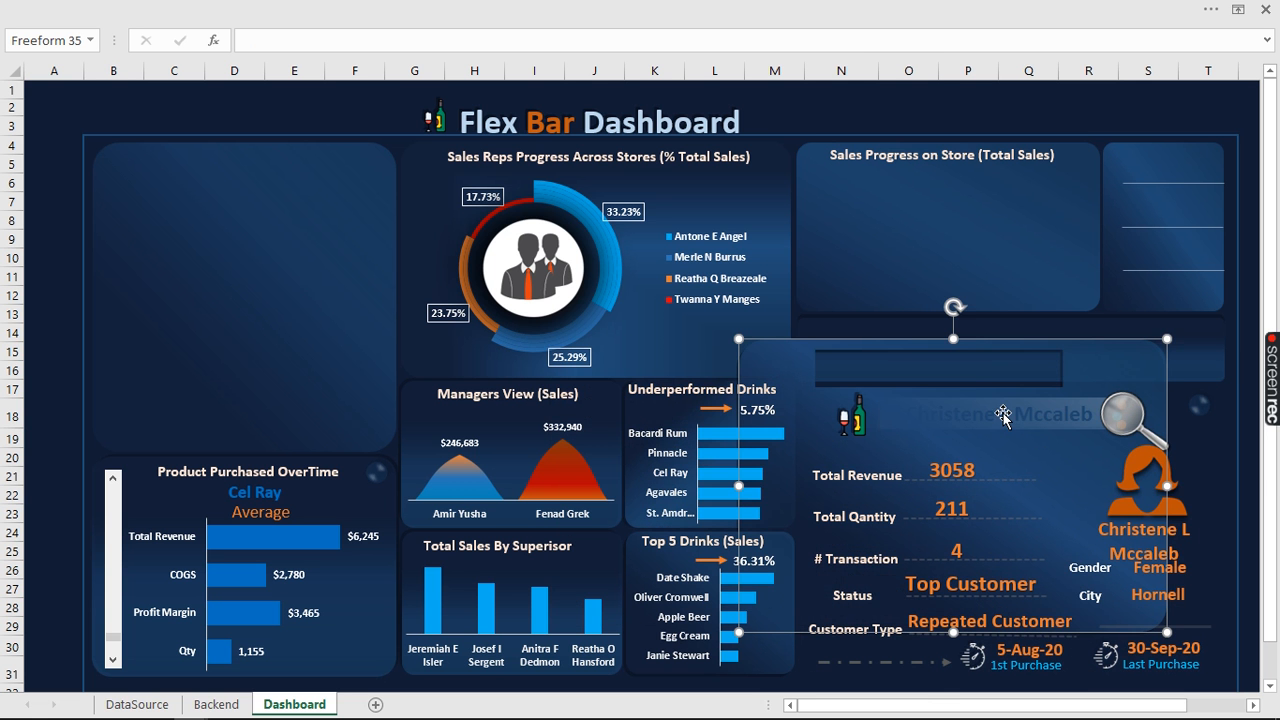
{"action": "key", "text": "ctrl+z"}
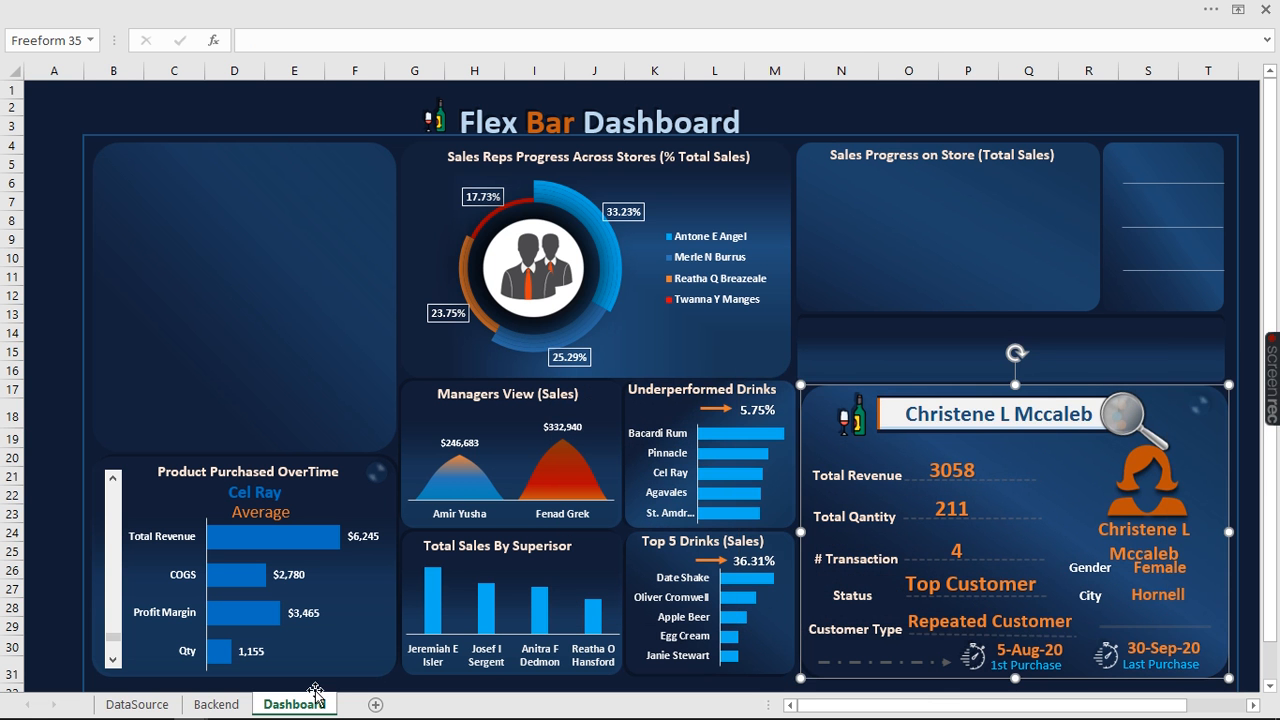
Add a new blank worksheet after Dashboard and hide its gridlines
{"action": "left_click", "coordinate": [376, 704]}
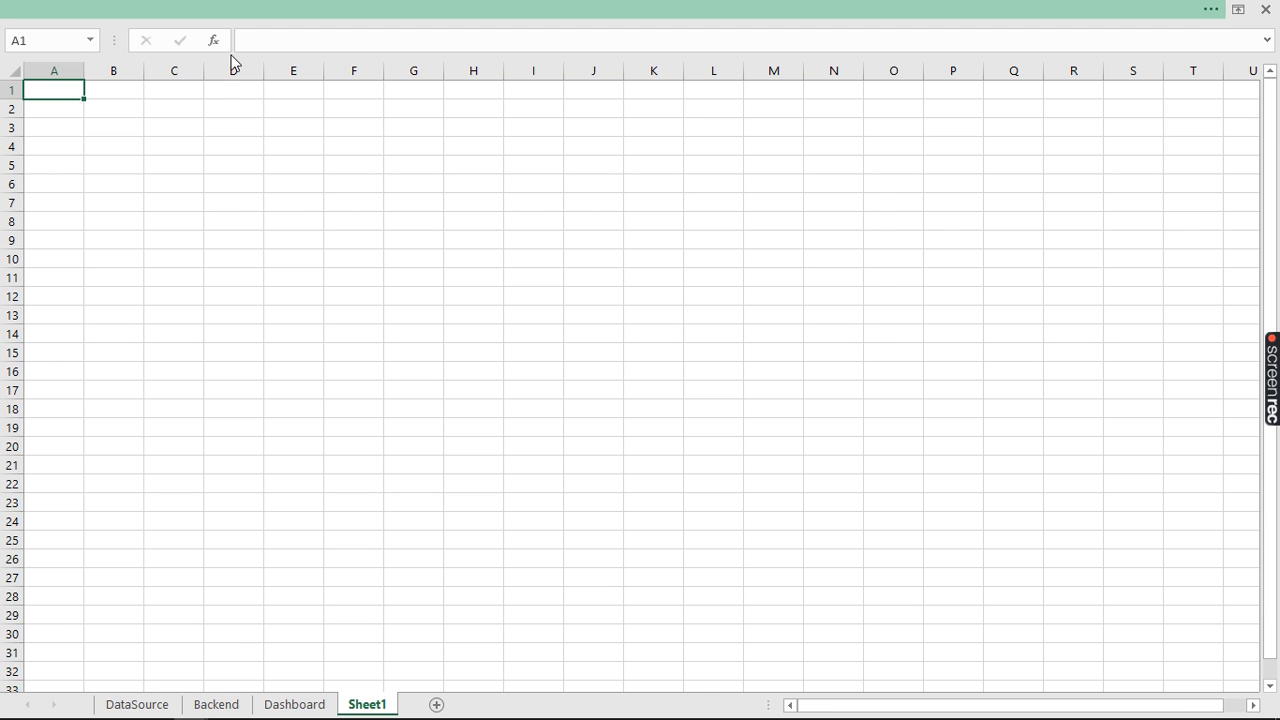
{"action": "left_click", "coordinate": [232, 9]}
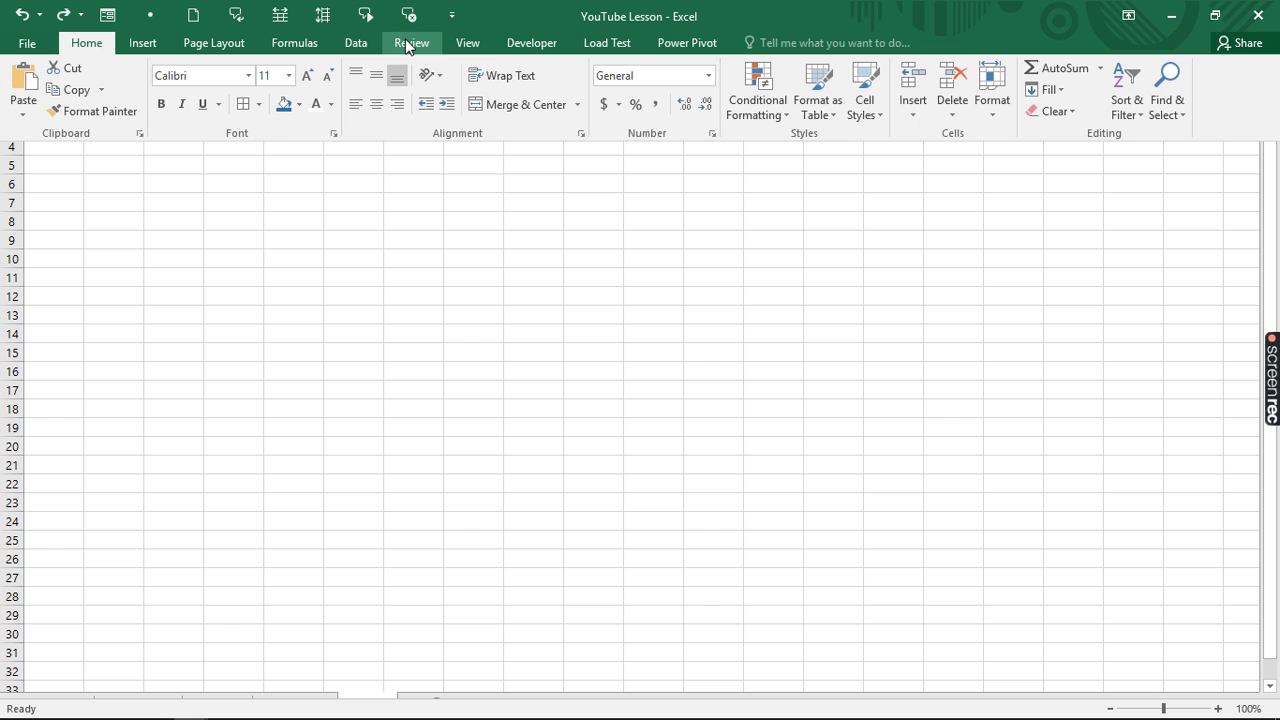
{"action": "left_click", "coordinate": [466, 42]}
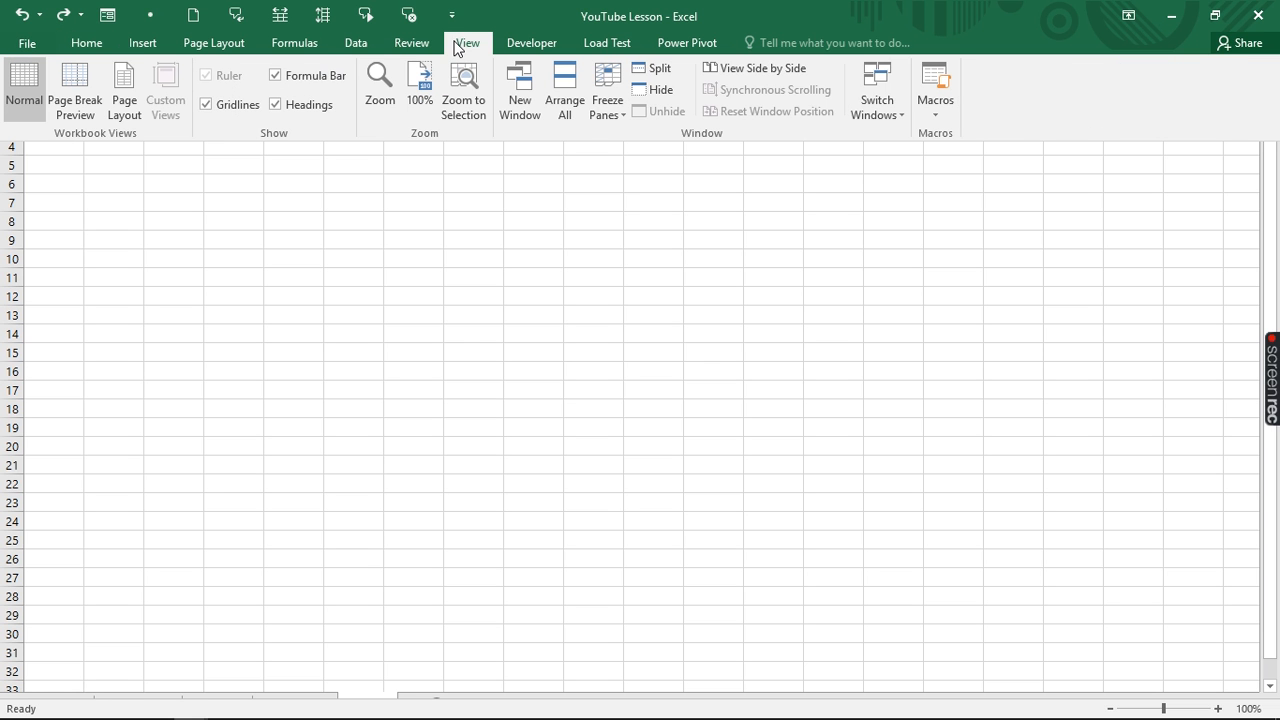
{"action": "left_click", "coordinate": [213, 106]}
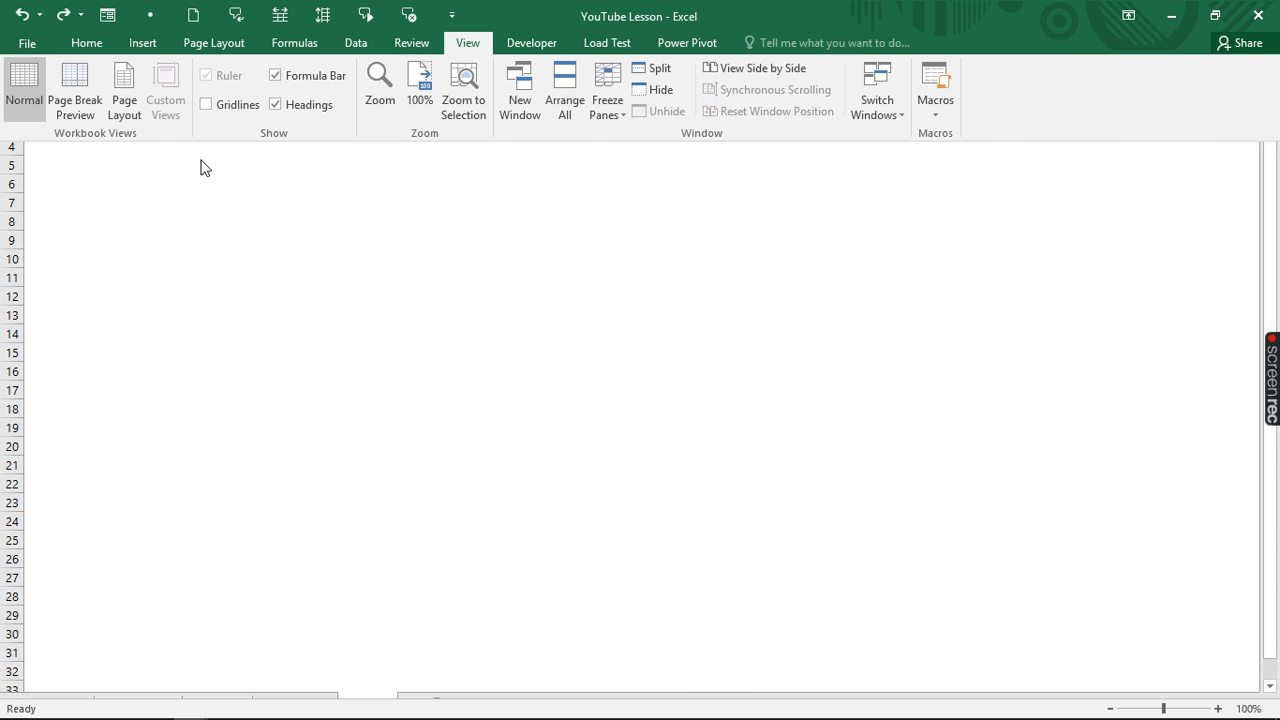
{"action": "left_click", "coordinate": [203, 167]}
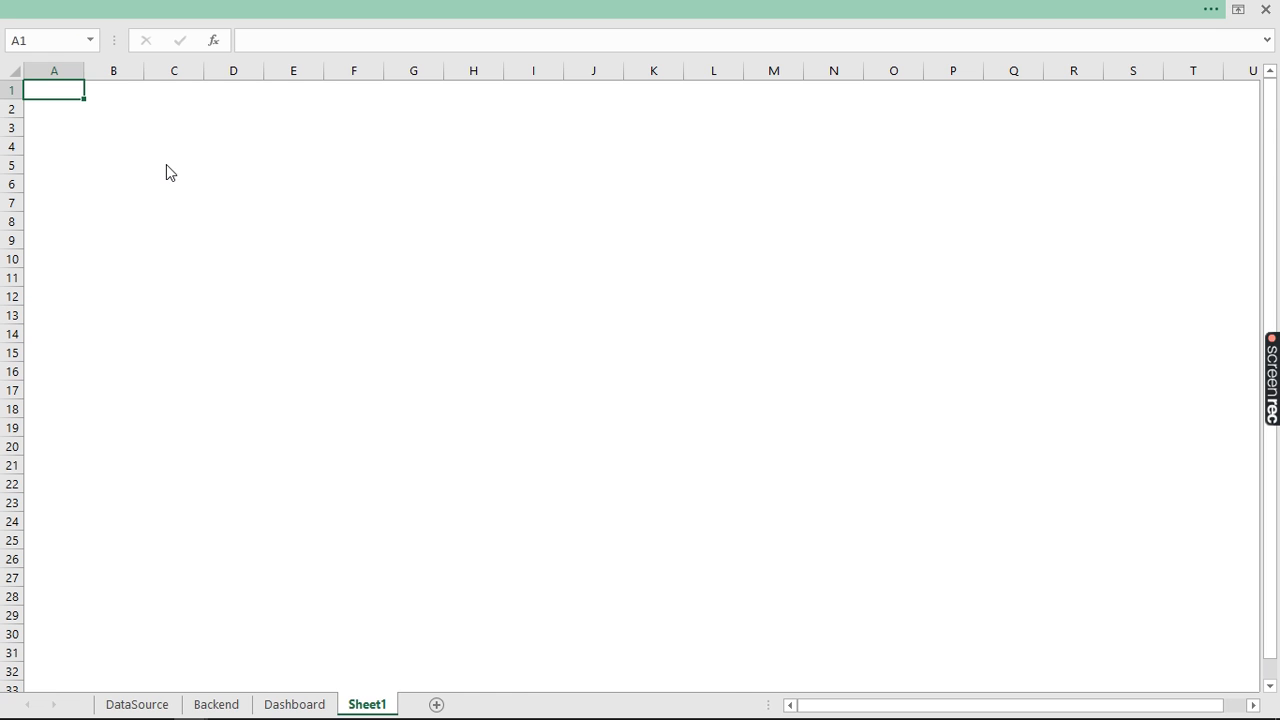
Fill all cells of Sheet1 with the standard dark blue colour
{"action": "left_click", "coordinate": [90, 9]}
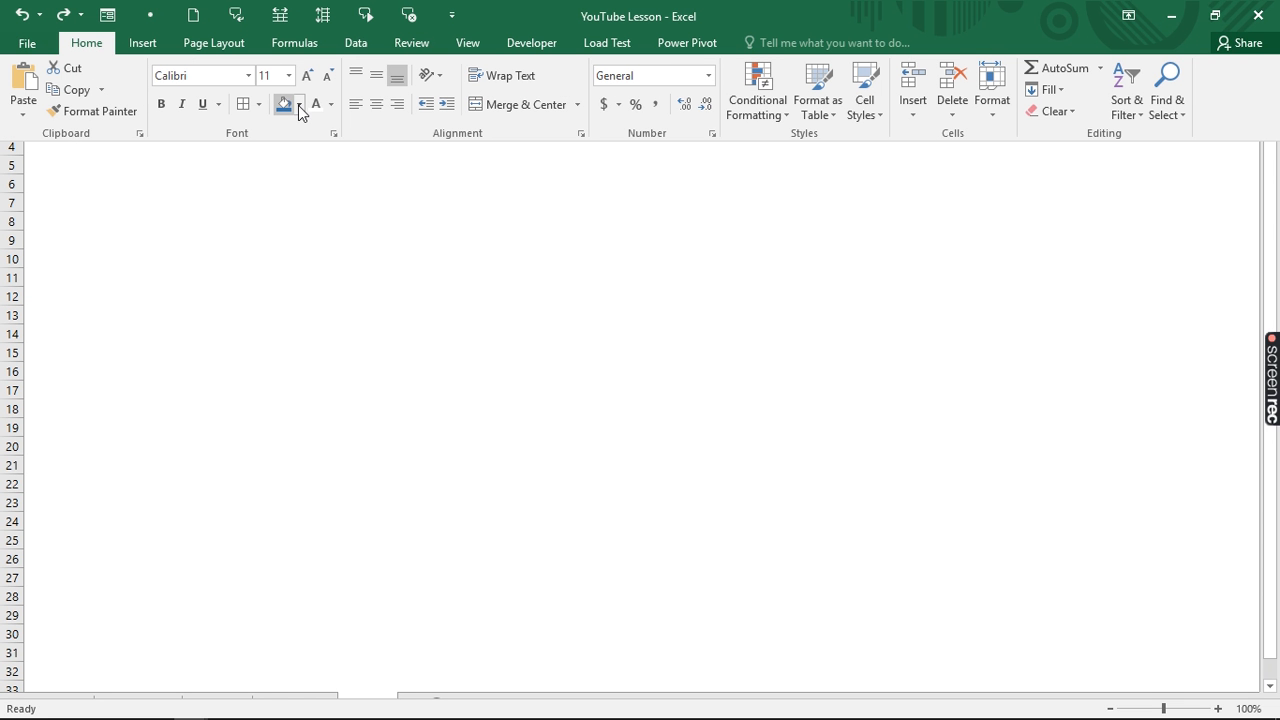
{"action": "left_click", "coordinate": [298, 105]}
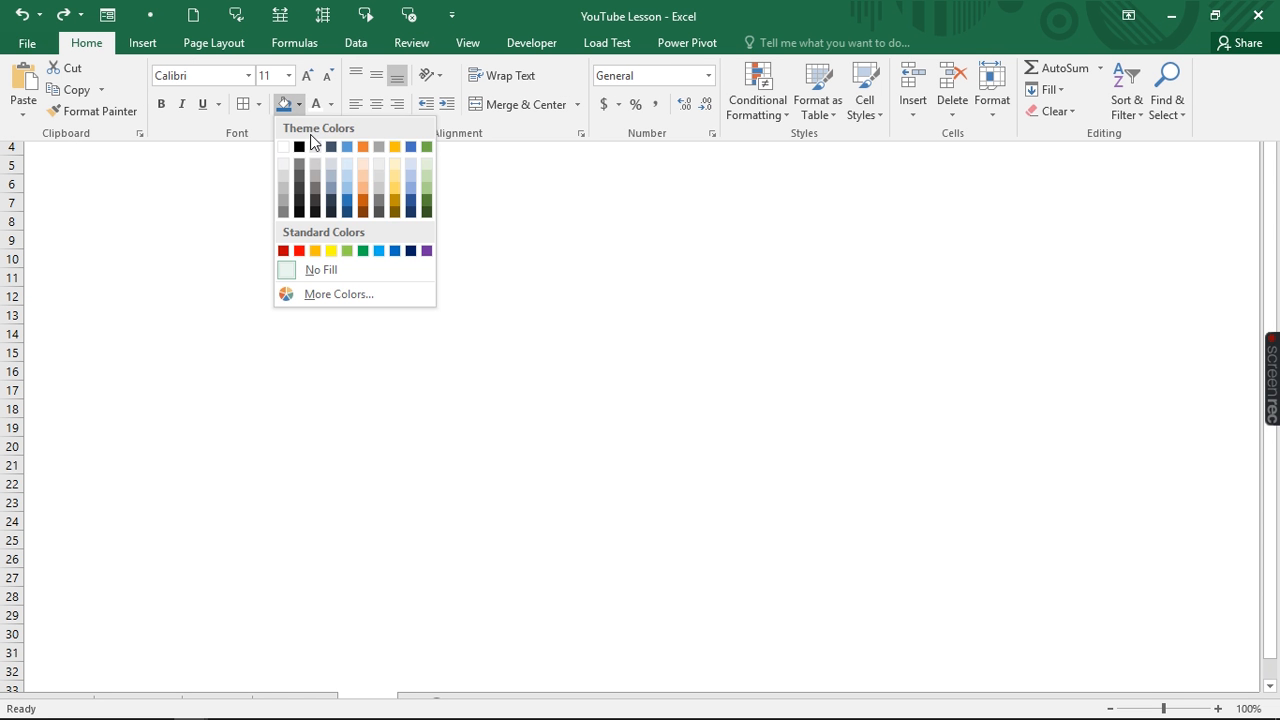
{"action": "left_click", "coordinate": [409, 251]}
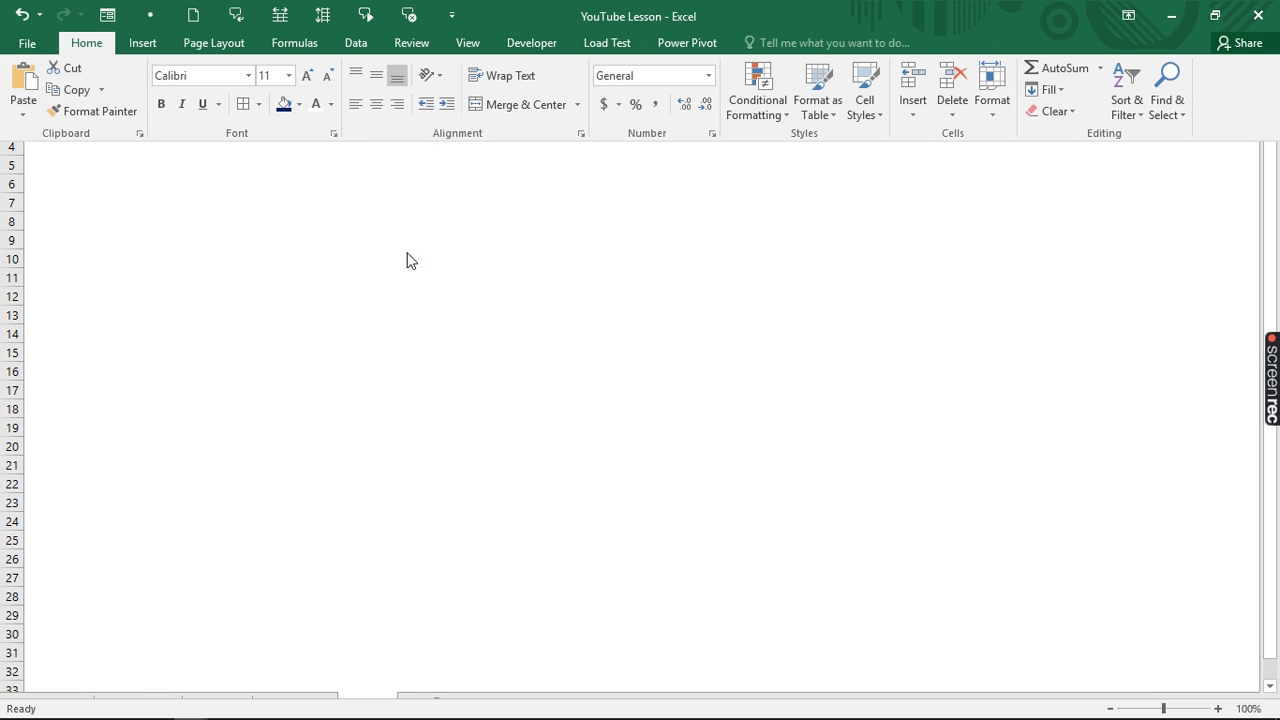
{"action": "left_click", "coordinate": [28, 160]}
{"action": "left_click", "coordinate": [17, 69]}
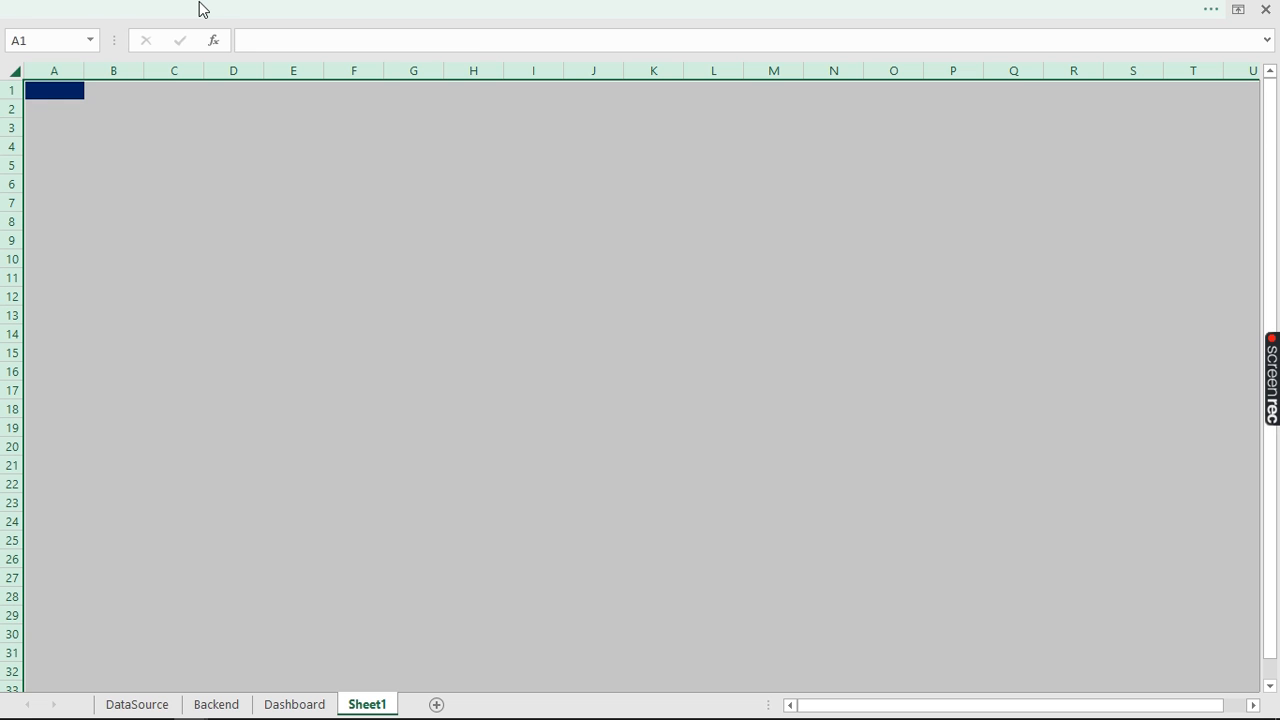
{"action": "left_click", "coordinate": [258, 8]}
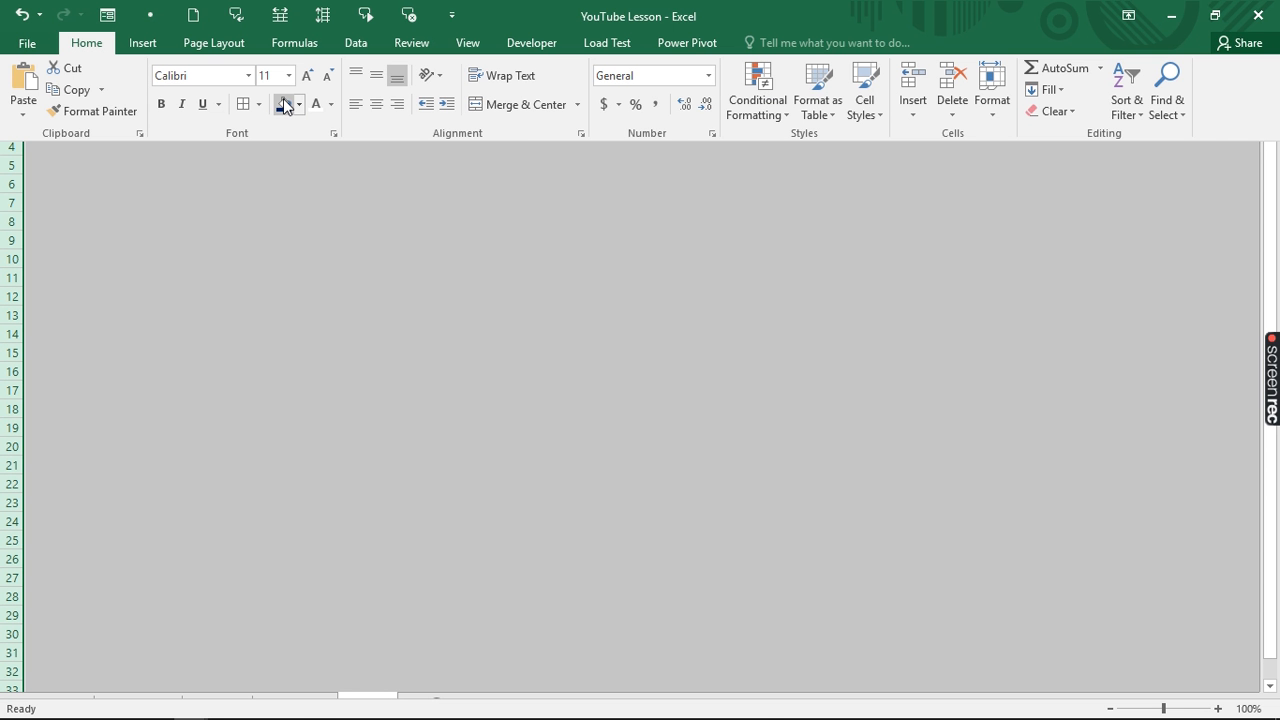
{"action": "left_click", "coordinate": [284, 104]}
{"action": "left_click", "coordinate": [448, 252]}
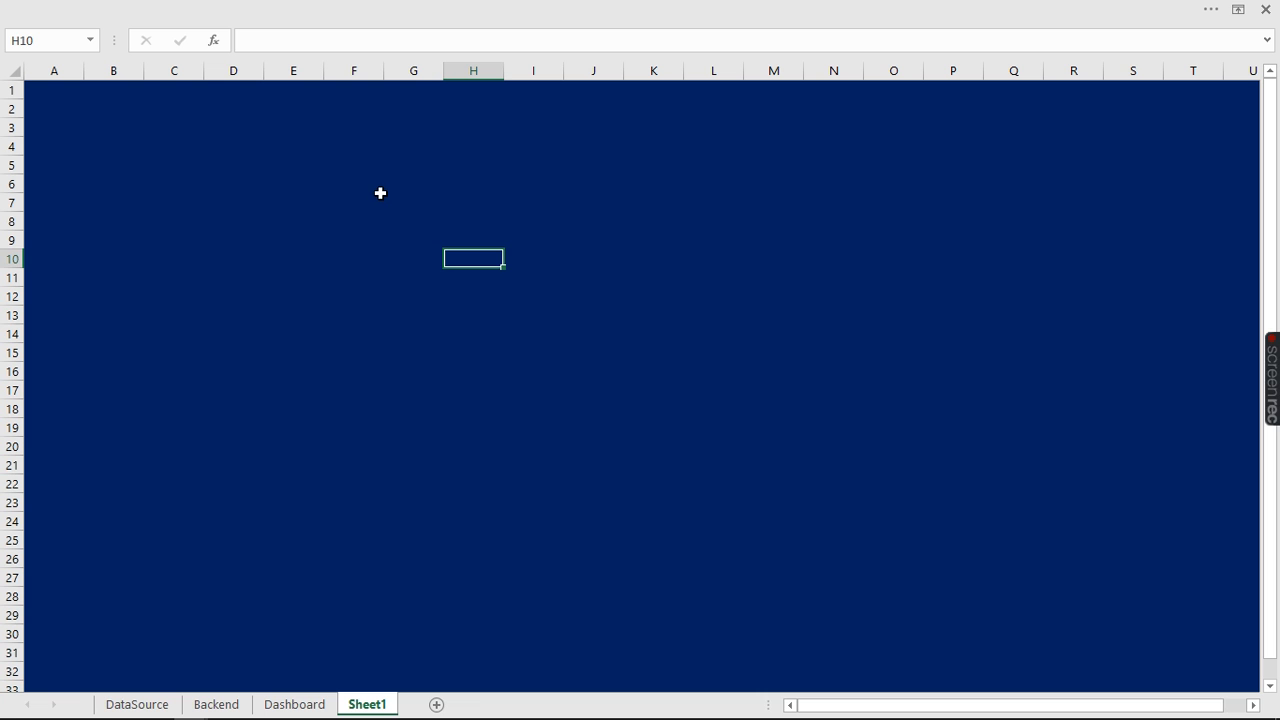
Enlarge cell G8 into a search-bar-sized box by widening column G and increasing the height of row 8
{"action": "left_click", "coordinate": [437, 220]}
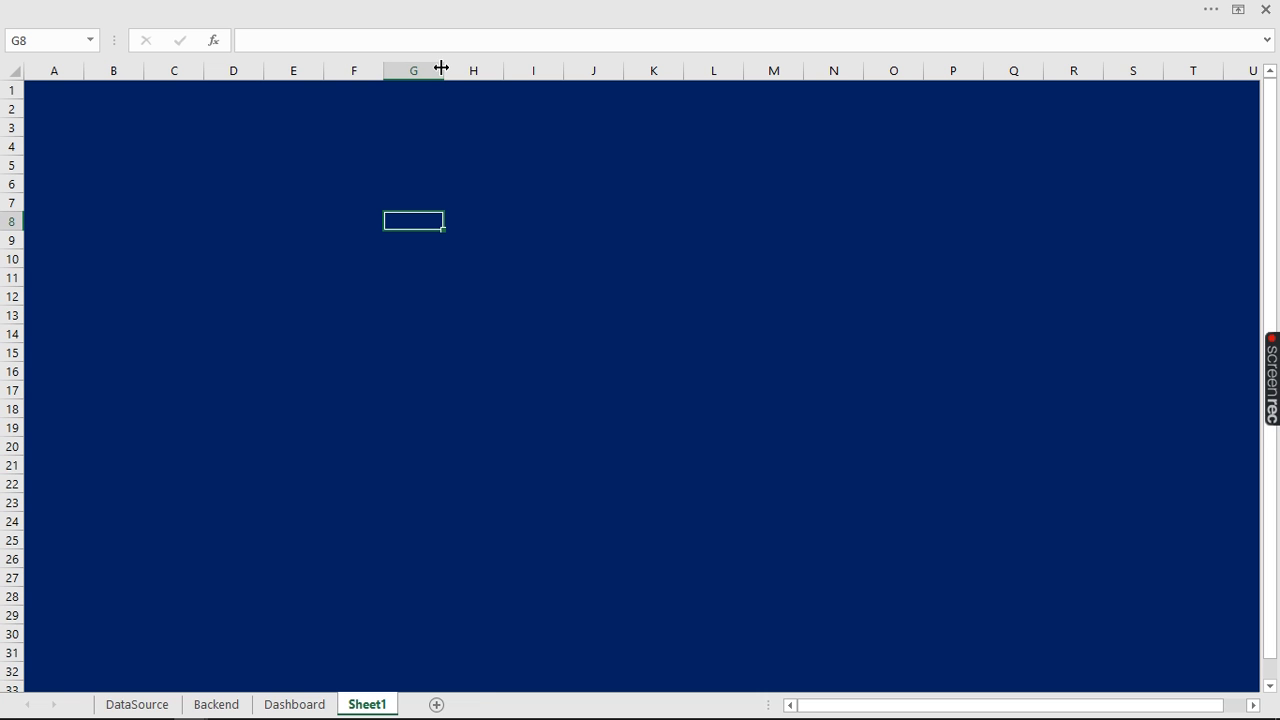
{"action": "left_click_drag", "start_coordinate": [441, 67], "coordinate": [596, 81]}
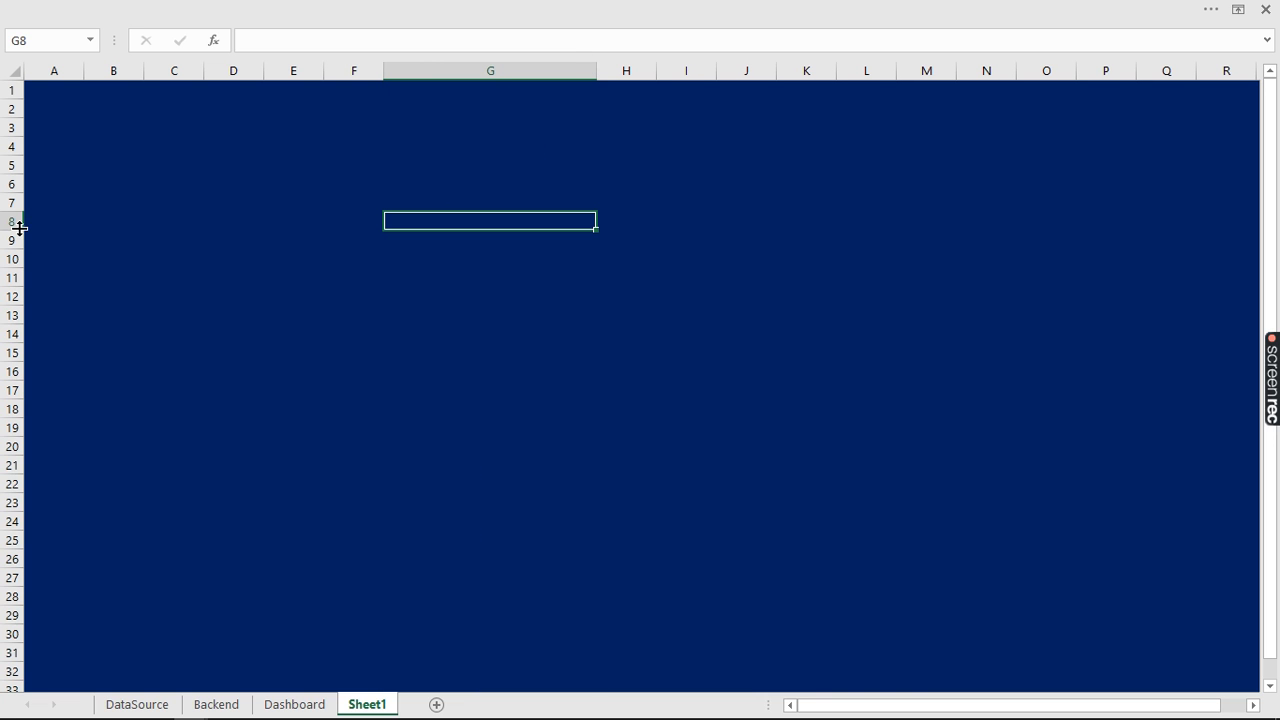
{"action": "left_click_drag", "start_coordinate": [23, 230], "coordinate": [21, 254]}
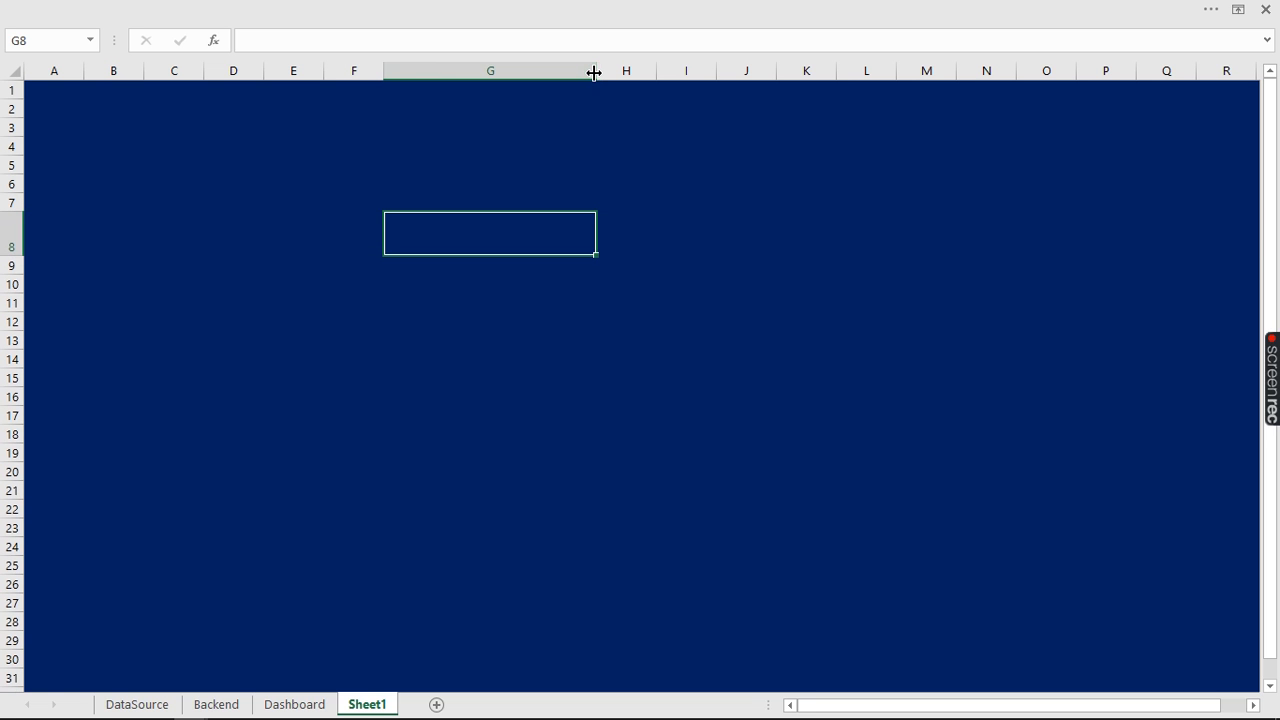
{"action": "left_click_drag", "start_coordinate": [594, 73], "coordinate": [619, 73]}
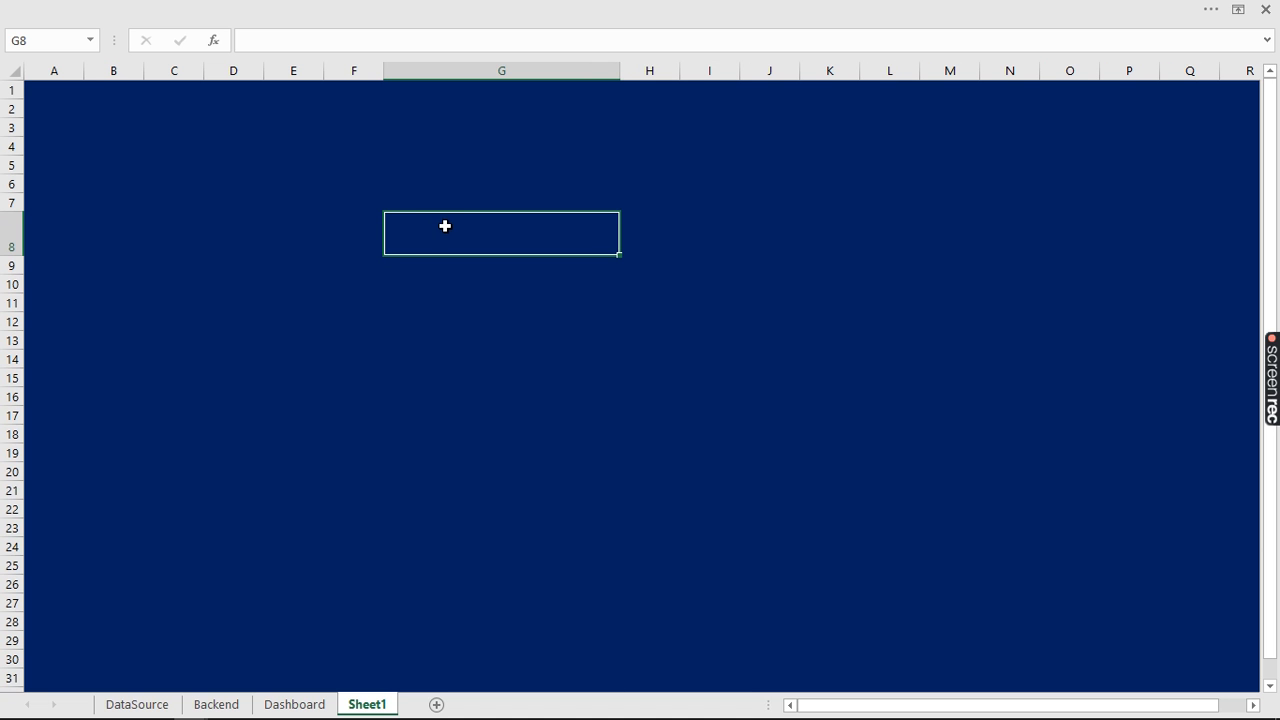
Give cell G8 a thick orange left border
{"action": "key", "text": "ctrl+1"}
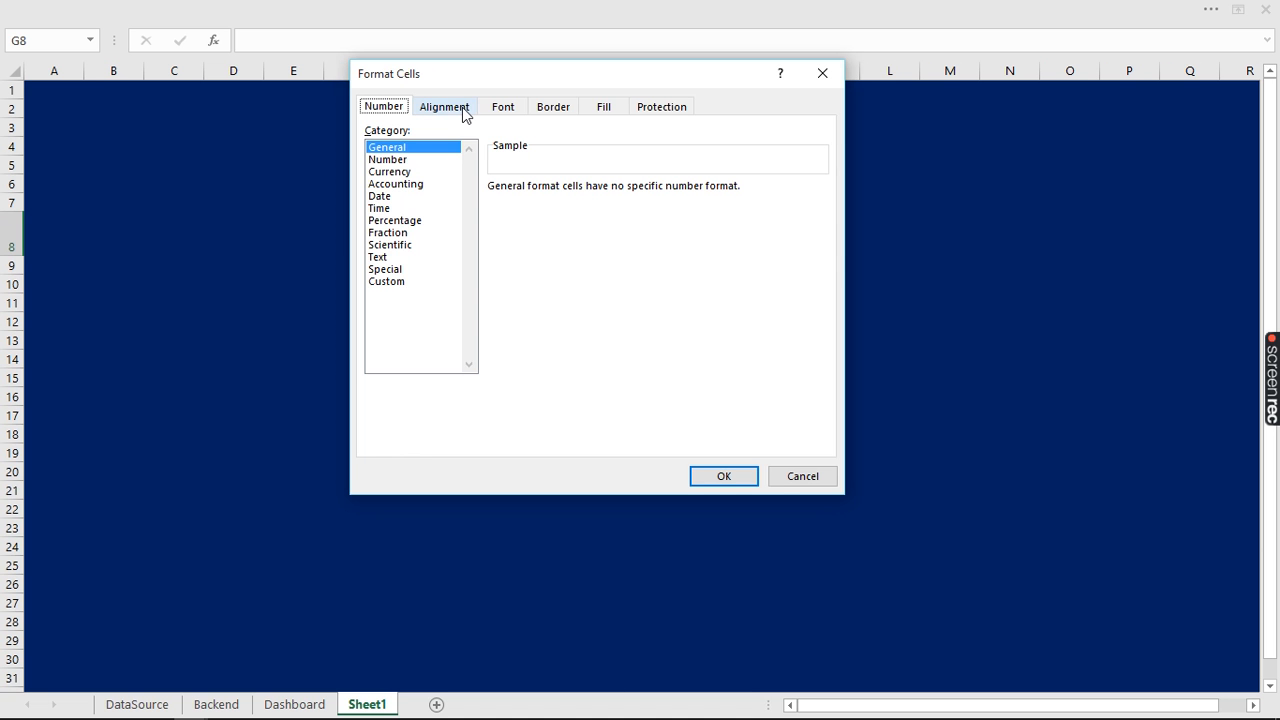
{"action": "left_click", "coordinate": [551, 107]}
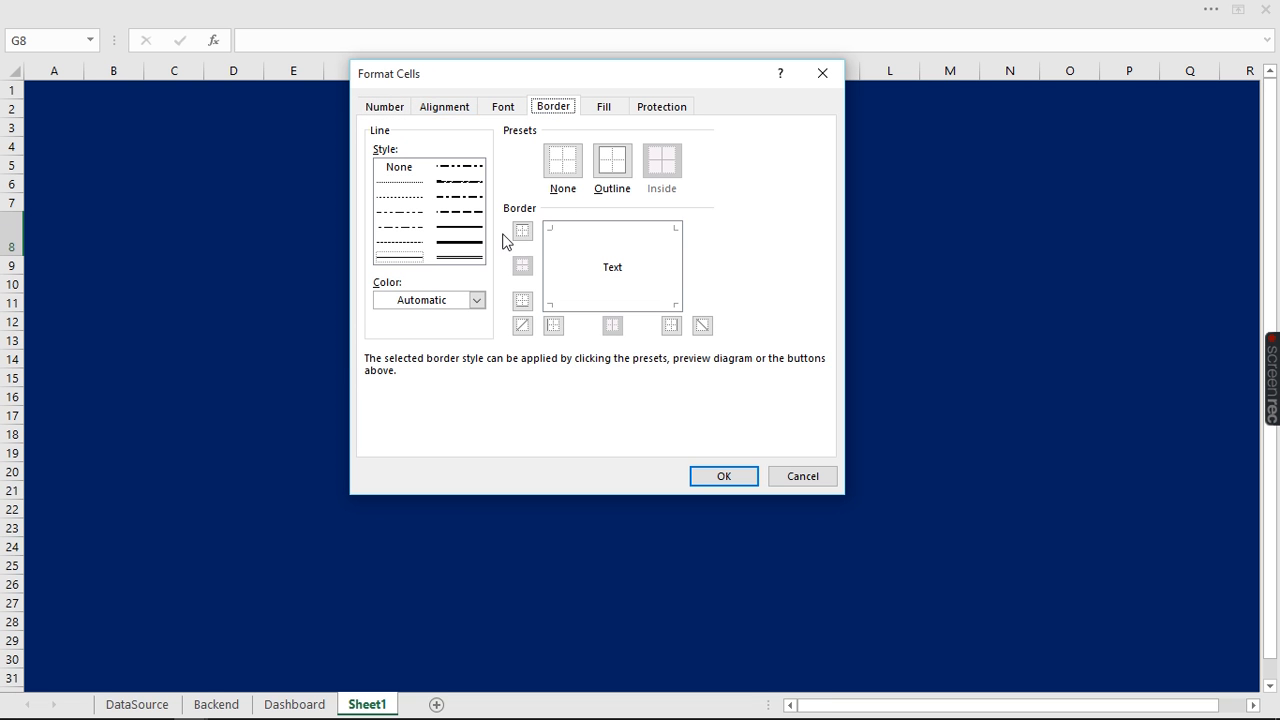
{"action": "left_click", "coordinate": [548, 268]}
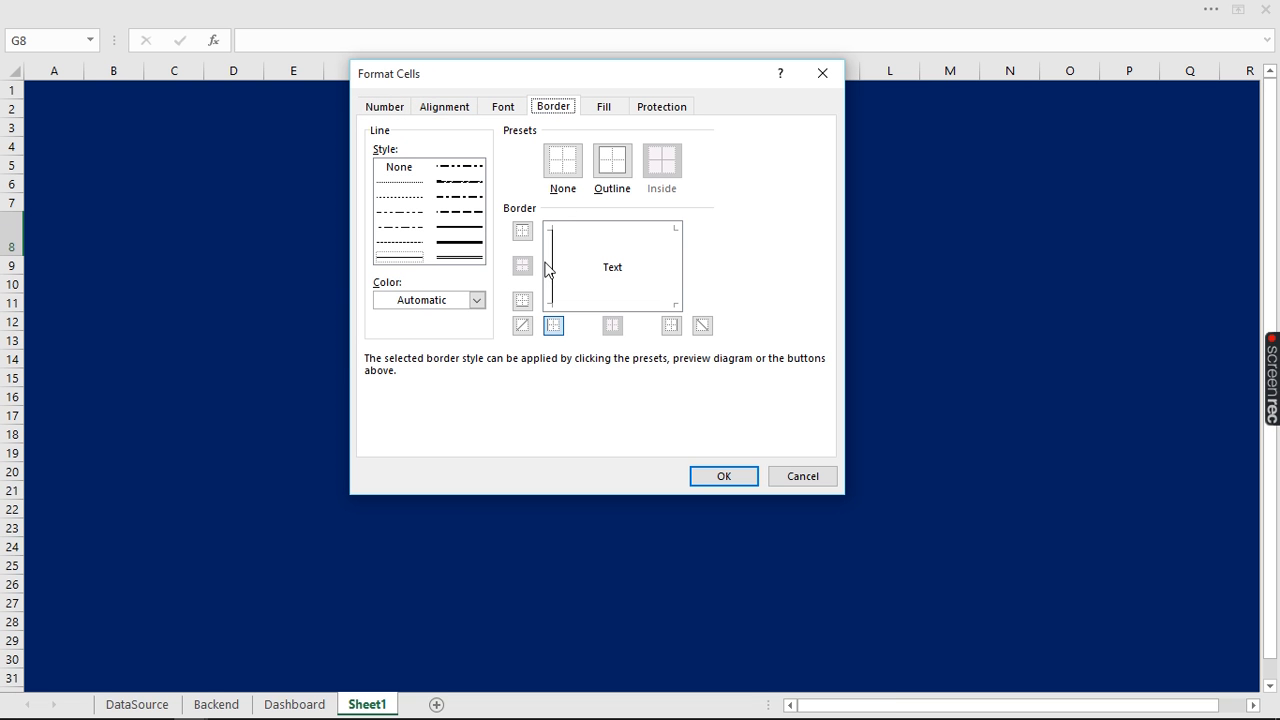
{"action": "left_click", "coordinate": [549, 267]}
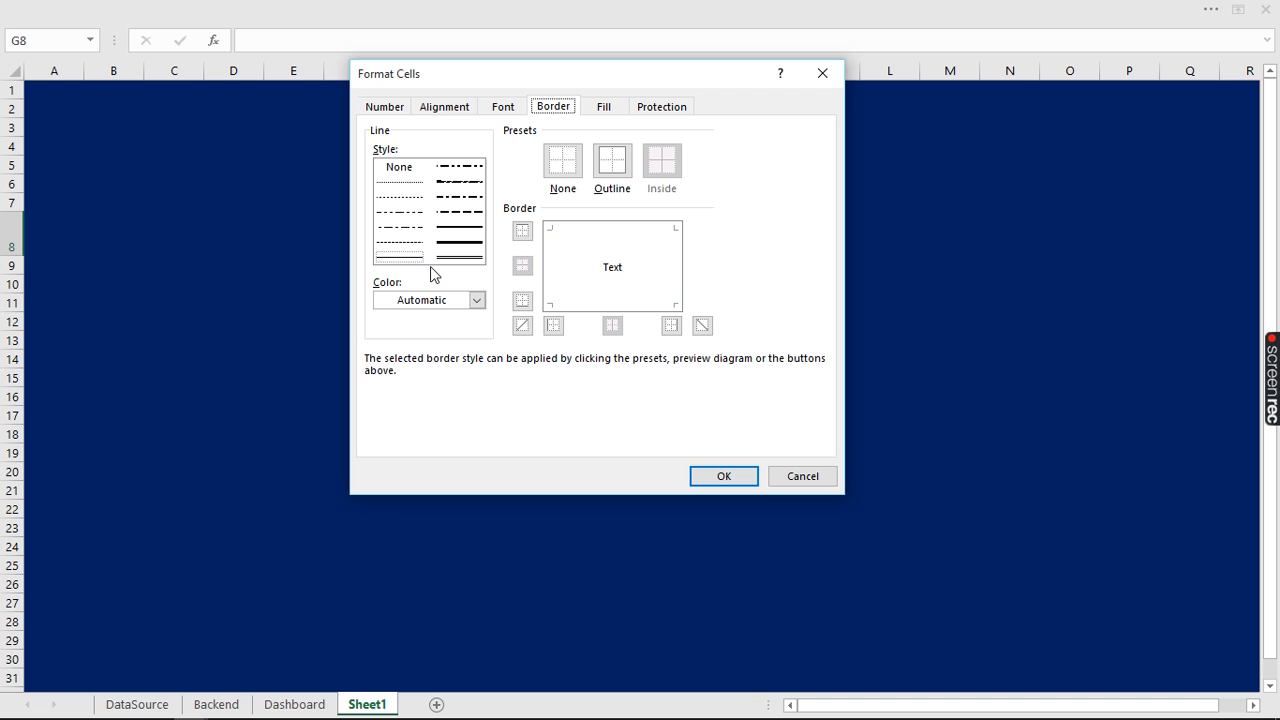
{"action": "left_click", "coordinate": [477, 300]}
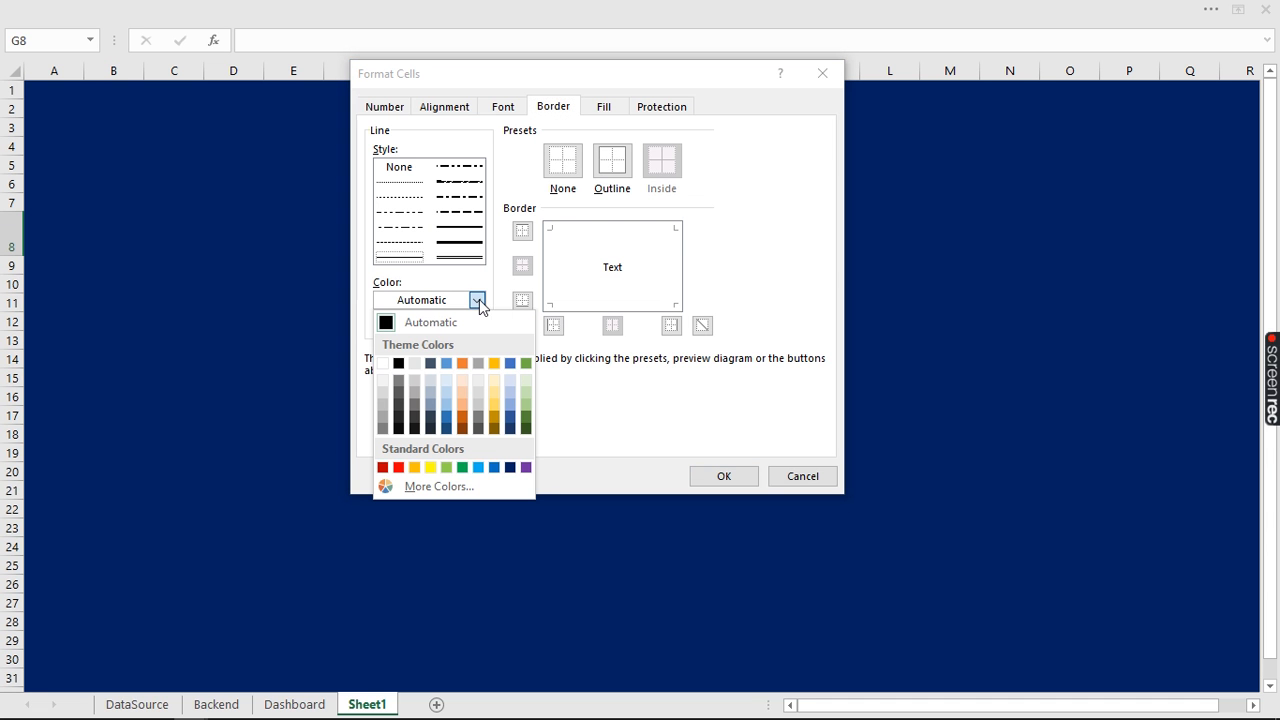
{"action": "left_click", "coordinate": [463, 363]}
{"action": "left_click", "coordinate": [464, 244]}
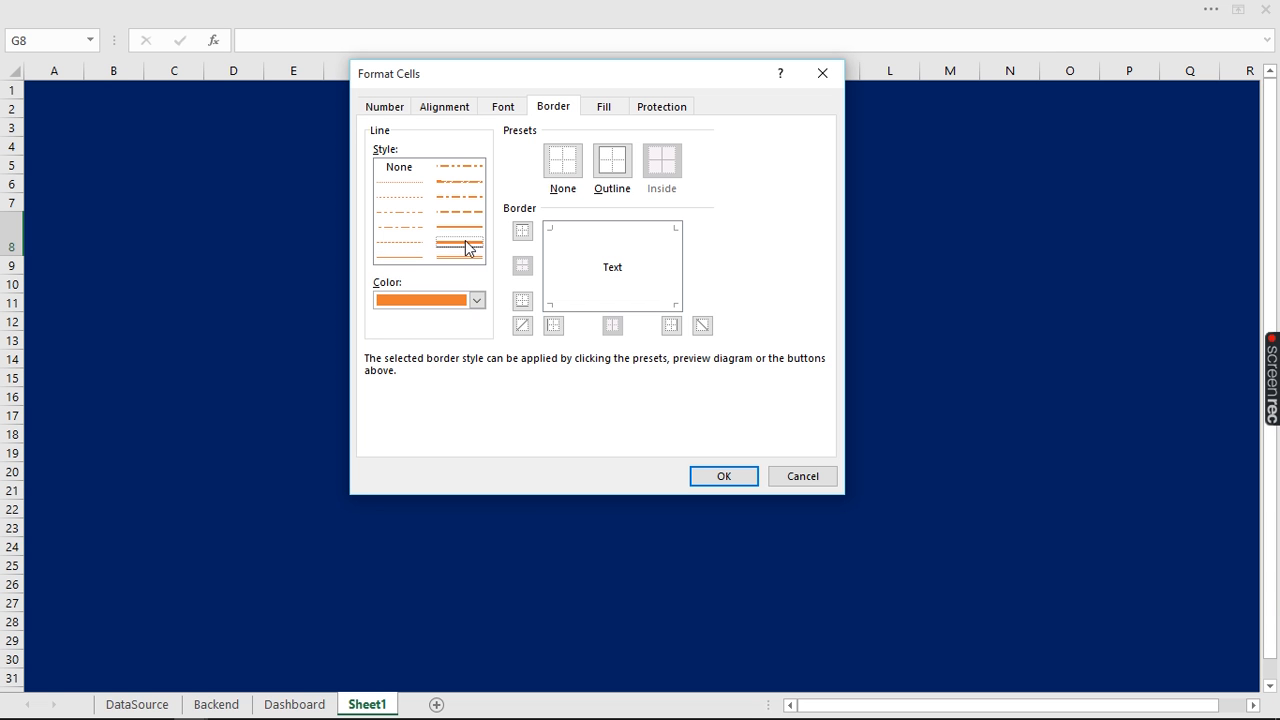
{"action": "left_click", "coordinate": [551, 270]}
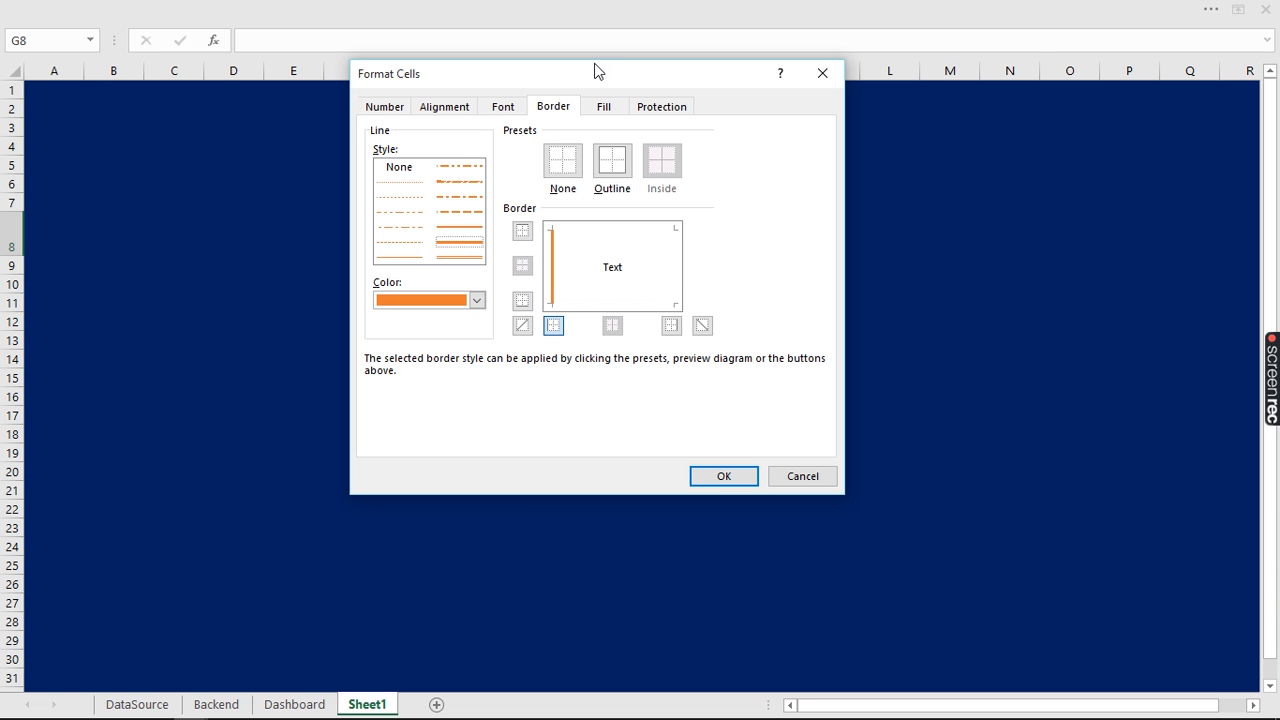
{"action": "left_click_drag", "start_coordinate": [594, 69], "coordinate": [651, 144]}
{"action": "left_click", "coordinate": [775, 551]}
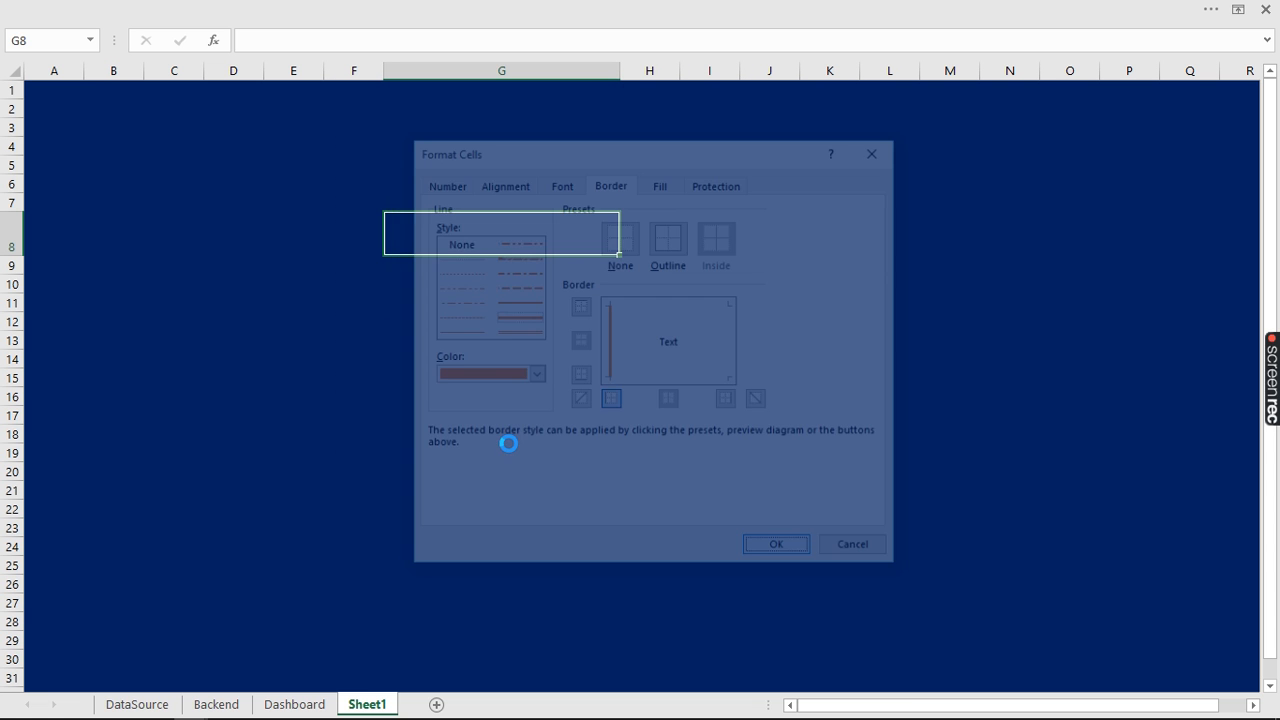
{"action": "left_click", "coordinate": [490, 340]}
{"action": "left_click", "coordinate": [471, 414]}
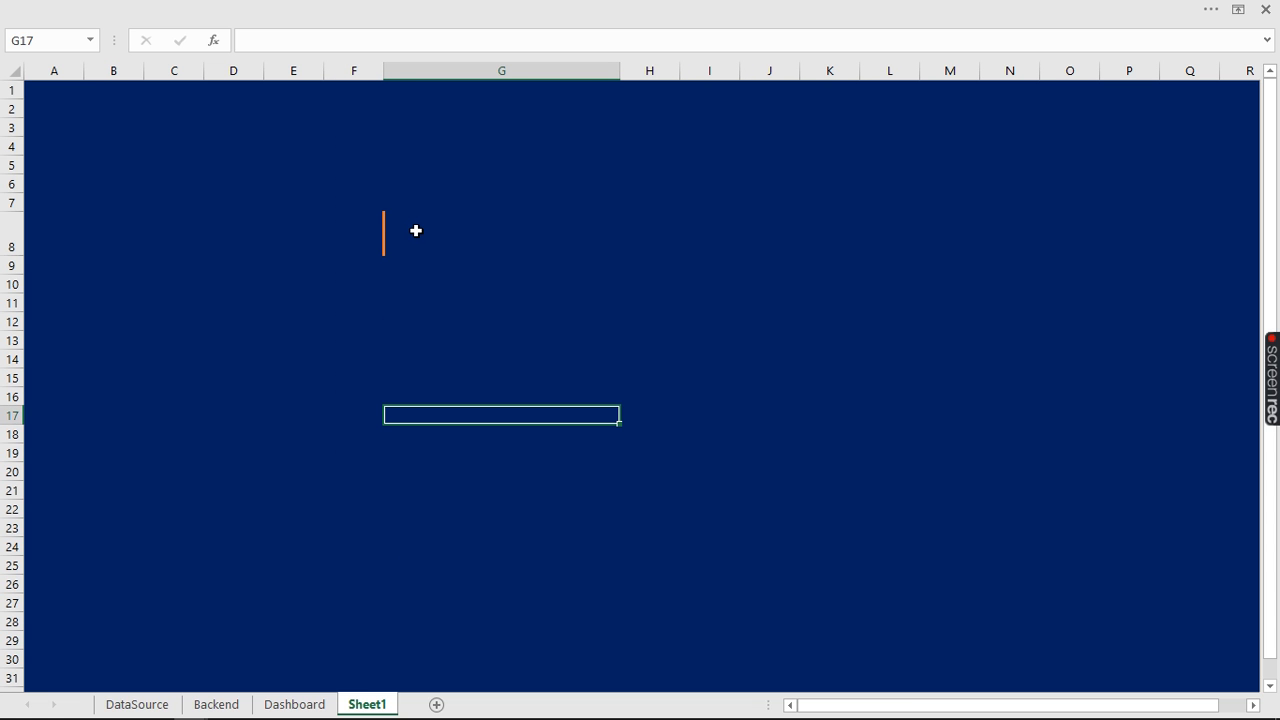
Add a medium-weight bottom border in a darker orange to cell G8
{"action": "left_click", "coordinate": [416, 230]}
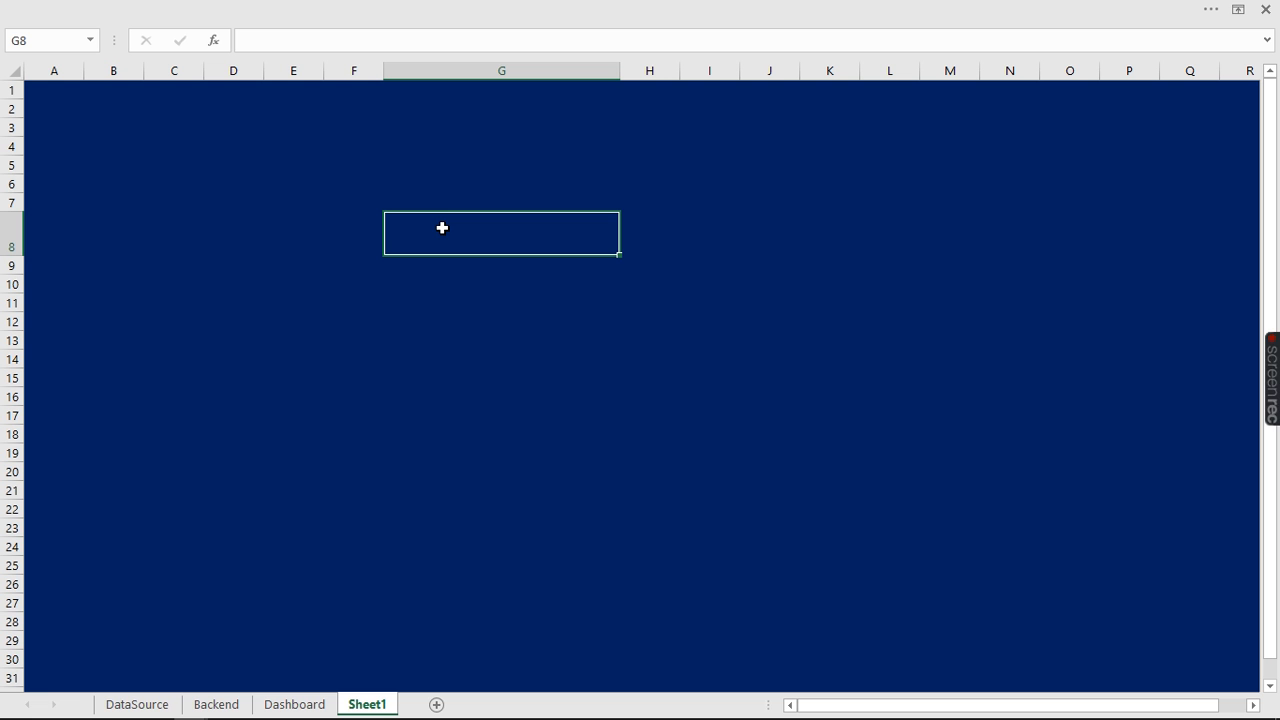
{"action": "key", "text": "ctrl+1"}
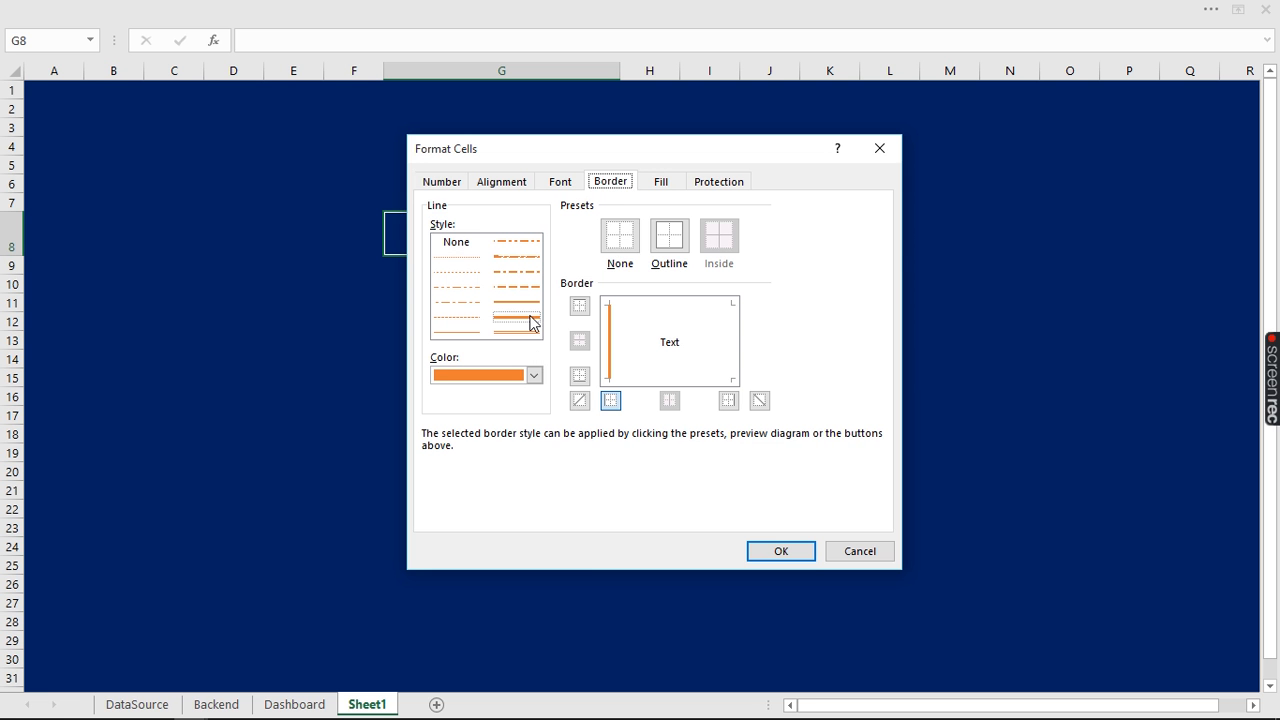
{"action": "left_click", "coordinate": [535, 377]}
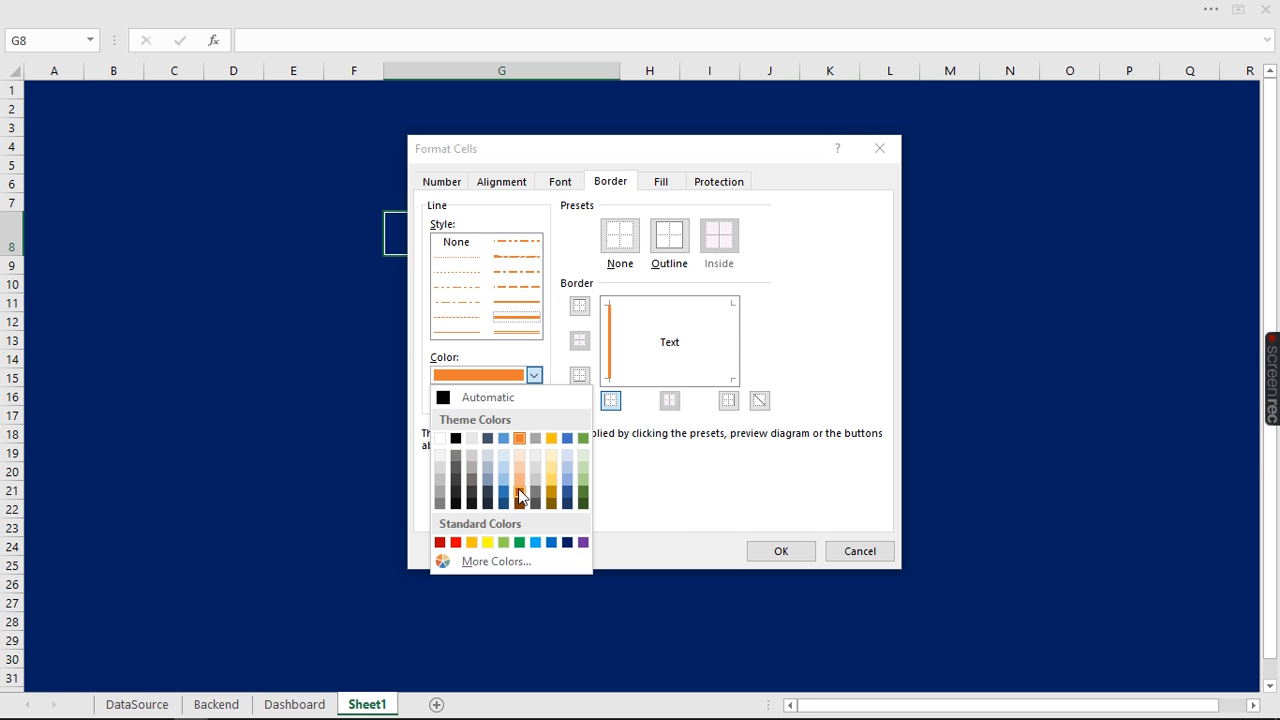
{"action": "left_click", "coordinate": [520, 495]}
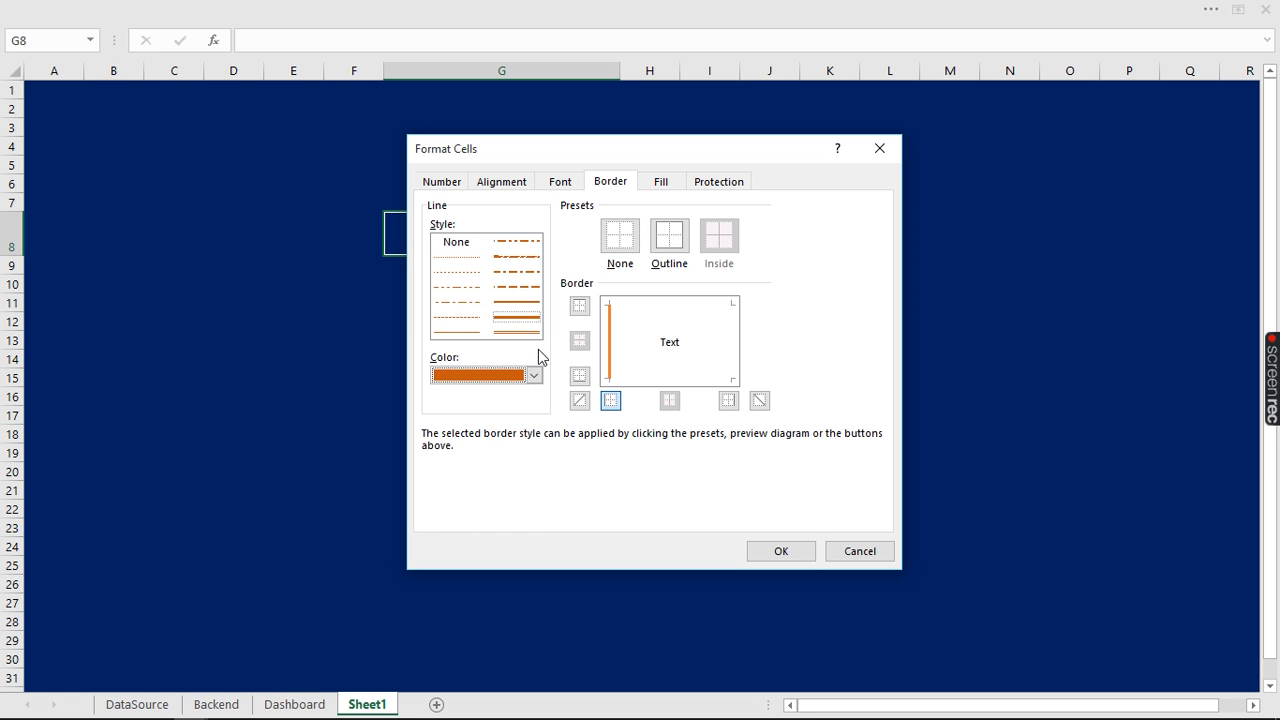
{"action": "left_click", "coordinate": [516, 301]}
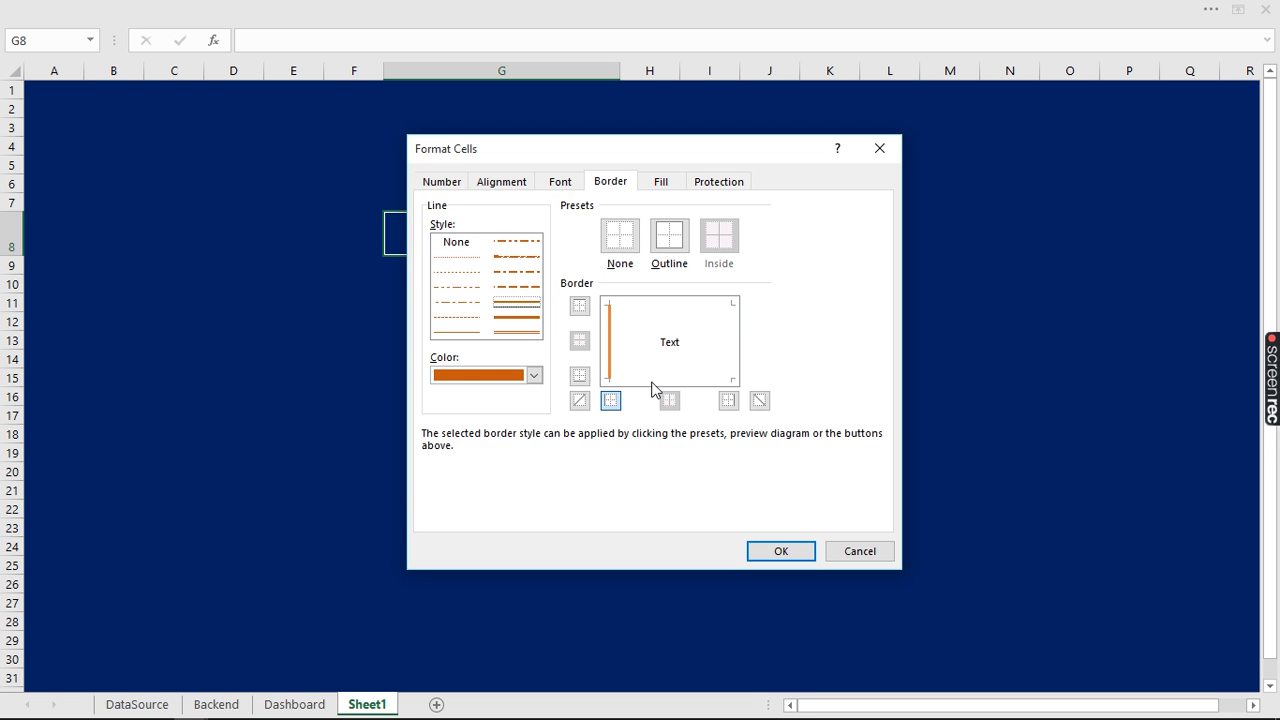
{"action": "left_click", "coordinate": [657, 381]}
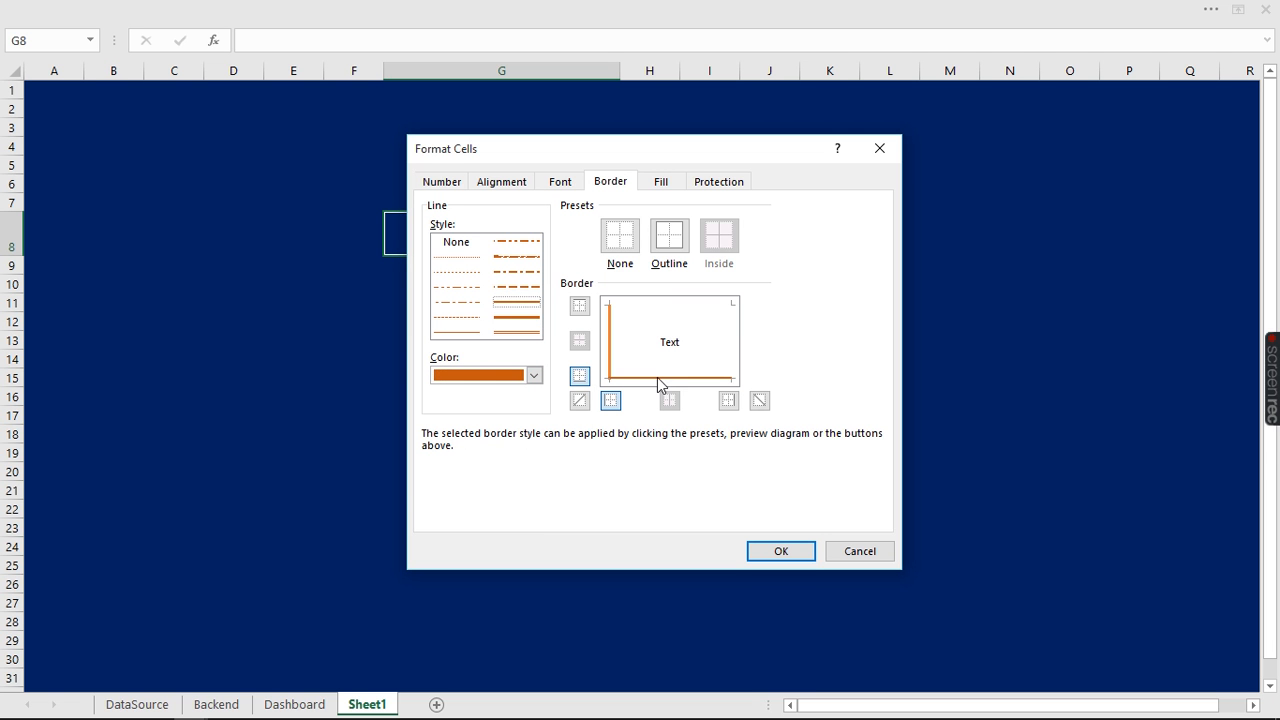
{"action": "left_click", "coordinate": [781, 552]}
{"action": "left_click", "coordinate": [491, 392]}
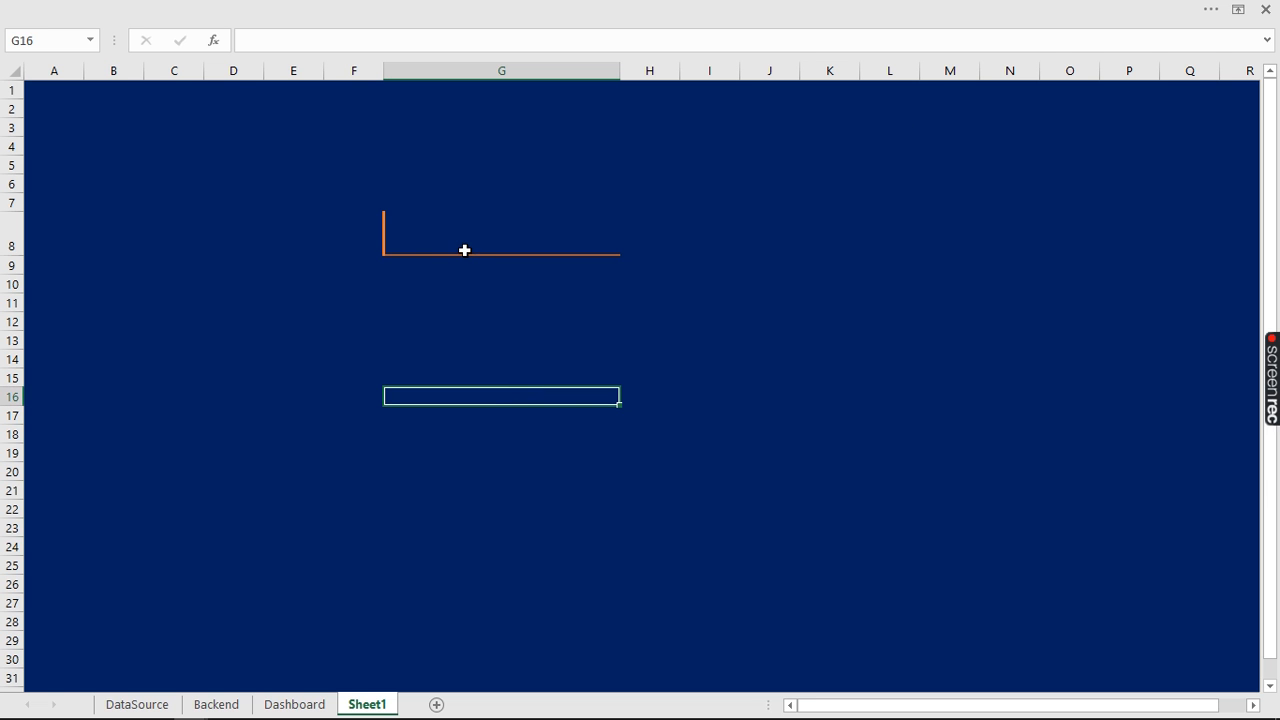
Draw a rounded rectangle about 5.2 inches wide and 3.1 inches high, and place it directly below cell G8
{"action": "left_click", "coordinate": [442, 228]}
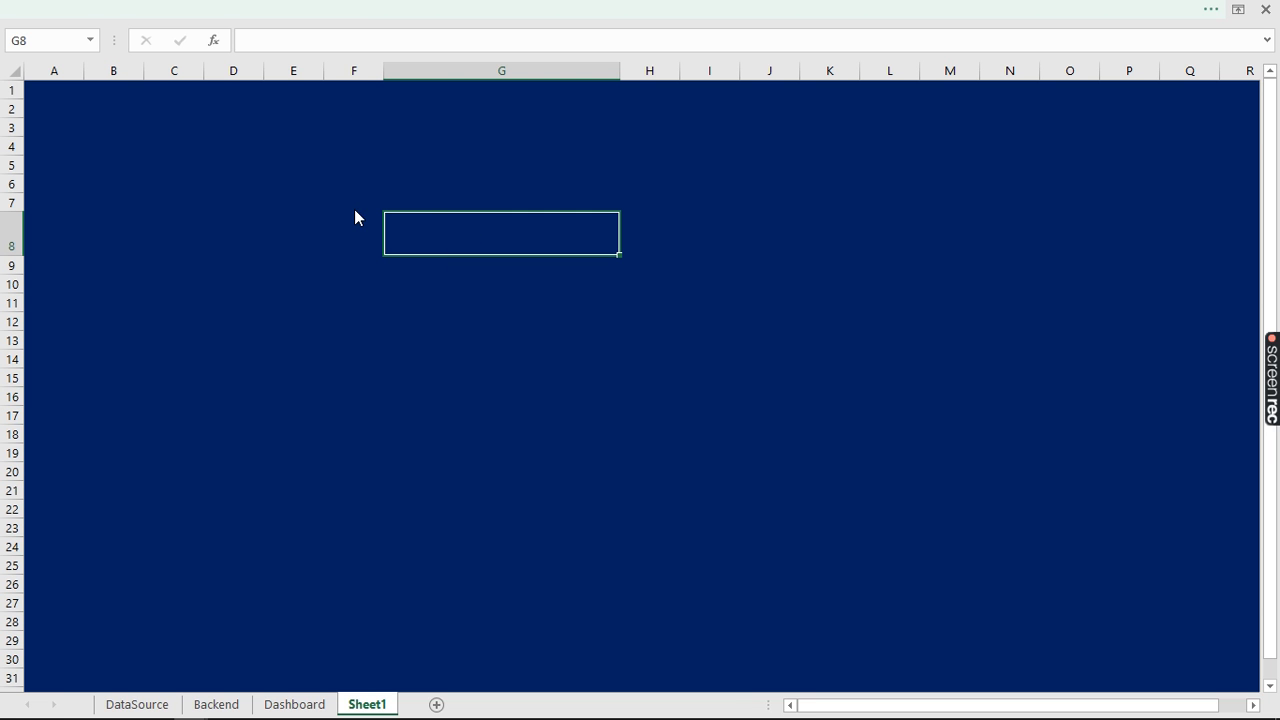
{"action": "left_click", "coordinate": [275, 10]}
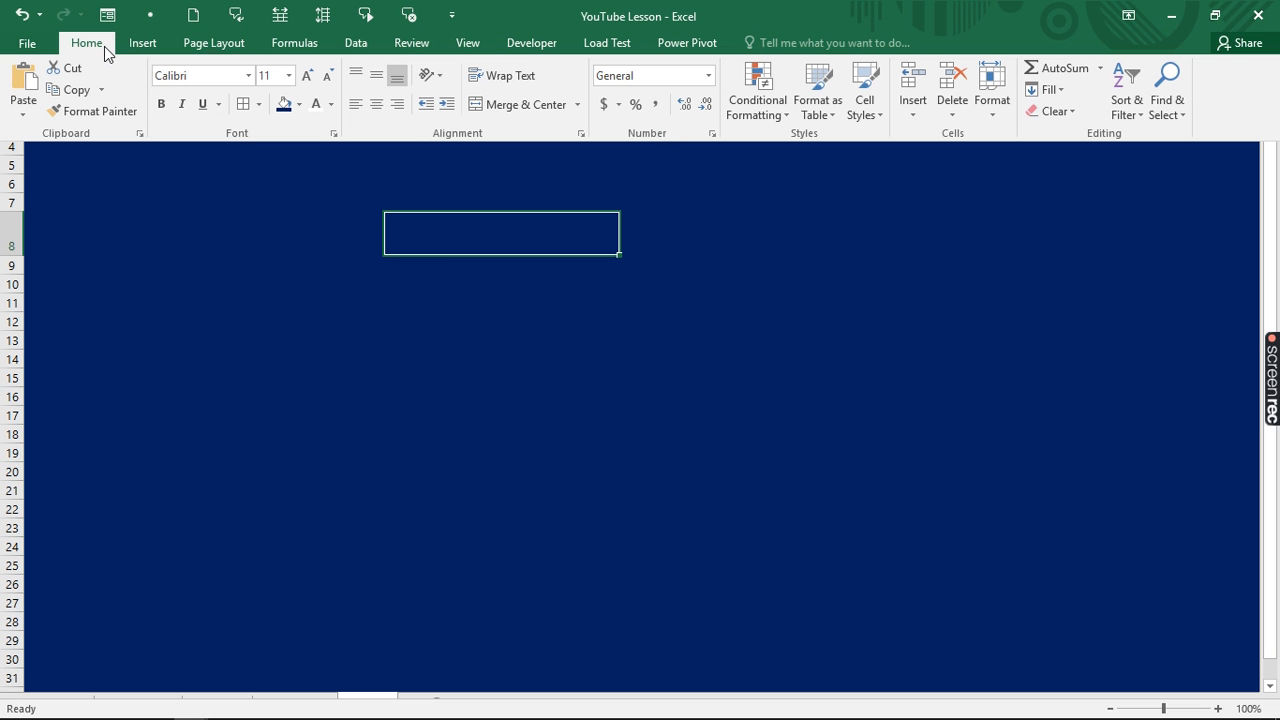
{"action": "left_click", "coordinate": [142, 47]}
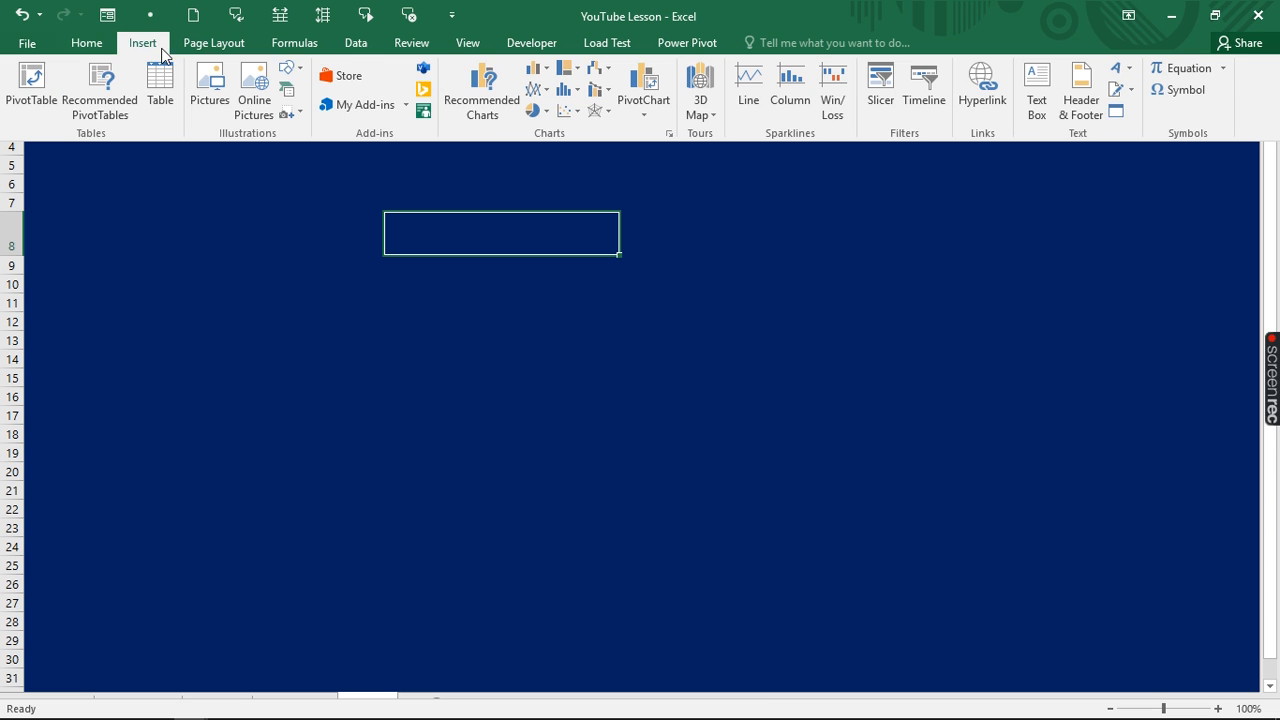
{"action": "left_click", "coordinate": [303, 74]}
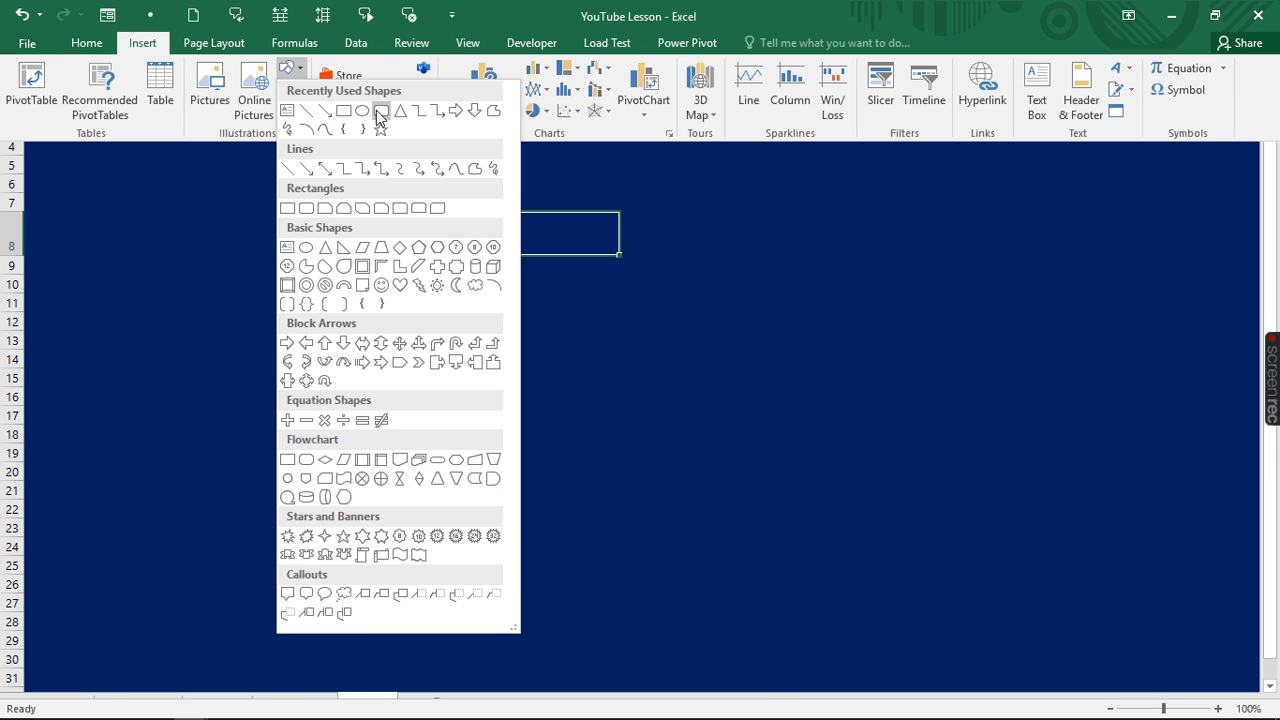
{"action": "left_click", "coordinate": [465, 214]}
{"action": "mouse_move", "coordinate": [318, 198]}
{"action": "left_mouse_down"}
{"action": "mouse_move", "coordinate": [810, 439]}
{"action": "mouse_move", "coordinate": [786, 471]}
{"action": "left_mouse_up"}
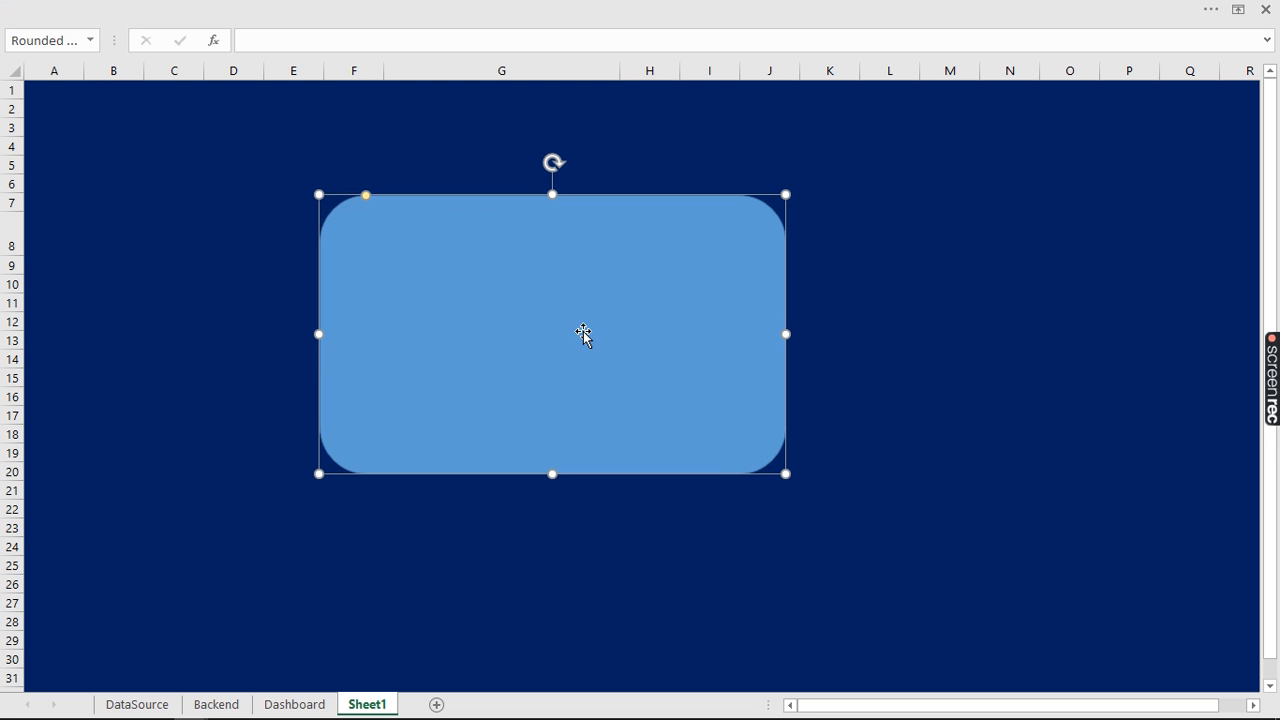
{"action": "left_click_drag", "start_coordinate": [583, 334], "coordinate": [553, 392]}
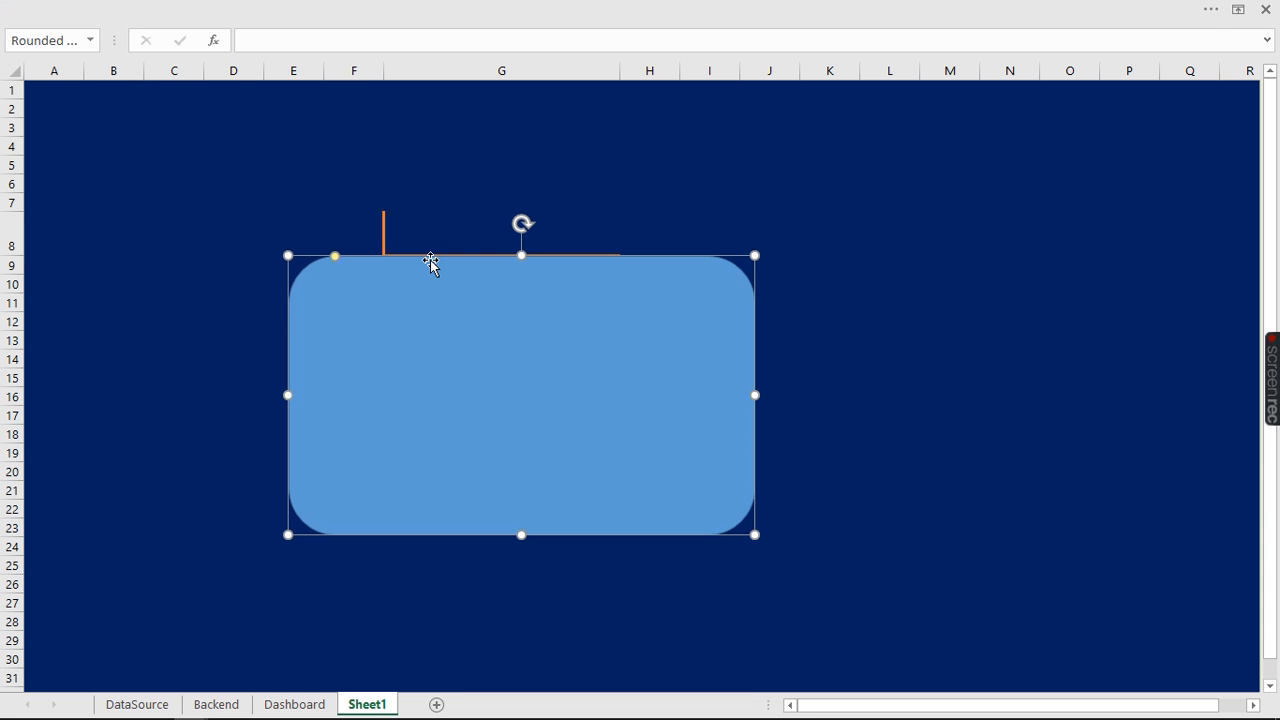
Draw a rectangle covering cell G8, and place it centred on the upper part of the rounded rectangle
{"action": "left_click", "coordinate": [361, 10]}
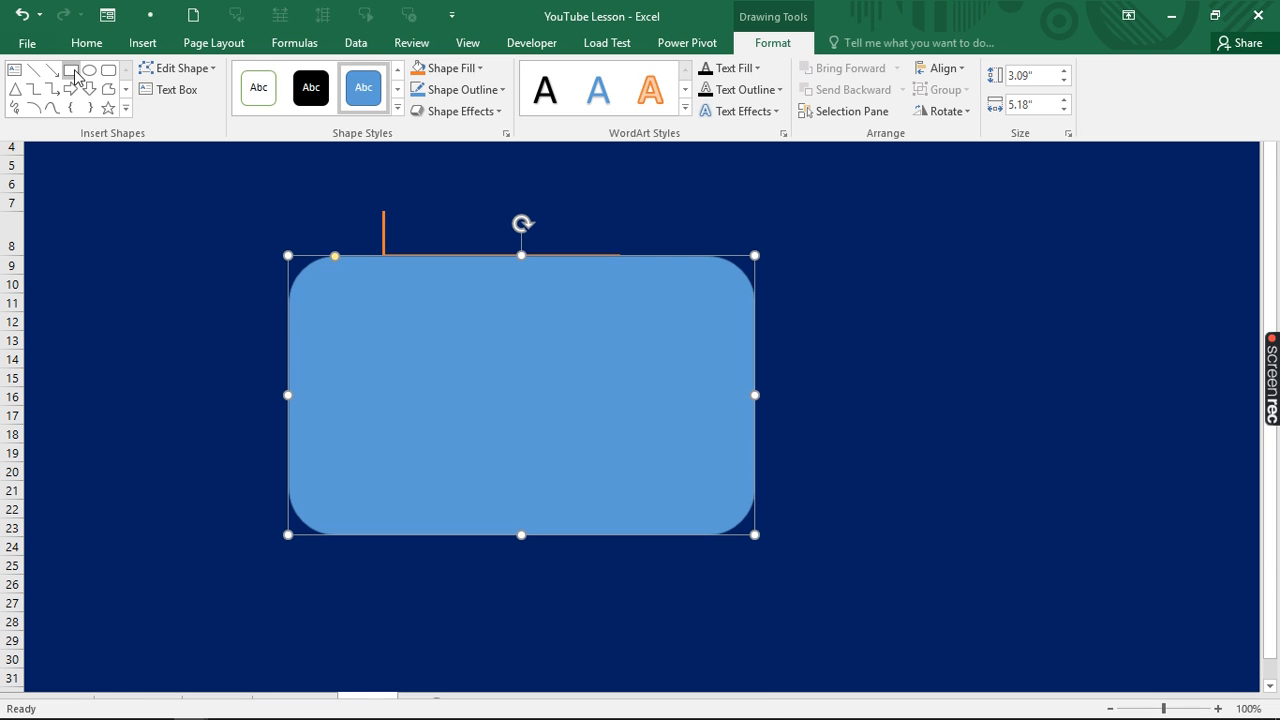
{"action": "left_click", "coordinate": [73, 72]}
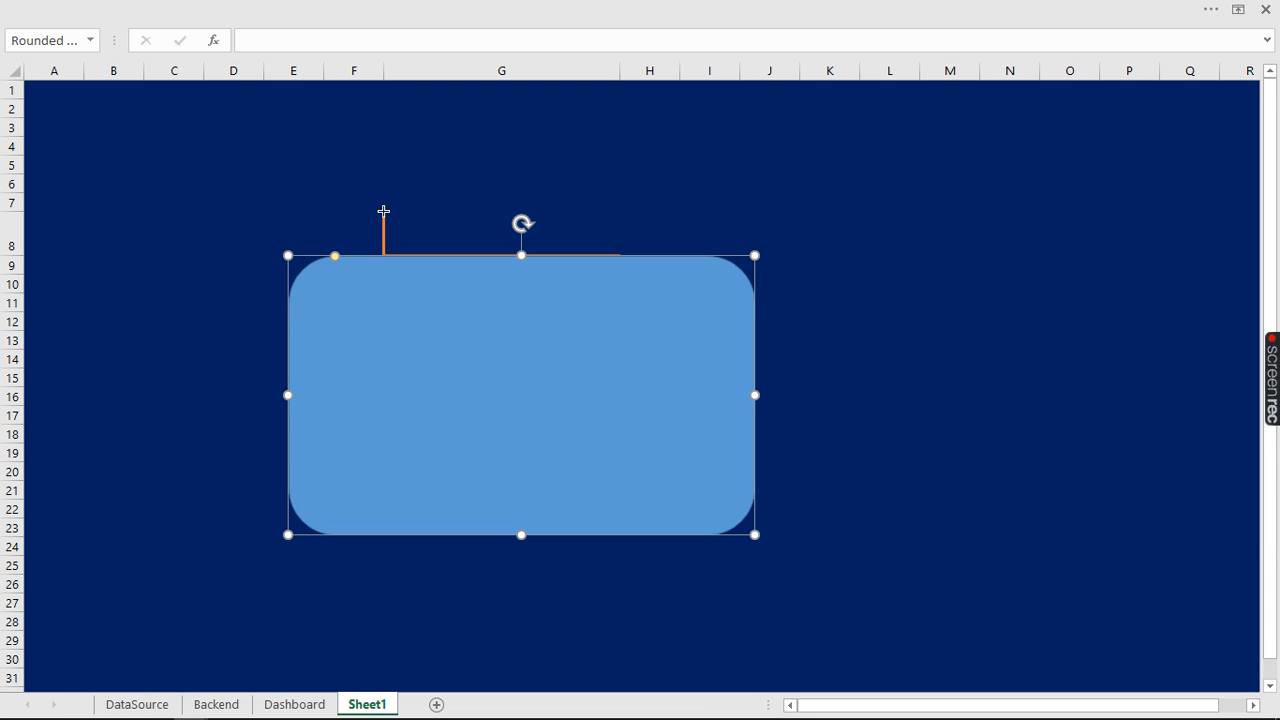
{"action": "left_click_drag", "start_coordinate": [383, 211], "coordinate": [625, 259]}
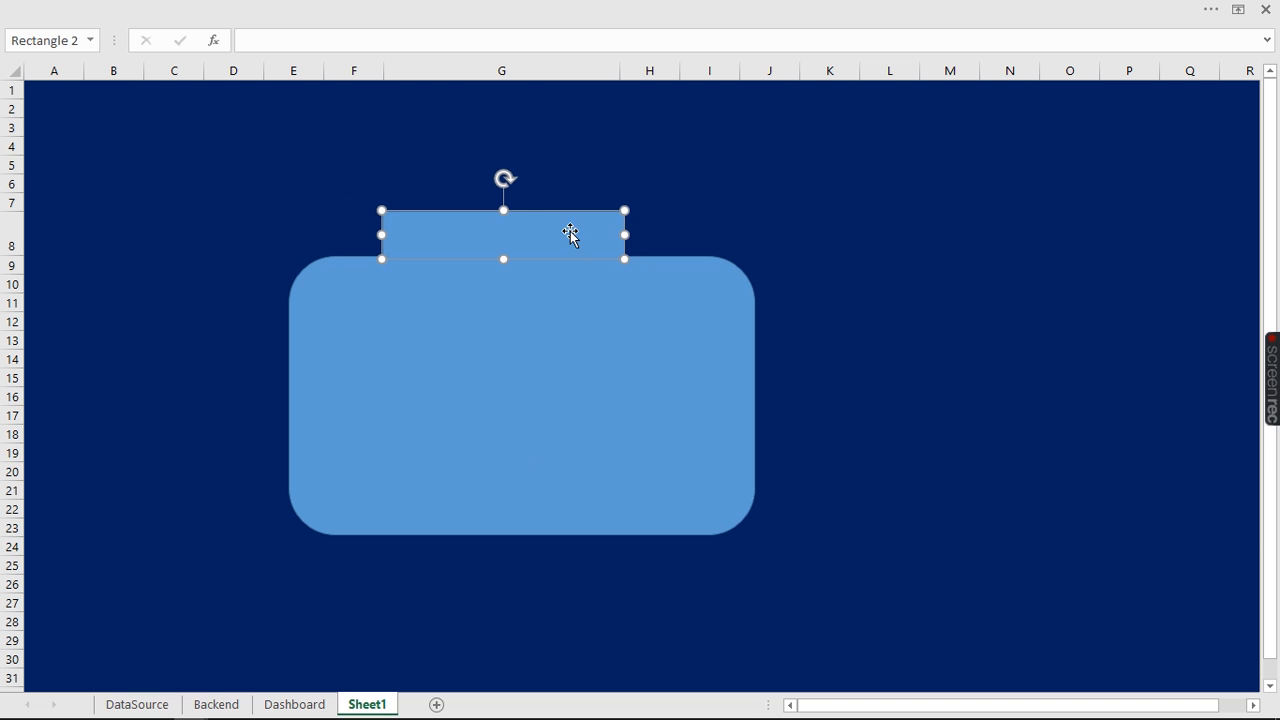
{"action": "left_click_drag", "start_coordinate": [571, 234], "coordinate": [567, 292]}
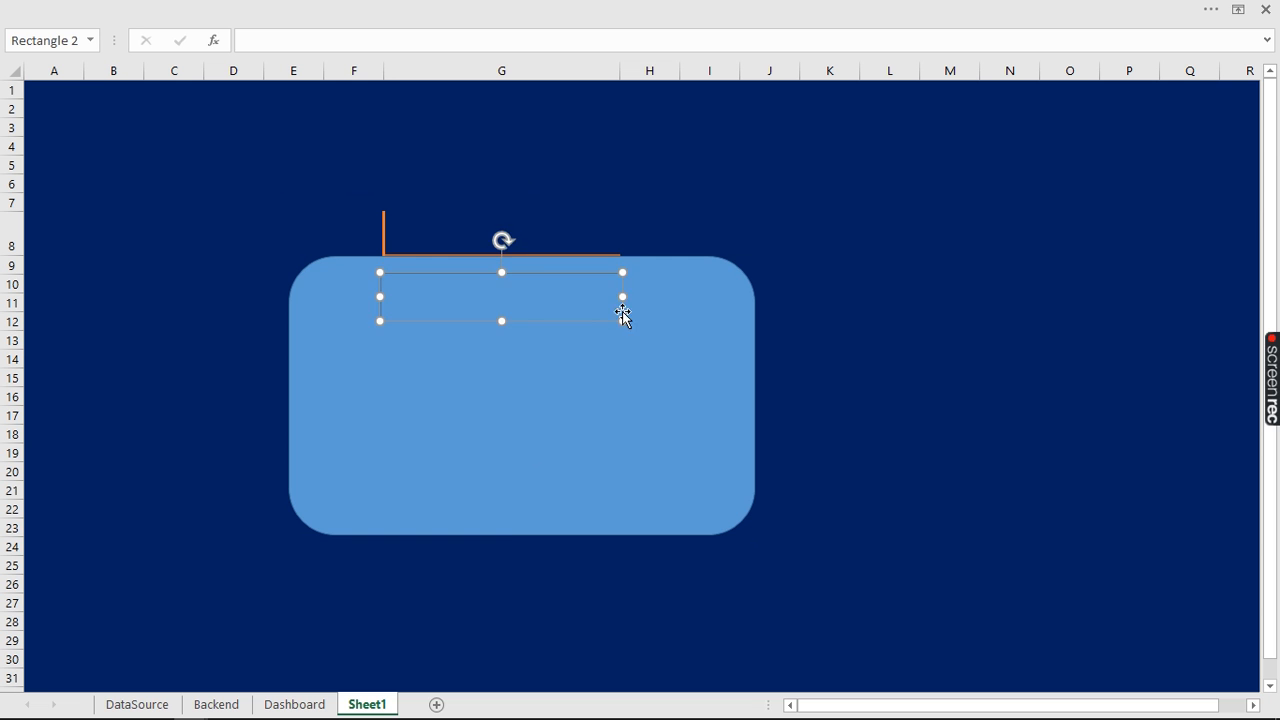
{"action": "left_click_drag", "start_coordinate": [705, 328], "coordinate": [689, 326]}
Group the small rectangle with the rounded rectangle
{"action": "left_click", "coordinate": [548, 296]}
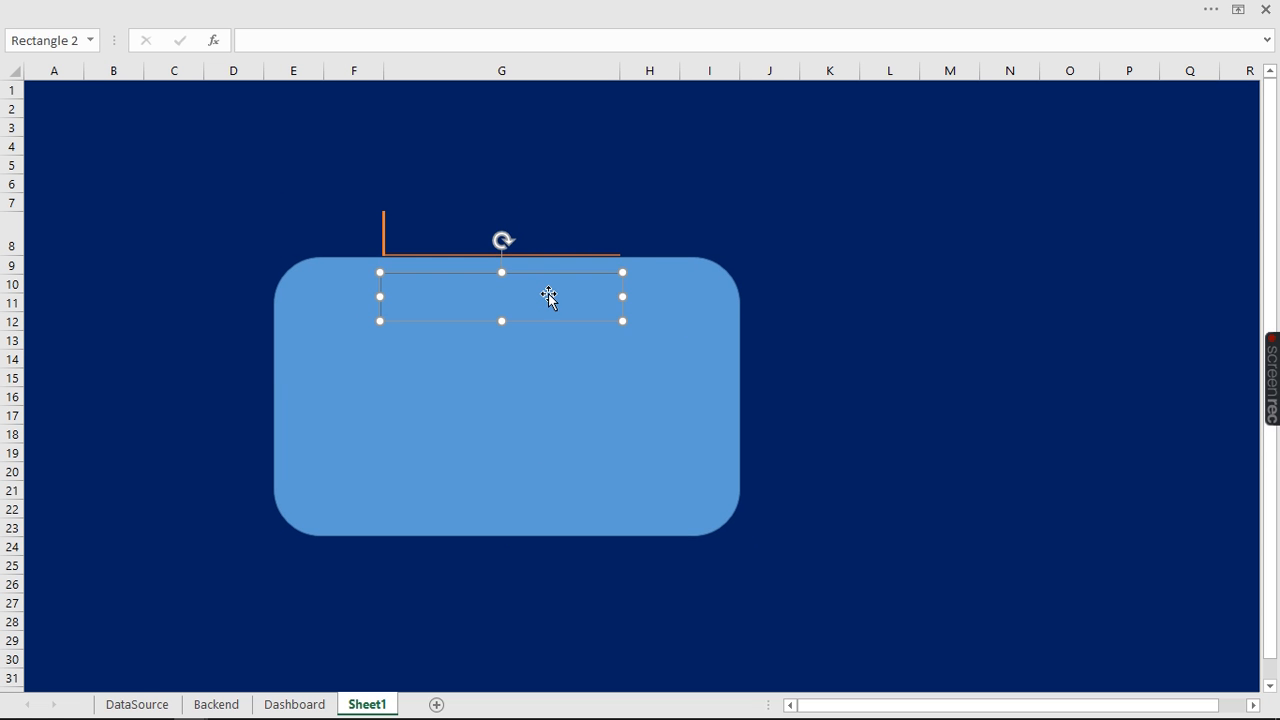
{"action": "left_click", "coordinate": [640, 376], "text": "ctrl"}
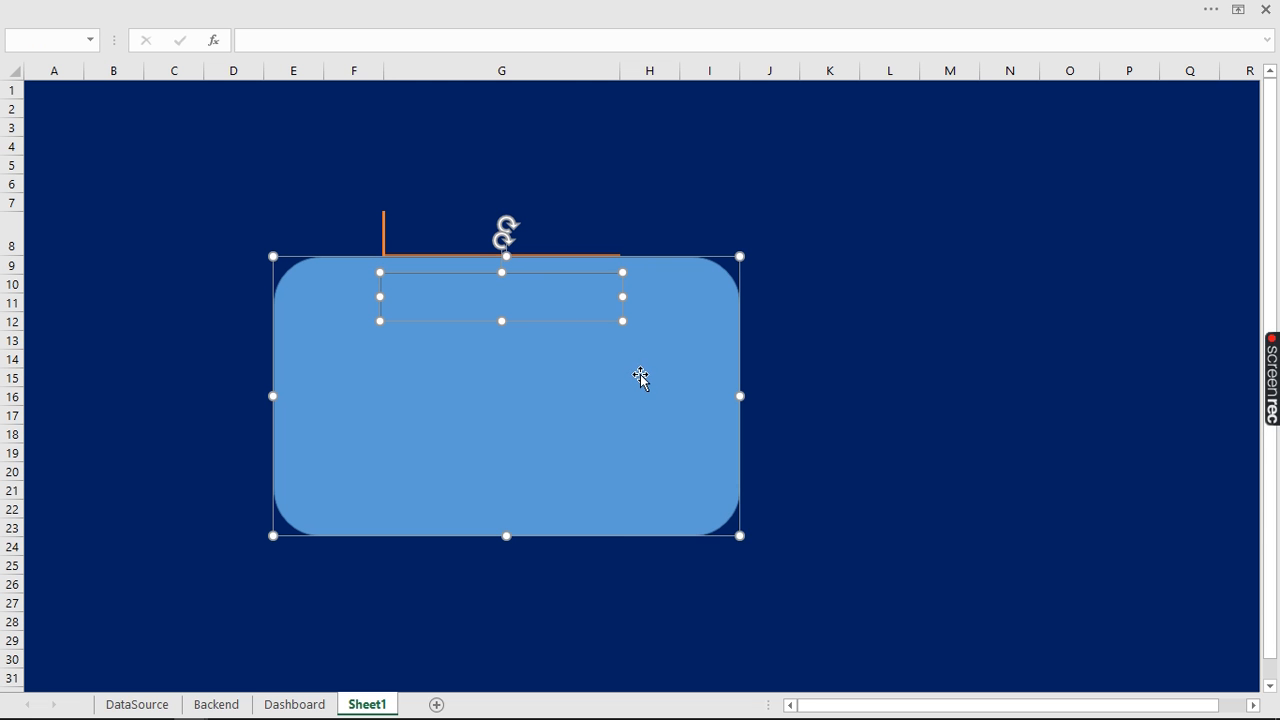
{"action": "right_click", "coordinate": [640, 376]}
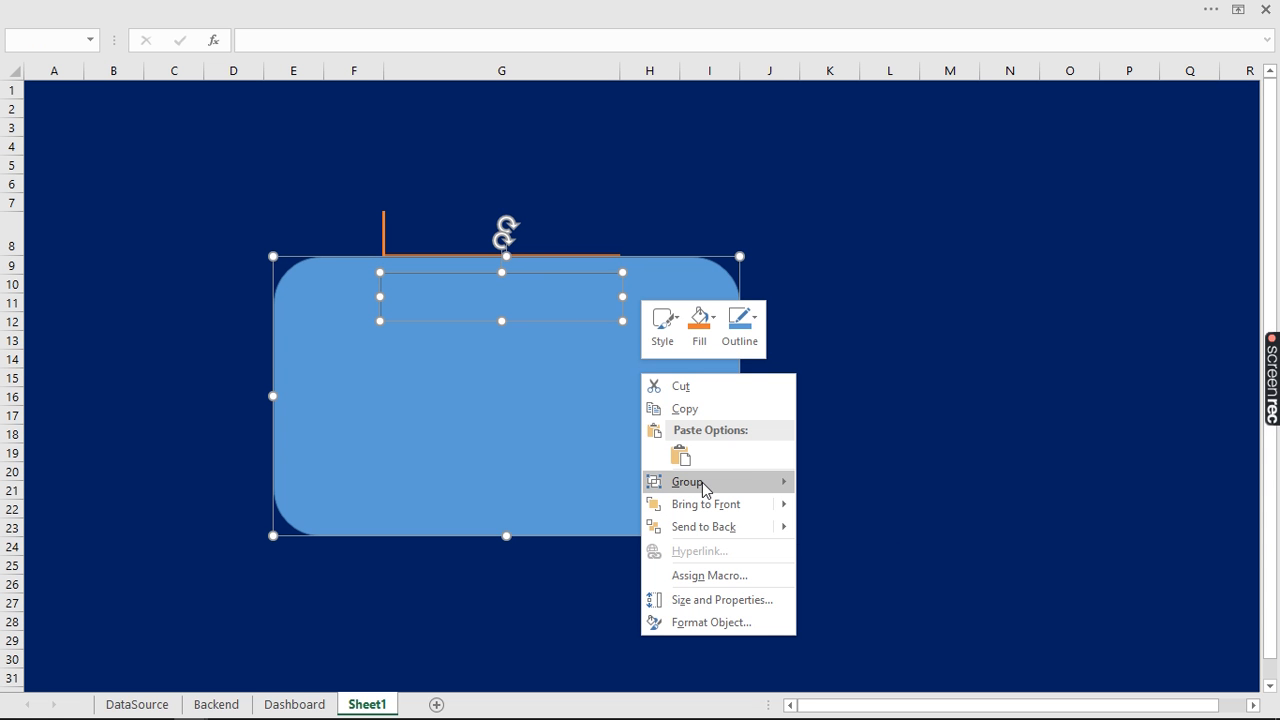
{"action": "mouse_move", "coordinate": [706, 483]}
{"action": "left_click", "coordinate": [838, 484]}
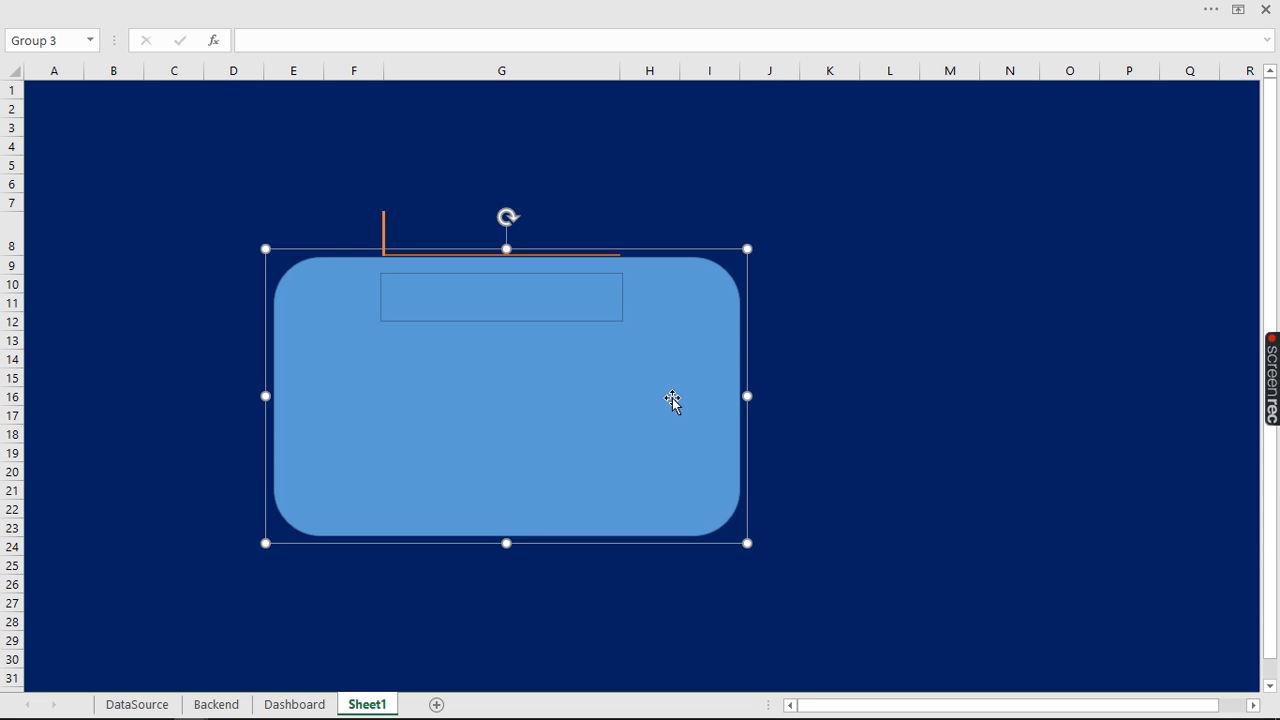
Cut the grouped shapes from Sheet1 and switch to the blank slide in PowerPoint
{"action": "key", "text": "Delete"}
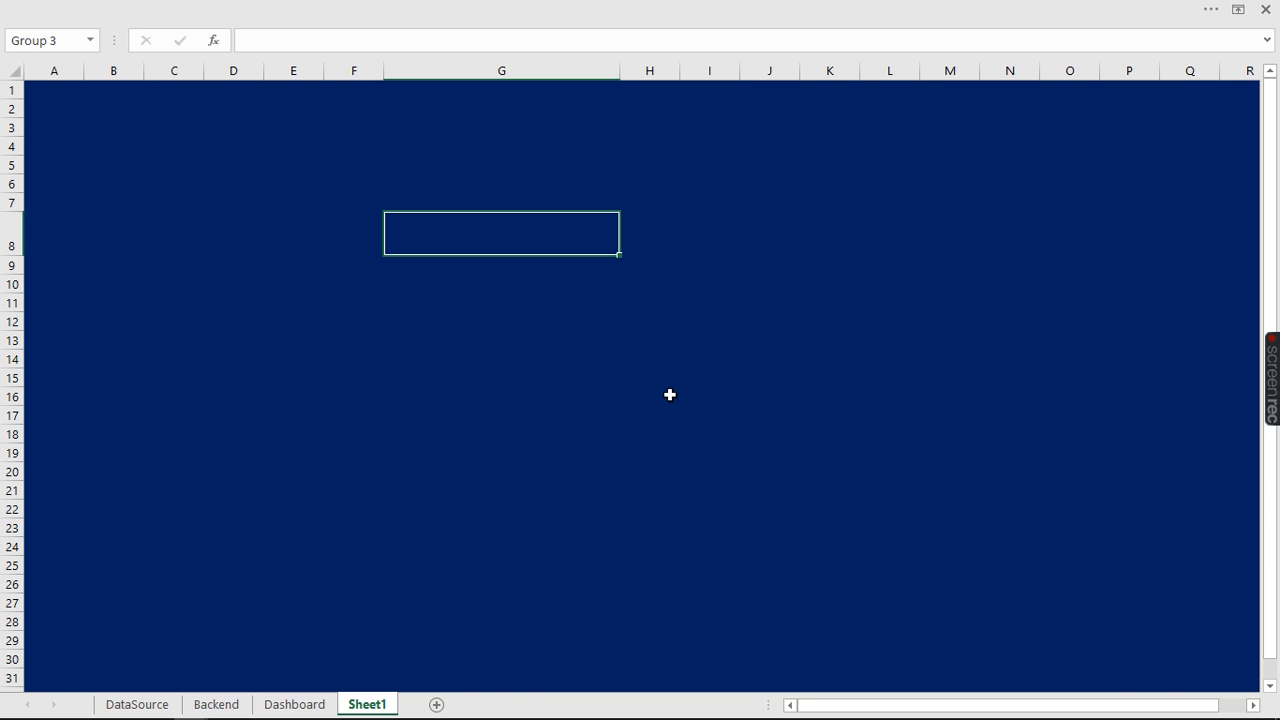
{"action": "mouse_move", "coordinate": [692, 715]}
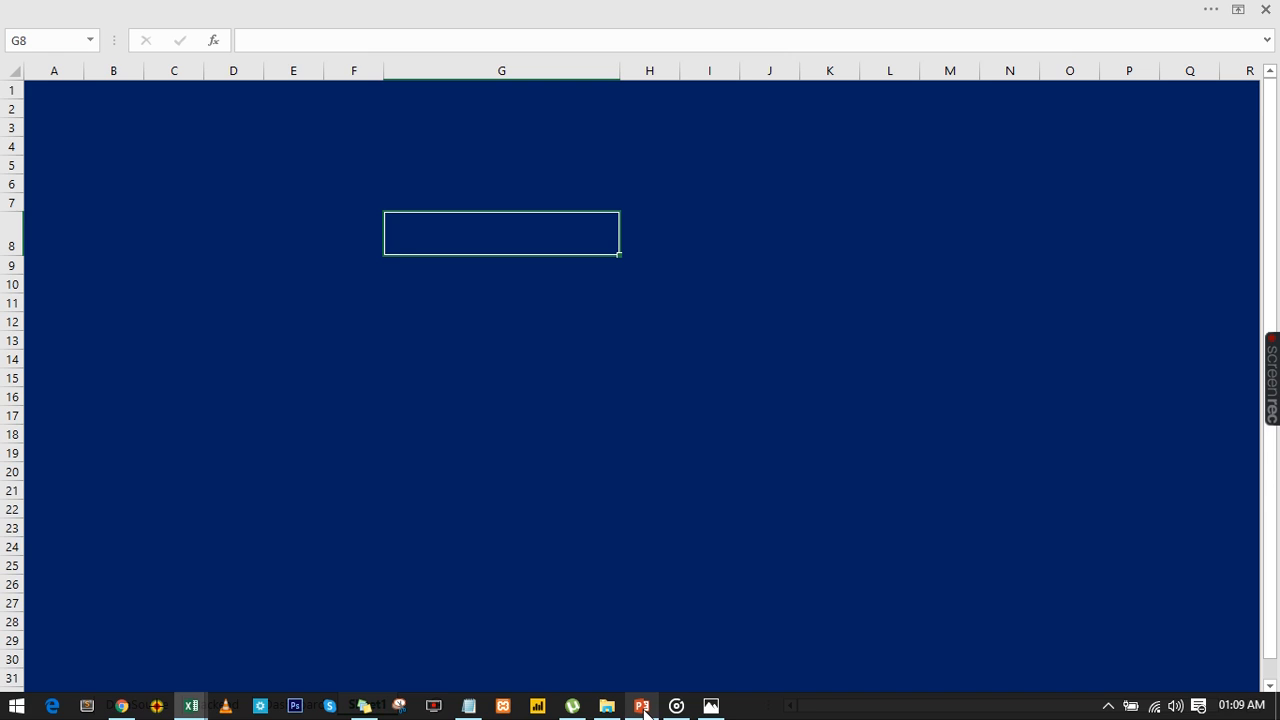
{"action": "left_click", "coordinate": [643, 708]}
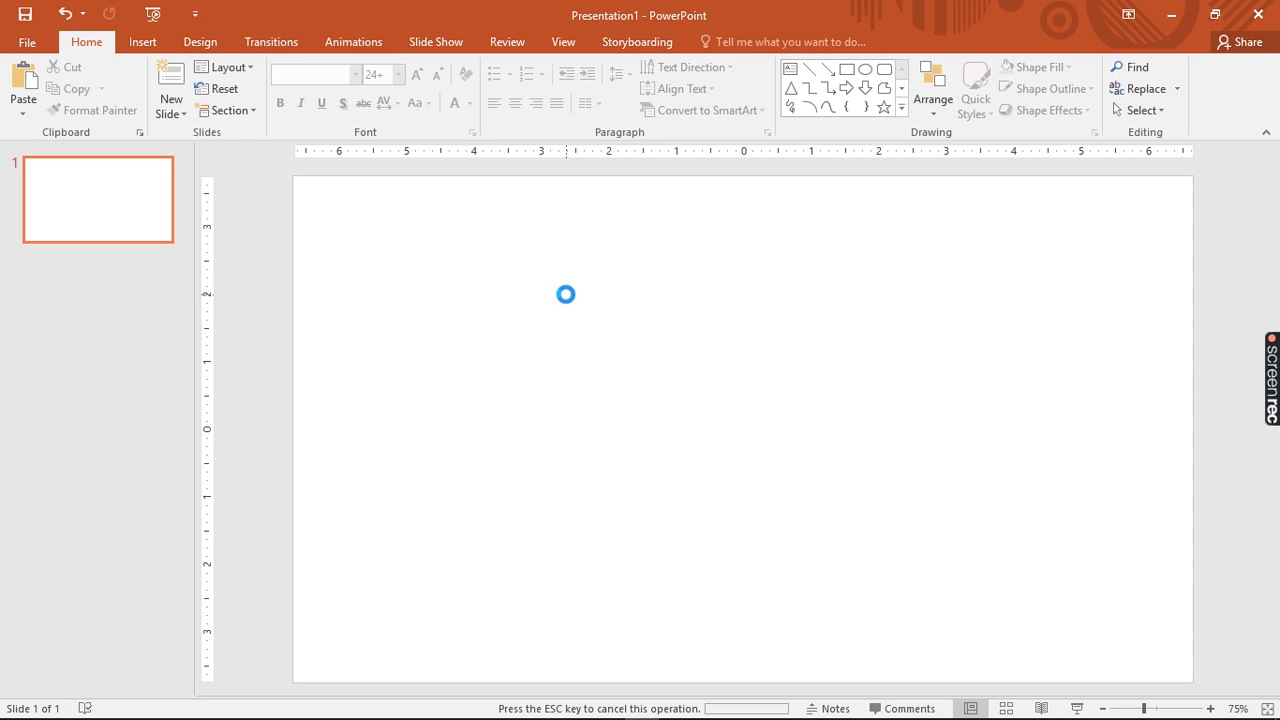